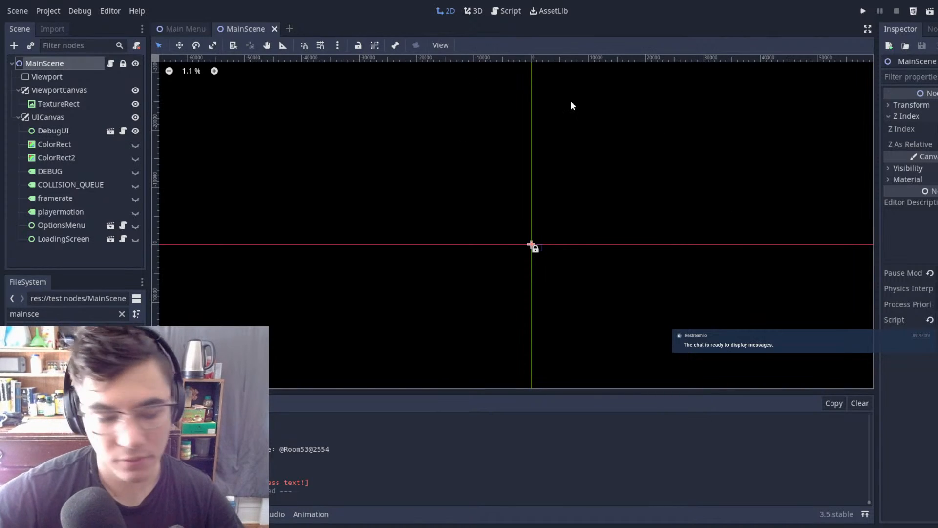
Step: Run the project and move the character rightward through the crate-filled starting room and the corridor beyond it
key("F5")
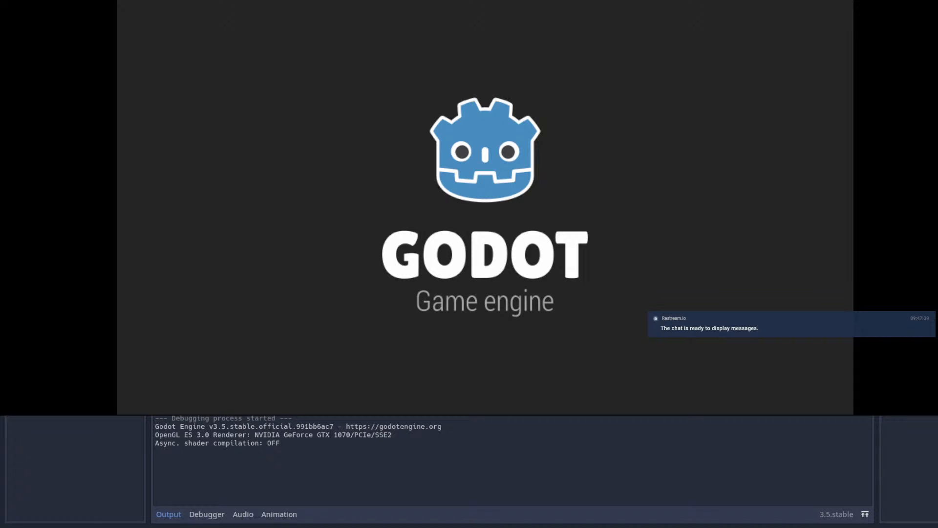
key("Right")
key("space")
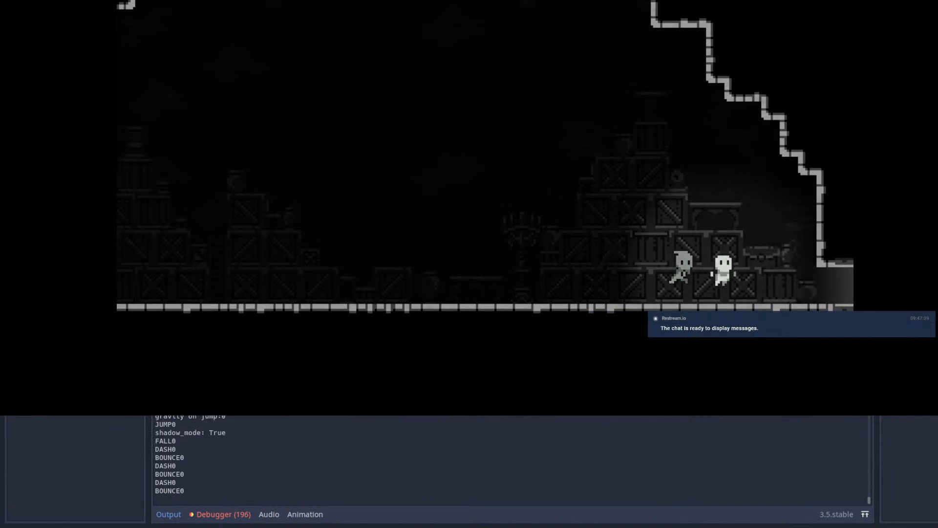
key("Right")
key("space")
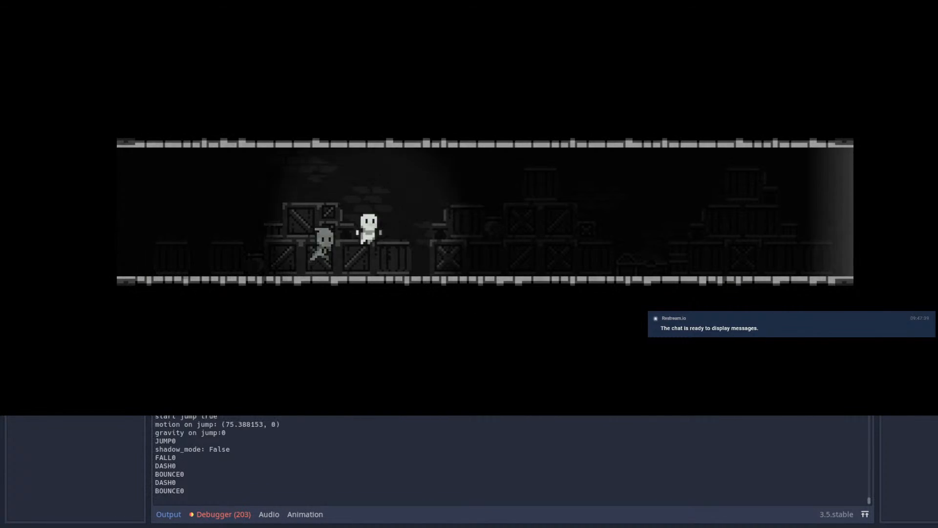
key("Right")
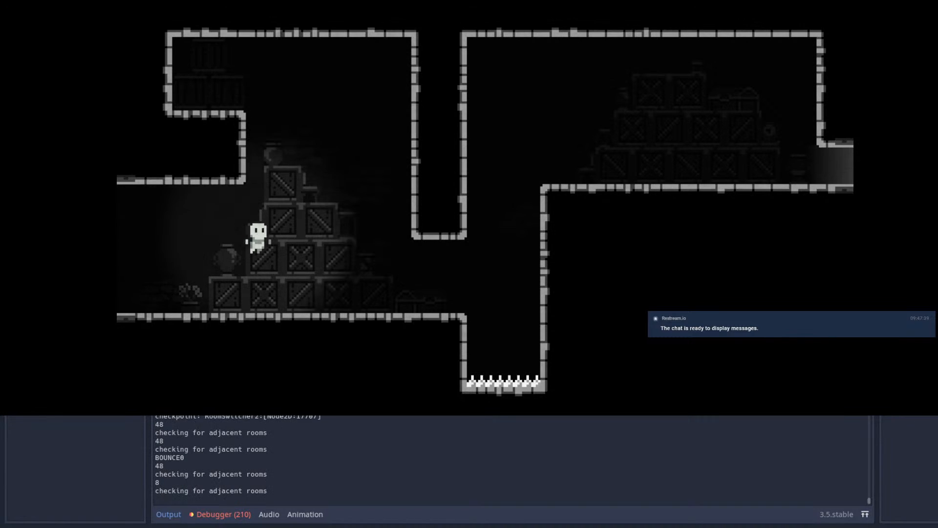
Step: Playtest the room with the small spike pit, using jumps and wall climbing to reach its upper exit
key("Right")
key("space")
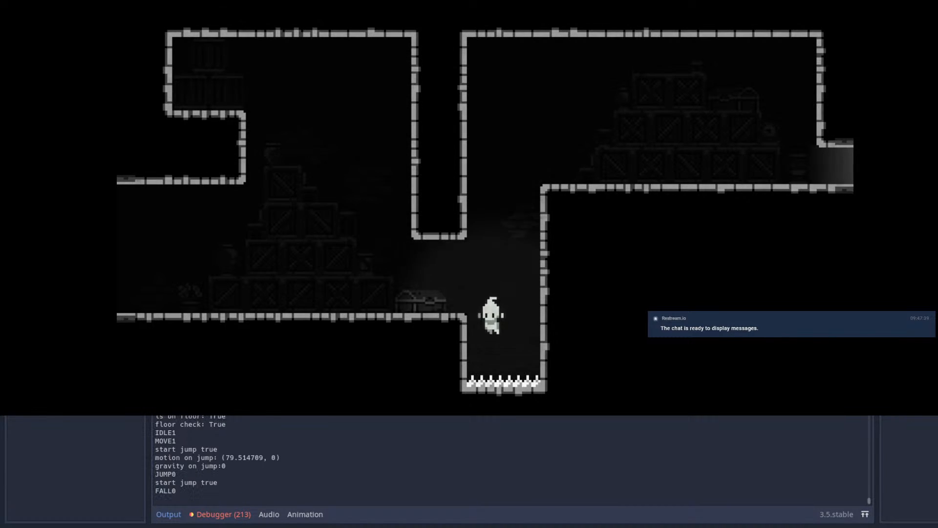
key("Right")
key("space")
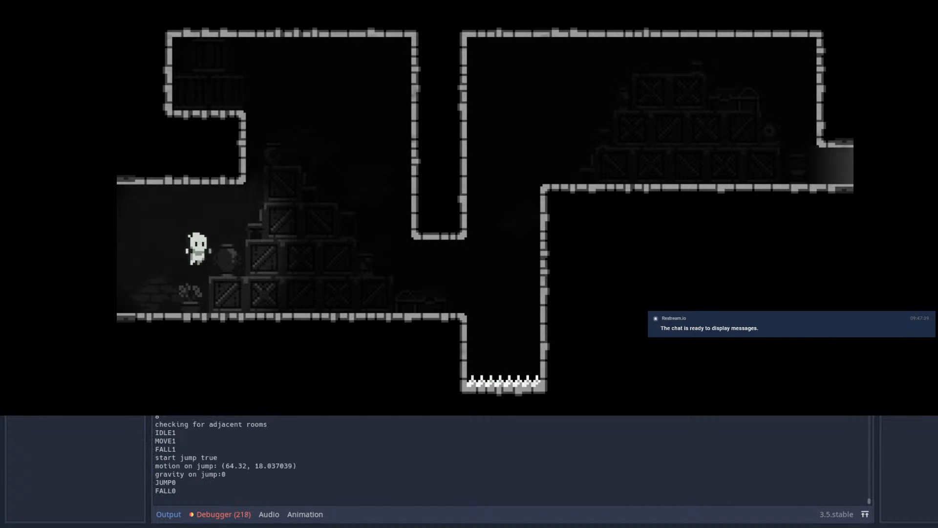
key("shift")
key("space")
key("space")
key("space")
key("space")
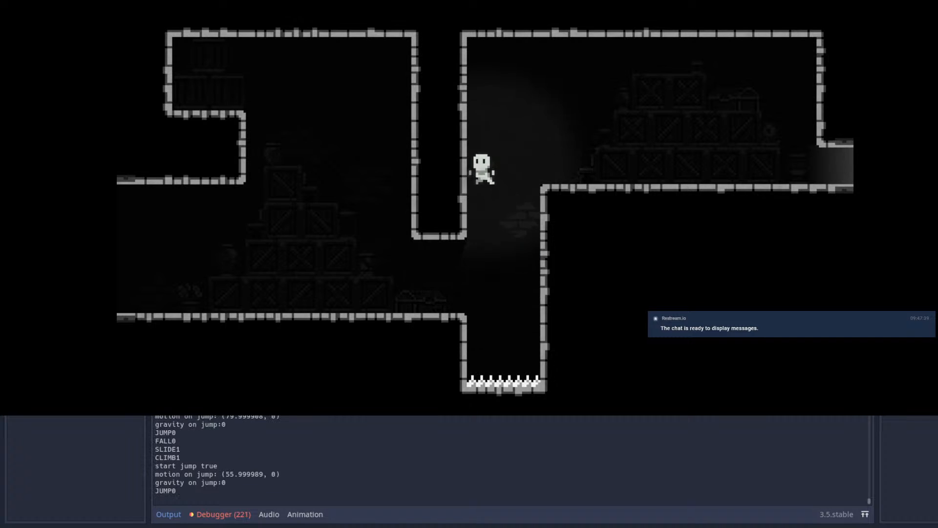
key("Right")
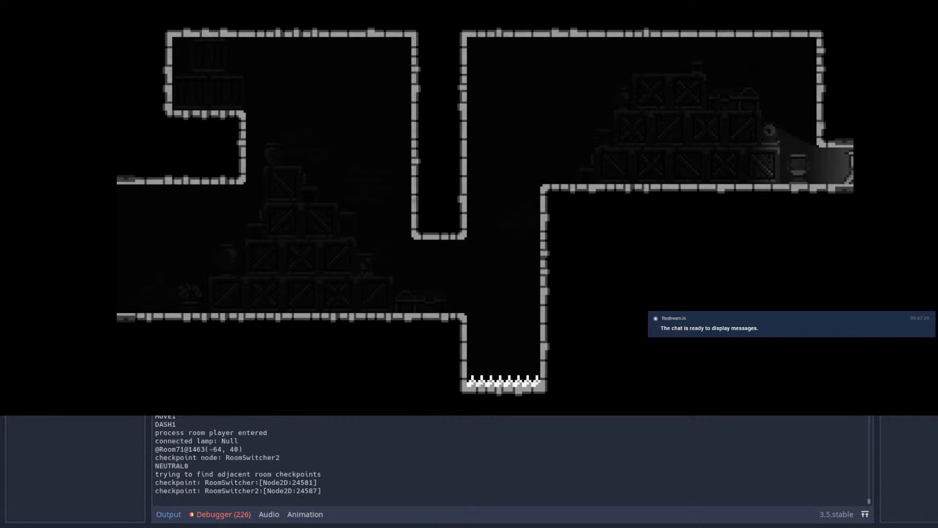
Step: Playtest jumps and dashes back and forth across the spike-floored room with the floating spiked block
key("space")
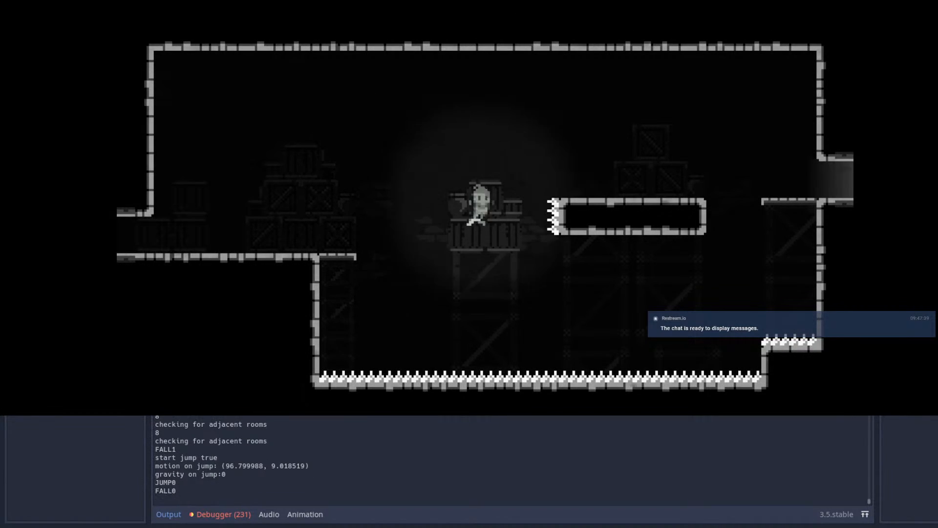
key("shift")
key("Right")
key("Left")
key("space")
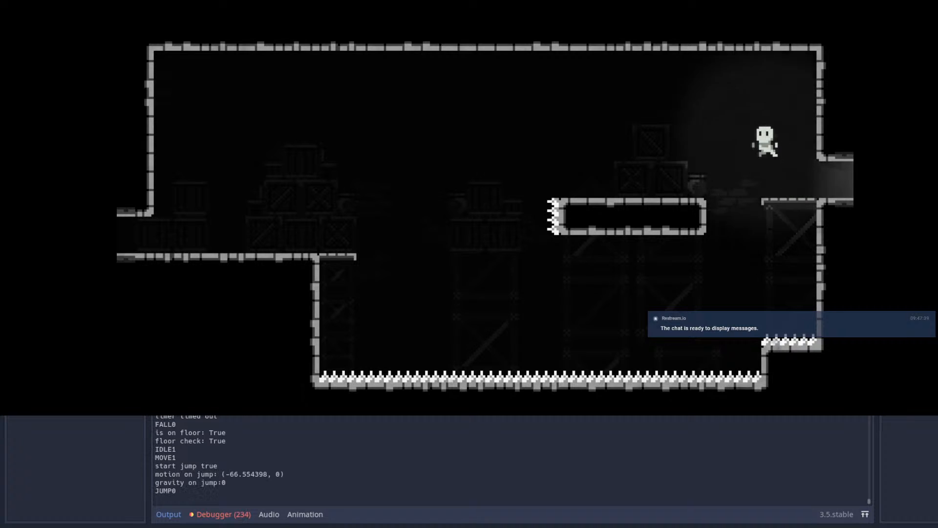
key("space")
key("shift")
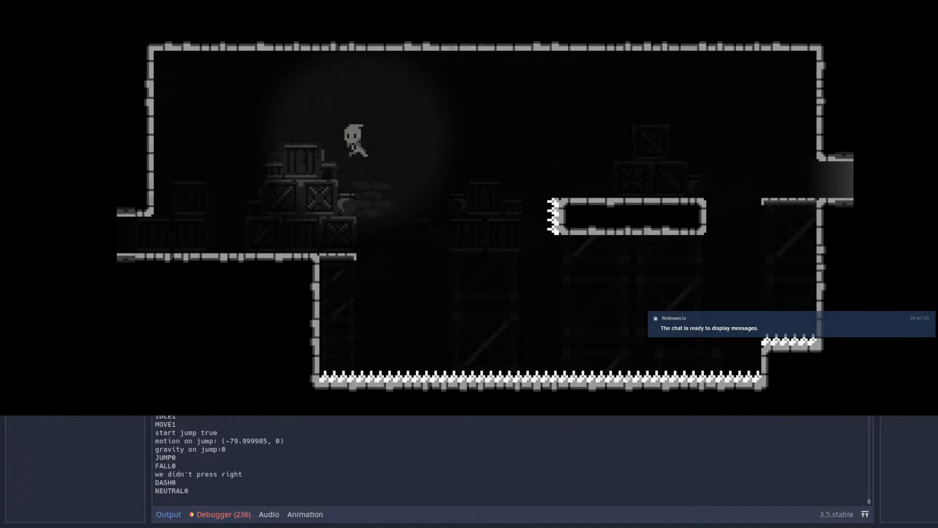
key("Right")
key("space")
key("shift")
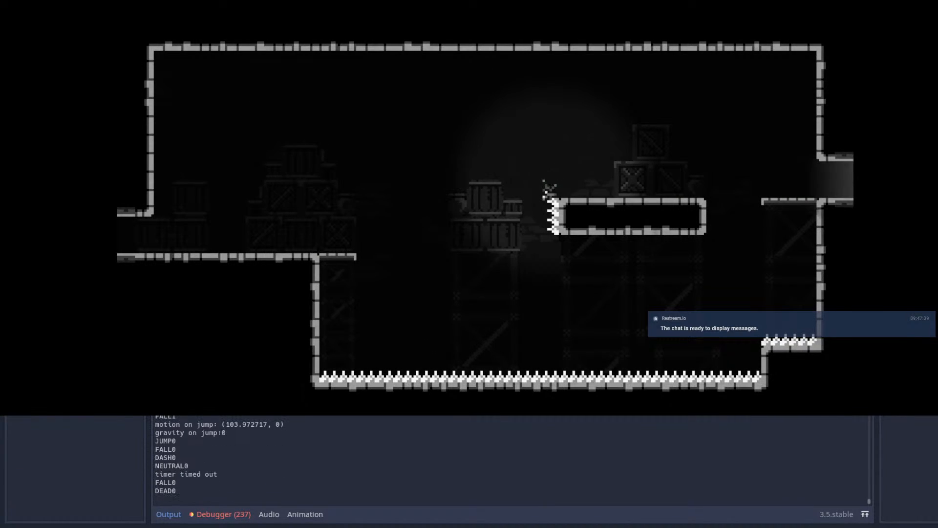
Step: Retry the floating-block room, jumping and dashing over the block to reach the far exit
key("Right")
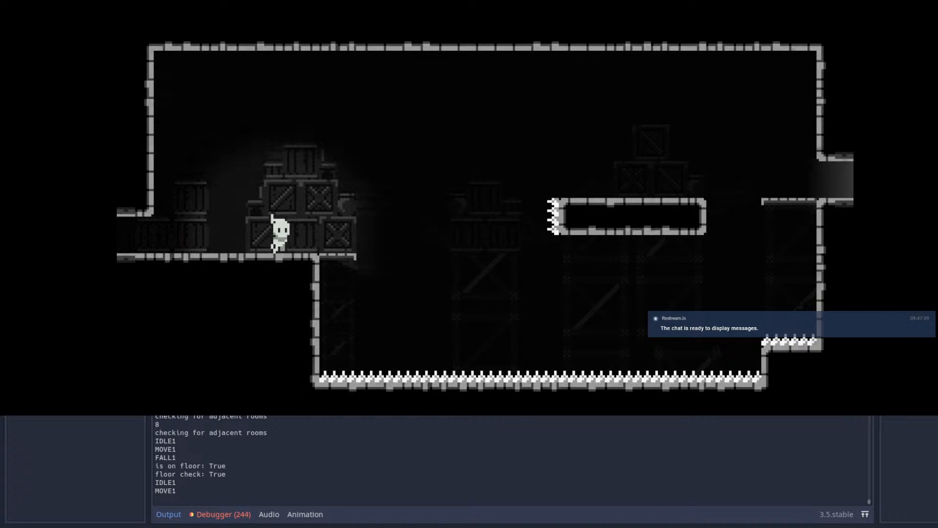
key("space")
key("Up")
key("shift")
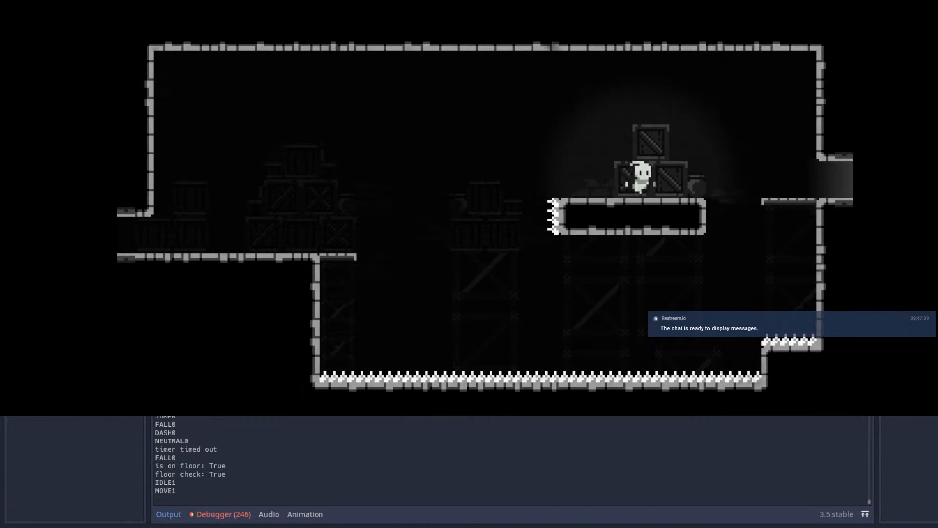
key("shift")
key("Right")
Step: Playtest the room with the chain-hung platform, jumping and dashing over the spikes to the far exit
key("space")
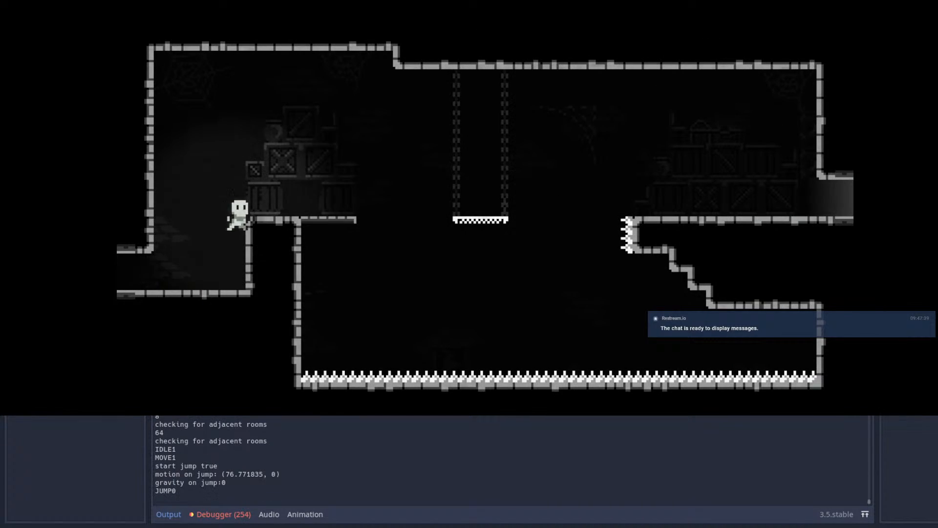
key("Right")
key("space")
key("space")
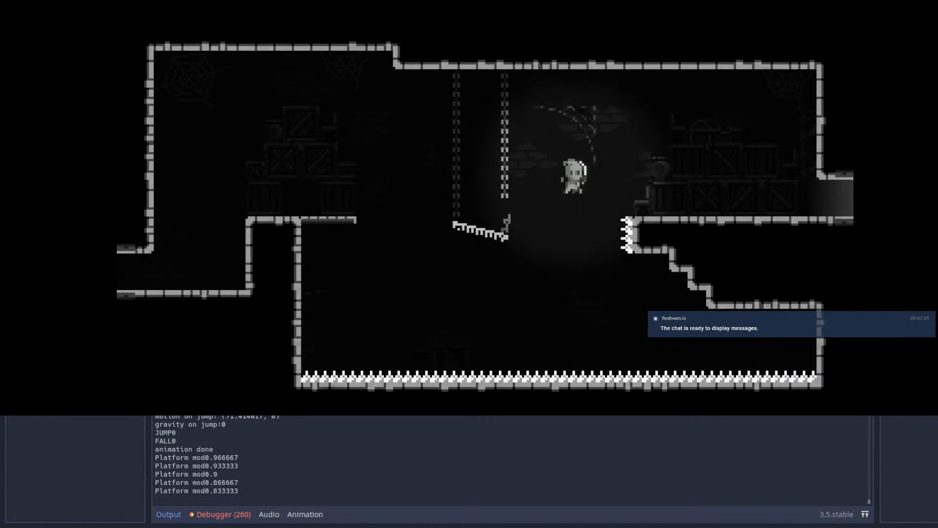
key("shift")
key("Right")
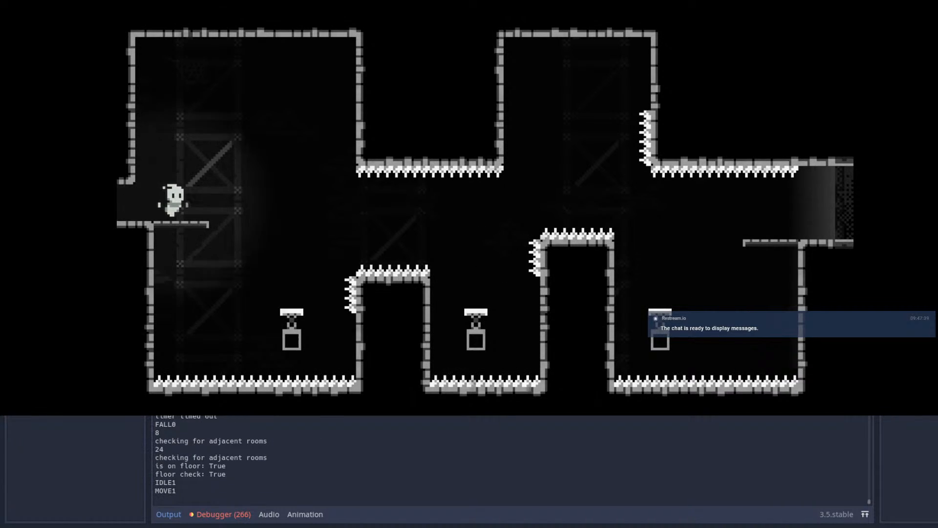
Step: Bounce and dash across the room with three upward springs to its far ledge
key("space")
key("Right")
key("shift")
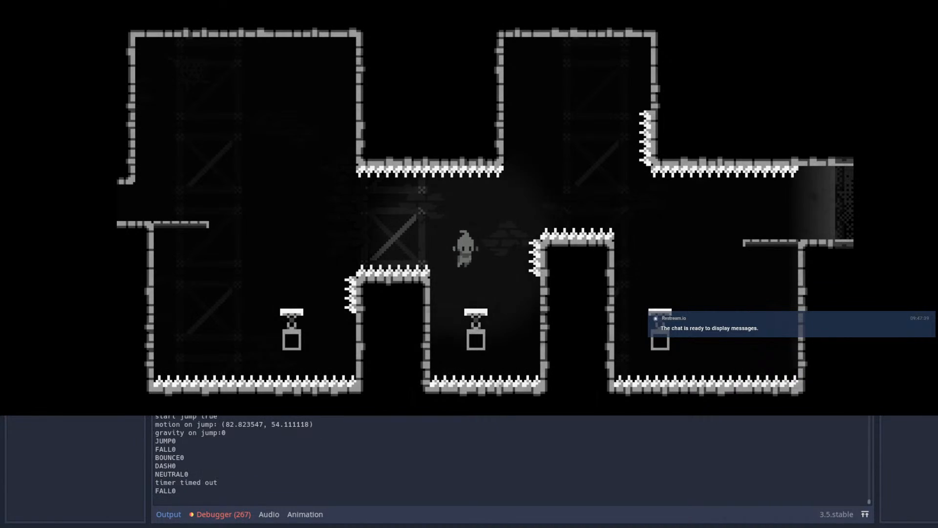
key("shift")
key("Right")
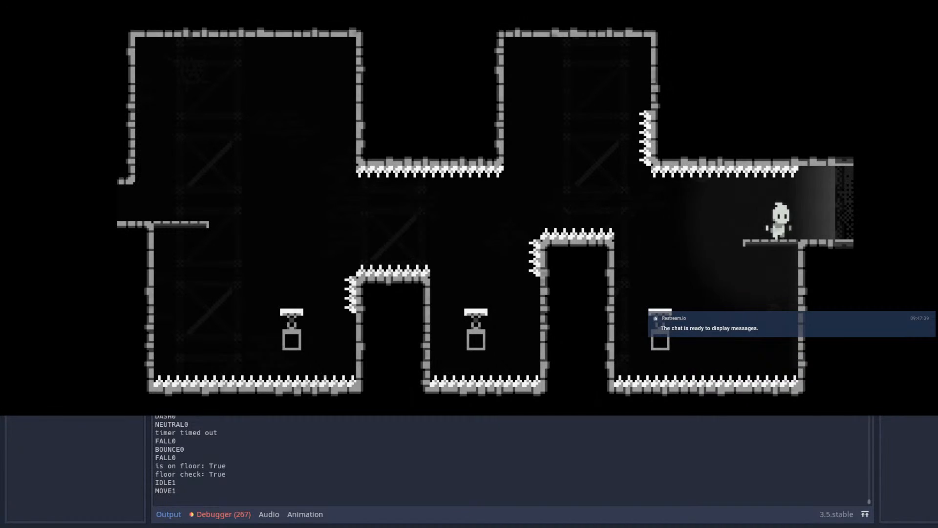
Step: Use the springs and dashes to get past the tall spiked block and land on the far ledge
key("Right")
key("space")
key("Left")
key("shift")
key("Right")
key("shift")
key("Left")
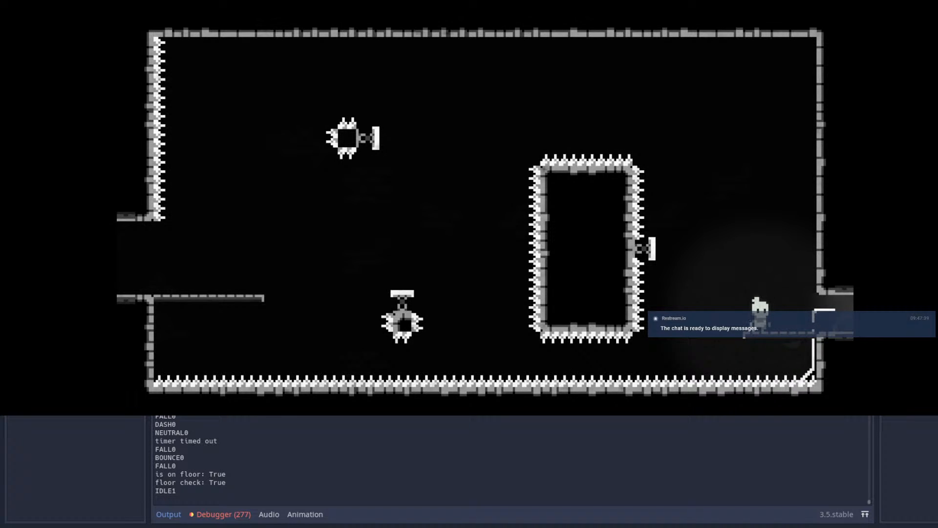
Step: Playtest the tall room, bouncing off its springs and wall-jumping up the shaft onto the upper spike-sided block
key("Right")
key("space")
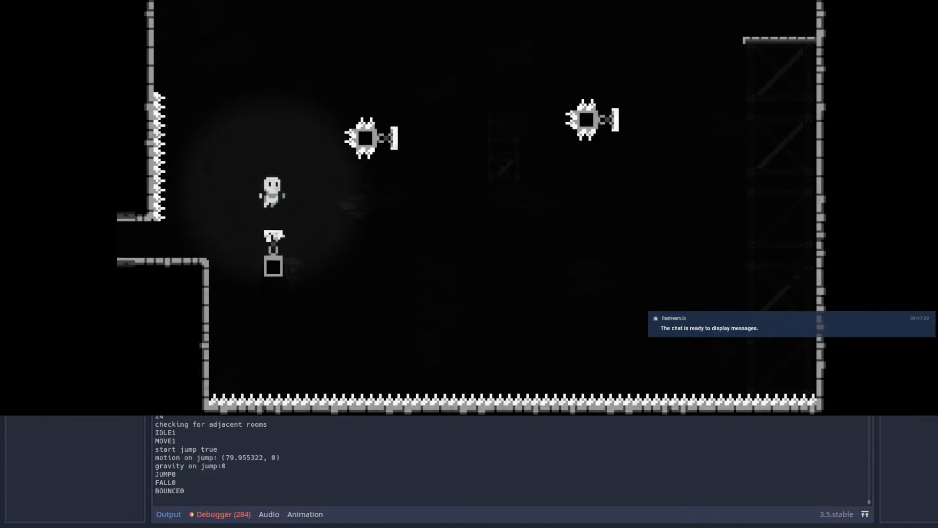
key("shift")
key("shift")
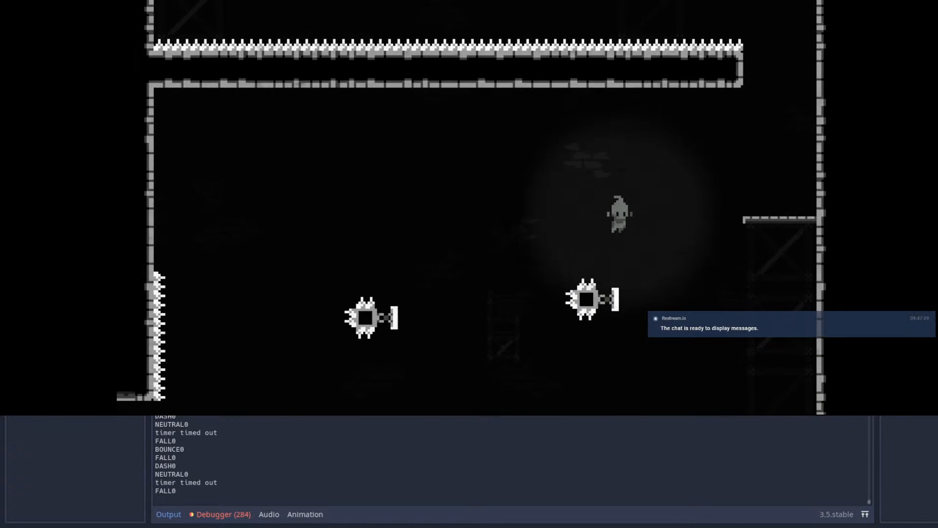
key("space")
key("space")
key("space")
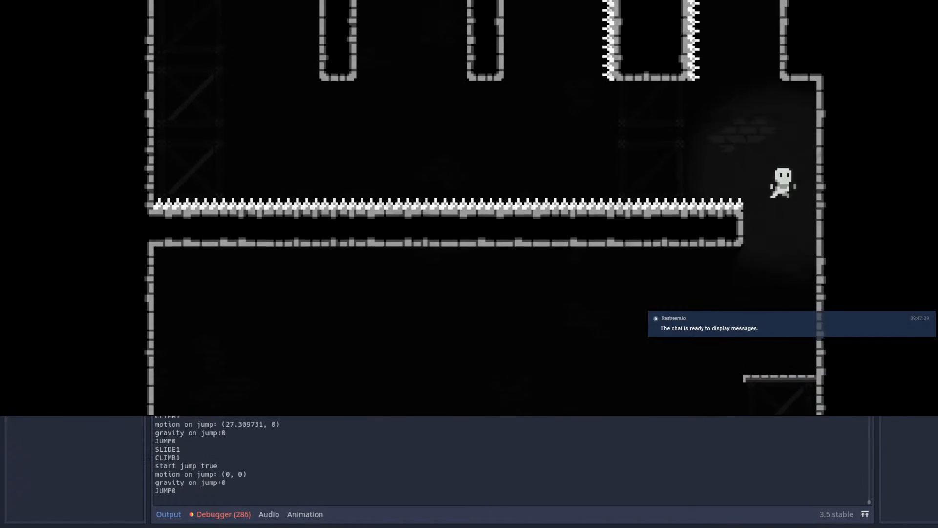
key("space")
key("shift")
Step: Drop back into the tall room's lower area, test a dash toward the springs, and end the test run
key("space")
key("Left")
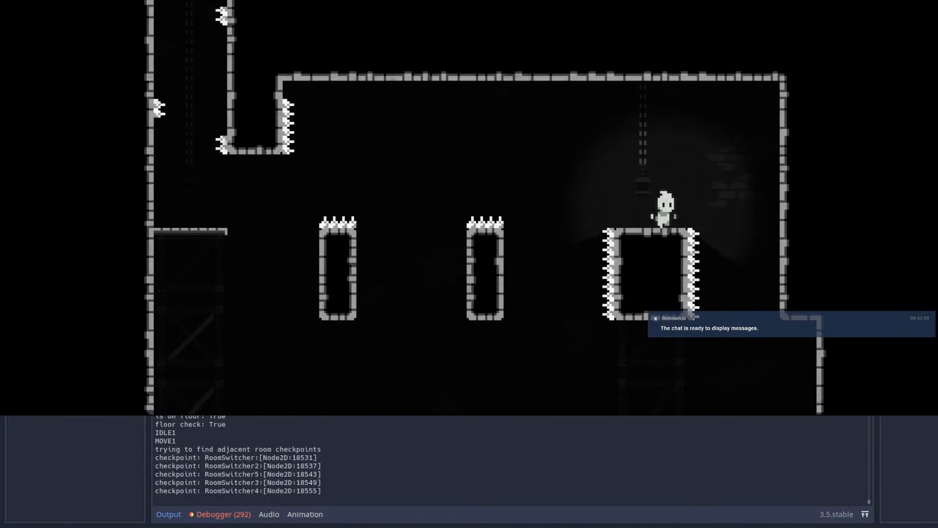
key("Right")
key("space")
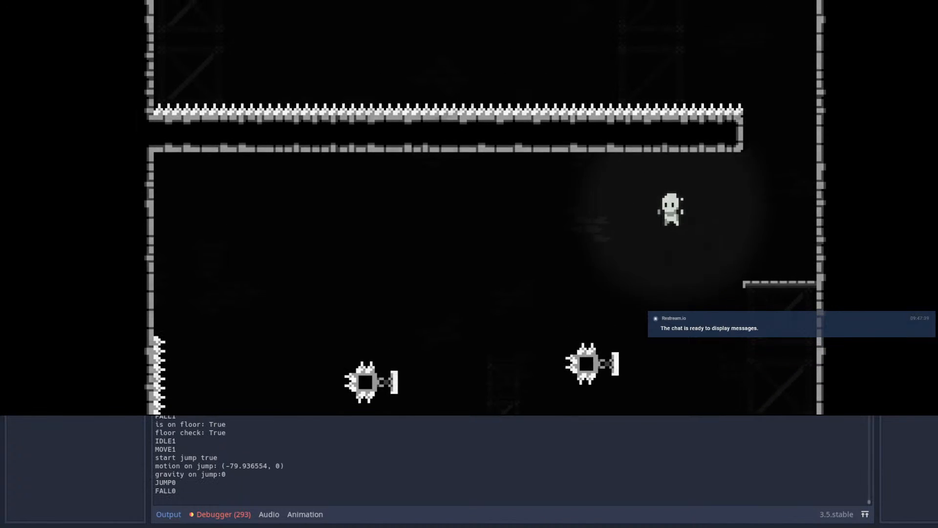
key("shift")
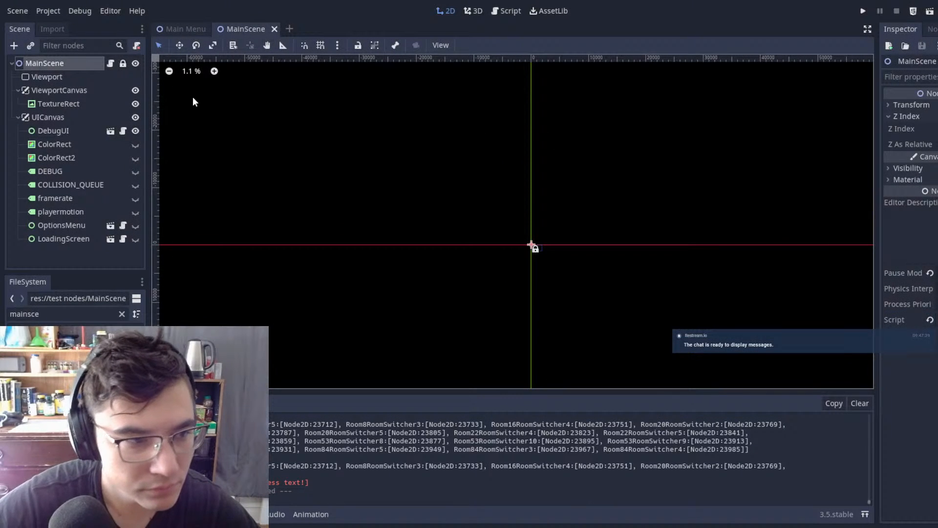
Step: Search the project files for "demo" and open the WorldDemo scene
double_click(58, 312)
type("world")
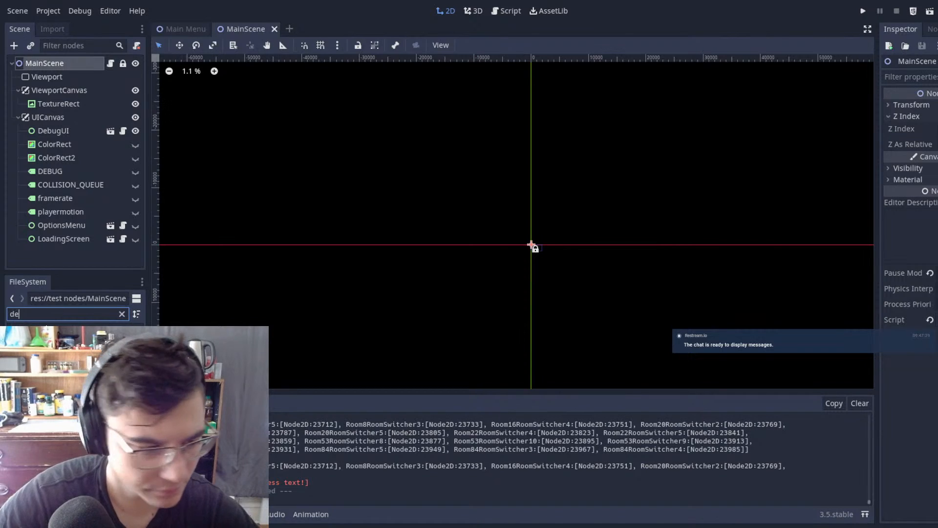
key("BackSpace")
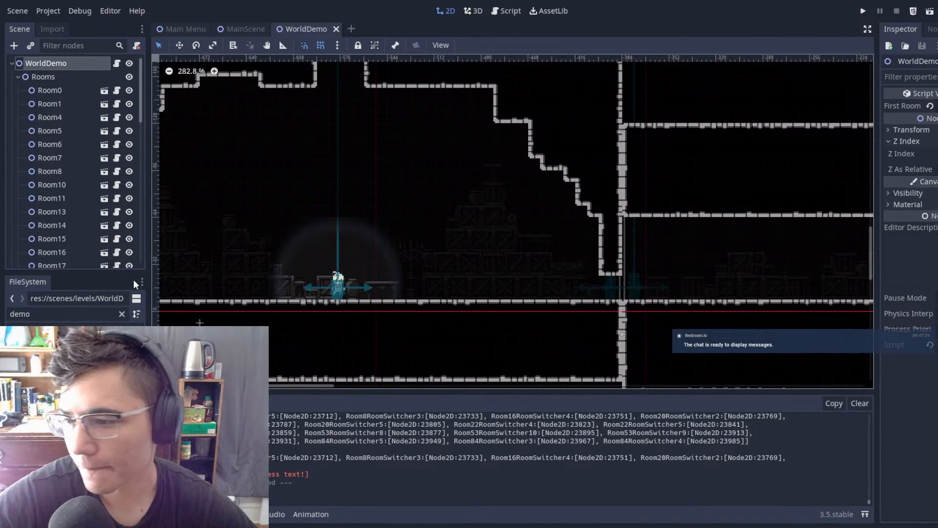
Step: Examine the WorldDemo level layout from the starting room through to the tall room with the sideways springs
scroll(400, 276, "down", 3)
middle_click_drag(414, 280, 574, 60)
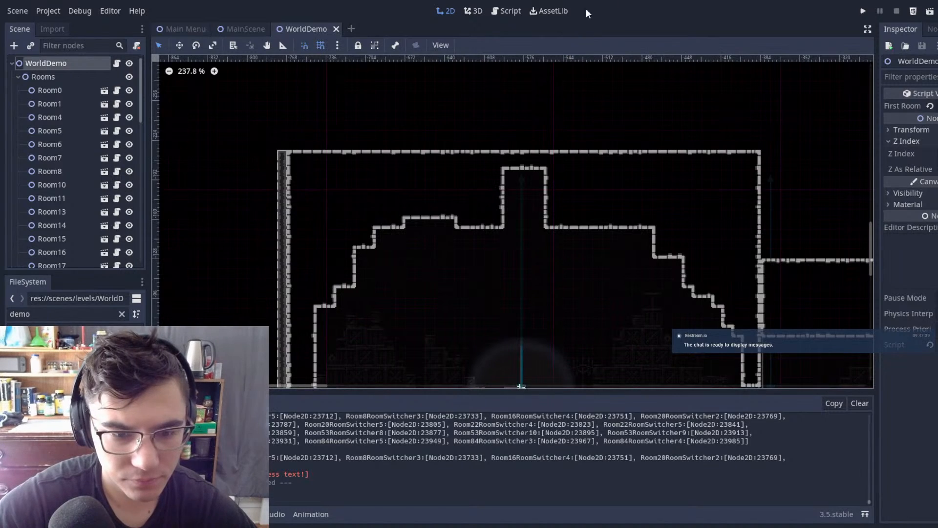
middle_click_drag(559, 183, 384, 132)
middle_click_drag(330, 140, 162, 76)
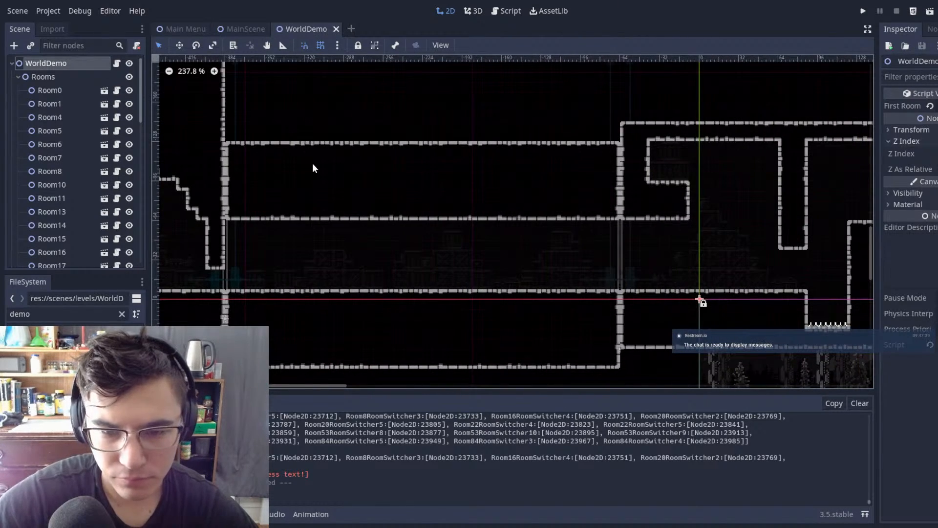
scroll(449, 201, "down", 5)
middle_click_drag(869, 223, 438, 279)
middle_click_drag(668, 226, 366, 262)
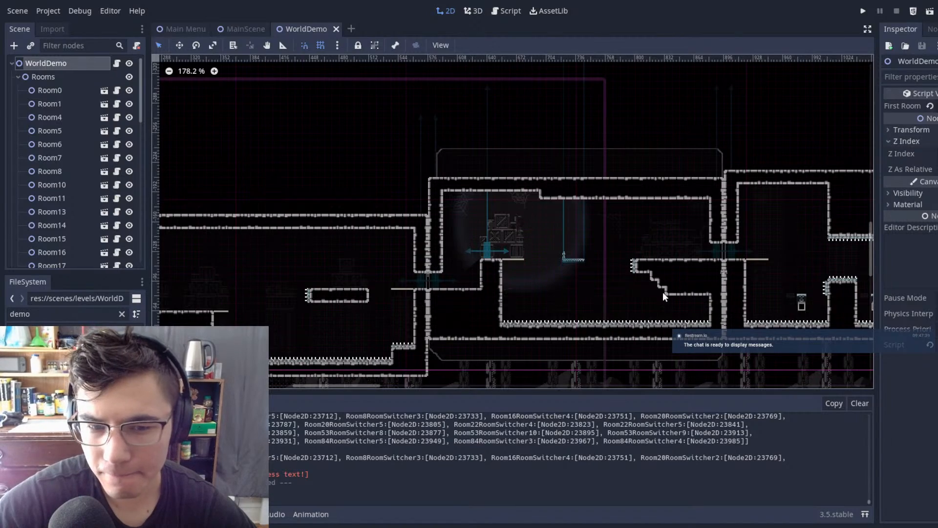
middle_click_drag(655, 284, 642, 281)
scroll(500, 230, "up", 4)
scroll(500, 230, "up", 3)
middle_click_drag(503, 262, 468, 276)
scroll(468, 276, "up", 1)
middle_click_drag(865, 265, 588, 262)
scroll(588, 262, "down", 7)
middle_click_drag(848, 262, 301, 240)
scroll(467, 243, "up", 10)
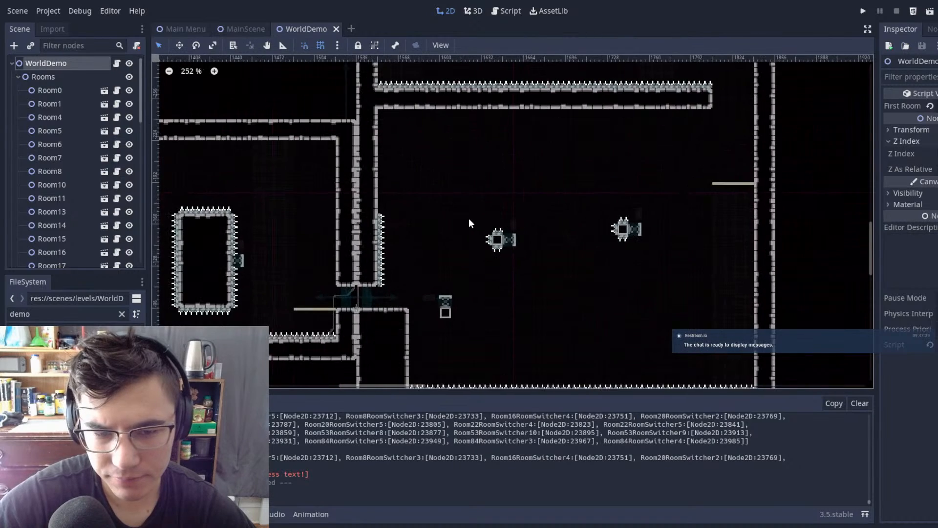
Step: Open the Room84 scene from WorldDemo and select its Autotile 2 tilemap for editing around the sideways springs
left_click(513, 240)
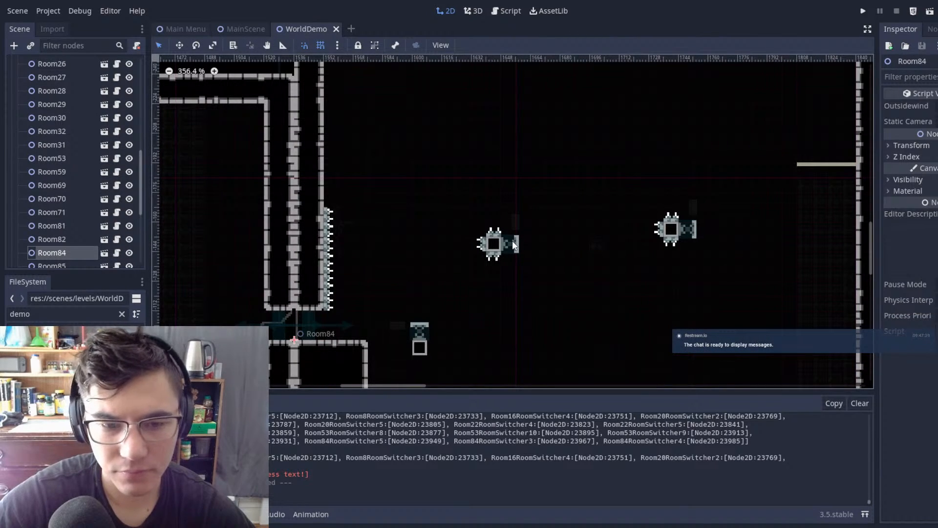
double_click(512, 240)
scroll(604, 219, "up", 15)
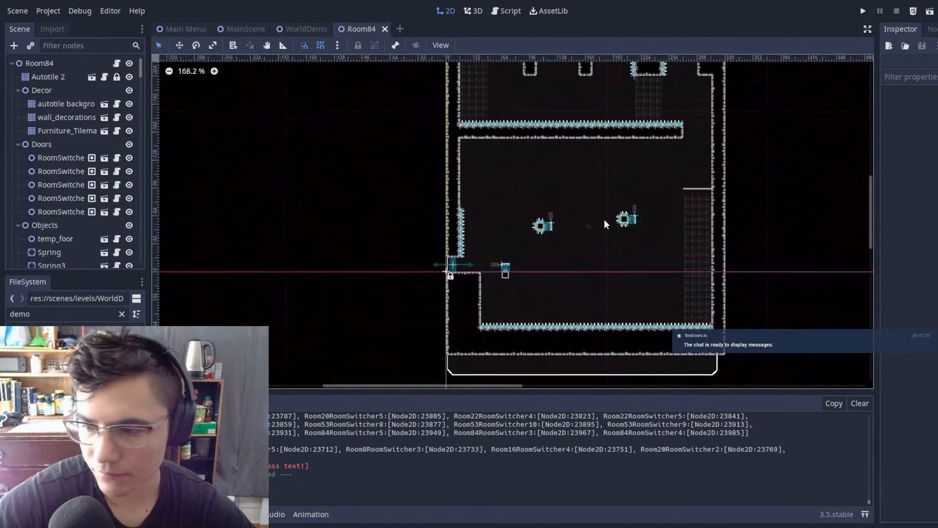
left_click(66, 80)
middle_click_drag(580, 196, 504, 181)
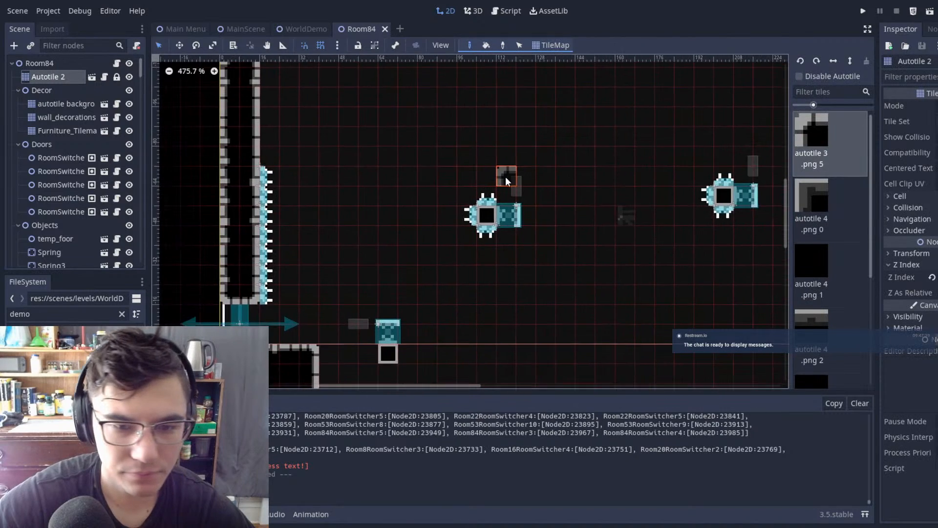
Step: Move the group of spikes surrounding the nearer sideways-spring block down, clear of the block
scroll(507, 181, "up", 5)
left_click(46, 66)
scroll(467, 210, "up", 8)
scroll(472, 223, "up", 1)
left_click_drag(367, 144, 520, 363)
key("w")
left_click_drag(581, 221, 597, 335)
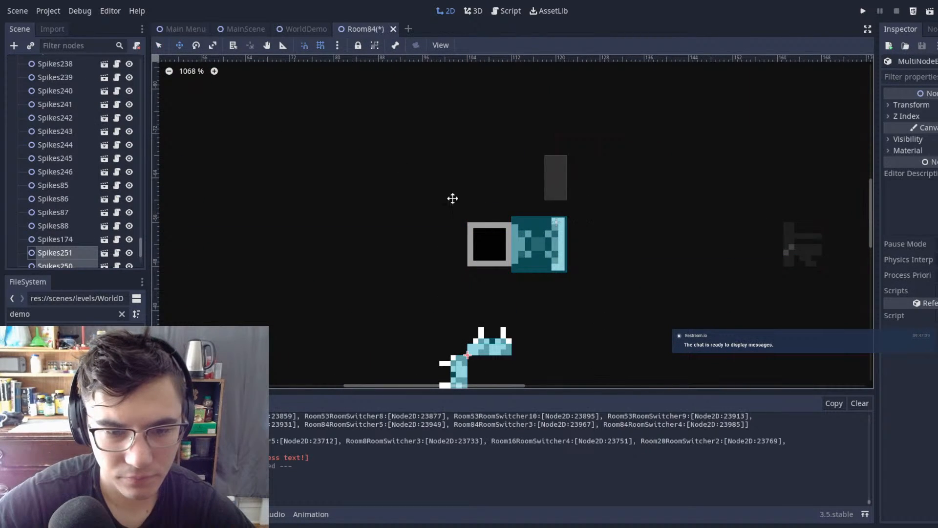
Step: Enlarge the sideways-spring block on the Autotile 2 tilemap to two by two tiles, extending it up and to the left
scroll(72, 93, "up", 10)
scroll(74, 132, "up", 10)
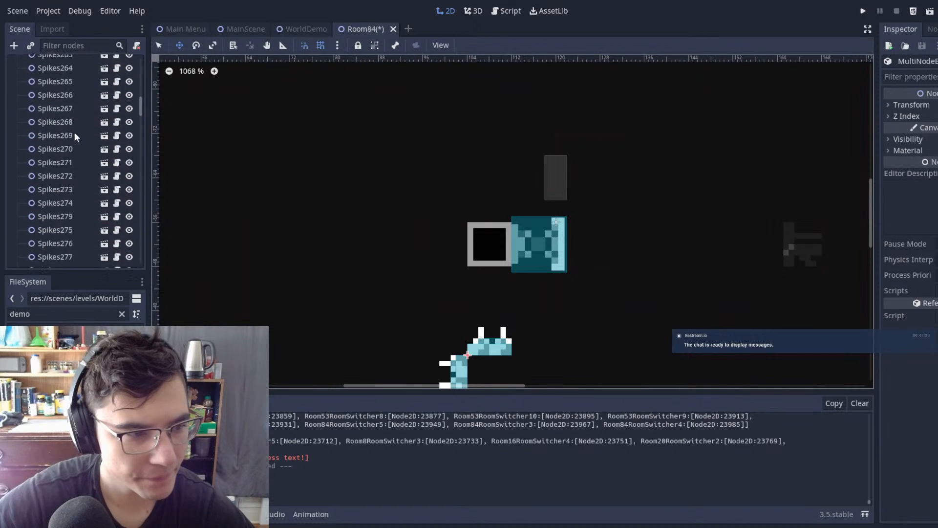
left_click(77, 81)
mouse_move(456, 209)
left_mouse_down()
mouse_move(447, 240)
mouse_move(487, 237)
left_mouse_up()
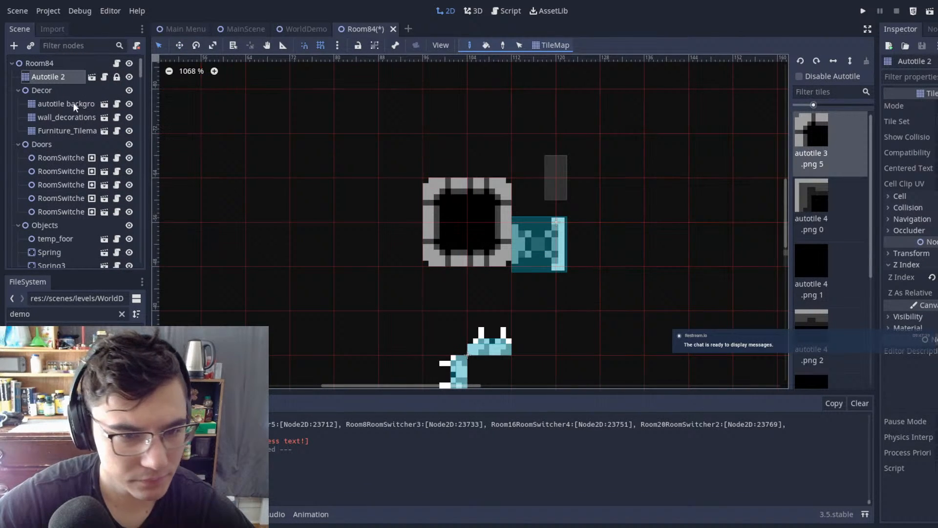
Step: Raise Spring3 alongside the enlarged block, then nudge it down to position (120, -60) and deselect it
left_click(40, 65)
left_click(550, 255)
left_click_drag(551, 256, 551, 210)
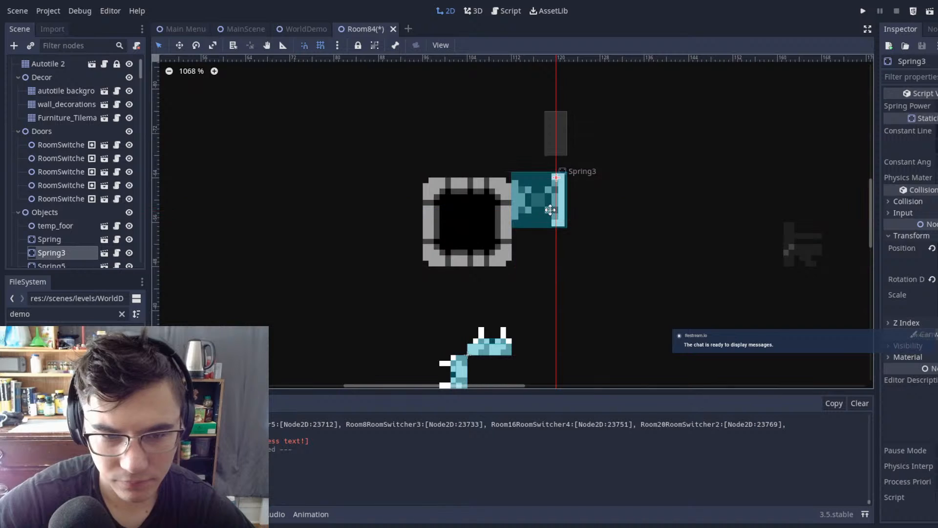
scroll(554, 218, "up", 4)
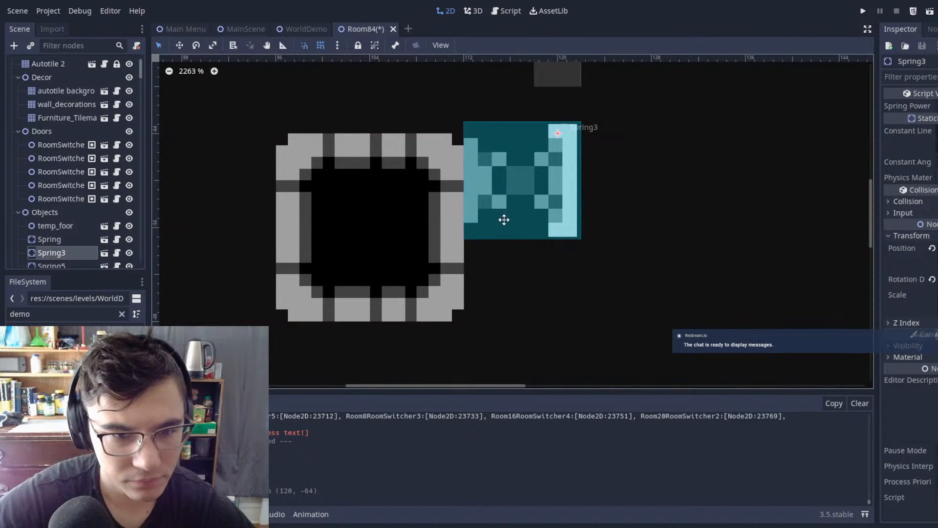
left_click_drag(503, 219, 509, 234)
key("ctrl+z")
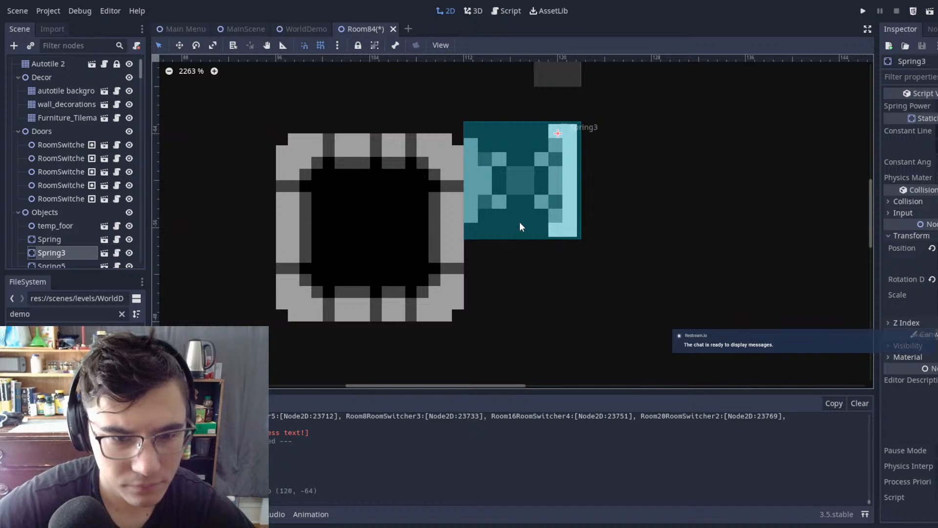
key("Down")
key("Down")
key("Down")
key("Down")
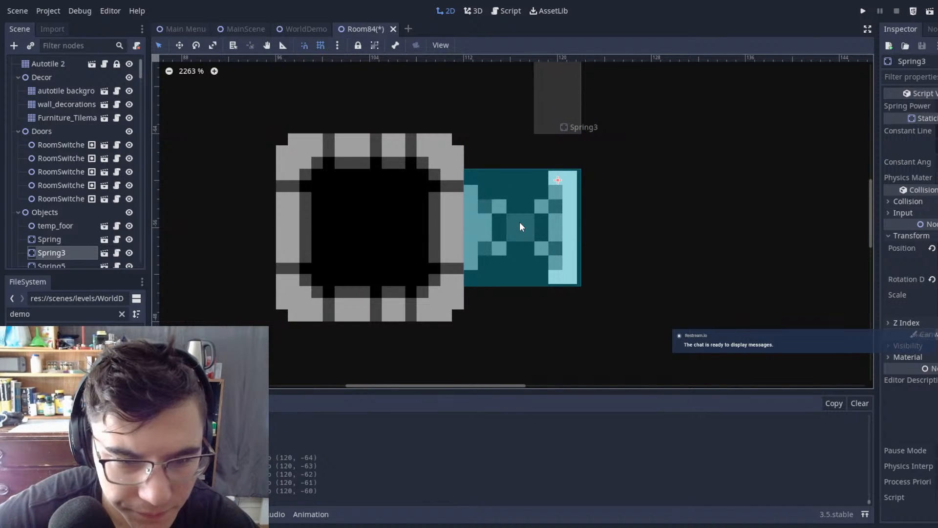
left_click(700, 236)
Step: Place the upward-facing spikes on the enlarged block's top edge at (104, -64), with a copy at (96, -64) covering its full width
scroll(700, 237, "down", 5)
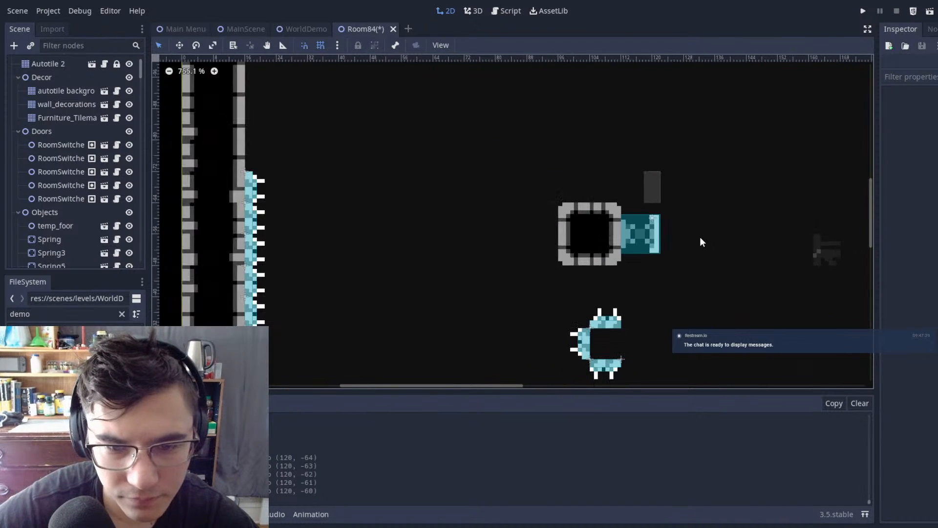
scroll(700, 237, "down", 2)
middle_click_drag(700, 237, 624, 215)
scroll(624, 215, "up", 3)
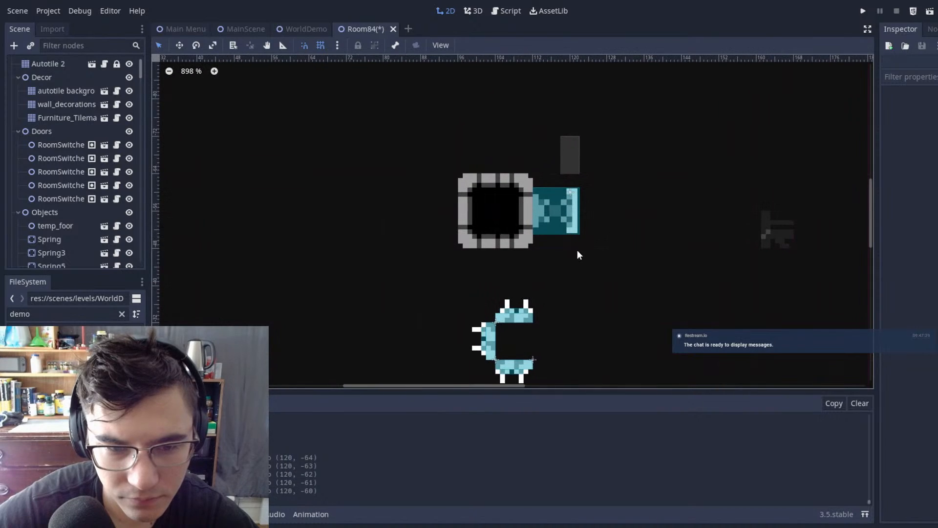
left_click_drag(510, 319, 529, 166)
left_click_drag(624, 174, 563, 173)
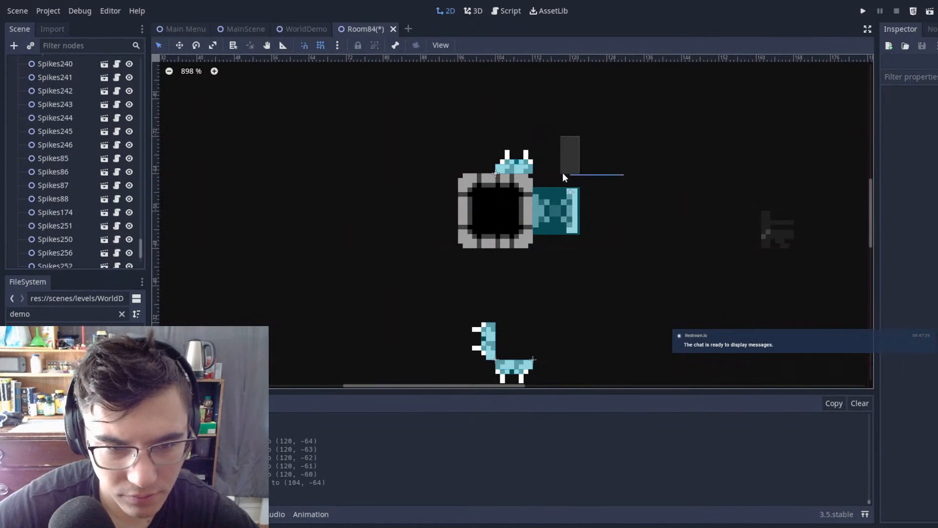
left_click(515, 164)
left_click(604, 164)
left_click(506, 166)
key("w")
left_click_drag(618, 188, 573, 183)
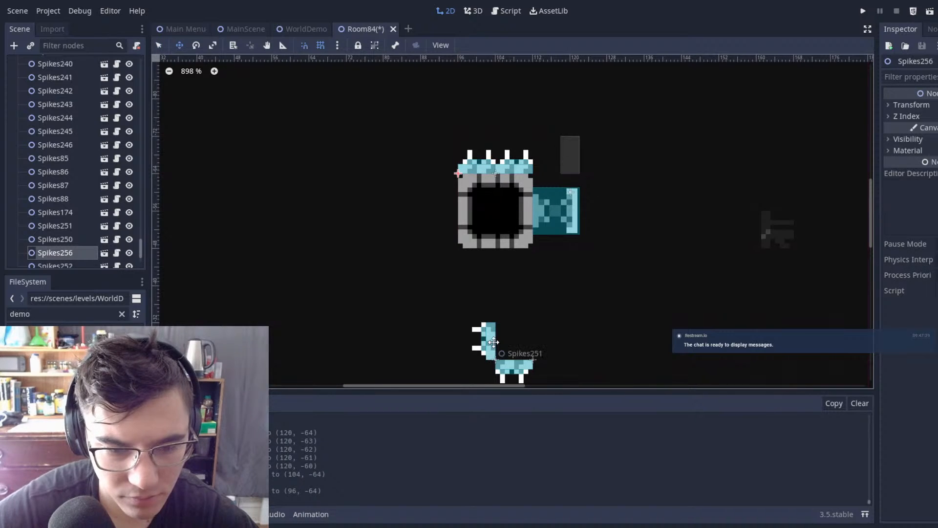
Step: Move the left-facing Spikes251 to (96, -56) on the block's left edge and place a duplicate below it at (96, -48)
key("q")
left_click(493, 338)
left_click_drag(578, 345, 562, 289)
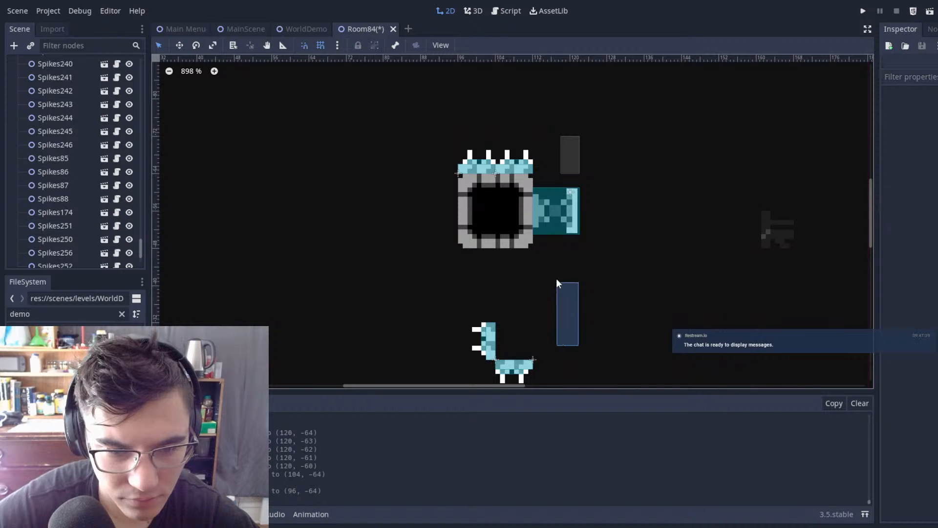
left_click(492, 340)
key("w")
left_click_drag(657, 317, 619, 173)
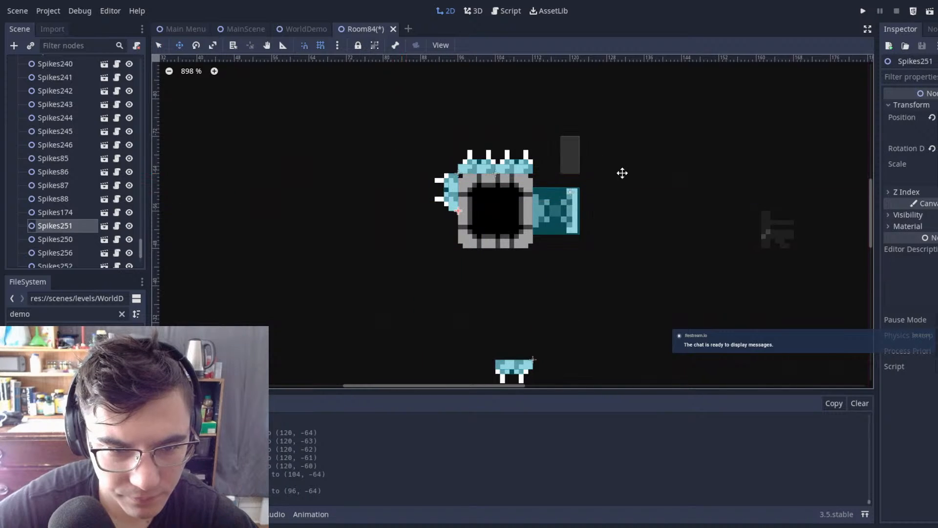
key("ctrl+d")
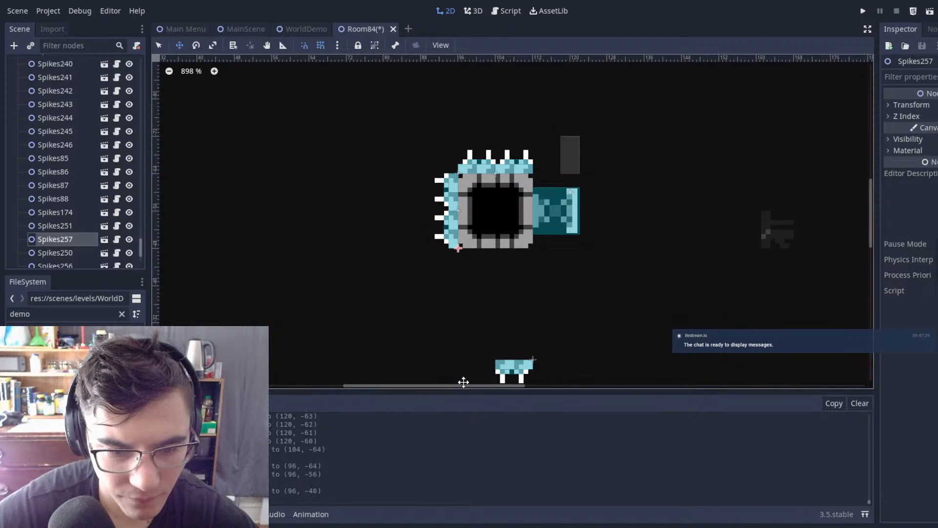
Step: Move the downward-facing spikes to (104, -48) under the block, duplicate them across the rest of its bottom edge, and save the scene
left_click(521, 376)
left_click_drag(637, 325, 583, 184)
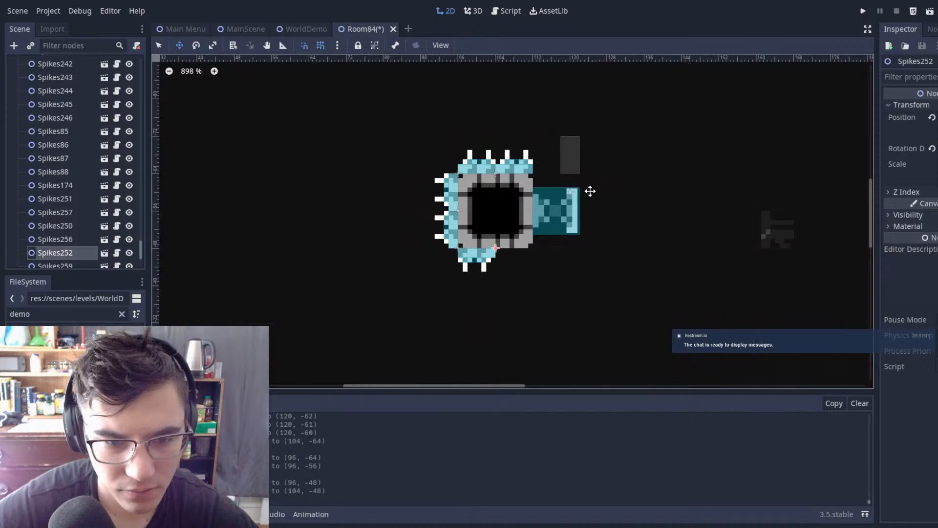
key("ctrl+d")
left_click(660, 262)
scroll(655, 249, "down", 6)
key("ctrl+s")
Step: Launch a test run of the game, end it in the starting room, and switch to the WorldDemo scene
left_click(262, 31)
key("F5")
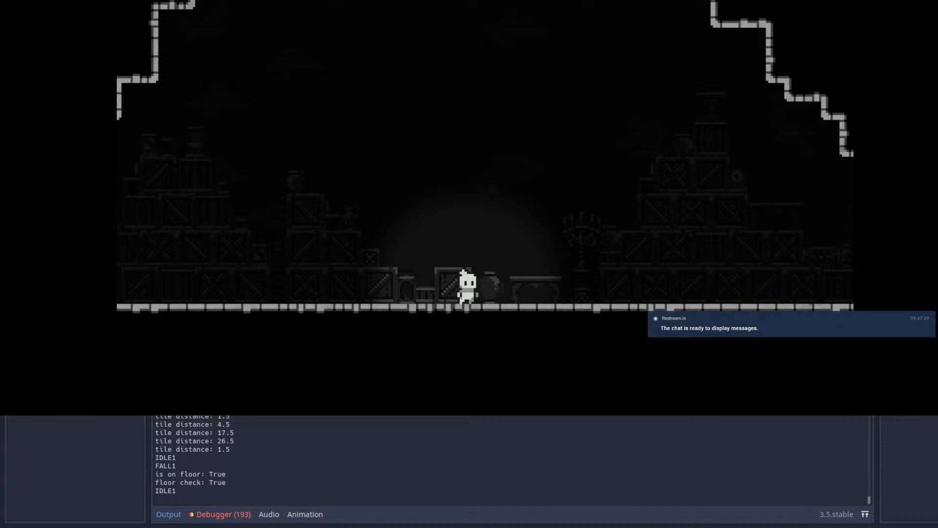
left_click(327, 31)
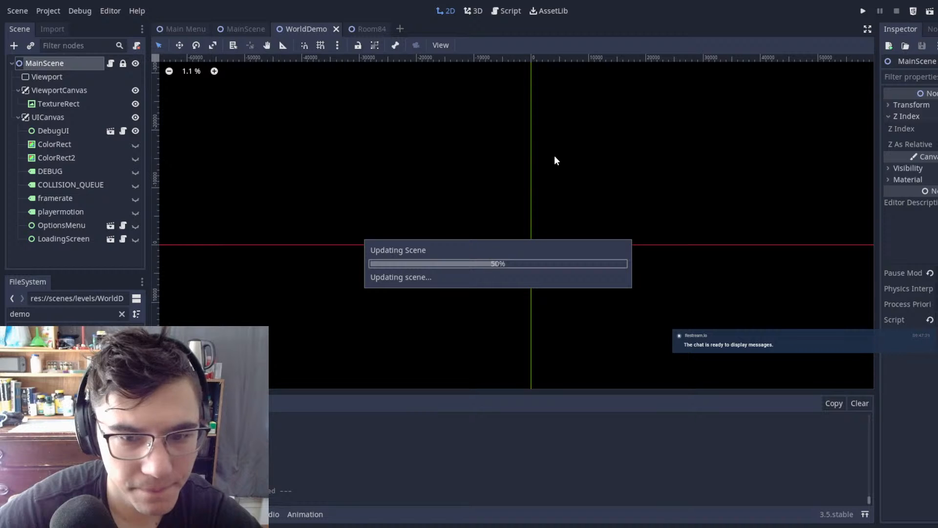
Step: Move the Player node in WorldDemo to Room84's entrance corridor at (1544, -104)
scroll(499, 205, "down", 8)
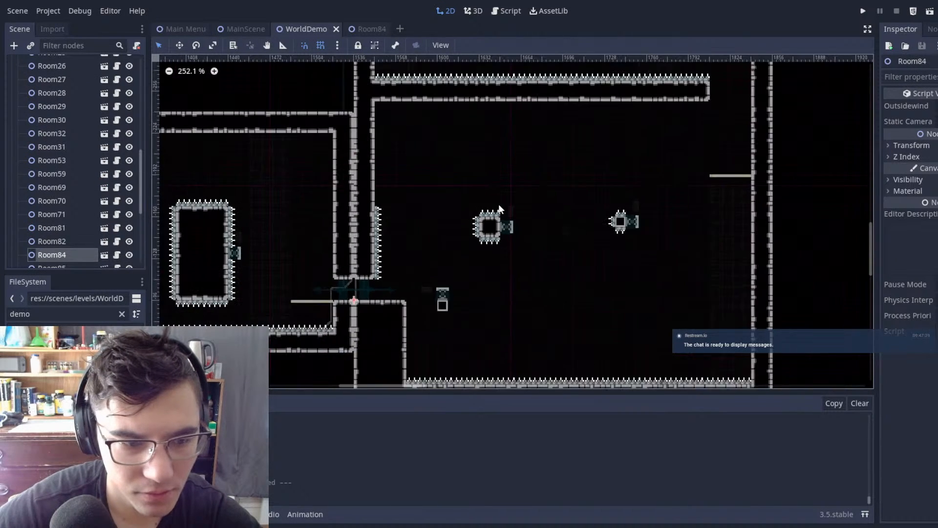
scroll(38, 213, "down", 6)
left_click(42, 241)
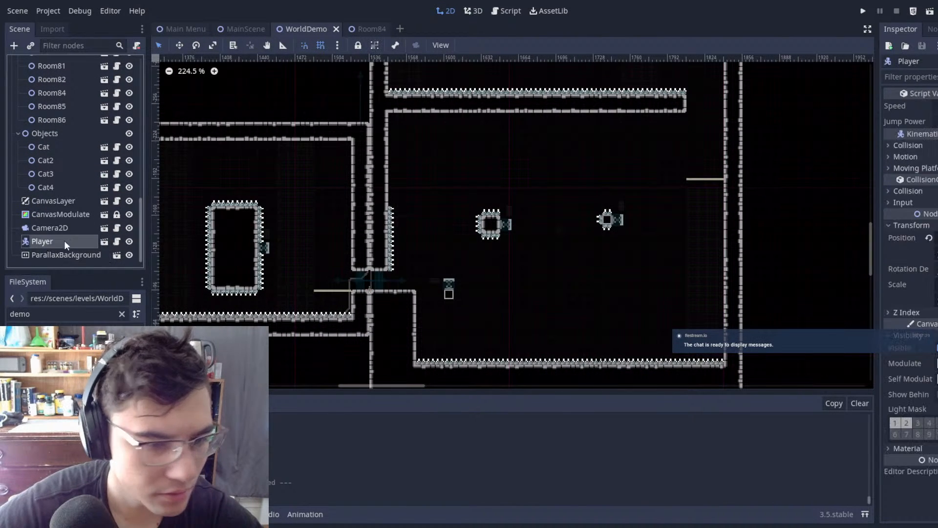
key("w")
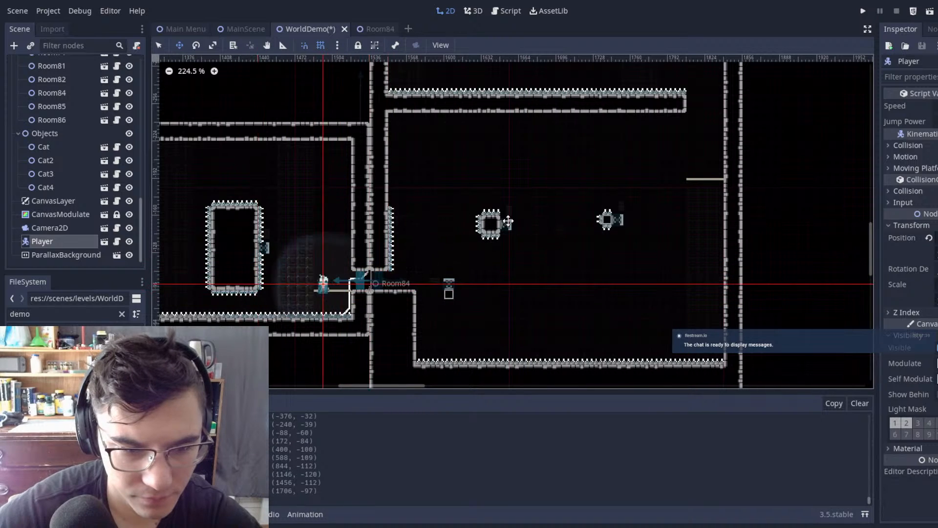
scroll(390, 273, "up", 7)
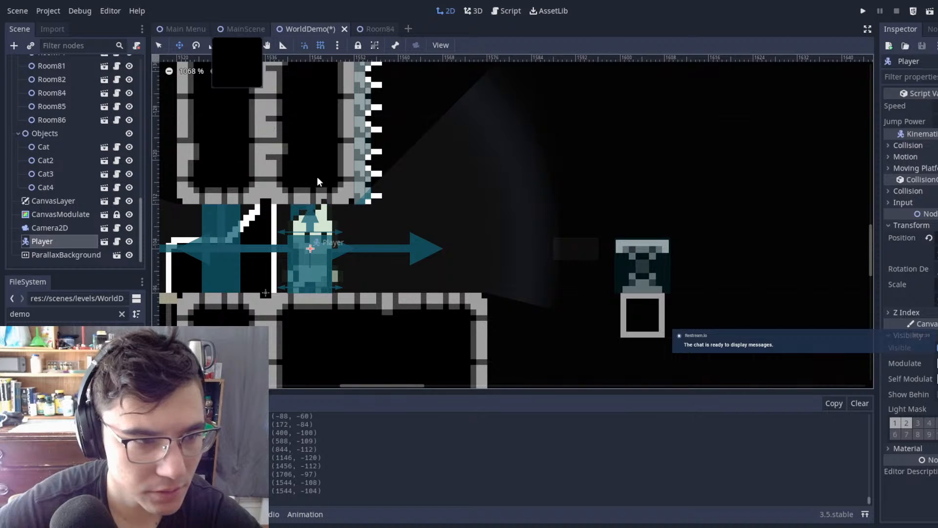
Step: Run the game from the Room84 entrance and test bouncing off the lower spring and dashing toward the enlarged spiked block
key("F5")
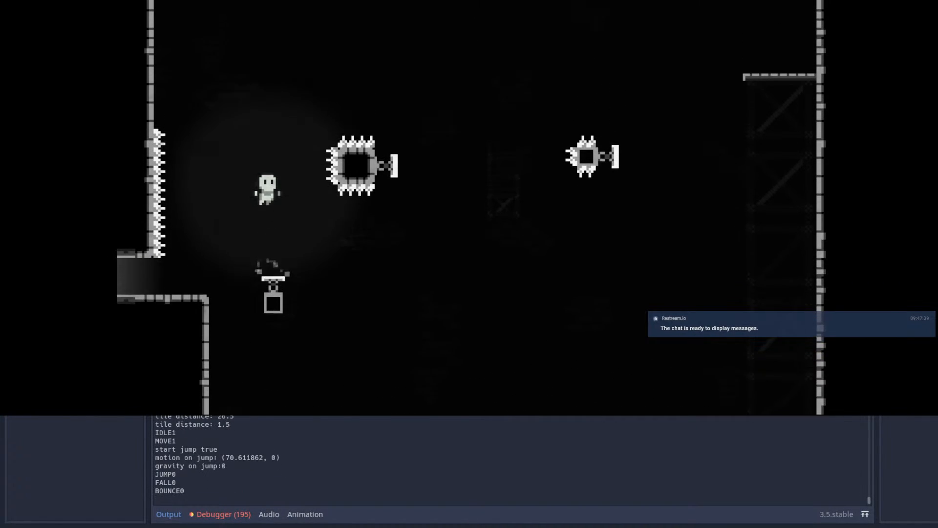
key("Right")
key("Right")
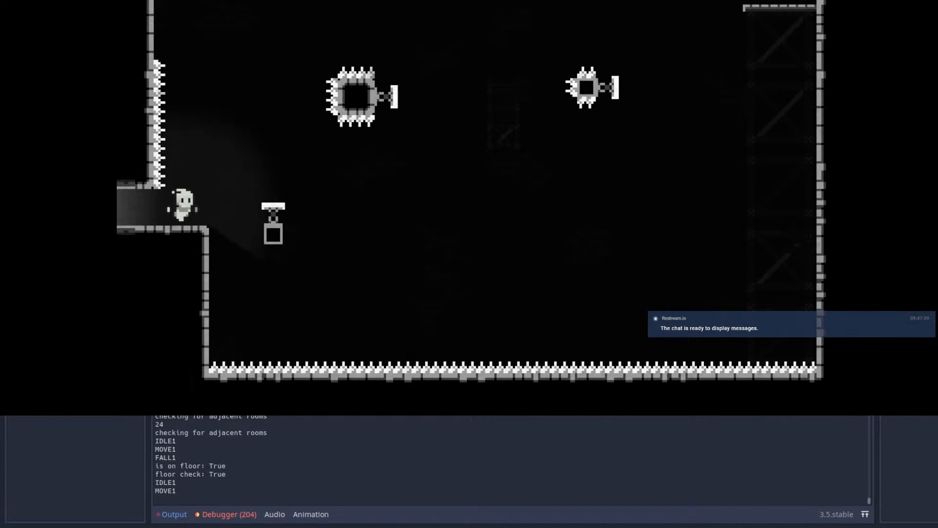
key("space")
key("shift")
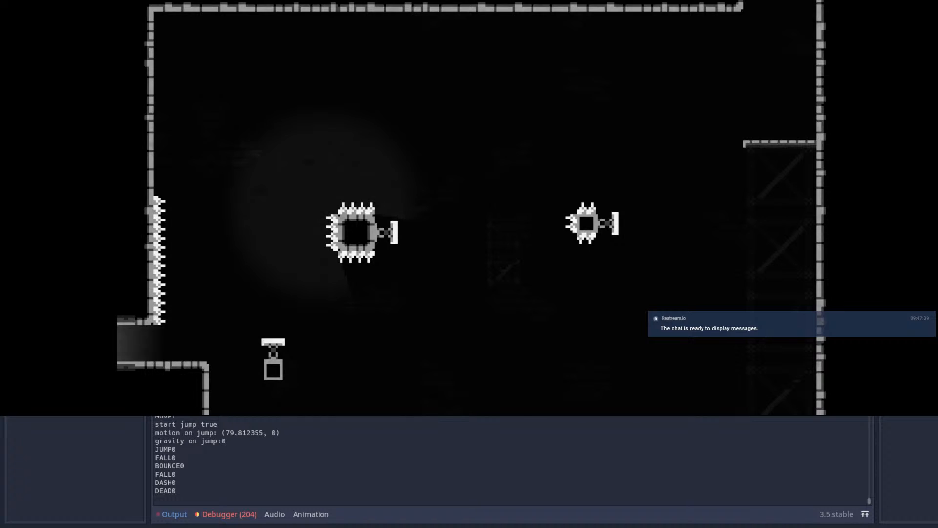
key("Right")
key("space")
key("Right")
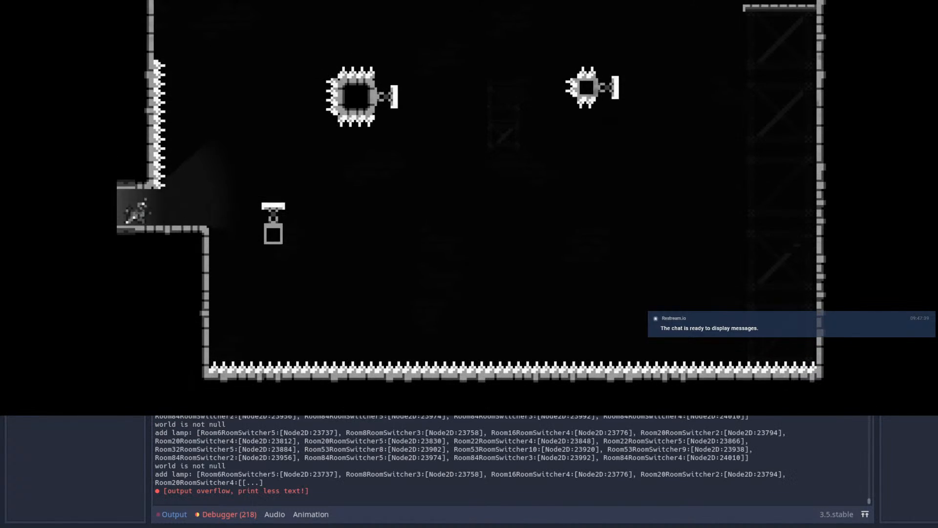
key("F8")
Step: Return to the Room84 scene and shift the enlarged block's surrounding spikes and its sideways spring one tile to the right
left_click(313, 27)
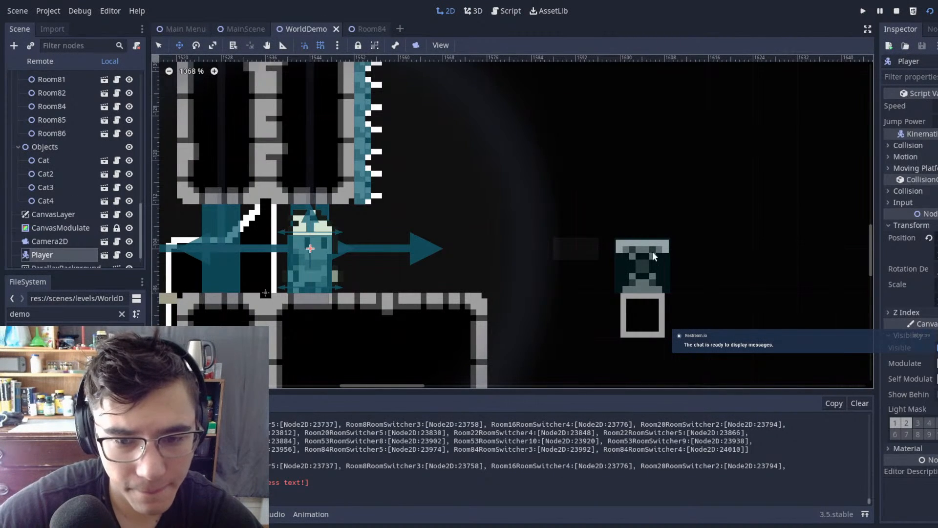
key("ctrl+Tab")
scroll(669, 220, "up", 5)
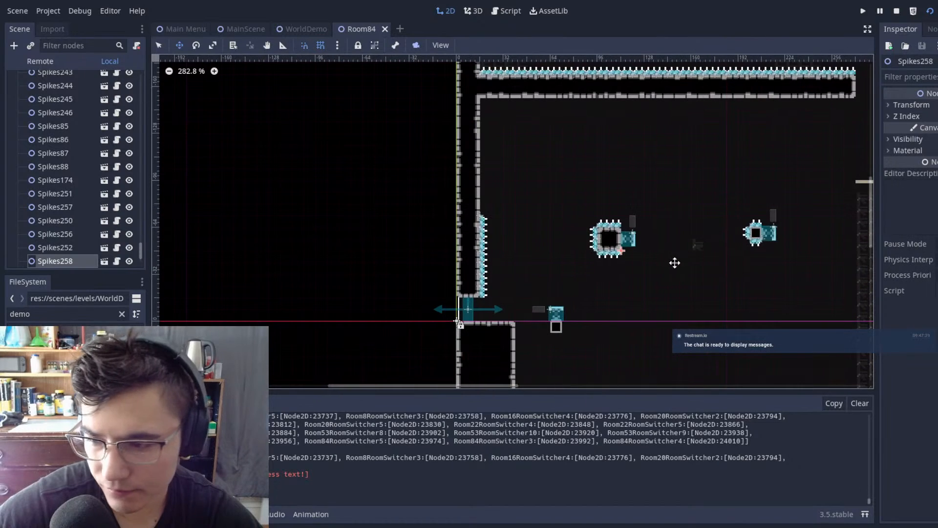
left_click(678, 280)
scroll(464, 240, "up", 4)
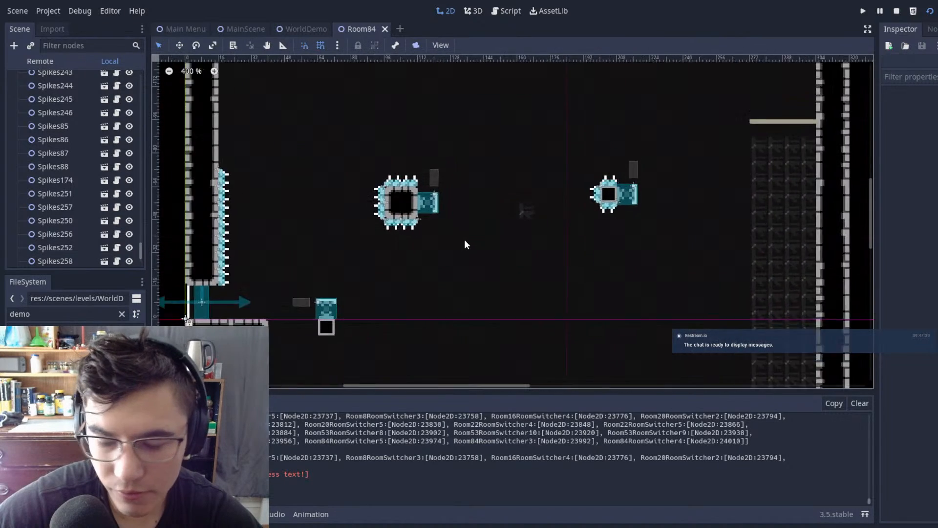
scroll(406, 146, "down", 1)
left_click_drag(273, 110, 483, 264)
key("Right")
key("Right")
key("Right")
key("Right")
key("Right")
key("Right")
key("Right")
key("Right")
key("Right")
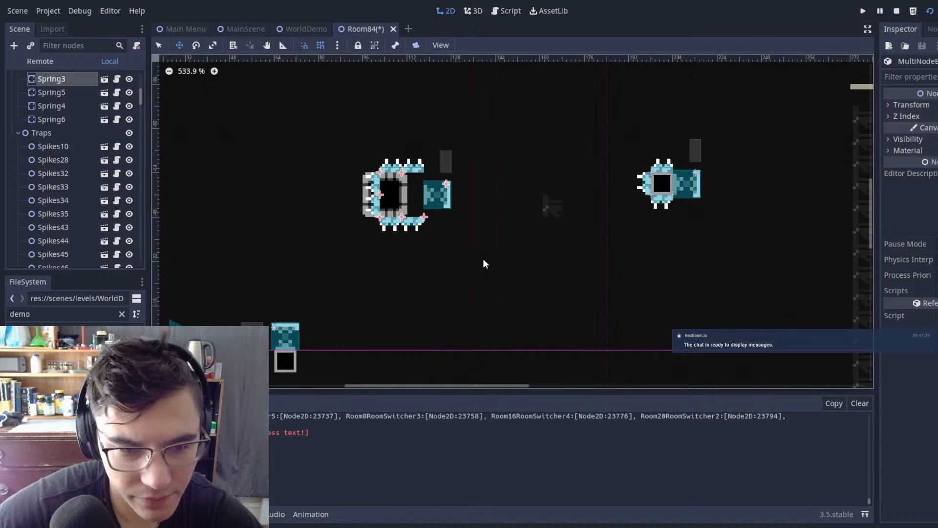
key("Left")
Step: Rework the enlarged block's Autotile 2 tiles one tile to the right so they fill the shifted spike frame, and save the scene
scroll(69, 198, "up", 5)
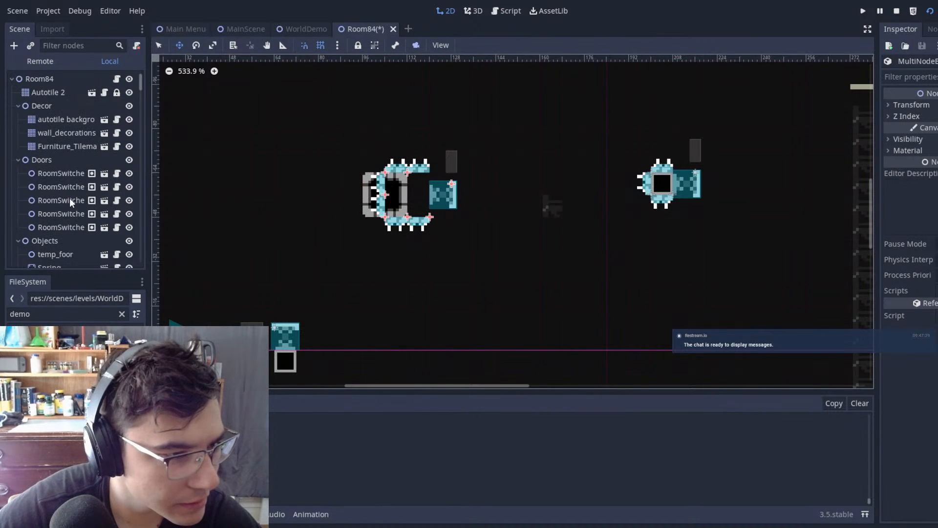
left_click(70, 97)
right_click_drag(385, 177, 361, 196)
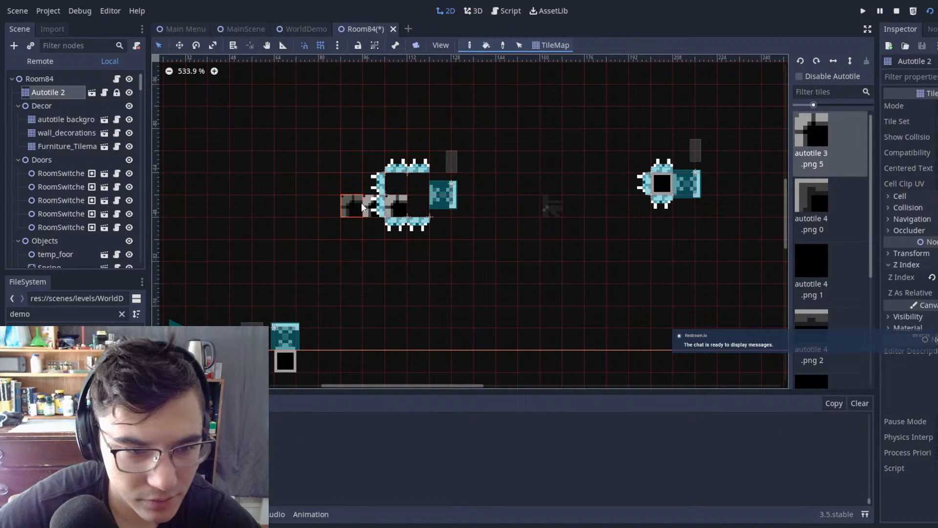
scroll(469, 183, "down", 2)
key("ctrl+s")
Step: Examine Room84's layout from the two sideways-spring blocks up to its upper sections, and save the scene
scroll(581, 183, "down", 2)
middle_click_drag(596, 182, 540, 164)
scroll(499, 165, "up", 1)
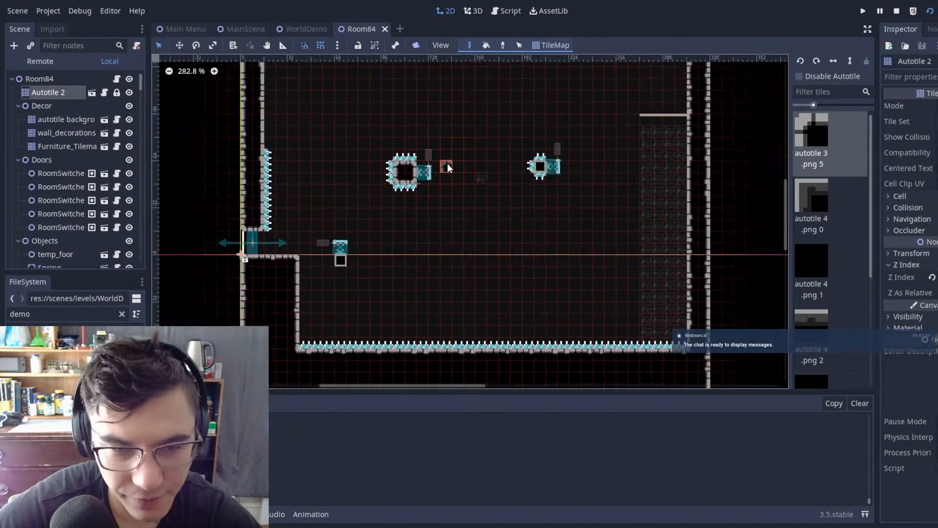
scroll(459, 141, "up", 3)
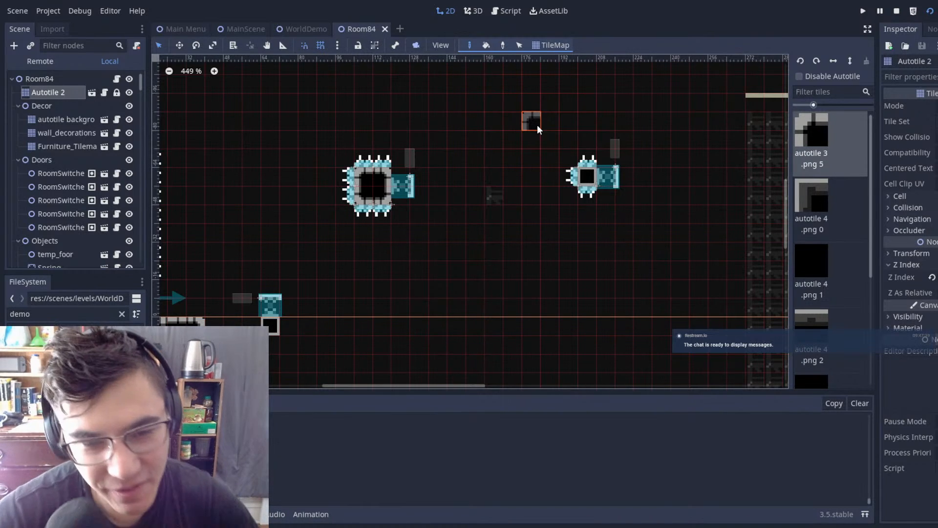
scroll(538, 124, "down", 3)
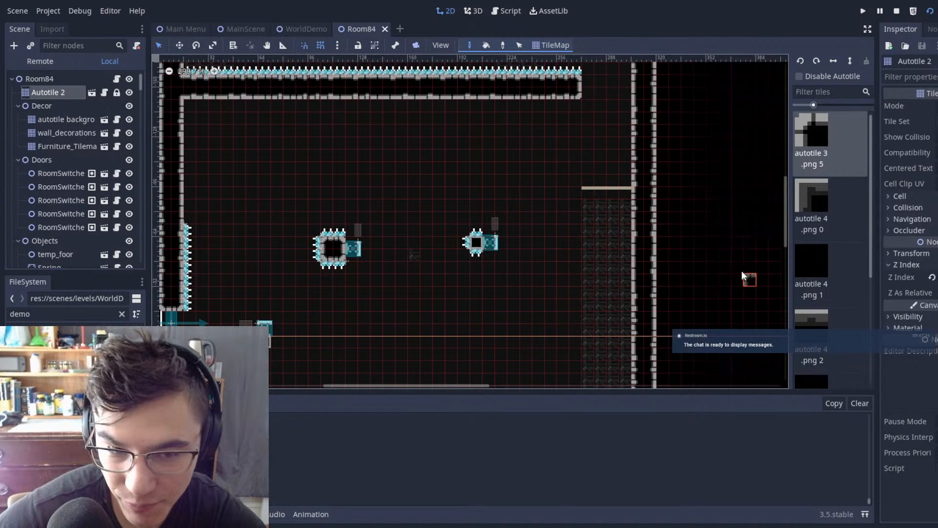
scroll(538, 183, "down", 8)
middle_click_drag(585, 275, 601, 156)
scroll(473, 274, "up", 4)
scroll(470, 259, "down", 5)
key("ctrl+s")
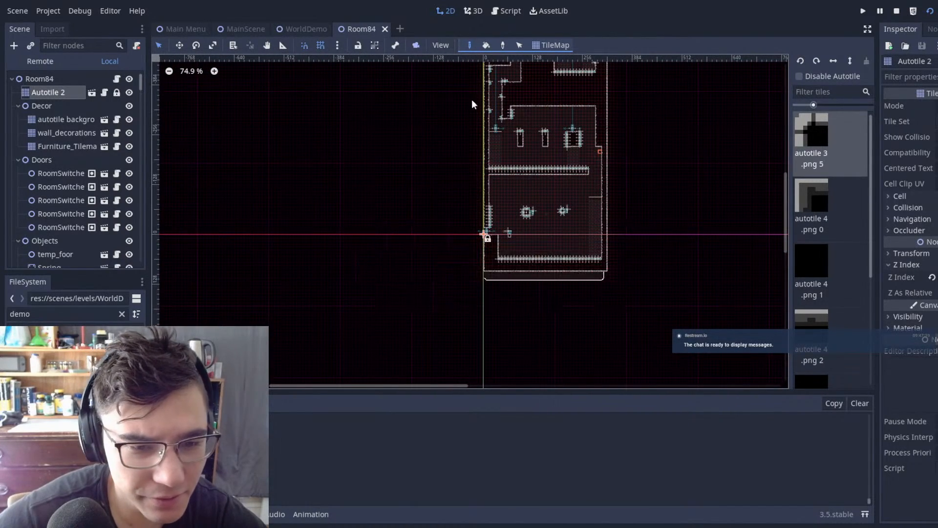
Step: Run MainScene and test the jump from the Room84 entrance toward the shifted block
left_click(226, 30)
key("F6")
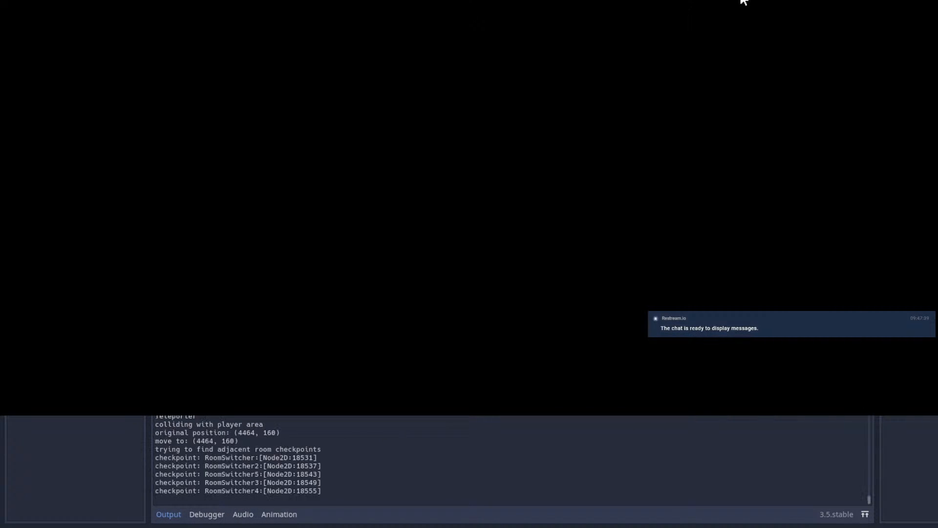
key("Right")
key("space")
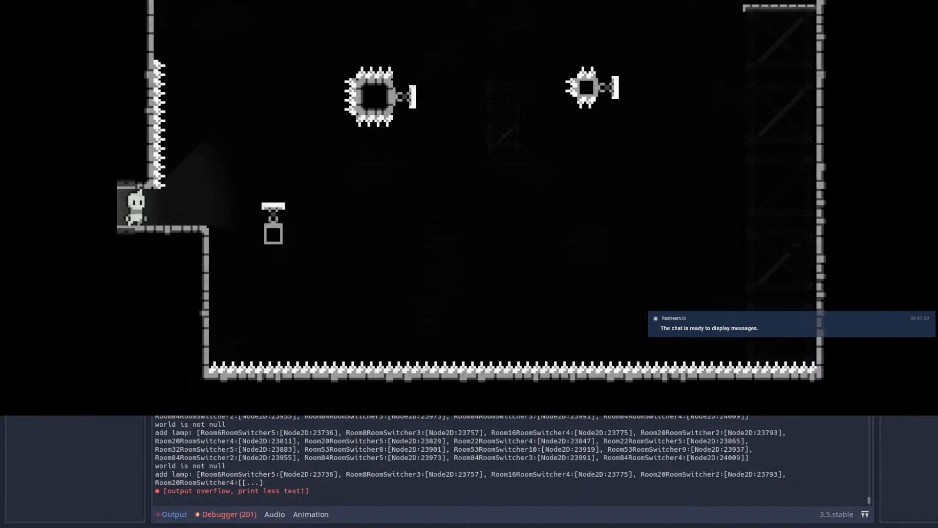
Step: Return to the Room84 scene and shift the enlarged block's surrounding spikes and sideways spring another tile to the right
key("alt+Tab")
scroll(549, 218, "up", 9)
scroll(534, 210, "up", 6)
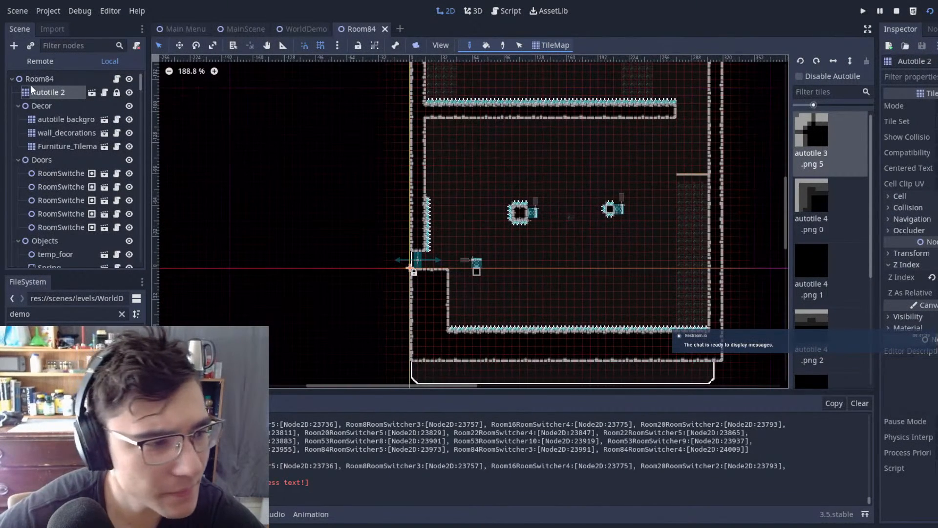
left_click(55, 82)
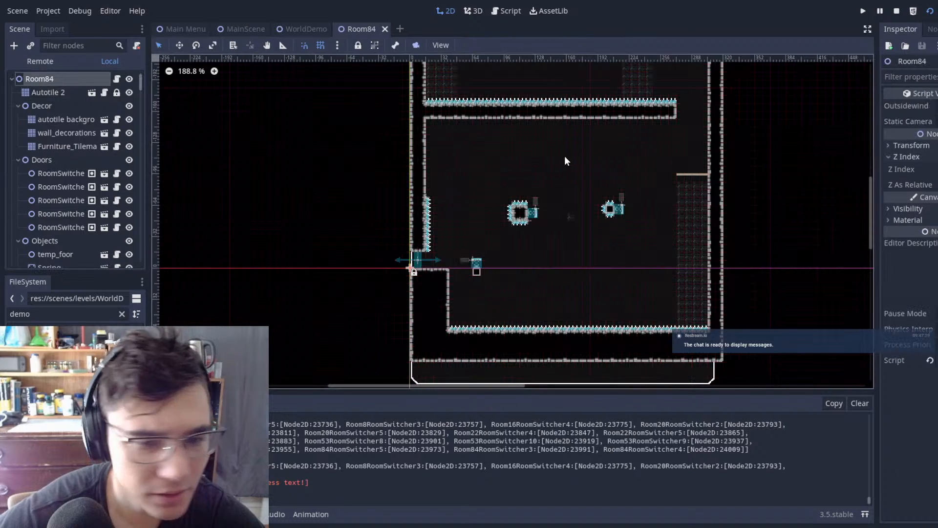
middle_click_drag(566, 171, 456, 181)
scroll(457, 181, "up", 15)
left_click(254, 154)
left_click_drag(253, 153, 482, 345)
key("w")
left_click_drag(469, 243, 488, 243)
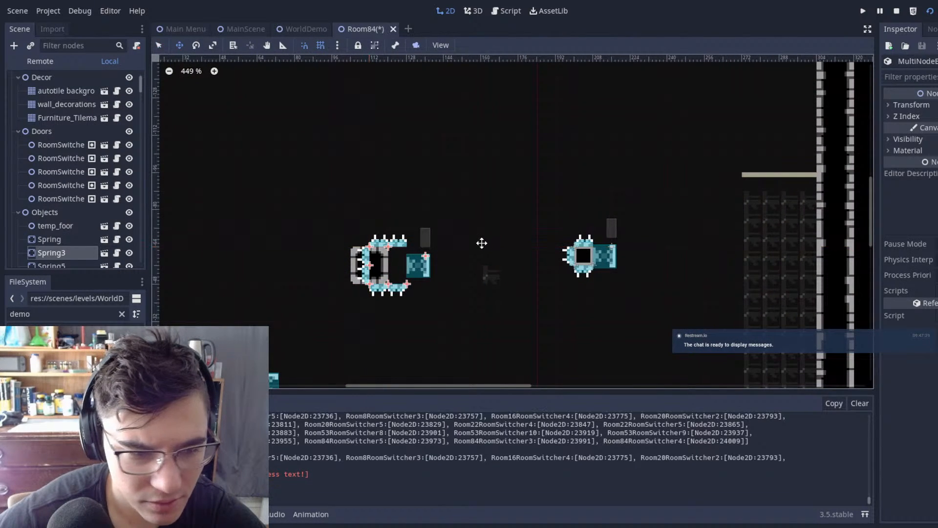
Step: Repaint the enlarged block's Autotile 2 tiles one tile further right to fill the spike frame, and save the scene
scroll(99, 160, "up", 2)
scroll(99, 160, "down", 1)
scroll(59, 88, "up", 1)
left_click(72, 92)
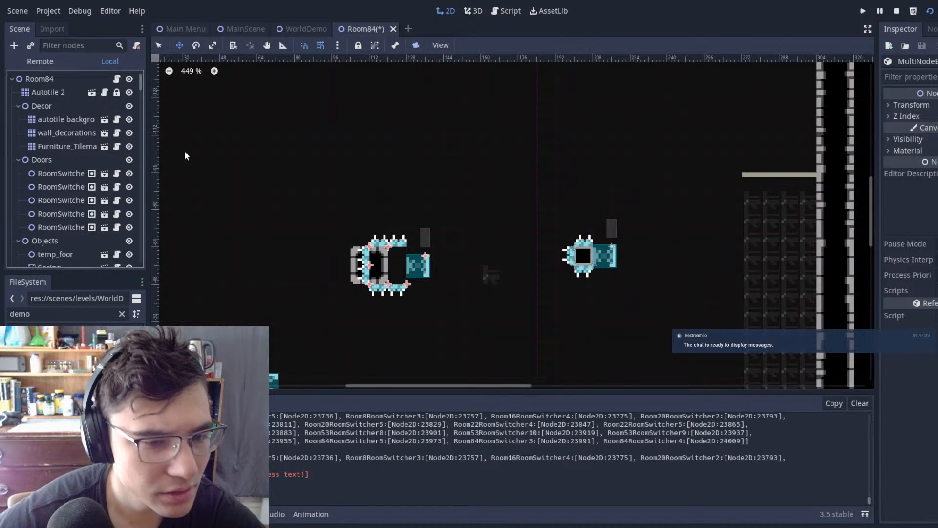
left_click_drag(384, 258, 376, 268)
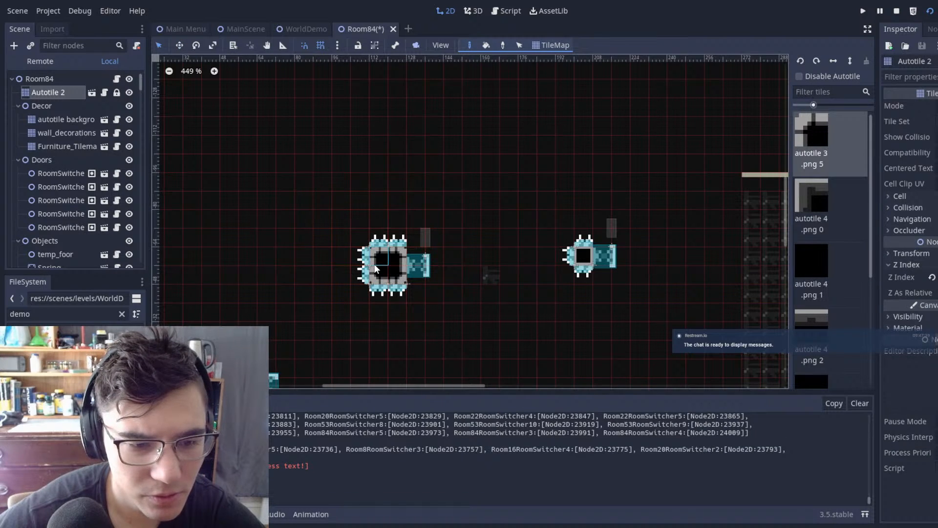
key("ctrl+s")
Step: Run MainScene and test jumping from the Room84 entrance and dashing toward the enlarged block in its new position
left_click(258, 30)
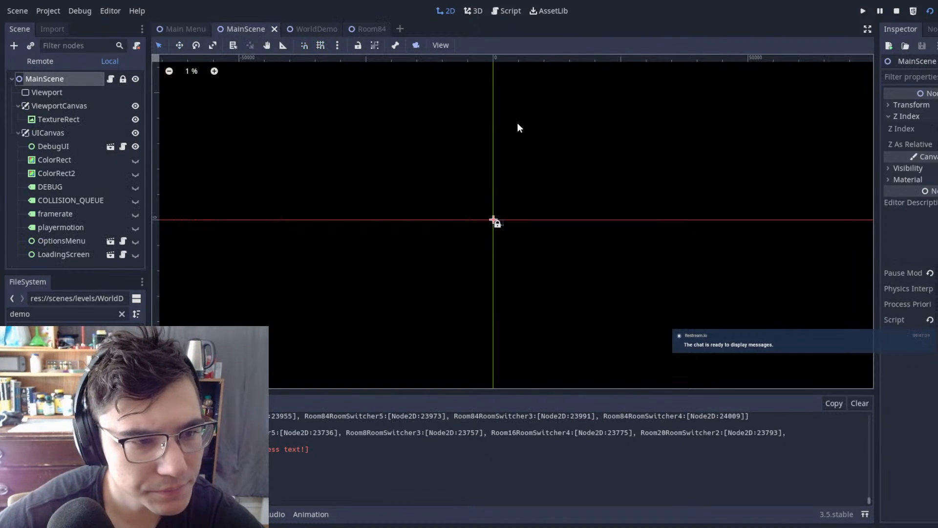
key("F6")
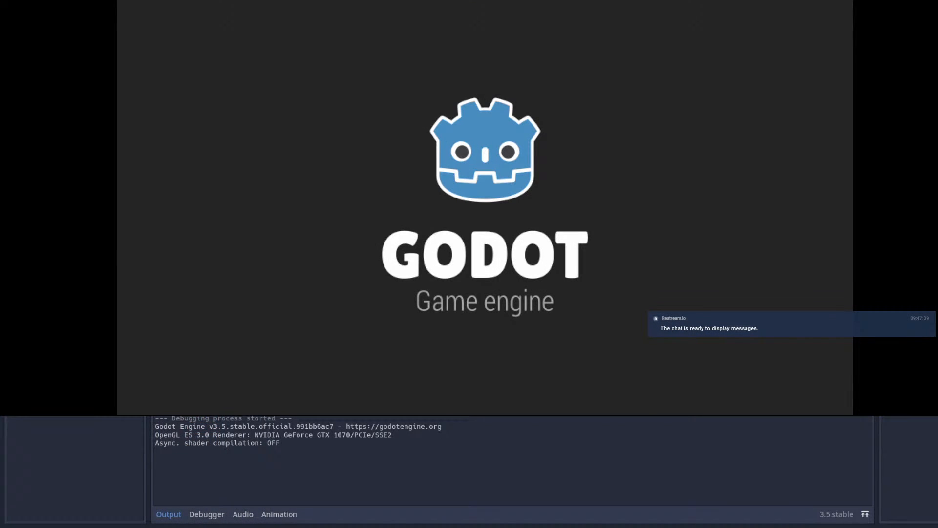
key("Right")
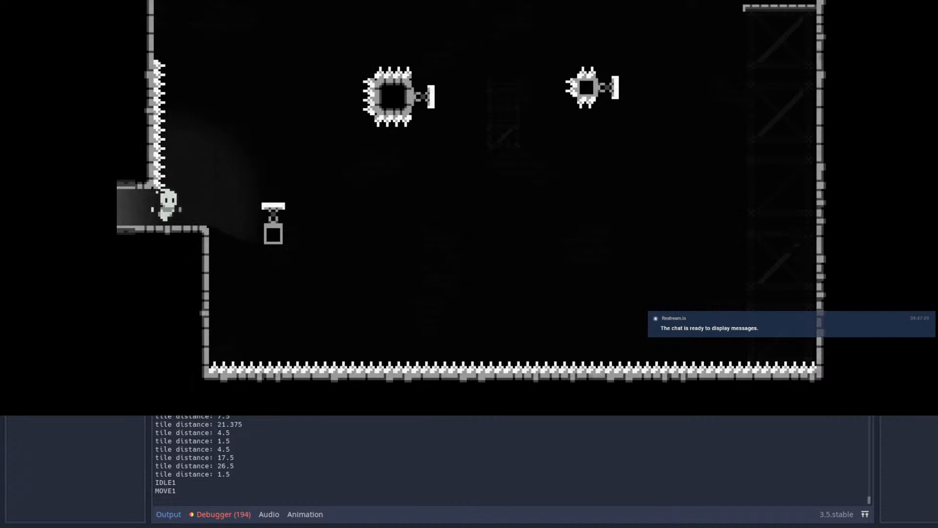
key("space")
key("Right")
key("shift")
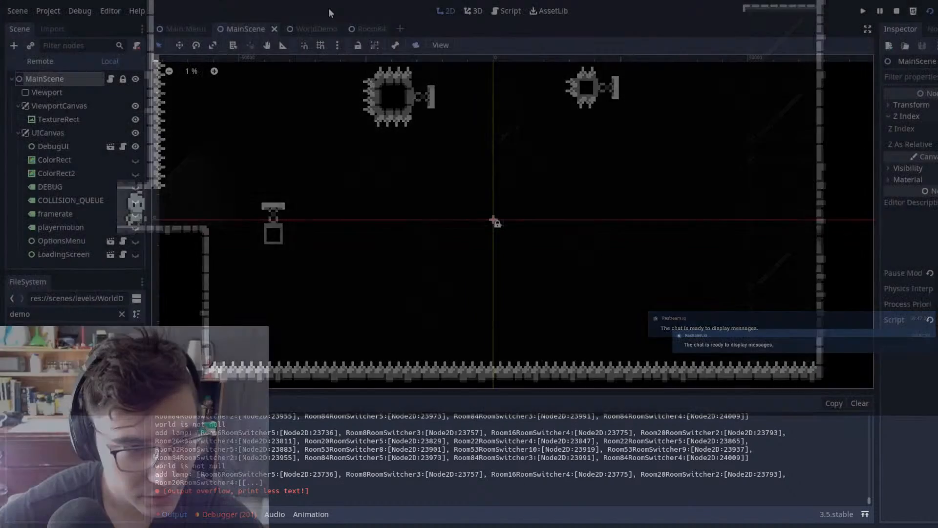
Step: Return to the Room84 scene and move the enlarged block's spikes and sideways spring one tile down
left_click(315, 28)
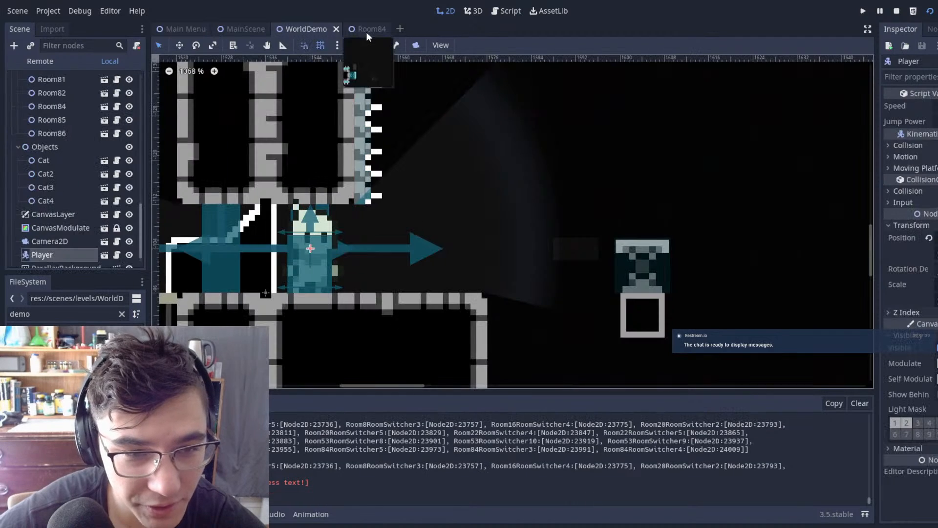
scroll(713, 201, "down", 6)
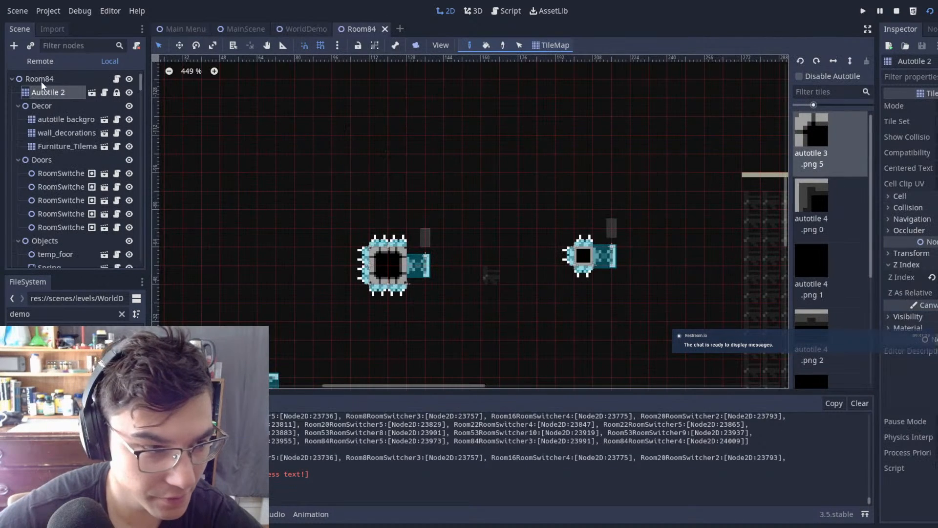
left_click(51, 79)
scroll(388, 262, "up", 1)
left_click_drag(326, 107, 502, 311)
left_click_drag(500, 115, 502, 135)
scroll(18, 128, "up", 2)
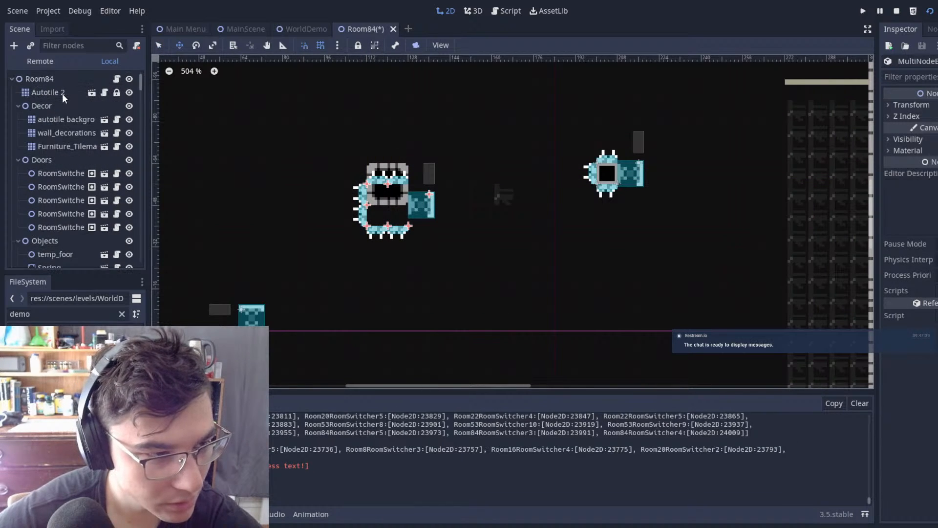
Step: Rework the enlarged block's Autotile 2 tiles one tile down so they fill the lowered spike frame, and save the scene
left_click(62, 95)
right_click_drag(404, 173, 363, 174)
left_click_drag(404, 212, 359, 215)
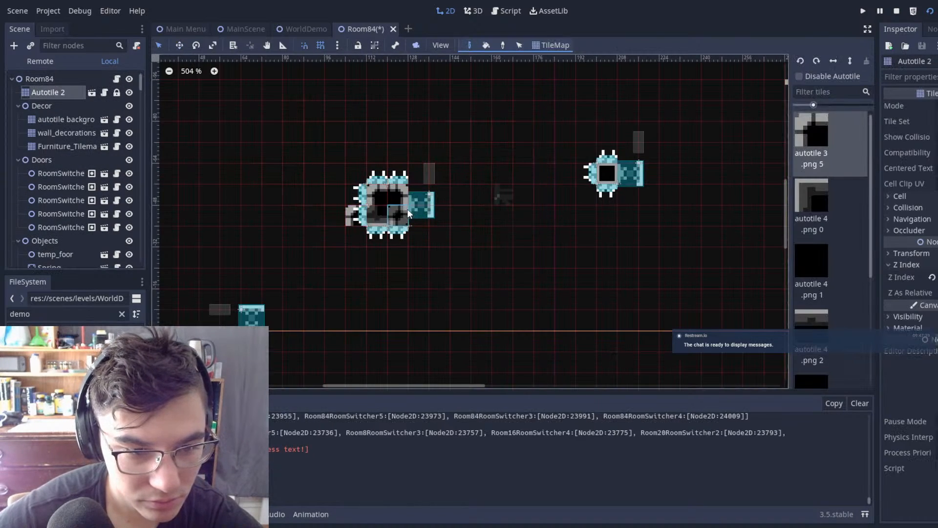
right_click(355, 220)
key("ctrl+s")
Step: Run the game and test bouncing off the lower spring and dashing past both sideways-spring blocks to the right-hand platform
left_click(249, 28)
key("F5")
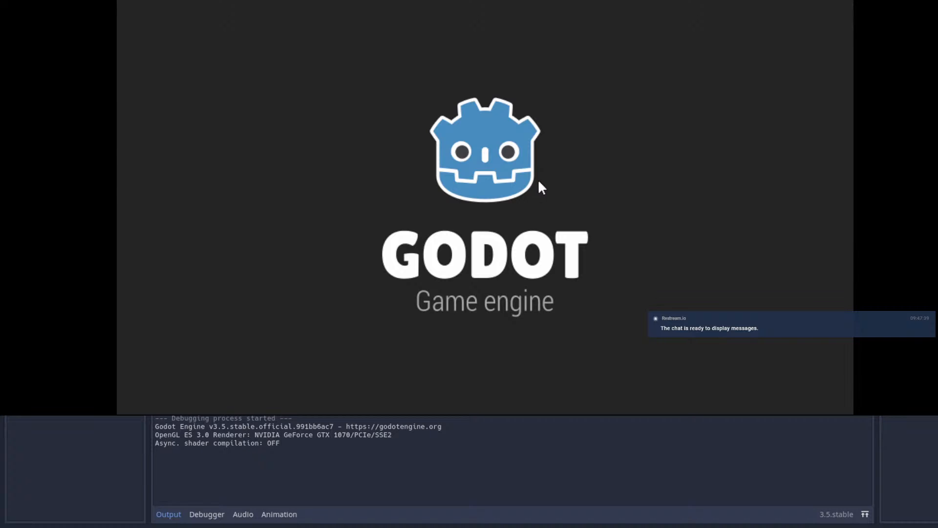
key("Right")
key("space")
key("shift")
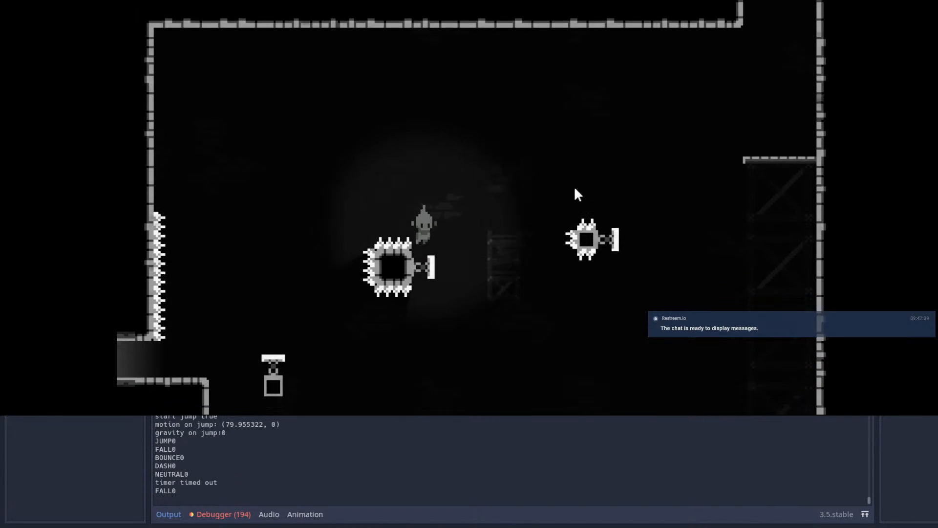
key("shift")
key("shift")
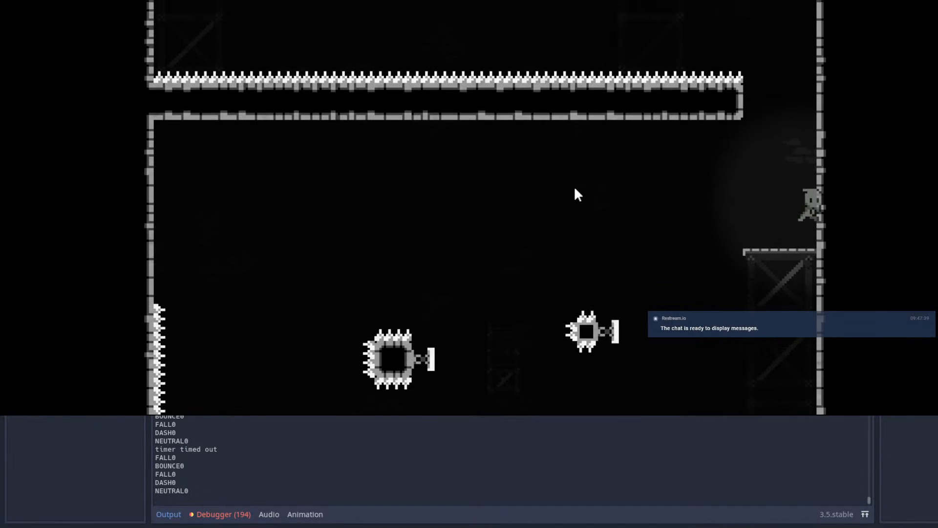
key("Left")
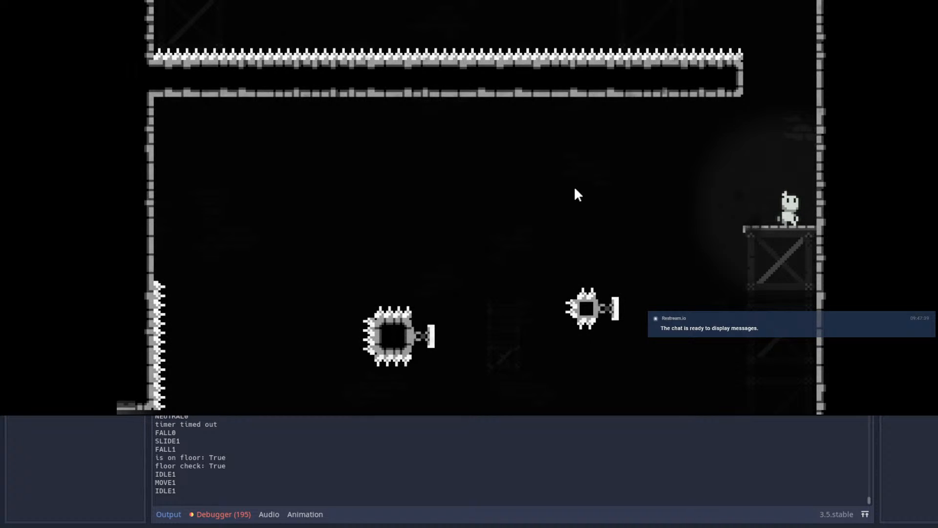
key("Left")
Step: Restart from the Room84 entrance and test jumping out and dropping along the wall below the entrance ledge
key("Escape")
key("Escape")
key("Right")
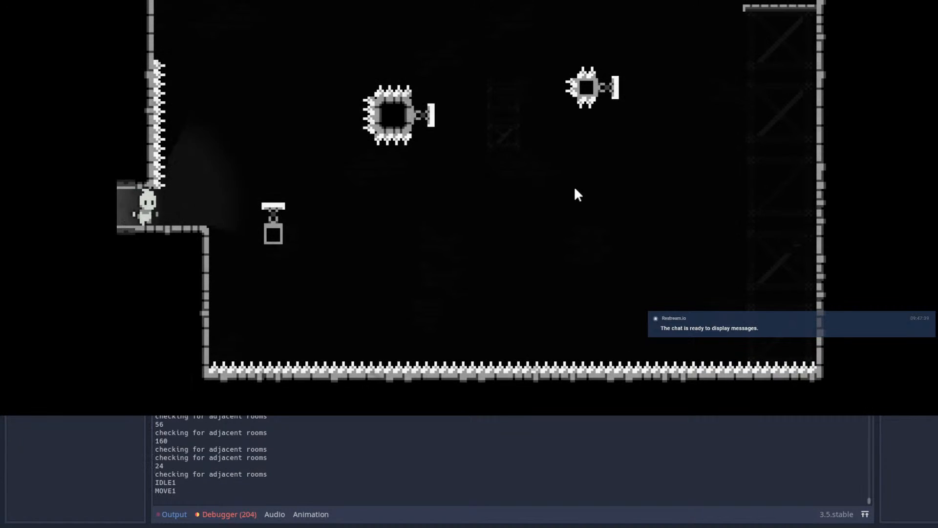
key("space")
key("Left")
key("space")
key("space")
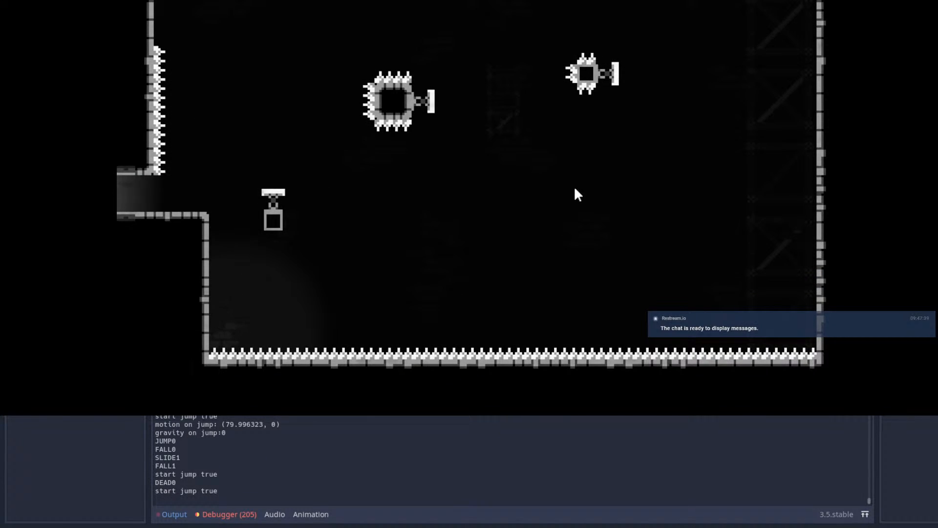
Step: Retest the full route from the Room84 entrance over both sideways-spring blocks to the right-hand platform
key("Right")
key("space")
key("Right")
key("Right")
key("space")
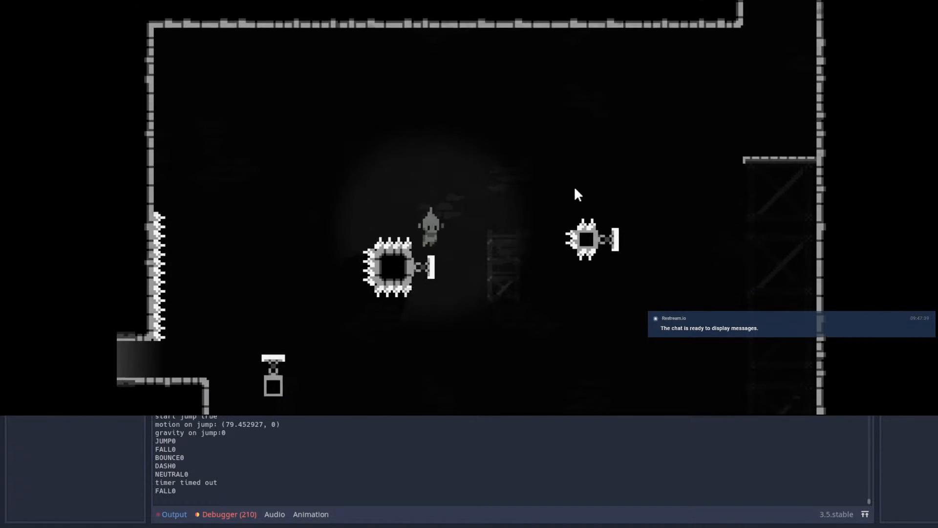
key("Right")
key("shift")
Step: Test jumping off the right-hand platform and bouncing back from the smaller block's sideways spring, and stop the game
key("shift")
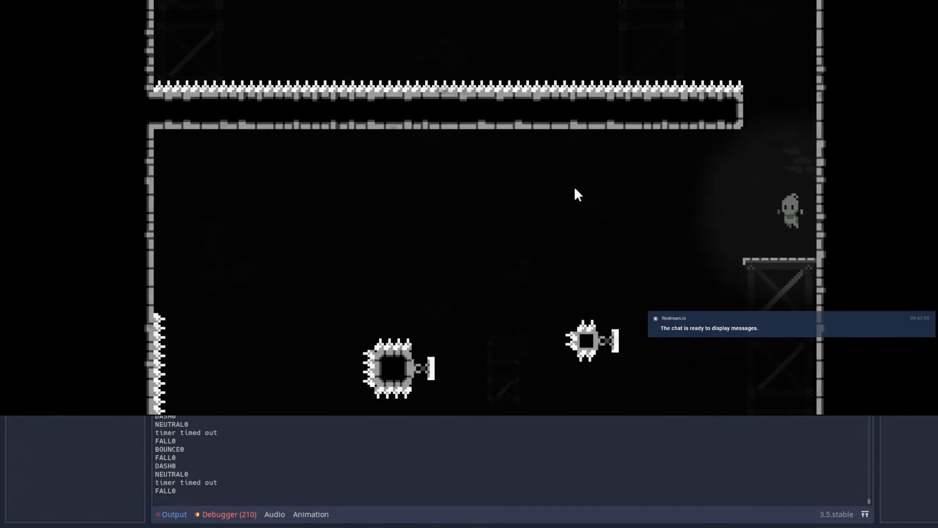
key("Left")
key("space")
key("shift")
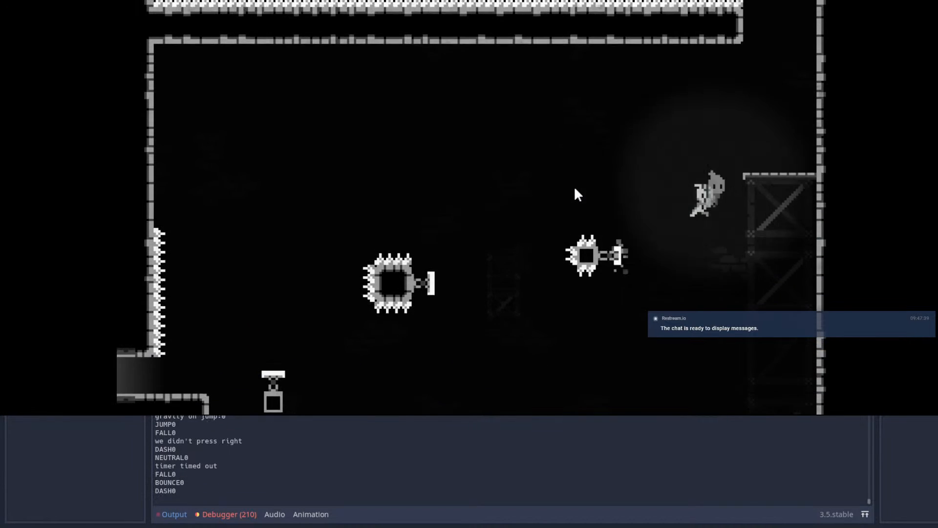
key("Left")
key("space")
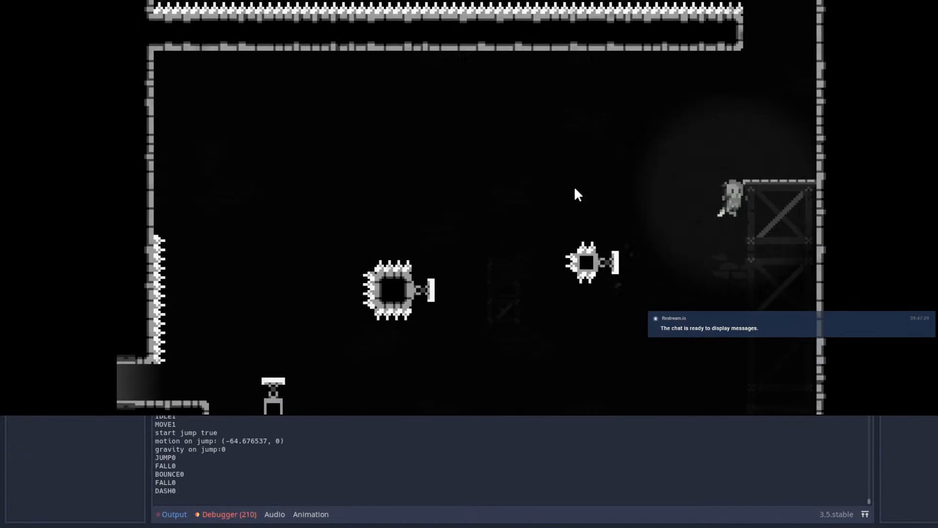
key("shift")
key("Left")
key("space")
key("shift")
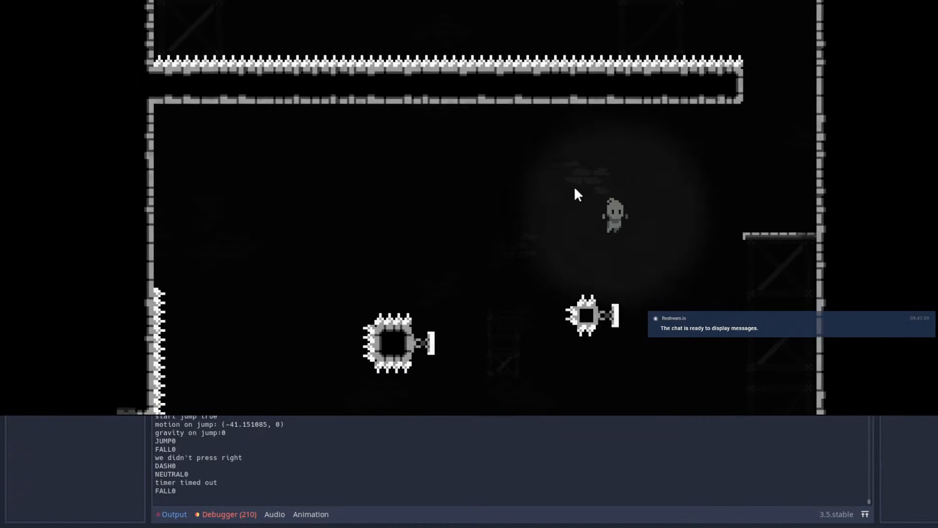
key("Right")
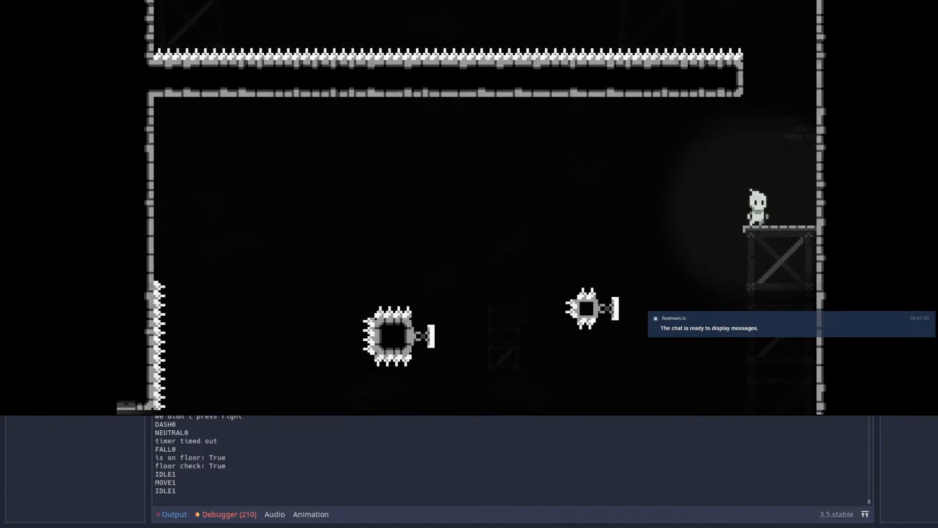
key("F8")
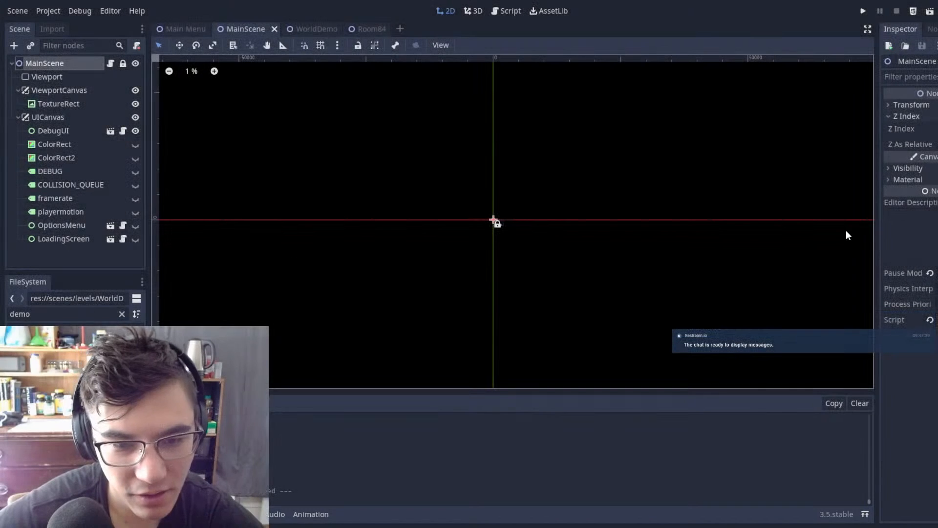
Step: Check the lower spring's placement in WorldDemo and open its Spring2 scene from Room84
left_click(320, 29)
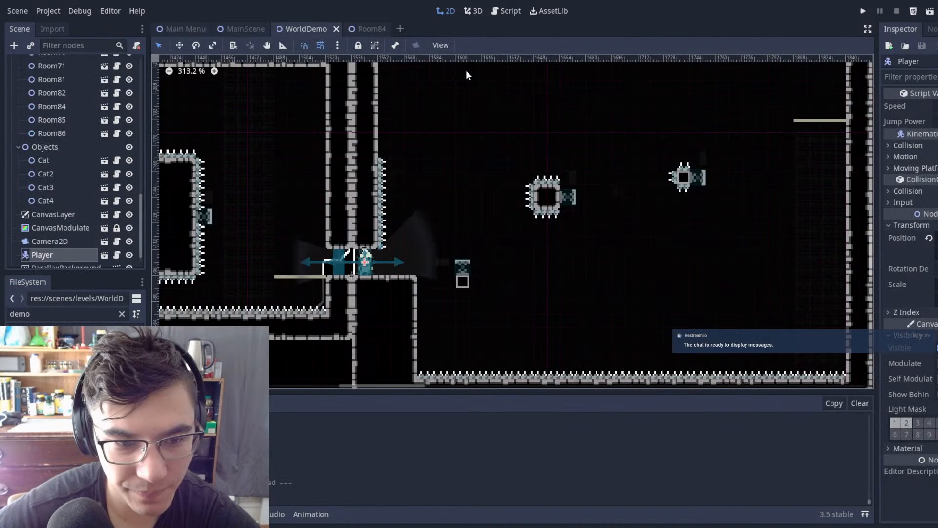
scroll(468, 302, "up", 2)
left_click(466, 244)
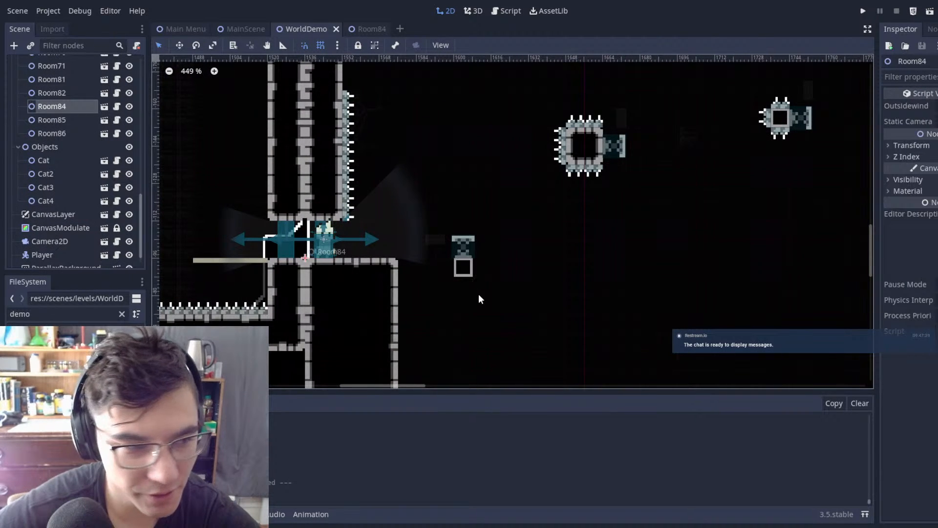
double_click(479, 294)
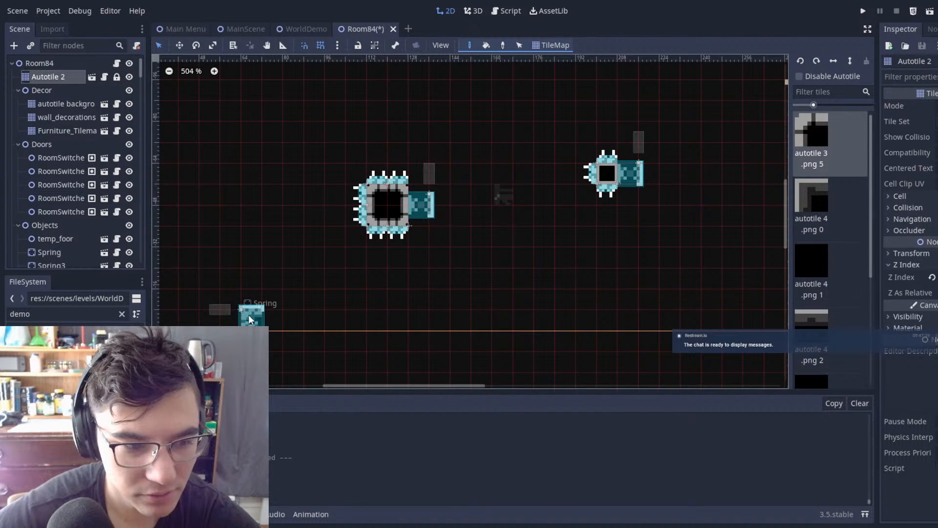
left_click(40, 61)
left_click(430, 211)
double_click(430, 211)
Step: Examine the spring scene's sprite and collision area, and inspect its AnimatedSprite, root Spring and CenterNode properties
scroll(511, 168, "up", 4)
middle_click_drag(459, 153, 436, 135)
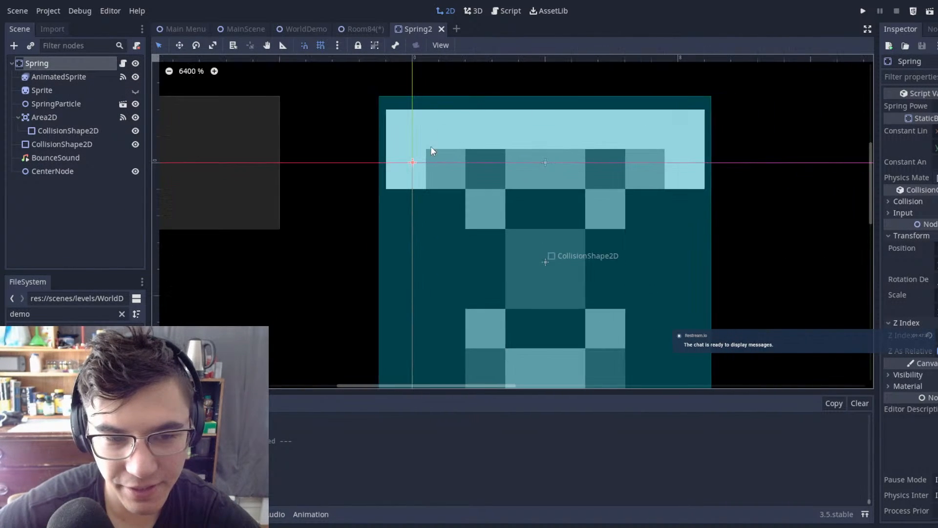
middle_click_drag(634, 223, 552, 103)
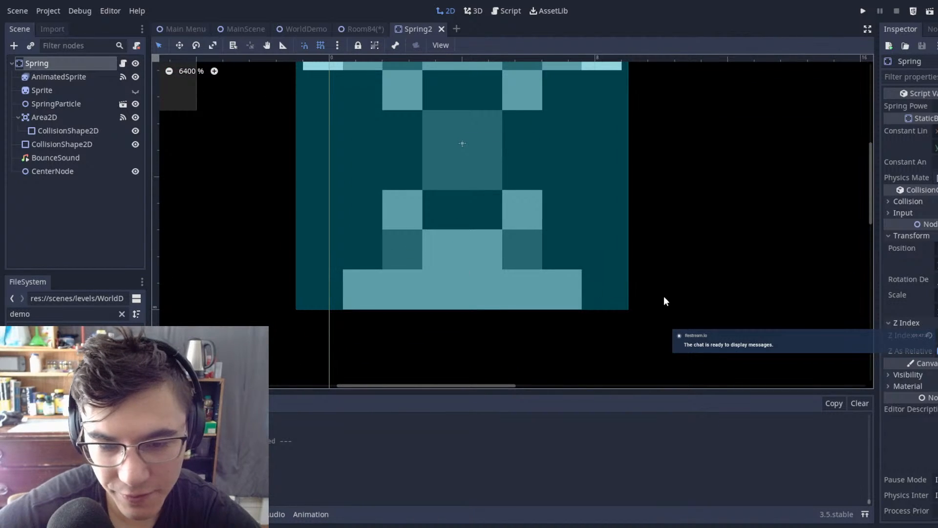
left_click(55, 77)
left_click(40, 63)
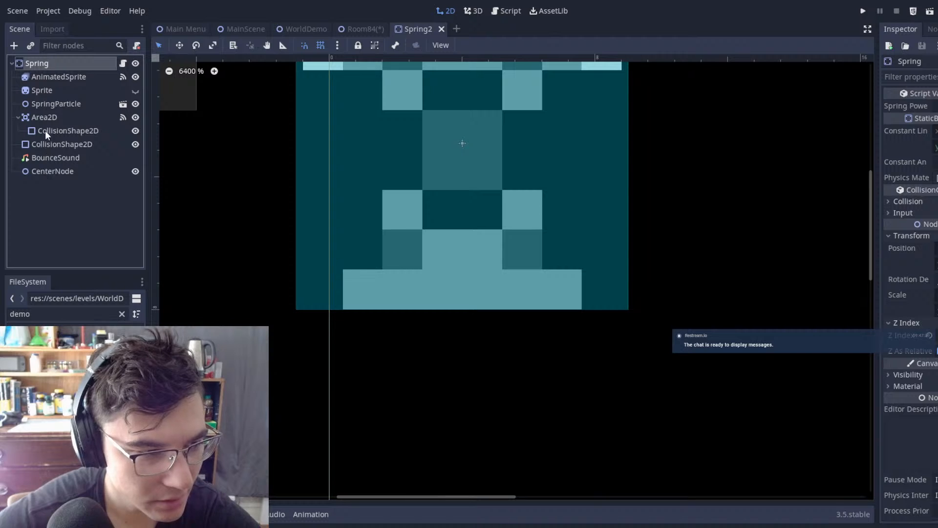
left_click(35, 78)
left_click(50, 171)
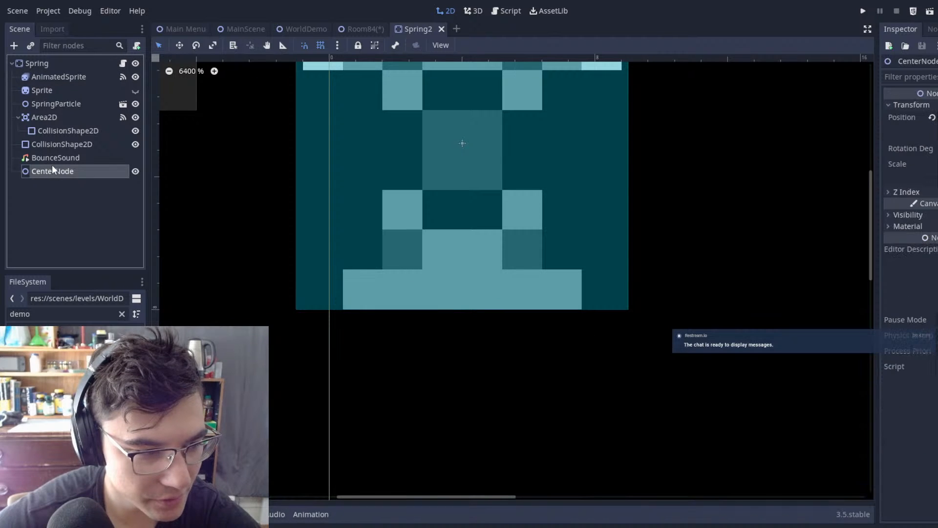
Step: Examine how CenterNode and the two CollisionShape2D nodes are placed relative to the spring sprite
left_click(41, 77, "shift")
scroll(345, 123, "down", 4)
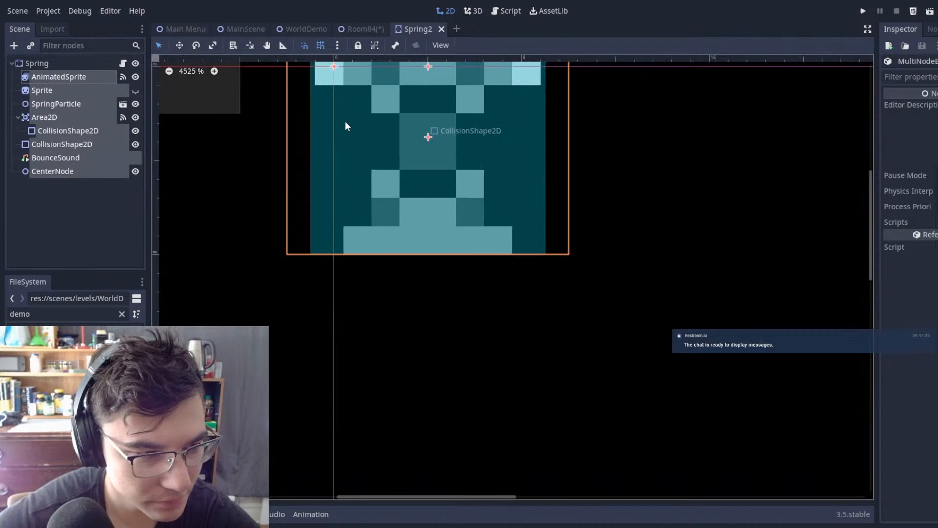
left_click(92, 172)
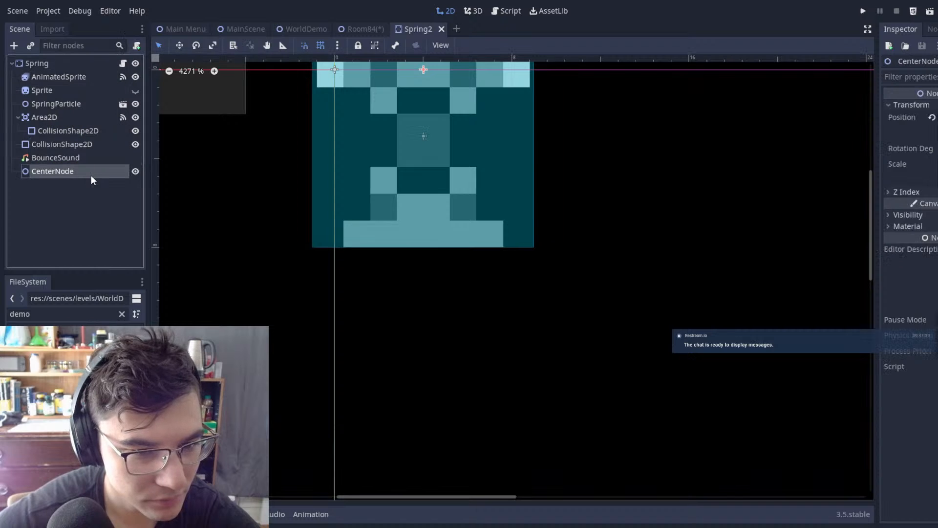
middle_click_drag(412, 135, 409, 205)
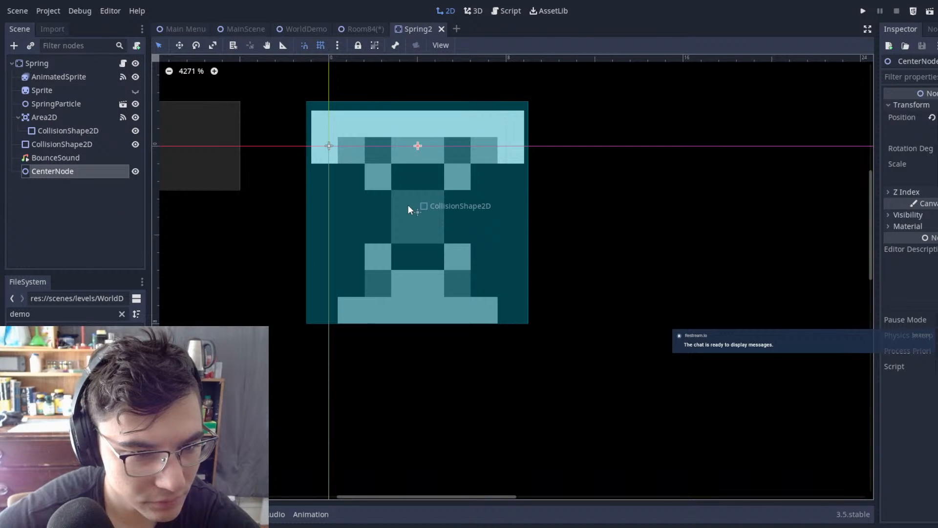
left_click(83, 160)
left_click(66, 144)
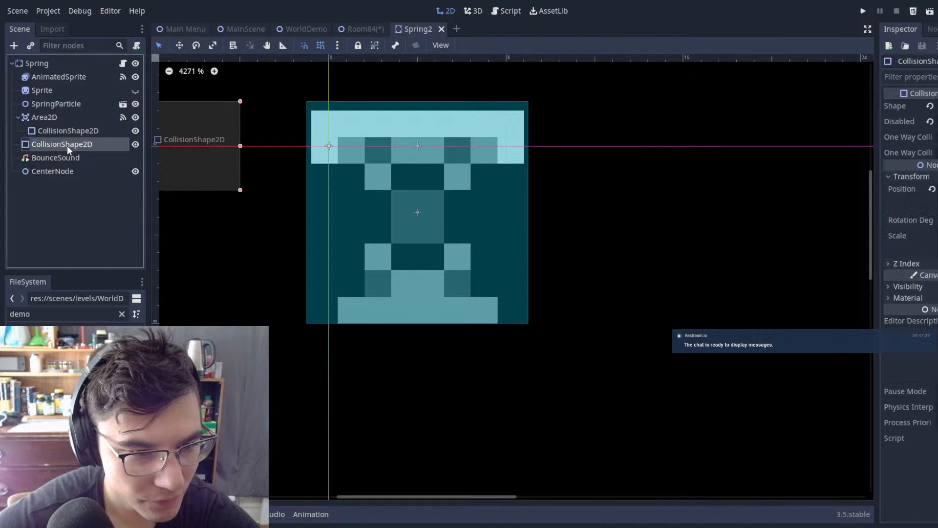
left_click(63, 156)
scroll(342, 168, "down", 8)
scroll(354, 165, "down", 10)
scroll(354, 164, "up", 6)
left_click(64, 136)
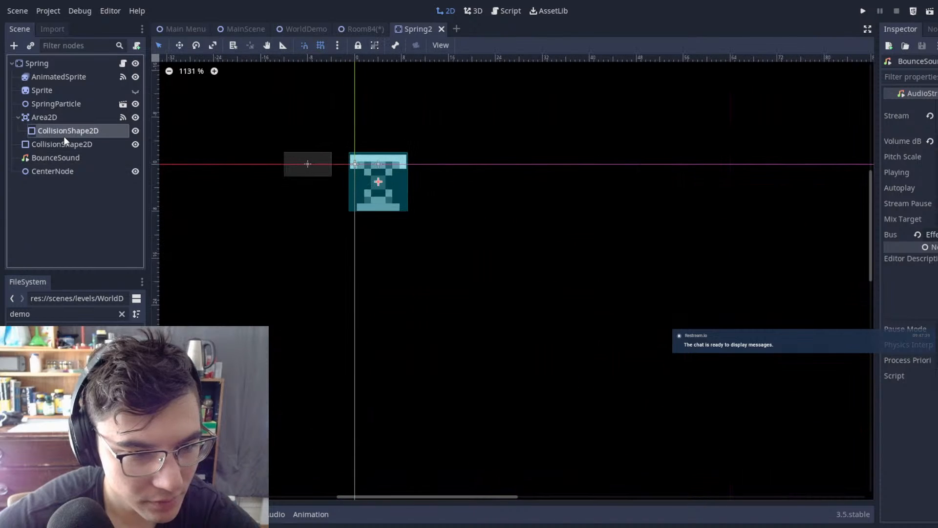
Step: Inspect the Area2D, SpringParticle, Sprite and AnimatedSprite nodes and compare their placement with the collision shapes and CenterNode
left_click(45, 118)
scroll(334, 140, "up", 2)
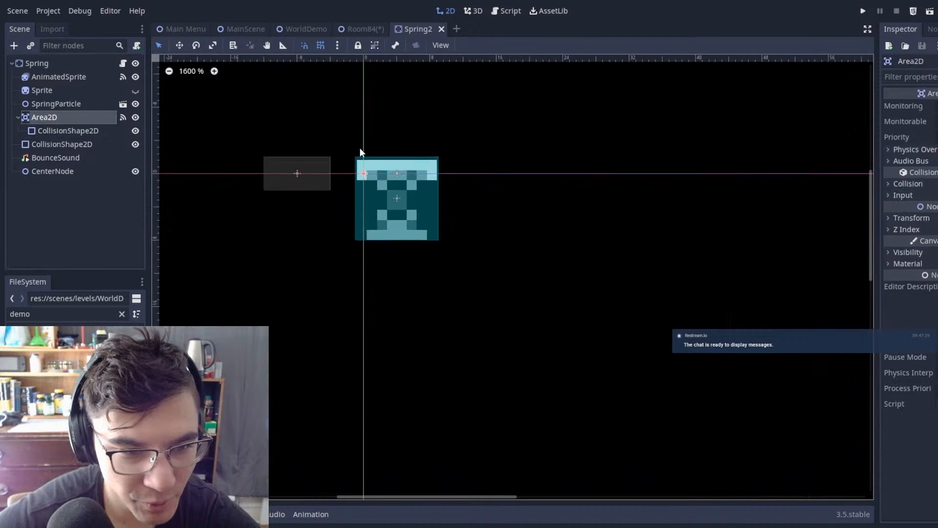
left_click(63, 104)
left_click(58, 91)
left_click(54, 77)
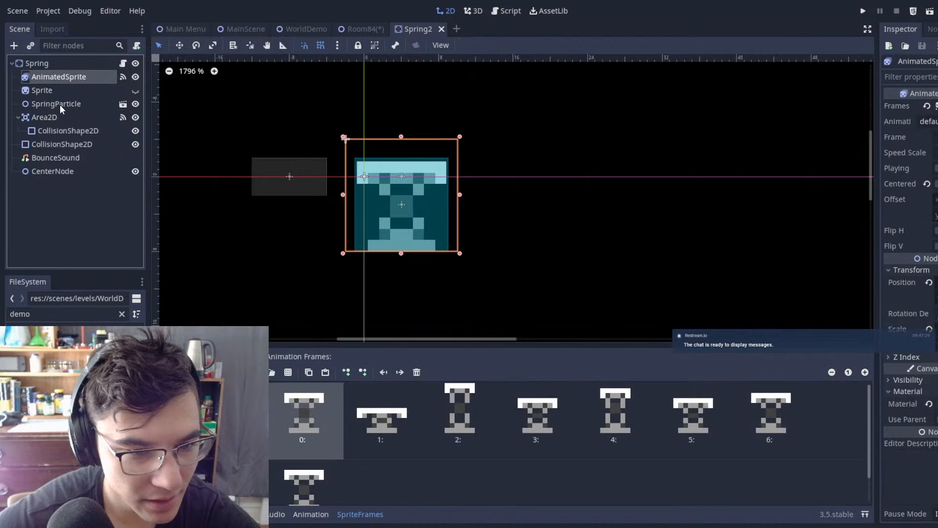
left_click(59, 104)
left_click(66, 129)
left_click(61, 143)
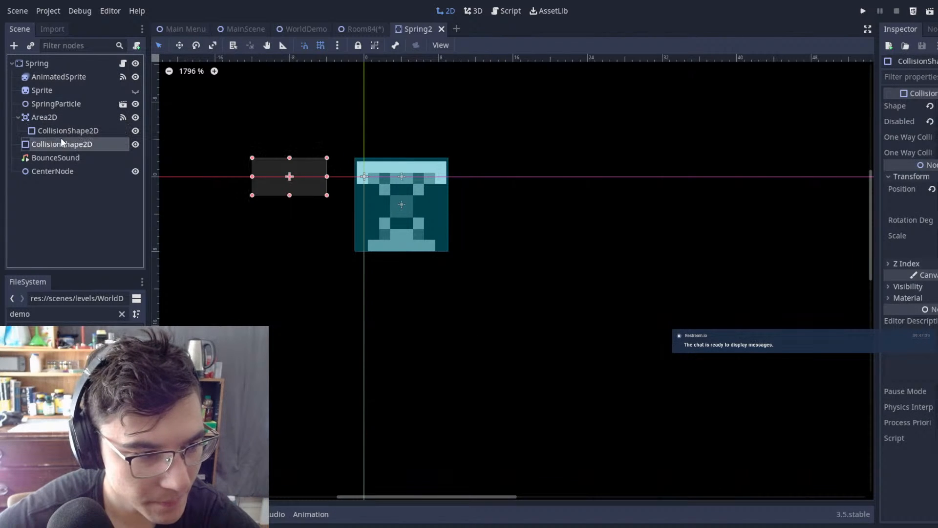
left_click(76, 170)
scroll(330, 166, "up", 3)
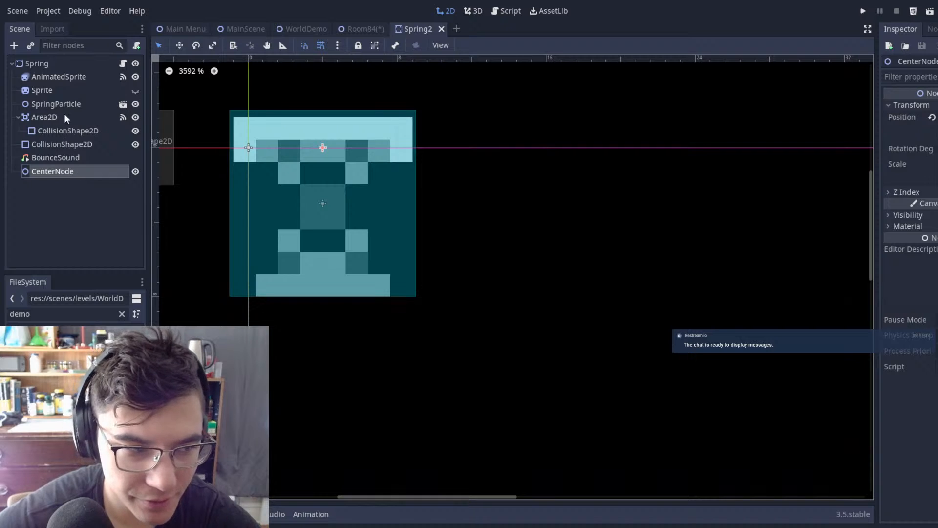
Step: Select all of Spring's child nodes together and examine their alignment with the scene origin
left_click(35, 81, "shift")
scroll(341, 186, "up", 5)
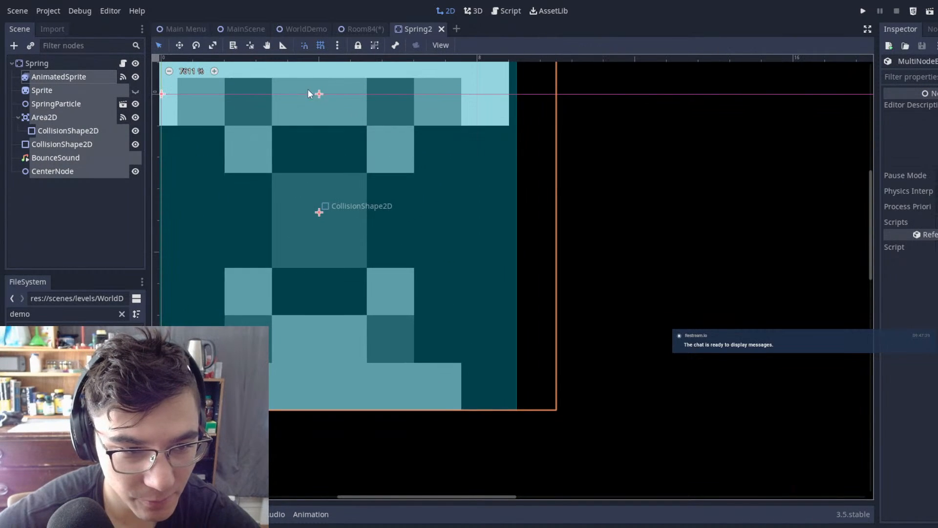
scroll(448, 199, "down", 5)
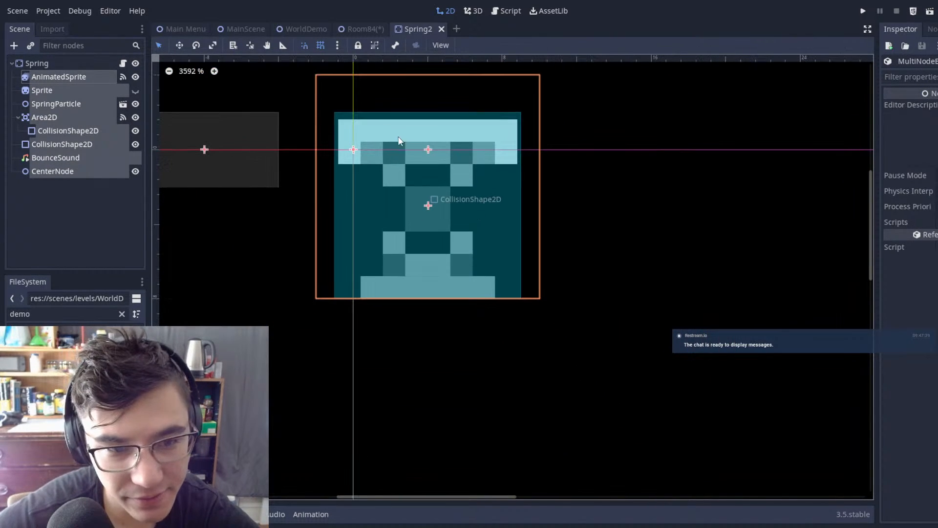
scroll(400, 152, "up", 1)
scroll(430, 151, "up", 2)
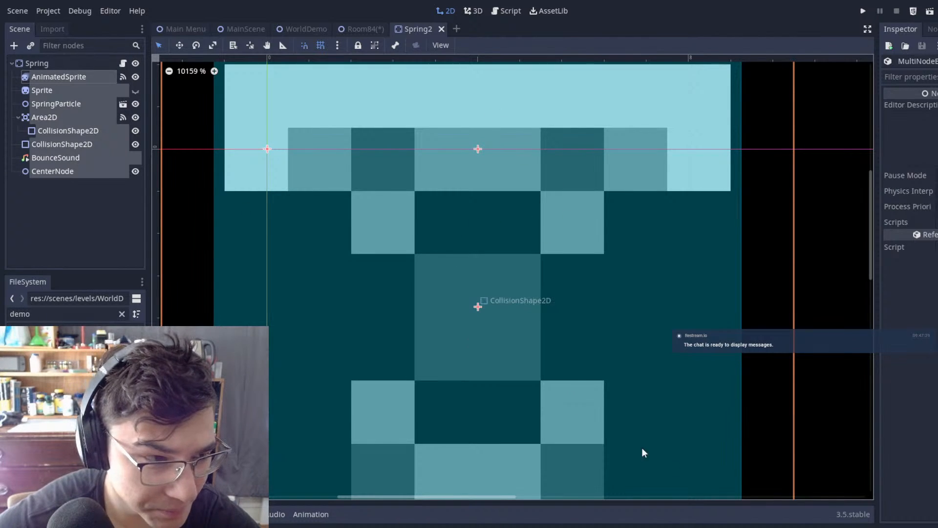
scroll(355, 291, "down", 1)
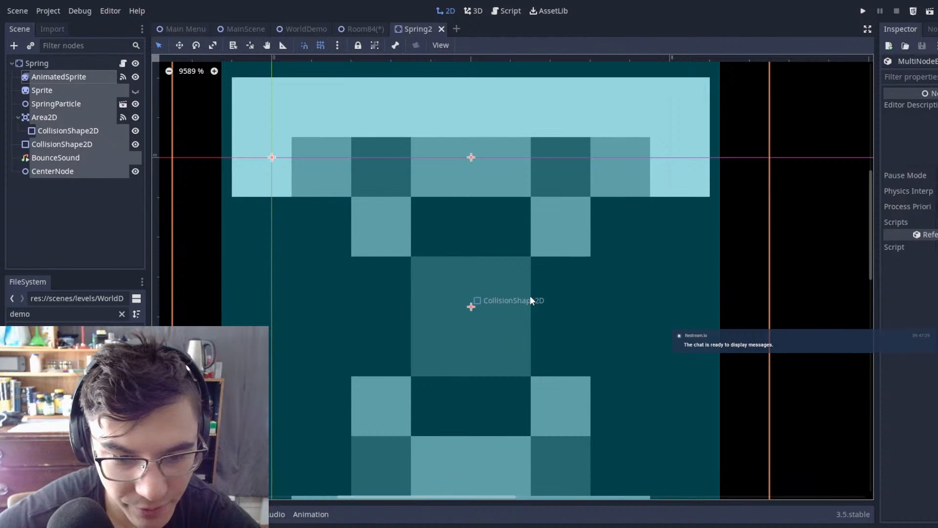
scroll(548, 200, "down", 2)
scroll(536, 210, "up", 3)
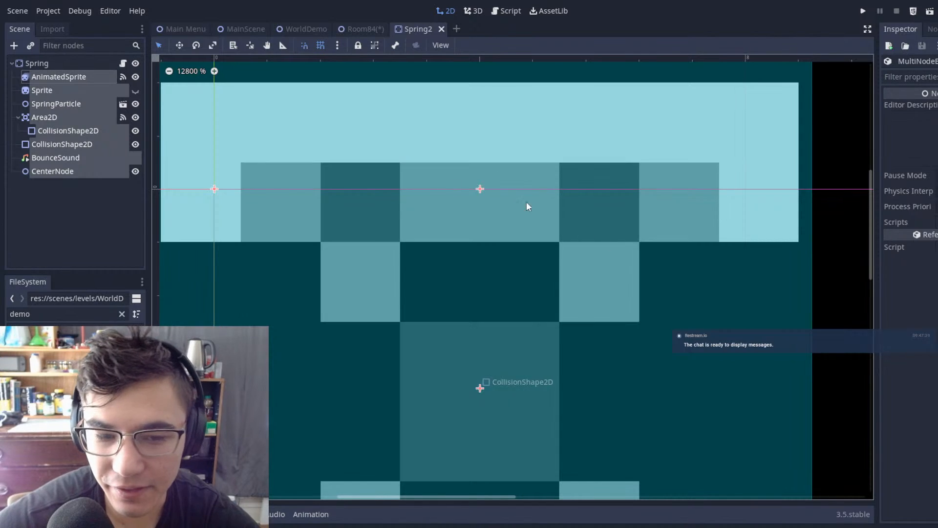
scroll(523, 200, "down", 4)
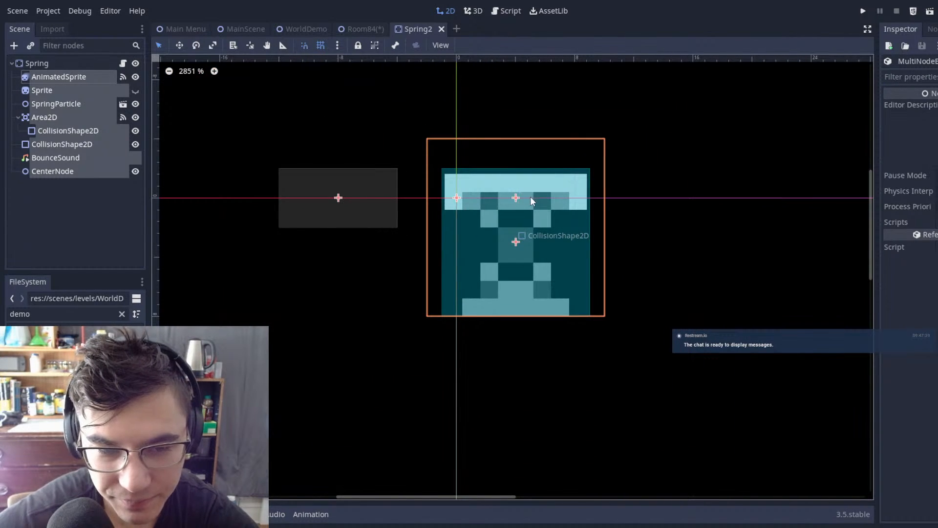
Step: Shift all of Spring's child nodes together about 4 px to the right, keeping the sprite's origin on the horizontal axis
left_click_drag(495, 214, 516, 211)
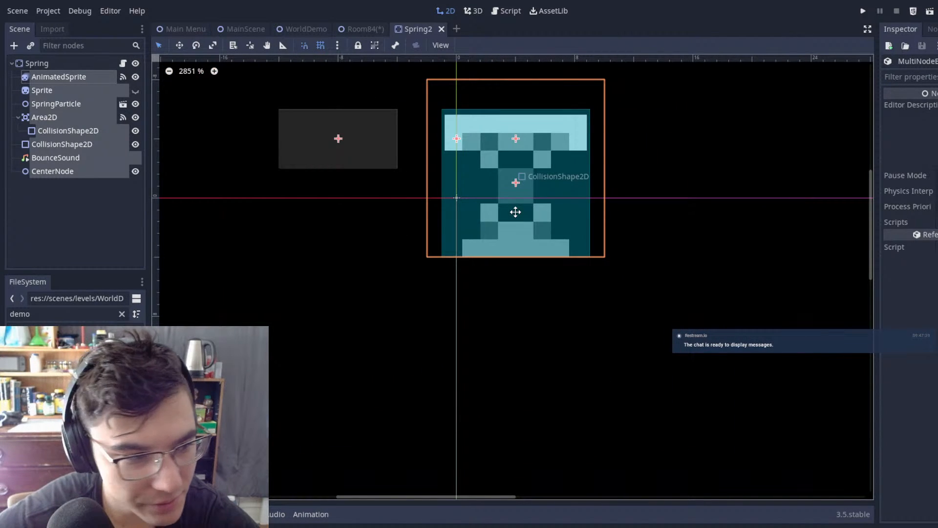
left_click(320, 45)
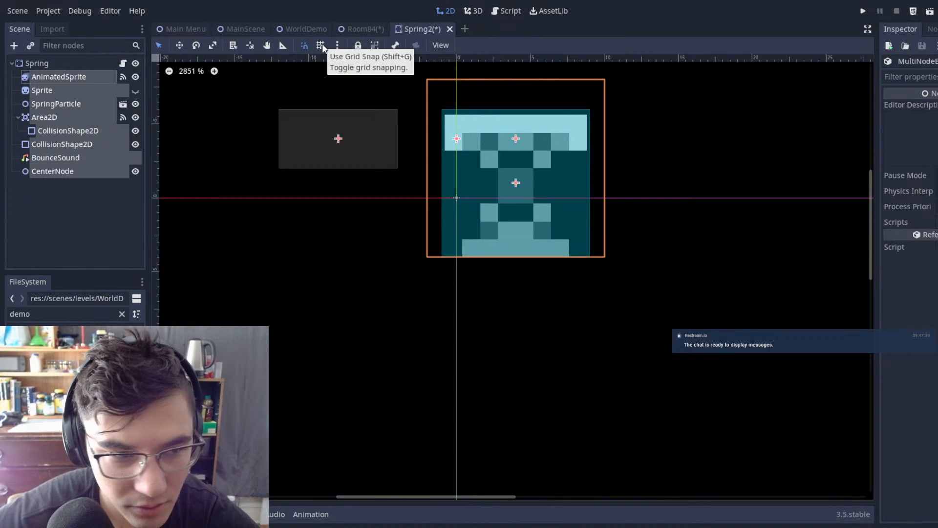
left_click(321, 45)
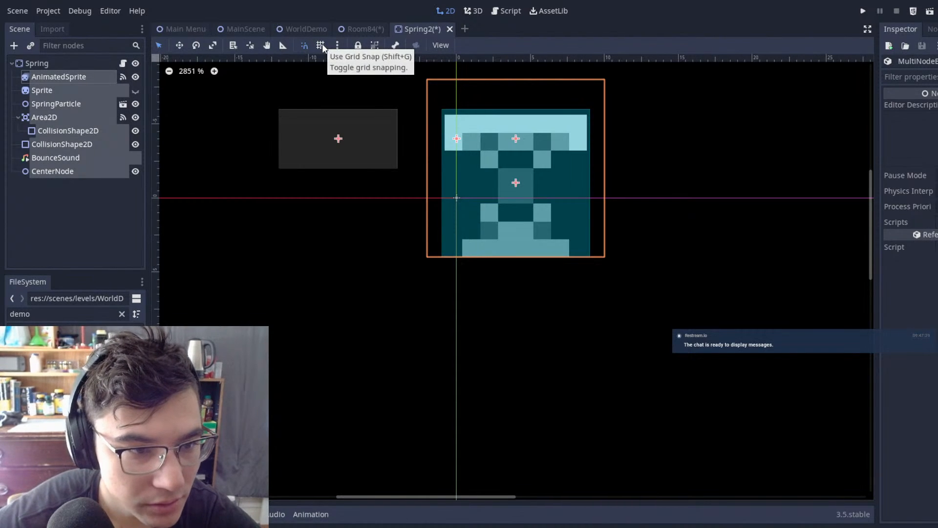
key("Down")
key("Down")
key("Down")
key("Down")
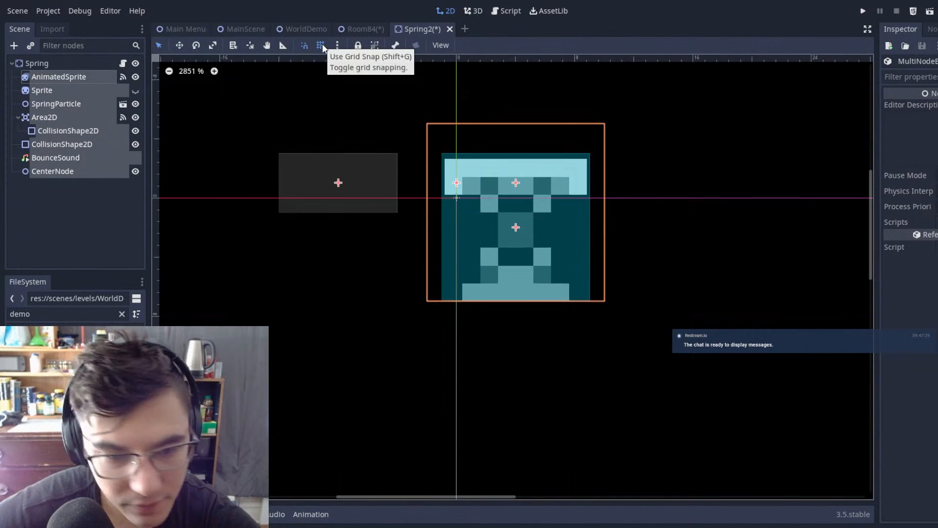
key("Right")
key("Right")
key("Right")
key("Right")
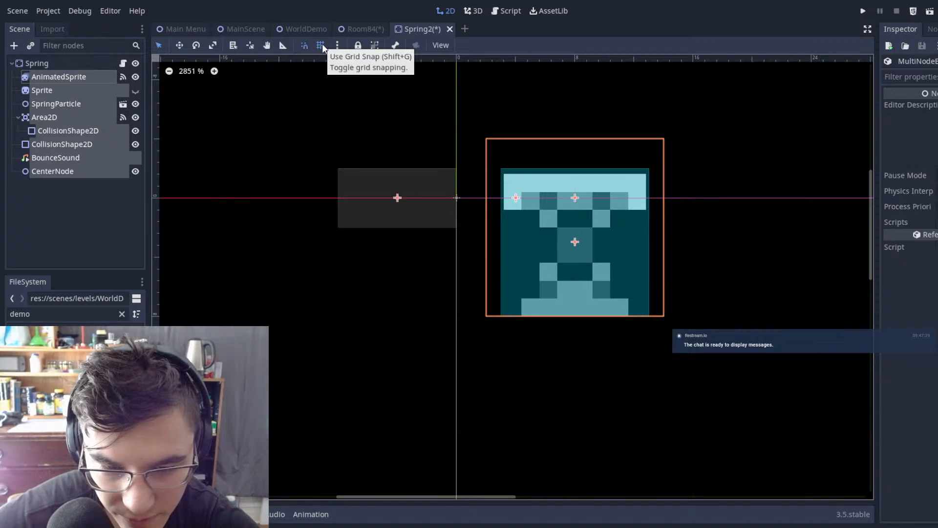
Step: Compare the CollisionShape2D directly under Spring with the one inside Area2D
left_click(395, 288)
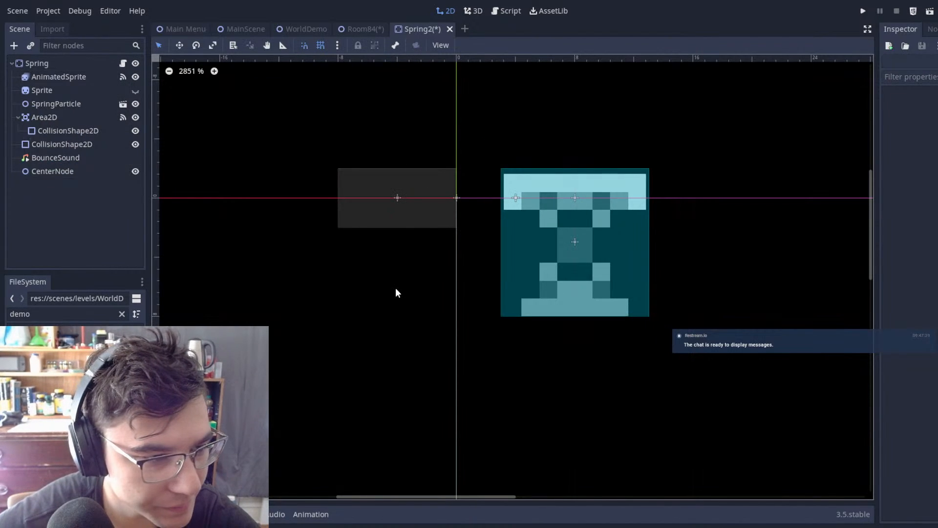
left_click(342, 198)
left_click(84, 134)
left_click(84, 143)
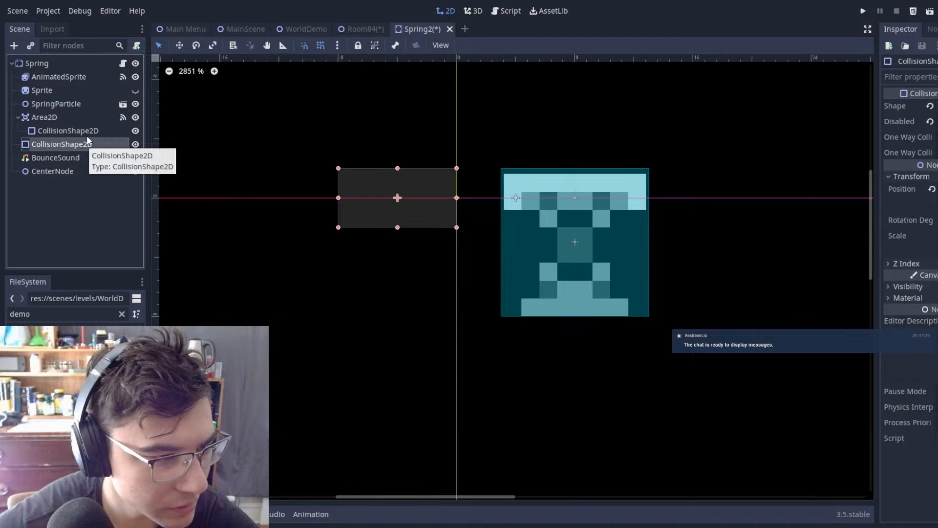
left_click(88, 135)
left_click(88, 143)
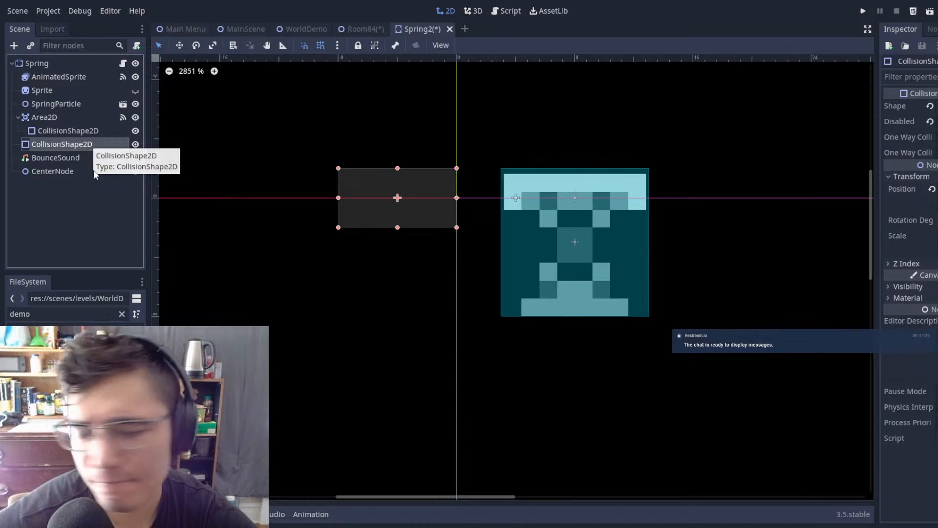
left_click(63, 196)
left_click(44, 145)
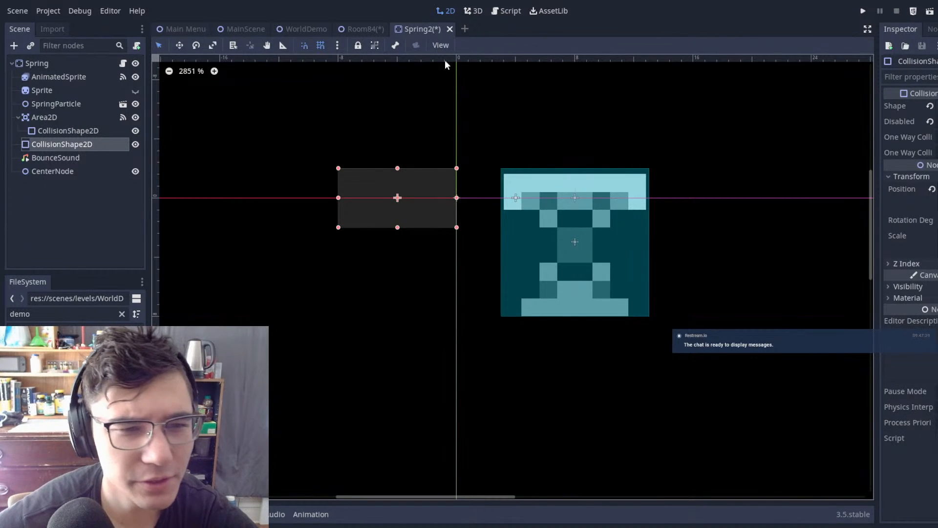
left_click(68, 211)
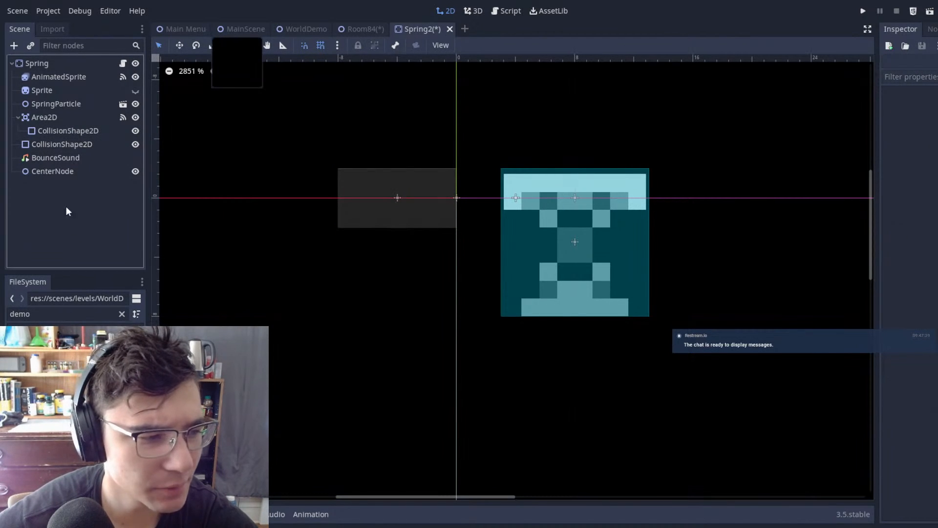
Step: Delete the CollisionShape2D directly under the Spring root and save the Spring2 scene
left_click(65, 144)
key("Delete")
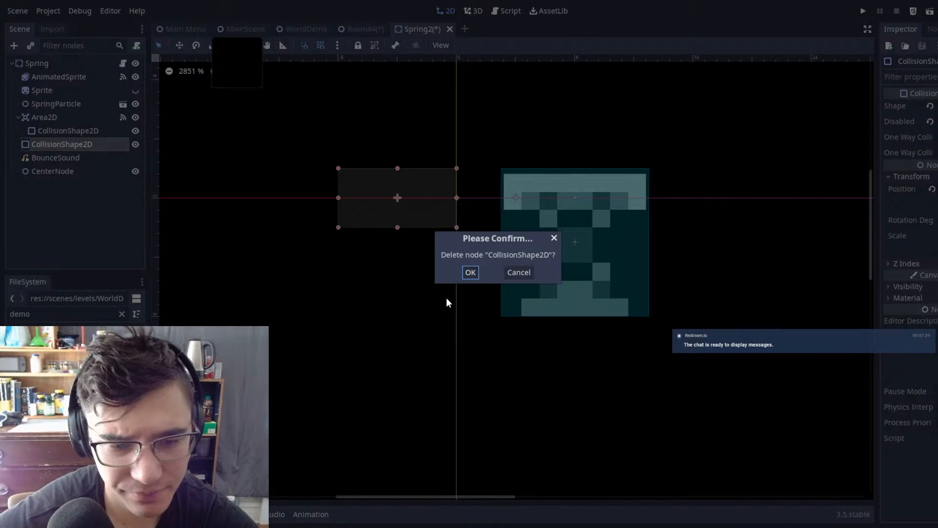
left_click(476, 268)
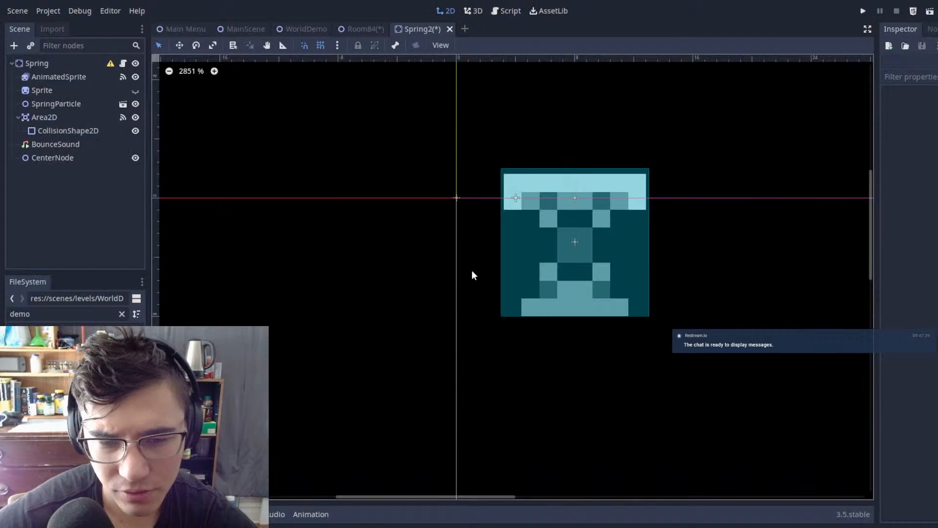
scroll(611, 224, "down", 3)
middle_click_drag(709, 198, 676, 205)
key("ctrl+s")
scroll(569, 254, "up", 4)
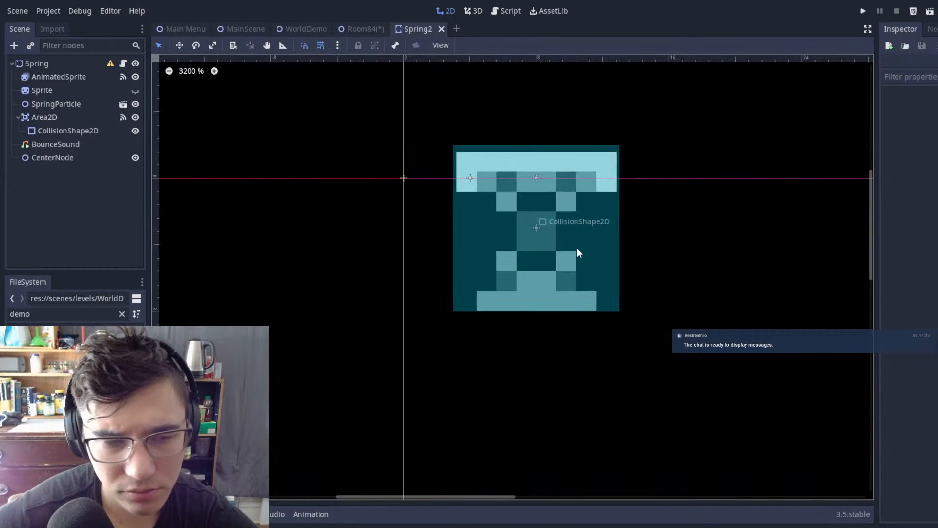
key("ctrl+s")
Step: Check the springs' placement in WorldDemo and shift Room84's upward-facing spring left to line up with its small block
left_click(301, 27)
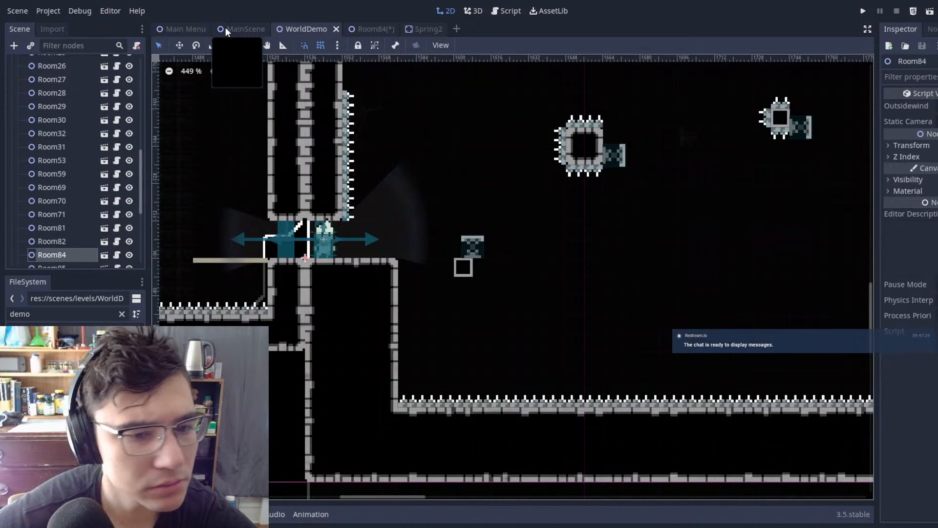
scroll(553, 198, "up", 4)
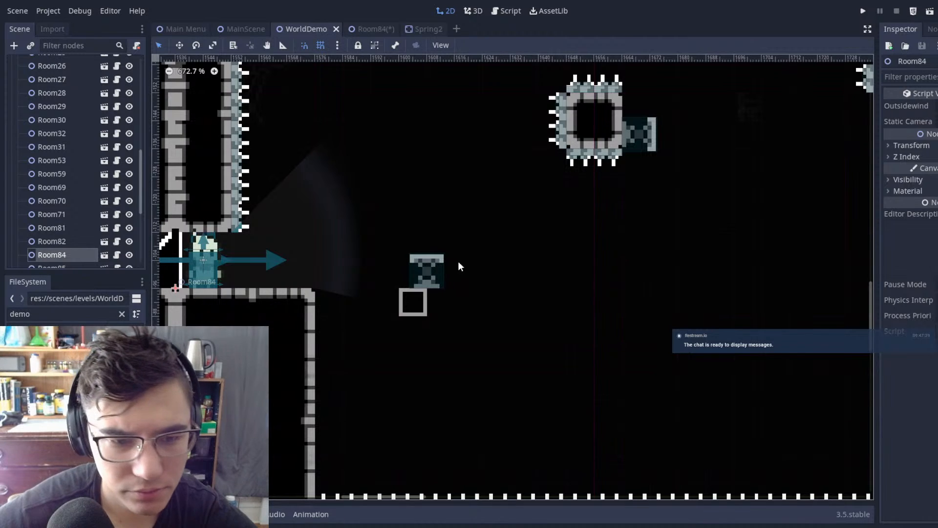
scroll(455, 269, "down", 1)
double_click(431, 270)
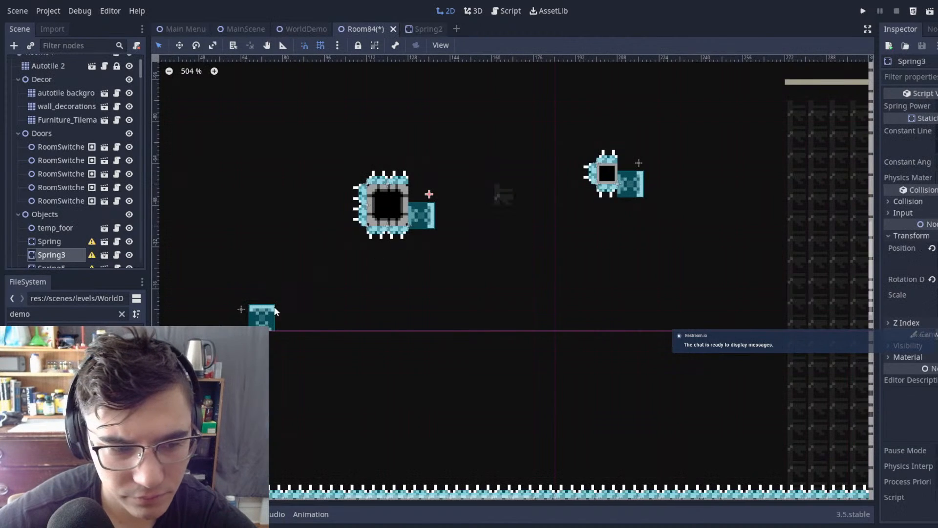
left_click(275, 311)
key("w")
left_click_drag(476, 318, 465, 312)
Step: Move Spring3 vertically to line it up with the middle of the larger spiked block's right side
left_click(432, 222)
key("w")
left_click_drag(496, 227, 497, 212)
scroll(415, 180, "up", 14)
scroll(501, 220, "up", 7)
left_click_drag(391, 209, 391, 228)
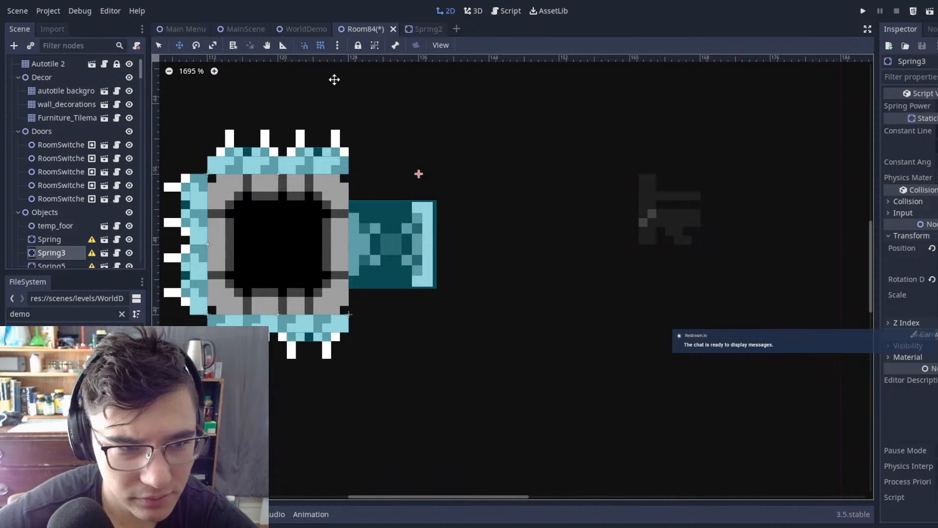
scroll(543, 258, "down", 5)
scroll(513, 259, "up", 5)
mouse_move(402, 240)
left_mouse_down()
mouse_move(462, 241)
mouse_move(394, 239)
left_mouse_up()
Step: Move Spring6 up about 4 px along the right side of the smaller spiked block
scroll(427, 241, "down", 14)
middle_click_drag(685, 196, 311, 240)
scroll(311, 240, "up", 5)
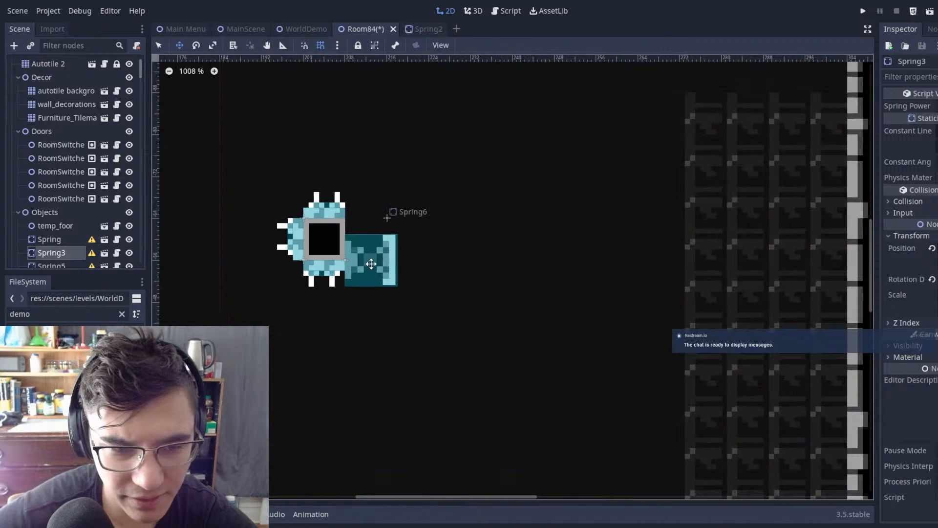
left_click_drag(376, 262, 398, 214)
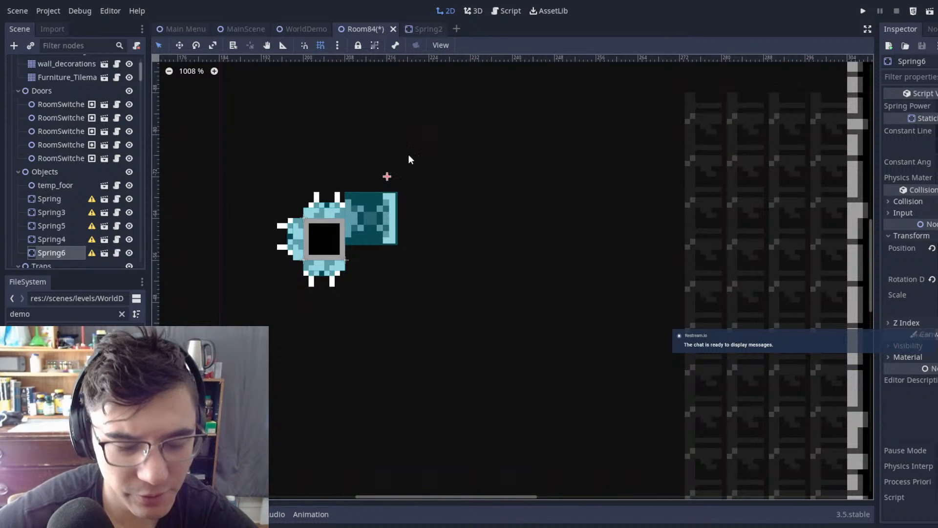
scroll(289, 177, "down", 5)
scroll(438, 204, "up", 8)
scroll(461, 149, "down", 2)
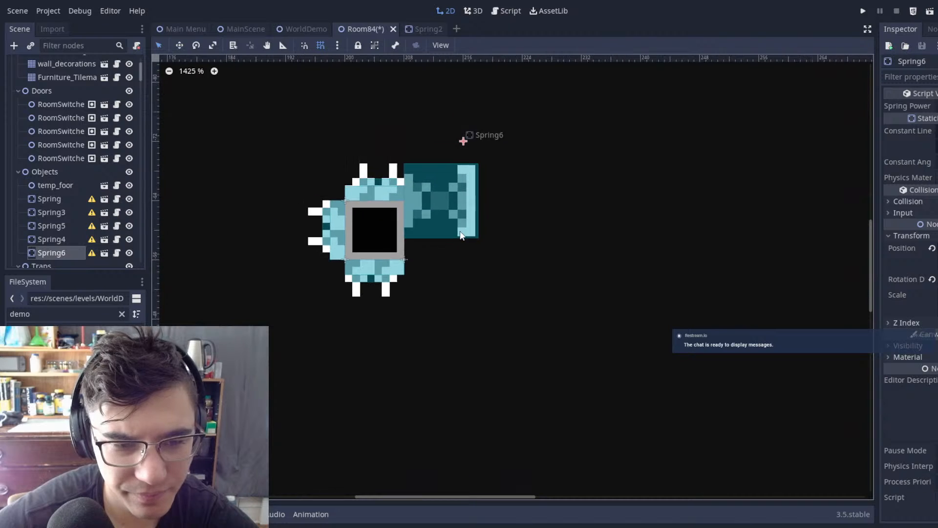
Step: Move Spring3 down to centre it on the right side of the larger spiked block, and select Spring6
scroll(531, 206, "down", 1)
middle_click_drag(577, 178, 749, 256)
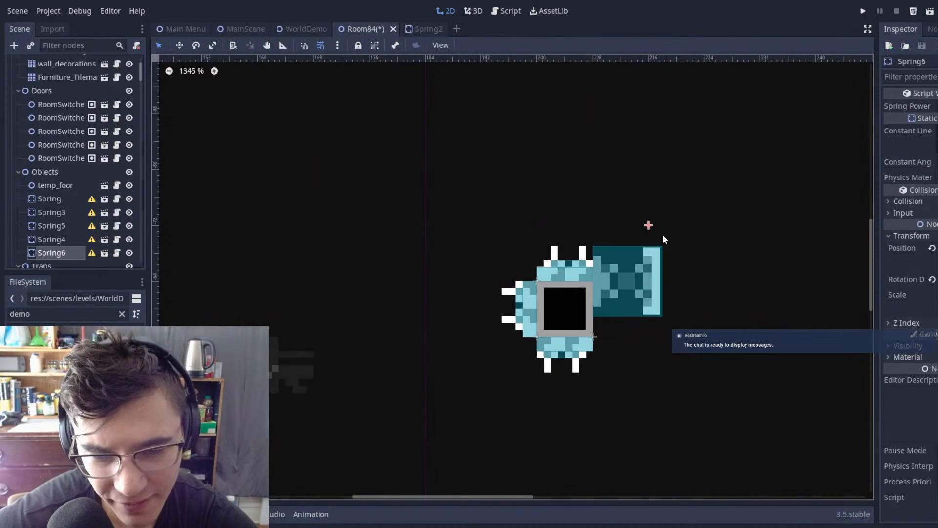
middle_click_drag(664, 193, 590, 70)
scroll(665, 279, "down", 4)
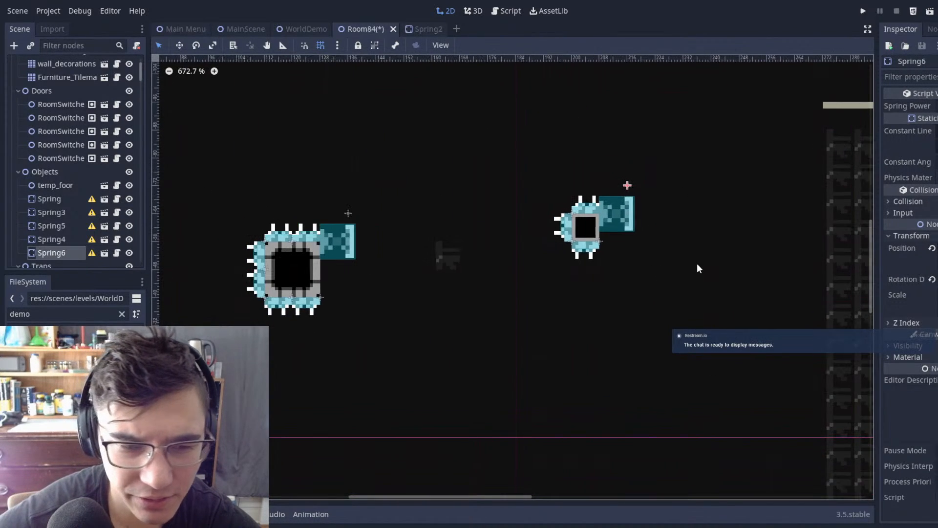
left_click(349, 232)
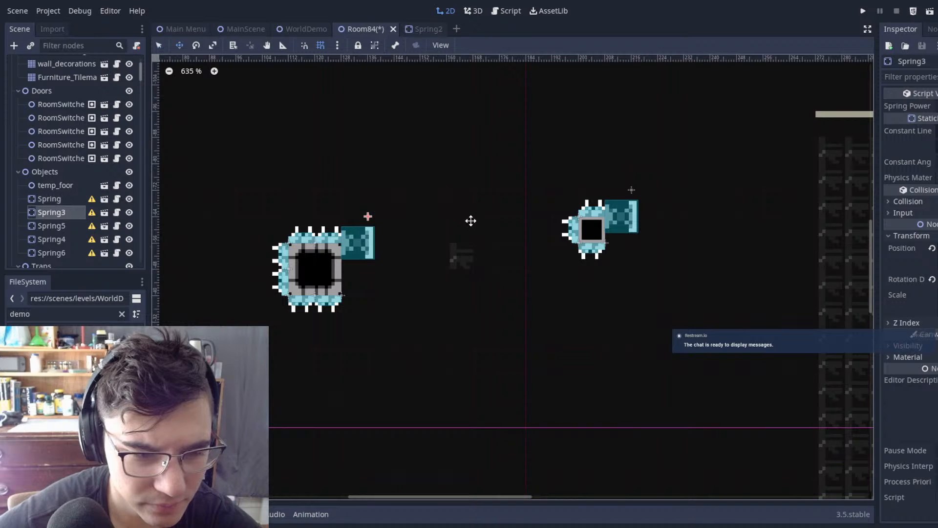
left_click_drag(471, 220, 465, 251)
key("q")
left_click(541, 254)
mouse_move(636, 229)
left_mouse_down()
mouse_move(634, 286)
mouse_move(642, 213)
left_mouse_up()
Step: Erase the smaller spiked block's tile from Autotile 2 and delete the spike nodes around it, leaving Spring6 in place
middle_click_drag(600, 240, 458, 236)
scroll(12, 89, "up", 2)
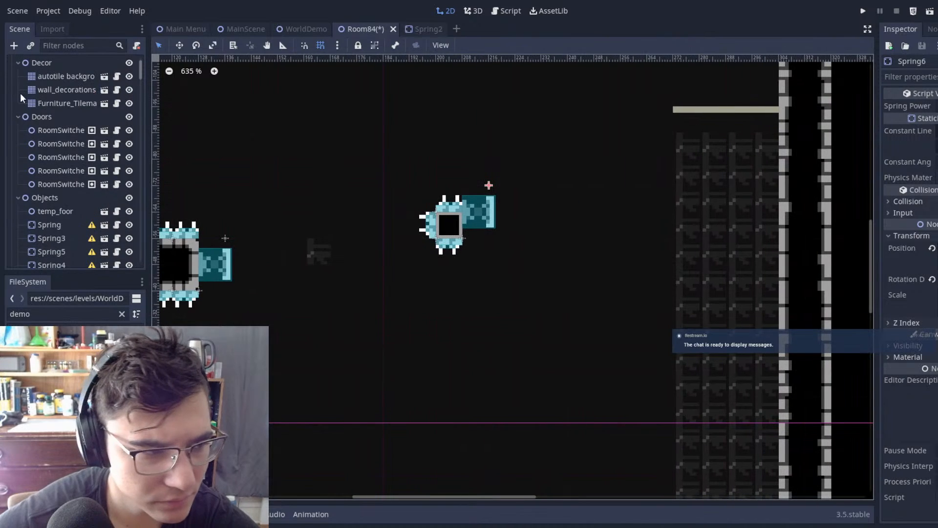
left_click(60, 79)
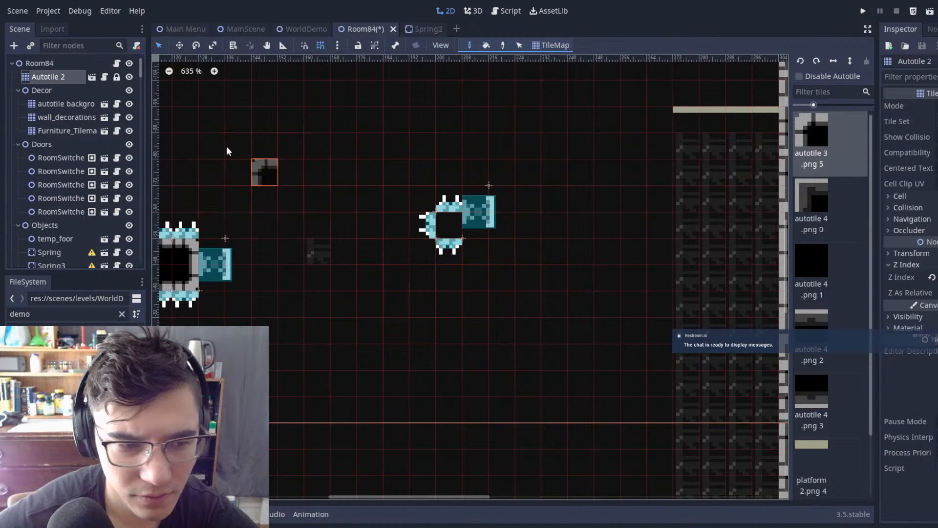
left_click(25, 63)
left_click_drag(330, 138, 463, 300)
key("Delete")
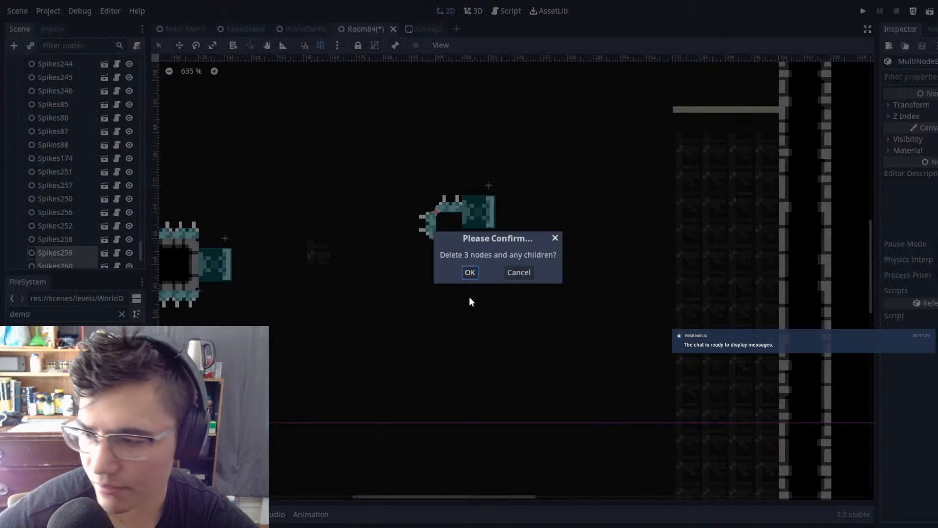
left_click(470, 272)
Step: Duplicate the larger block's spikes and position the copies against the left side of Spring6
scroll(352, 201, "up", 1)
scroll(76, 97, "up", 15)
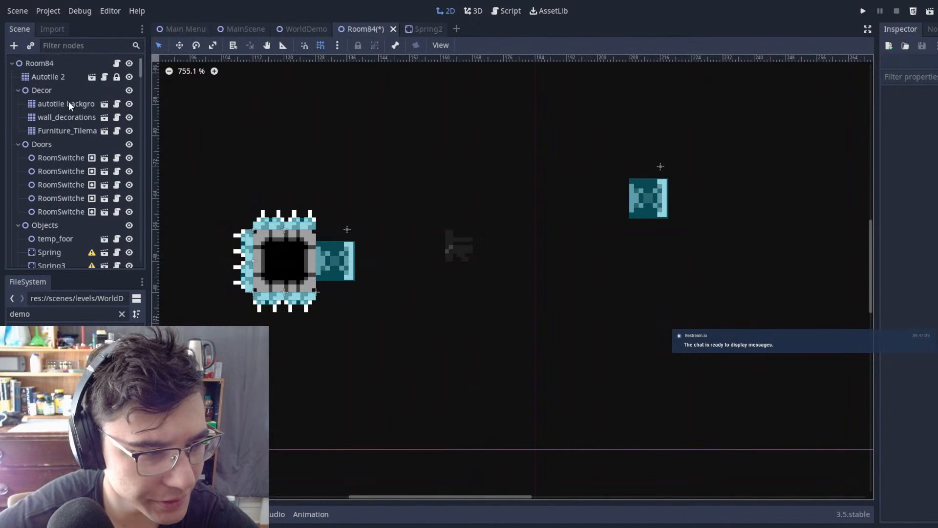
left_click(49, 77)
left_click(54, 63)
left_click_drag(161, 129, 370, 371)
key("ctrl+d")
key("w")
left_click_drag(398, 324, 750, 250)
scroll(66, 196, "up", 15)
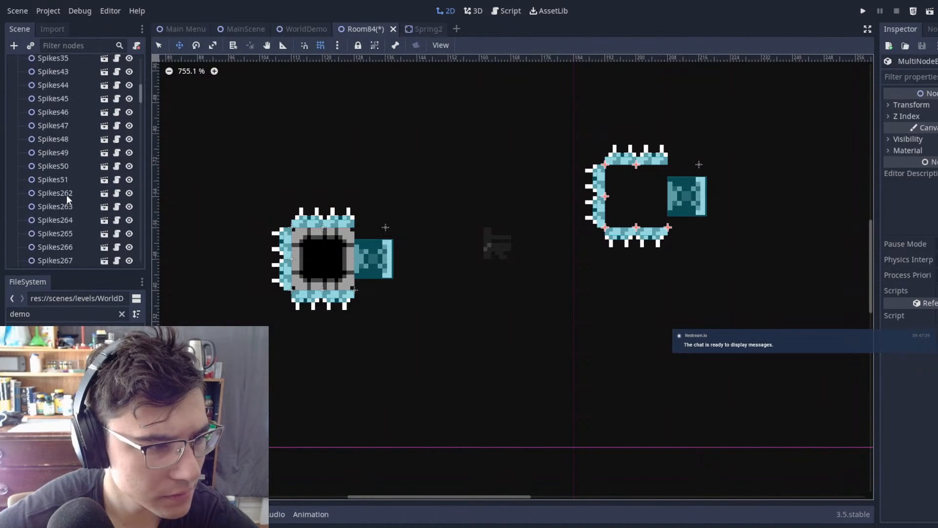
Step: Fill the copied spike outline with a 2×2 wall block on Autotile 2 and save Room84
left_click(59, 75)
left_click_drag(649, 193, 634, 198)
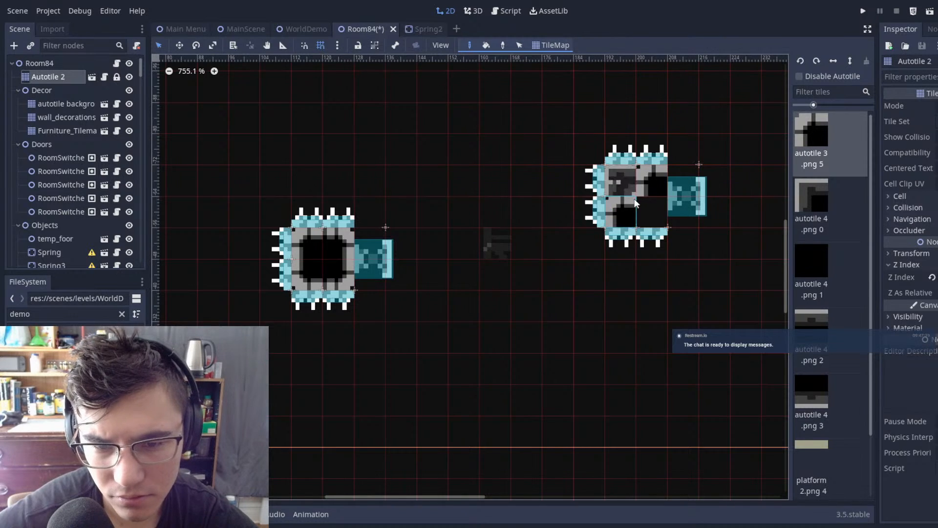
key("ctrl+s")
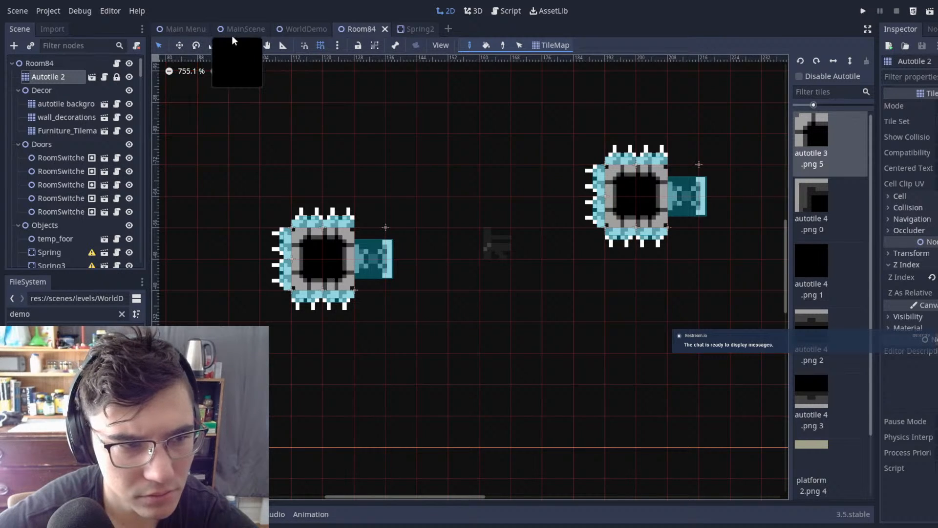
Step: Run the project from MainScene and attempt the room's spring jump over the first spiked block
left_click(232, 34)
key("F5")
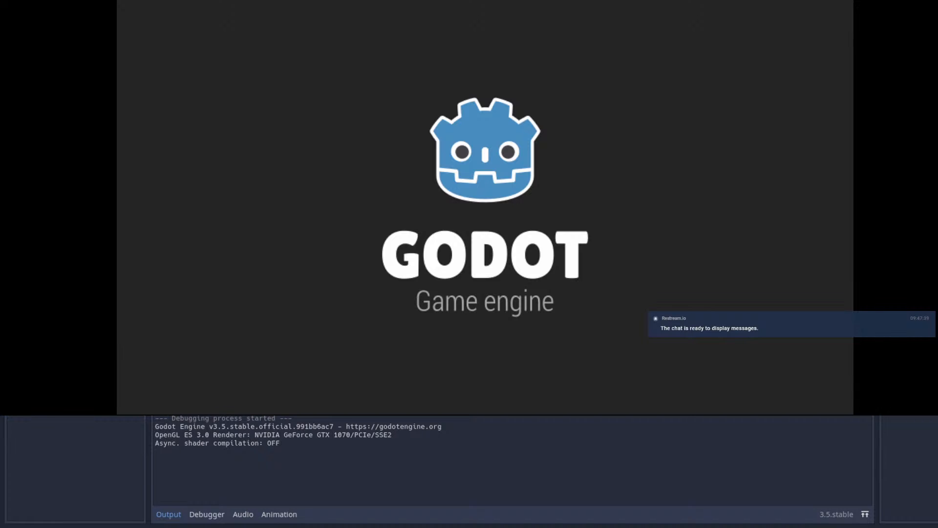
key("Right")
key("space")
key("shift")
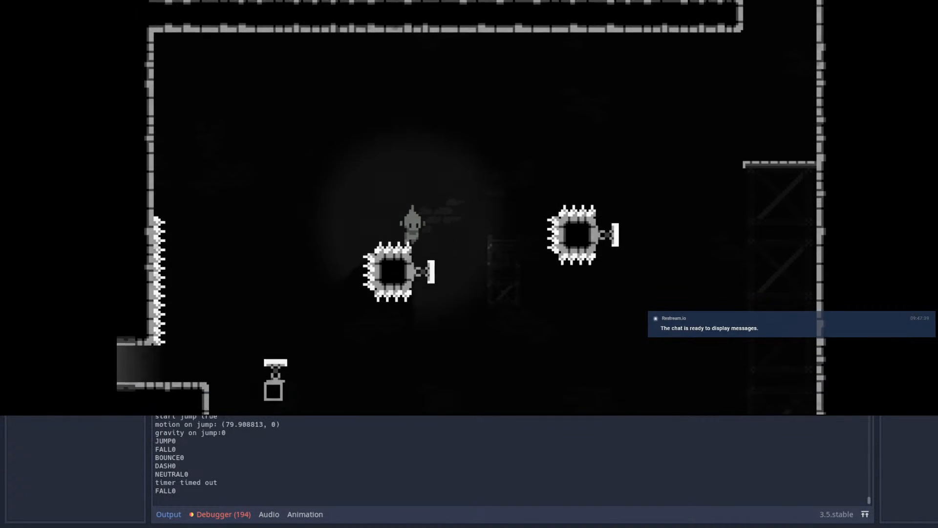
Step: Retry the jump across both spiked blocks up to the platform at the far right, and stop the game
key("Right")
key("space")
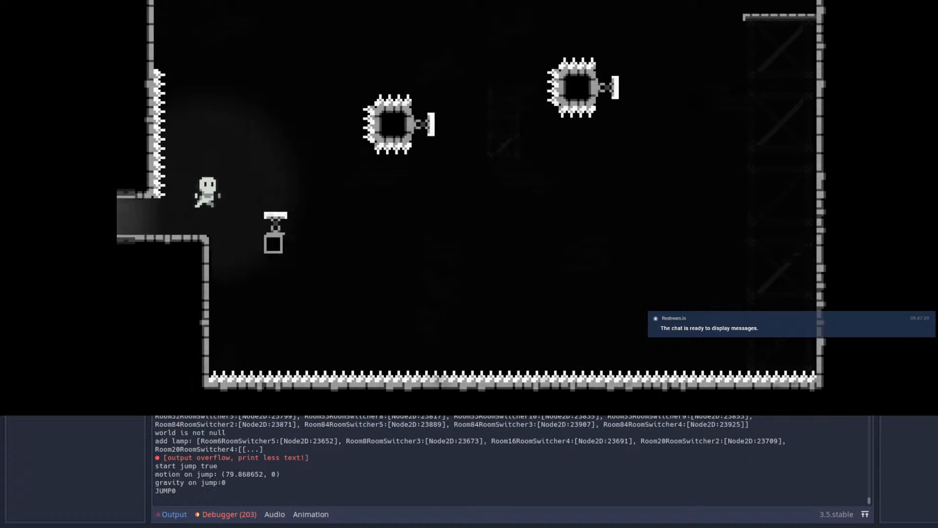
key("Right")
key("shift")
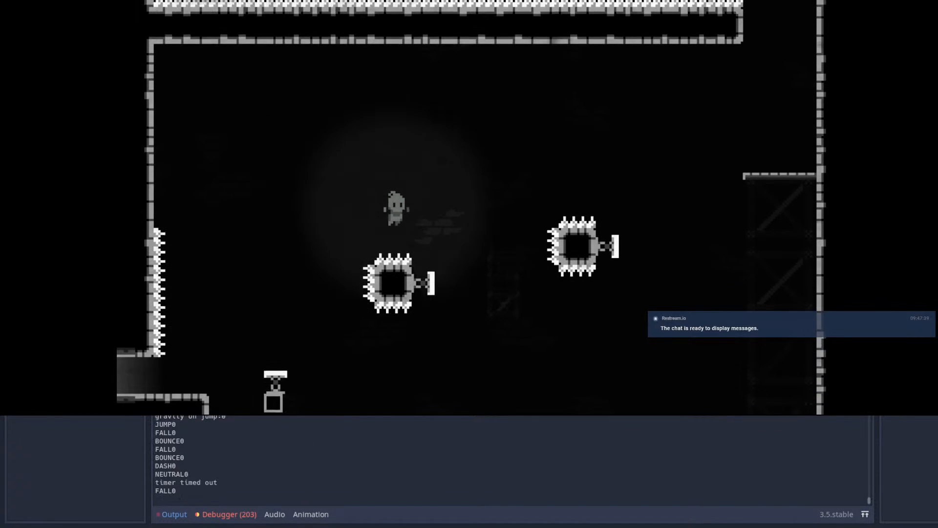
key("shift")
key("Right")
key("Right")
key("shift")
key("shift")
key("Right")
key("Up")
key("shift")
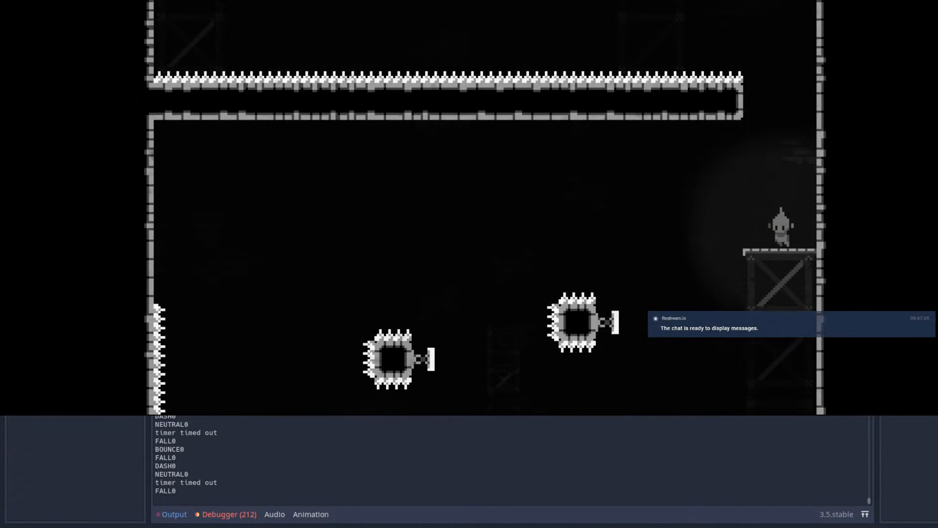
key("Right")
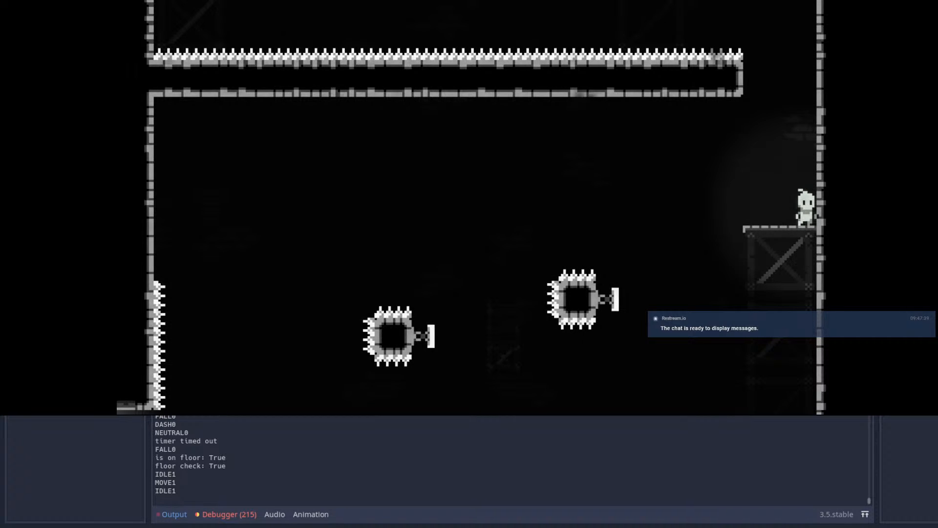
key("F8")
Step: Erase the Autotile 2 wall tiles inside both spiked blocks in Room84
left_click(423, 26)
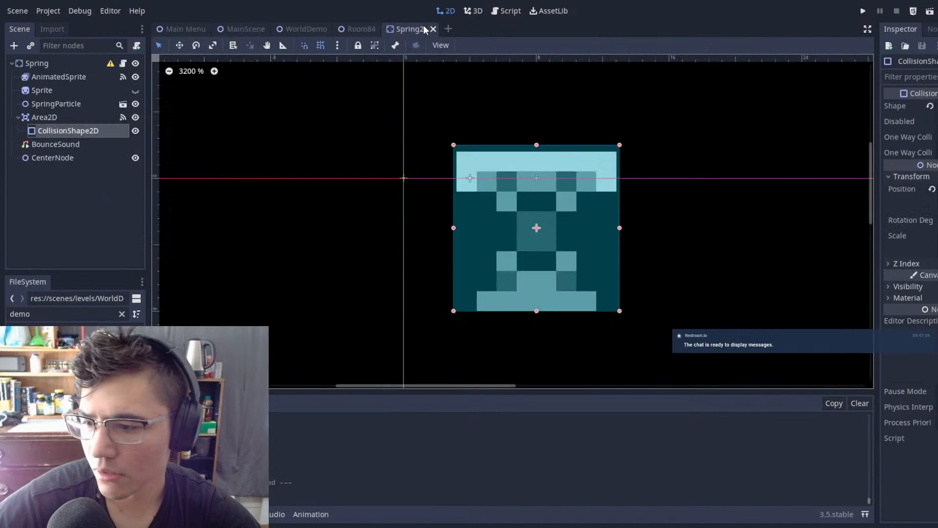
left_click(348, 28)
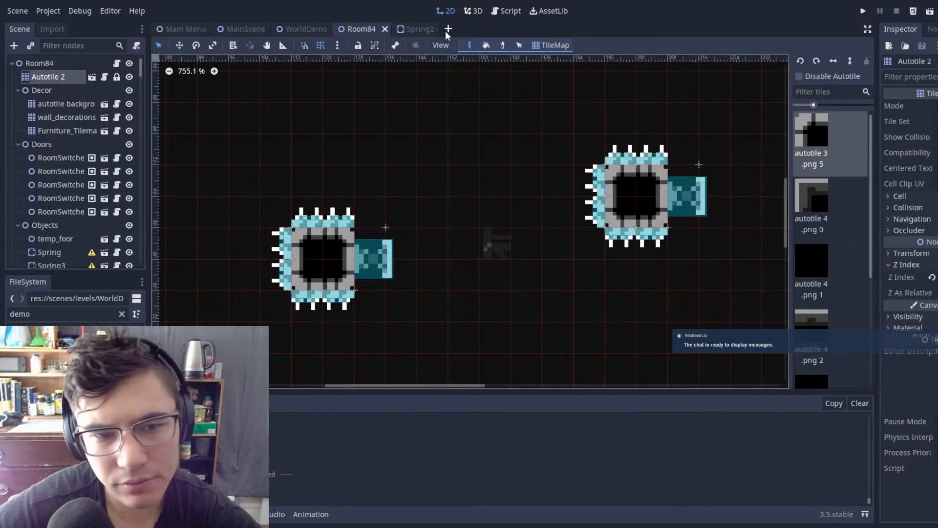
scroll(506, 228, "down", 5)
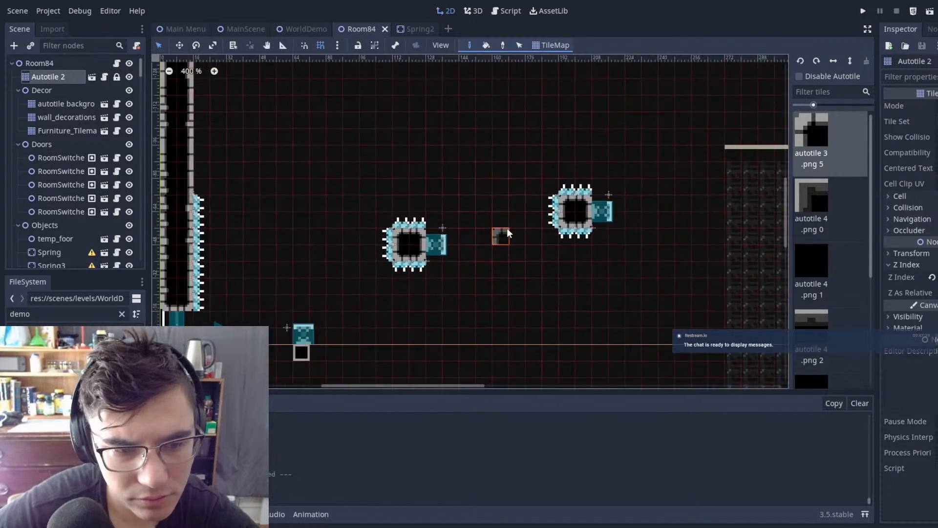
scroll(508, 227, "up", 3)
scroll(570, 161, "down", 2)
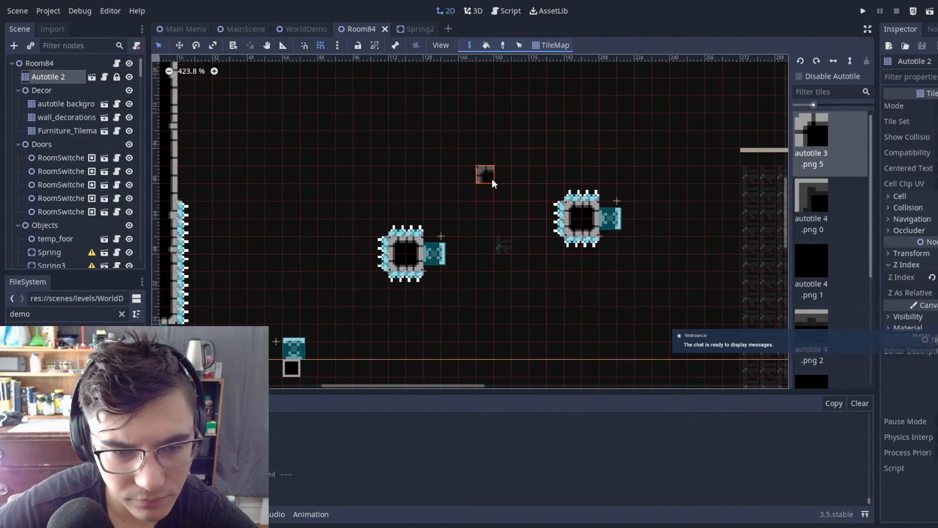
scroll(606, 227, "down", 1)
middle_click_drag(606, 227, 586, 203)
scroll(587, 203, "up", 3)
right_click_drag(578, 182, 566, 198)
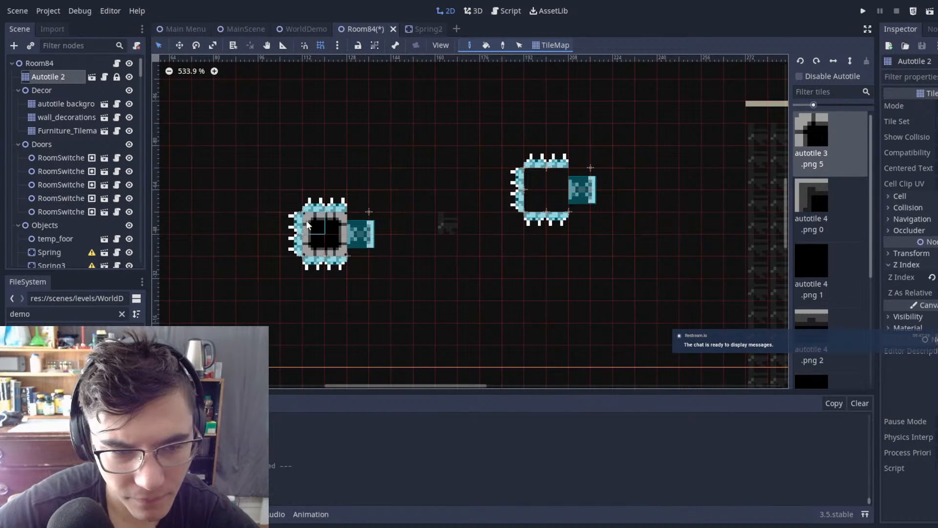
Step: Move the right spike group with Spring6 about 16 px right and 16 px down, level with the left group
left_click(55, 73)
left_click_drag(477, 109, 750, 294)
left_click_drag(656, 164, 690, 219)
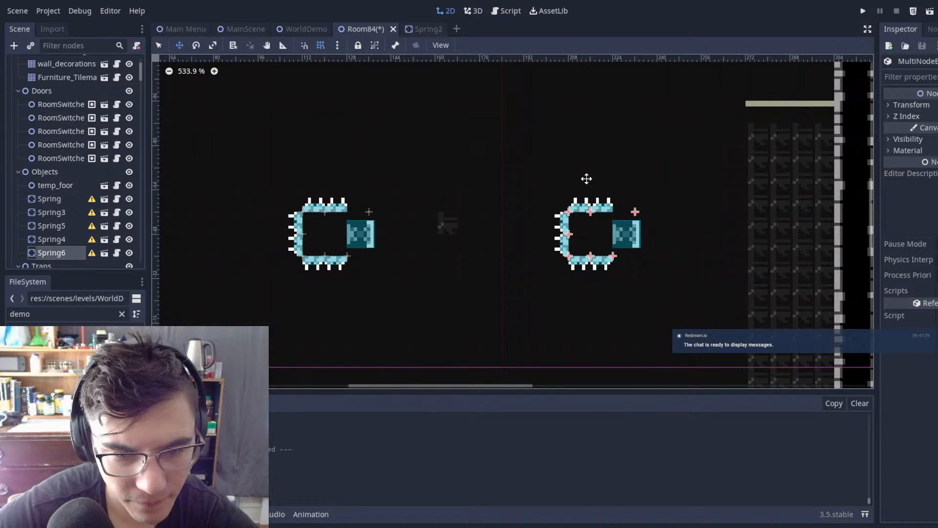
Step: Select both spike groups with Spring3 and Spring6 and shift them down about 8 px together
left_click_drag(245, 143, 748, 301)
key("Down")
key("Down")
key("Down")
key("Down")
key("Down")
key("Down")
key("Down")
key("Down")
key("Down")
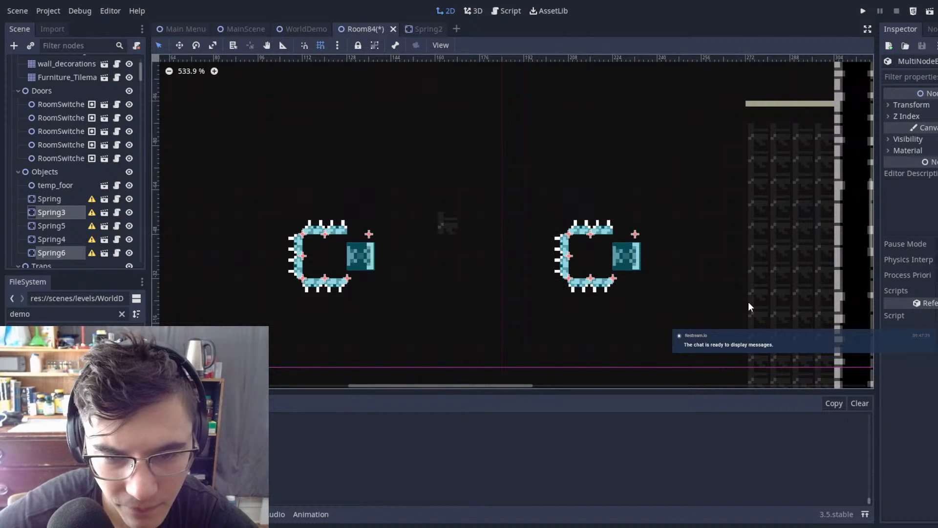
Step: Paint 2×2 wall blocks on Autotile 2 inside both spike outlines and save Room84
left_click(462, 202)
scroll(67, 102, "up", 3)
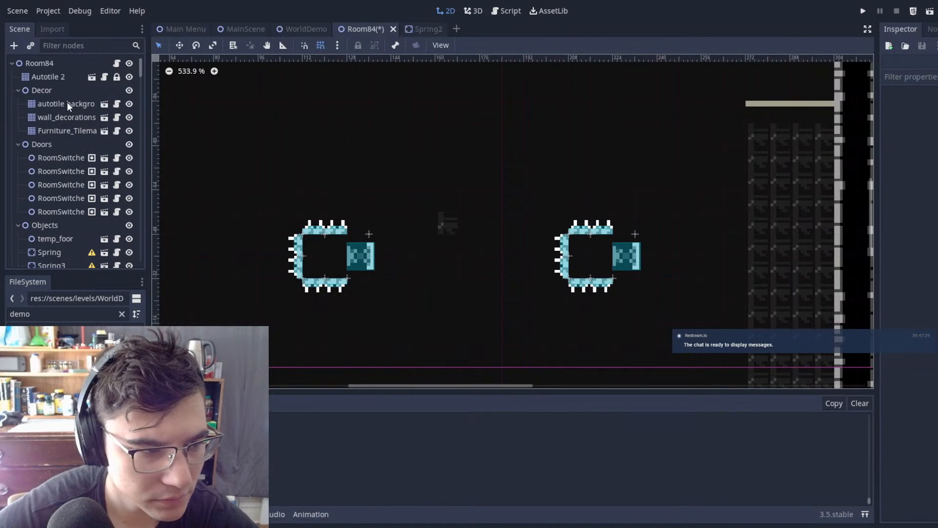
left_click(54, 76)
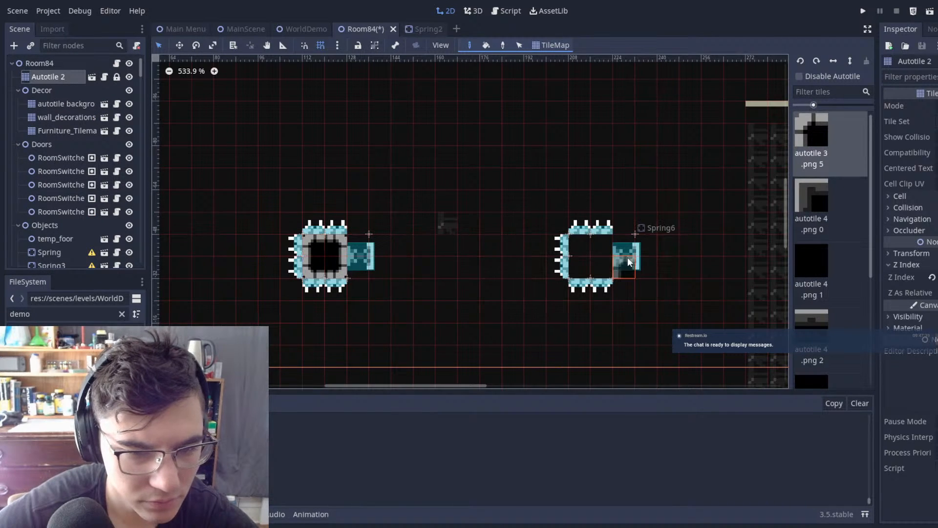
scroll(630, 198, "down", 2)
key("ctrl+s")
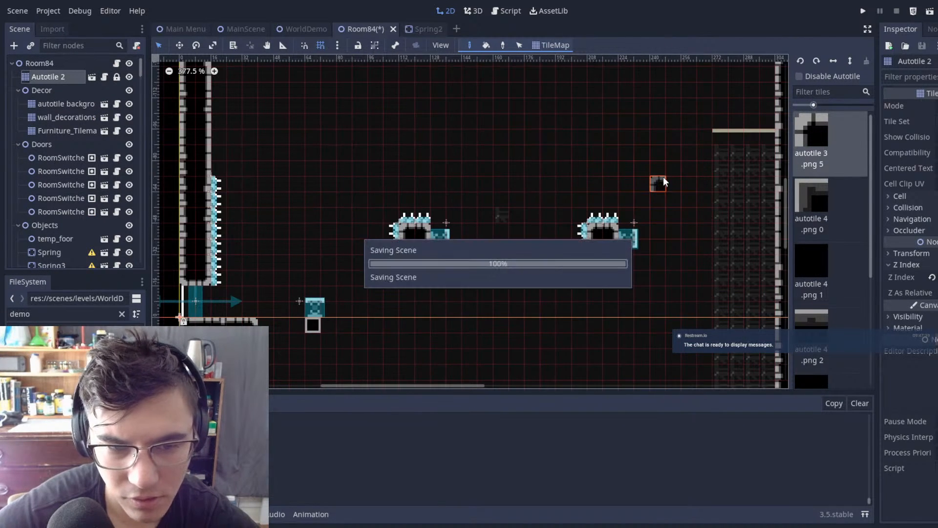
Step: Enlarge the small block under the upward-facing spring to 2×2 tiles, extending it right and down
middle_click_drag(343, 280, 457, 139)
scroll(428, 184, "up", 20)
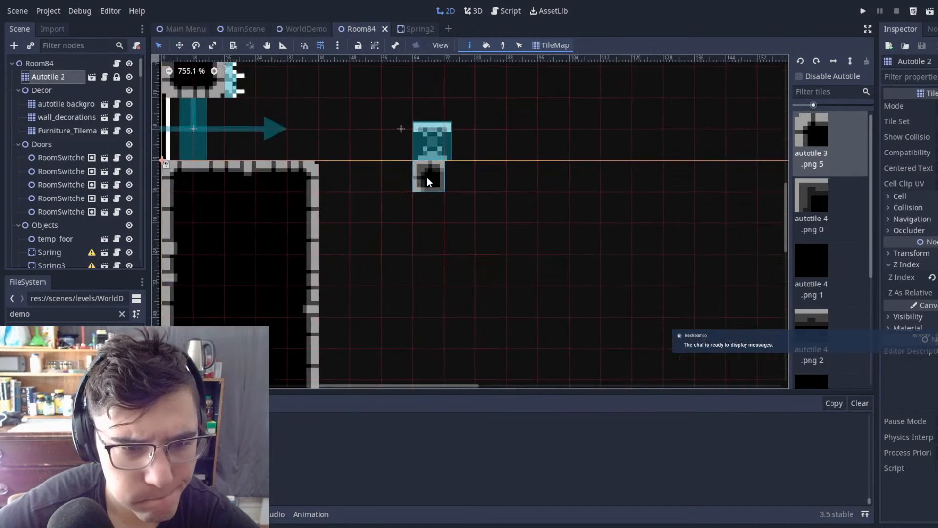
left_click_drag(450, 183, 431, 212)
left_click(430, 211)
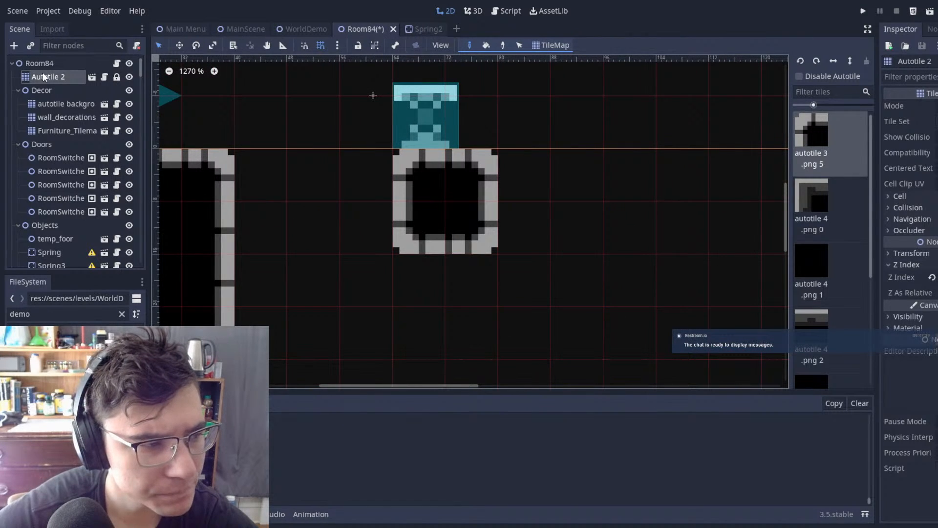
Step: Move the upward-facing Spring about 3 px right to centre it on the 2×2 block, and save Room84
left_click(453, 128)
left_click_drag(456, 128, 477, 128)
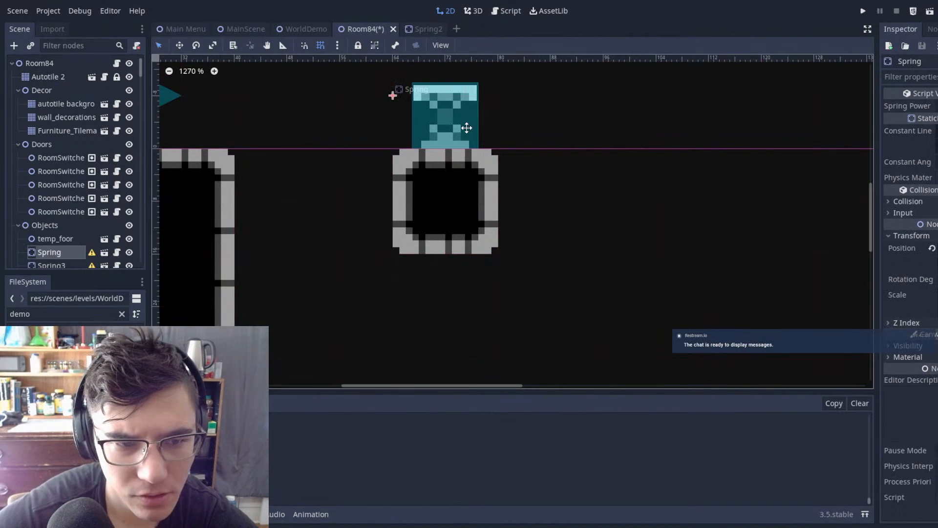
left_click(706, 166)
scroll(571, 226, "down", 20)
middle_click_drag(559, 227, 537, 230)
scroll(537, 230, "up", 2)
key("ctrl+s")
Step: Pick the thin platform tile from the far-right ledge, paint a strip joining the entrance floor to the spring's block, and save Room84
scroll(541, 233, "down", 1)
scroll(494, 222, "up", 3)
scroll(494, 221, "down", 2)
scroll(57, 108, "down", 2)
scroll(48, 78, "up", 2)
scroll(606, 230, "down", 8)
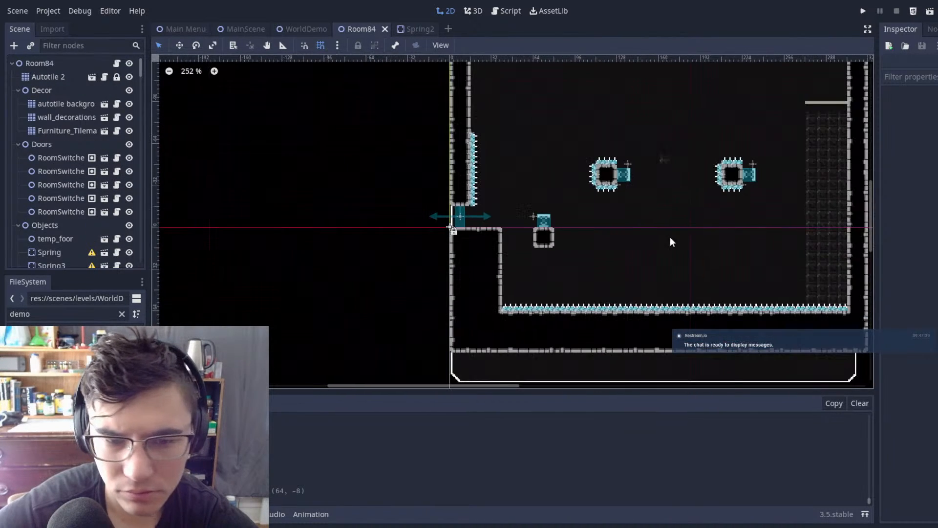
middle_click_drag(670, 236, 450, 222)
scroll(544, 136, "up", 1)
left_click(50, 77)
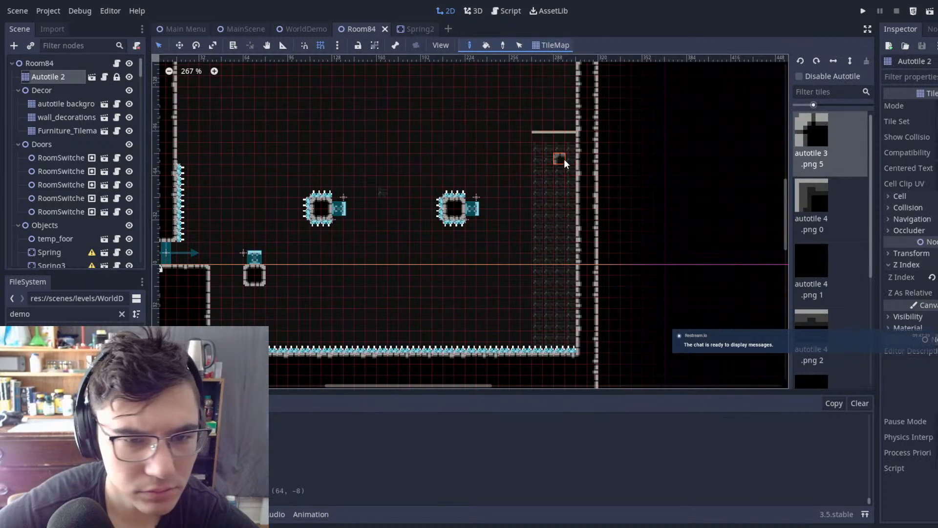
left_click(560, 134, "ctrl")
middle_click_drag(315, 180, 566, 190)
scroll(507, 288, "up", 11)
left_click_drag(472, 273, 454, 271)
scroll(567, 273, "down", 3)
scroll(580, 123, "up", 3)
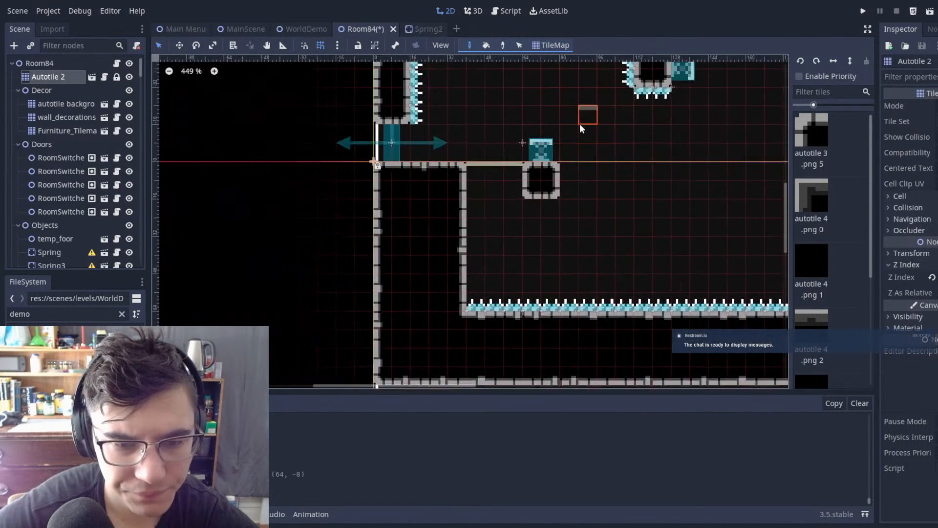
left_click(28, 62)
scroll(355, 129, "down", 2)
middle_click_drag(501, 157, 437, 238)
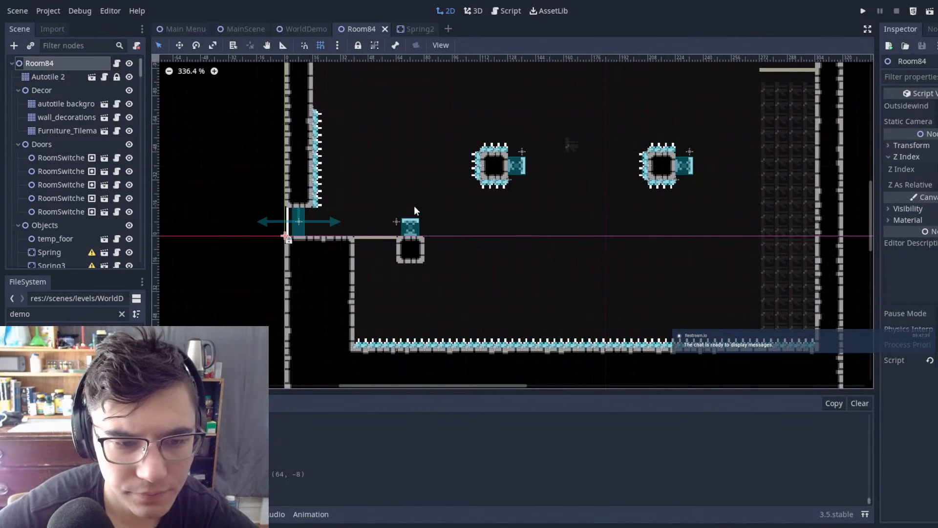
Step: Run the game from MainScene and test the spring jumps past both spiked blocks towards the far-right ledge
left_click(246, 31)
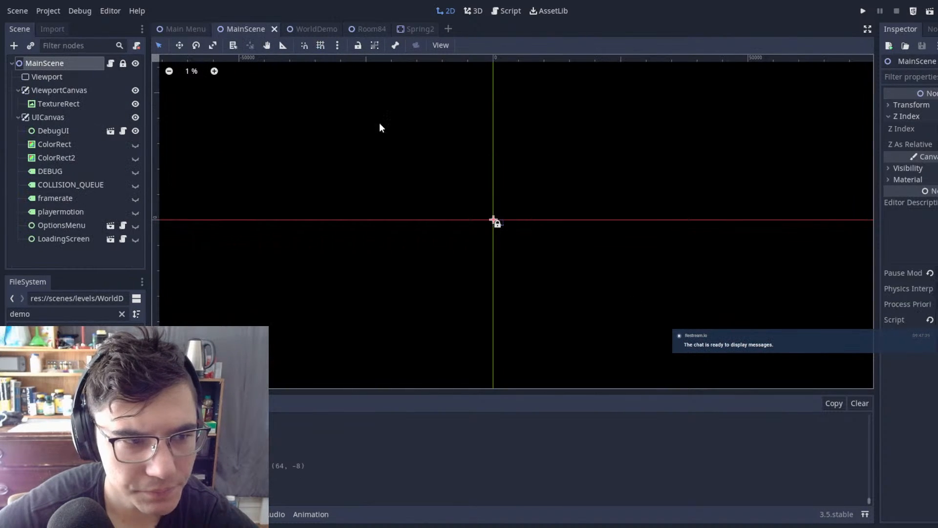
key("F5")
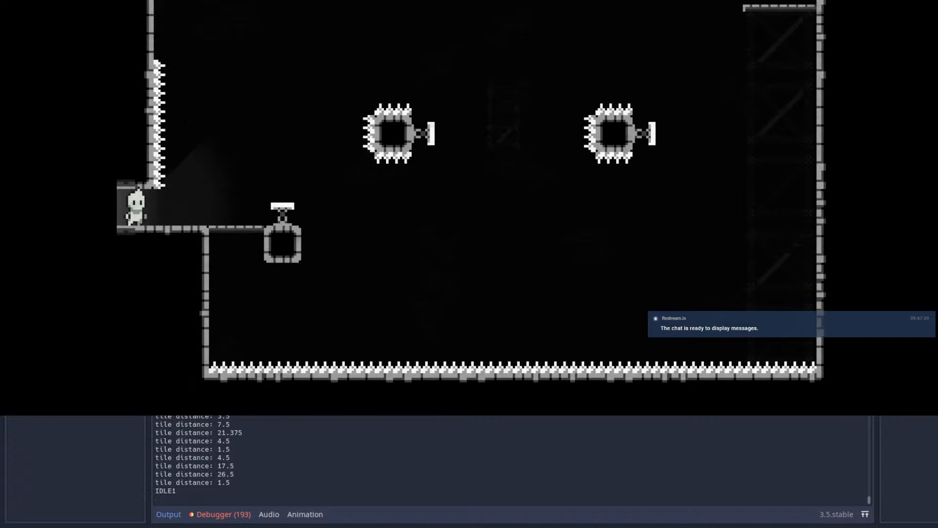
key("Right")
key("space")
key("Right")
key("x")
key("x")
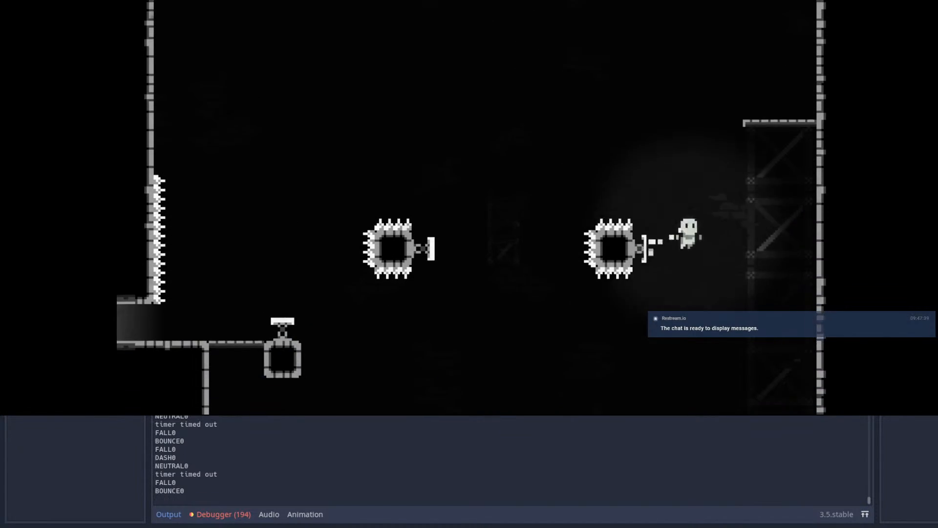
key("x")
key("Escape")
key("Return")
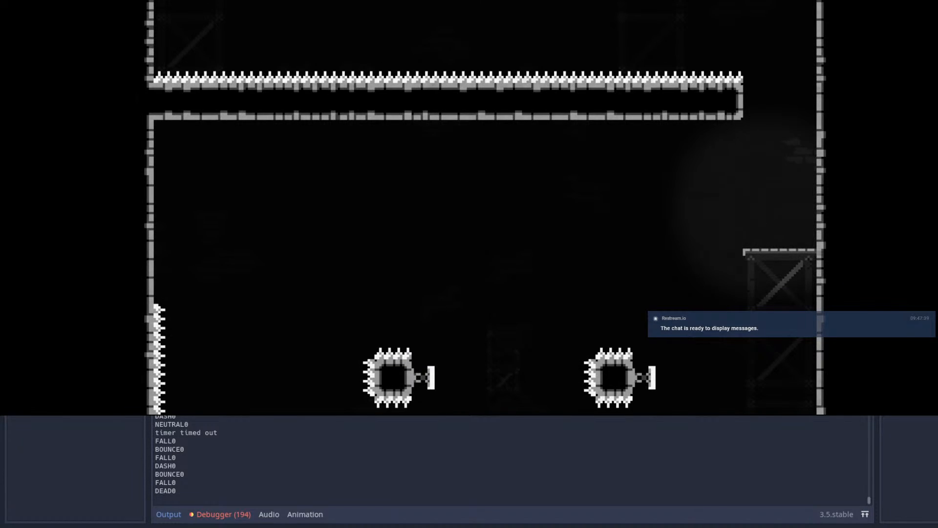
Step: Replay the spring route past the spiked blocks to the far-right ledge, and restart the level
key("Right")
key("space")
key("x")
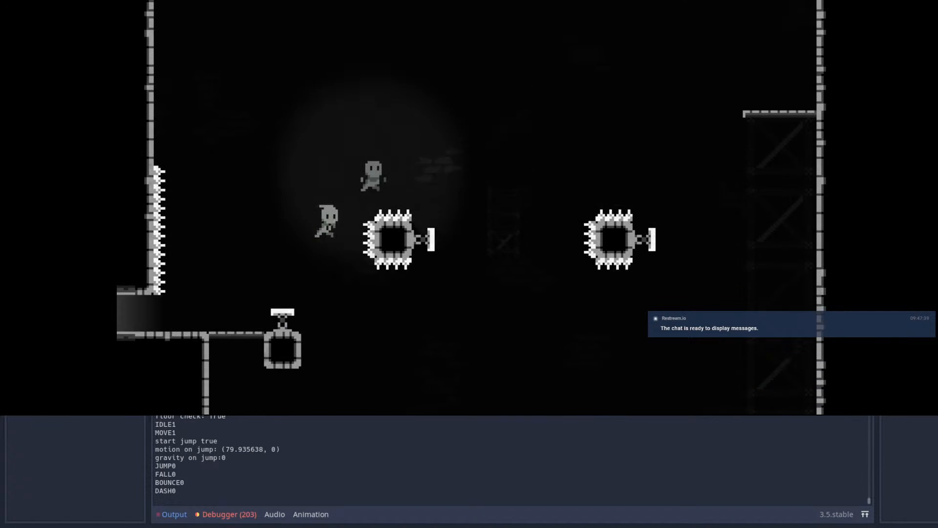
key("x")
key("x")
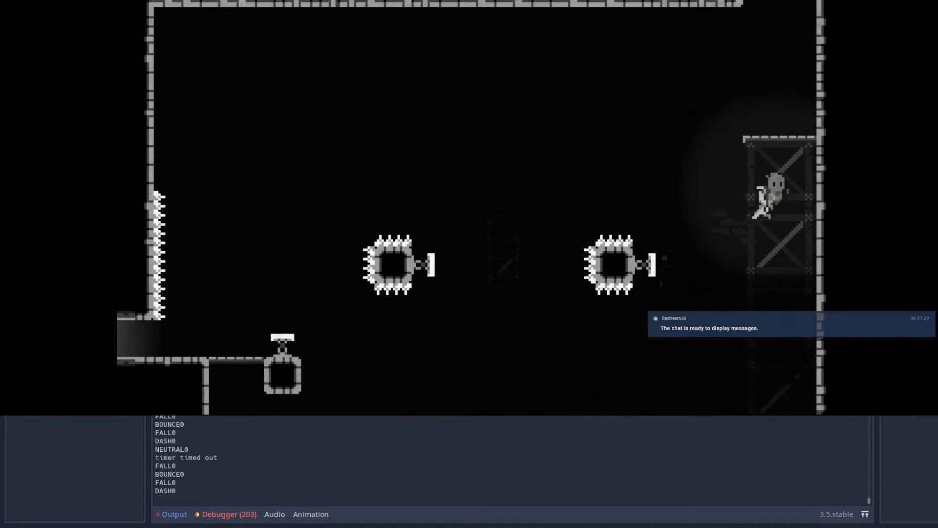
key("Left")
key("Escape")
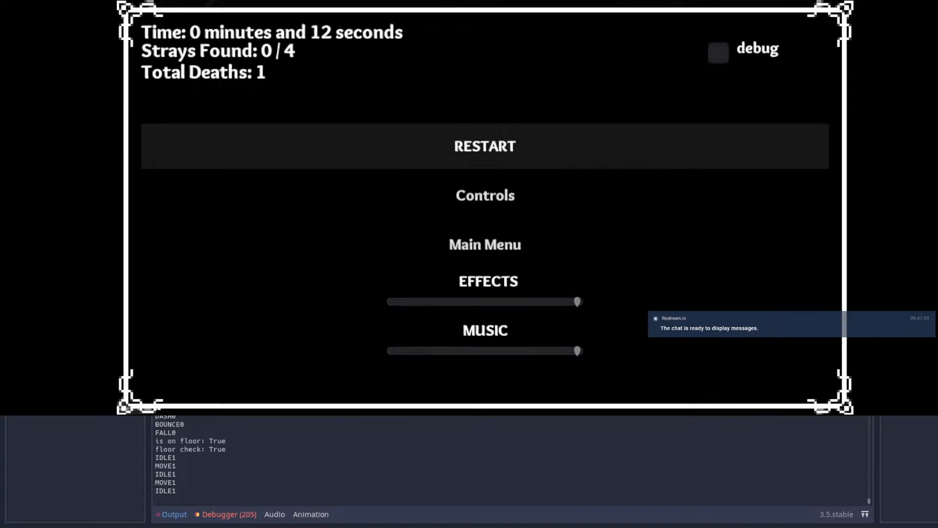
key("Return")
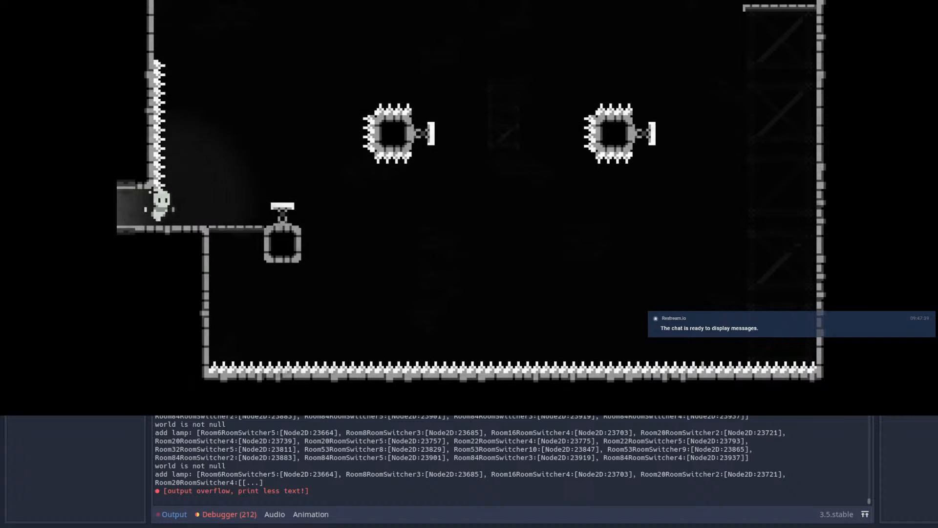
Step: Cross the springs again and test wall-jumping and dashing up the shaft above the far-right ledge
key("Right")
key("space")
key("shift")
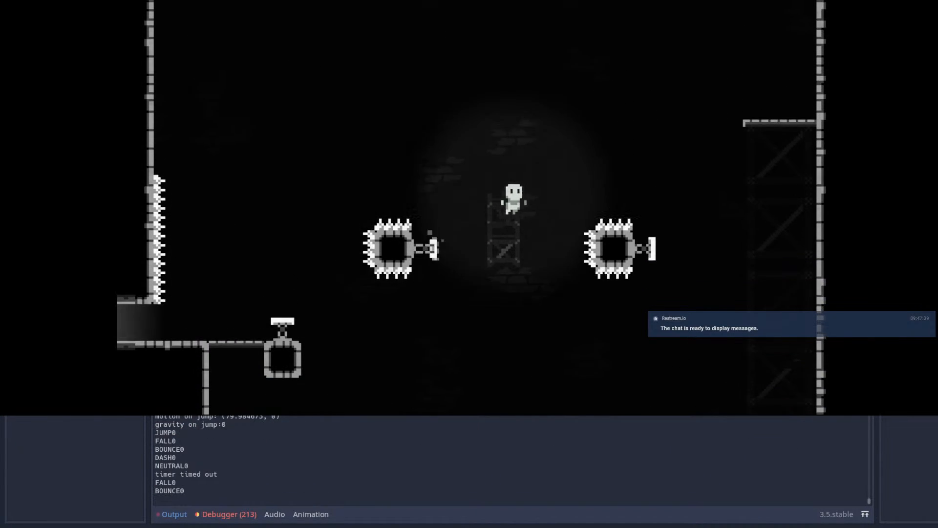
key("shift")
key("space")
key("space")
key("space")
key("space")
key("shift")
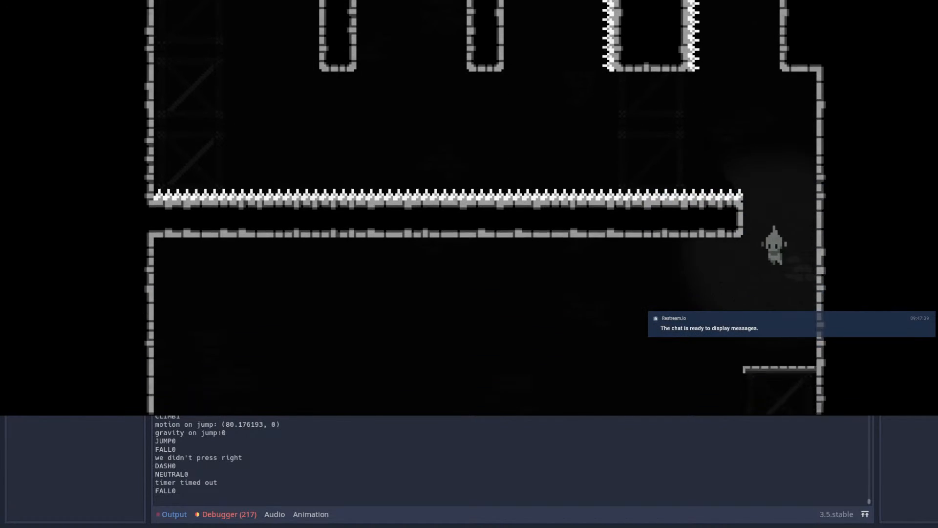
Step: Test climbing the shaft with wall jumps and a dash to the gap beside the spike-sided block
key("Right")
key("space")
key("Left")
key("space")
Step: Drop down the shaft and test another wall jump and dash around the overhang below the upper right wall
key("space")
key("shift")
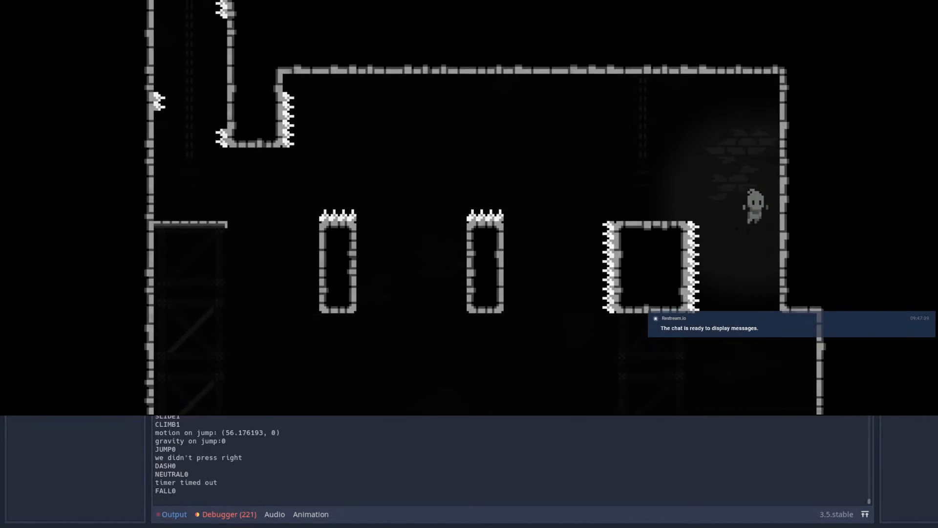
key("space")
key("Right")
key("space")
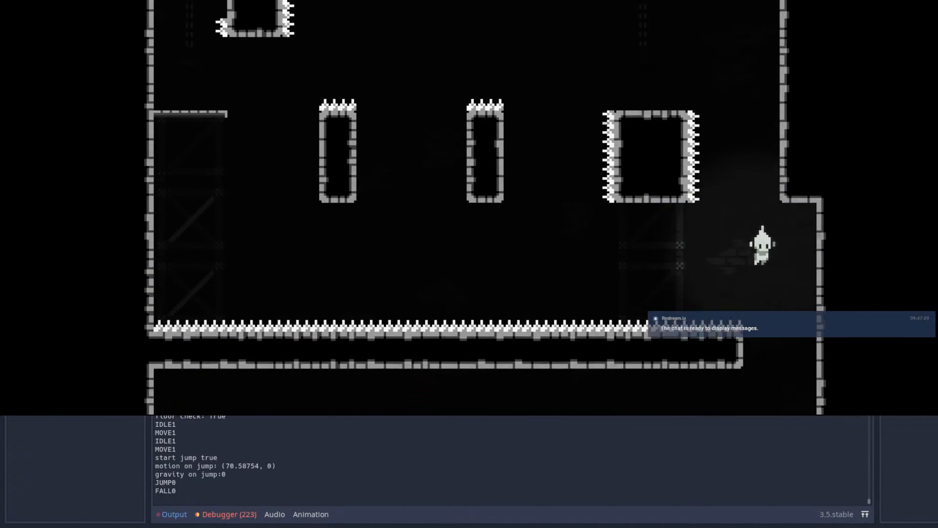
key("space")
key("space")
key("space")
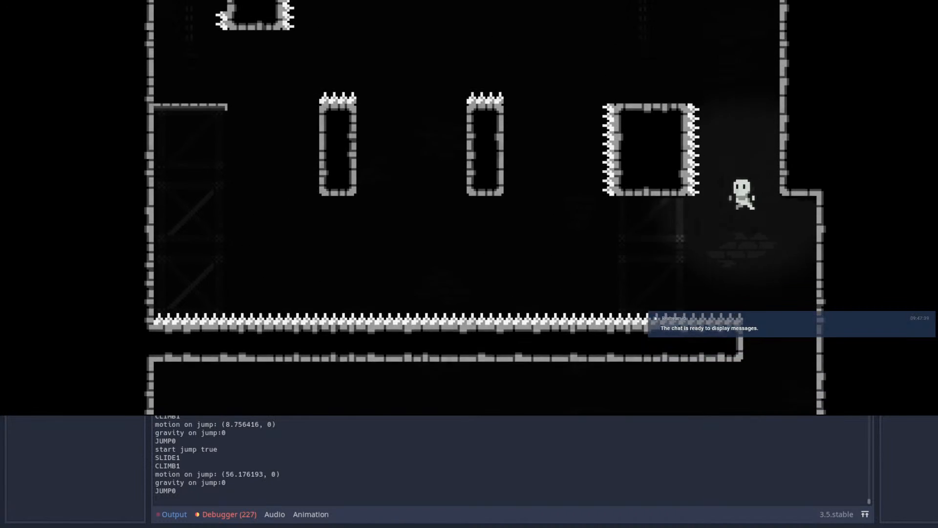
key("shift")
key("Right")
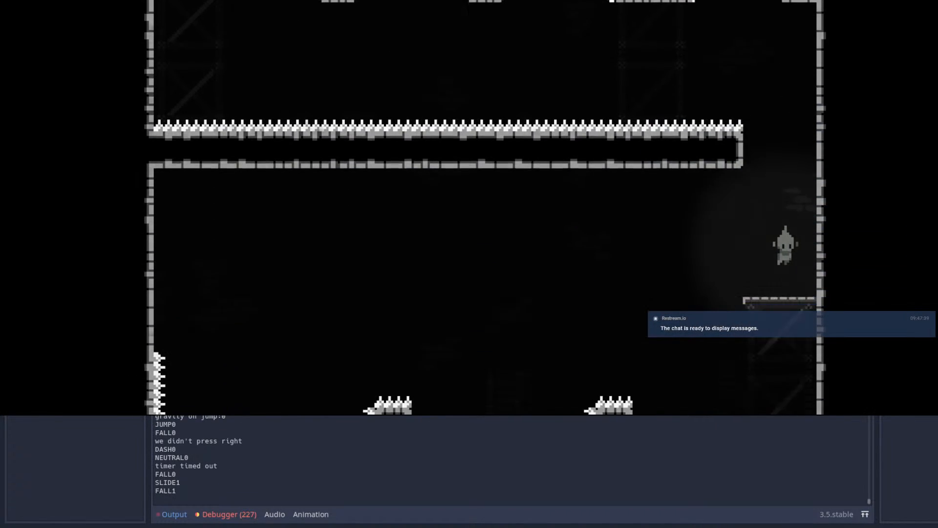
Step: Repeat the climb from the far-right ledge, dashing past the overhang to the upper right wall
key("space")
key("Right")
key("space")
key("space")
key("shift")
key("Right")
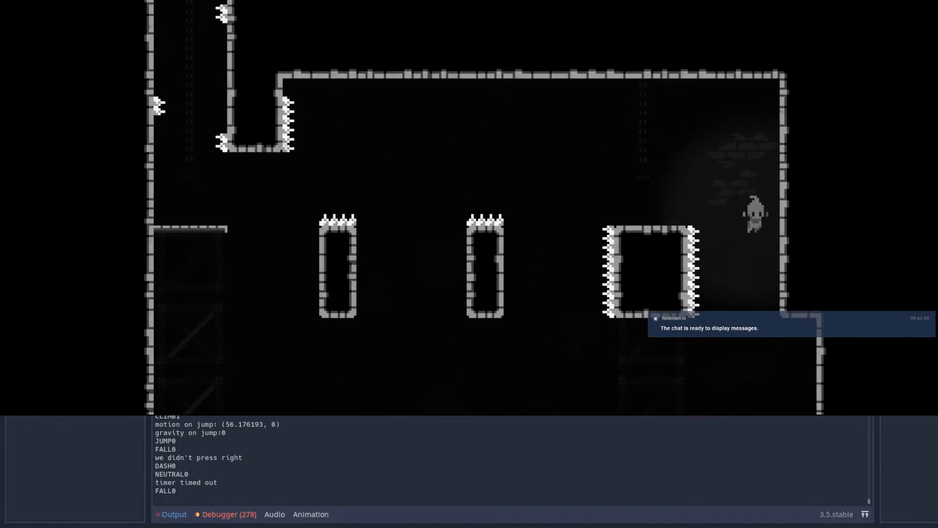
Step: Drop back to the ledge and test wall-jumping off the right end of the spiked slab before dashing upward
key("Left")
key("Right")
Step: Retry the shaft climb, alternating between its walls and dashing up beside the spike-sided block
key("Right")
key("space")
key("space")
key("Left")
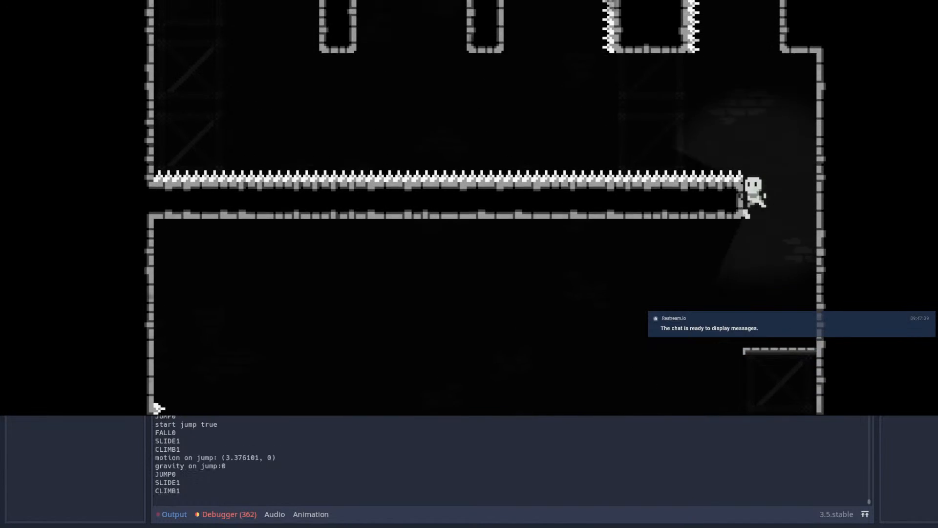
key("space")
key("space")
key("shift")
key("Left")
key("Right")
key("Right")
key("space")
key("space")
key("space")
key("space")
key("Left")
key("shift")
Step: Fall back down the shaft and retest the wall jumps and dash under the overhang's corner
key("Right")
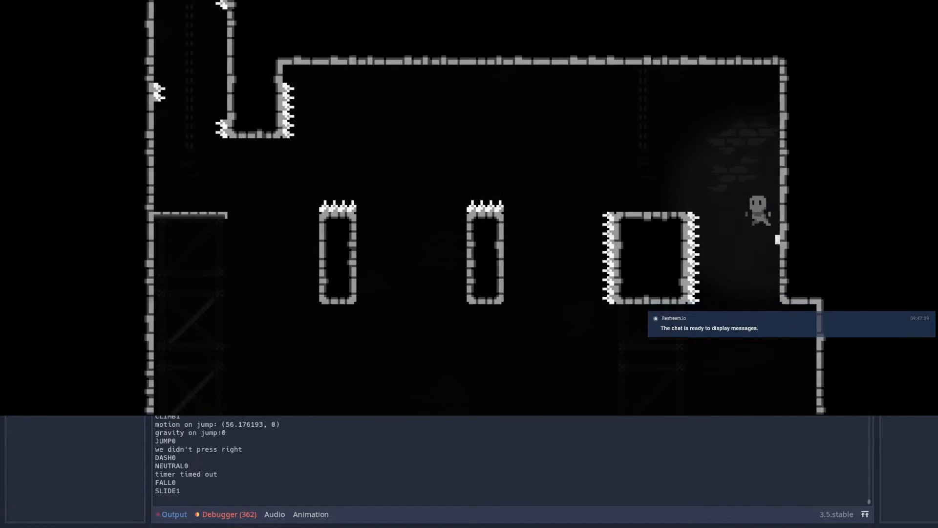
key("space")
key("Left")
key("Right")
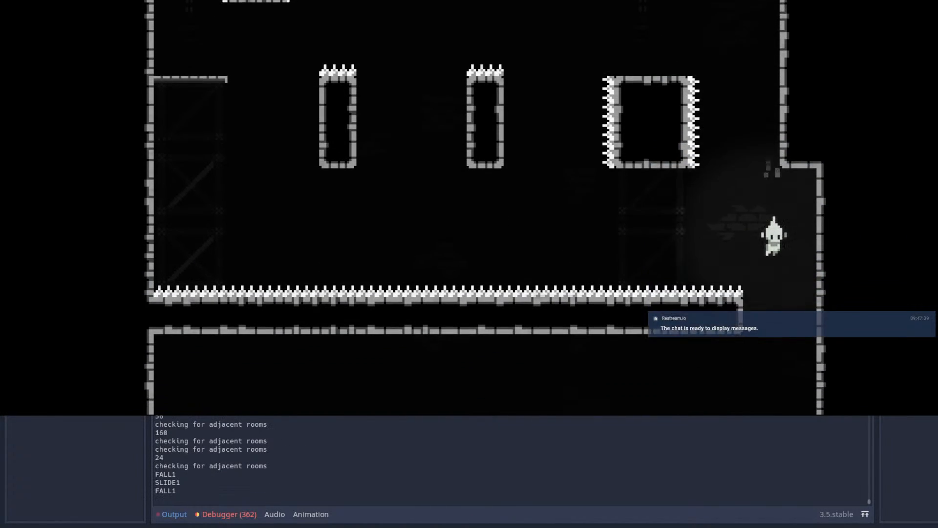
key("Right")
key("space")
key("space")
key("space")
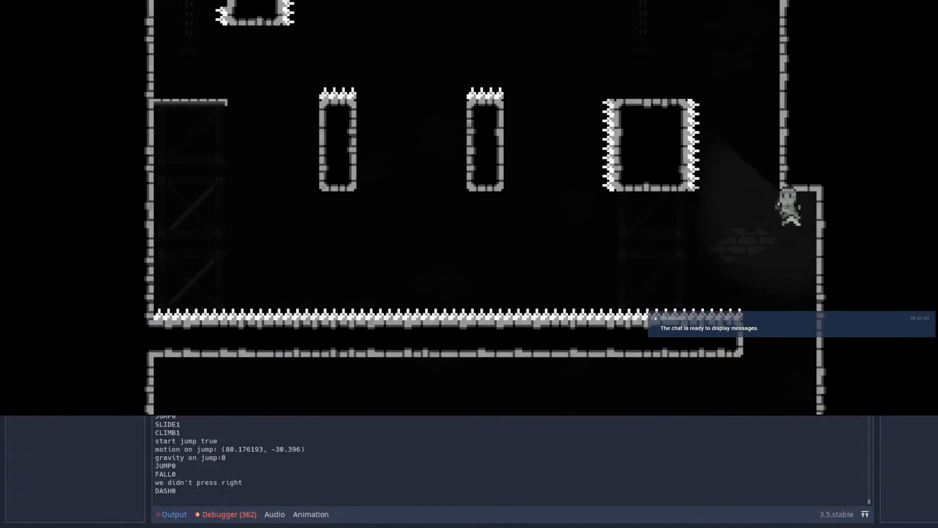
key("space")
Step: Test an upward dash out of the shaft after wall-jumping between the spiked slab's end and the right wall
key("space")
key("Left")
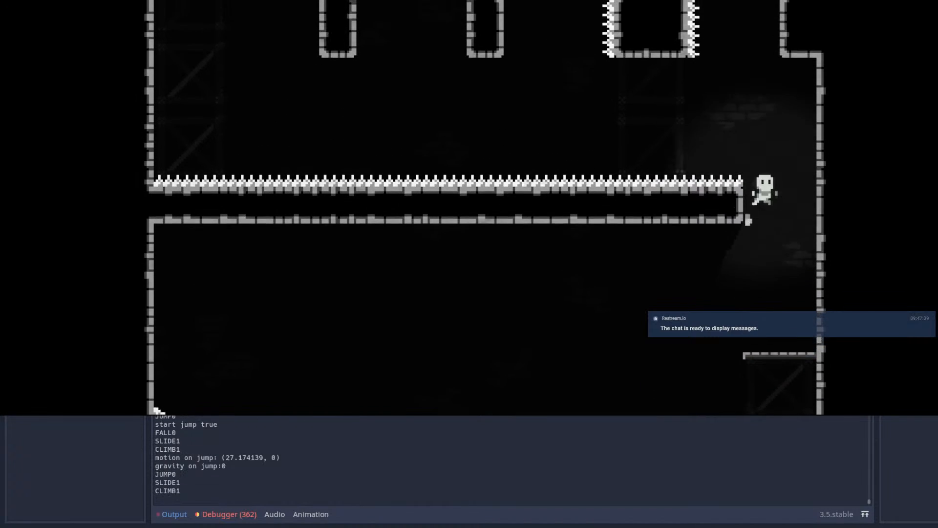
key("space")
key("Right")
key("space")
key("Left")
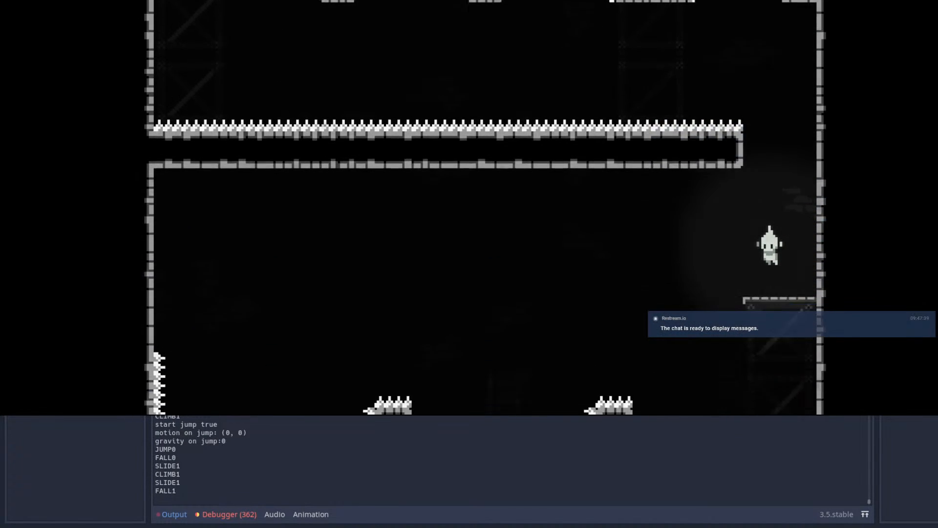
key("space")
key("Left")
key("space")
key("Right")
key("space")
key("Up")
key("shift")
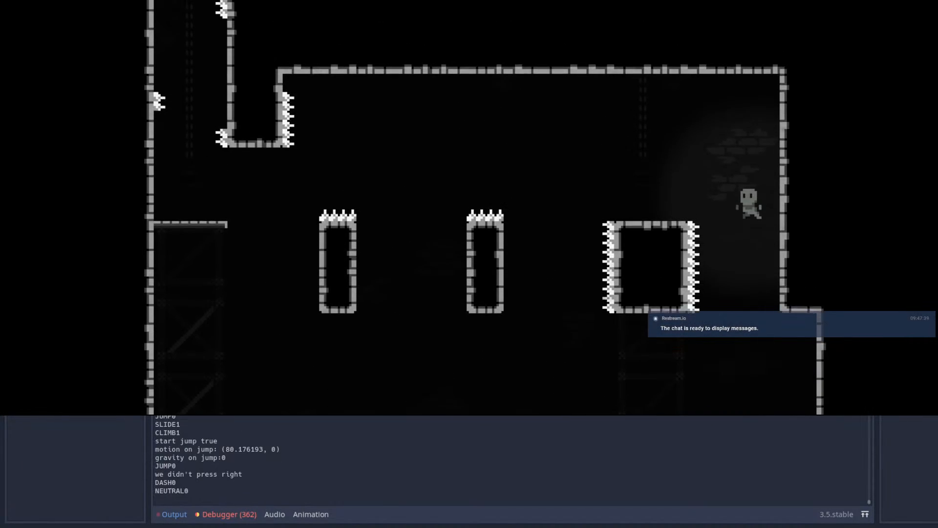
key("Right")
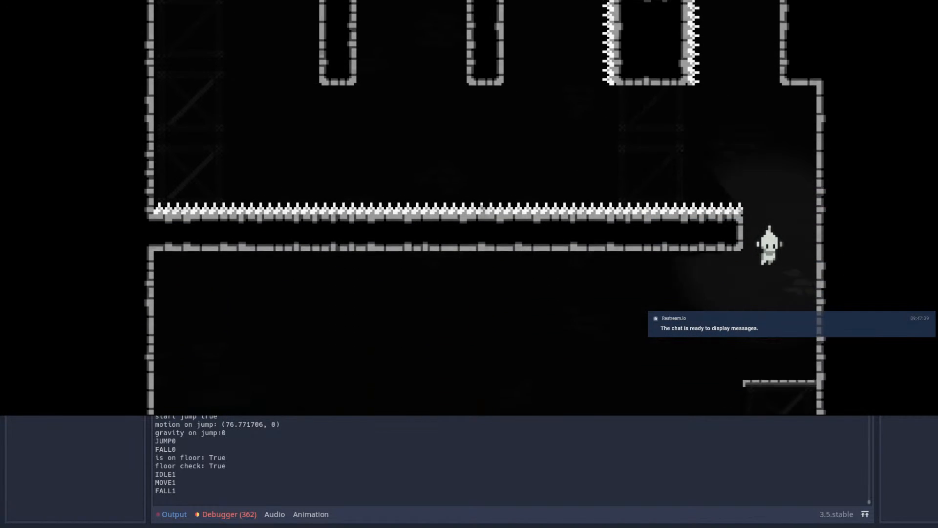
Step: Repeat the upward-dash climb and steer between the upper right wall and the spike-sided block
key("space")
key("Left")
key("space")
key("Right")
key("space")
key("space")
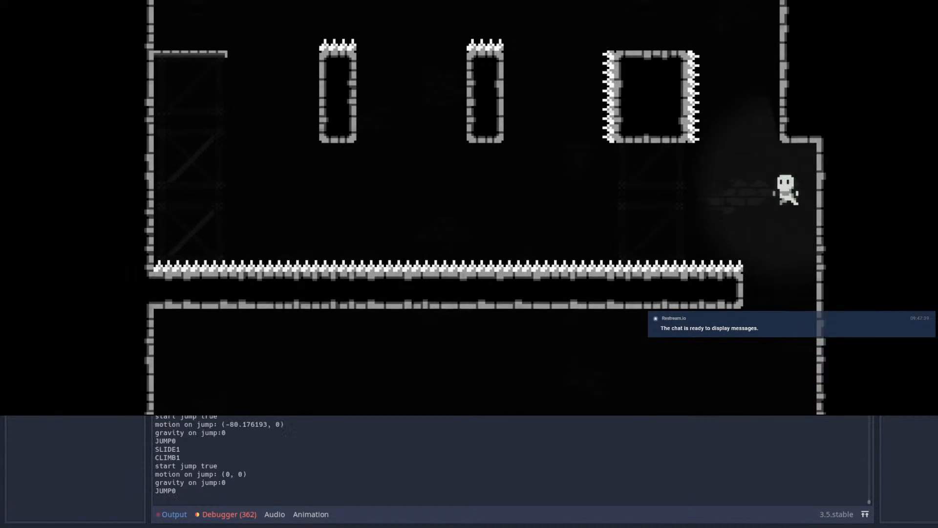
key("Up")
key("shift")
key("Right")
key("space")
key("Left")
key("Right")
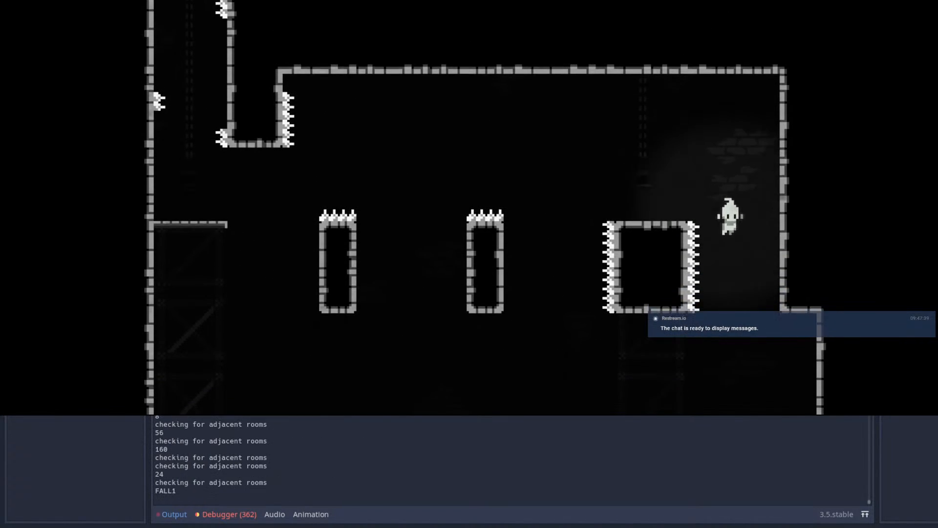
Step: Climb the shaft once more to recheck the upward dash, and fall back towards the ledge
key("Right")
key("space")
key("space")
key("Left")
key("space")
key("space")
key("Right")
key("space")
key("Up")
key("shift")
key("Left")
key("Right")
key("space")
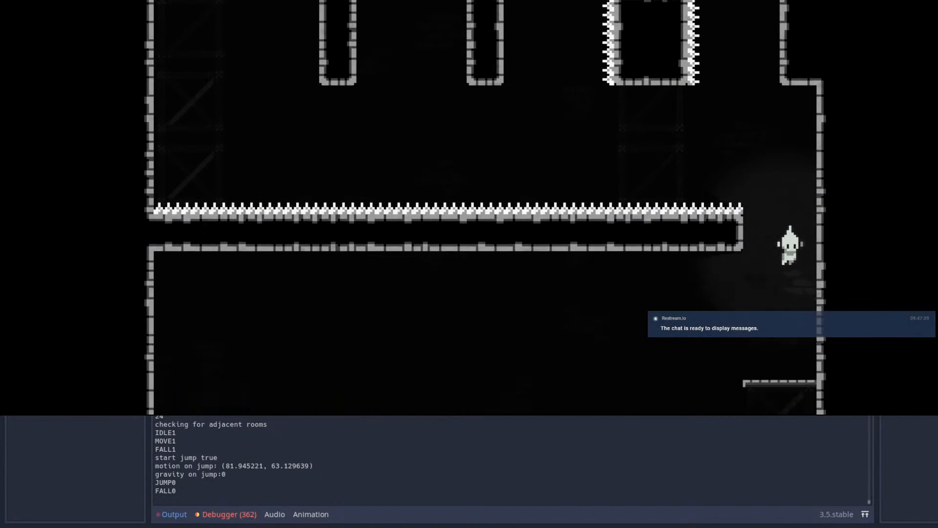
Step: Playtest two more shaft climbs with repeated wall jumps, finishing each with an upward dash past the overhang
key("Right")
key("space")
key("space")
key("Left")
key("Right")
key("space")
key("space")
key("Up")
key("shift")
key("Right")
key("space")
key("space")
key("space")
key("space")
key("Right")
key("space")
key("space")
key("space")
Step: Jump over the spike-sided block and test the wall jumps leftward across both spike-topped pillars
key("space")
key("Up")
key("shift")
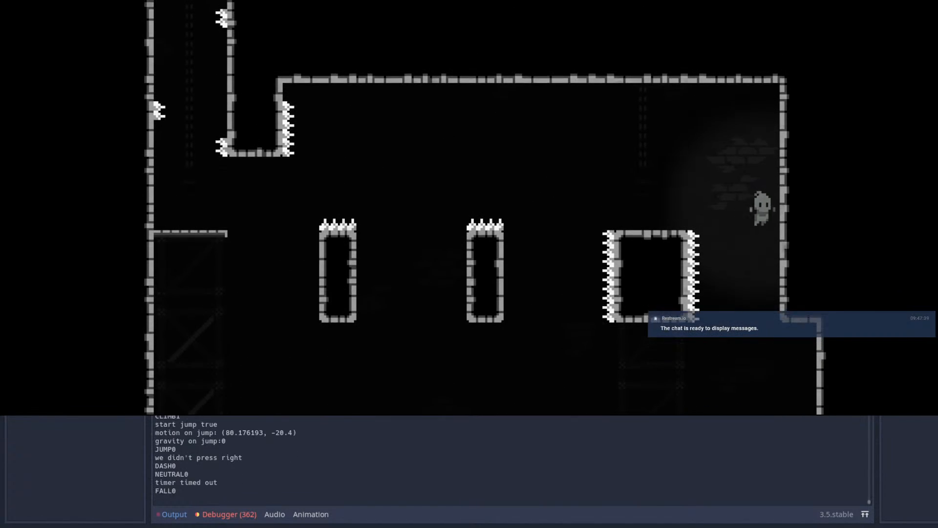
key("space")
key("Left")
key("space")
key("space")
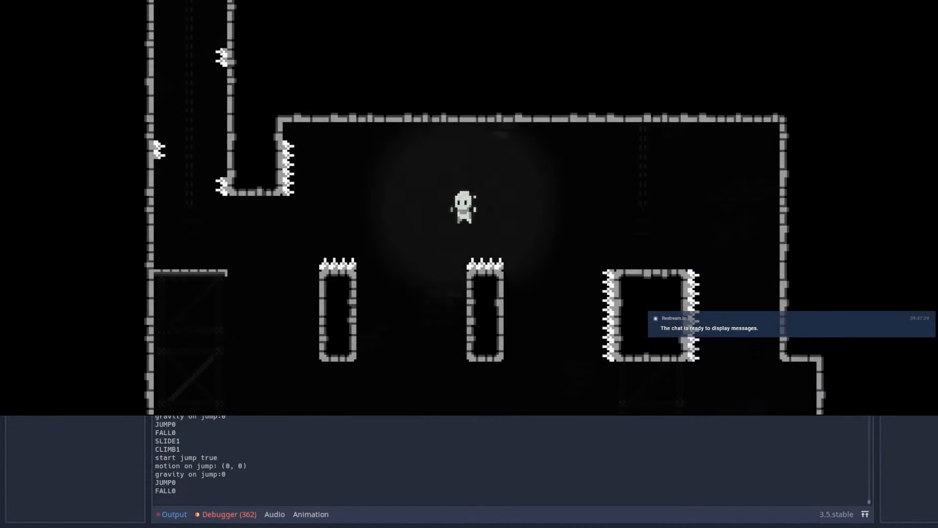
key("Right")
key("space")
key("Left")
key("space")
key("Right")
key("space")
key("Left")
key("Right")
Step: Test the return route by wall-jumping rightward across the spike-topped pillars and over the spike-sided block
key("space")
key("space")
key("space")
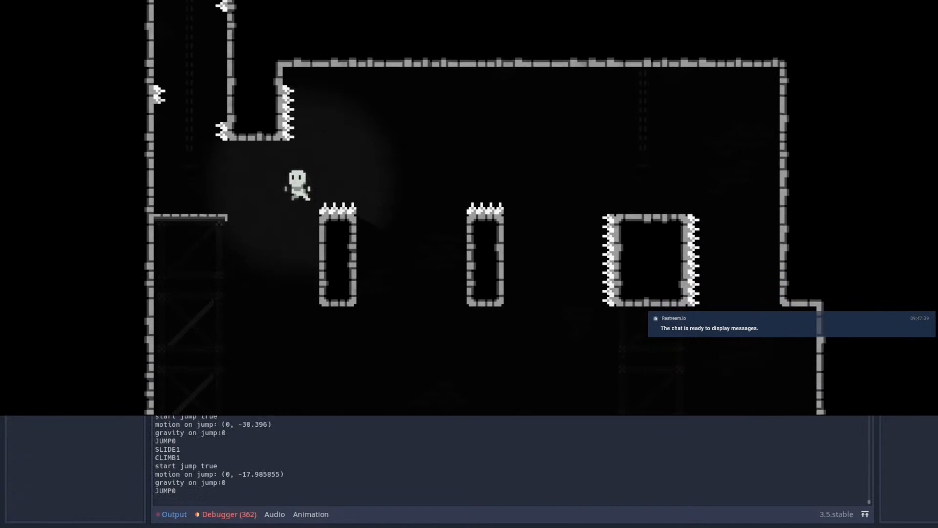
key("Right")
key("Left")
key("space")
key("Right")
key("space")
key("space")
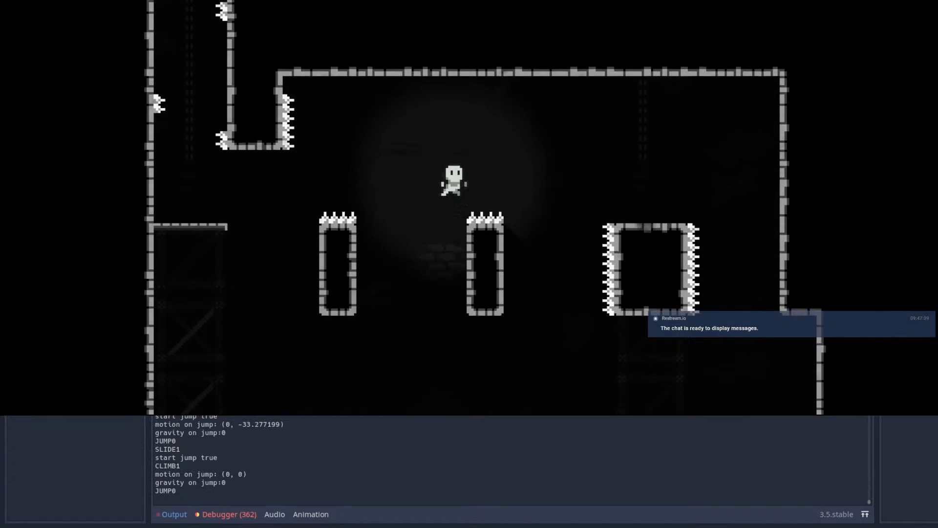
key("Left")
key("space")
key("Right")
key("space")
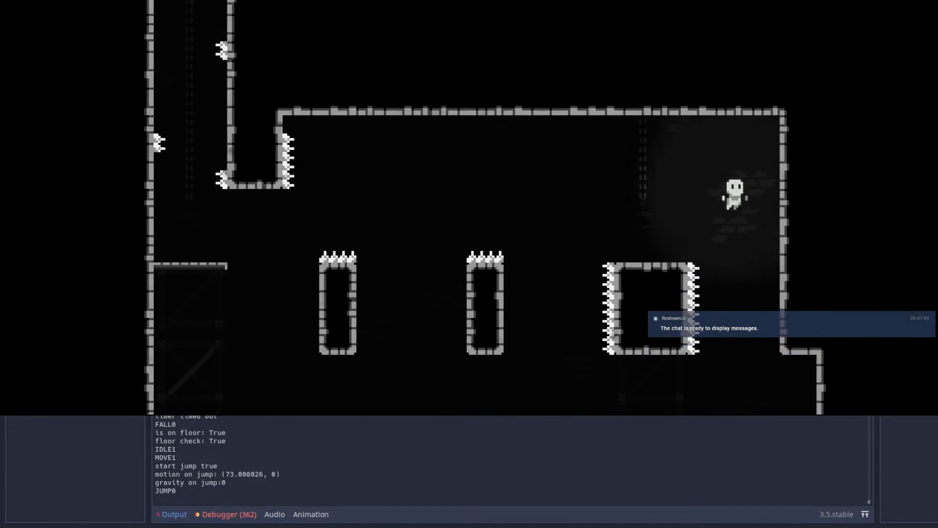
Step: Drop down the shaft to the far-right ledge and close the running game
key("Right")
key("Left")
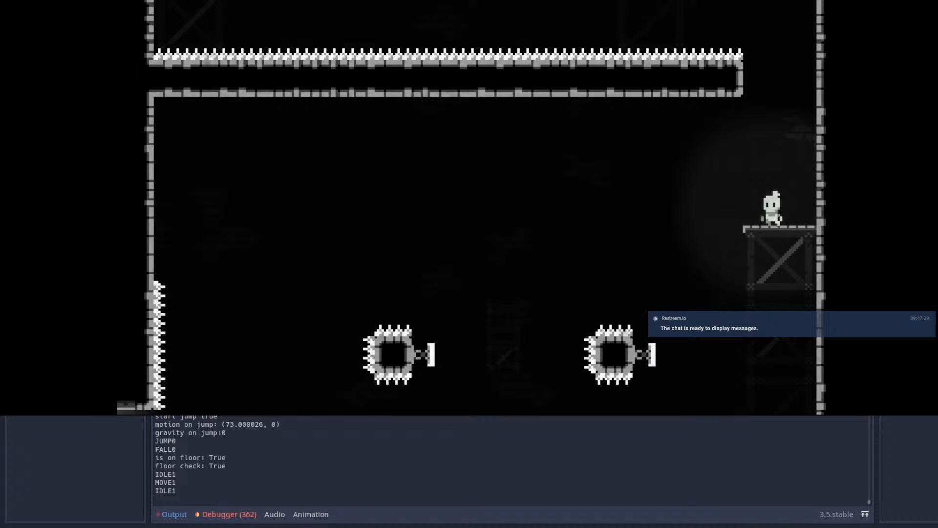
left_click(851, 1)
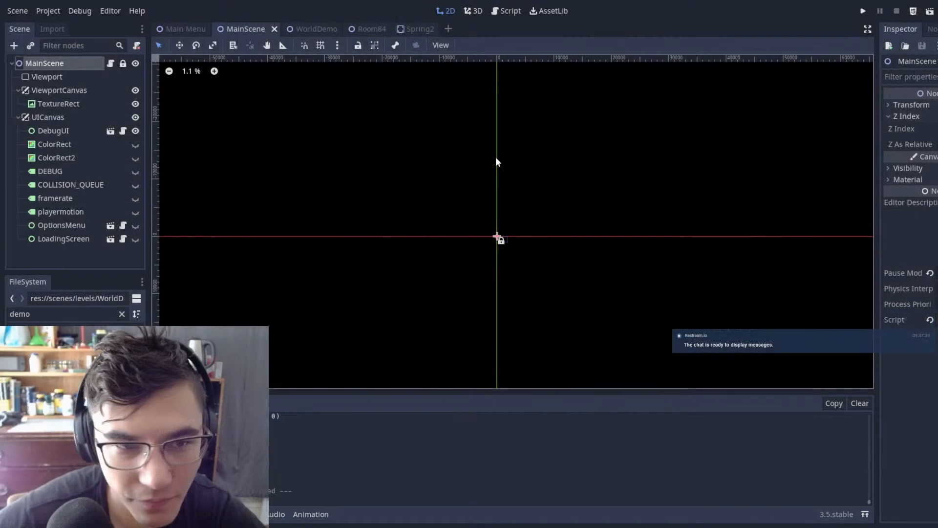
Step: Duplicate a downward spike from the right-hand spiked block in Room84 and move the copy up beneath the far-right wall's overhang
left_click(326, 30)
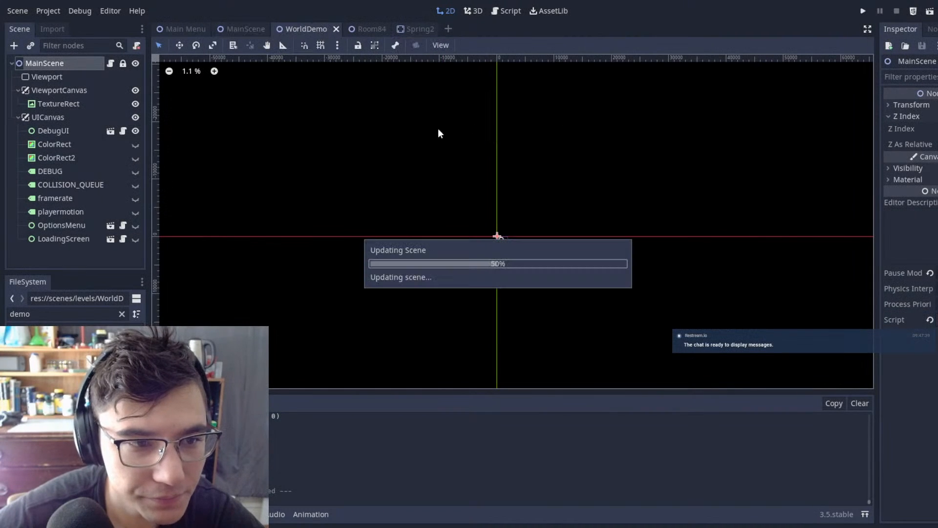
left_click(372, 29)
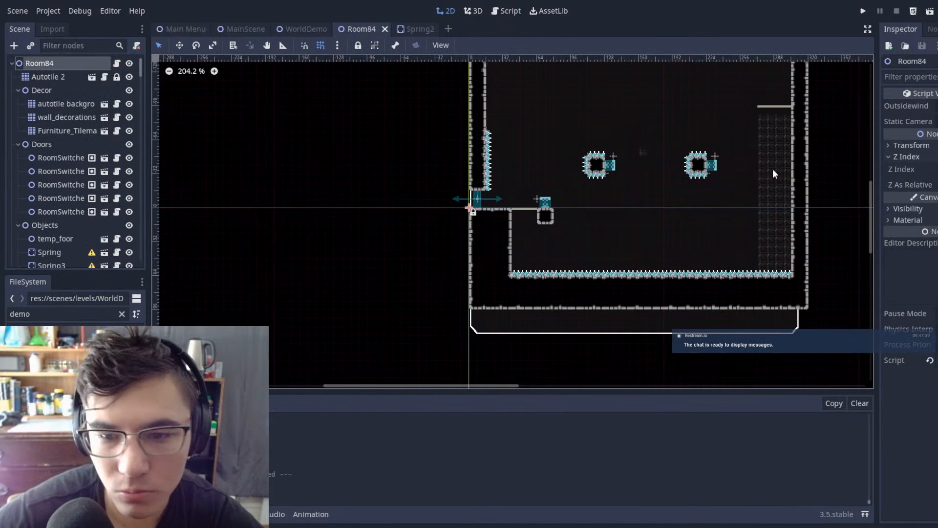
middle_click_drag(770, 171, 602, 201)
scroll(599, 201, "up", 6)
scroll(540, 190, "up", 8)
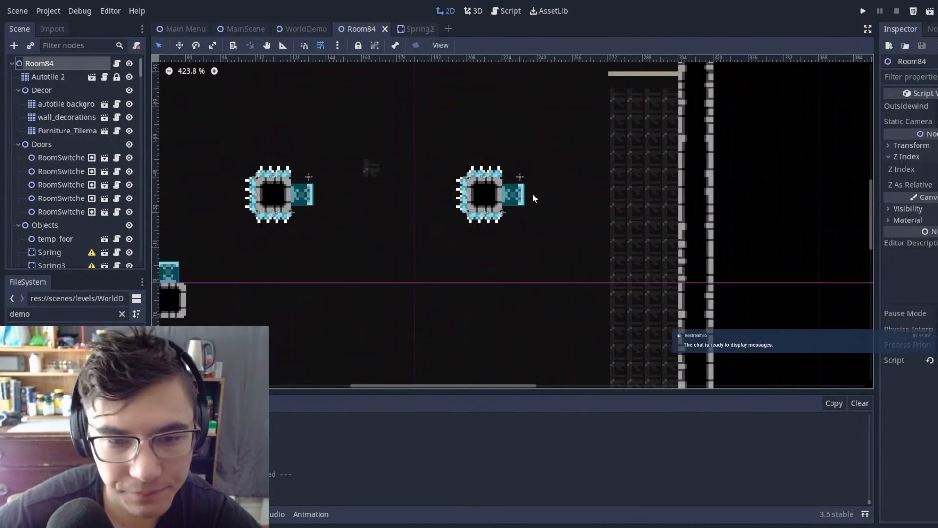
left_click(507, 210)
scroll(650, 149, "down", 6)
scroll(651, 153, "down", 1)
middle_click_drag(651, 153, 567, 263)
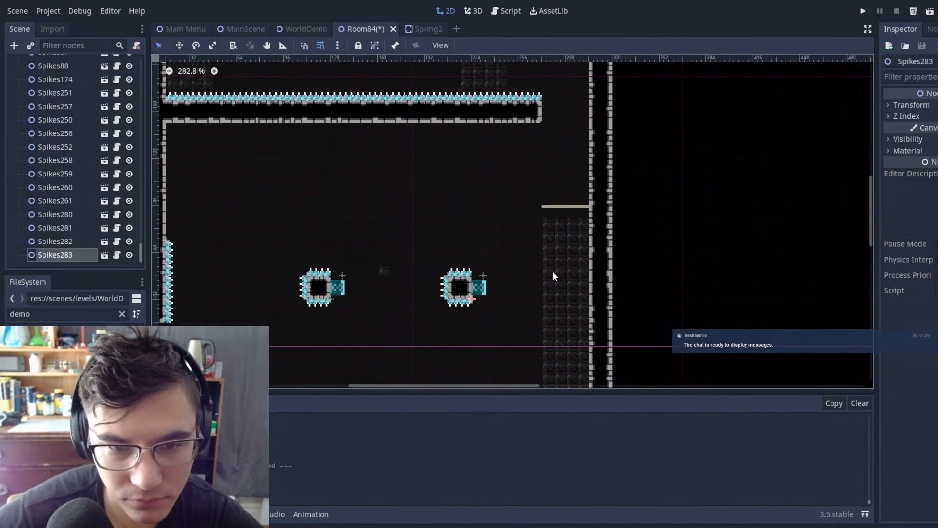
middle_click_drag(626, 81, 569, 241)
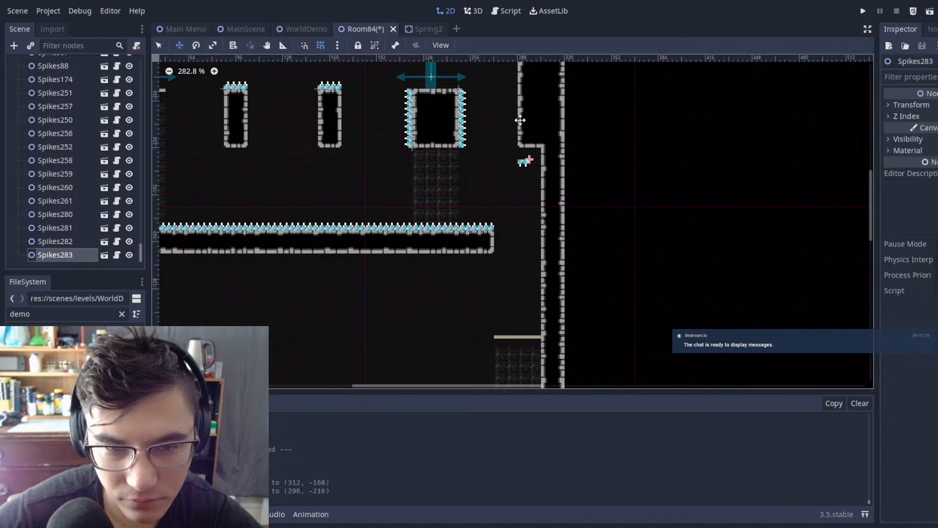
Step: Line the overhang's underside with the spike at (304, -224) and a second copy at (296, -224), and save Room84
scroll(520, 122, "up", 10)
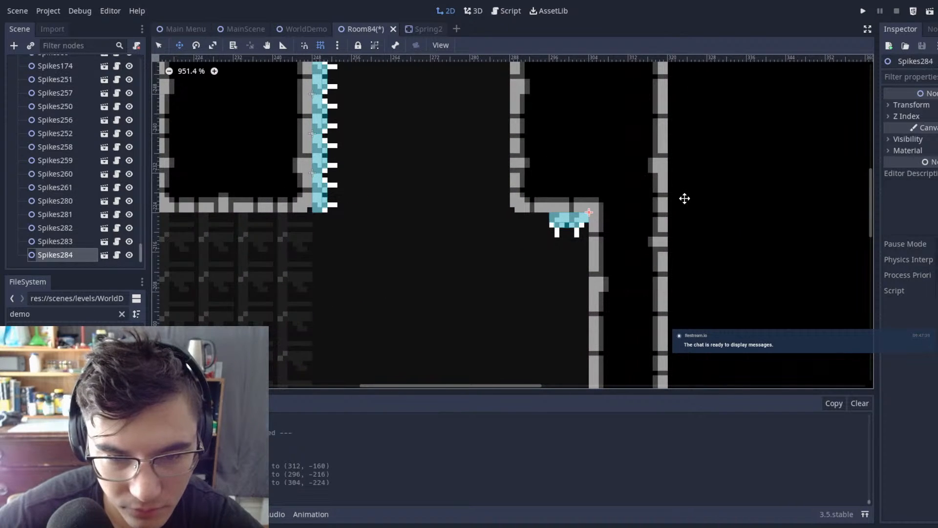
left_click(691, 171)
scroll(601, 264, "down", 7)
middle_click_drag(620, 264, 673, 273)
key("ctrl+s")
Step: Delete the spikes on top of the two narrow pillars beside the spike-sided block
middle_click_drag(504, 112, 603, 169)
scroll(574, 135, "down", 5)
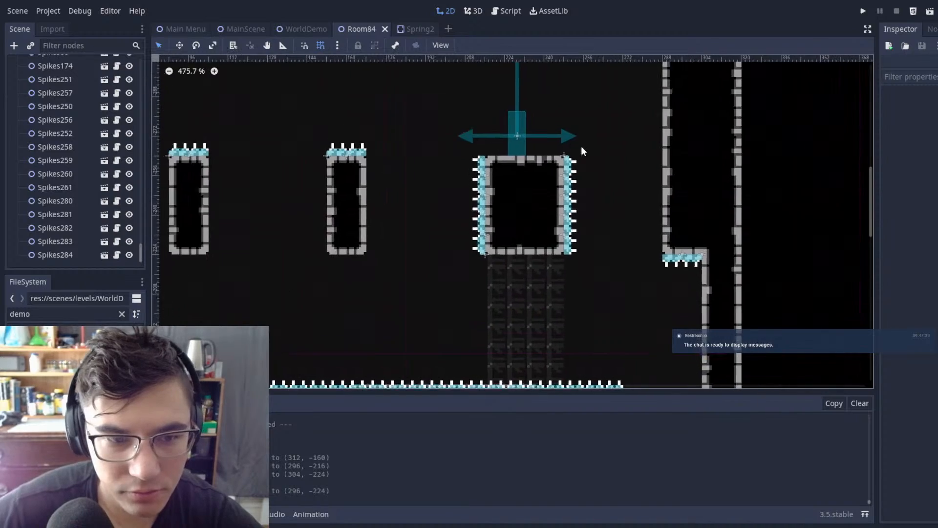
middle_click_drag(568, 136, 732, 128)
middle_click_drag(455, 107, 559, 157)
scroll(521, 190, "down", 8)
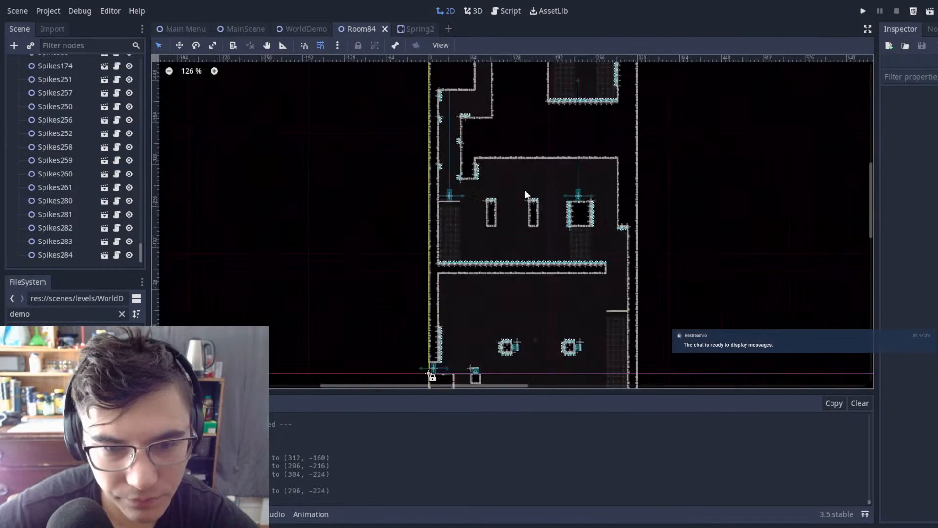
scroll(535, 192, "up", 2)
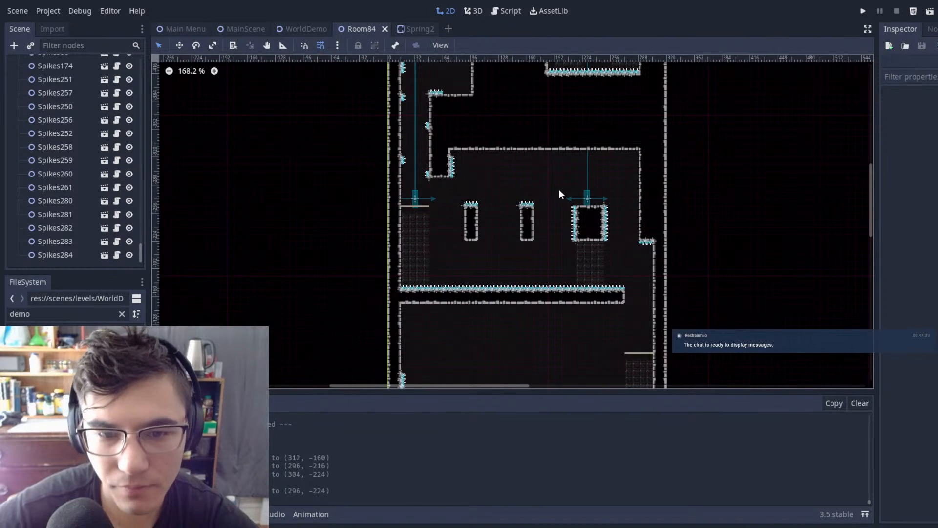
scroll(492, 191, "up", 1)
scroll(492, 191, "down", 1)
scroll(601, 207, "up", 4)
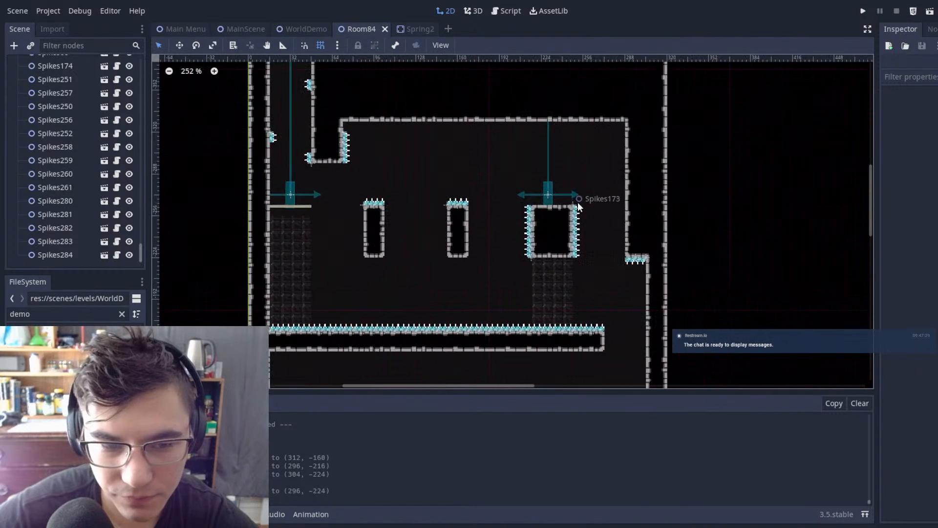
left_click_drag(340, 175, 508, 242)
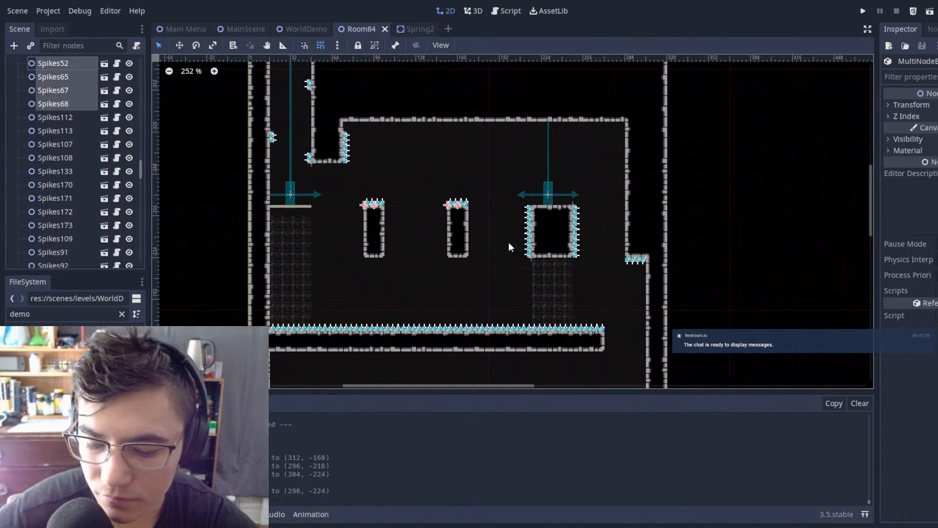
key("Delete")
left_click(470, 272)
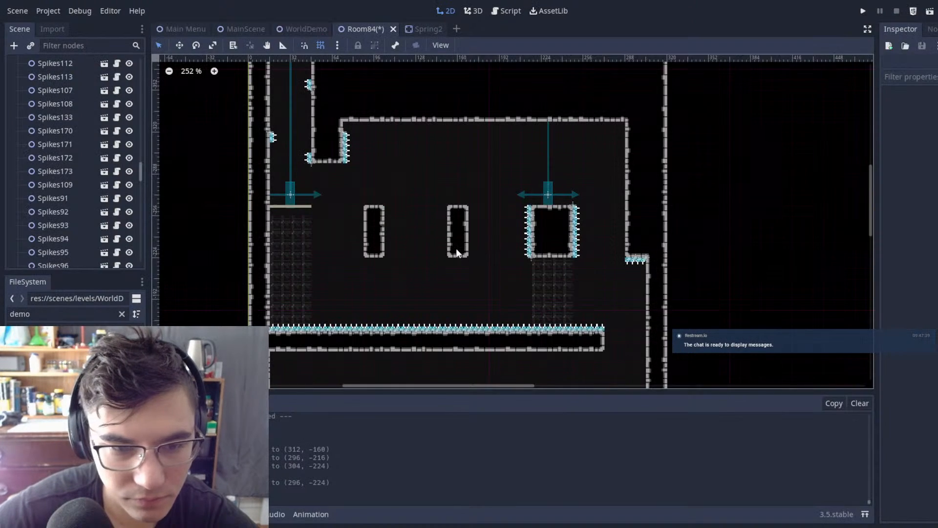
Step: Erase both narrow pillars from the Autotile 2 tilemap and choose the autotile 3.png 5 tile for painting
scroll(88, 89, "up", 10)
left_click(74, 77)
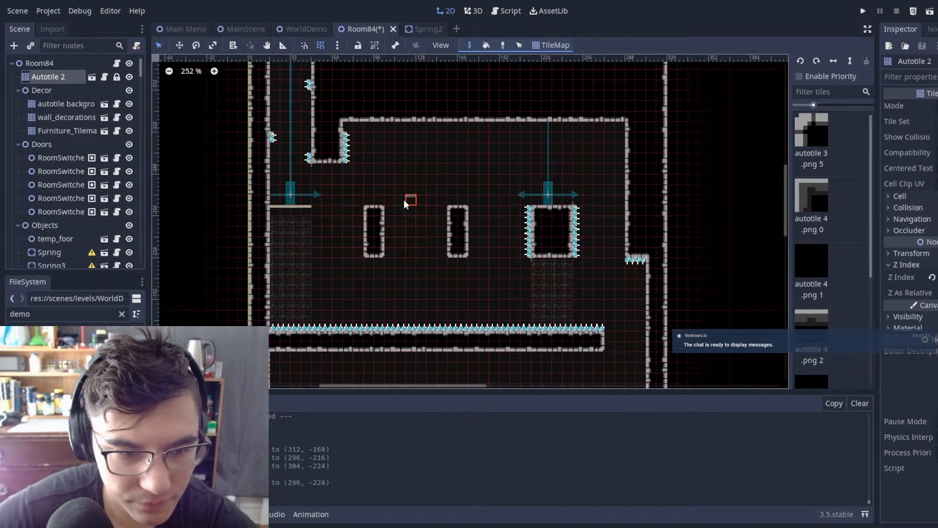
scroll(367, 195, "down", 8)
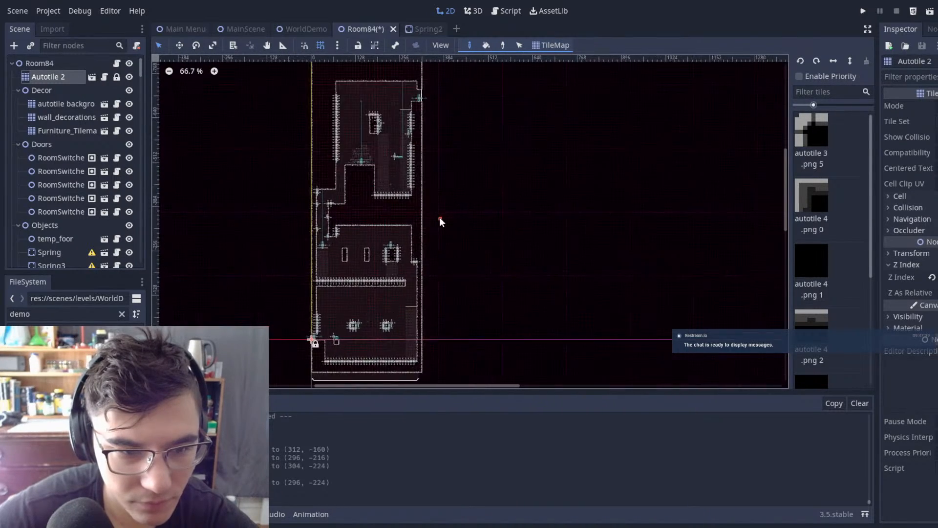
scroll(439, 217, "up", 9)
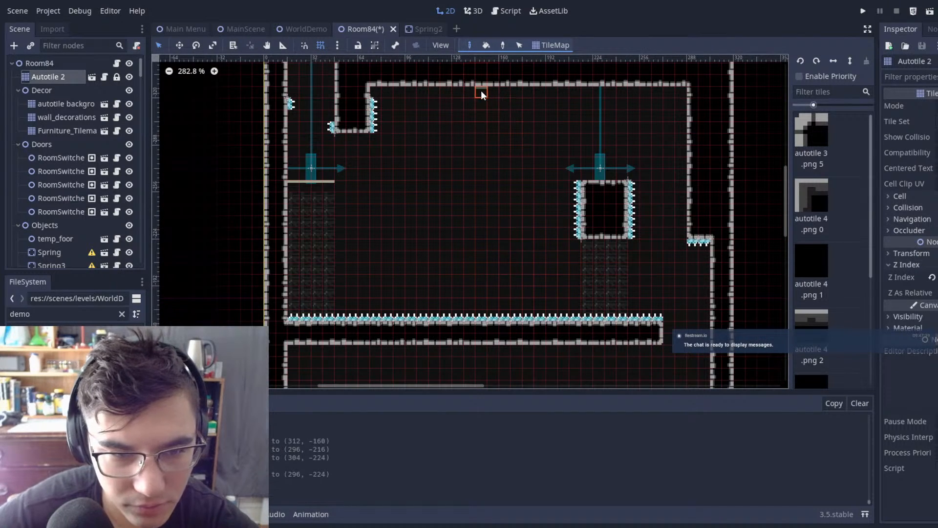
left_click(796, 127)
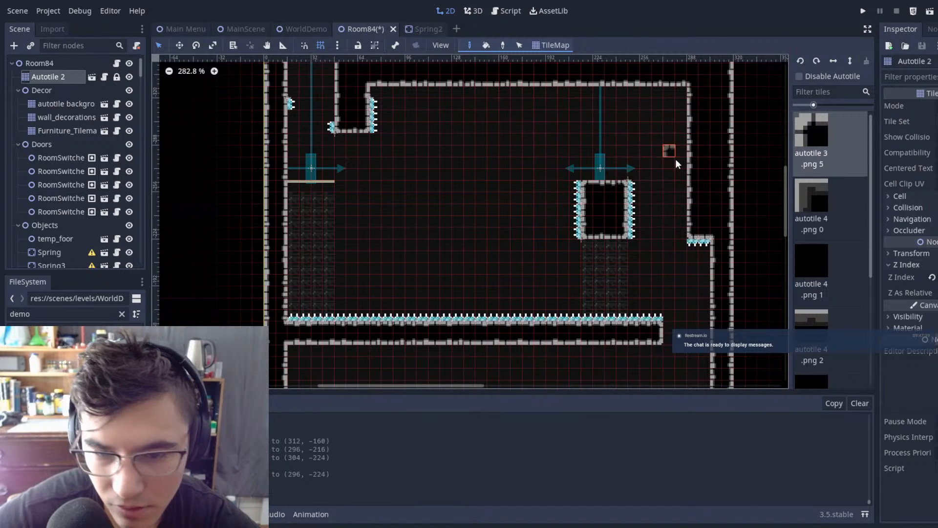
Step: Examine the emptied space between the left platform and the spike-sided block for a new obstacle's placement
scroll(682, 169, "down", 7)
middle_click_drag(680, 172, 735, 178)
scroll(716, 181, "up", 8)
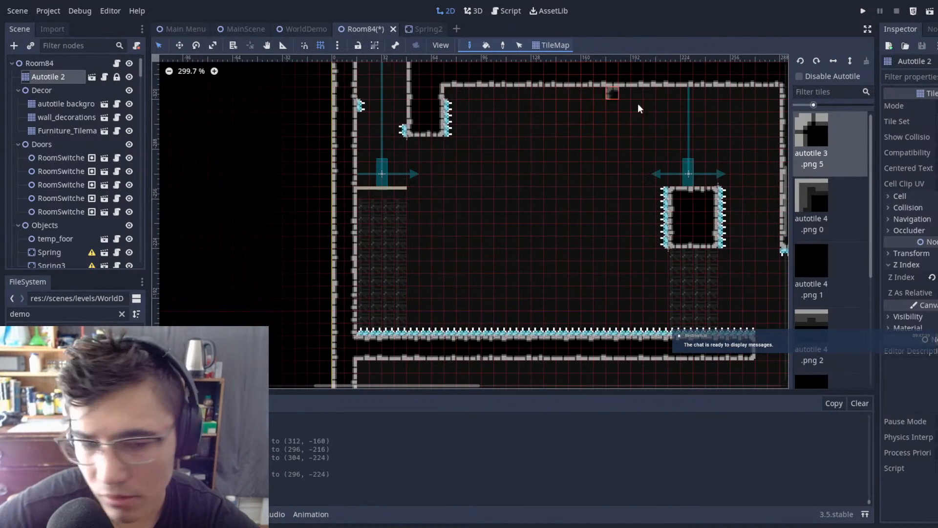
scroll(645, 146, "down", 6)
scroll(613, 135, "up", 6)
scroll(612, 133, "down", 1)
middle_click_drag(614, 133, 545, 142)
scroll(525, 116, "up", 1)
scroll(533, 119, "down", 1)
scroll(543, 142, "up", 7)
scroll(504, 120, "down", 1)
middle_click_drag(501, 120, 532, 215)
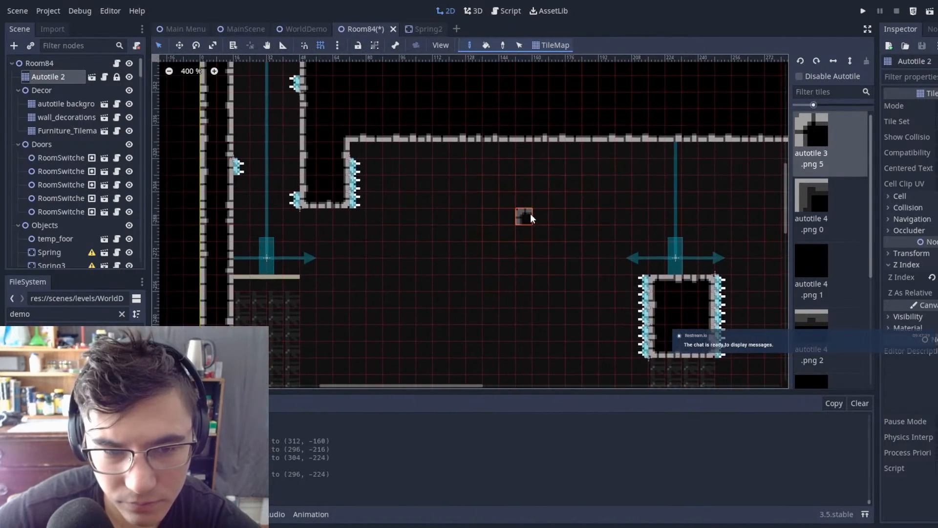
Step: Paint a two-tile-wide column hanging four tiles from the ceiling and a matching pillar rising from the spiked floor below it
middle_click_drag(611, 177, 643, 118)
scroll(643, 118, "down", 5)
scroll(639, 114, "up", 4)
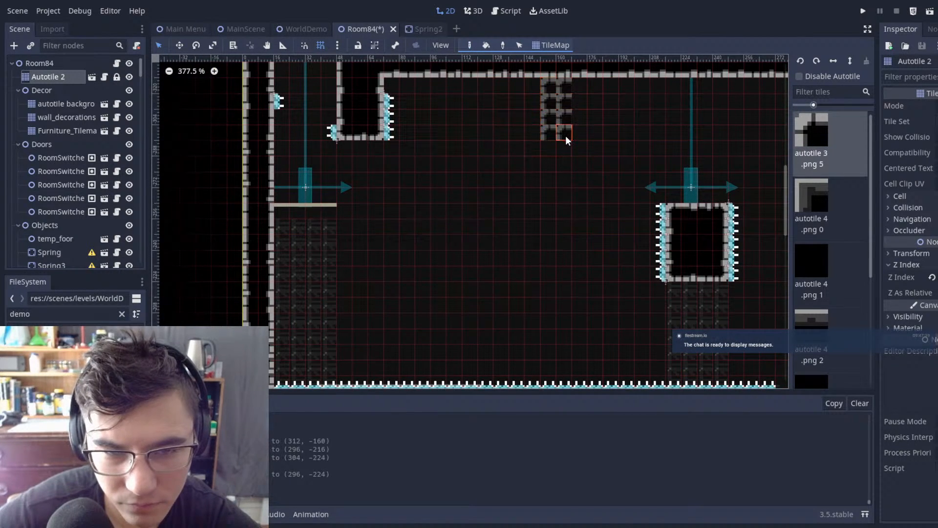
left_click_drag(565, 136, 566, 135)
left_click_drag(547, 197, 565, 354)
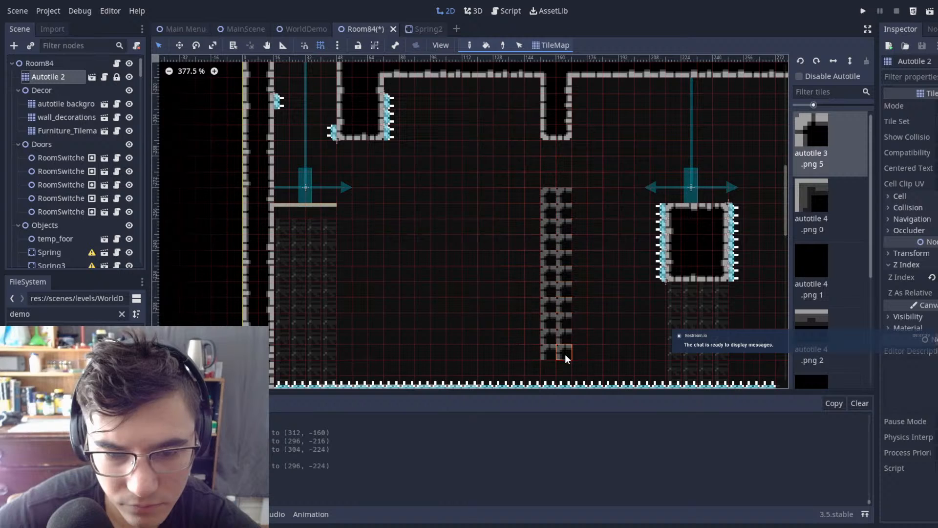
left_click_drag(572, 391, 571, 388)
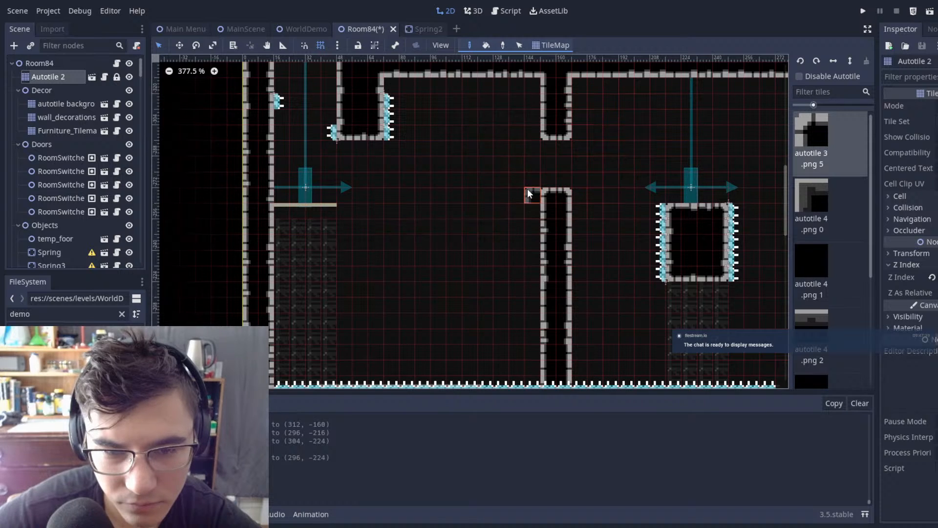
Step: Widen the gap by trimming one tile off the hanging column and three off the floor pillar, and save Room84
mouse_move(571, 198)
right_mouse_down()
mouse_move(547, 198)
mouse_move(547, 212)
right_mouse_up()
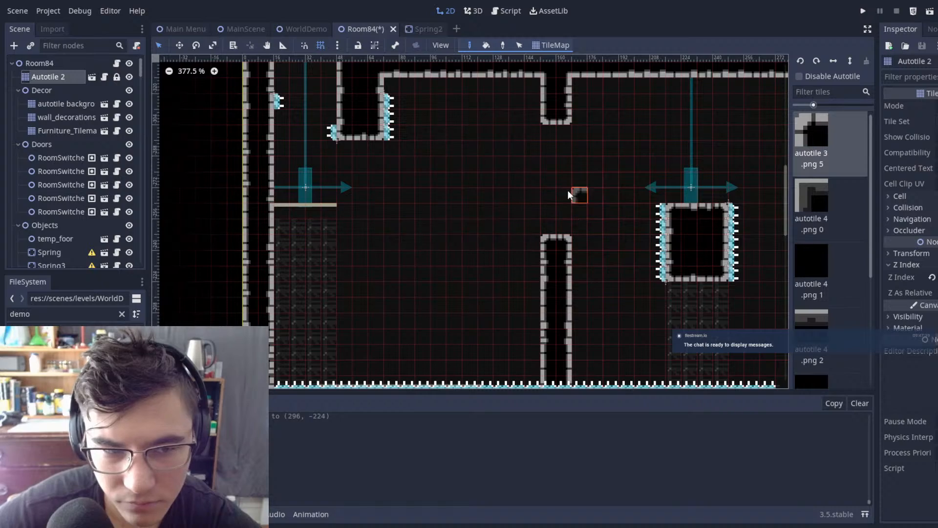
scroll(627, 146, "down", 7)
middle_click_drag(639, 142, 609, 153)
scroll(609, 152, "up", 5)
scroll(564, 241, "down", 2)
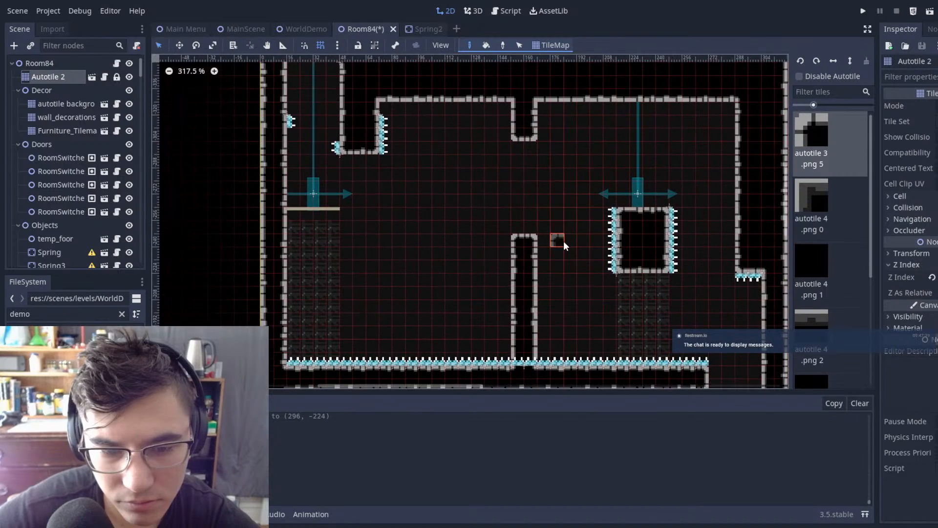
scroll(550, 268, "down", 1)
middle_click_drag(596, 194, 614, 165)
scroll(530, 183, "up", 4)
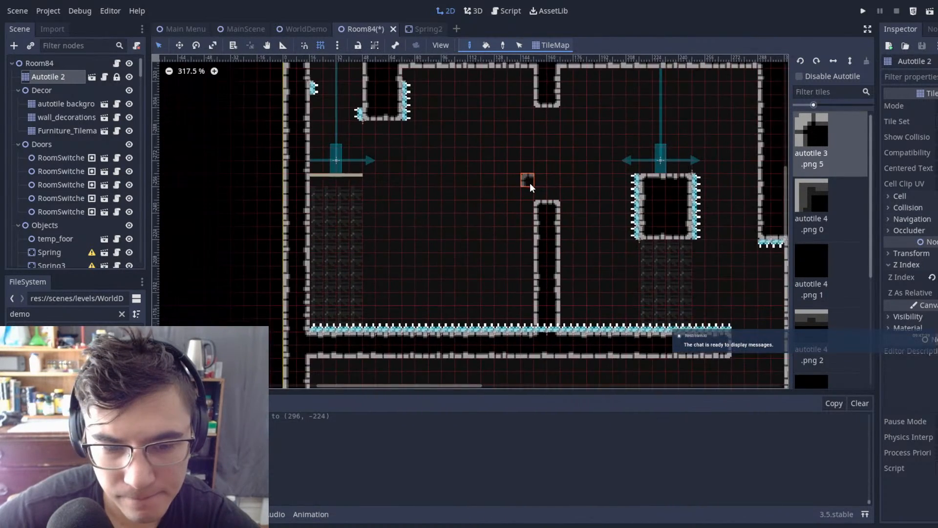
key("ctrl+s")
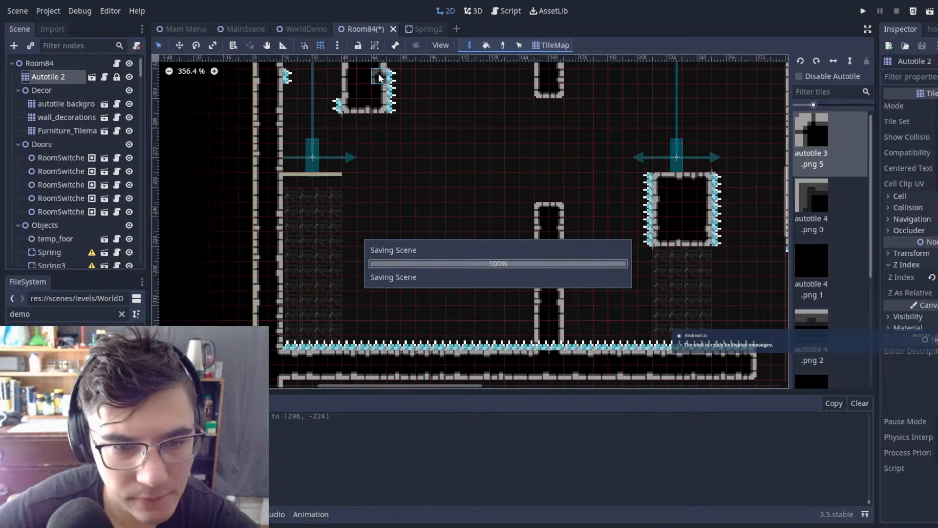
Step: In WorldDemo, move the Player to (1768, -369), above the spring on the spike-sided block
left_click(306, 30)
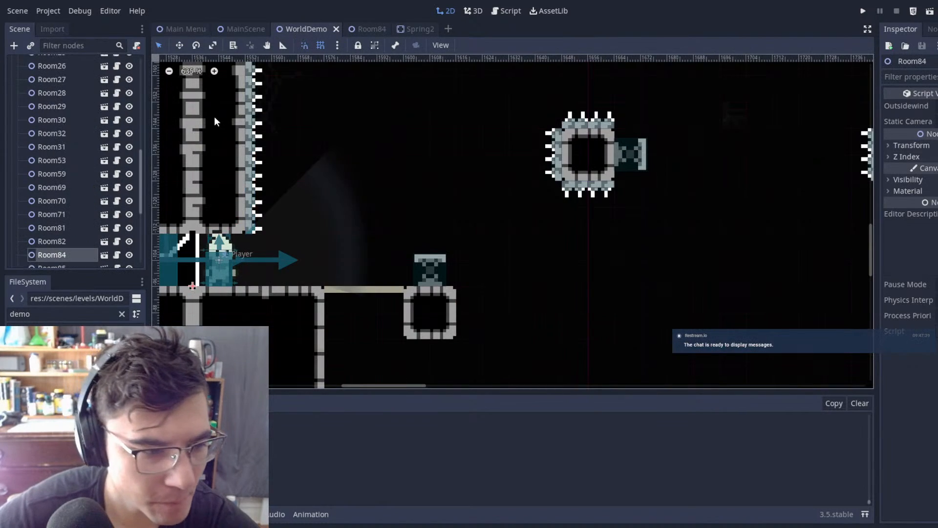
scroll(98, 217, "down", 4)
scroll(68, 230, "up", 1)
left_click(57, 241)
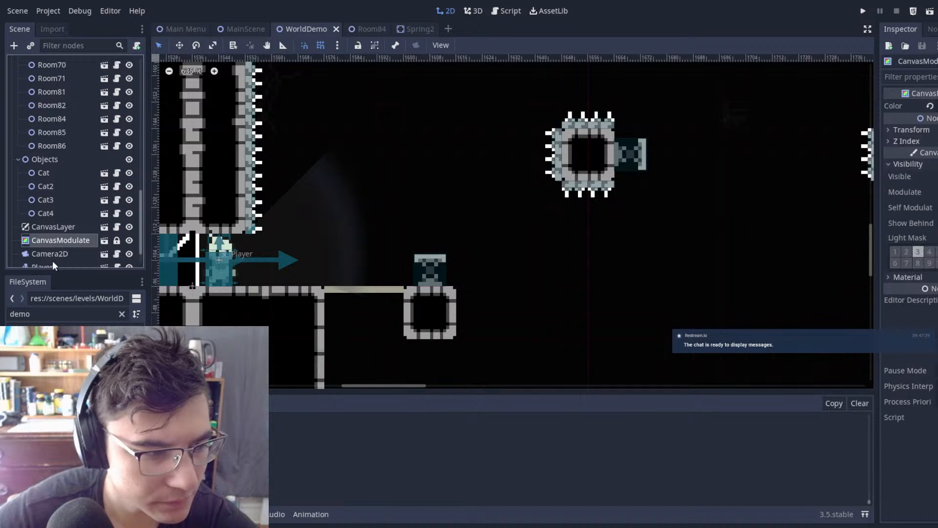
left_click(50, 263)
scroll(482, 250, "down", 19)
key("w")
left_click_drag(493, 215, 641, 44)
middle_click_drag(631, 88, 553, 352)
left_click_drag(581, 259, 644, 115)
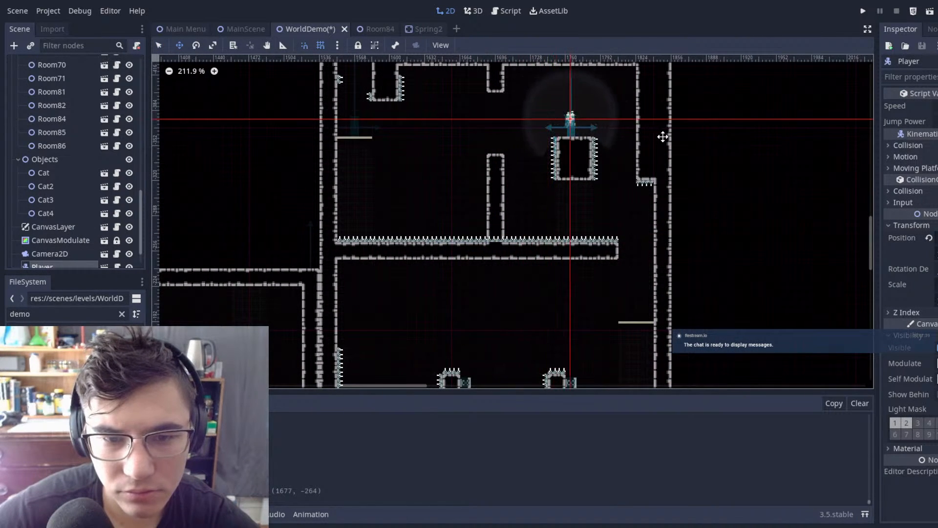
Step: In Room84, narrow the gap by extending the hanging column two tiles down and the floor pillar one tile up
left_click(373, 25)
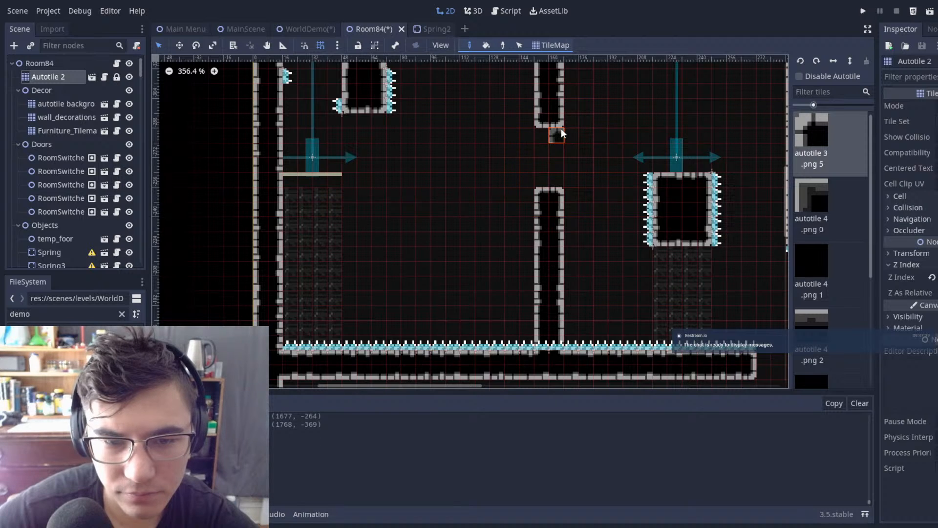
scroll(561, 128, "up", 5)
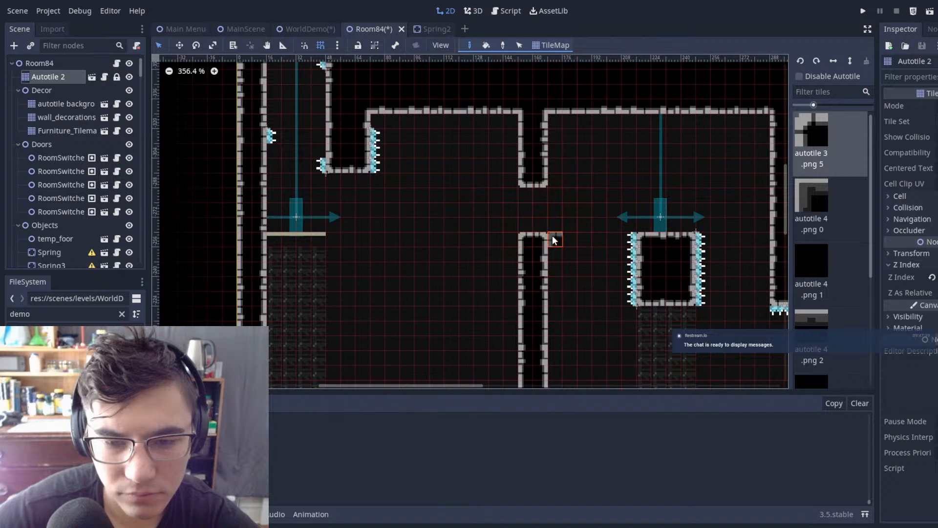
middle_click_drag(538, 235, 492, 142)
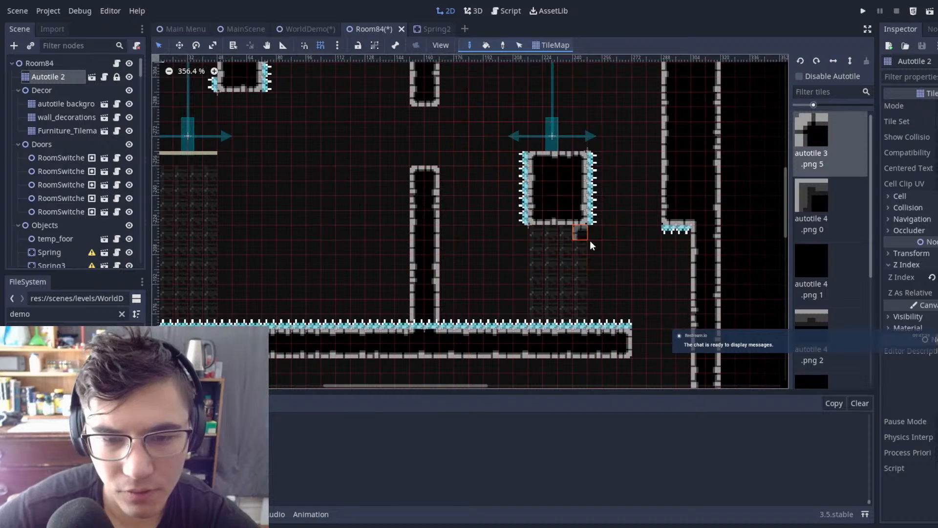
scroll(587, 238, "down", 5)
scroll(591, 242, "up", 5)
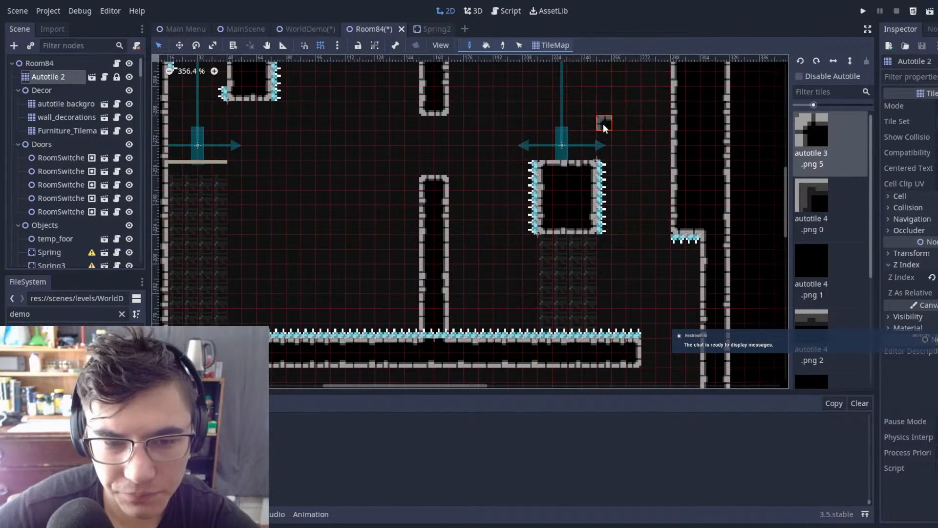
scroll(591, 156, "up", 2)
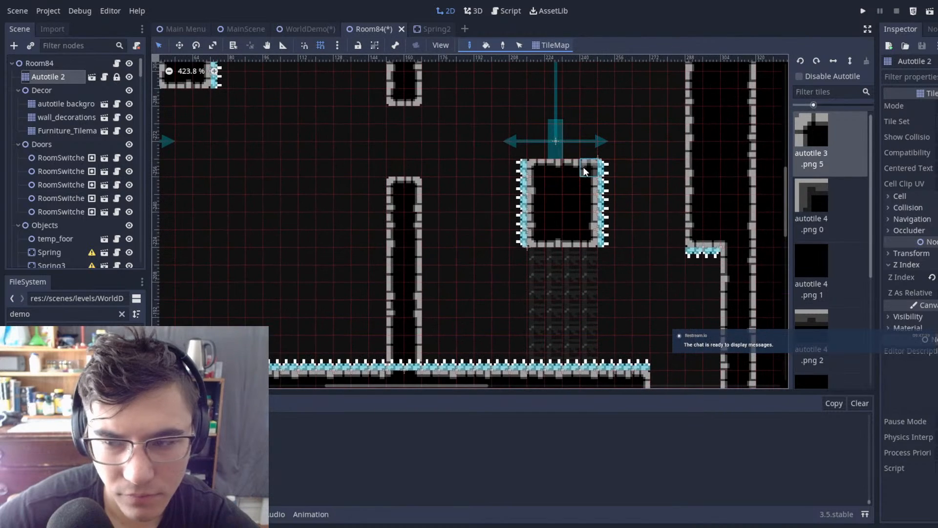
scroll(586, 167, "up", 1)
mouse_move(596, 238)
right_mouse_down()
mouse_move(626, 230)
mouse_move(638, 209)
right_mouse_up()
left_click(532, 166)
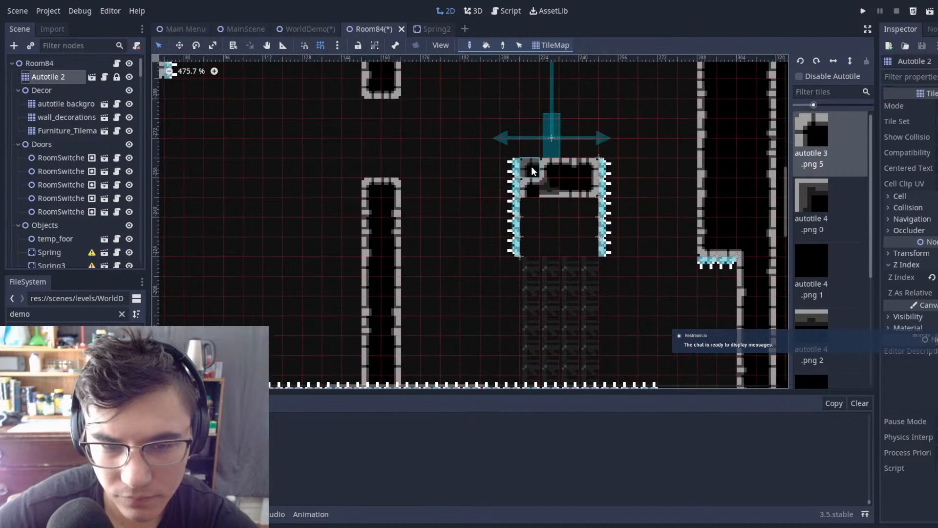
key("ctrl+z")
key("ctrl+z")
key("ctrl+z")
key("ctrl+z")
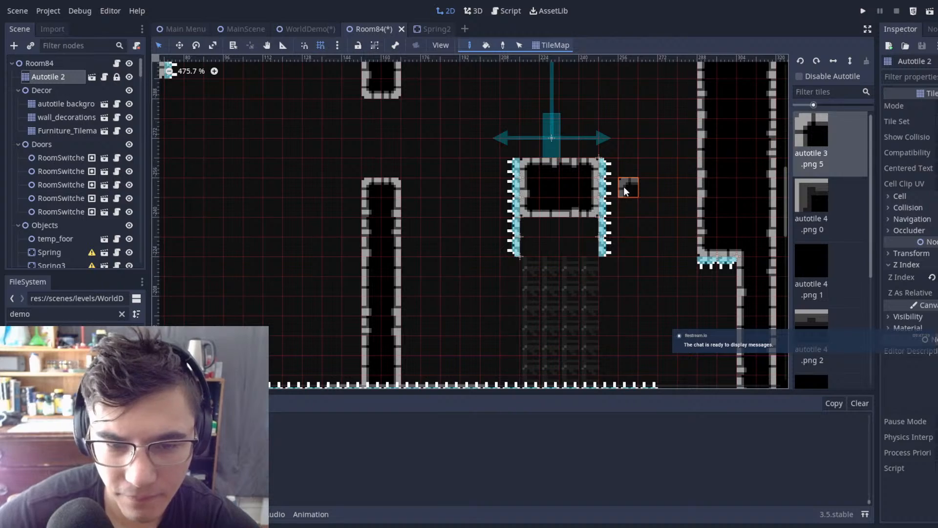
Step: Save Room84 with the narrowed gap between the hanging column and the floor pillar
mouse_move(470, 130)
middle_mouse_down()
mouse_move(599, 145)
mouse_move(458, 130)
middle_mouse_up()
key("ctrl+s")
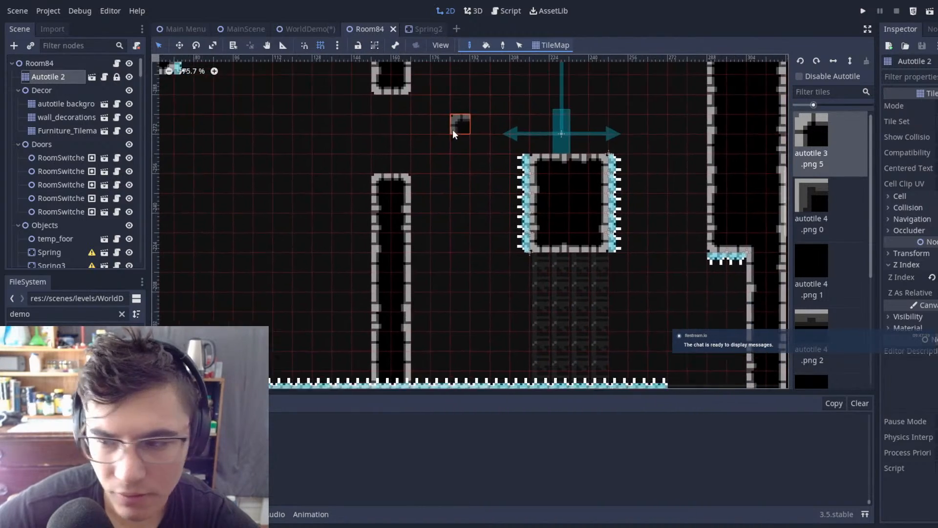
Step: Place the left-facing wall spring from the upper shaft against the floor pillar's left face, just below its top, and save Room84
scroll(440, 132, "down", 2)
middle_click_drag(351, 139, 474, 175)
scroll(479, 150, "up", 7)
scroll(503, 165, "down", 3)
scroll(349, 166, "up", 4)
scroll(435, 203, "down", 20)
middle_click_drag(458, 211, 403, 362)
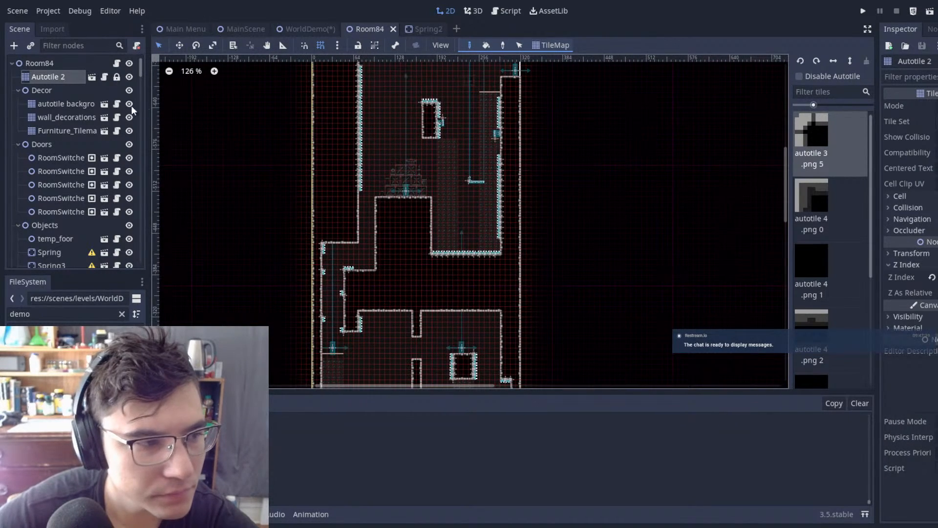
left_click(63, 64)
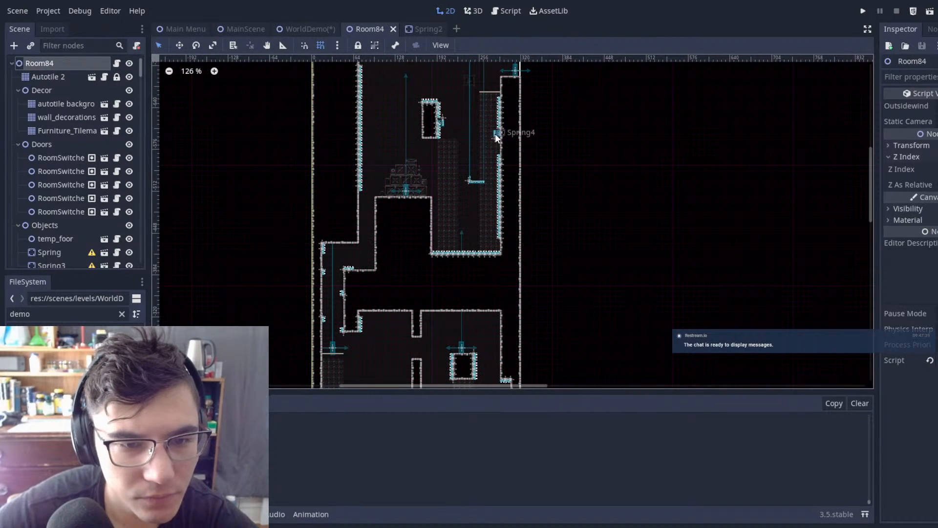
left_click(494, 134)
scroll(553, 254, "down", 1)
middle_click_drag(554, 253, 555, 95)
key("w")
left_click_drag(571, 111, 481, 240)
scroll(459, 202, "up", 20)
middle_click_drag(460, 303, 483, 154)
scroll(484, 153, "up", 3)
left_click_drag(501, 95, 535, 242)
key("q")
left_click(593, 177)
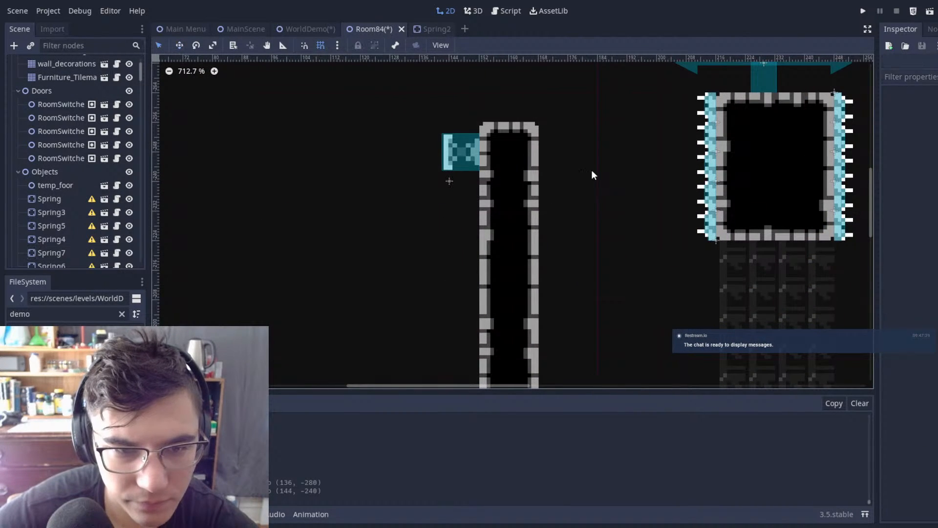
scroll(592, 172, "down", 6)
key("ctrl+s")
Step: Move the two spikes overlapping the floor pillar's base onto the pillar's top, pointing up into the gap
middle_click_drag(614, 158, 552, 75)
scroll(31, 106, "up", 3)
scroll(447, 272, "up", 1)
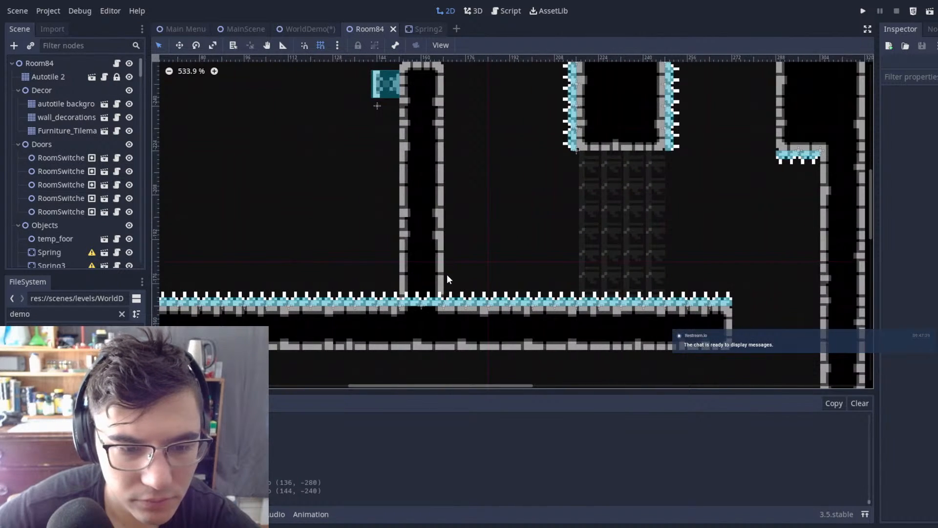
left_click(438, 303)
left_click(406, 302, "shift")
key("w")
left_click_drag(493, 268, 520, 76)
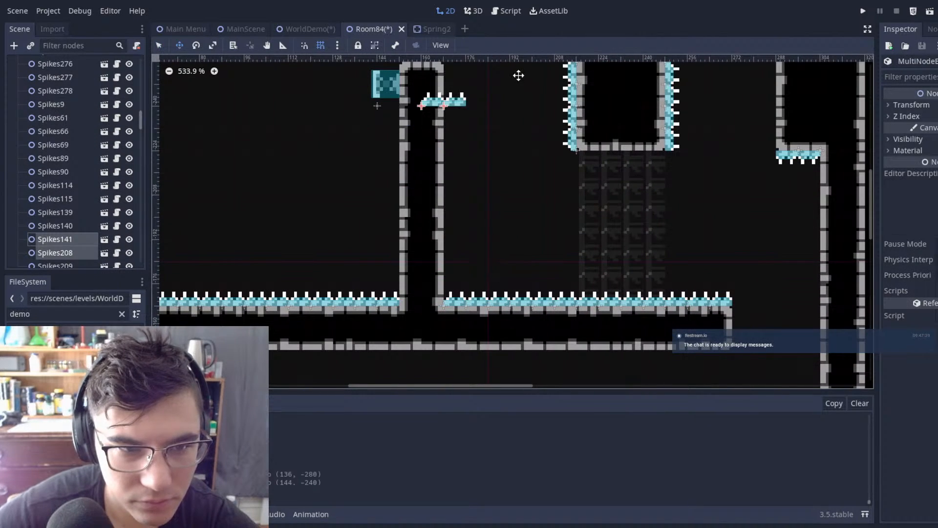
middle_click_drag(509, 105, 505, 192)
scroll(506, 193, "up", 1)
left_click_drag(505, 193, 490, 152)
scroll(471, 154, "down", 20)
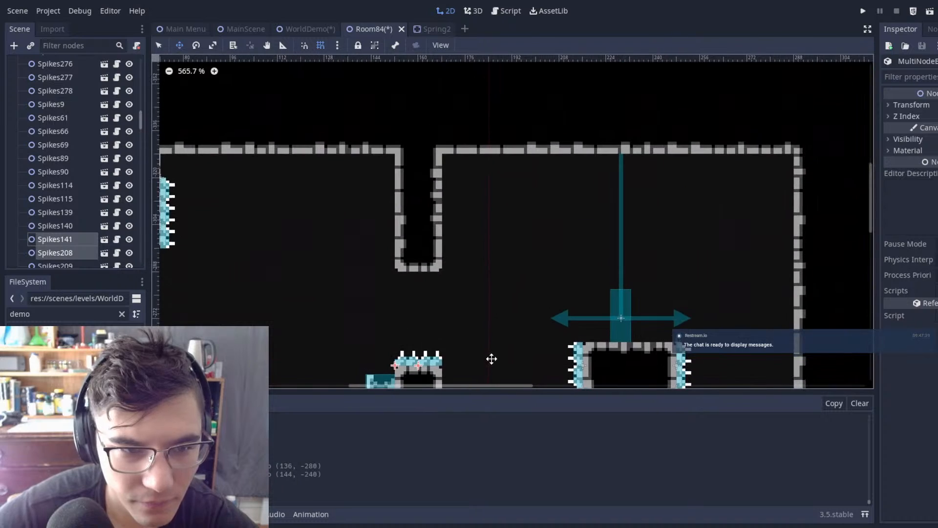
Step: Duplicate the two downward spikes under the lower floating block, place the copies beneath the hanging column, and save Room84
middle_click_drag(521, 187, 421, 223)
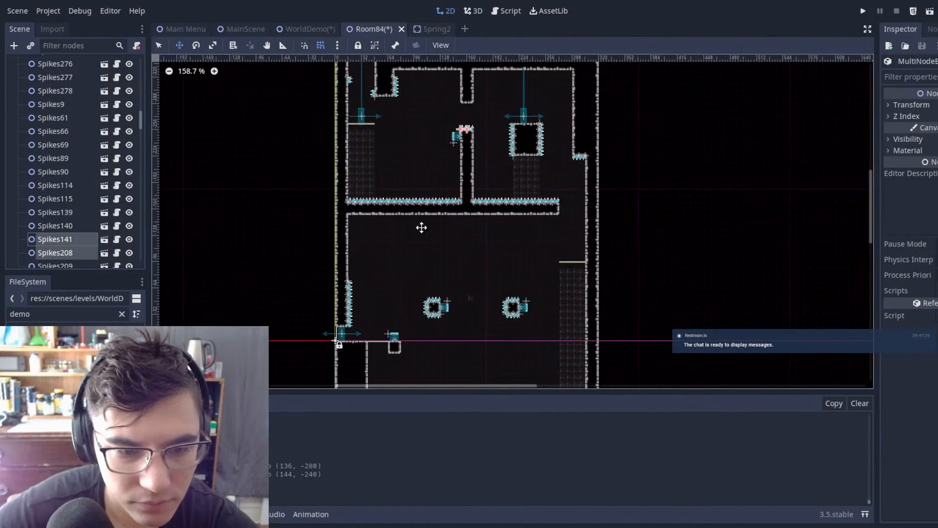
scroll(475, 218, "up", 20)
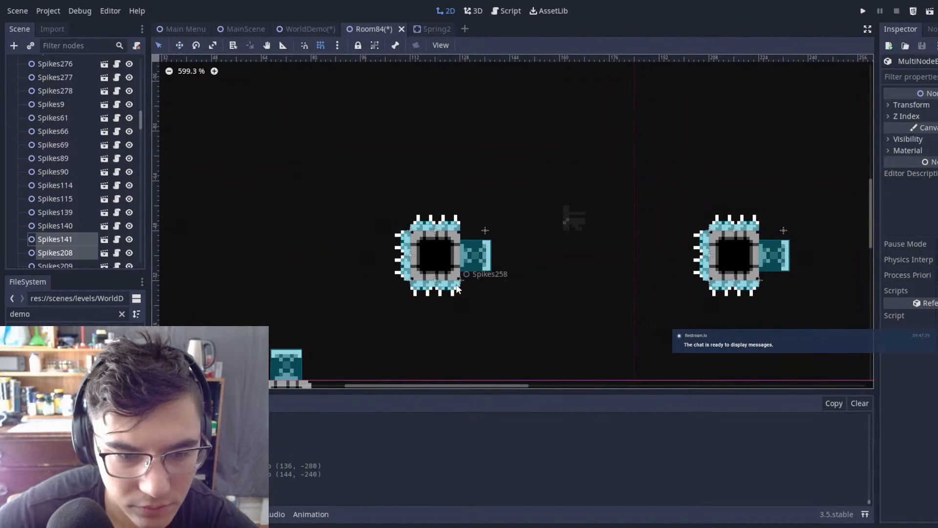
left_click(459, 288)
left_click(427, 289, "shift")
scroll(521, 242, "down", 8)
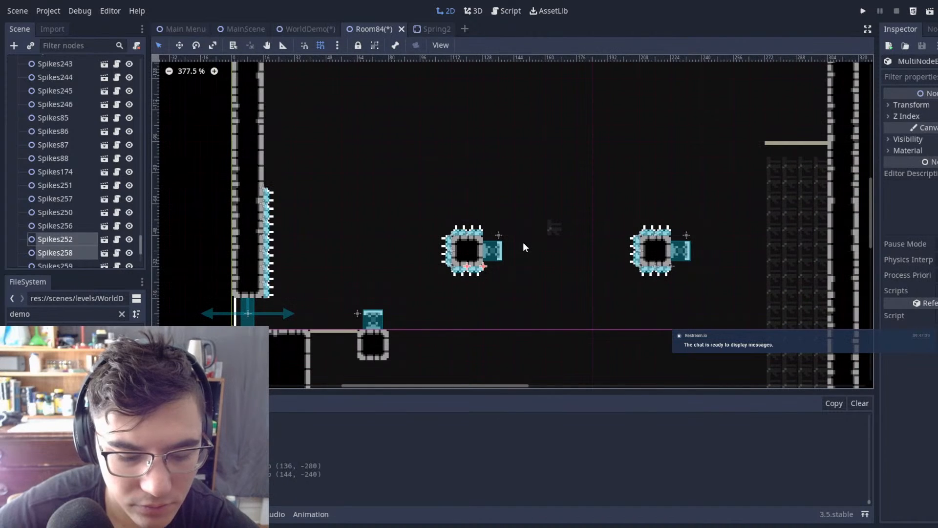
key("ctrl+d")
key("w")
left_click_drag(523, 242, 611, 137)
middle_click_drag(612, 134, 558, 332)
left_click_drag(559, 332, 564, 136)
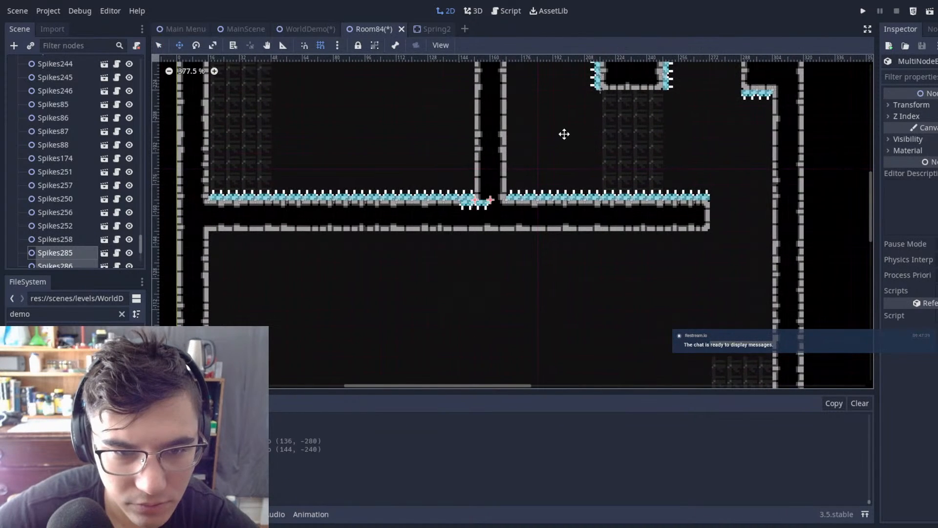
middle_click_drag(563, 136, 540, 285)
left_click(512, 114)
key("ctrl+s")
Step: Save WorldDemo and run the game, playtesting a jump and dash left from the block through the spiked gap
left_click(312, 28)
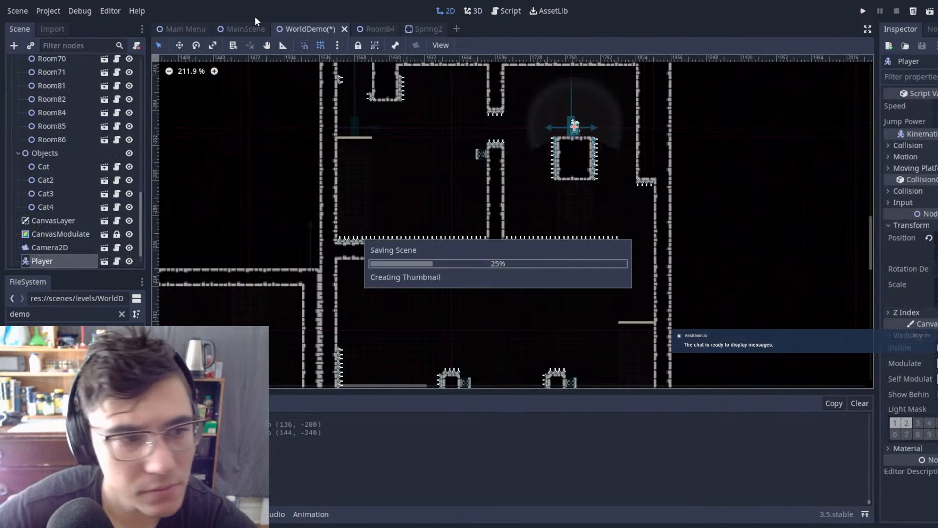
key("F6")
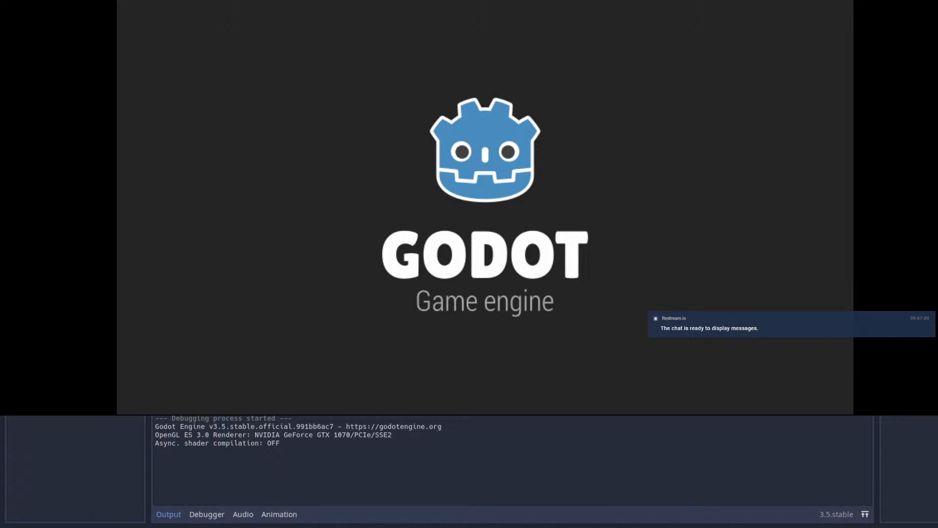
key("Left")
key("space")
key("shift")
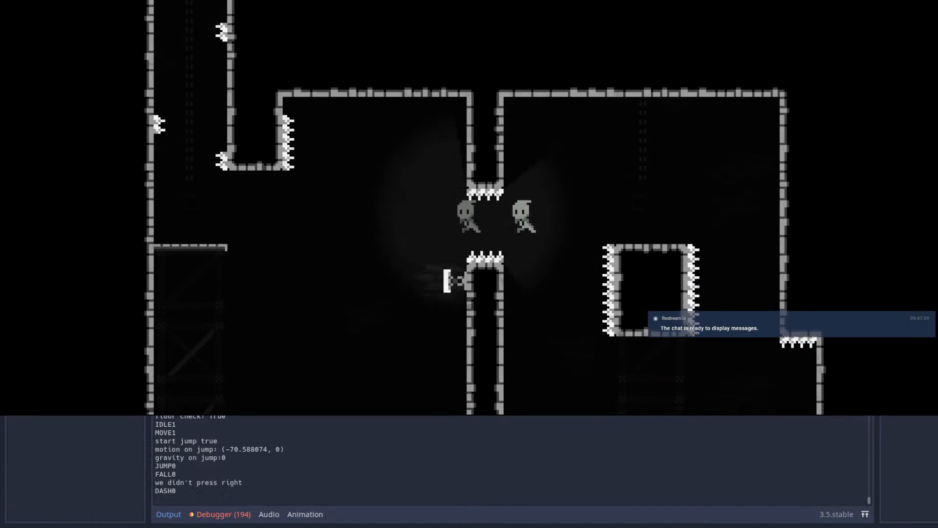
key("shift")
Step: Restart the level from the pause menu and retry the leftward jump and dash through the spiked gap
key("Escape")
key("Return")
key("Left")
key("space")
key("shift")
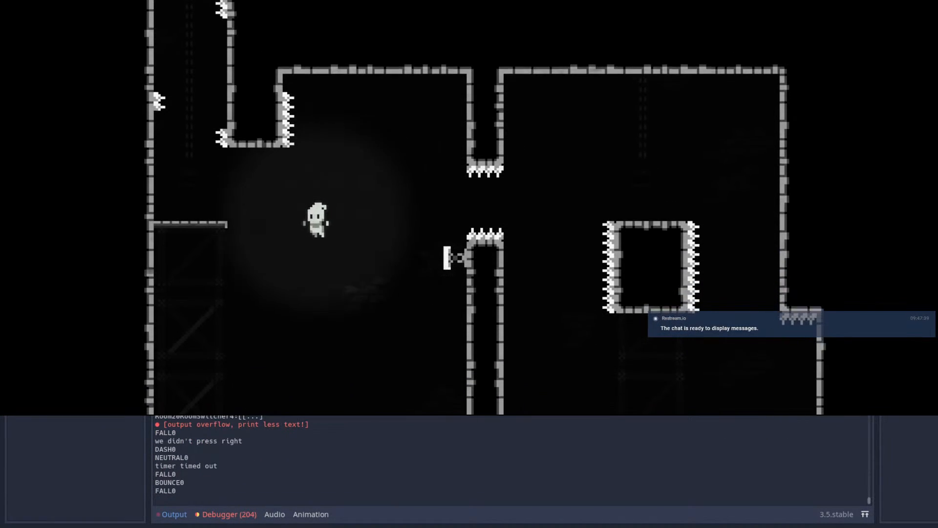
key("Right")
key("space")
Step: Restart the level once more and playtest crossing the spiked gap and dashing onward to the far-side ledge
key("Escape")
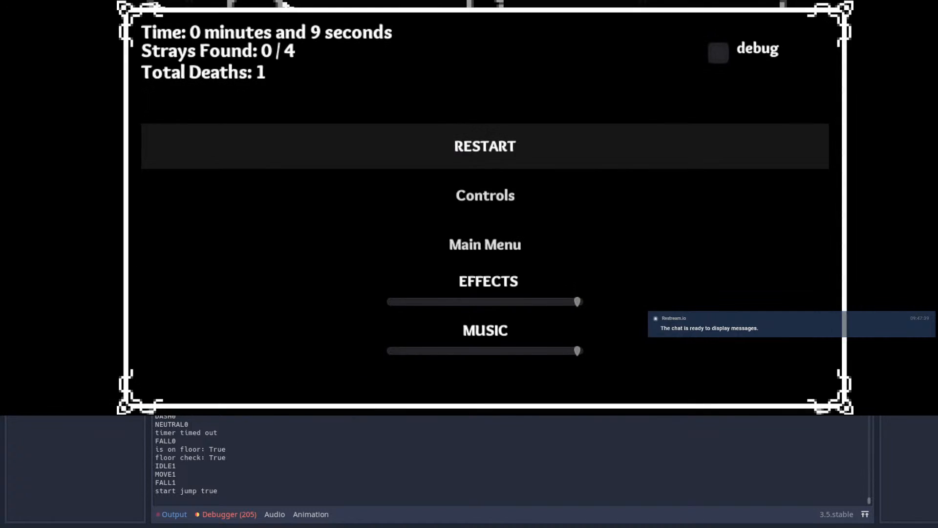
key("Return")
key("Right")
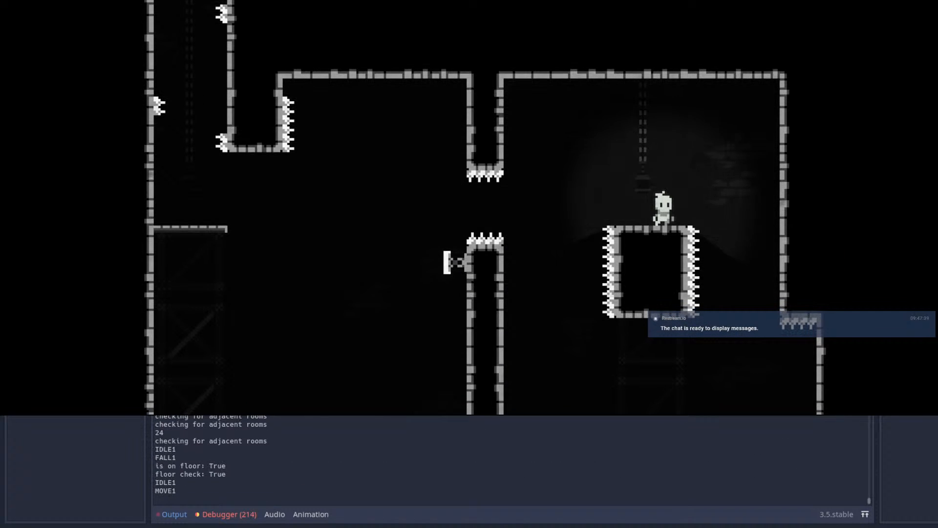
key("Left")
key("space")
key("shift")
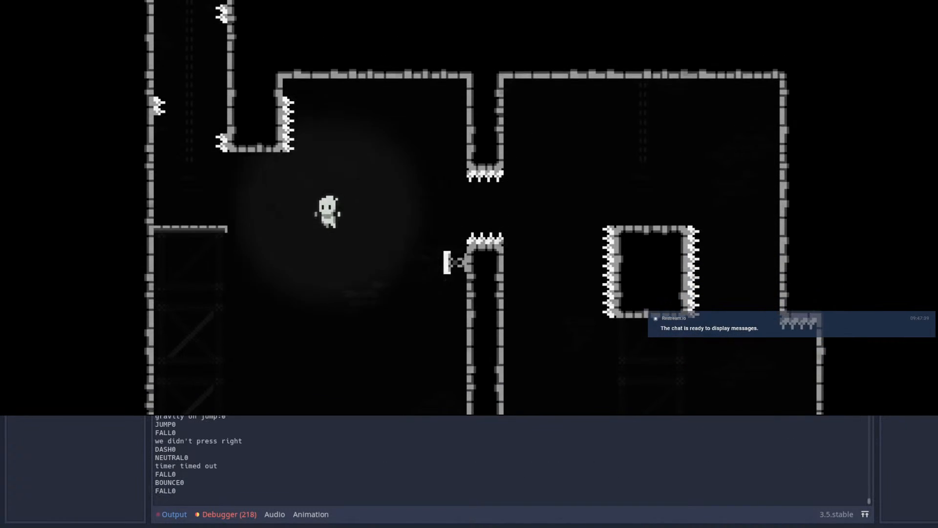
key("shift")
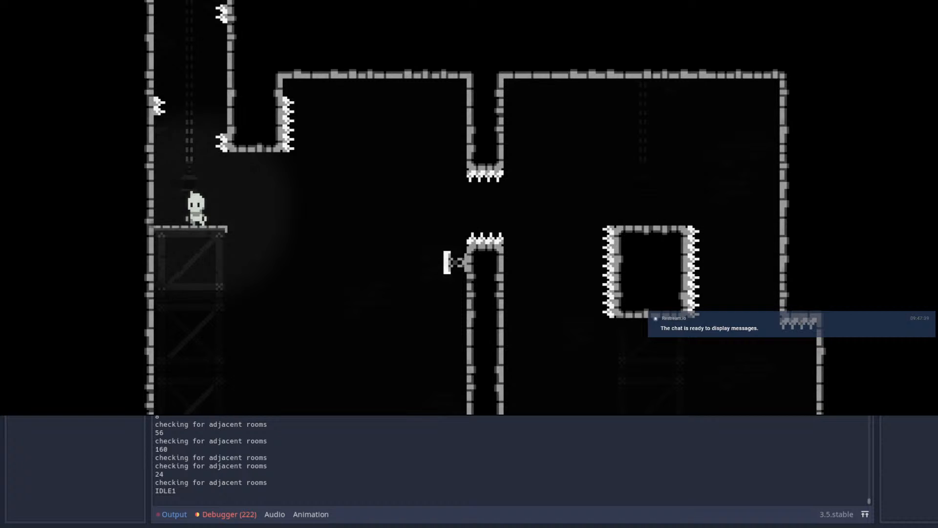
Step: Playtest repeatedly dashing right from the ledge into the pillar's side spring and dashing back toward the shaft above, and return to the Godot editor
key("Right")
key("space")
key("shift")
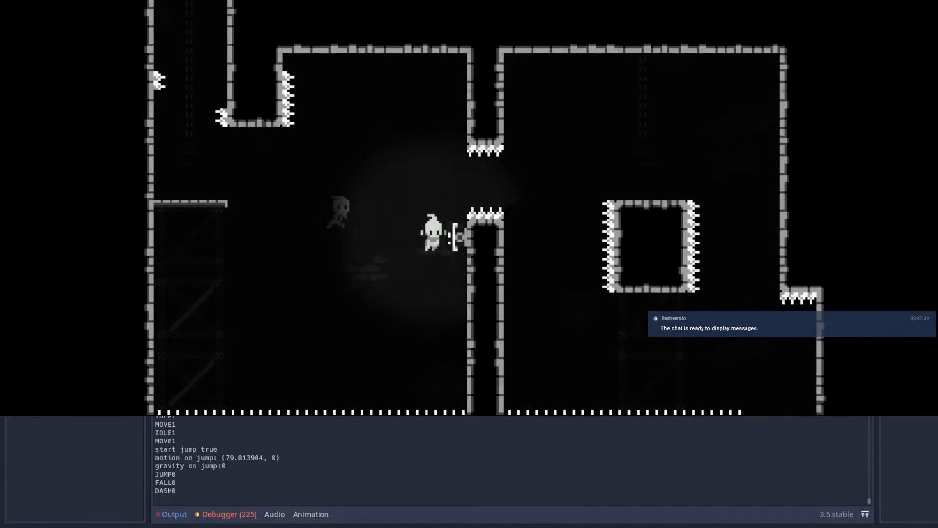
key("Left")
key("shift")
key("Right")
key("space")
key("shift")
key("Left")
key("shift")
key("Right")
key("shift")
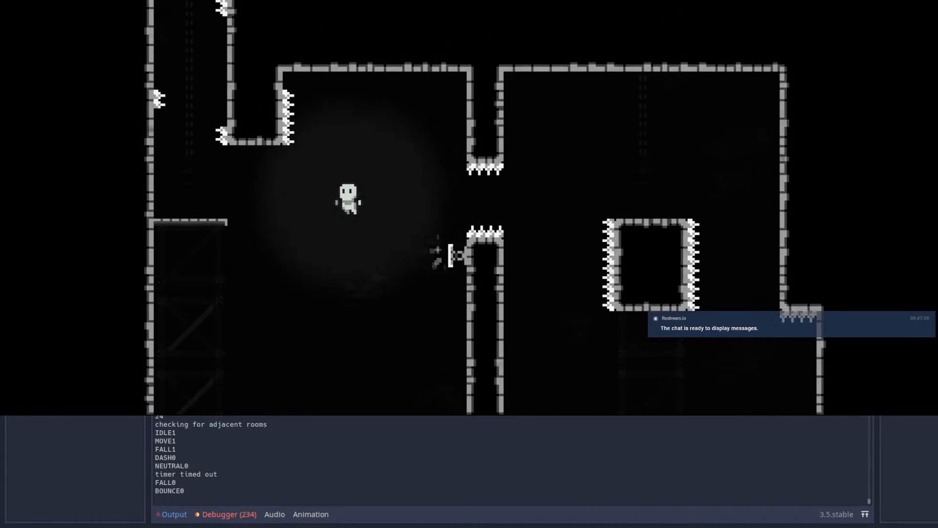
key("Left")
key("shift")
key("Right")
key("space")
key("shift")
key("Left")
key("shift")
key("Right")
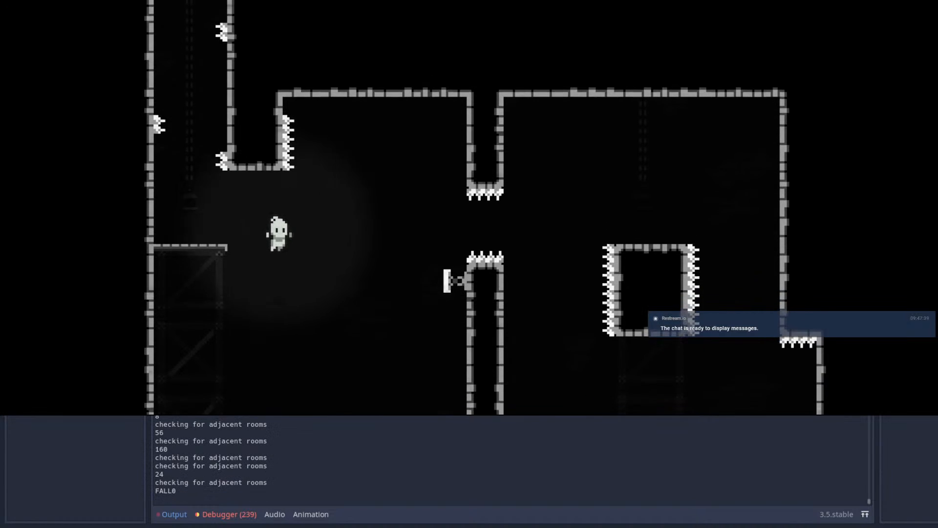
key("shift")
key("Left")
key("shift")
key("Right")
key("shift")
key("Left")
key("shift")
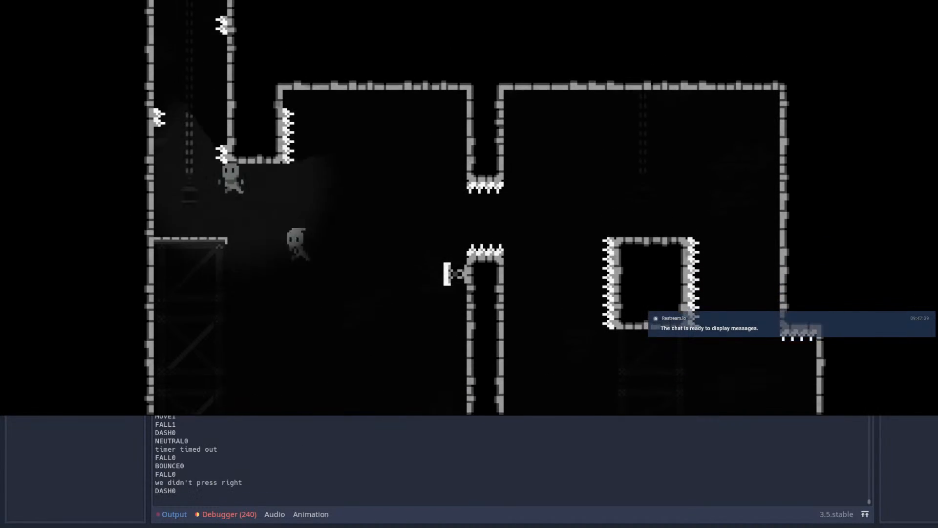
key("Right")
key("shift")
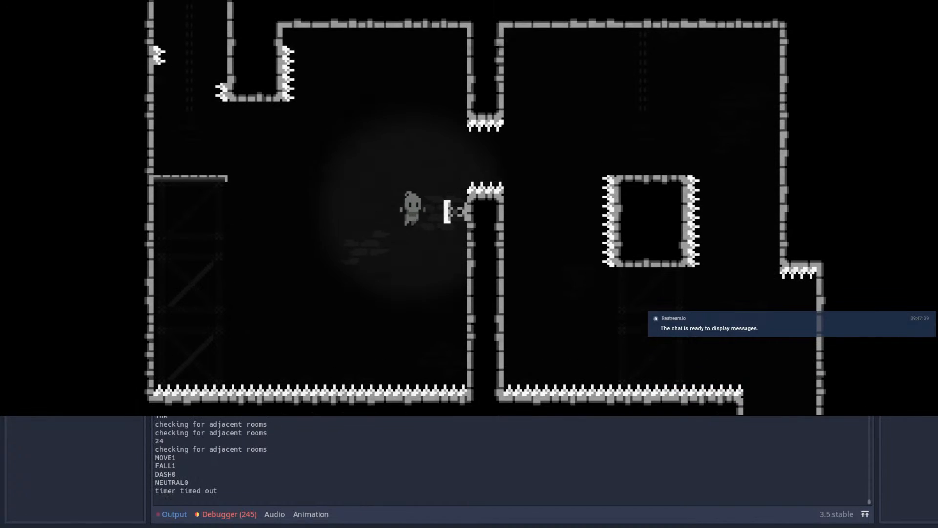
key("Left")
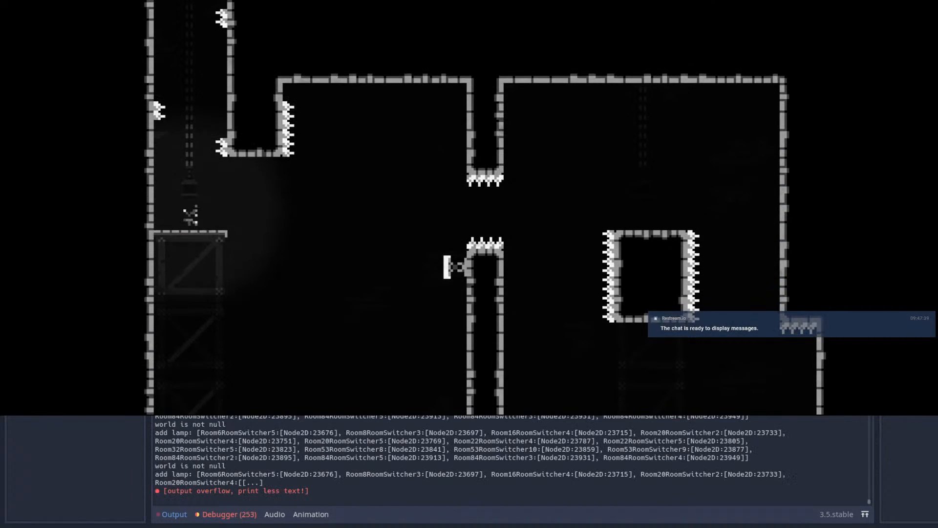
key("alt+Tab")
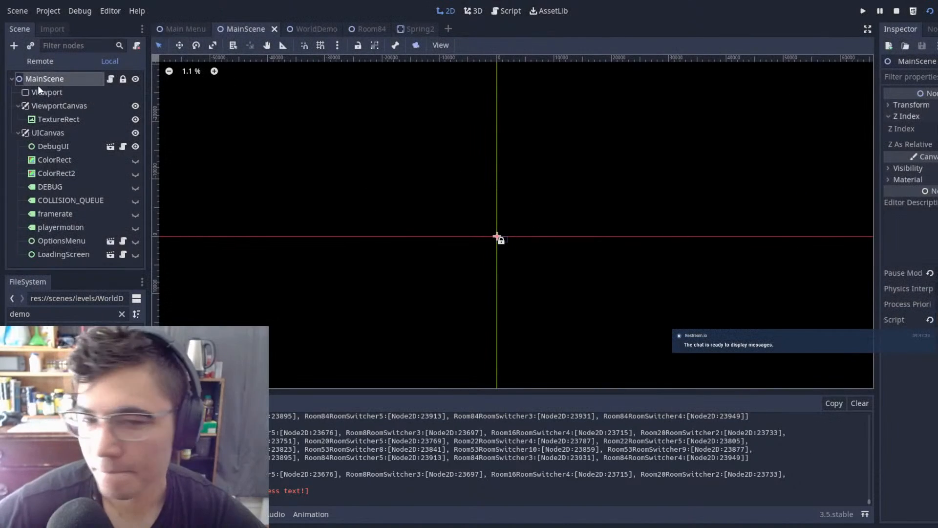
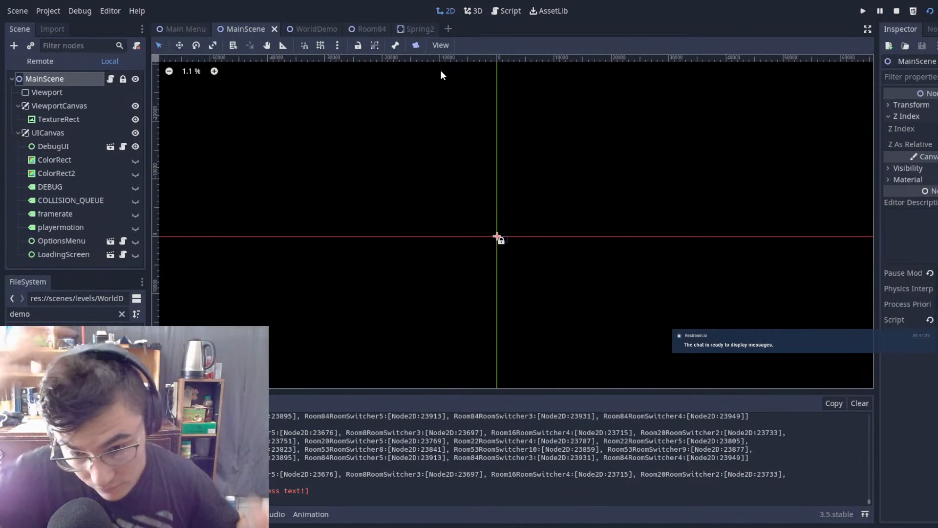
Step: Move Room84's room switcher from above the spiked block down onto the thin platform in the far-side lower shaft
left_click(372, 30)
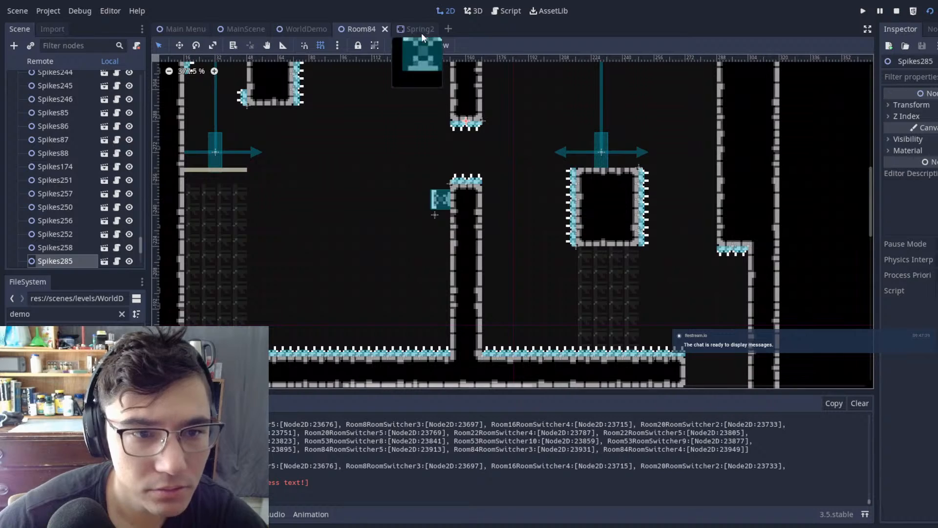
scroll(621, 190, "down", 6)
middle_click_drag(691, 185, 555, 377)
middle_click_drag(603, 212, 603, 325)
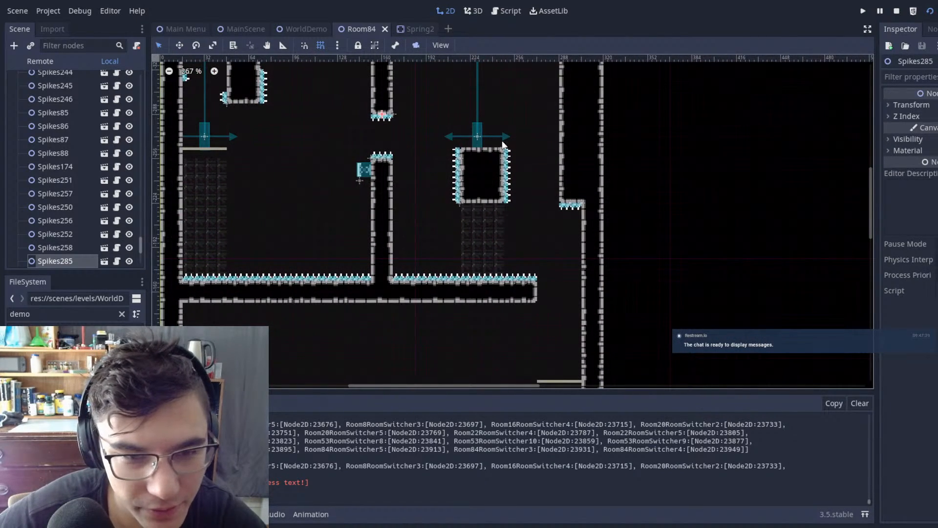
left_click(478, 137)
middle_click_drag(598, 160, 669, 234)
middle_click_drag(615, 242, 644, 250)
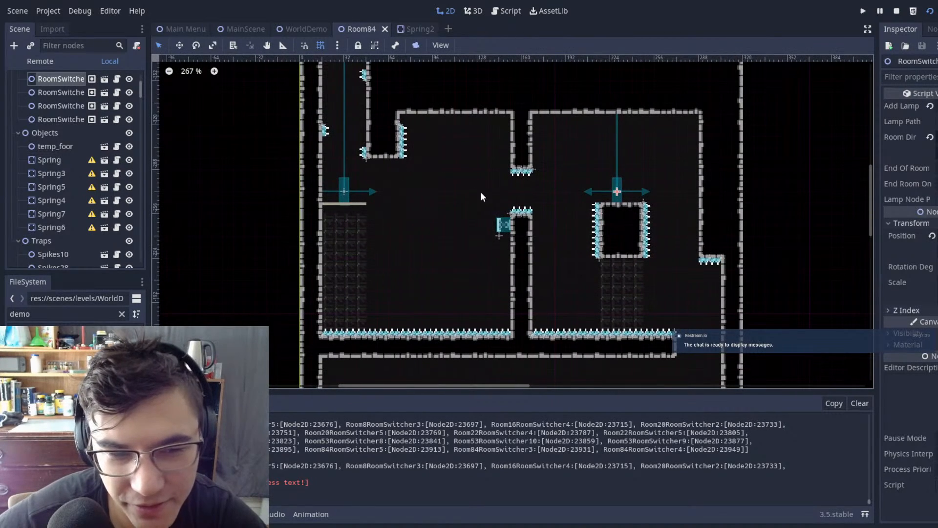
middle_click_drag(383, 169, 391, 305)
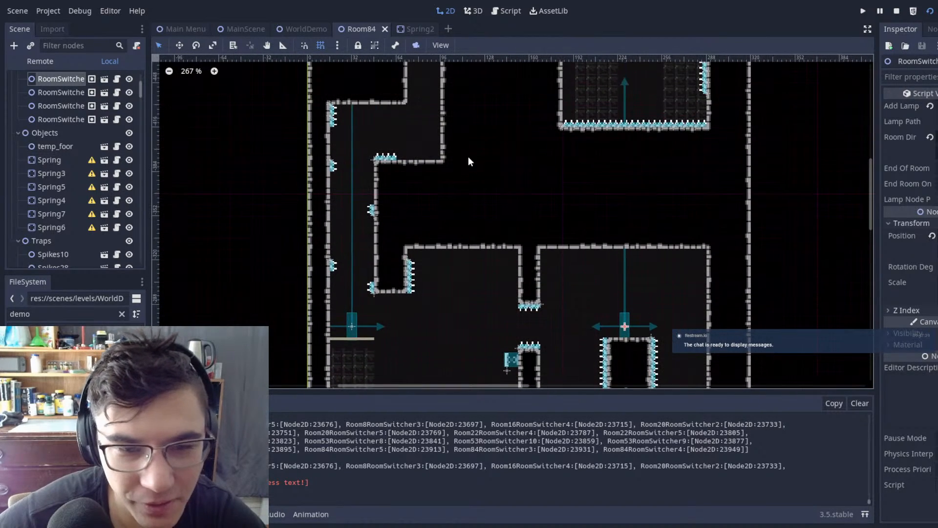
middle_click_drag(697, 102, 530, 163)
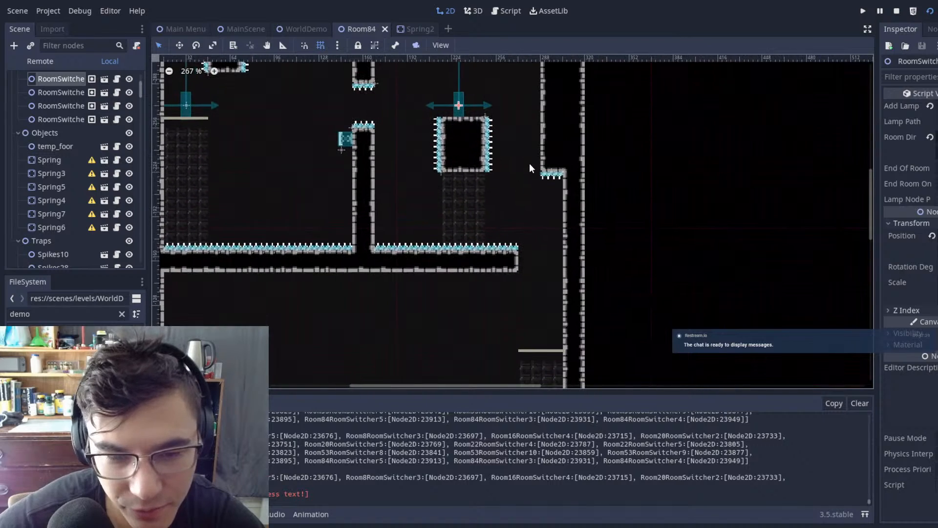
left_click_drag(584, 339, 568, 348)
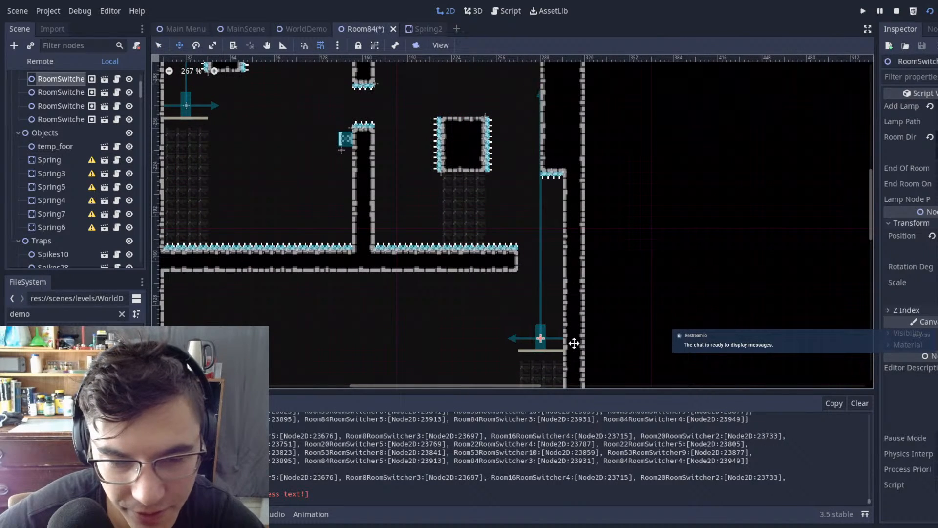
Step: Shift the relocated room switcher sideways along the thin platform, closer to the shaft's outer wall
middle_click_drag(443, 96, 479, 189)
key("q")
left_click_drag(437, 171, 552, 282)
middle_click_drag(632, 275, 643, 135)
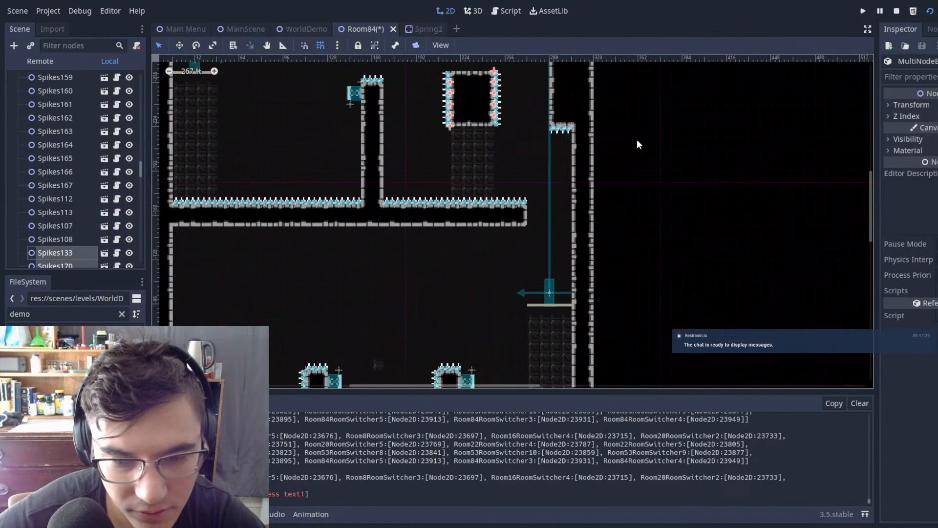
scroll(565, 292, "up", 4)
left_click(526, 285)
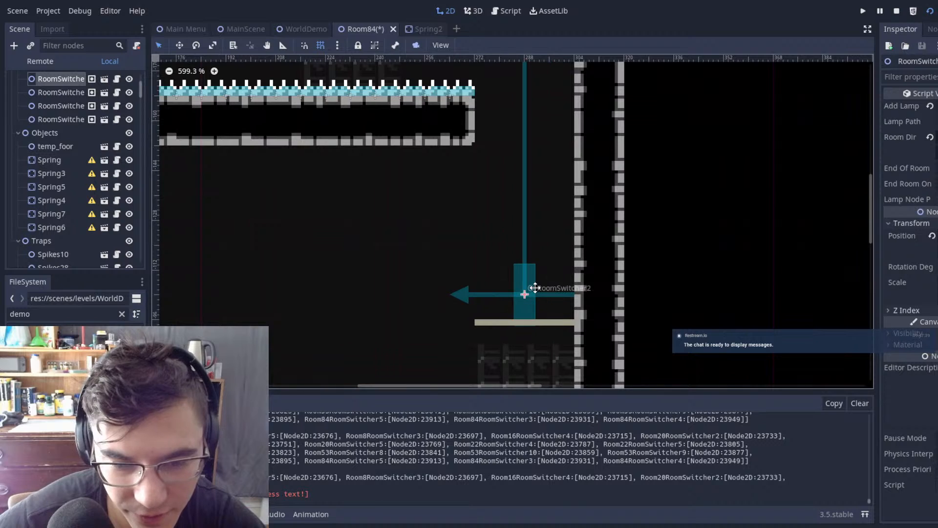
left_click(543, 149)
middle_click_drag(551, 141, 601, 352)
middle_click_drag(531, 234, 525, 124)
middle_click_drag(564, 318, 572, 199)
mouse_move(542, 287)
left_mouse_down()
mouse_move(570, 285)
mouse_move(554, 284)
left_mouse_up()
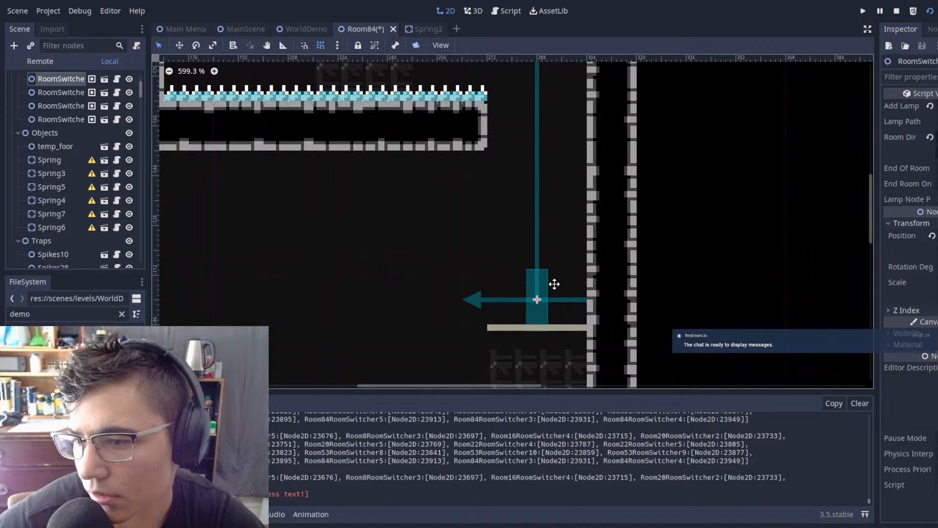
left_click_drag(554, 283, 569, 283)
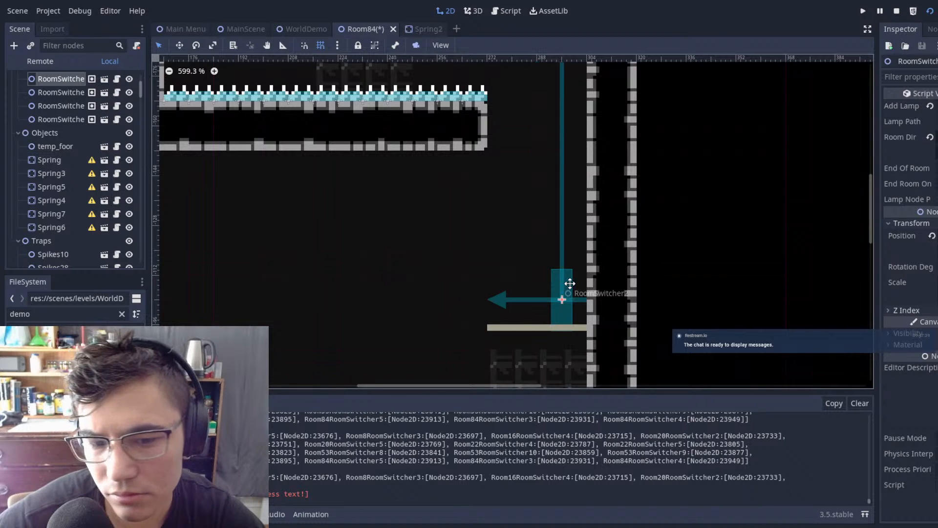
Step: Move the room switcher back to the middle of the thin platform
scroll(585, 281, "down", 4)
scroll(587, 280, "up", 3)
scroll(588, 279, "up", 3)
scroll(588, 280, "down", 3)
middle_click_drag(588, 283, 561, 252)
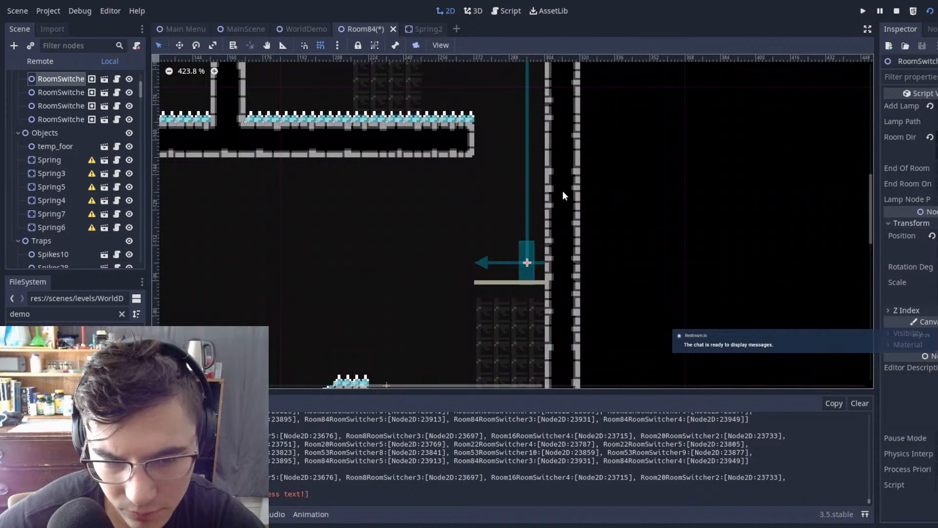
middle_click_drag(594, 189, 614, 290)
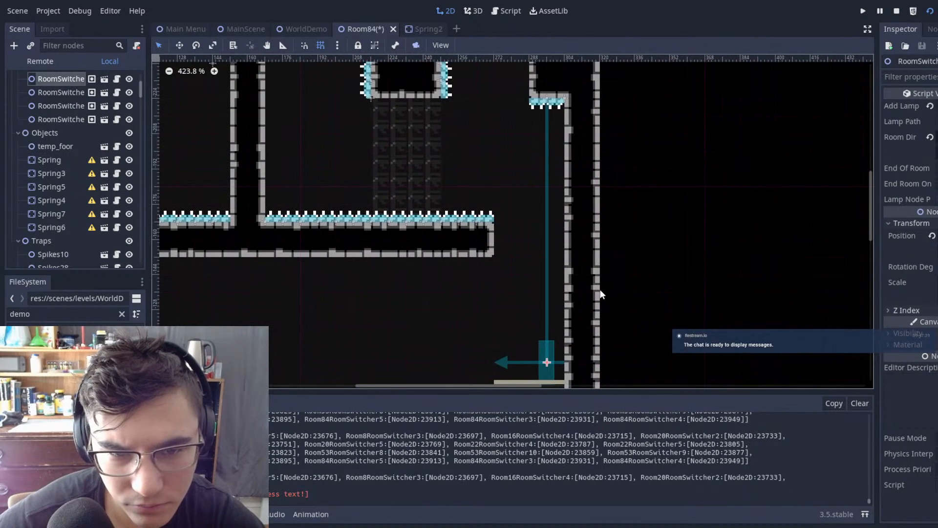
left_click(535, 351)
left_click(552, 352)
left_click_drag(602, 326, 535, 345)
left_click(553, 344)
left_click(549, 274)
Step: Delete the spike columns on both sides of the floating block
scroll(557, 259, "down", 11)
middle_click_drag(562, 151, 612, 227)
scroll(611, 225, "up", 7)
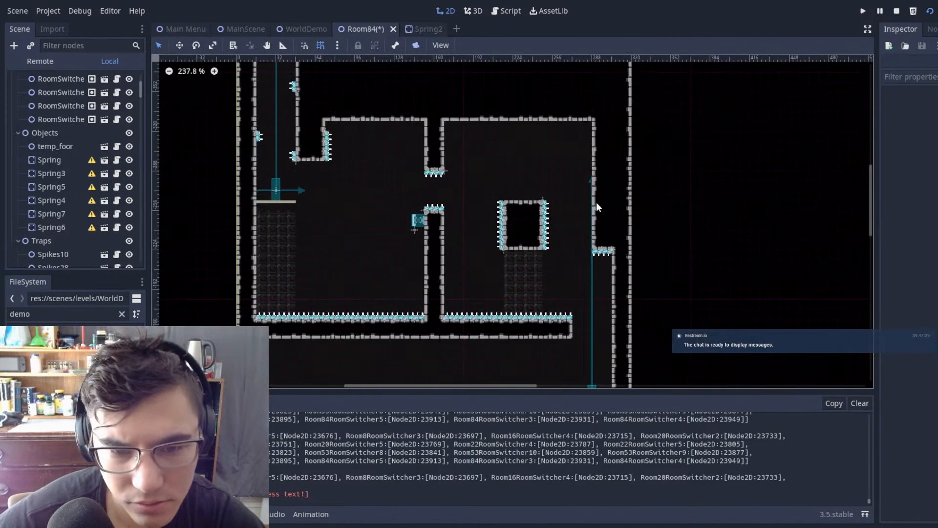
scroll(599, 166, "up", 4)
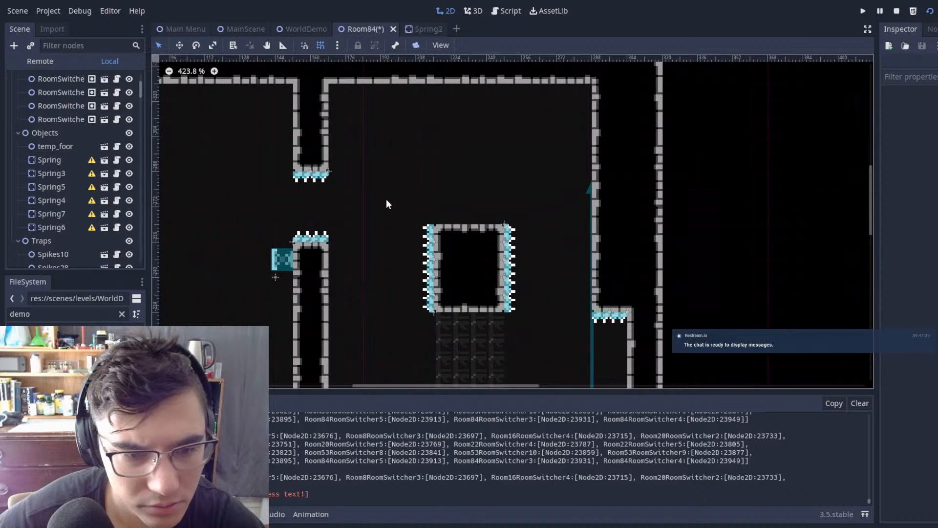
left_click_drag(382, 183, 554, 348)
middle_click_drag(576, 336, 584, 252)
scroll(585, 253, "up", 1)
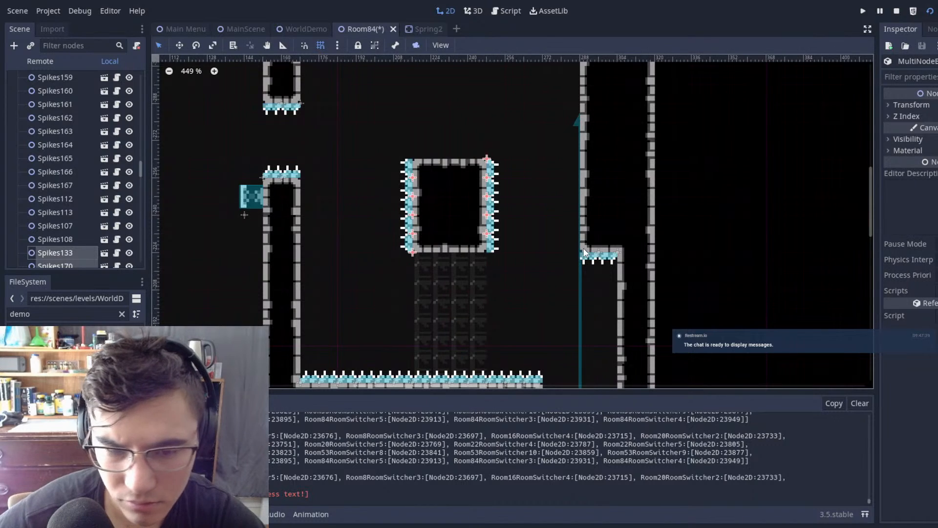
key("Delete")
Step: Erase the floating block's wall tiles from Autotile 2
left_click(470, 272)
scroll(66, 150, "up", 10)
left_click(49, 93)
right_click_drag(423, 184, 490, 252)
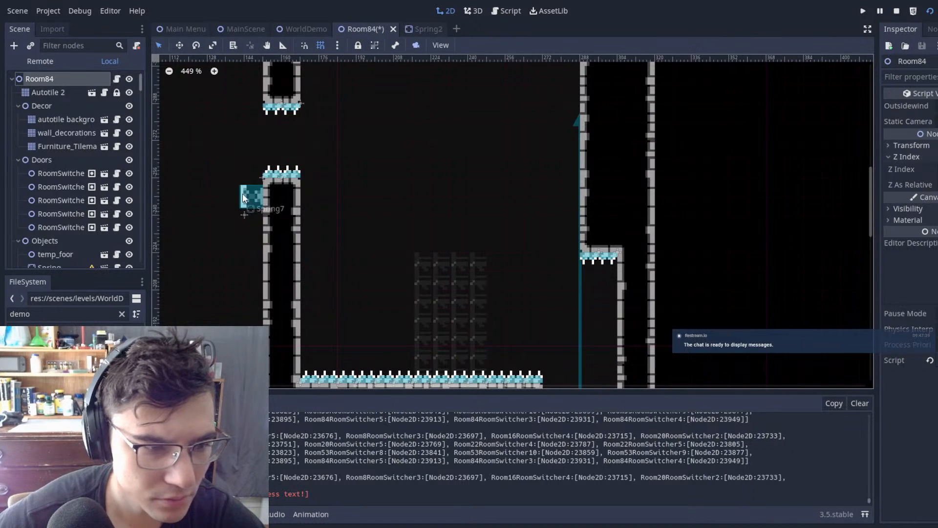
Step: Duplicate the pillar's side spring and place the copy on the room's far wall just above the spiked overhang
left_click(565, 259)
key("ctrl+d")
key("w")
left_click_drag(541, 293, 849, 292)
scroll(631, 188, "down", 7)
middle_click_drag(628, 185, 616, 157)
scroll(616, 158, "up", 3)
scroll(564, 168, "down", 3)
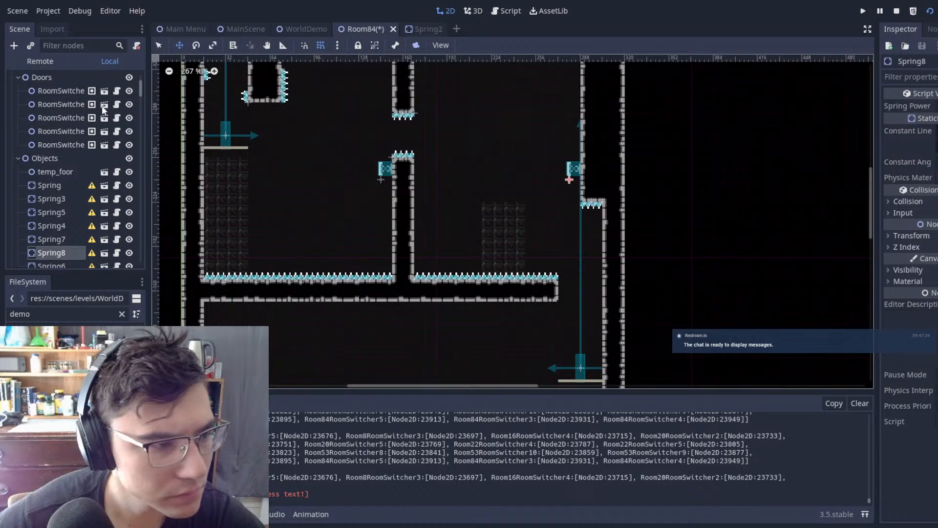
Step: Paint a second two-tile-wide pillar on Autotile 2 where the block stood, with a gap level with the first pillar's gap
scroll(113, 105, "up", 3)
left_click(61, 94)
scroll(571, 252, "up", 1)
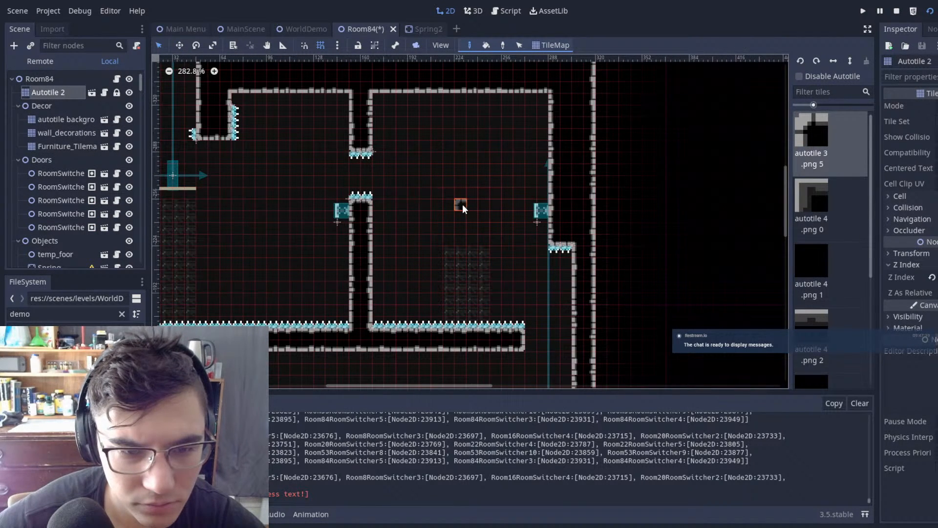
left_click_drag(452, 204, 465, 319)
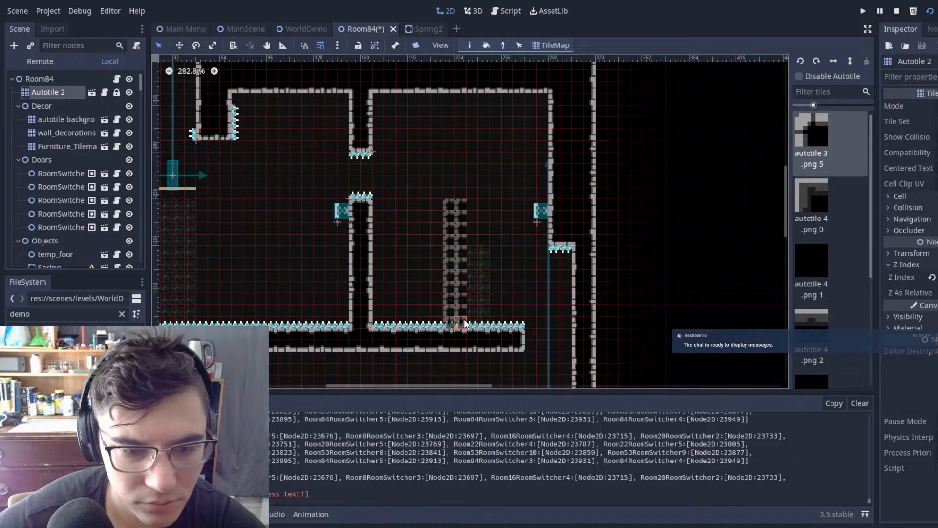
mouse_move(453, 95)
left_mouse_down()
mouse_move(461, 154)
mouse_move(466, 148)
left_mouse_up()
scroll(304, 137, "up", 5)
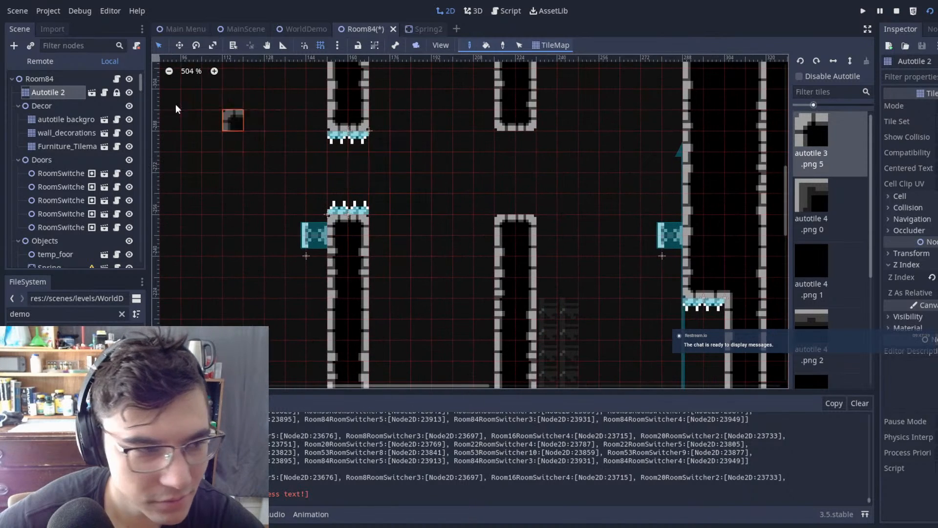
Step: Duplicate the first pillar's upper and lower gap spikes and place the copies on the new pillar's gap
left_click(75, 79)
left_click_drag(342, 112, 600, 202)
key("ctrl+d")
key("w")
key("q")
left_click(608, 159)
scroll(609, 191, "down", 6)
middle_click_drag(609, 191, 694, 186)
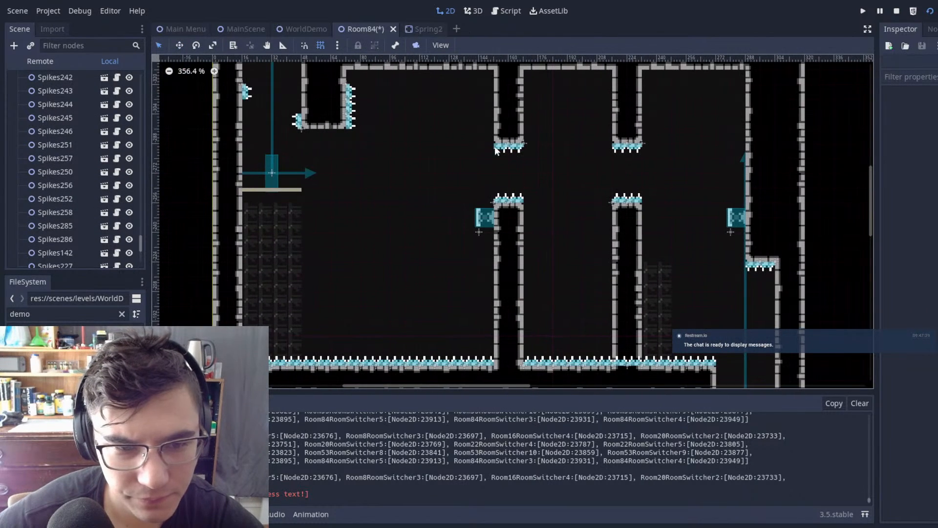
Step: Duplicate the first pillar's side spring and attach the copy to the same side of the new pillar
scroll(48, 78, "up", 20)
scroll(48, 81, "up", 15)
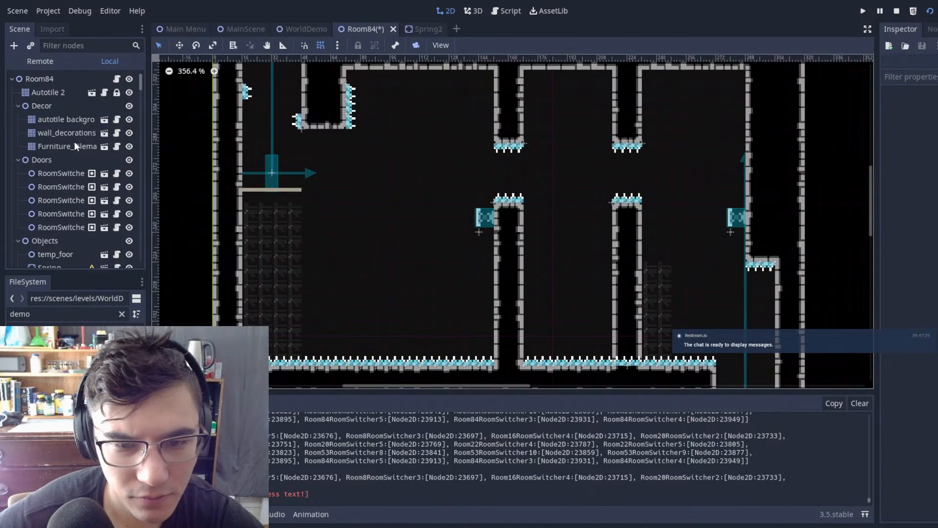
left_click(483, 218)
key("ctrl+d")
key("w")
left_click_drag(585, 216, 686, 211)
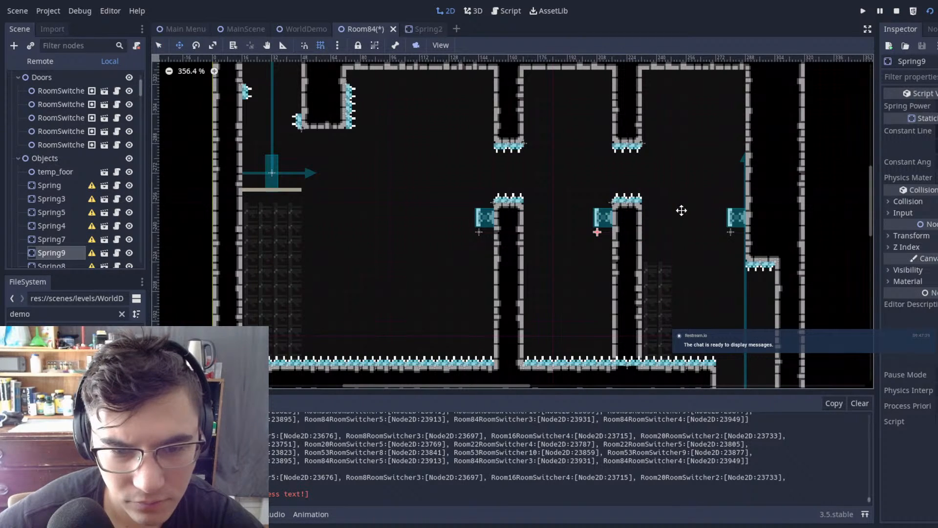
Step: Erase the first pillar's upper and lower tiles from Autotile 2, leaving its spikes and spring in place
scroll(83, 128, "up", 3)
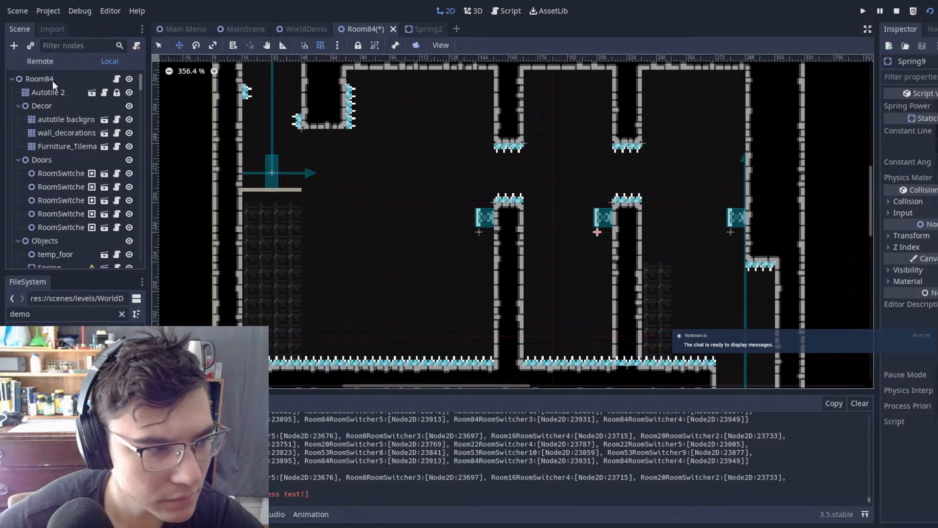
left_click(46, 93)
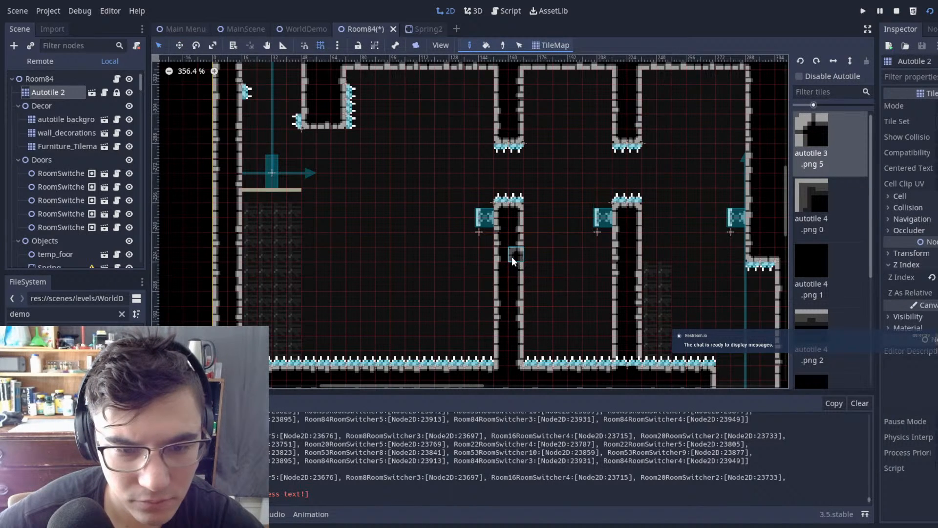
right_click_drag(495, 78, 526, 195)
key("ctrl+z")
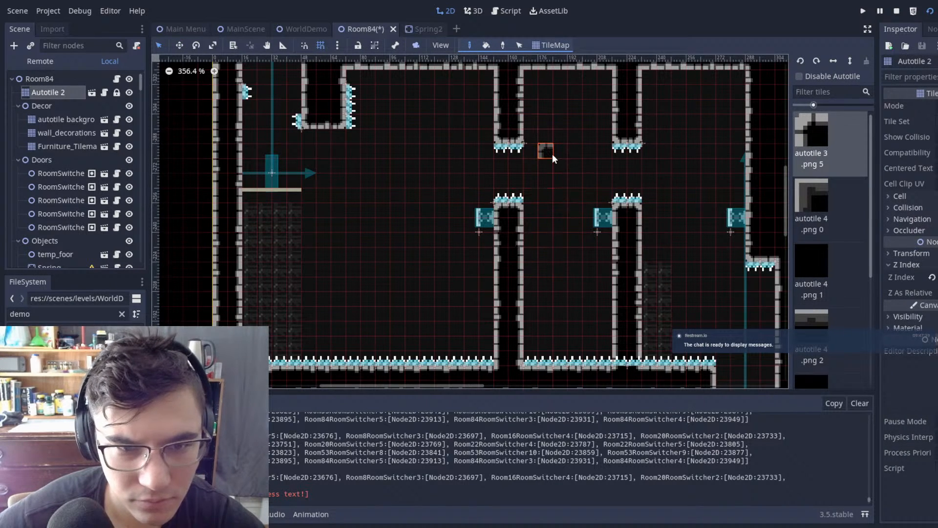
mouse_move(526, 90)
right_mouse_down()
mouse_move(462, 331)
mouse_move(519, 359)
right_mouse_up()
Step: Move the erased pillar's leftover spikes and spring left and slightly down into the open space
left_click(52, 80)
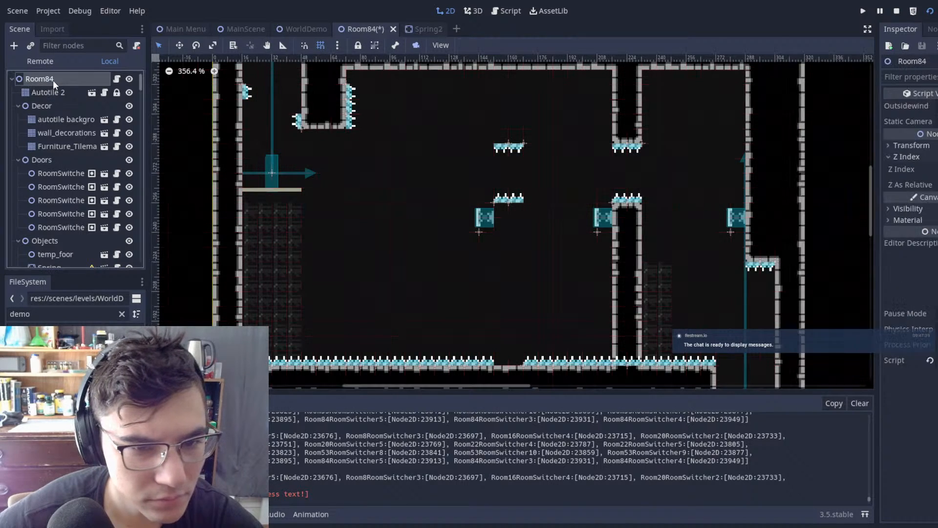
left_click_drag(451, 105, 491, 274)
key("w")
left_click(512, 192)
Step: Save Room84 and run the game from MainScene
key("ctrl+s")
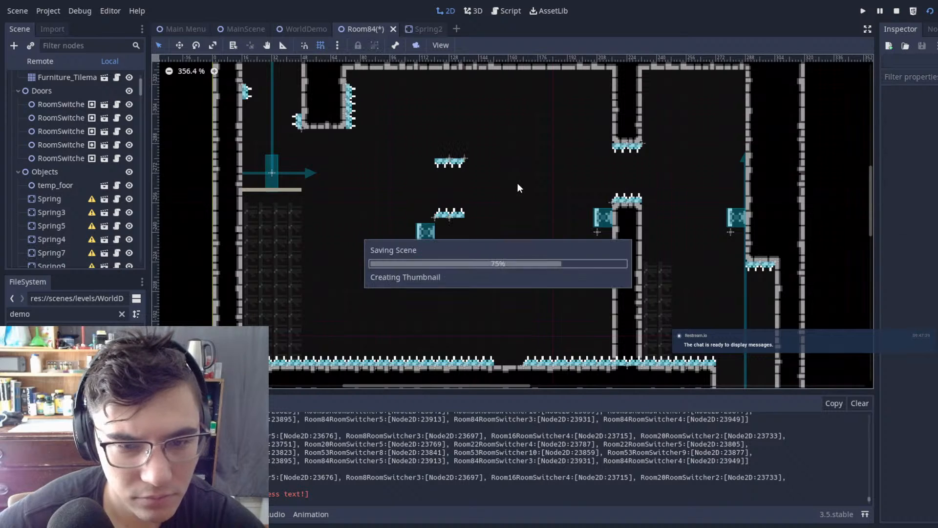
left_click(243, 29)
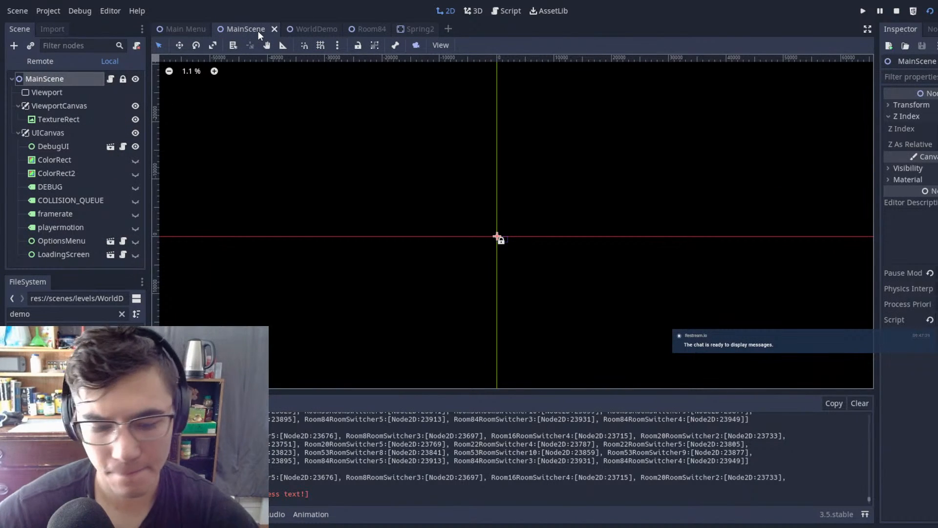
key("F5")
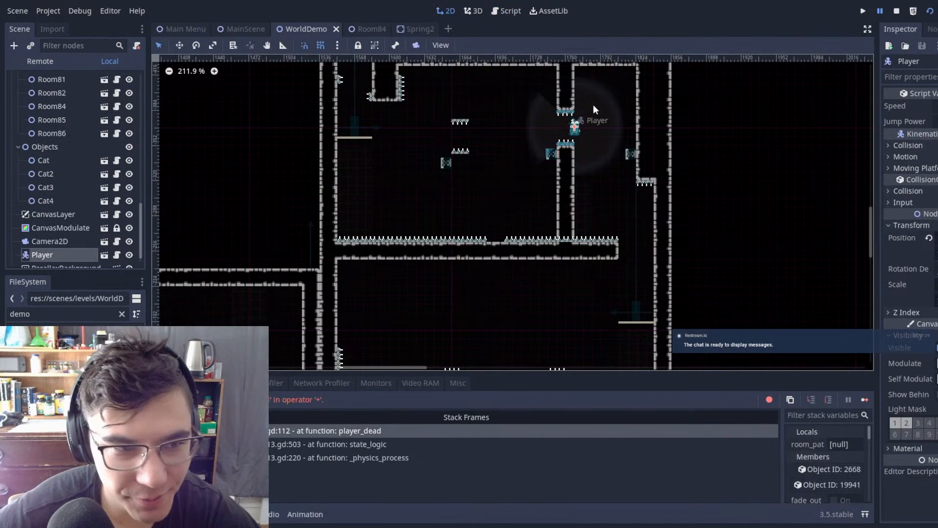
Step: Move the Player in WorldDemo onto the thin platform in the lower shaft and rerun the game from MainScene
key("w")
left_click_drag(654, 184, 733, 341)
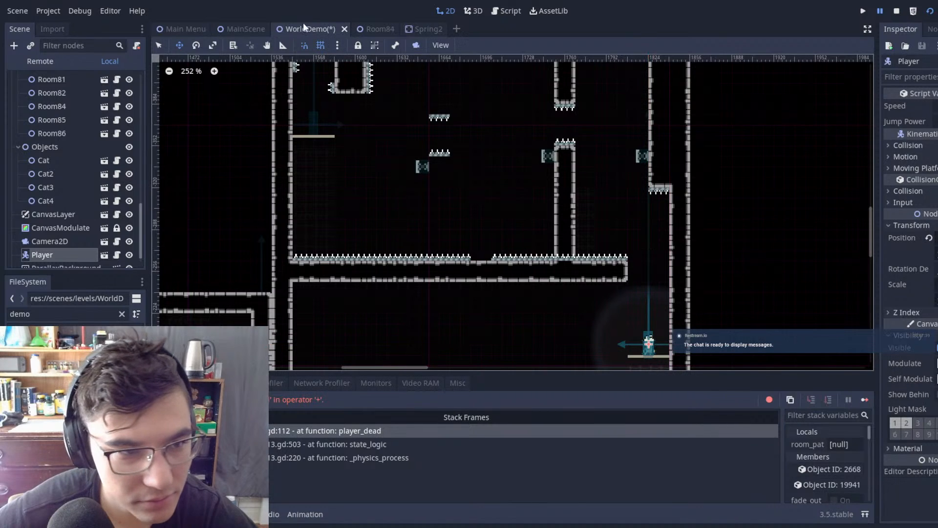
left_click(244, 29)
key("F6")
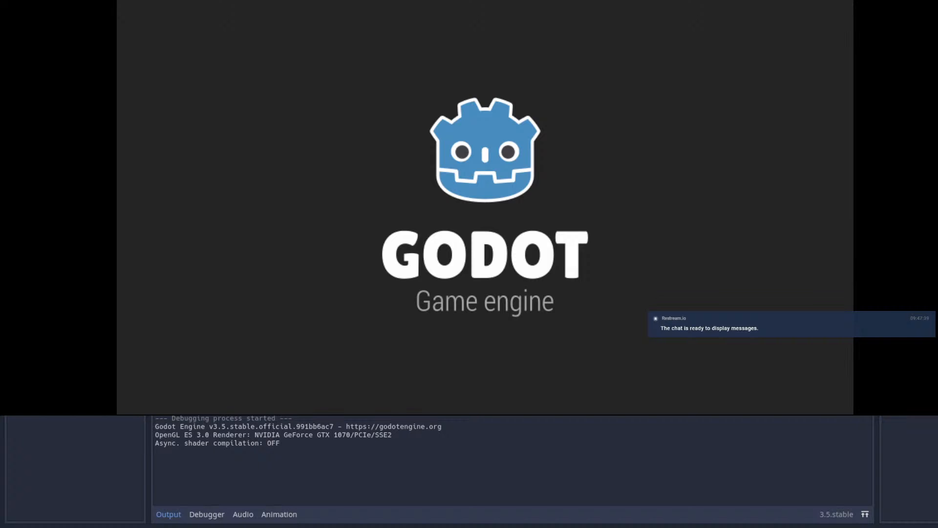
Step: Playtest wall-jumping up the shaft and dashing up over the far wall's spring
key("Right")
key("space")
key("Left")
key("space")
key("space")
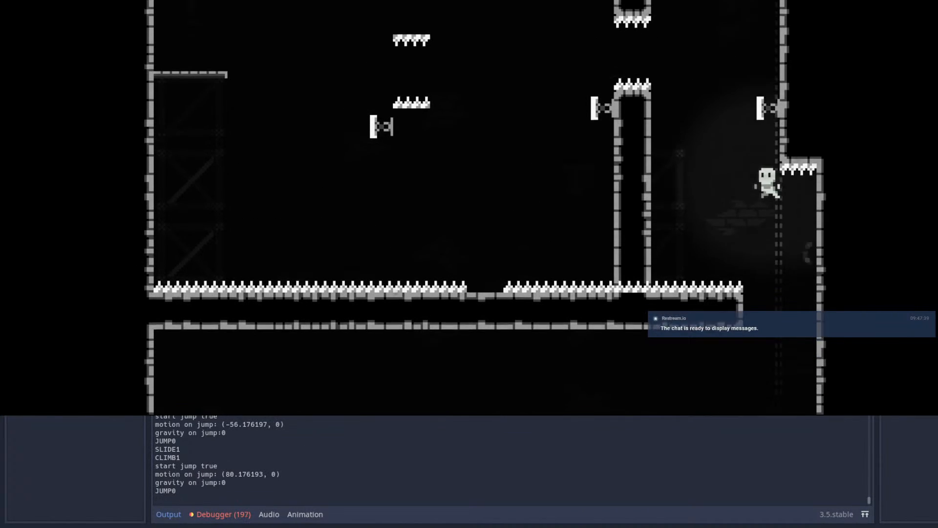
key("shift")
key("space")
key("Right")
key("space")
key("Left")
key("space")
key("Up")
key("shift")
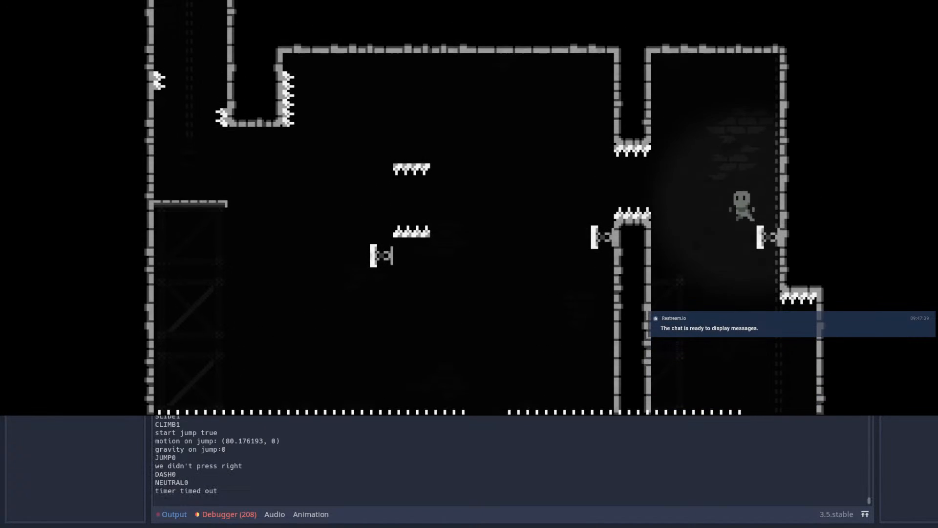
Step: Playtest dashing left from the far wall's spring through the spiked gap in the pillar
key("Left")
key("shift")
key("Right")
key("shift")
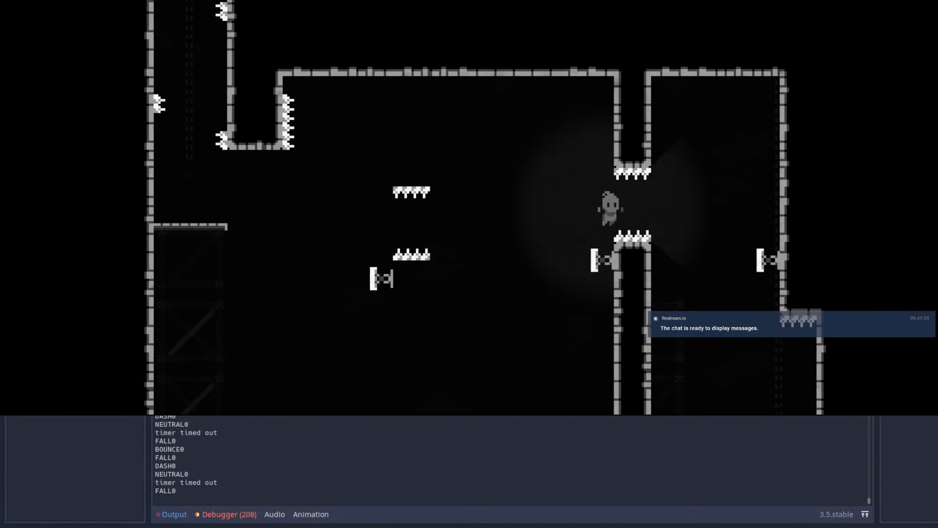
key("space")
key("Right")
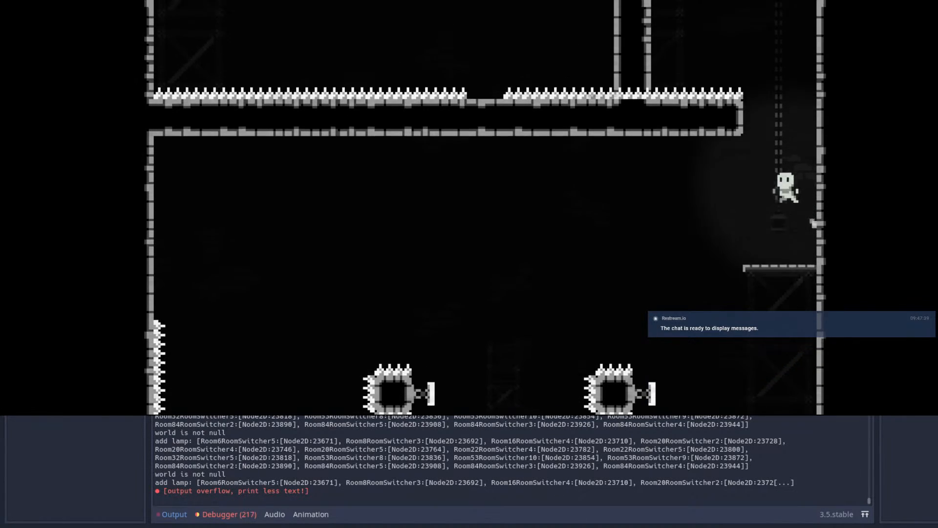
Step: Playtest the full leftward route again, wall-jumping up the shaft and dashing between springs and floating spikes to the far ledge
key("space")
key("space")
key("Left")
key("shift")
key("shift")
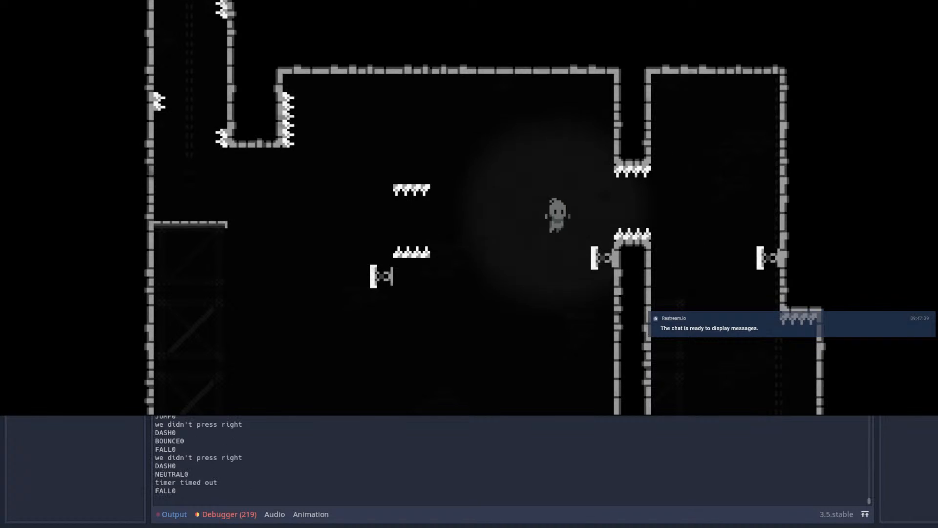
key("shift")
key("shift")
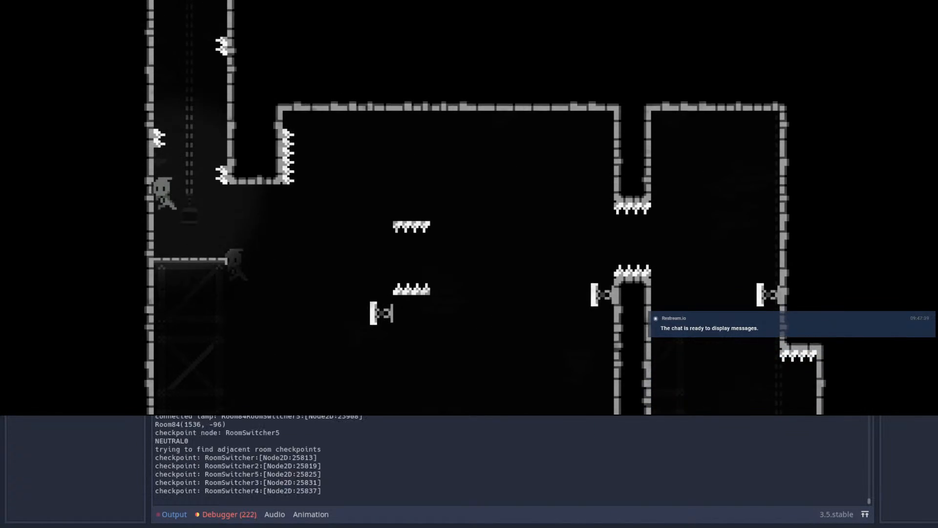
Step: Playtest jumping and dashing right off the ledge toward the floating spikes, restarting once, and close the game
key("Right")
key("space")
key("Escape")
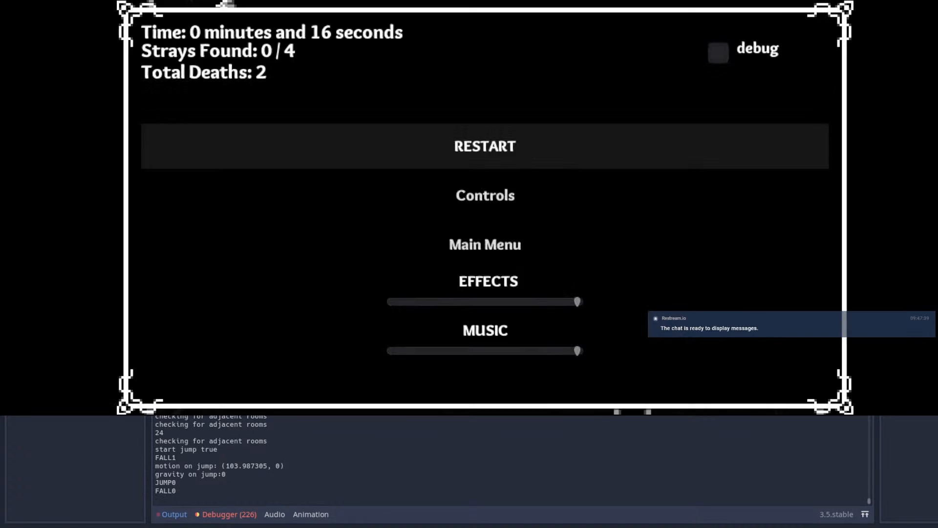
key("Return")
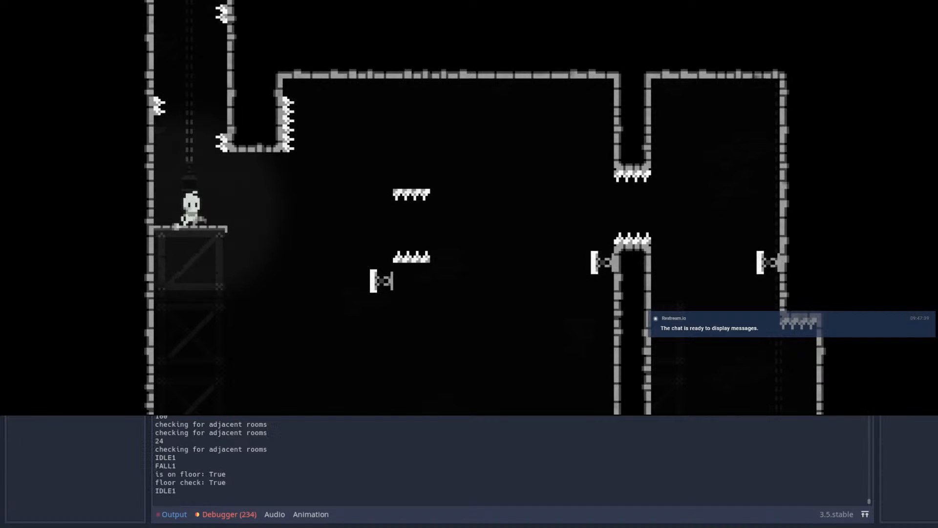
key("Right")
key("space")
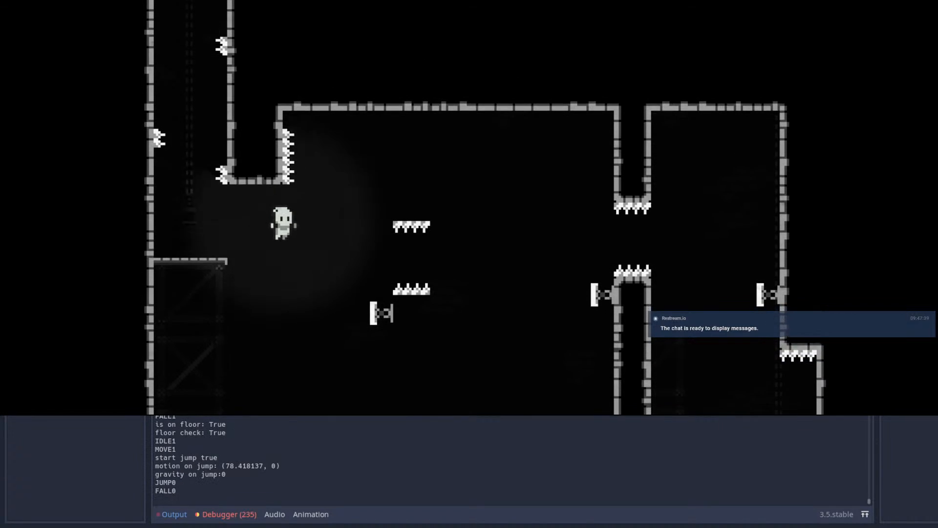
key("shift")
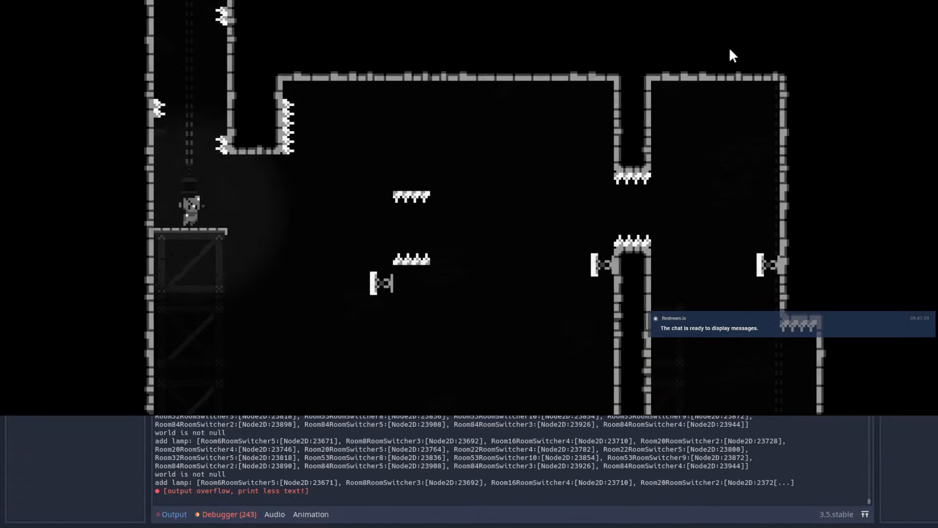
left_click(834, 0)
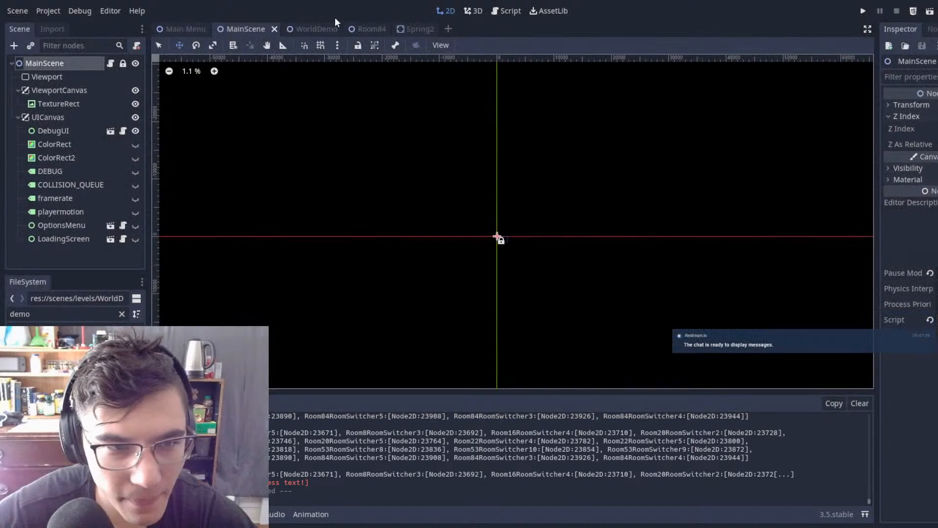
Step: Open Room84 and examine the spacing between the ledge, floating spikes, springs and spiked pillar
left_click(306, 31)
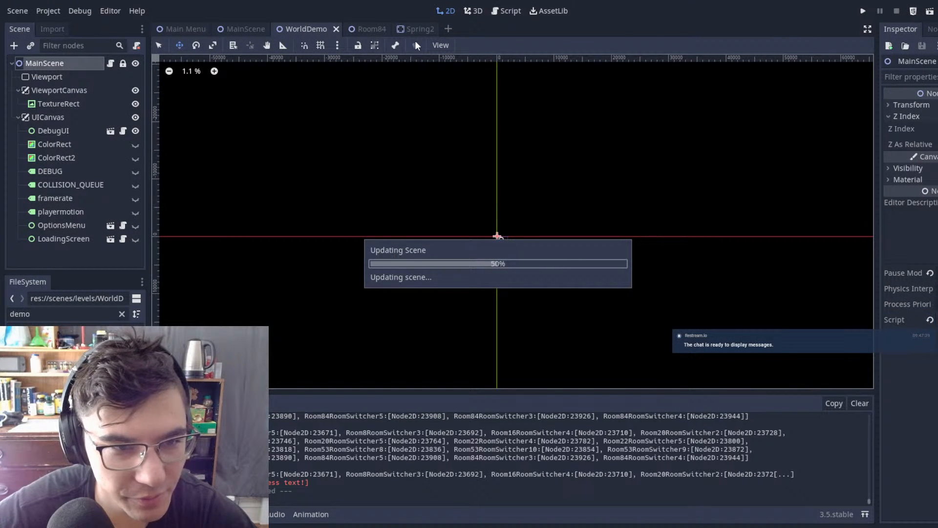
left_click(370, 31)
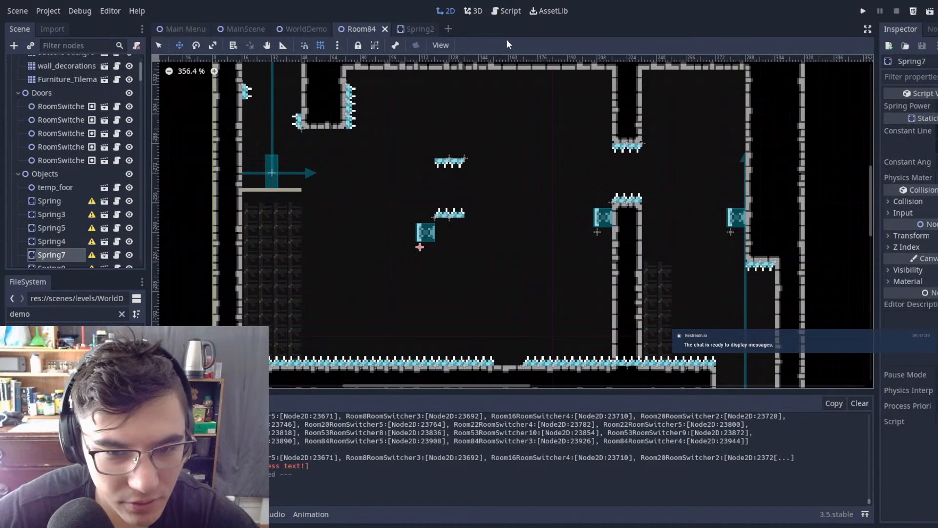
middle_click_drag(424, 176, 568, 137)
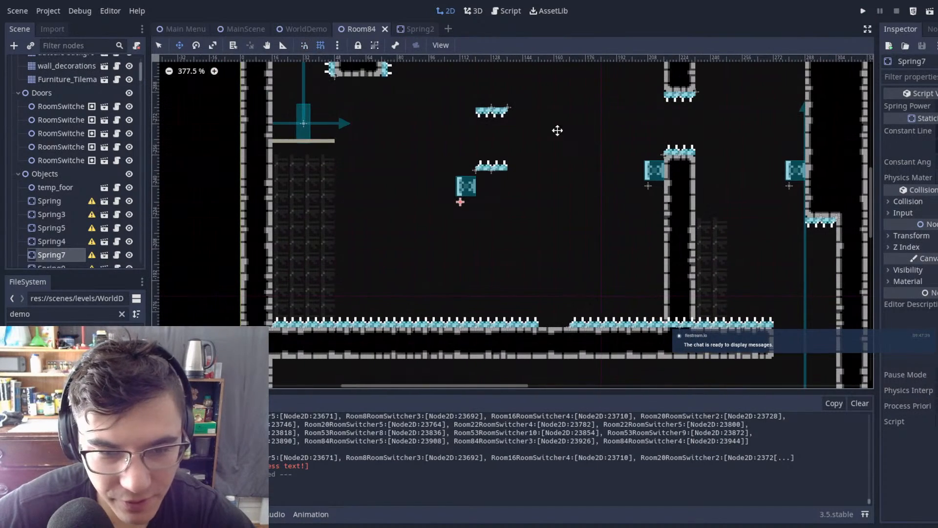
middle_click_drag(613, 174, 538, 183)
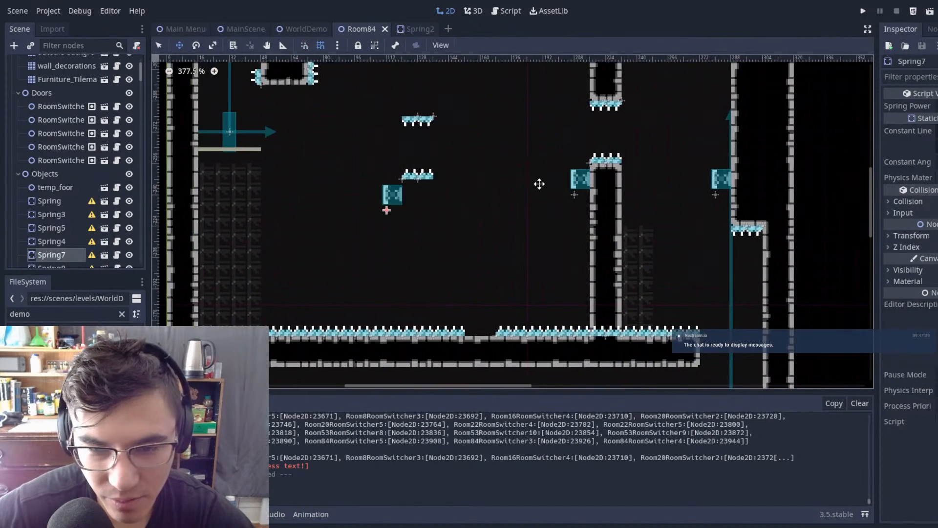
scroll(532, 193, "up", 3)
scroll(526, 196, "down", 6)
middle_click_drag(600, 213, 379, 244)
scroll(457, 221, "down", 2)
scroll(457, 221, "down", 1)
scroll(431, 291, "up", 6)
scroll(431, 291, "down", 3)
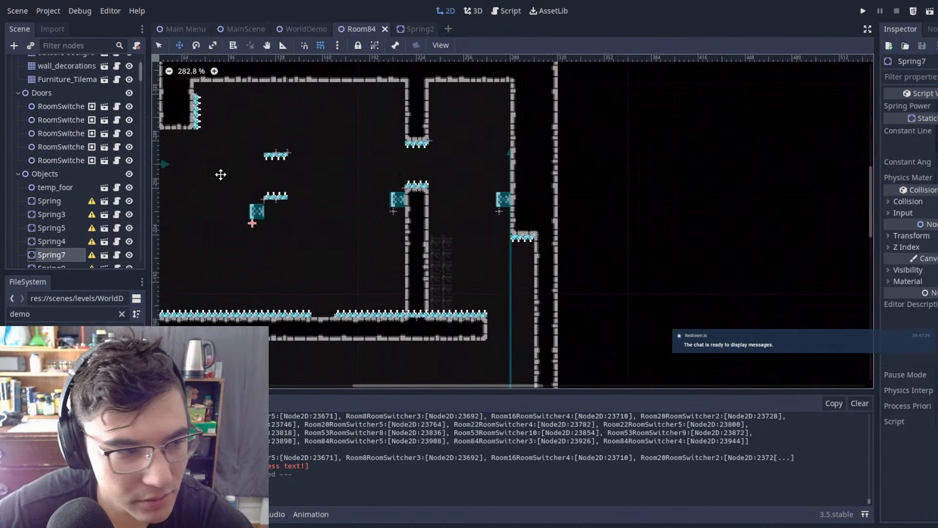
Step: Erase the upper and lower parts of the spiked pillar from Room84's Autotile 2 tilemap
scroll(67, 72, "up", 4)
left_click(55, 78)
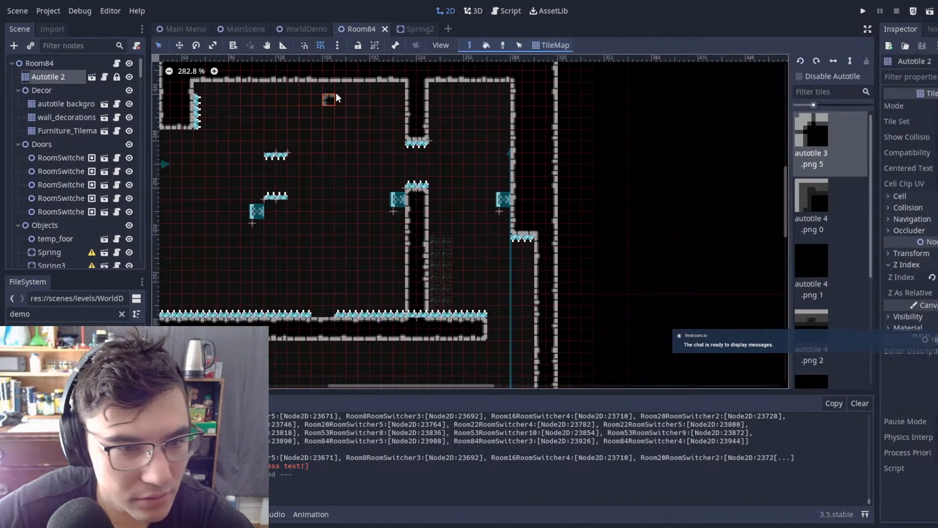
right_click(427, 307)
Step: Move the erased pillar's two spike strips and spring left toward the floating spikes, and save Room84
left_click(39, 63)
left_click_drag(353, 113, 471, 241)
scroll(377, 154, "up", 4)
key("Left")
key("Left")
key("Left")
key("Left")
key("Left")
key("Left")
key("Left")
key("Left")
key("Left")
key("Left")
key("Left")
key("Left")
key("Left")
key("Left")
key("Left")
key("Left")
key("Left")
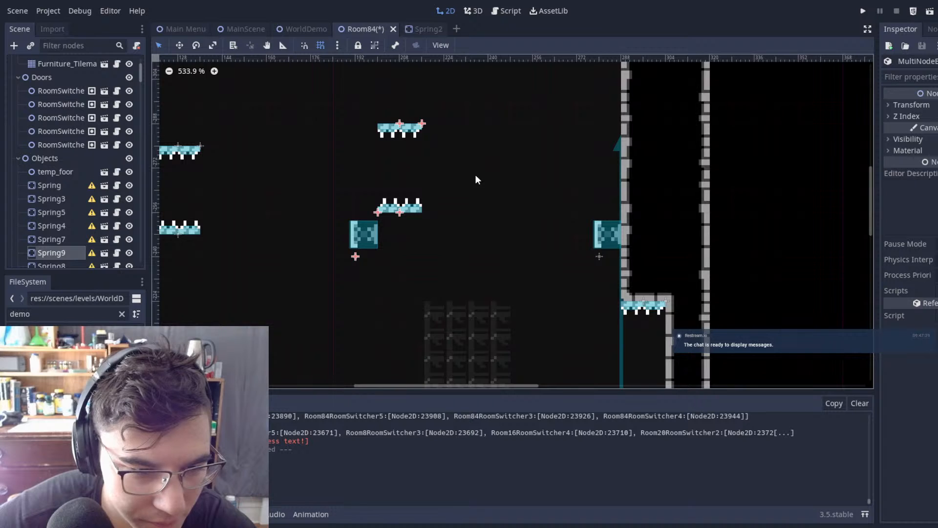
key("Left")
key("Left")
key("Left")
key("Left")
key("Left")
key("Left")
key("Left")
key("Left")
key("Left")
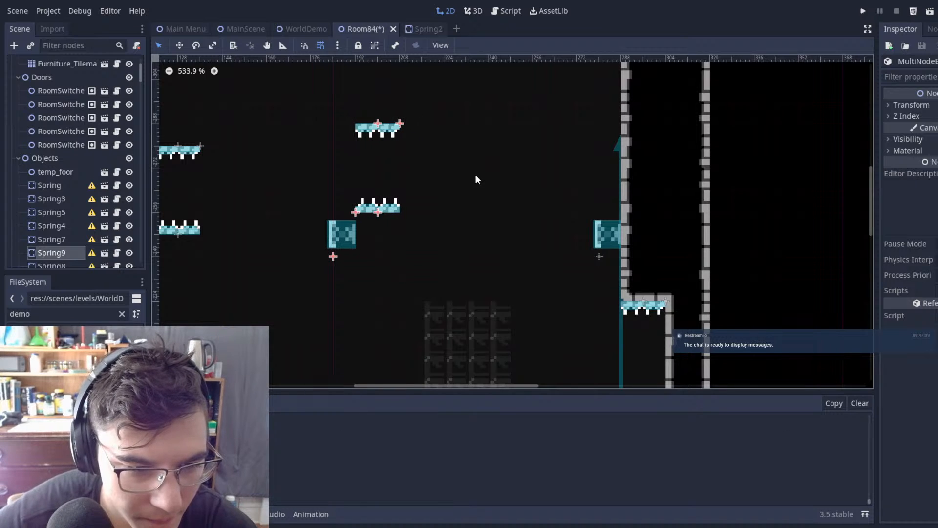
left_click(477, 186)
key("ctrl+s")
Step: Paint the pillar back on Autotile 2 above and below the relocated spike strips, leaving the gap open between them
scroll(448, 202, "down", 2)
scroll(445, 204, "down", 3)
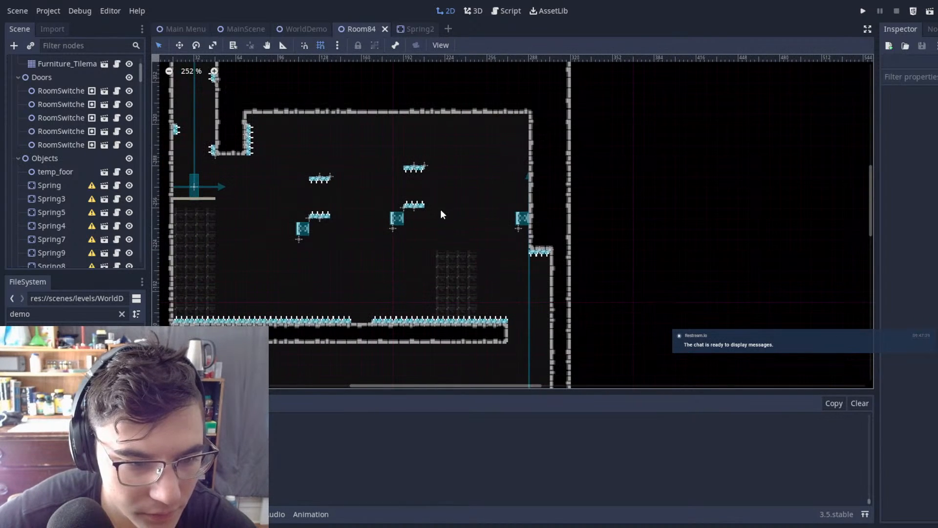
scroll(69, 106, "up", 5)
scroll(69, 106, "down", 4)
scroll(49, 79, "up", 4)
left_click(48, 79)
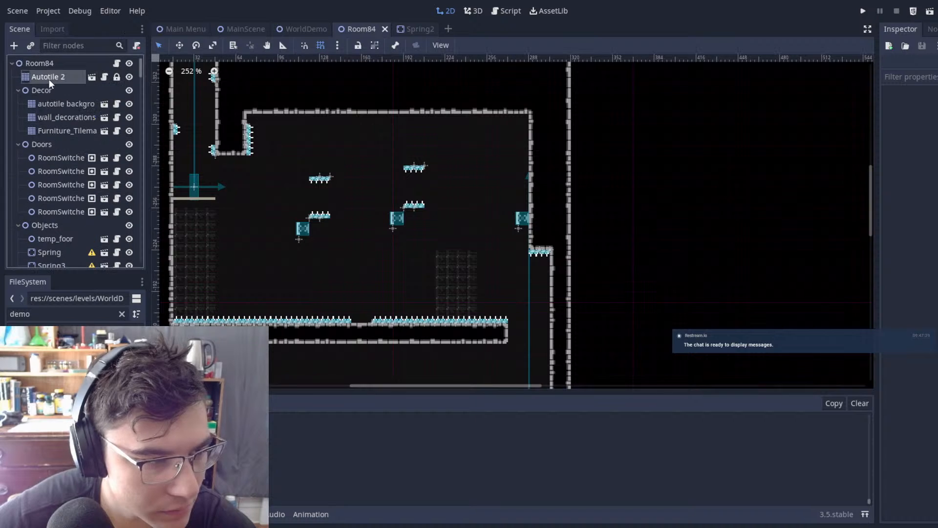
left_click_drag(421, 214, 406, 319)
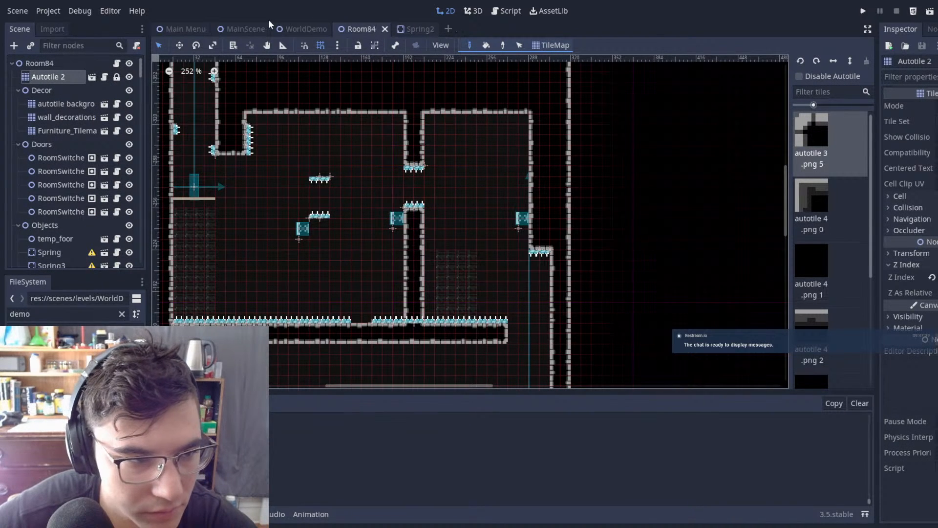
Step: Run the game from MainScene and playtest wall-jumping up the shaft and dashing left toward the relocated pillar gap
left_click(244, 29)
key("F5")
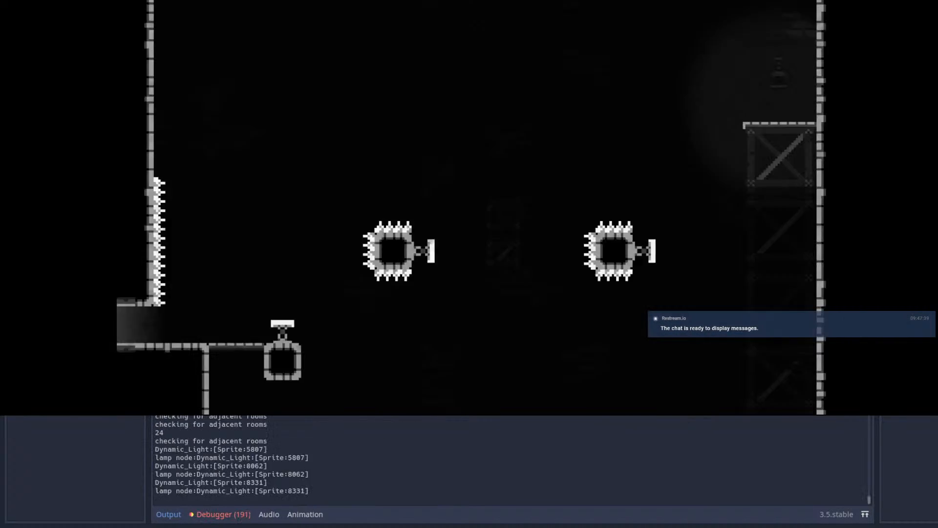
key("space")
key("space")
key("space")
key("space")
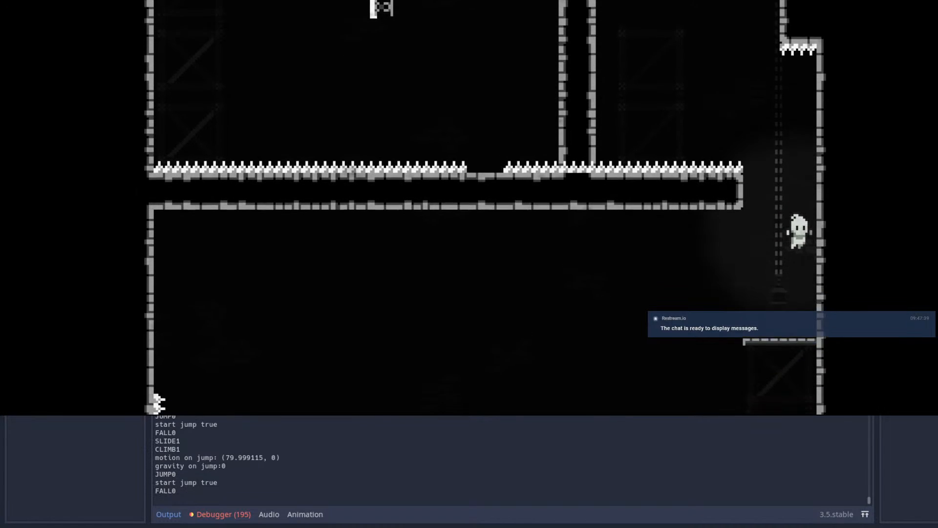
key("space")
key("space")
key("space")
key("space")
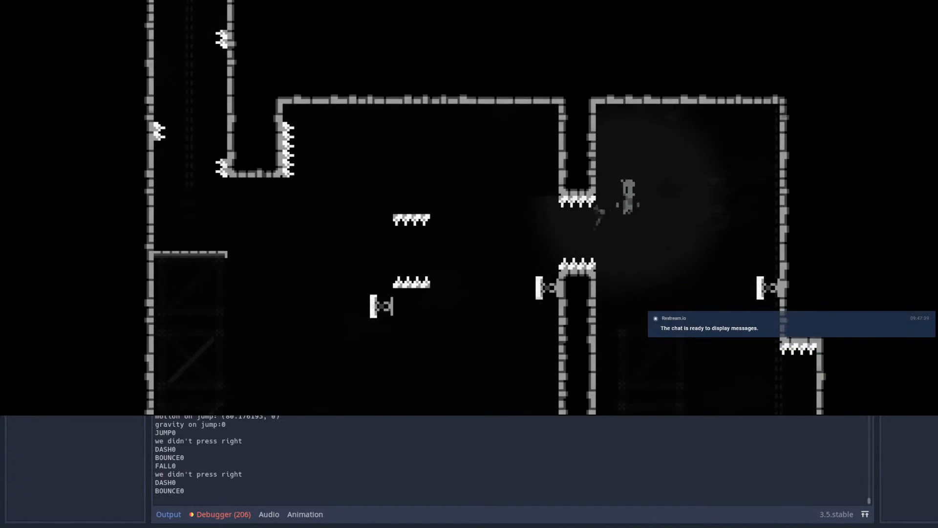
Step: Restart the run from the pause menu and wall-jump up the shaft beneath the far wall's spring
key("Escape")
key("Return")
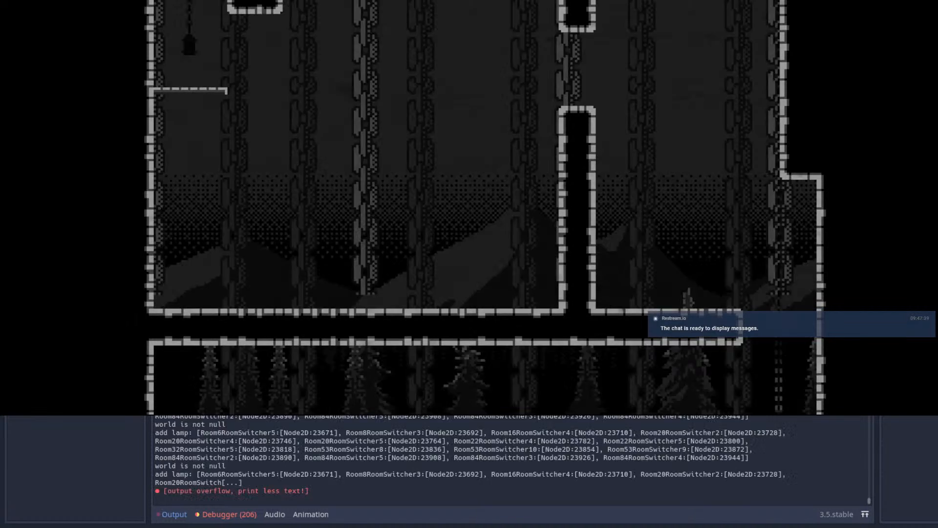
key("space")
key("space")
key("space")
key("space")
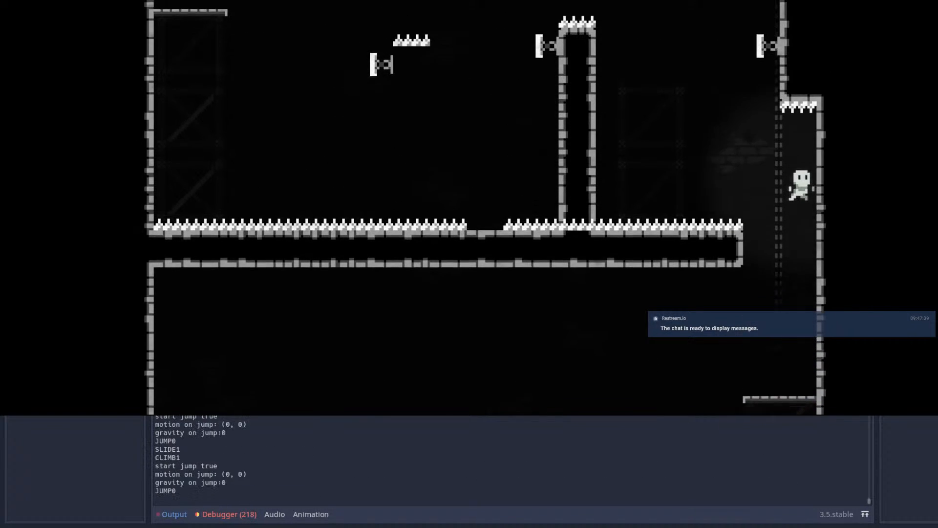
key("space")
key("space")
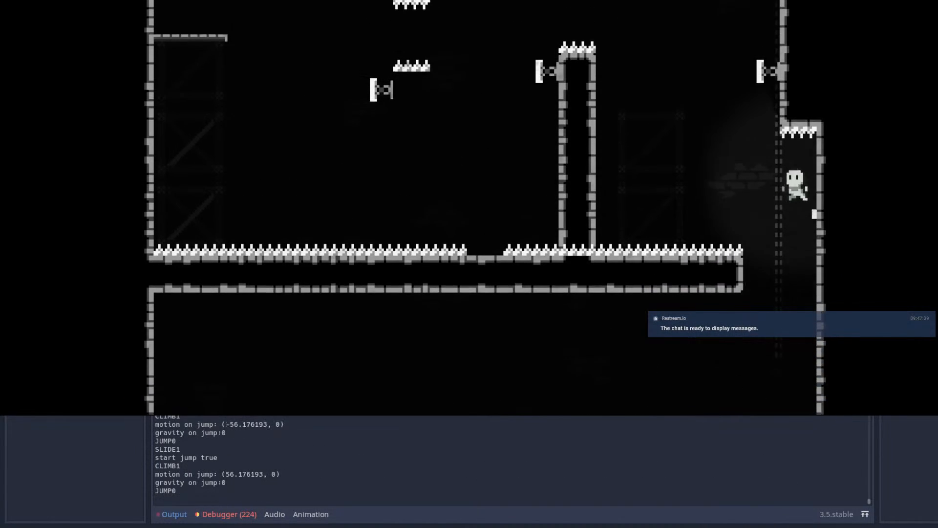
Step: Playtest dashing left through the pillar gap and between the floating spikes to the far ledge
key("shift")
key("shift")
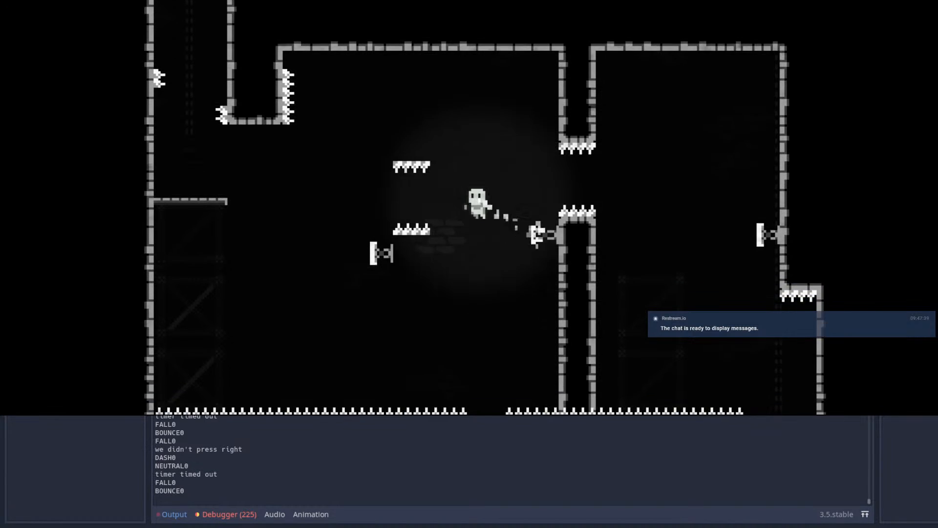
key("shift")
key("shift")
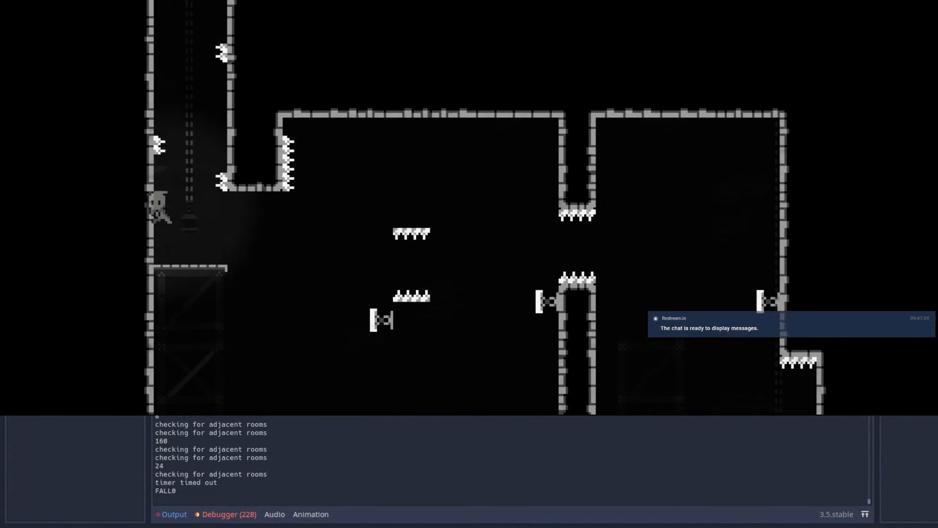
Step: Playtest the return route by jumping right off the ledge, dashing between the floating spikes and bouncing off the pillar's spring
key("space")
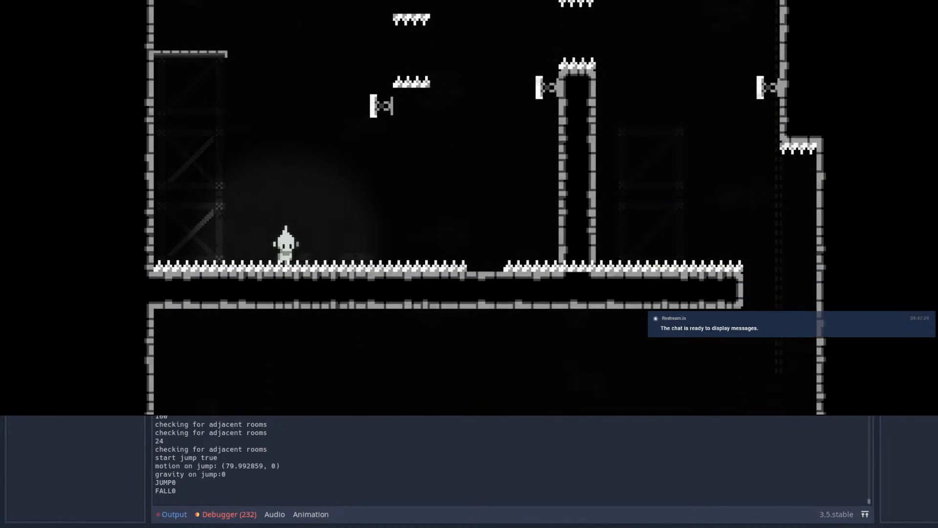
key("space")
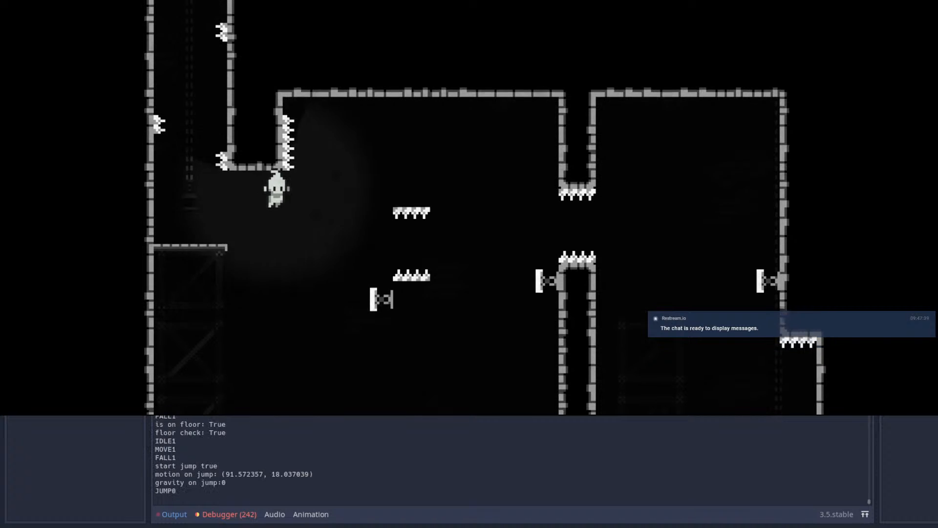
key("shift")
key("space")
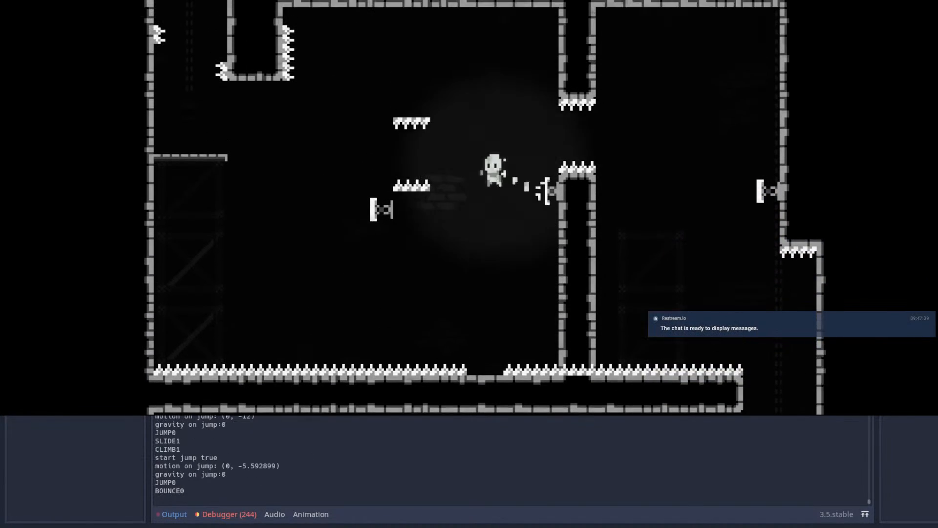
key("shift")
Step: Try dashing right past the floating spikes and wall-jumping up the pillar's side to get over its spring
key("shift")
key("Right")
key("shift")
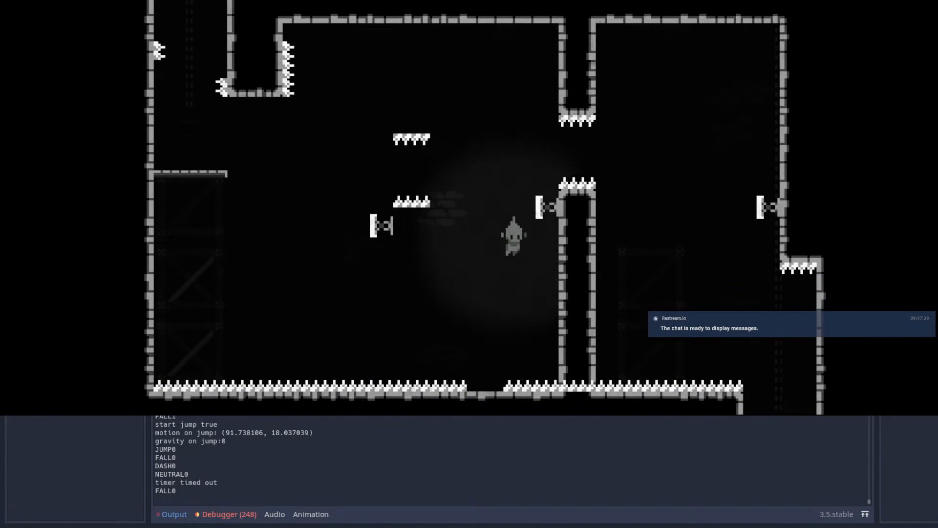
key("space")
key("space")
Step: Playtest jumping off the ledge, dashing right between the floating spikes and wall-jumping from beneath the pillar's spring
key("space")
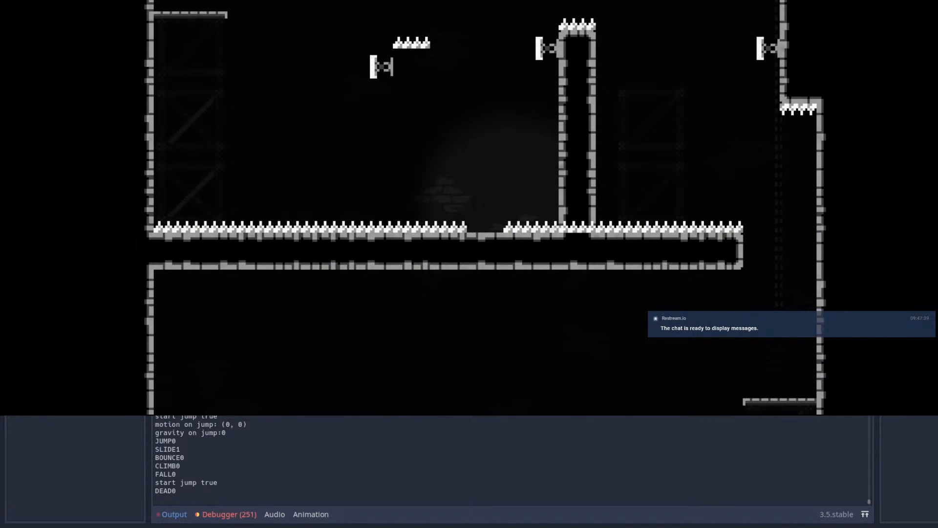
key("space")
key("shift")
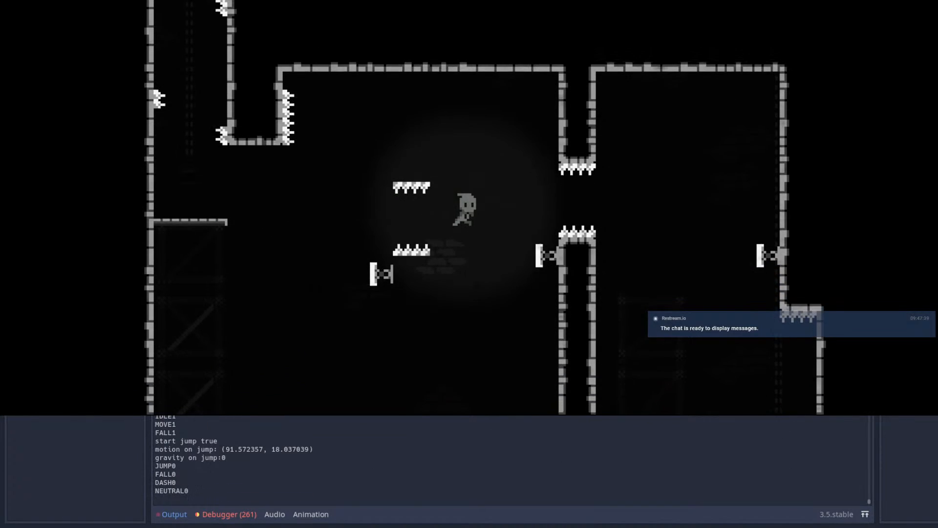
key("space")
key("space")
key("space")
key("Up")
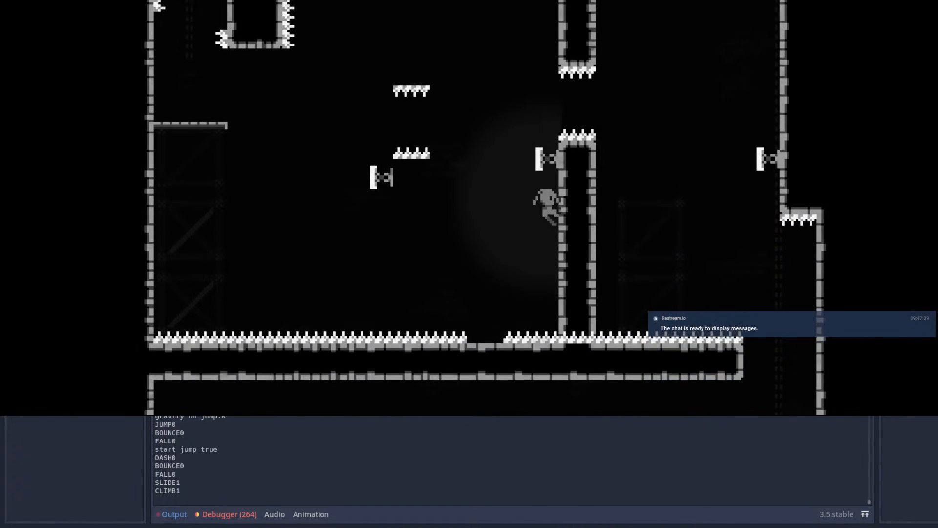
key("shift")
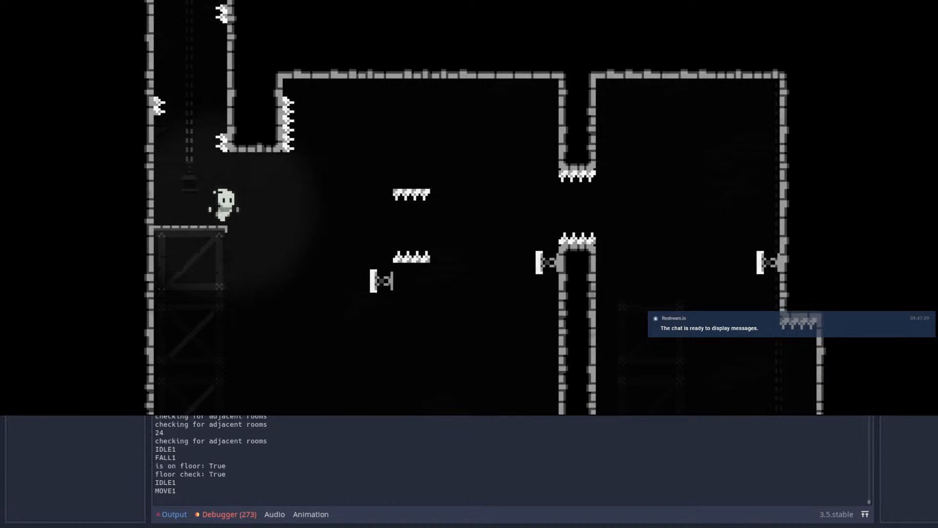
Step: Playtest jumping and dashing right to the pillar, wall-jumping up into its spring and dashing back left
key("space")
key("shift")
key("space")
key("space")
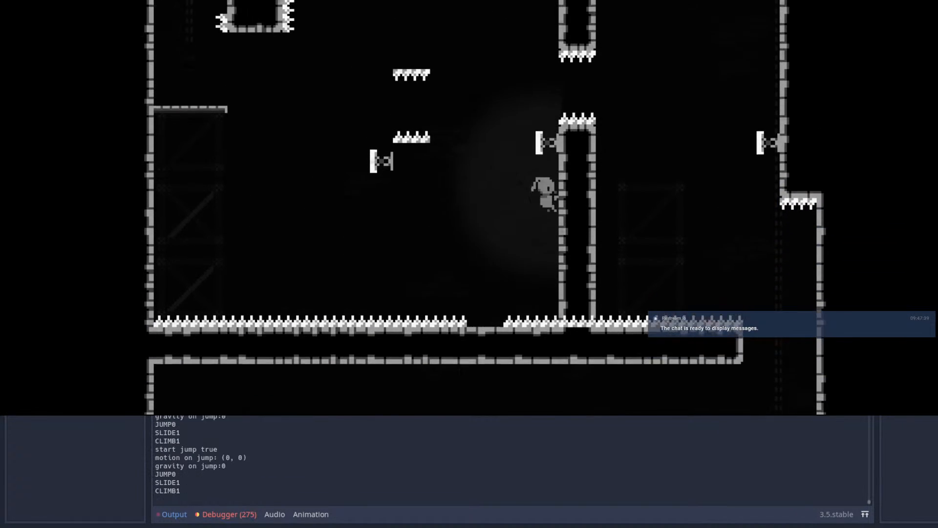
key("shift")
key("Right")
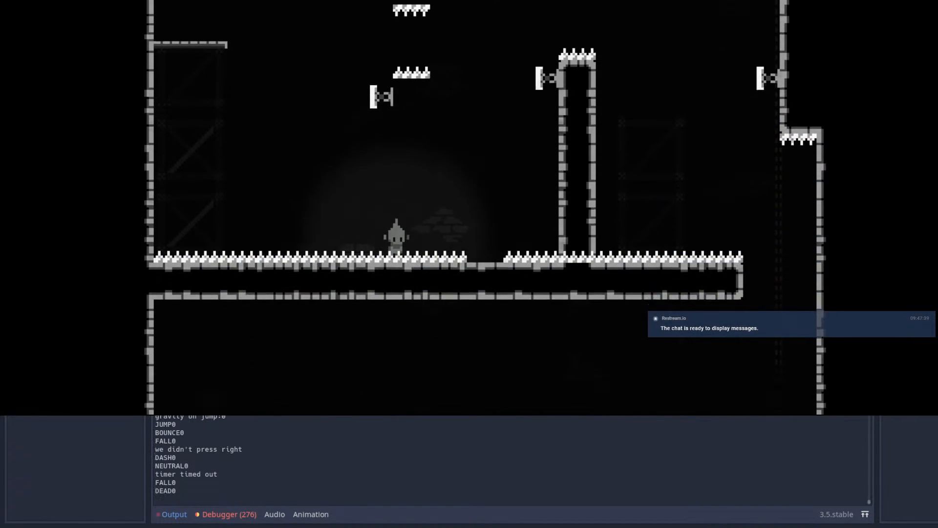
Step: Try another jump and dash right from the ledge to reach the pillar's side and wall-jump
key("Right")
key("space")
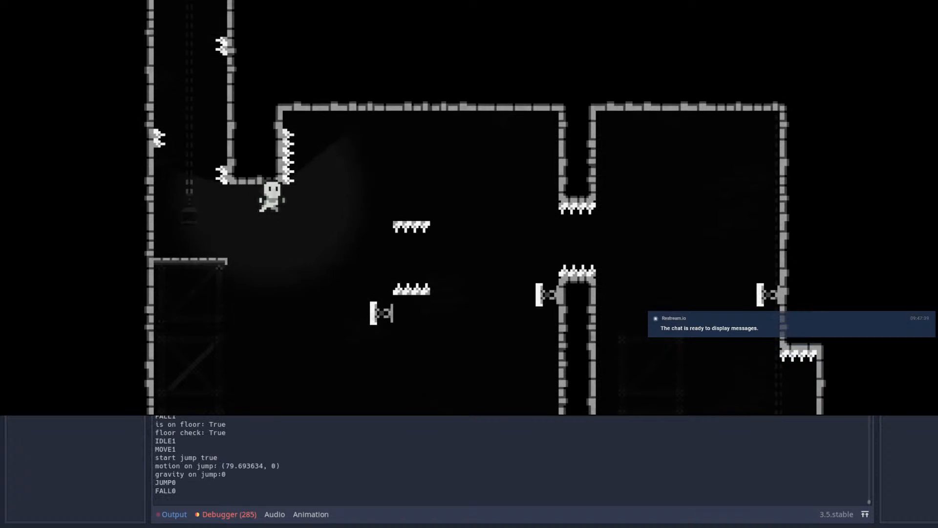
key("shift")
key("space")
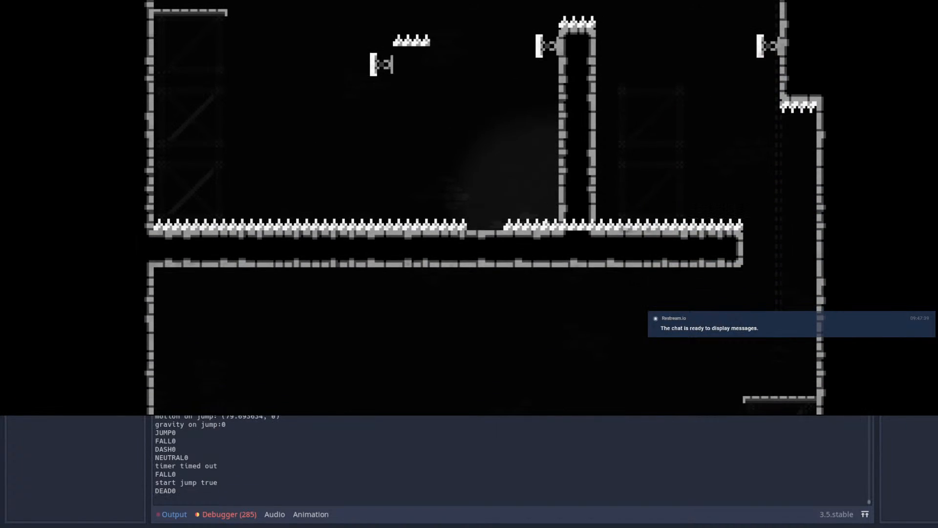
Step: Dash right past the floating spikes, wall-jump twice up the pillar into its spring and dash left off the bounce
key("Right")
key("space")
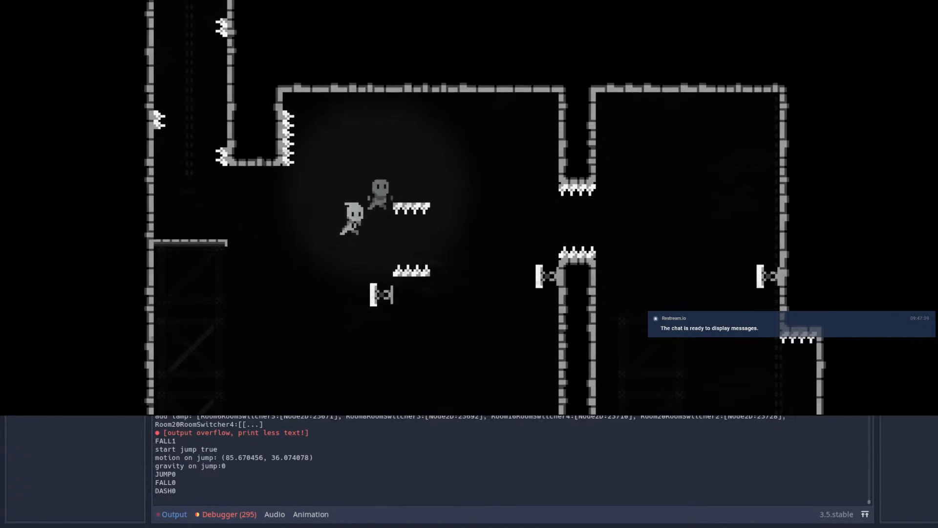
key("shift")
key("Right")
key("space")
key("space")
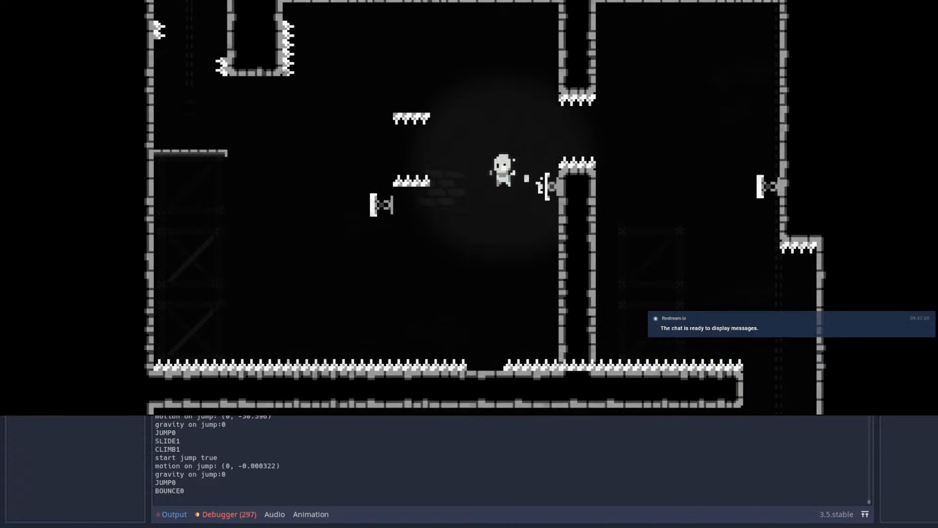
key("Left")
key("shift")
Step: Playtest dashing right into the pillar's spring and dashing left off the bounce to return to the ledge
key("shift")
key("Right")
key("space")
key("shift")
key("Left")
key("shift")
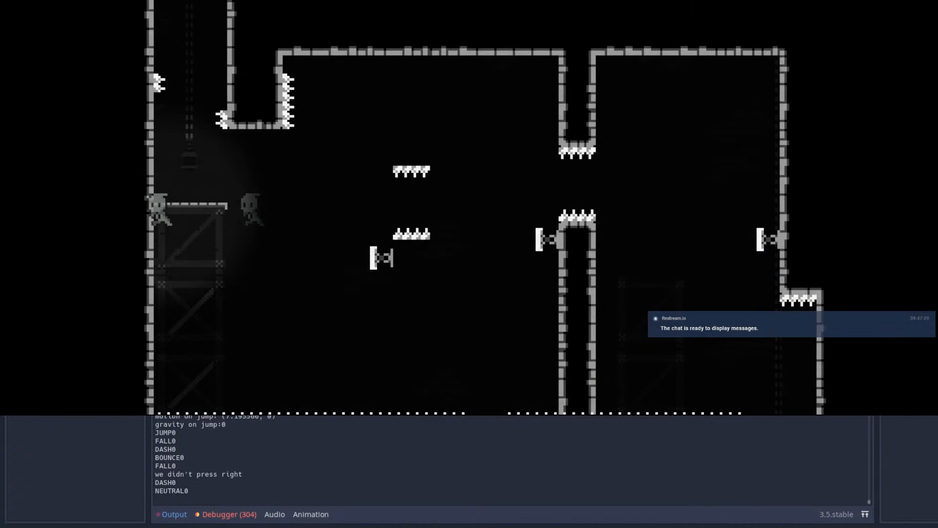
Step: Try jumping right off the ledge toward the spring beneath the lower floating spikes
key("Right")
key("space")
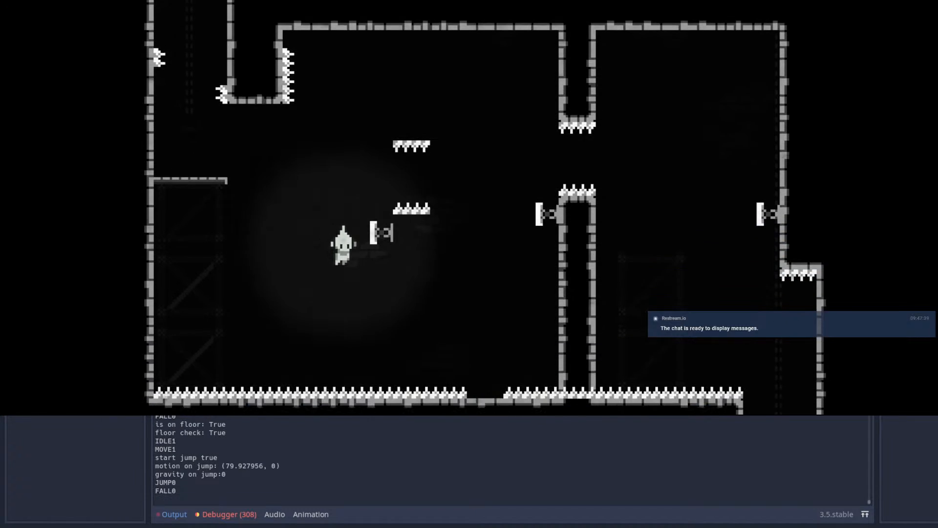
key("space")
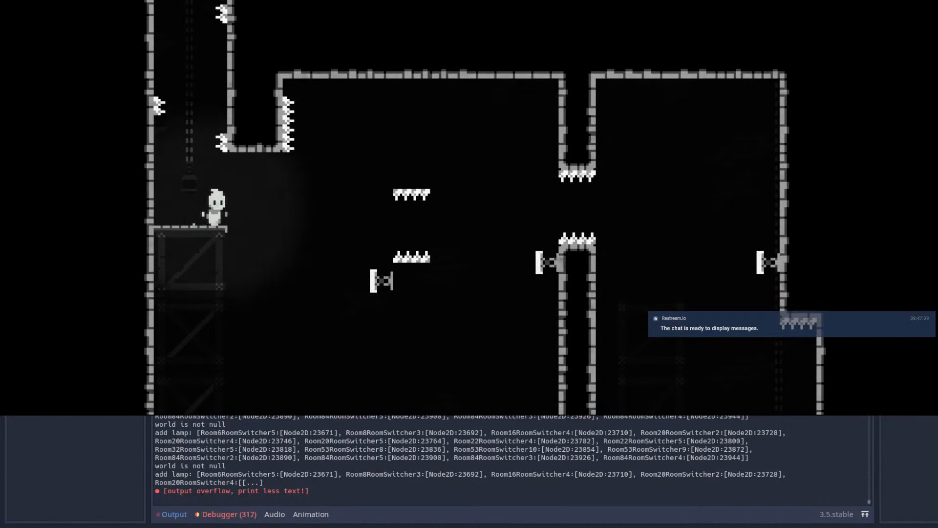
key("Right")
key("shift")
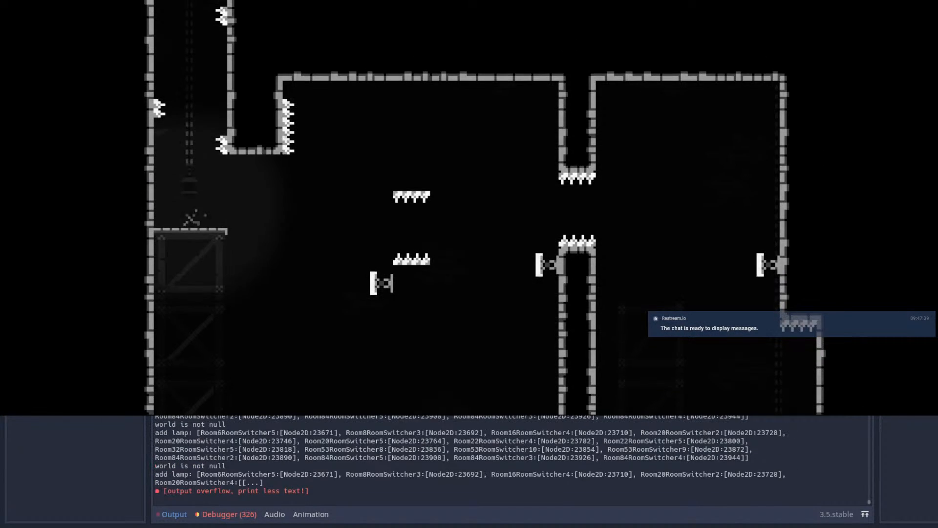
Step: Playtest a diagonal up-right dash past the floating spikes, wall-jumping at the pillar and dashing back left
key("Right")
key("space")
key("Up")
key("shift")
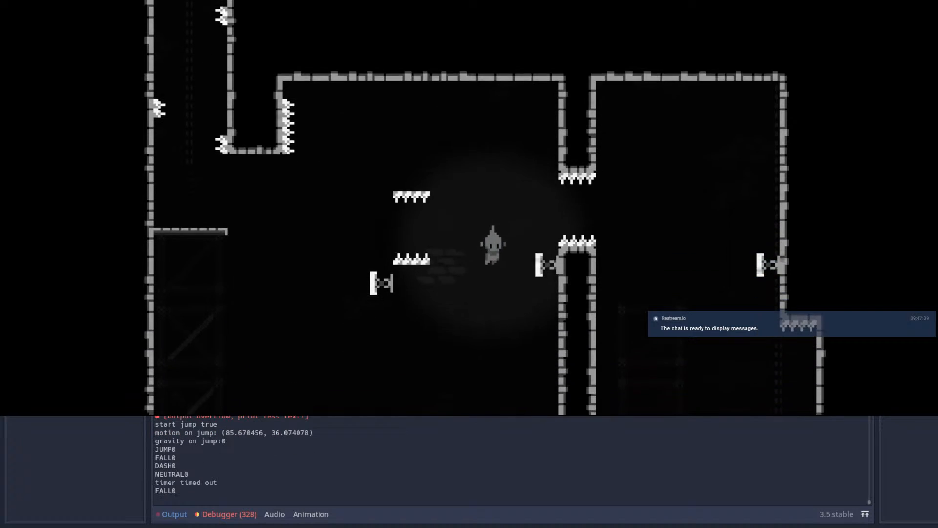
key("space")
key("space")
key("Left")
key("shift")
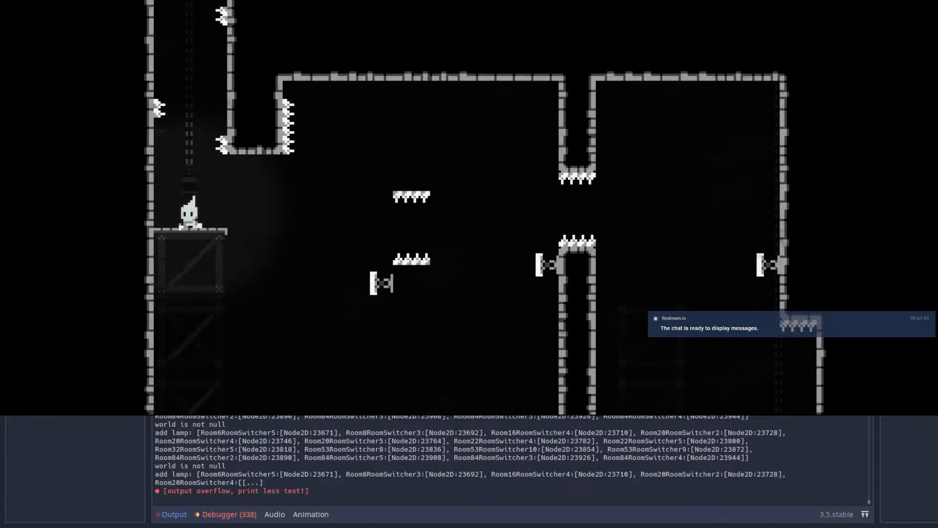
Step: Retry the diagonal dash and jump toward the pillar from the spike-free gap in the floor
key("Right")
key("space")
key("Up")
key("shift")
key("space")
key("space")
key("Right")
Step: Try the upward dash from the ledge once more, jumping twice at the pillar's side
key("space")
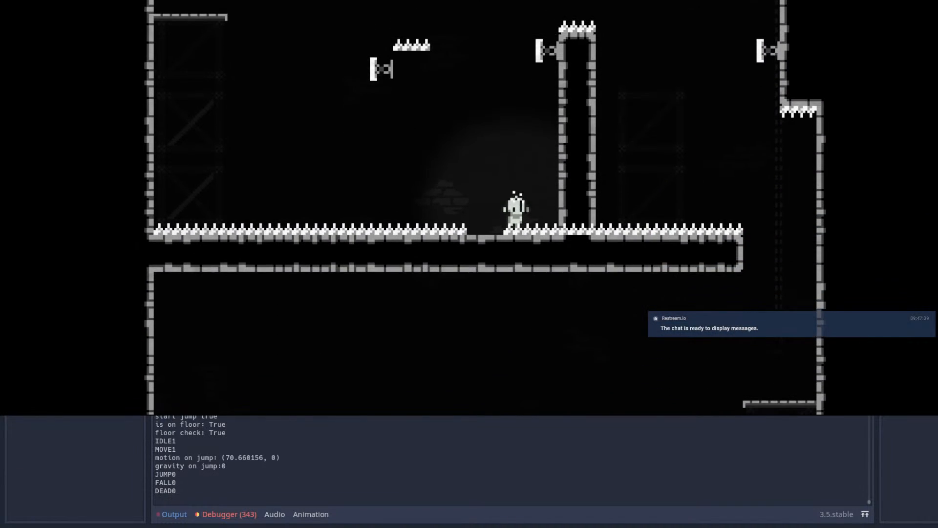
key("Right")
key("space")
key("Up")
key("shift")
key("space")
key("space")
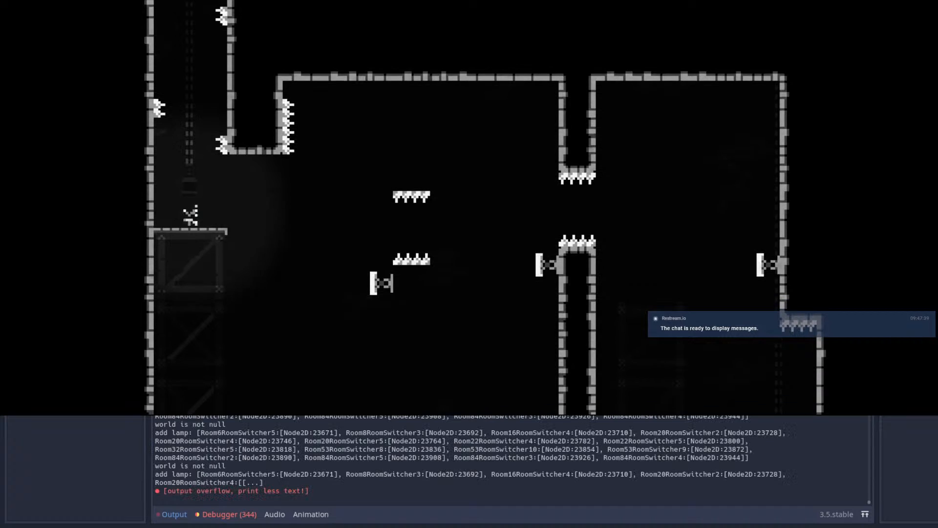
Step: Dash diagonally from the ledge, wall-jump into the pillar's spring and dash left past the floating spikes off the bounce
key("Right")
key("space")
key("Up")
key("shift")
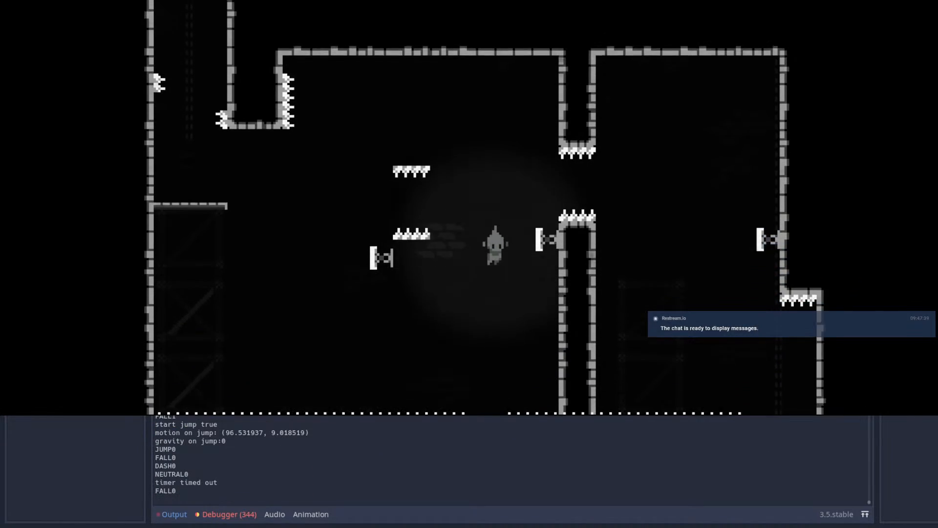
key("space")
key("space")
key("space")
key("Left")
key("shift")
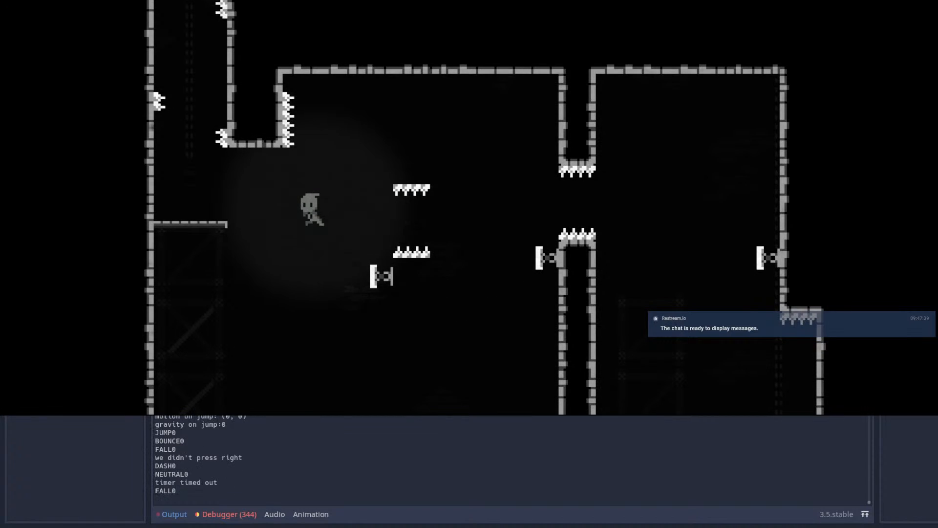
Step: Playtest dashing right above the upper floating spikes, wall-jumping at the pillar and dashing back left
key("Escape")
key("Return")
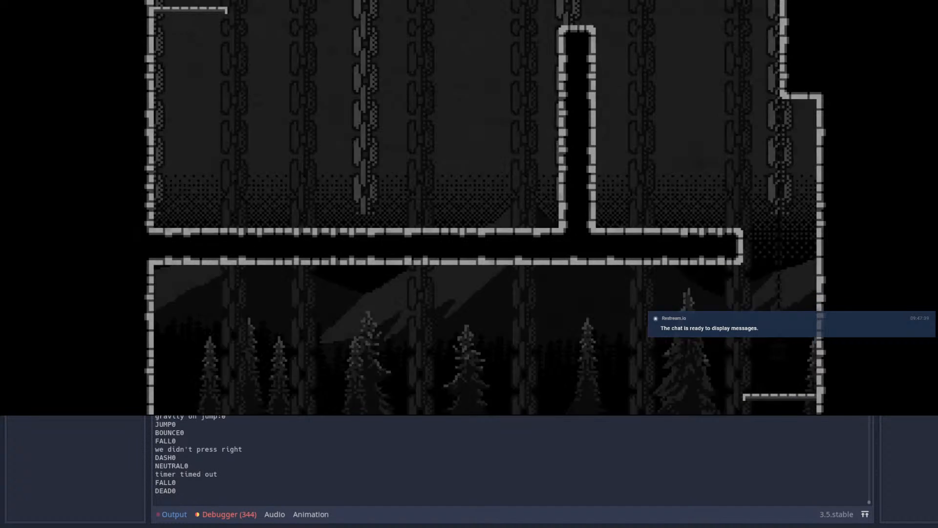
key("Right")
key("space")
key("shift")
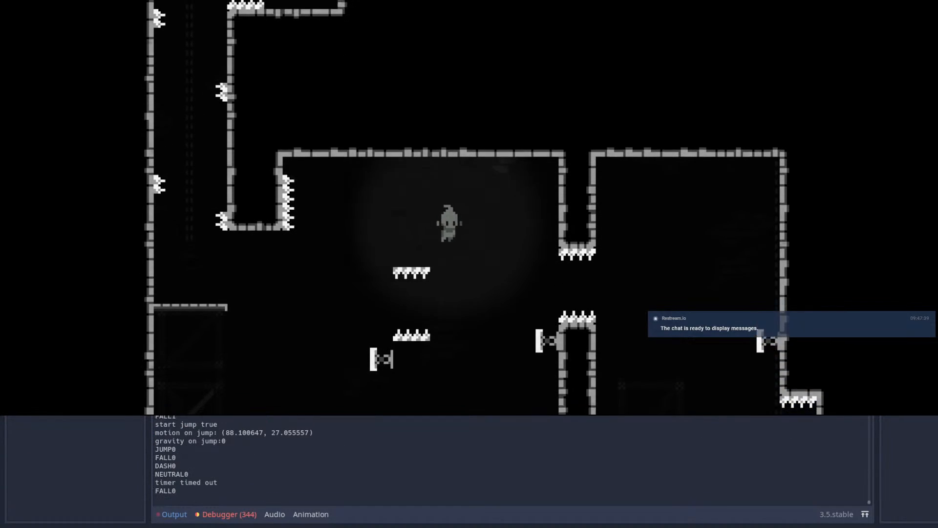
key("space")
key("space")
key("Left")
key("shift")
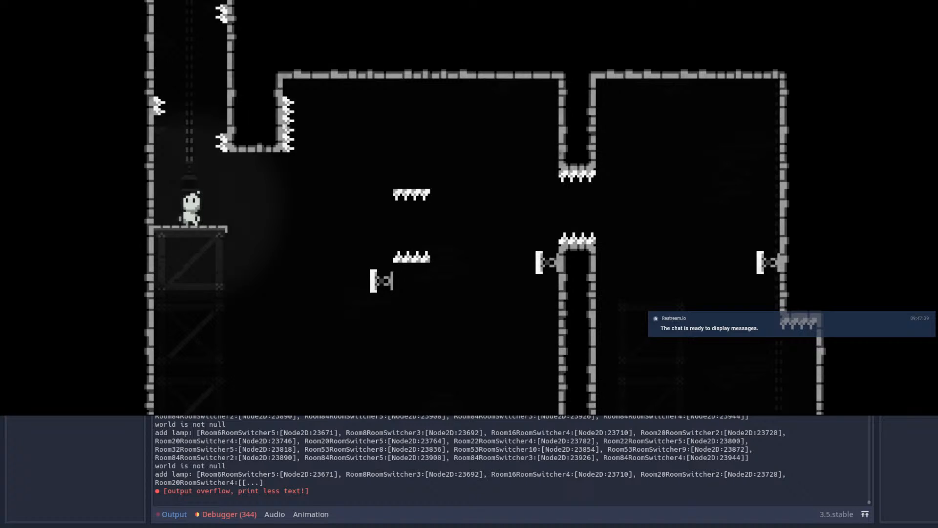
Step: Close the game and, in Room84, paint wall pillars from the ceiling to the upper floating spikes and from the lower ones to the floor
left_click(841, 1)
left_click(358, 26)
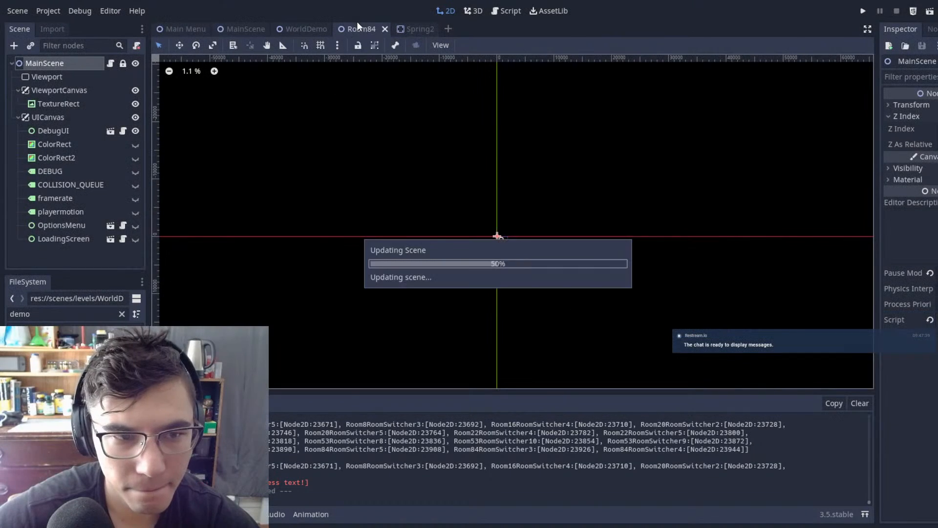
scroll(385, 274, "down", 5)
scroll(377, 214, "up", 5)
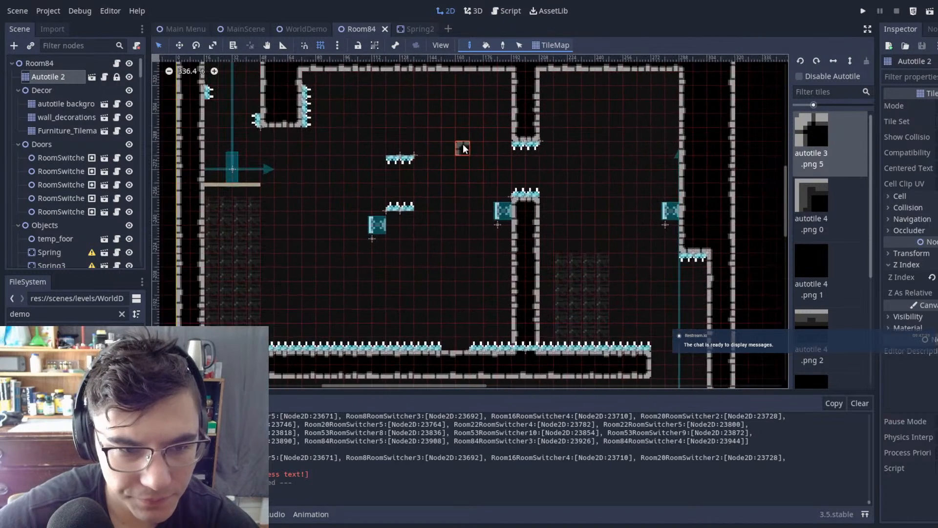
left_click_drag(411, 144, 394, 75)
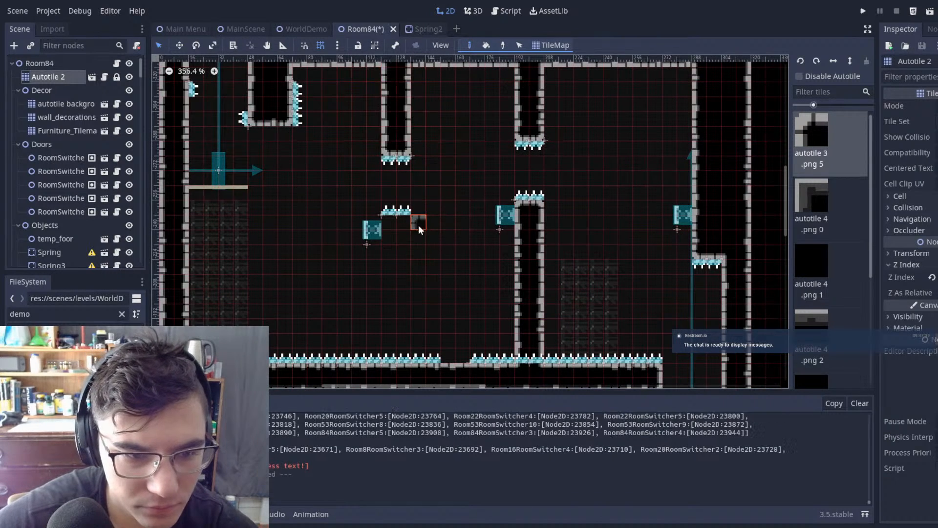
left_click_drag(401, 218, 386, 350)
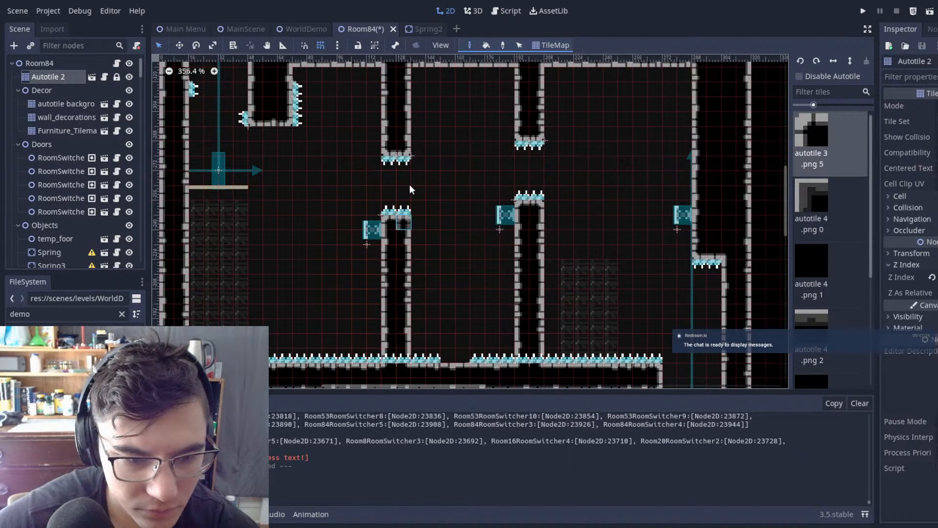
Step: Delete the RoomSwitcher5 node above the far ledge and save Room84
left_click(220, 169)
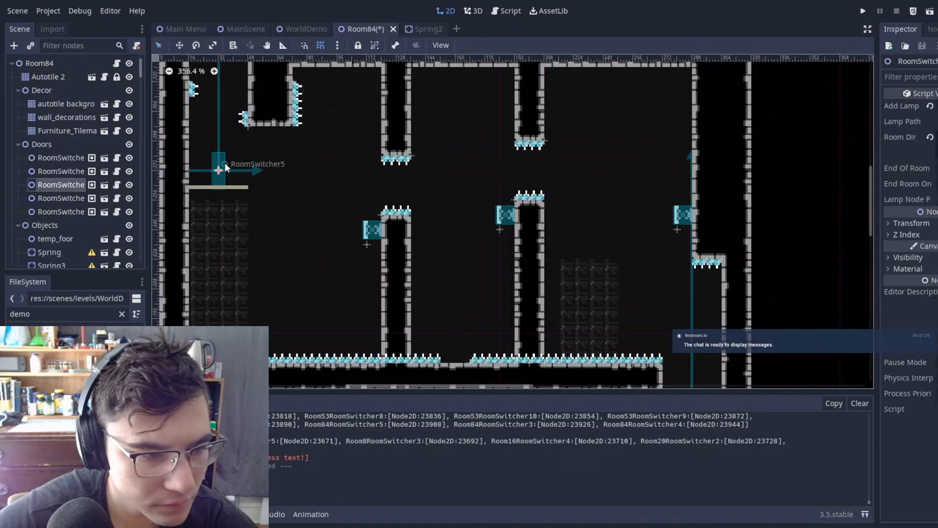
scroll(460, 164, "down", 4)
key("w")
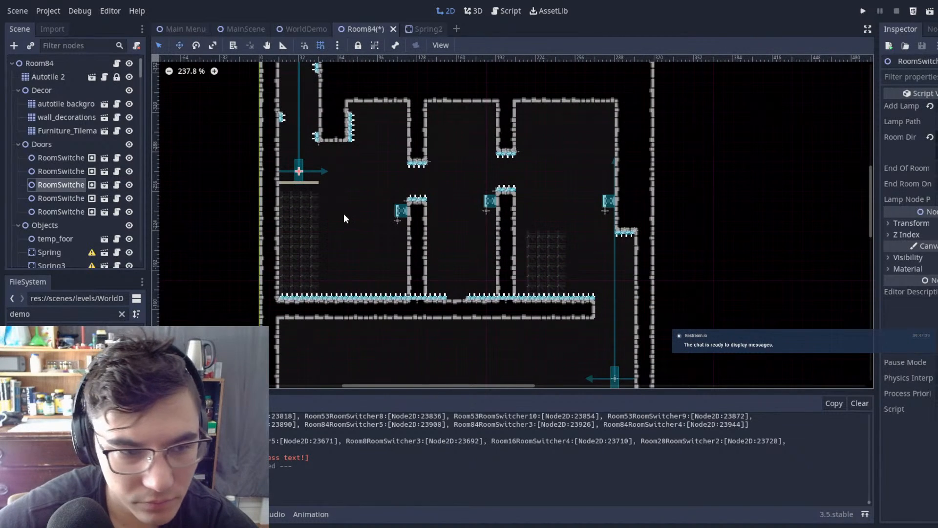
key("Delete")
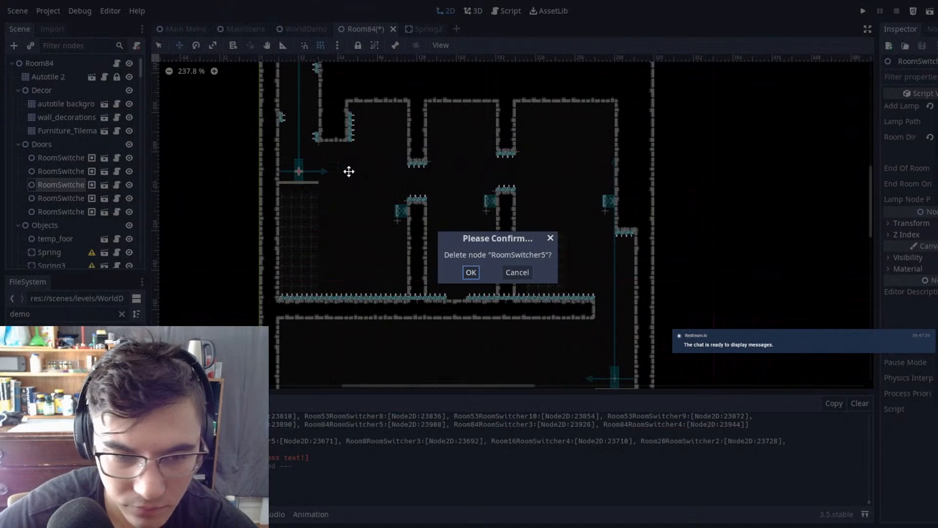
left_click(470, 272)
key("ctrl+s")
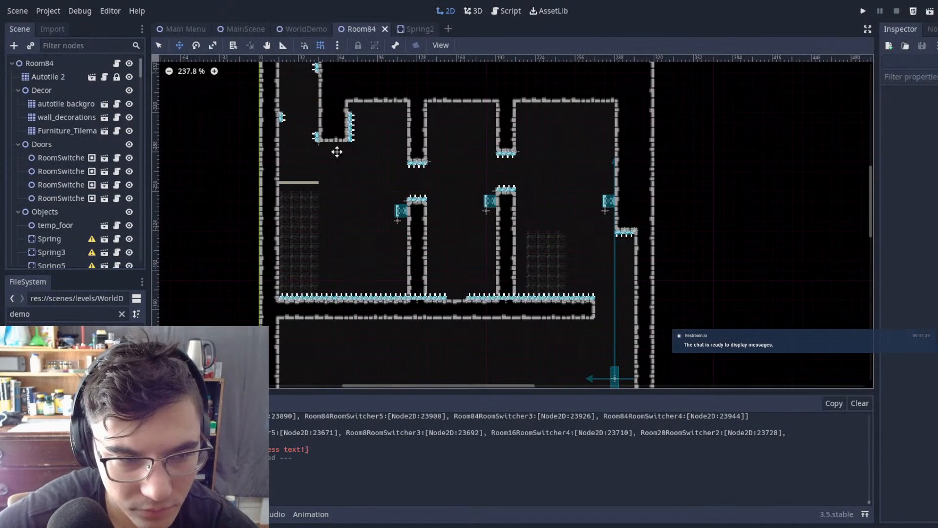
Step: Run the game from MainScene, wall-jump up the shaft and dash left off the far wall's spring
left_click(250, 31)
key("ctrl+s")
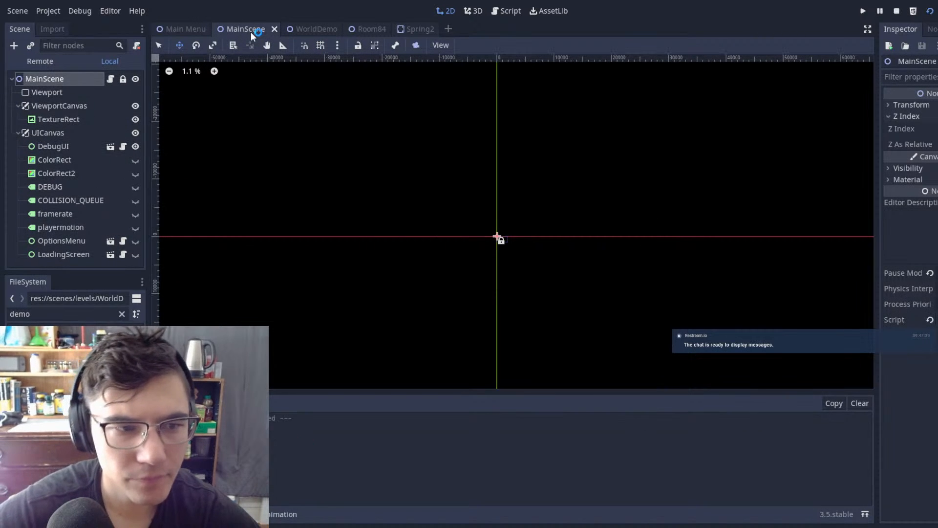
key("F5")
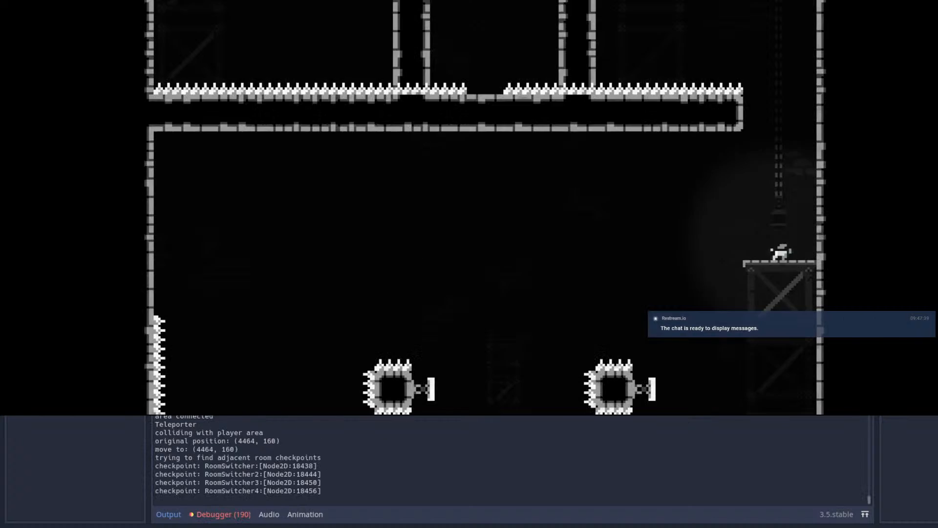
key("Right")
key("space")
key("space")
key("space")
key("Left")
key("shift")
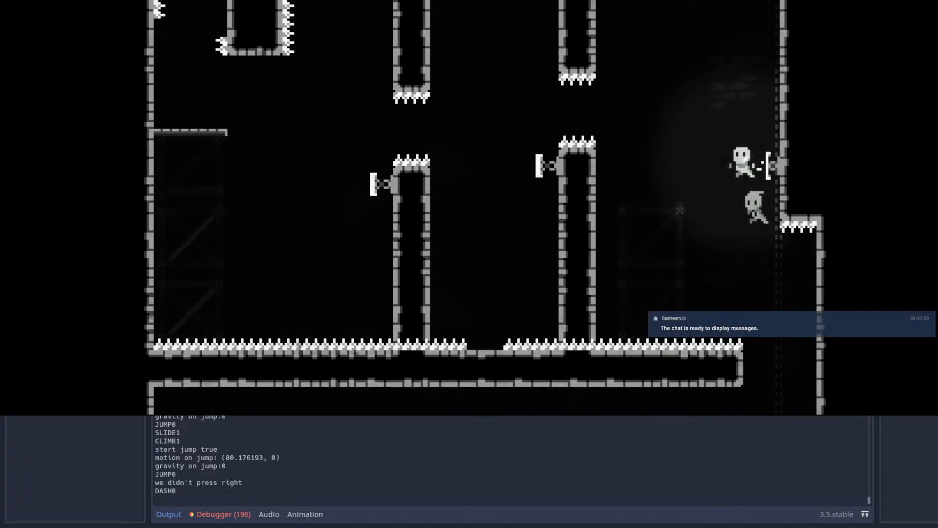
Step: Playtest dashing left through both pillar gaps to the far ledge, and open the pause menu
key("shift")
key("shift")
key("Left")
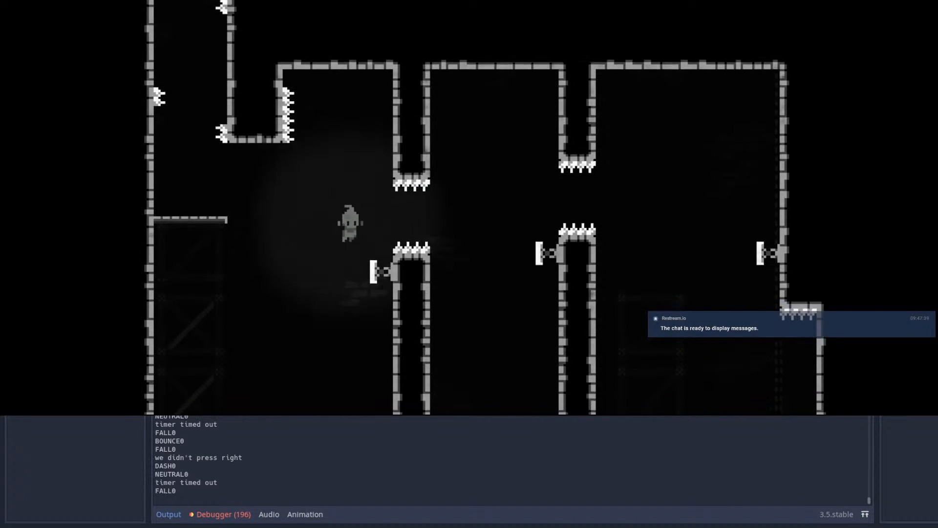
key("Right")
key("Escape")
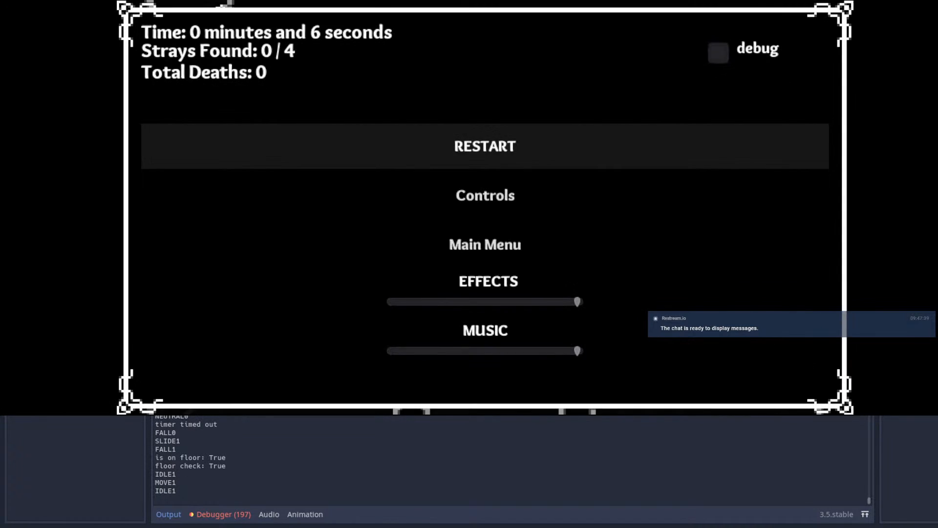
Step: Restart the level and wall-jump from the starting platform up the shaft to the far wall's spring
key("Return")
key("Right")
key("space")
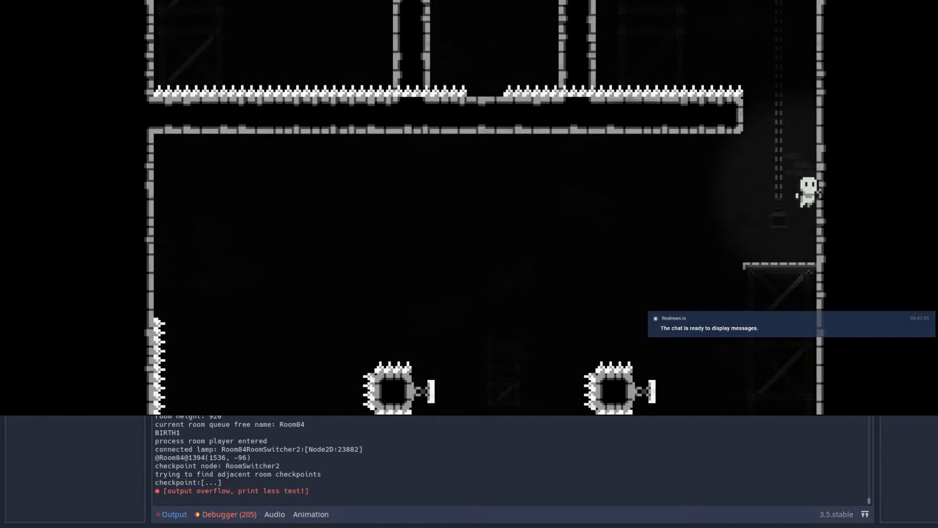
key("space")
key("space")
key("Left")
key("space")
key("Right")
key("space")
key("space")
key("Left")
key("space")
key("Right")
key("Right")
key("space")
key("Right")
key("space")
key("space")
key("space")
Step: Playtest dashing left off the springs through both pillar gaps to the far ledge, and restart the level from the pause menu
key("Left")
key("shift")
key("shift")
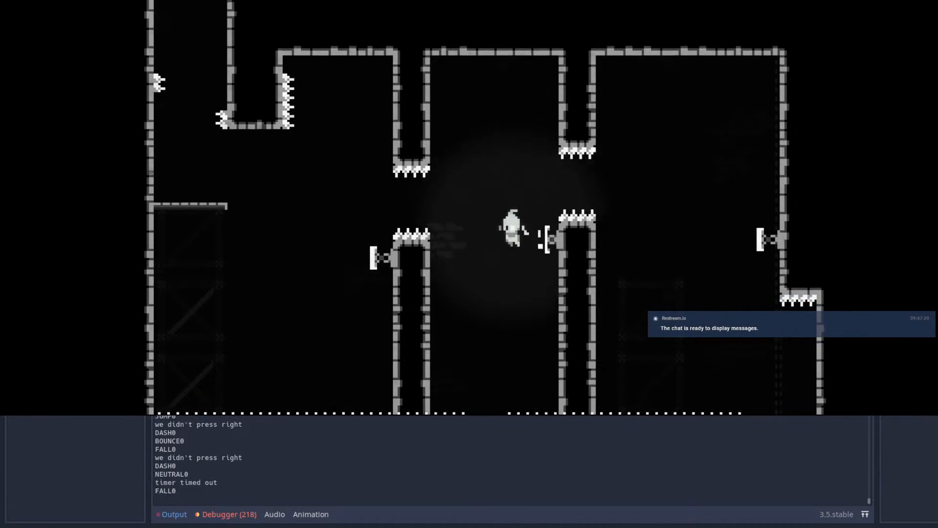
key("Left")
key("shift")
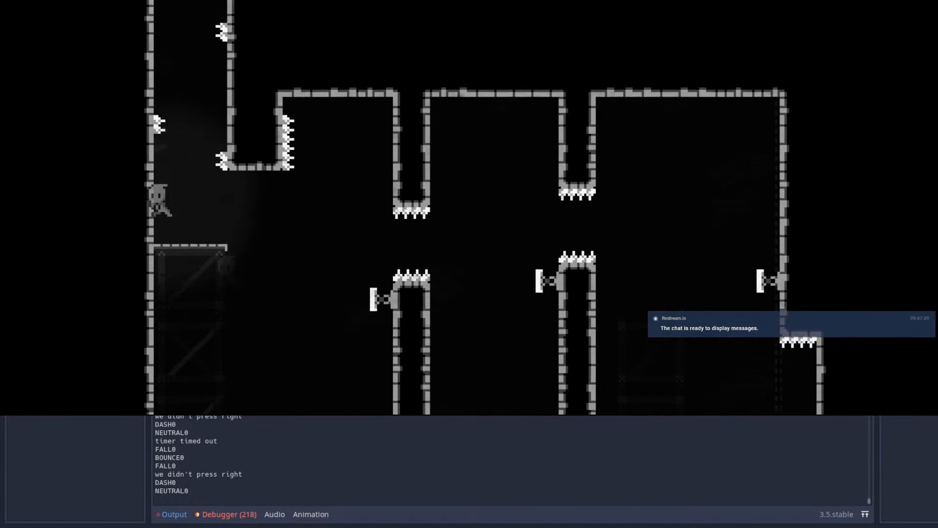
key("Right")
key("Right")
key("Escape")
key("Return")
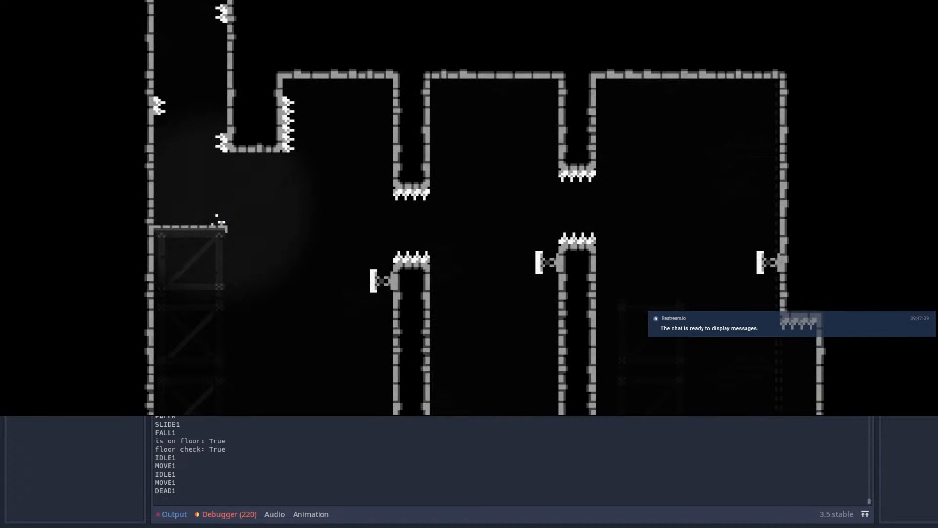
Step: Replay the climb and dash route through both pillar gaps, testing a turn back towards the left pillar's outer side
key("Right")
key("space")
key("space")
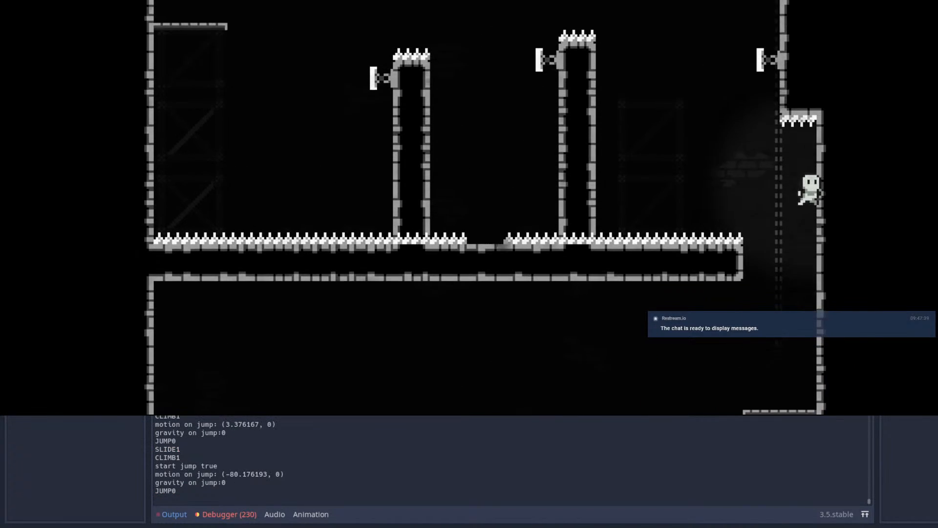
key("space")
key("shift")
key("Left")
key("shift")
key("shift")
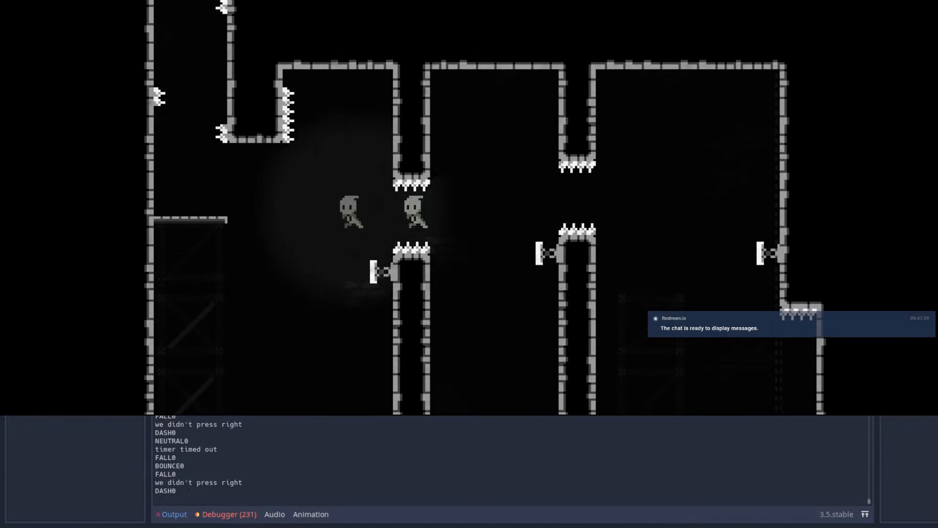
key("Right")
key("space")
Step: Wall-jump up the shaft again and try to dash left through the first pillar gap
key("space")
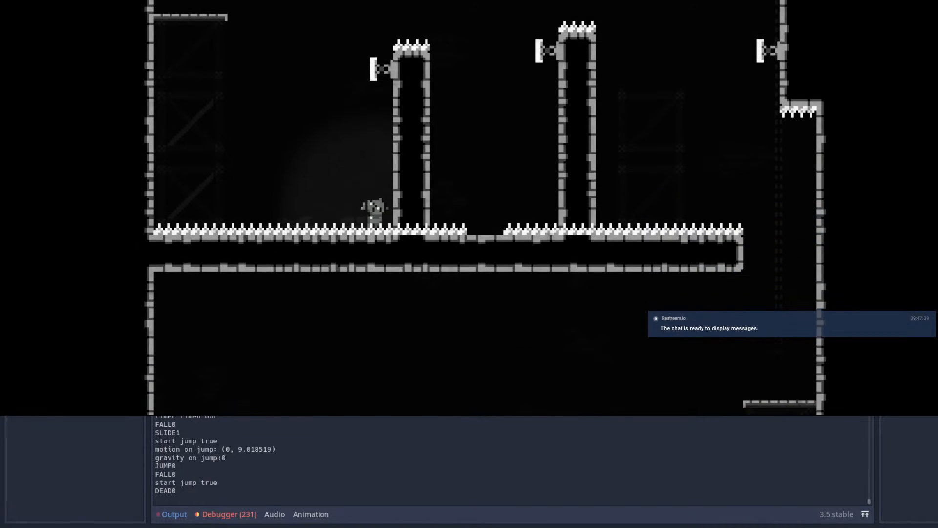
key("space")
key("space")
key("space")
key("space")
key("shift")
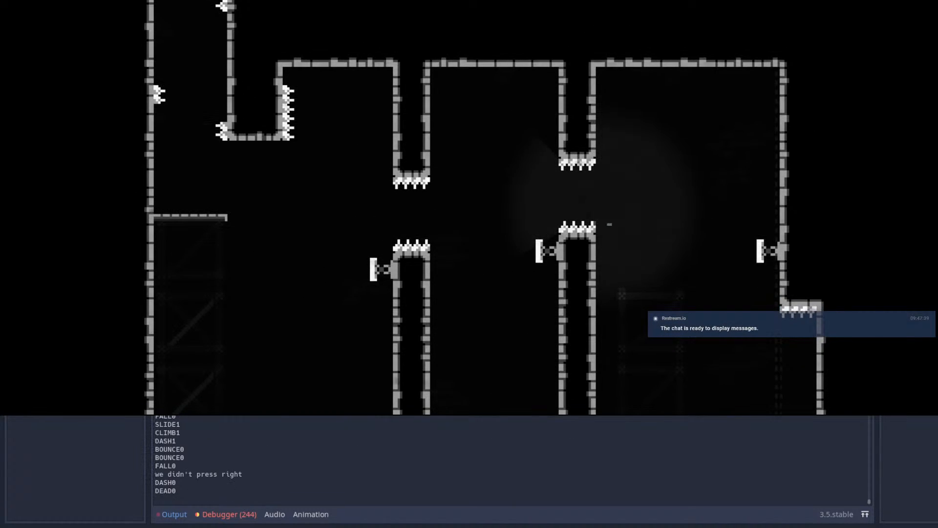
Step: Repeat the climb, dash left through both gaps, test a jump beyond the left pillar, and open the pause menu
key("space")
key("space")
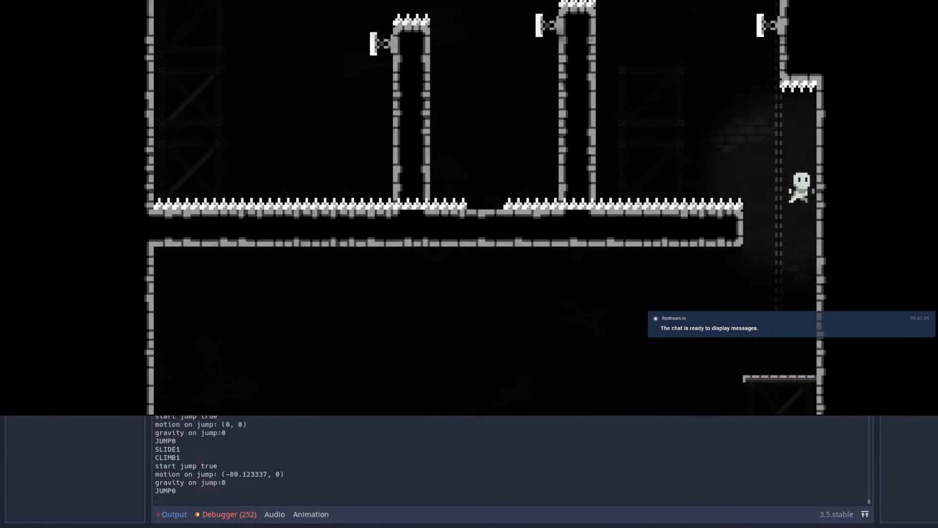
key("shift")
key("shift")
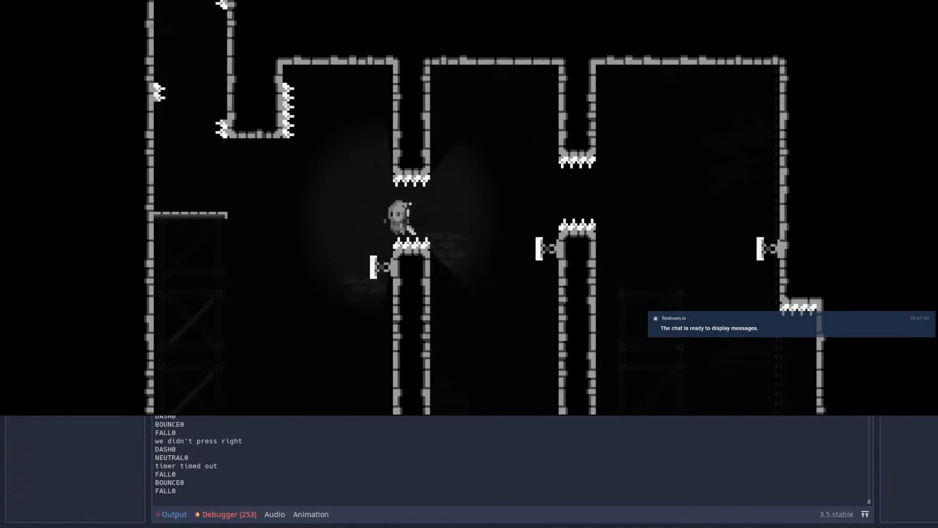
key("shift")
key("space")
key("Escape")
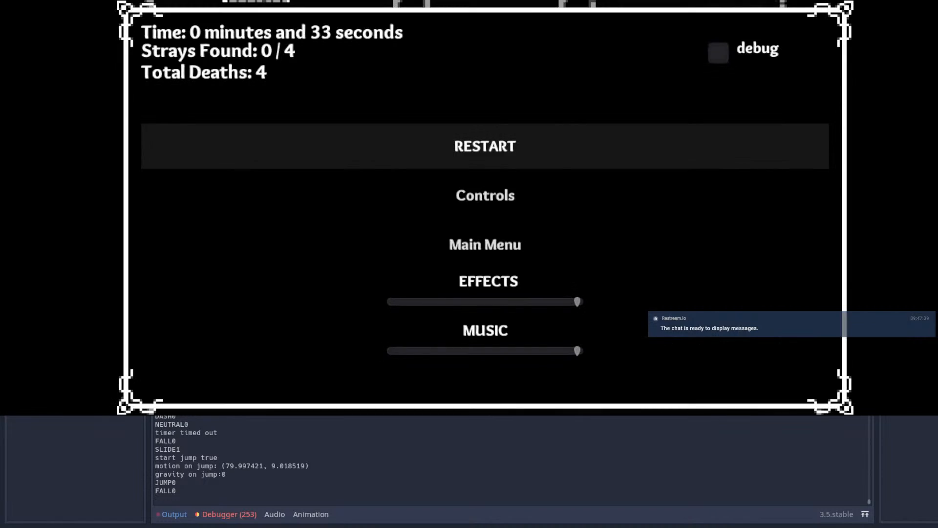
Step: Restart the level, replay the full spring-and-dash route to the far ledge, and restart once more
key("Return")
key("space")
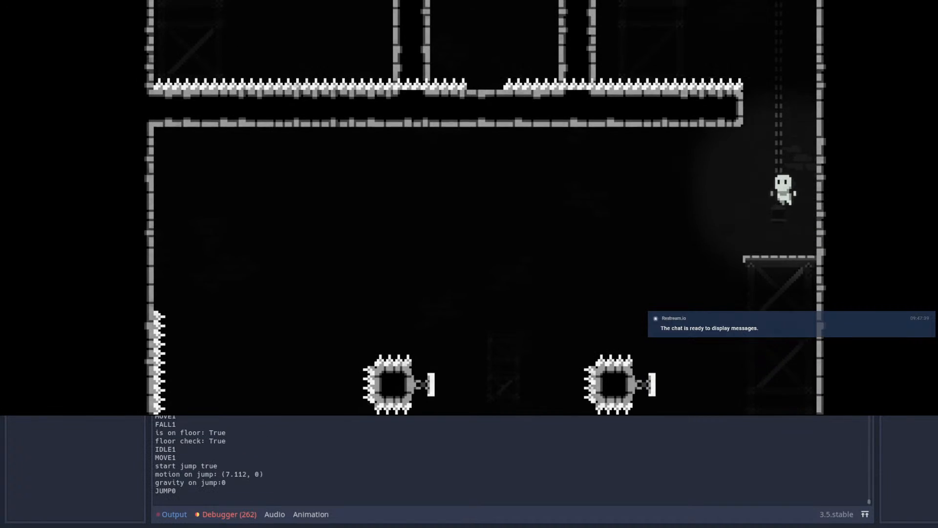
key("space")
key("space")
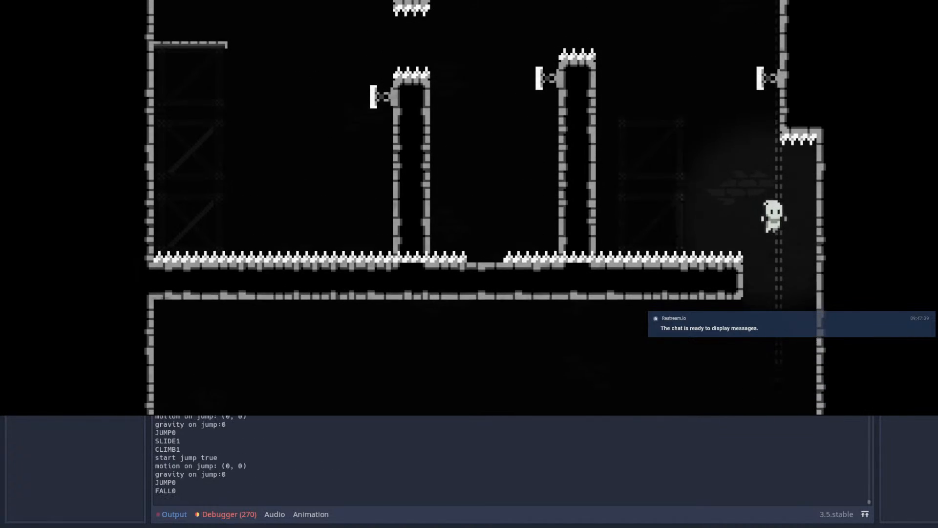
key("space")
key("shift")
key("shift")
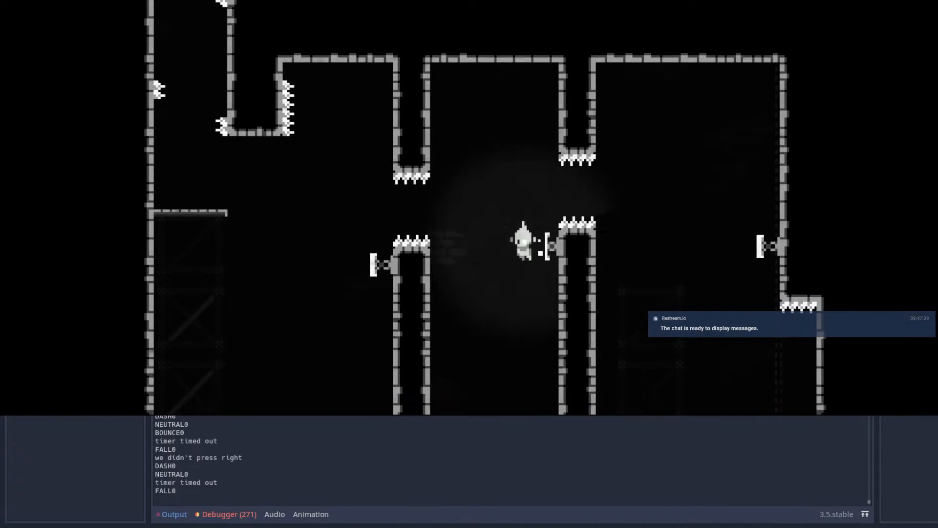
key("Left")
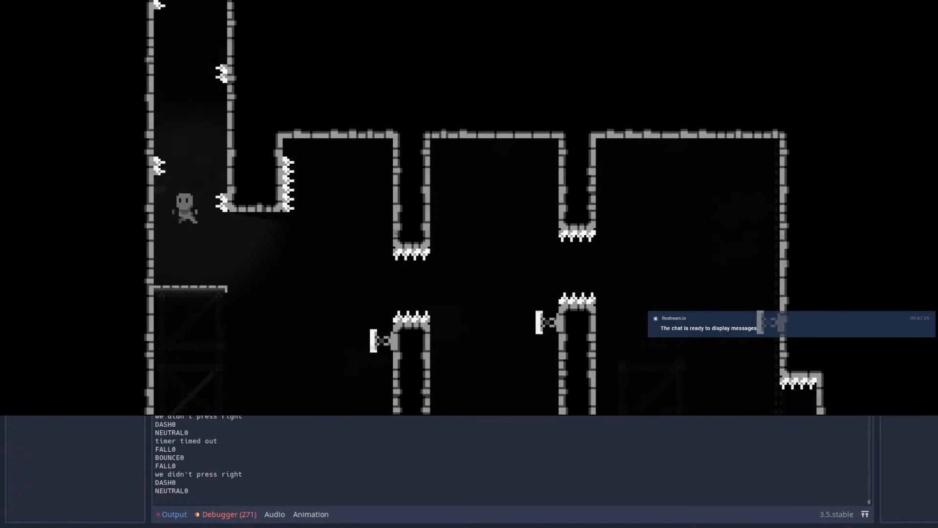
key("Escape")
key("Return")
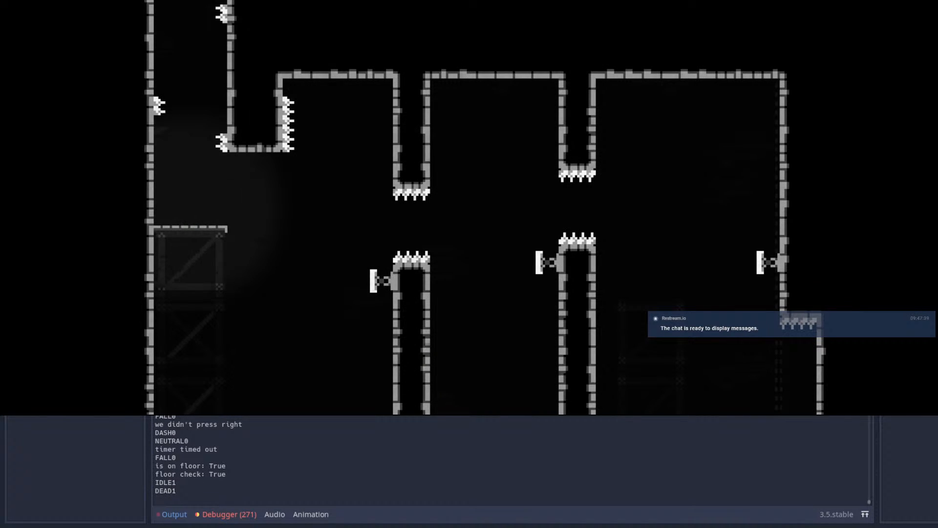
Step: Wall-jump up the shaft and test a left dash below the far wall's spring
key("space")
key("space")
key("Right")
key("space")
key("space")
key("Left")
key("shift")
key("Right")
key("Left")
Step: Climb the shaft, dash left through both pillar gaps, and test turning back to the left pillar's outer spring
key("space")
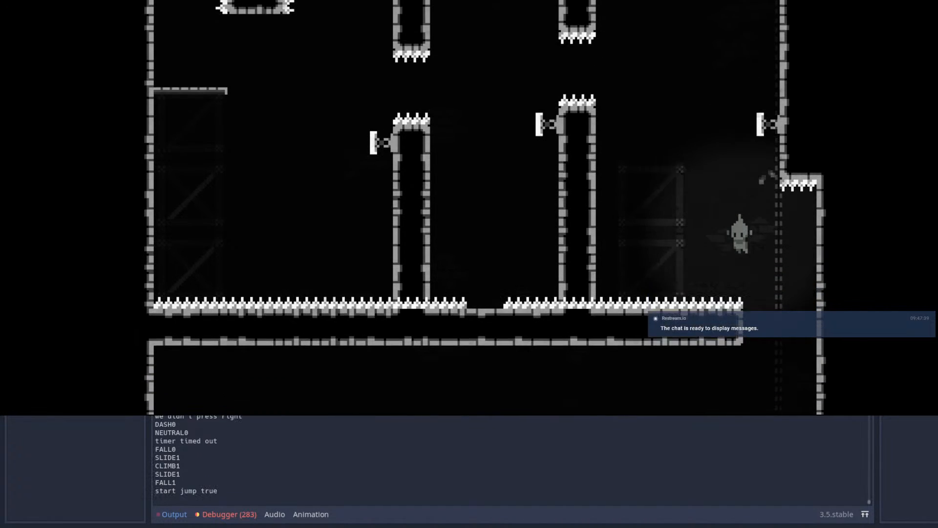
key("Right")
key("space")
key("space")
key("Right")
key("space")
key("space")
key("space")
key("Left")
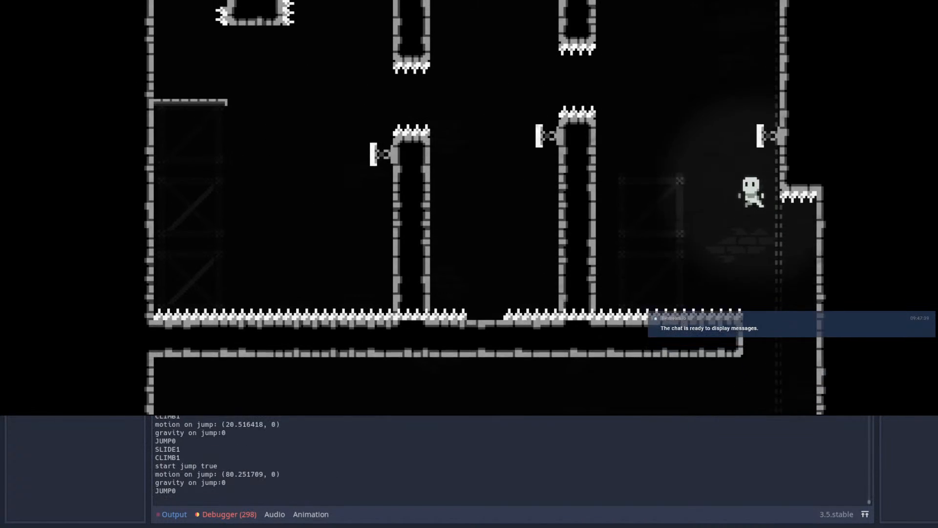
key("shift")
key("shift")
key("Left")
key("shift")
key("Right")
Step: Playtest the shaft climb and the chained left dashes past the left pillar once more from the starting platform
key("space")
key("space")
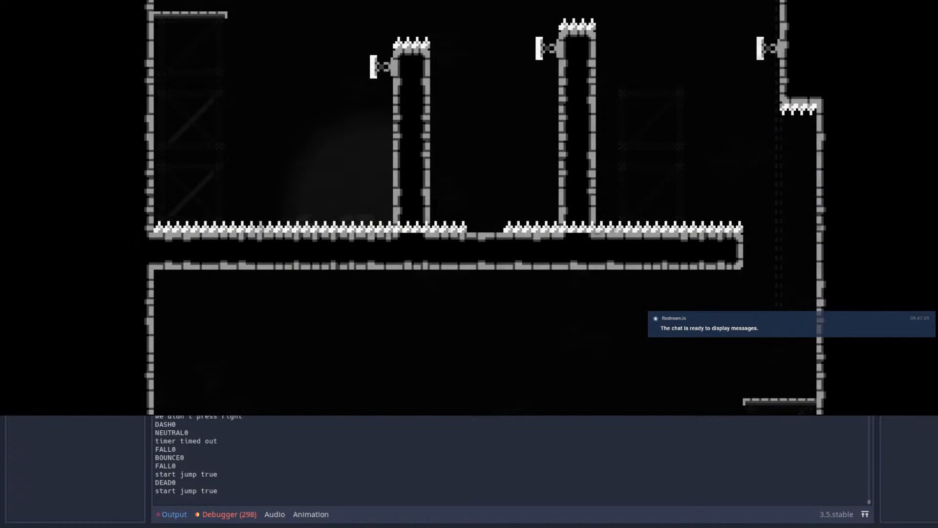
key("Right")
key("space")
key("space")
key("space")
key("space")
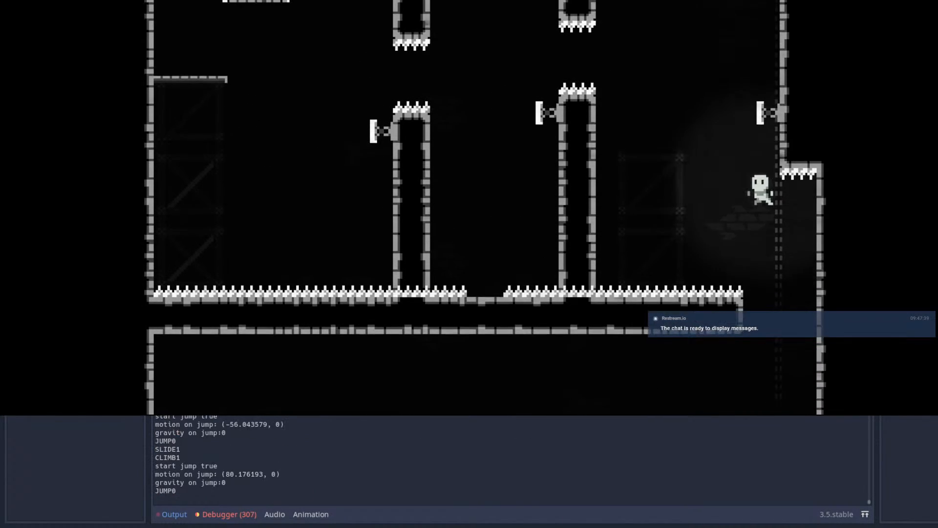
key("Left")
key("shift")
key("shift")
key("shift")
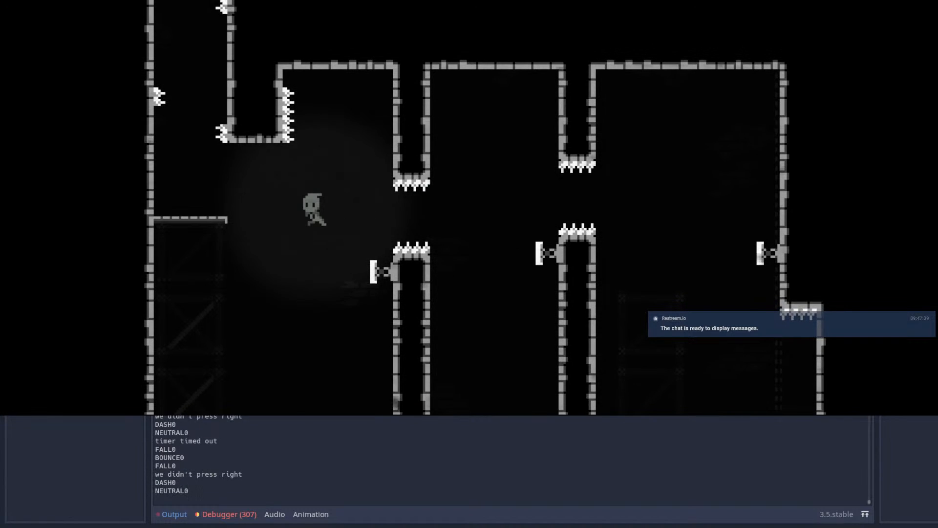
key("Right")
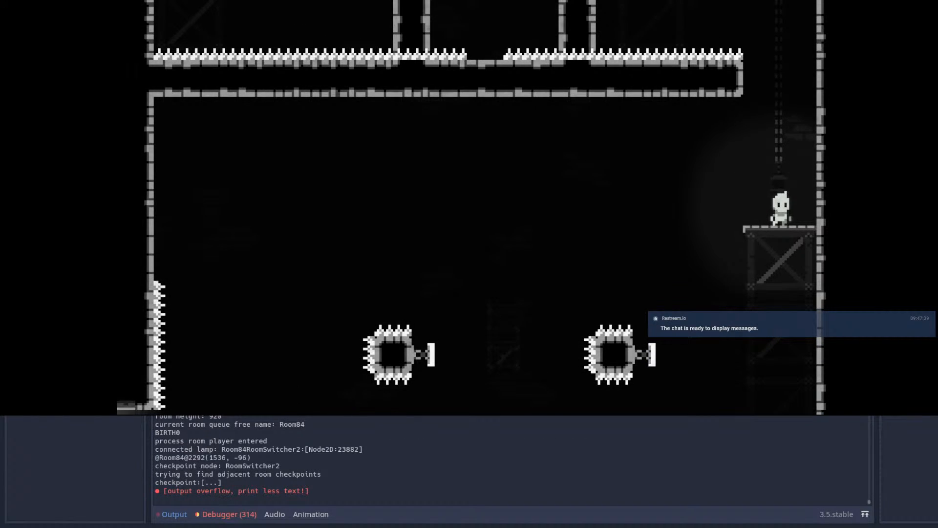
Step: Close the game, review Room84's pillar layout in the editor, and rerun the game from MainScene
key("F8")
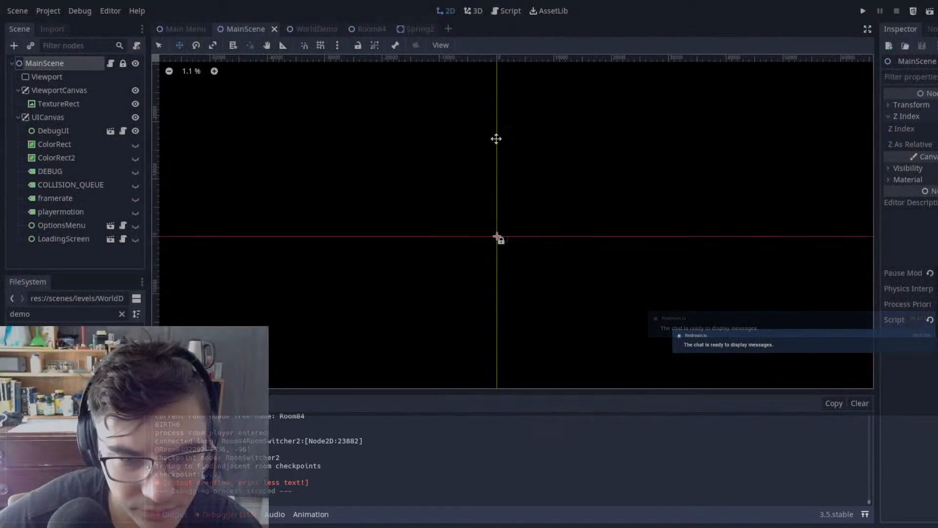
left_click(416, 29)
left_click(361, 30)
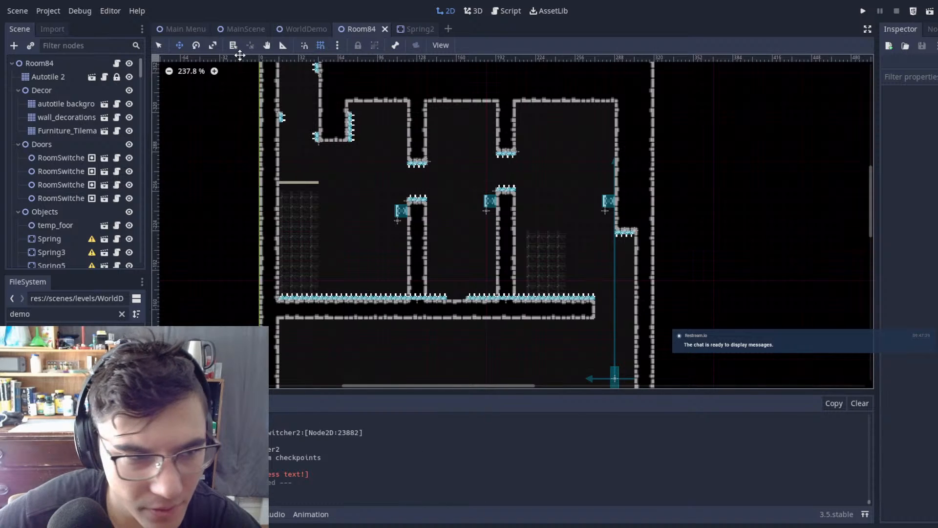
left_click(245, 29)
key("F5")
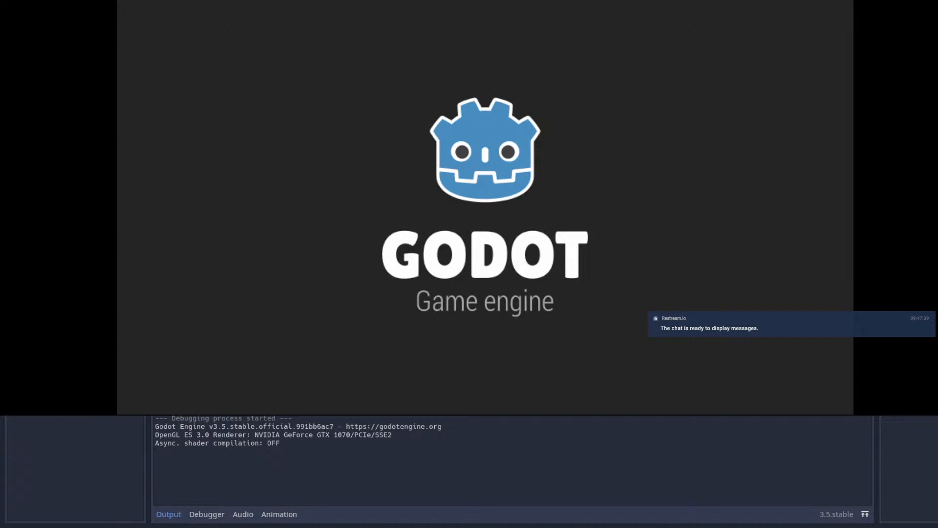
Step: Wall-jump up the shaft in the new run and dash left off the far wall's spring towards the pillar gaps
key("Right")
key("space")
key("space")
key("space")
key("space")
key("space")
key("x")
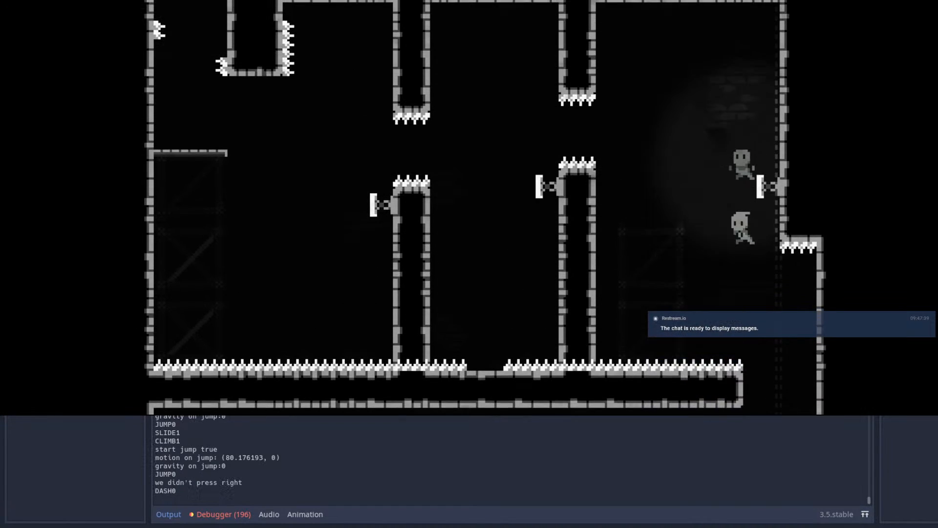
key("Left")
key("x")
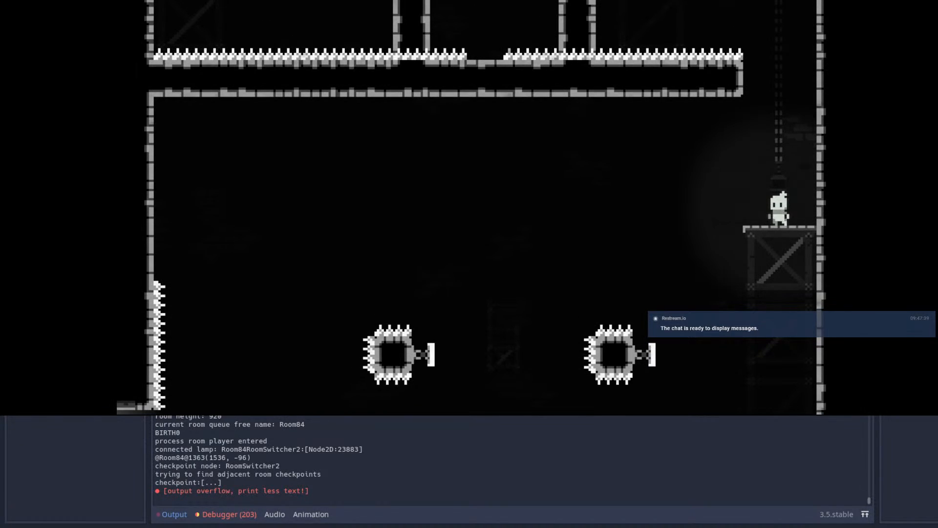
Step: Switch back to the Godot editor and repaint Room84's left lower pillar one tile further left on the Autotile 2 tilemap
key("alt+Tab")
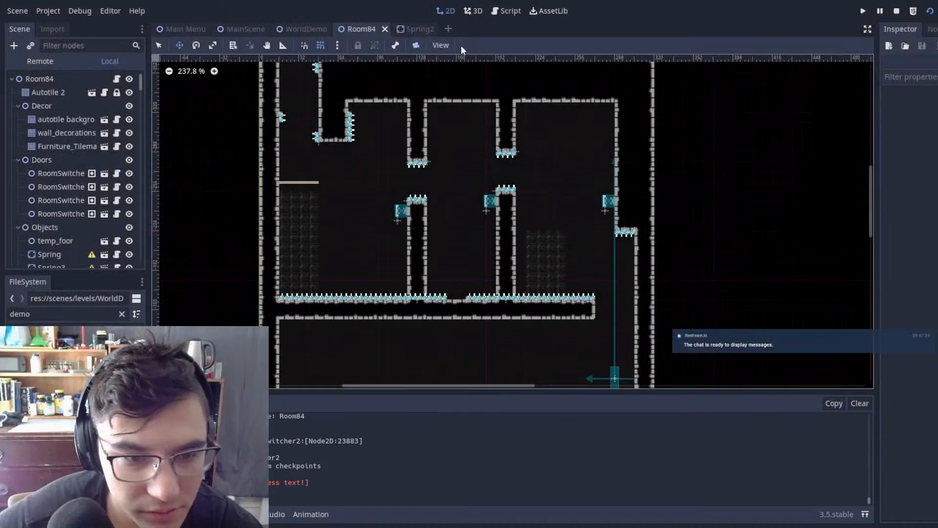
scroll(419, 201, "up", 4)
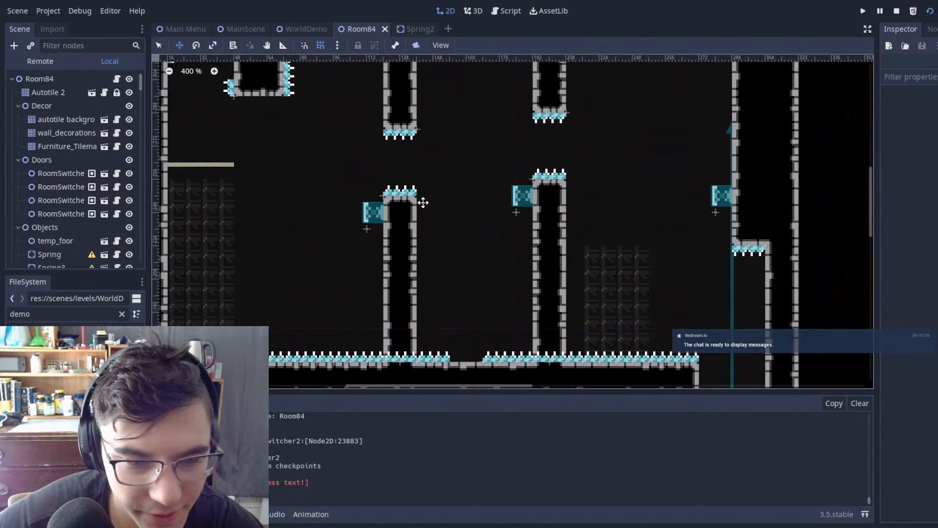
scroll(414, 190, "up", 1)
scroll(414, 190, "up", 1)
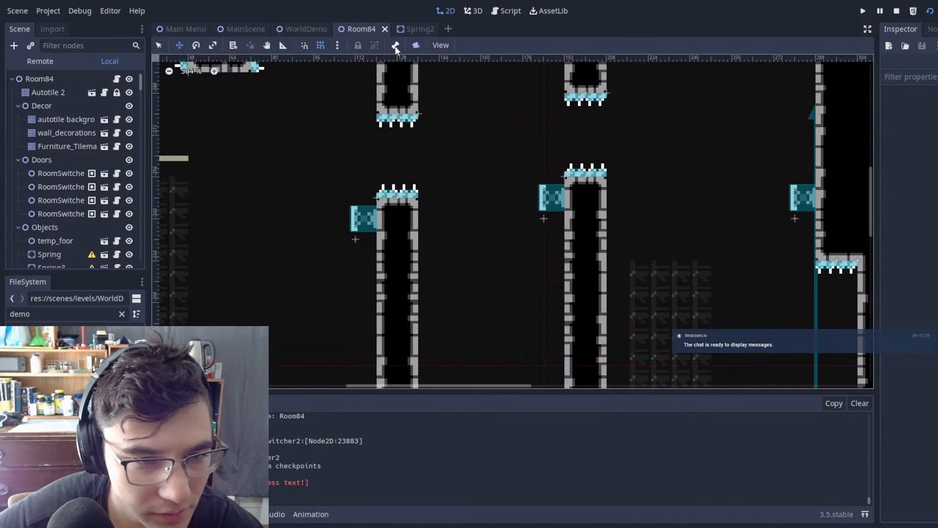
left_click(60, 94)
scroll(492, 227, "down", 2)
scroll(404, 152, "down", 1)
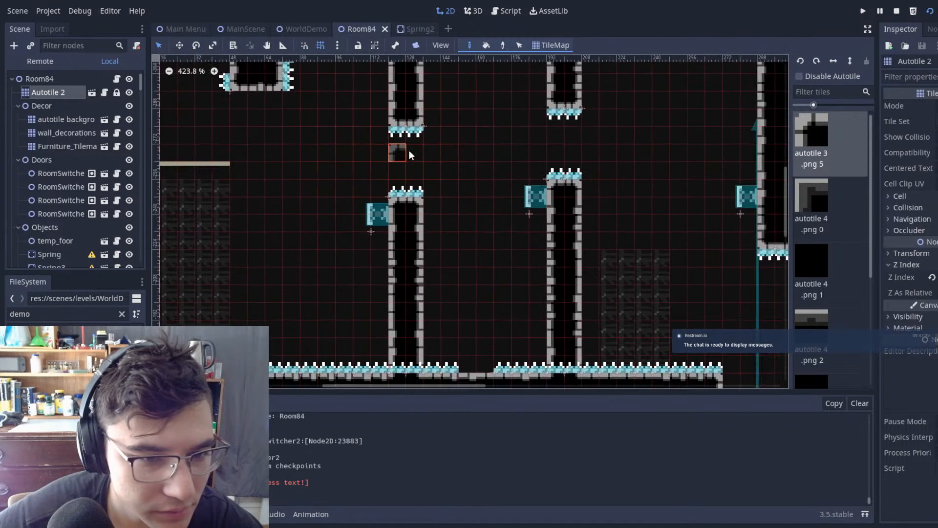
middle_click_drag(453, 140, 465, 232)
scroll(465, 232, "up", 1)
scroll(433, 118, "up", 2)
right_click_drag(424, 320, 426, 366)
middle_click_drag(474, 248, 507, 78)
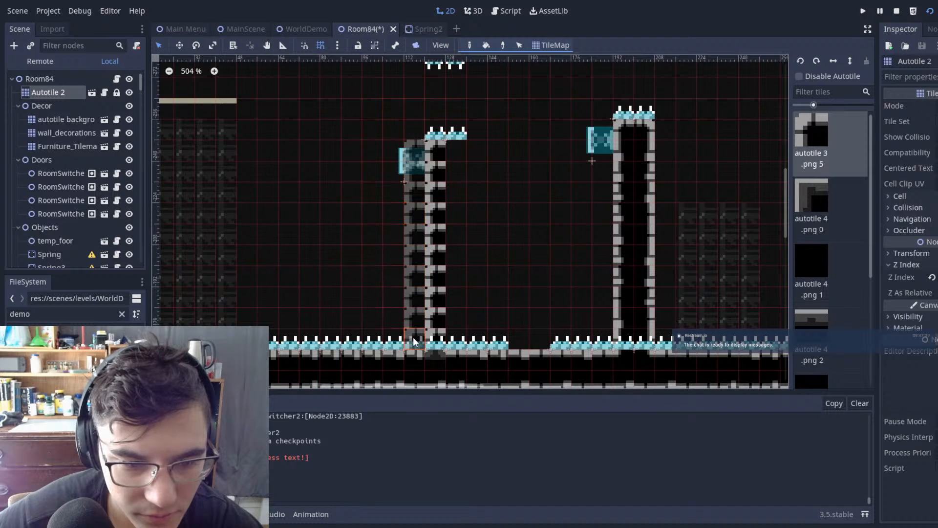
left_click_drag(413, 339, 414, 337, "shift")
Step: Repaint the left upper pillar one tile further left and extend it down by one tile, keeping the local scene tree shown
middle_click_drag(458, 100, 447, 239)
scroll(428, 191, "down", 1)
left_click_drag(411, 183, 412, 183, "shift")
middle_click_drag(451, 181, 480, 157)
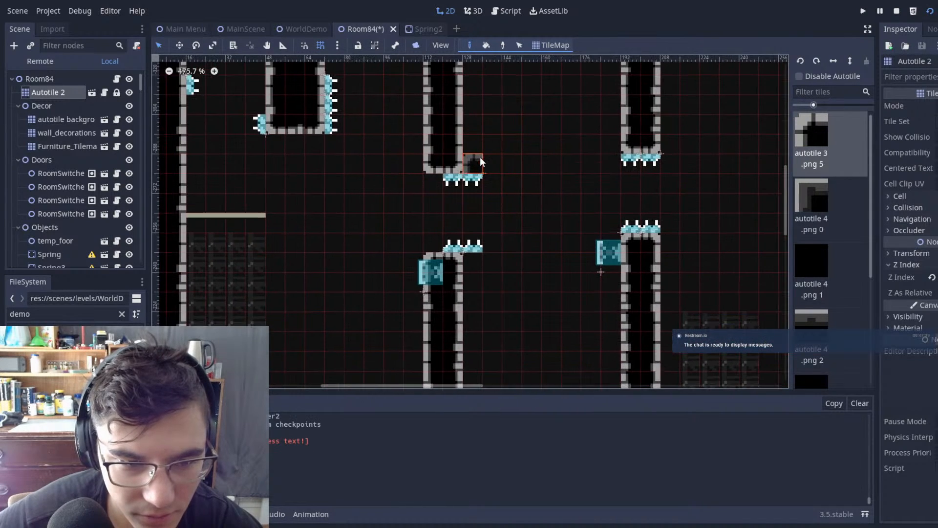
left_click(55, 65)
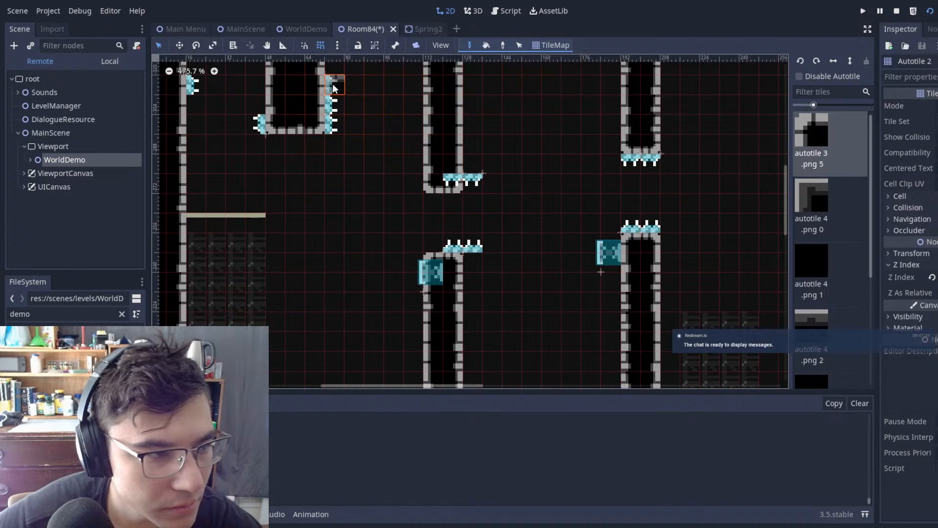
left_click(110, 62)
scroll(497, 151, "up", 3)
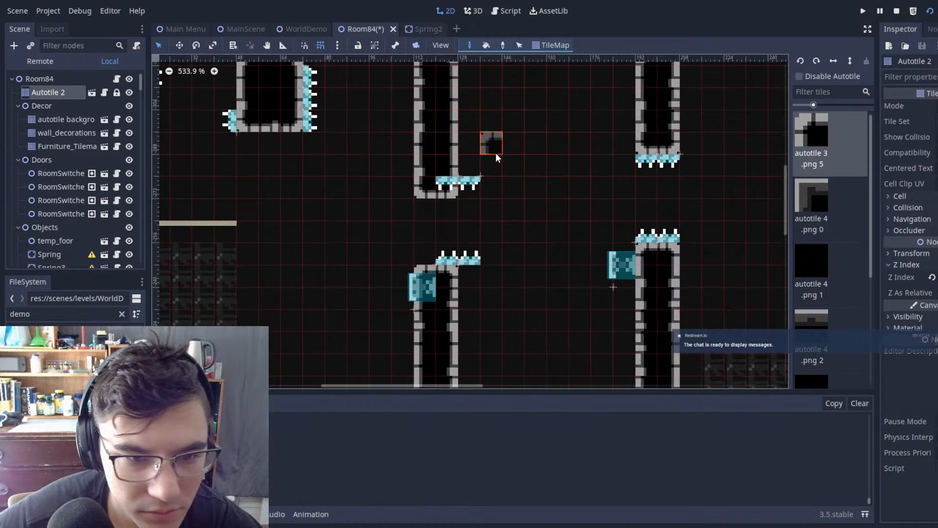
Step: Move the two spikes under the left upper pillar one tile left so they line up with its bottom edge
left_click(58, 81)
left_click_drag(364, 149, 543, 229)
key("w")
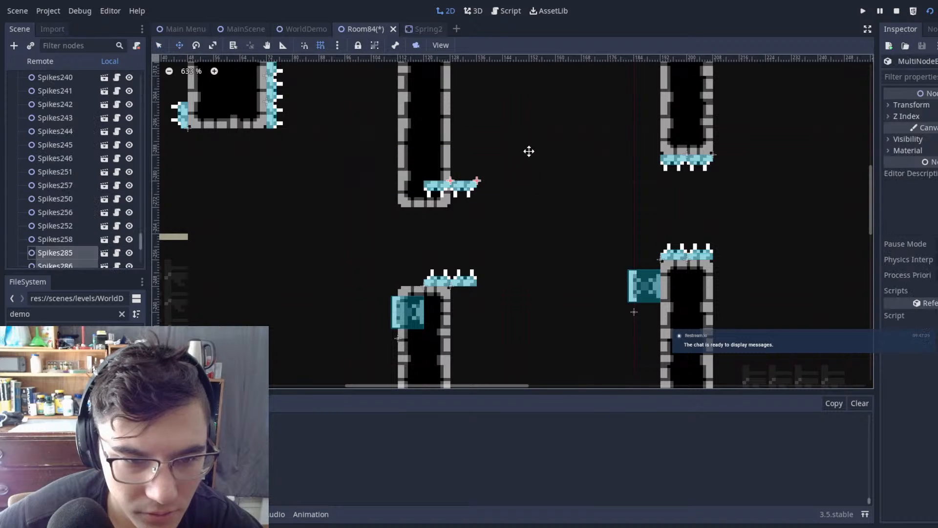
key("q")
left_click(507, 181)
Step: Shift the two spikes above the left lower pillar one tile left onto the pillar's top edge
middle_click_drag(506, 260, 500, 154)
left_click_drag(514, 205, 514, 204)
key("w")
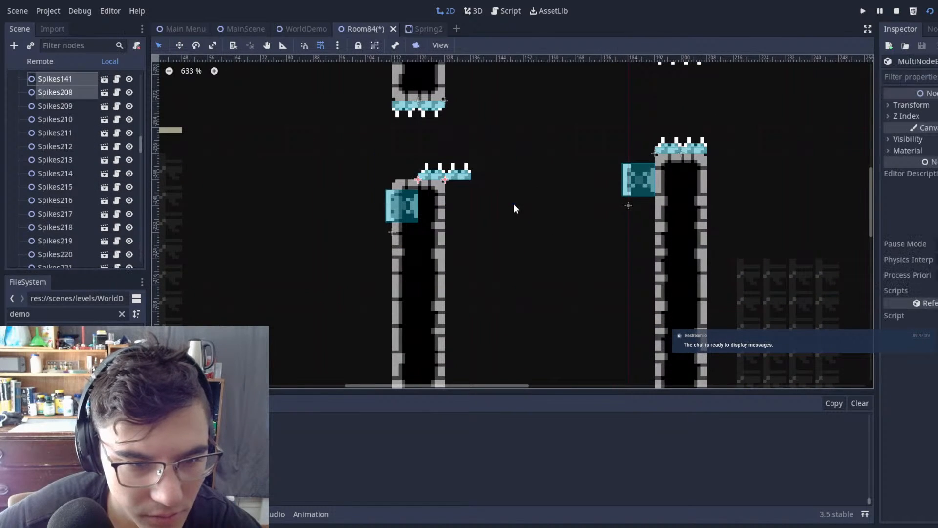
key("q")
left_click(507, 152)
Step: Erase a three-tile-high opening through the left lower pillar on the Autotile 2 tilemap
scroll(433, 137, "down", 5)
scroll(63, 98, "up", 20)
left_click(49, 92)
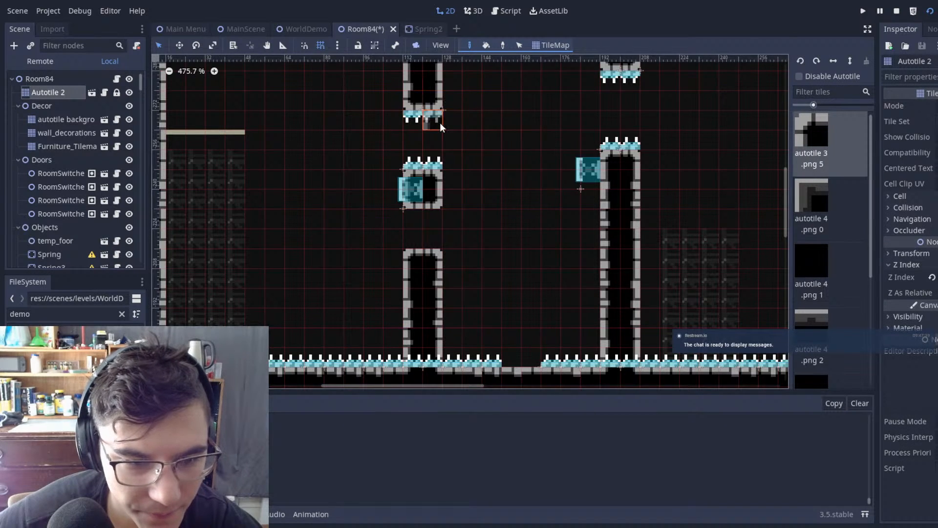
Step: Move Spring7 down to (104, -192), against the left face of the pillar section below the new opening
left_click(56, 78)
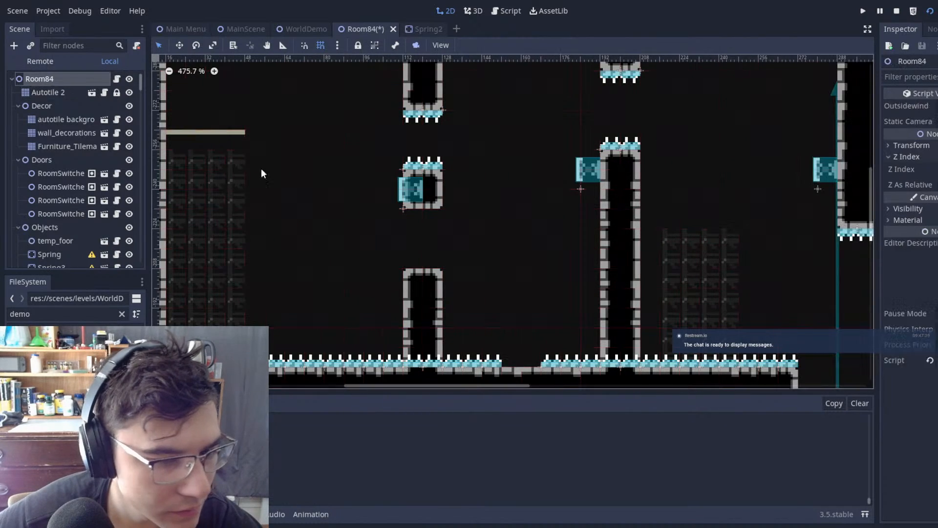
left_click(419, 192)
key("w")
left_click_drag(444, 157, 444, 169)
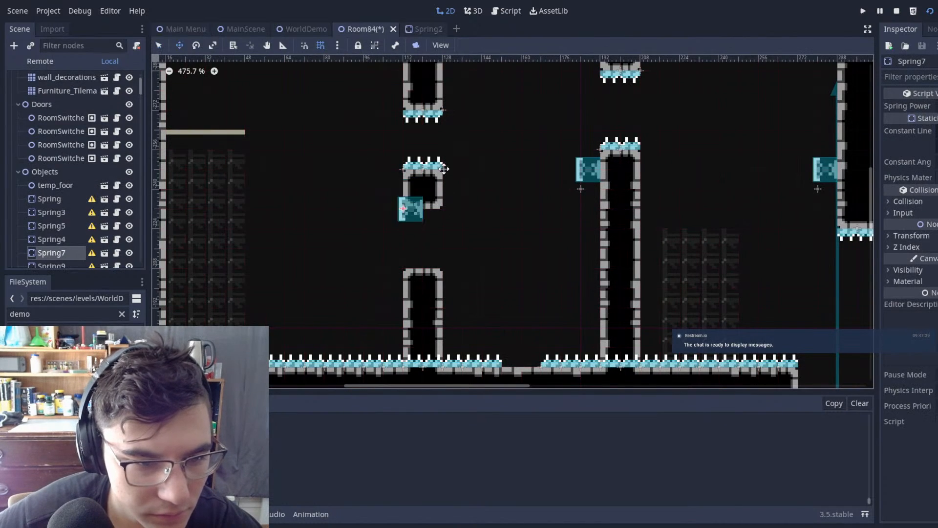
key("q")
left_click(430, 243)
Step: Move the upper and lower spikes of the left pillar down five tiles to line the new opening
scroll(58, 83, "up", 3)
left_click(58, 92)
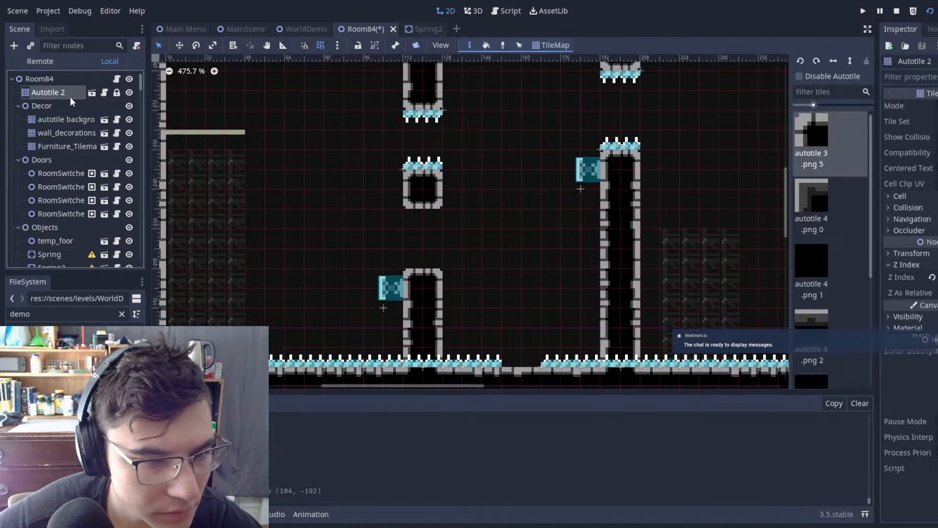
left_click(34, 78)
left_click_drag(352, 76, 502, 189)
key("w")
left_click_drag(509, 142, 510, 181)
key("q")
left_click(503, 159)
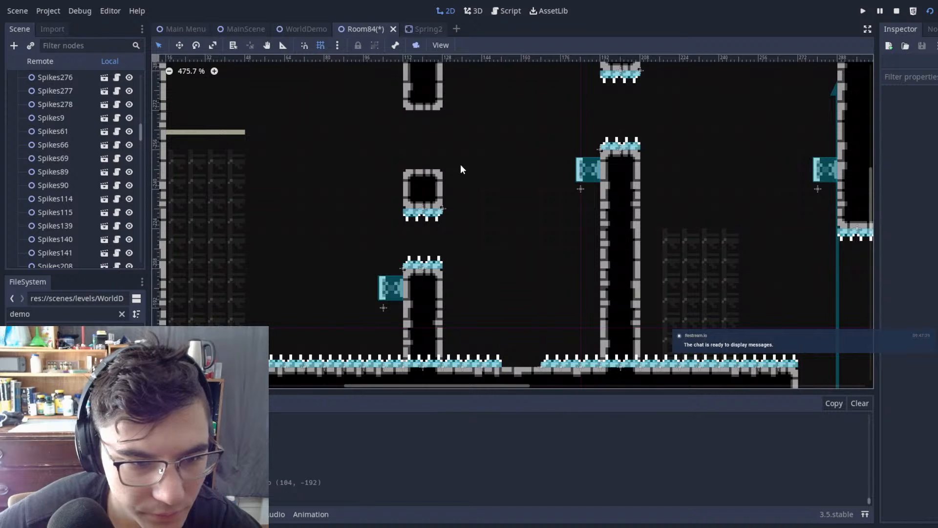
Step: Fill the left pillar's old gap on Autotile 2 and trim the upper section's bottom by one tile
scroll(460, 164, "up", 1)
scroll(35, 97, "up", 1)
scroll(44, 96, "up", 5)
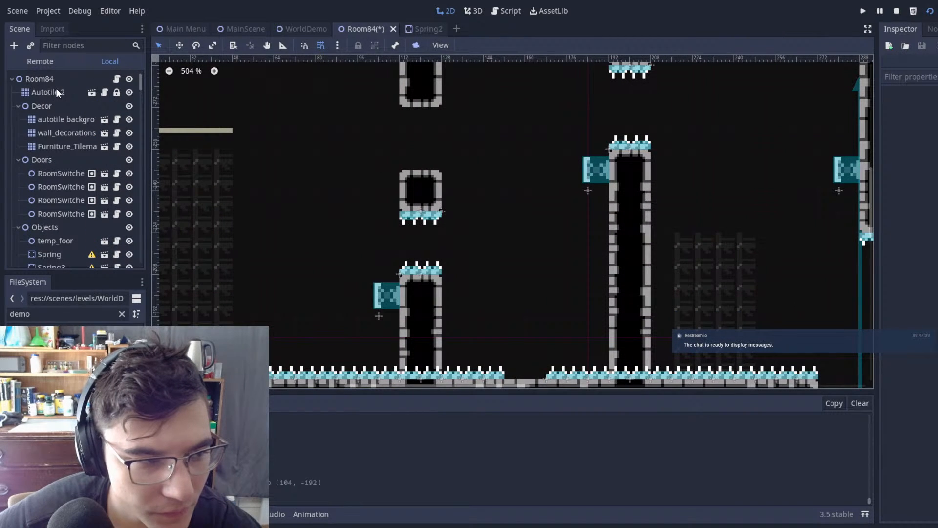
left_click(48, 93)
key("ctrl+s")
mouse_move(548, 125)
middle_mouse_down()
mouse_move(564, 152)
mouse_move(486, 184)
mouse_move(403, 197)
mouse_move(505, 191)
middle_mouse_up()
scroll(564, 152, "down", 7)
scroll(313, 196, "up", 15)
middle_click_drag(283, 168, 401, 167)
right_click_drag(416, 169, 359, 171)
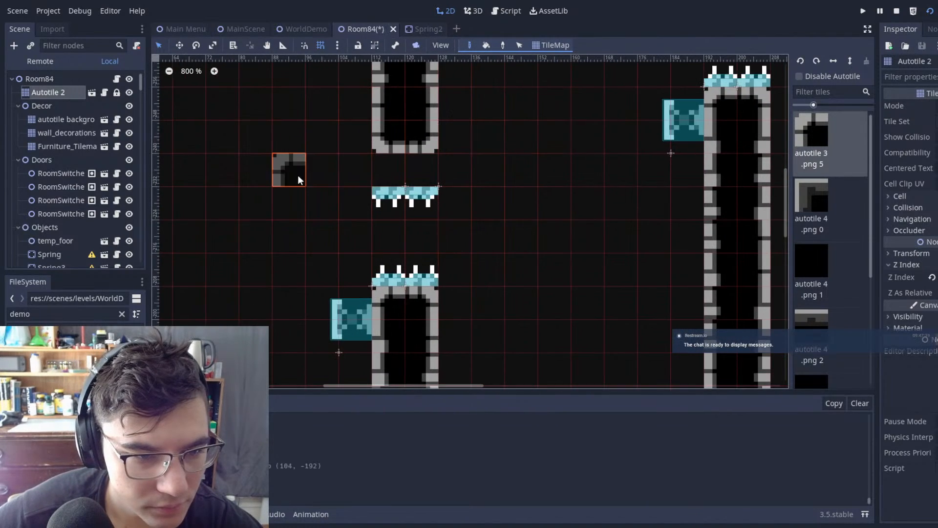
Step: Move the hanging spikes up one tile against the left upper pillar's bottom and save Room84
left_click(49, 81)
left_click_drag(321, 151, 532, 235)
key("w")
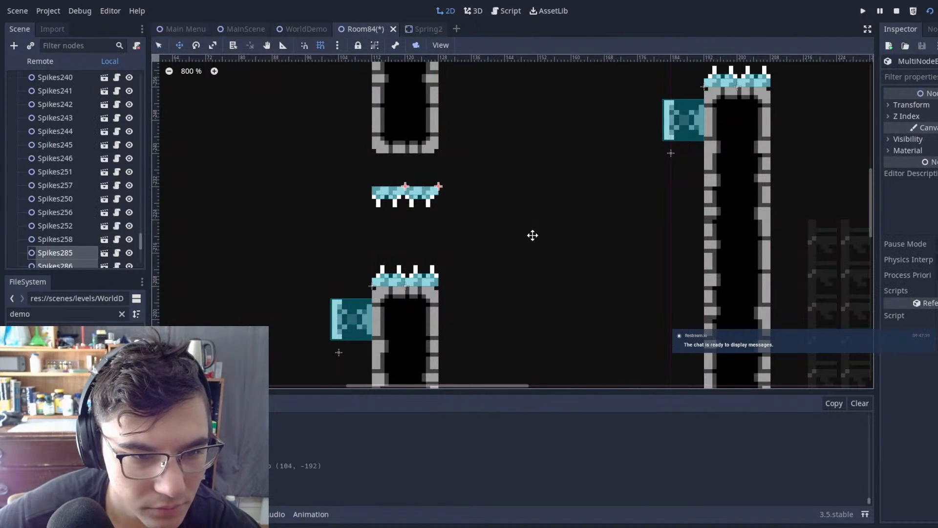
key("q")
left_click(536, 214)
scroll(536, 214, "down", 8)
key("ctrl+s")
middle_click_drag(526, 183, 506, 191)
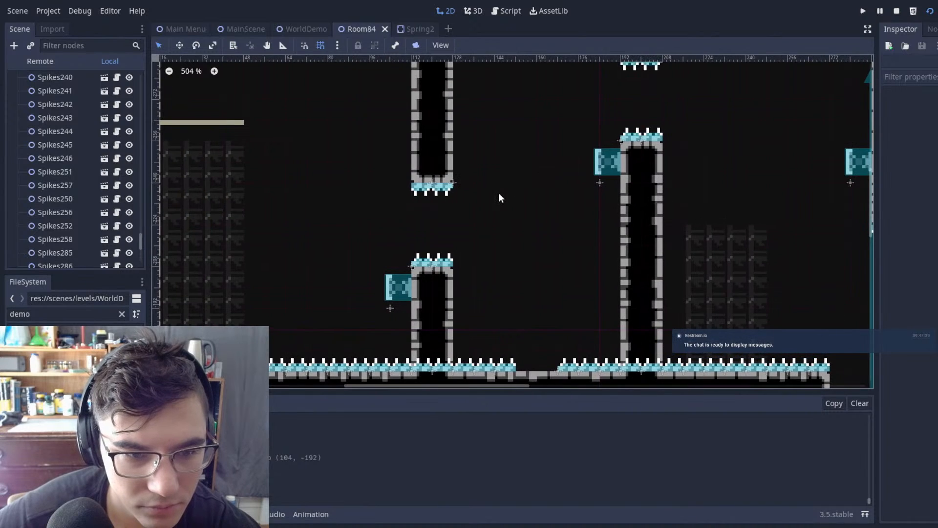
Step: Review Room84's new pillar layout, switch to MainScene, save, and run the game
scroll(500, 193, "down", 14)
scroll(484, 114, "down", 1)
middle_click_drag(484, 115, 536, 195)
scroll(535, 195, "up", 10)
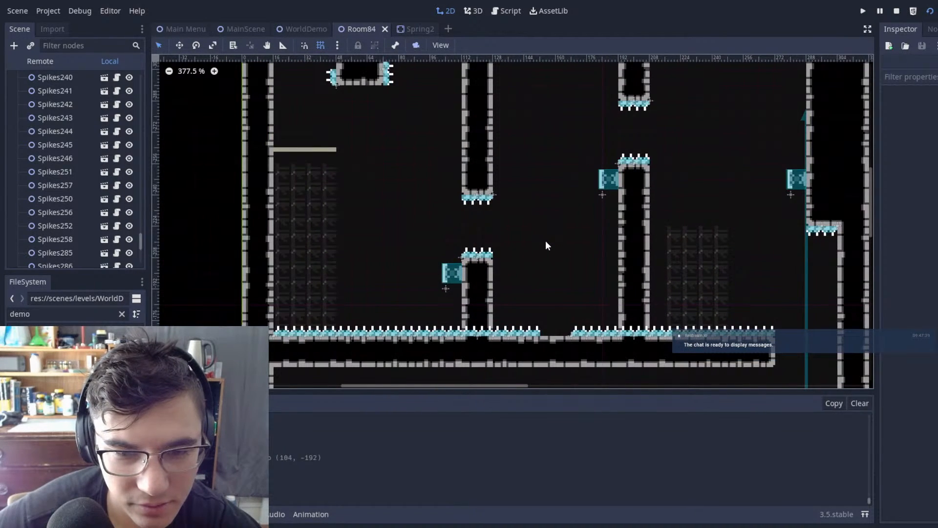
left_click(240, 27)
key("ctrl+s")
key("F5")
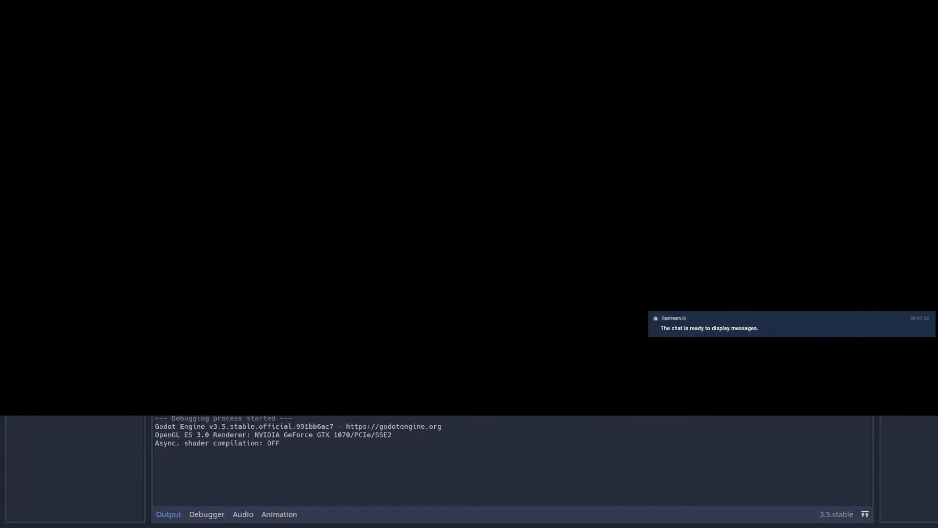
Step: Playtest the shaft by wall-jumping up it and dashing left off the far wall's spring towards the first pillar gap
key("Right")
key("space")
key("Left")
key("space")
key("space")
key("Left")
key("shift")
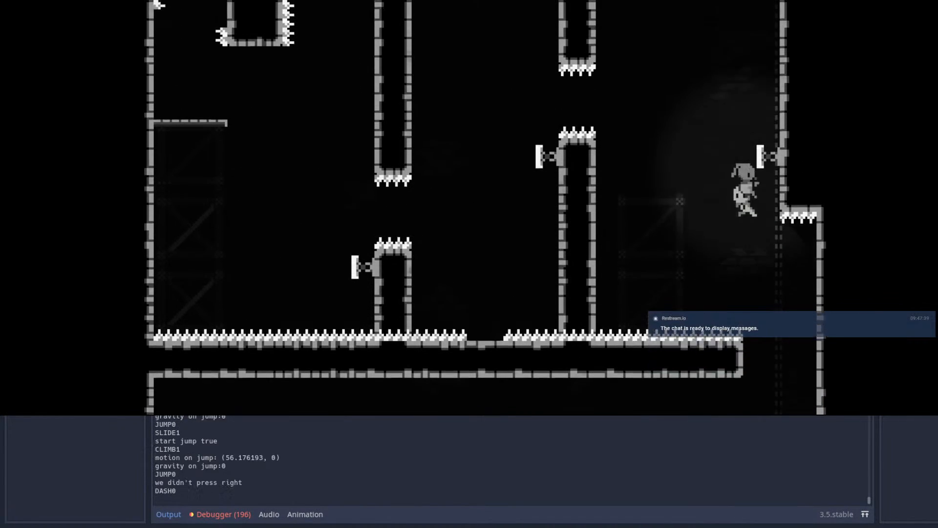
key("shift")
Step: Restart the level, climb the shaft, and dash off the far wall's spring into the middle pillar's spring
key("Escape")
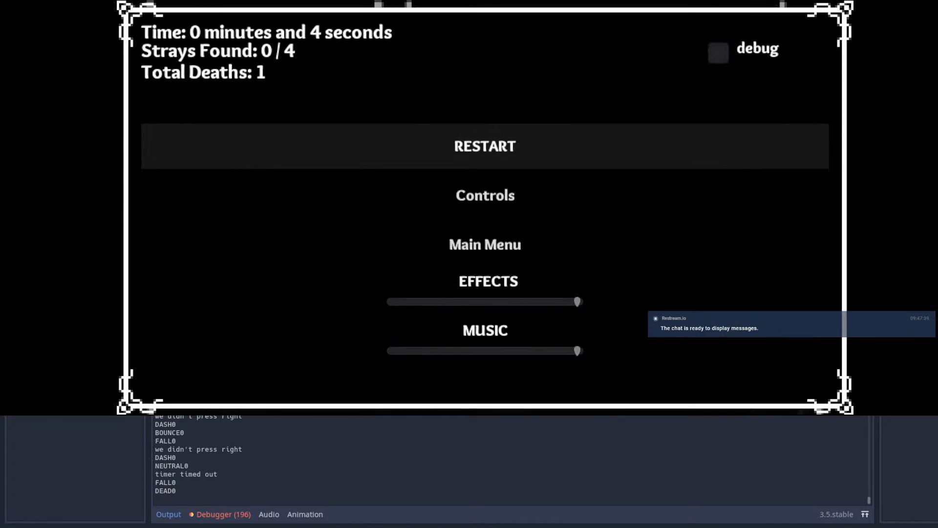
key("Return")
key("Right")
key("space")
key("space")
key("Left")
key("space")
key("shift")
Step: Dash left through the lowered pillar gap and bounce off its spring to land on the left platform
key("shift")
key("Right")
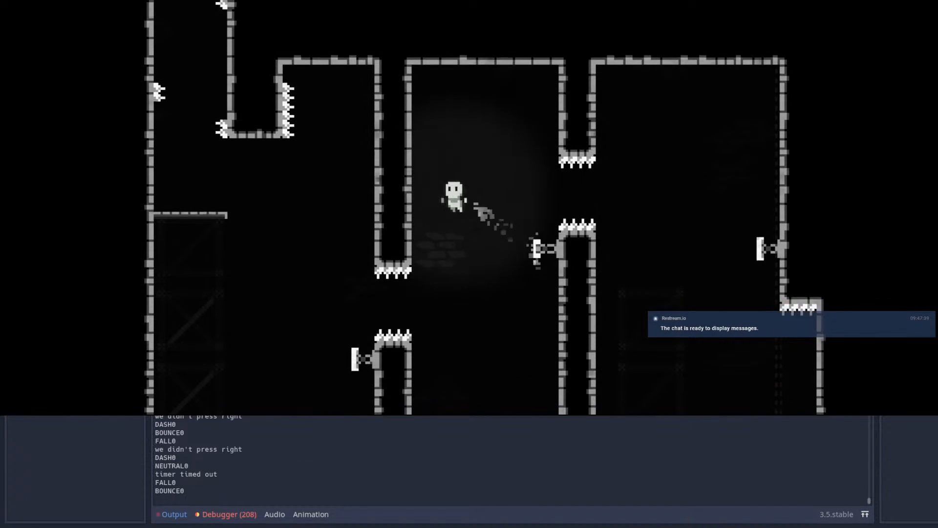
key("Left")
key("shift")
key("Right")
key("Left")
key("shift")
key("space")
key("Right")
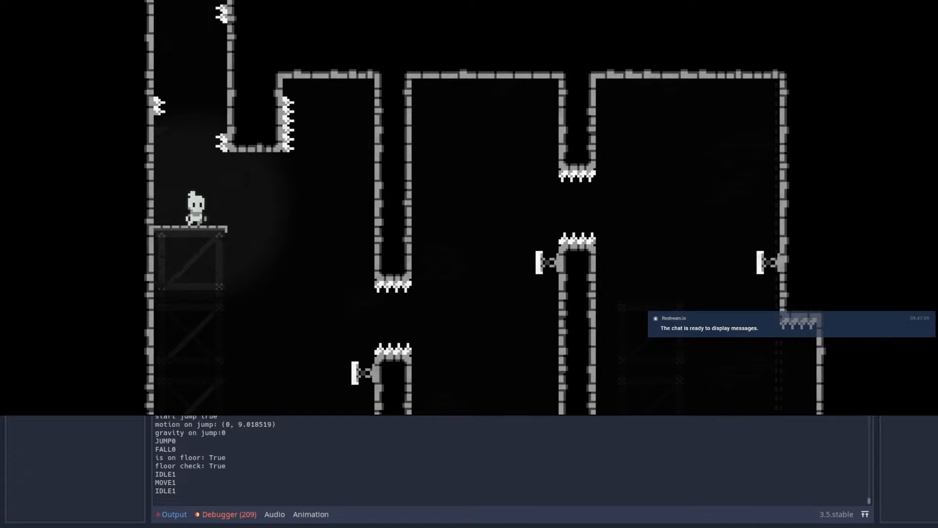
Step: Restart the level and retry the spring route, dashing up along the left pillar's wall in the middle chamber
key("Escape")
key("Return")
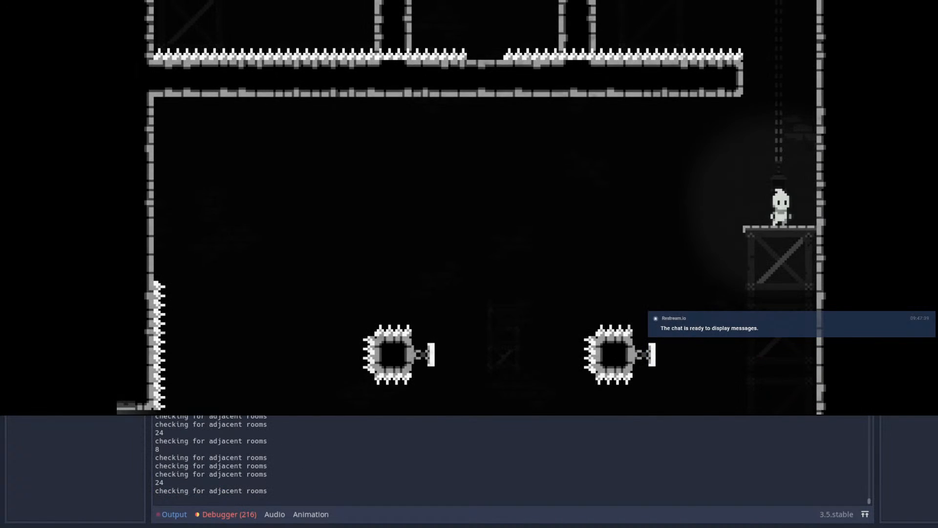
key("Left")
key("space")
key("space")
key("space")
key("Up")
key("shift")
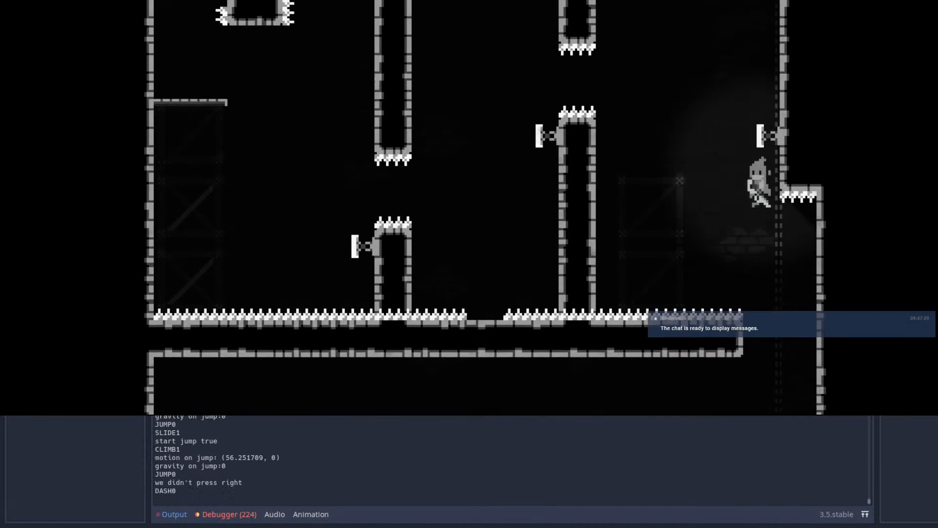
key("Left")
key("shift")
Step: Dash between the two right-hand springs and through the lowered gap to reach the left platform again
key("shift")
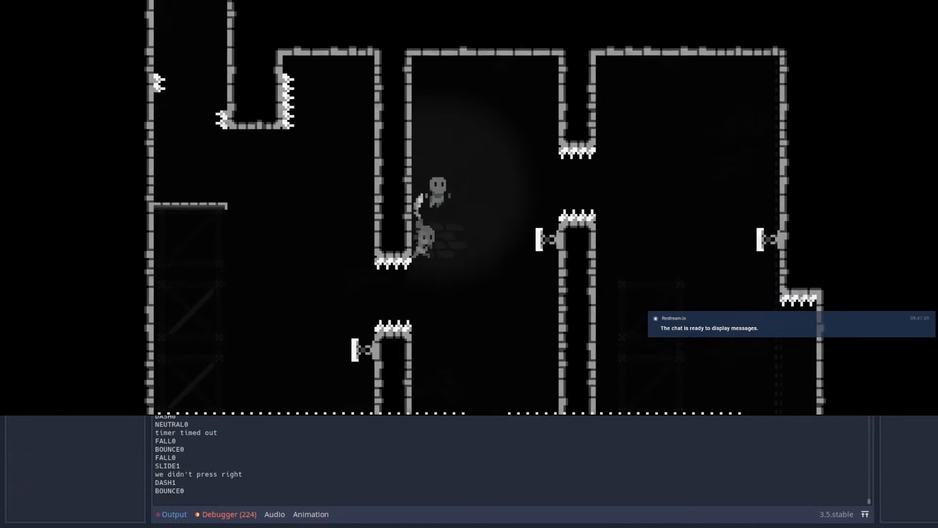
Step: Restart the level again and wall-jump up the shaft to the far wall's spring
key("Escape")
key("Return")
key("space")
key("Right")
key("space")
key("space")
key("Right")
key("space")
key("space")
key("space")
key("Left")
key("shift")
key("shift")
key("Right")
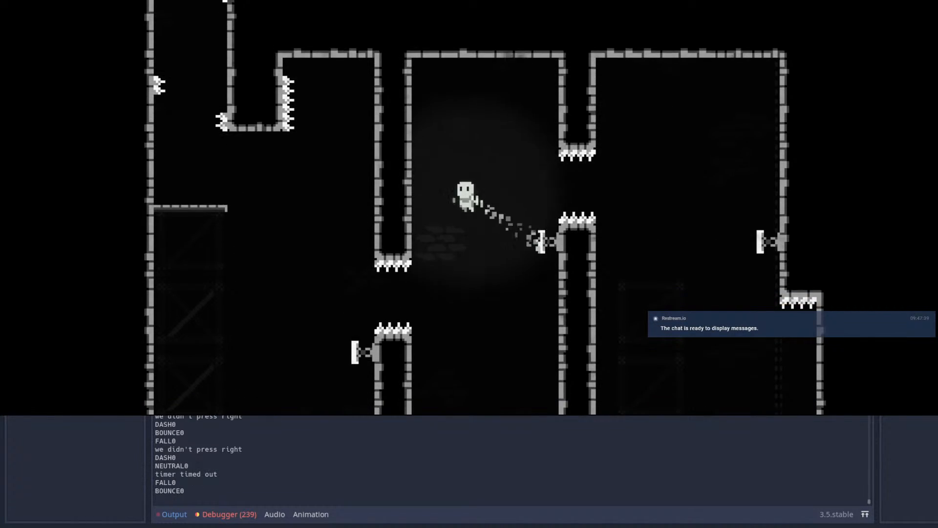
key("Left")
key("space")
key("Left")
Step: Restart and rerun the route into the middle chamber, jumping off its pillar wall
key("Escape")
key("Return")
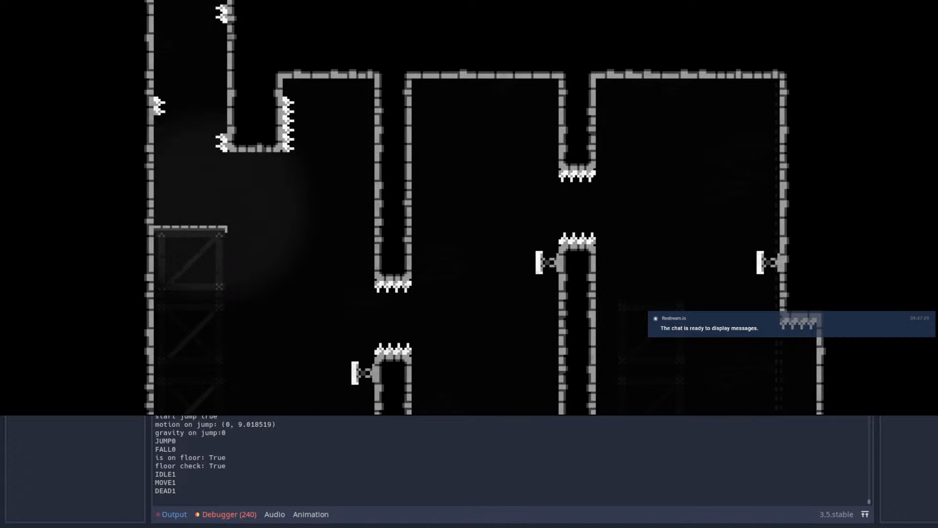
key("space")
key("shift")
key("shift")
key("space")
key("space")
key("space")
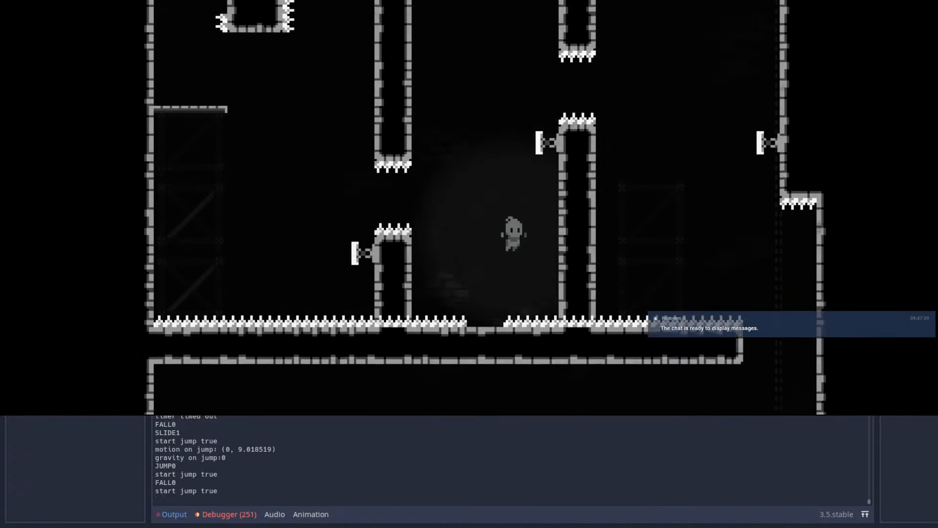
Step: Restart the level, dash through both pillar gaps to the left platform, and drop back off it onto the left spring
key("Escape")
key("Escape")
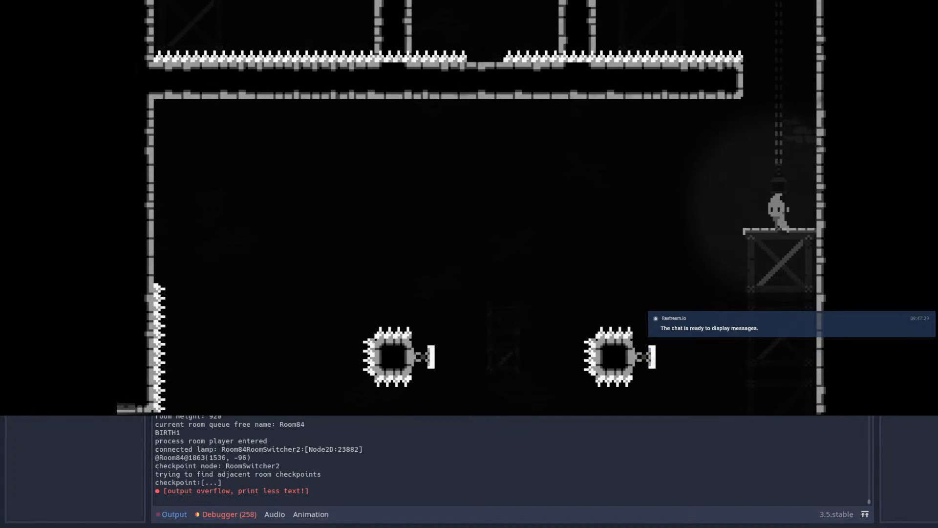
key("space")
key("space")
key("shift")
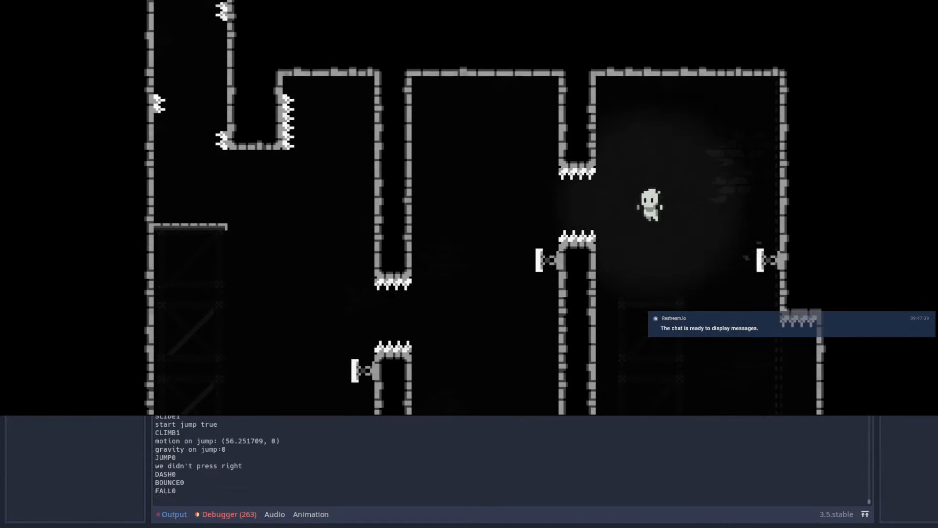
key("shift")
key("shift")
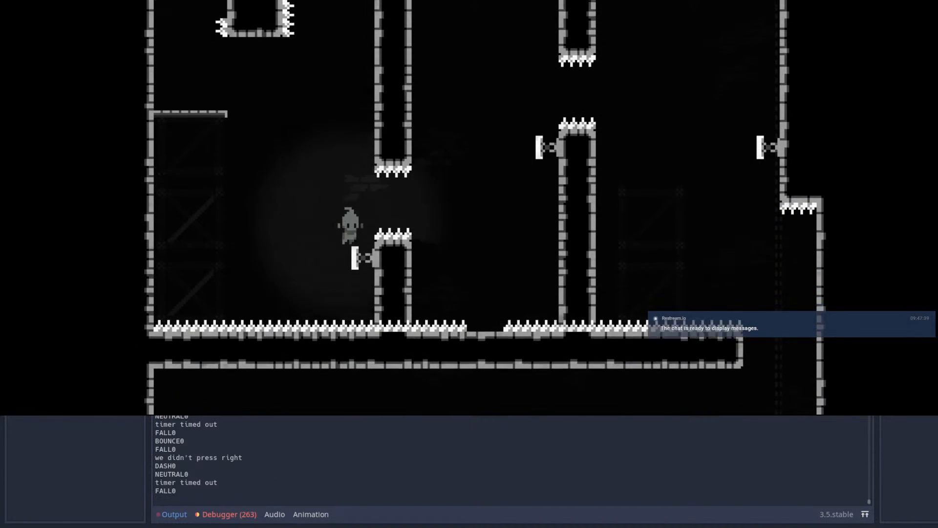
key("shift")
key("space")
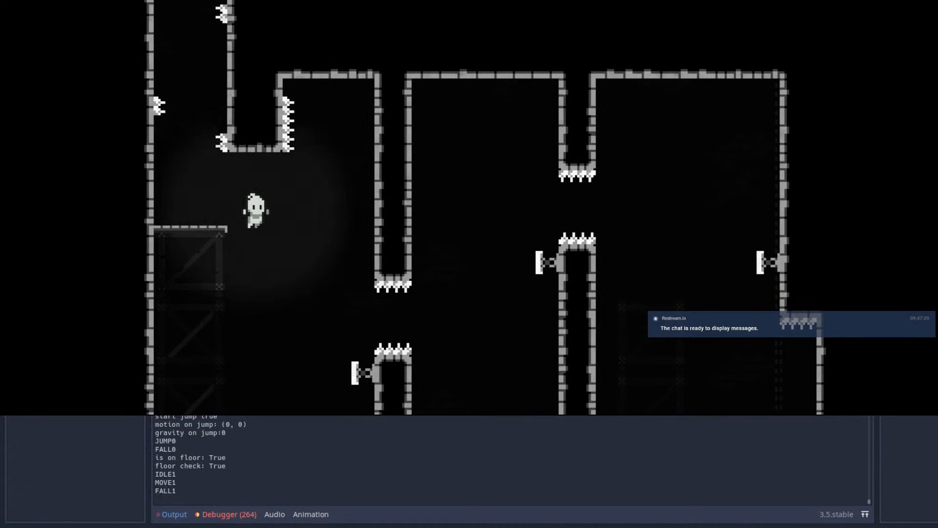
key("shift")
Step: Restart the level and chain dashes off all the springs from the shaft to the room's left wall
key("Escape")
key("Return")
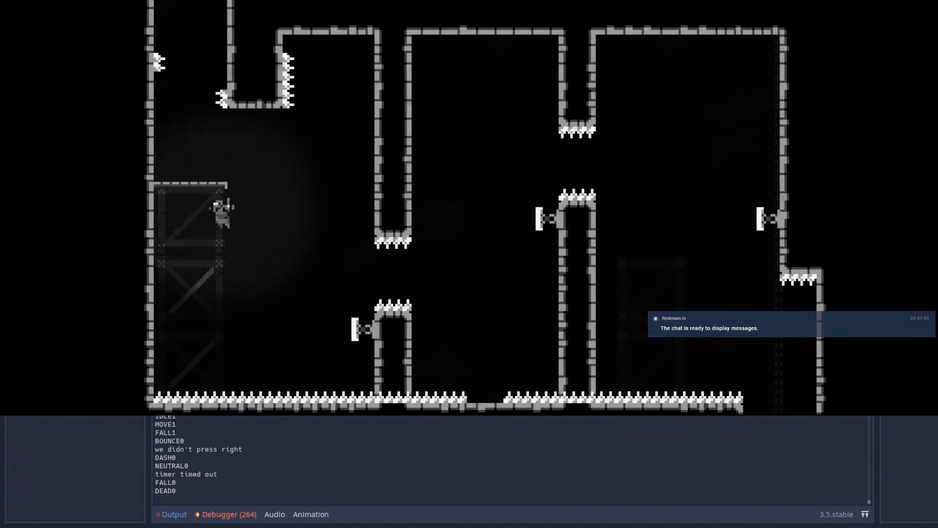
key("space")
key("space")
key("space")
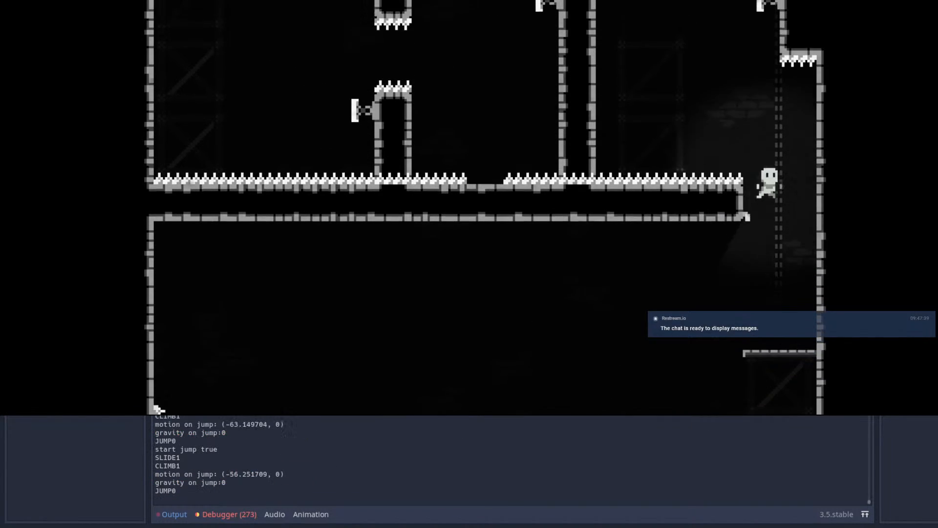
key("shift")
key("shift")
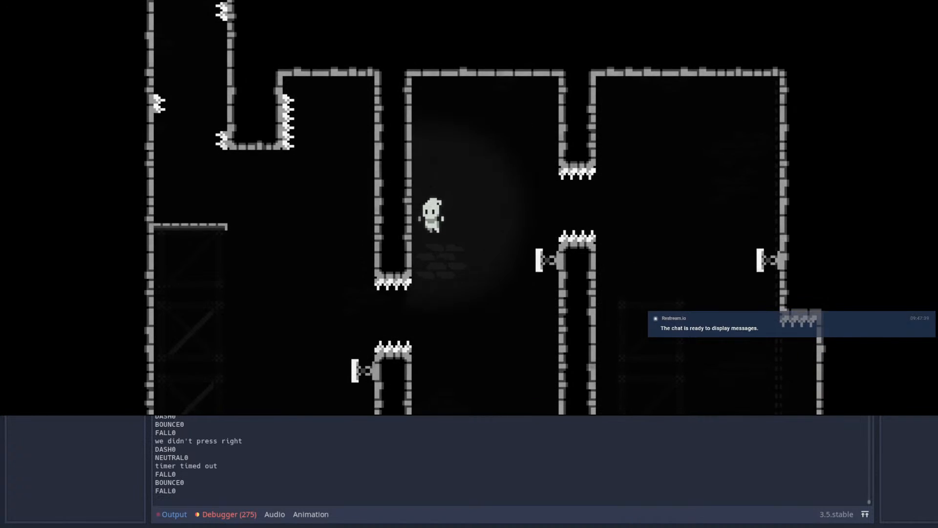
key("shift")
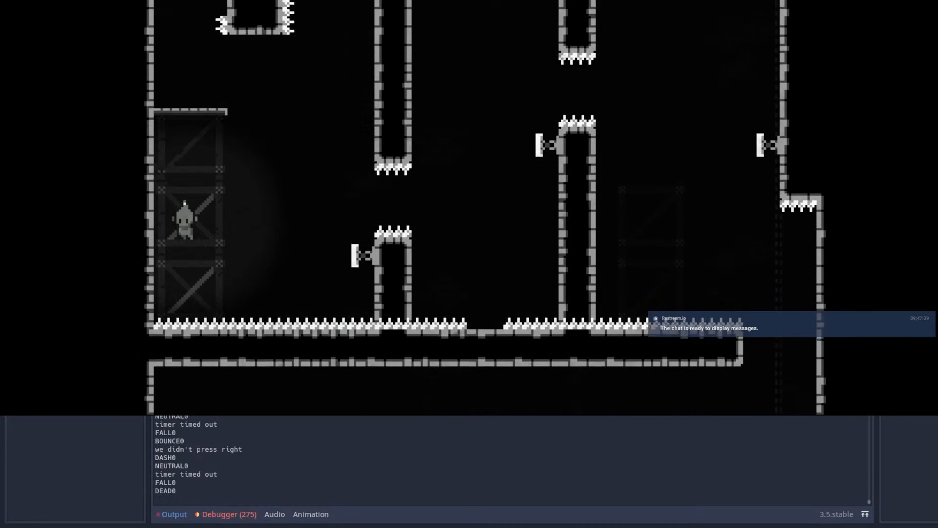
Step: Climb the shaft once more with wall-jumps and dash into the far wall's spring
key("Right")
key("space")
key("Right")
key("space")
key("space")
Step: Complete the remaining spring bounces and dashes leftwards and climb onto the left platform
key("space")
key("shift")
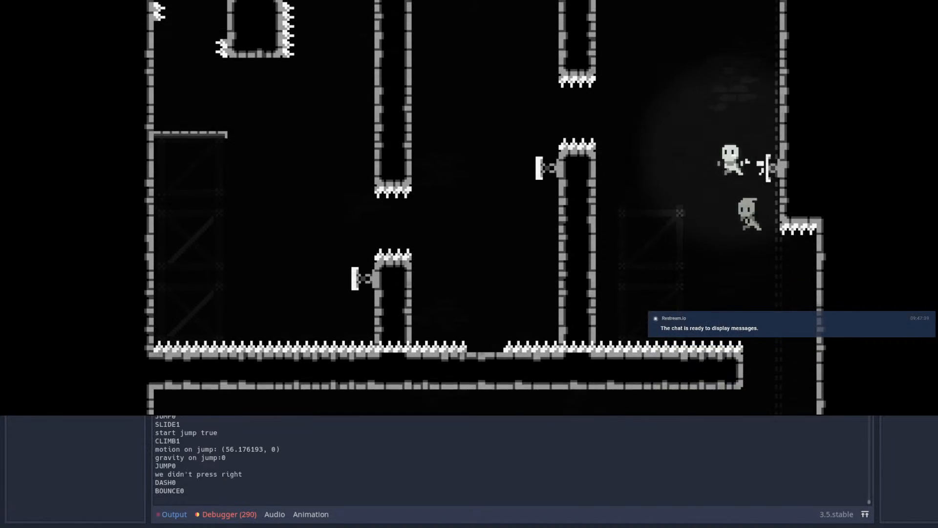
key("shift")
key("shift")
key("Right")
key("shift")
key("space")
key("space")
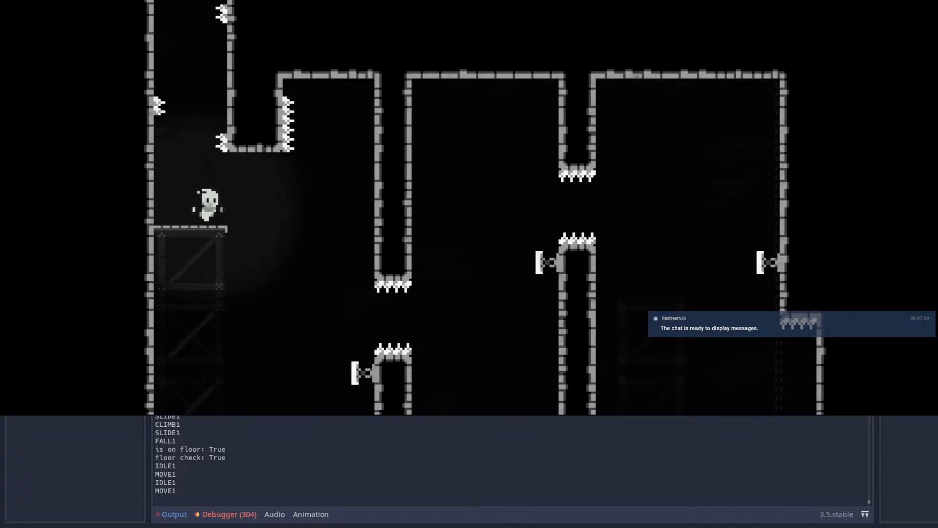
Step: Test wall-jumping on the left wall beside the platform and return onto the platform
key("shift")
key("space")
key("space")
key("space")
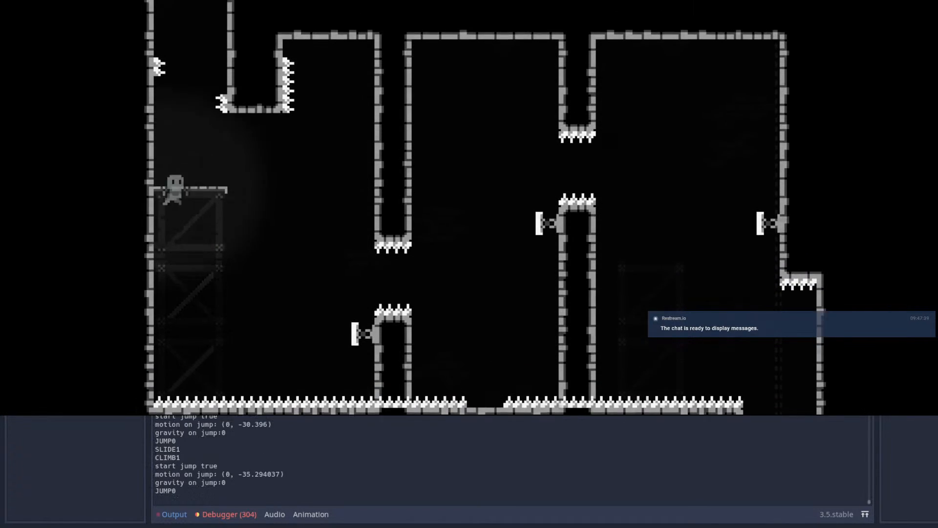
key("Right")
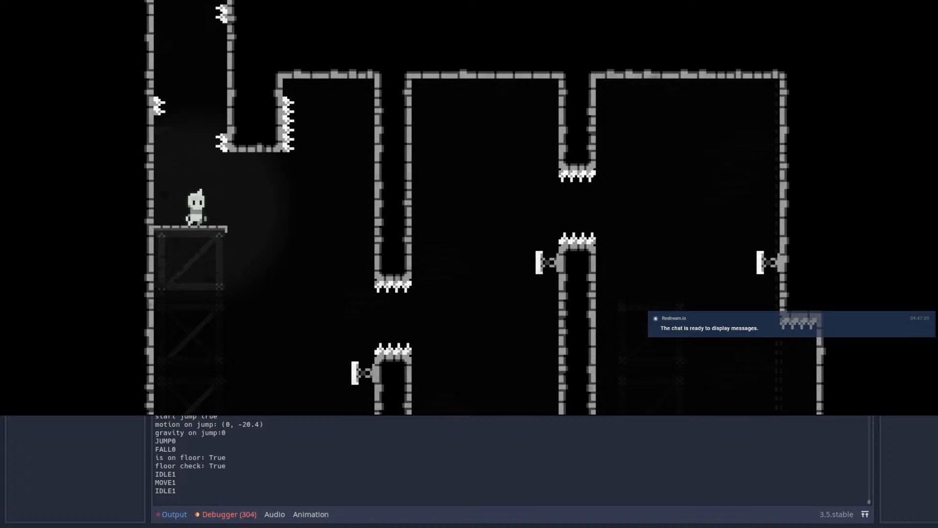
Step: Leap off the left platform with dashes and jumps to test the drop beside the left pillar
key("shift")
key("shift")
key("space")
key("Right")
key("space")
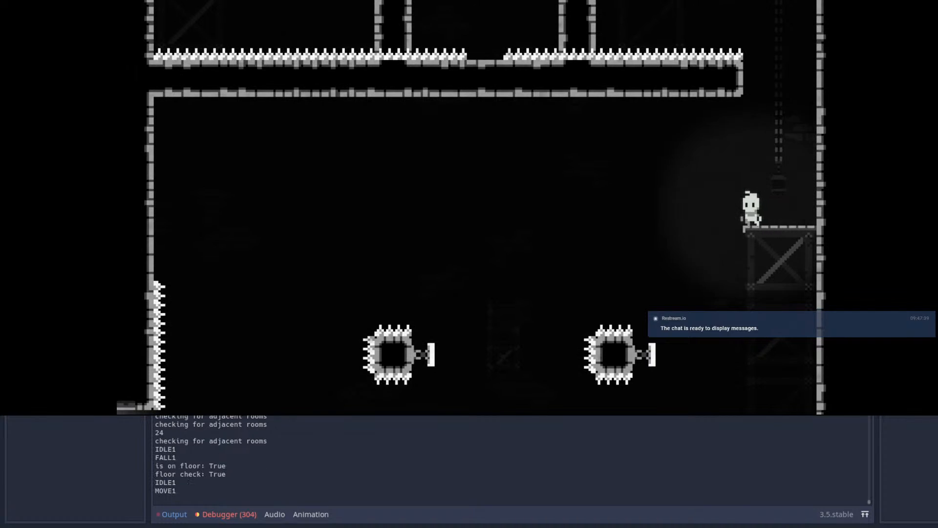
Step: Wall-jump up the shaft from the starting platform to the opening below the far wall's spring
key("space")
key("Right")
key("space")
key("Left")
key("space")
Step: Climb the shaft again with alternating wall-jumps and bounce off the far wall's spring into the first chamber
key("space")
key("space")
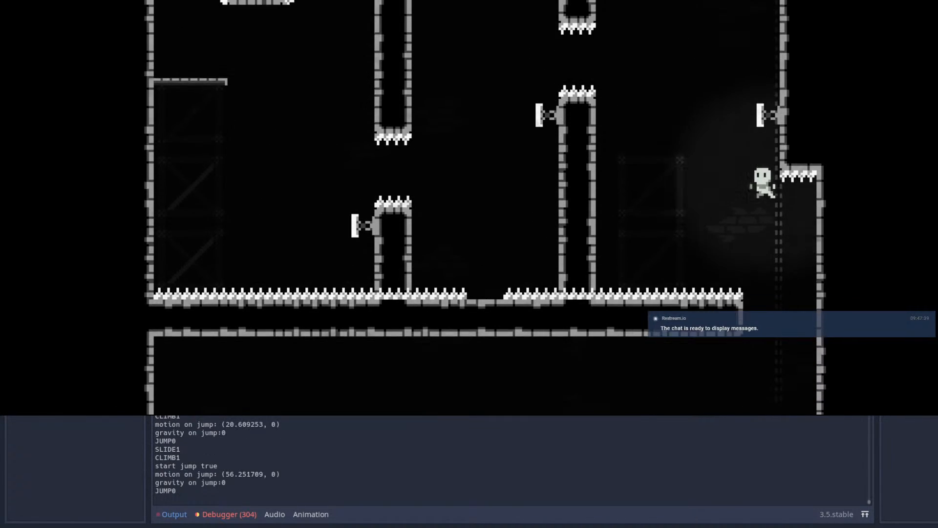
Step: Dash into the far wall's spring and chain dashes leftwards towards the pillar gaps
key("shift")
key("Right")
key("Left")
key("shift")
key("Left")
key("shift")
key("space")
key("Right")
key("space")
key("space")
key("Left")
key("space")
key("shift")
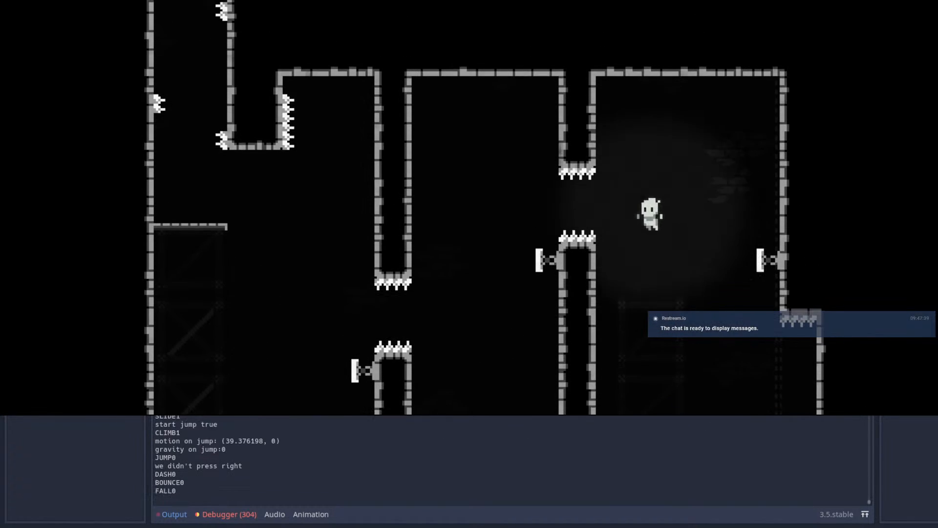
Step: Dash through both pillar gaps and rebound off the left pillar's spring onto the left platform
key("shift")
key("shift")
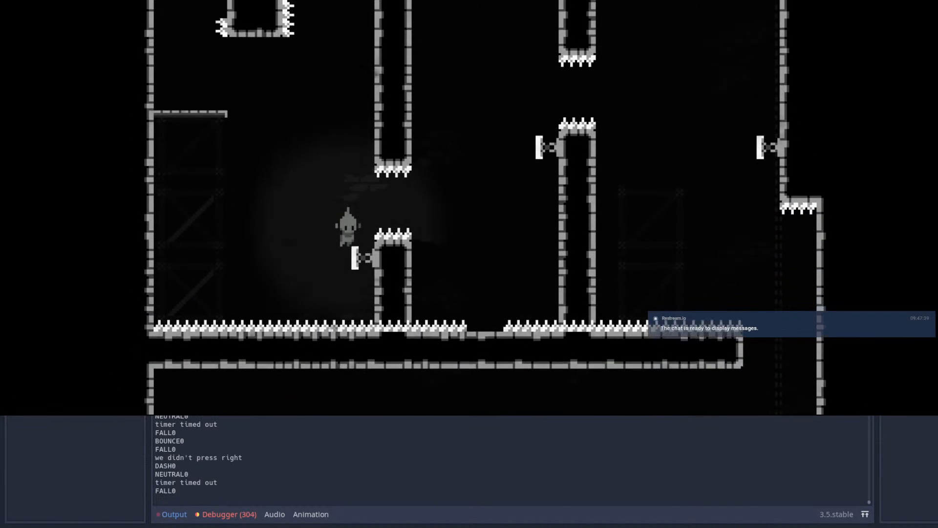
key("shift")
key("space")
key("Left")
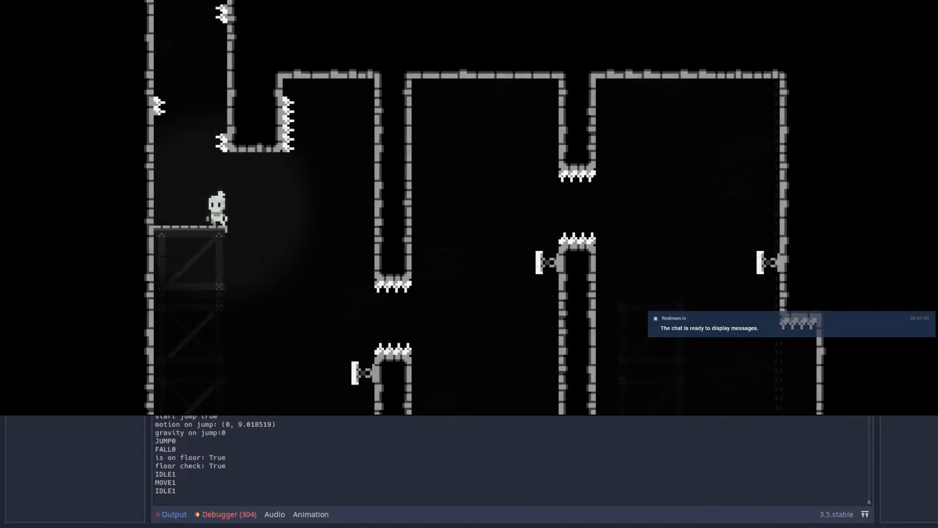
Step: Drop off the left platform and test dashing and wall-jumping in the space beside the left pillar
key("shift")
key("shift")
key("Left")
key("space")
key("Right")
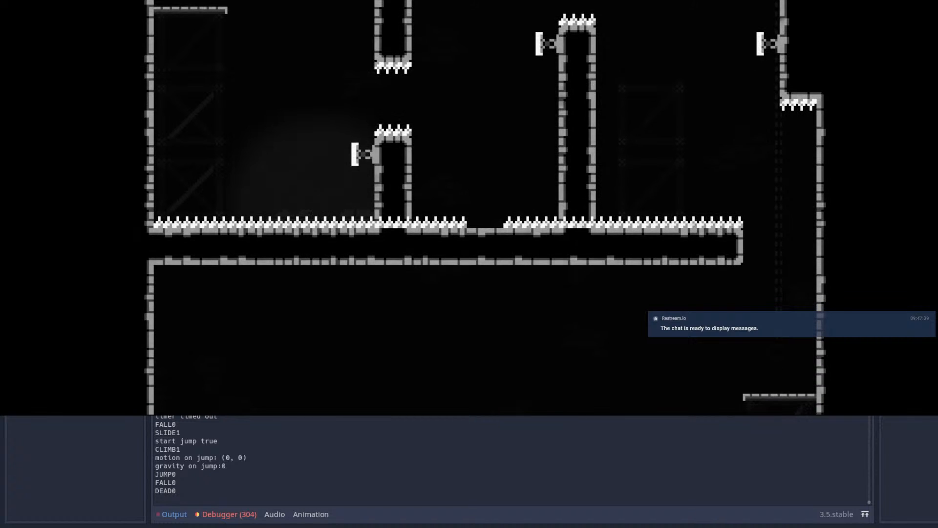
Step: Replay the shaft climb and dash off the springs as far as the middle chamber
key("Right")
key("space")
key("space")
key("space")
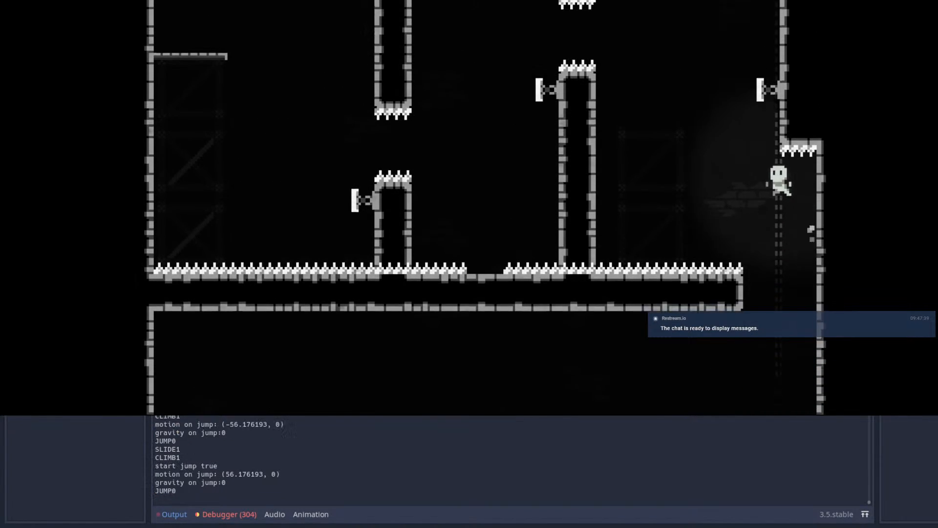
key("shift")
Step: Finish the run by dashing through the left pillar's gap and getting onto the left platform
key("shift")
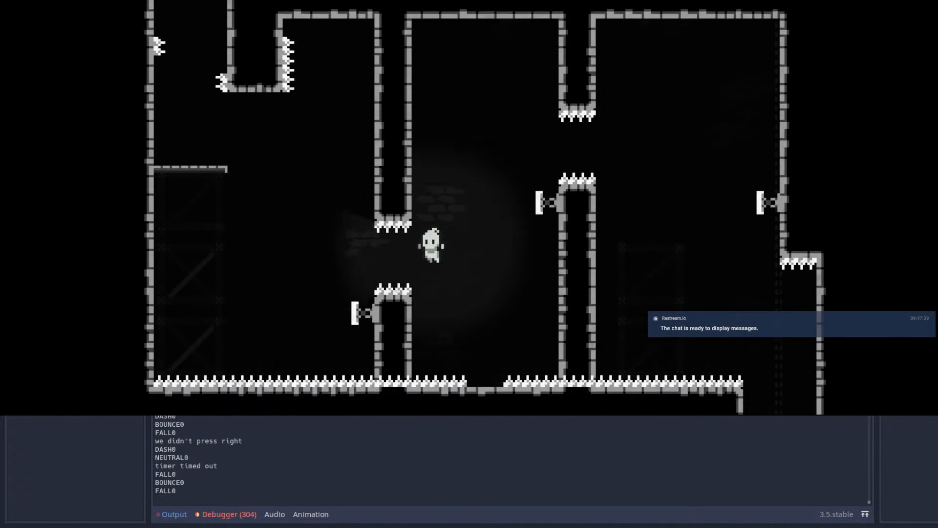
key("Right")
key("shift")
key("space")
key("Right")
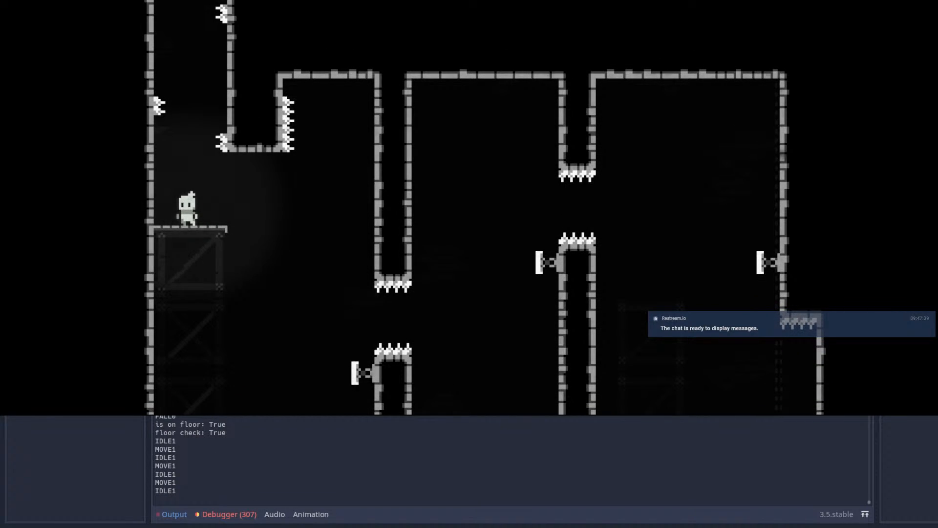
Step: Stop the playtest and repaint Room84's left pillar one pillar width further left on the Autotile 2 tilemap
left_click(831, 0)
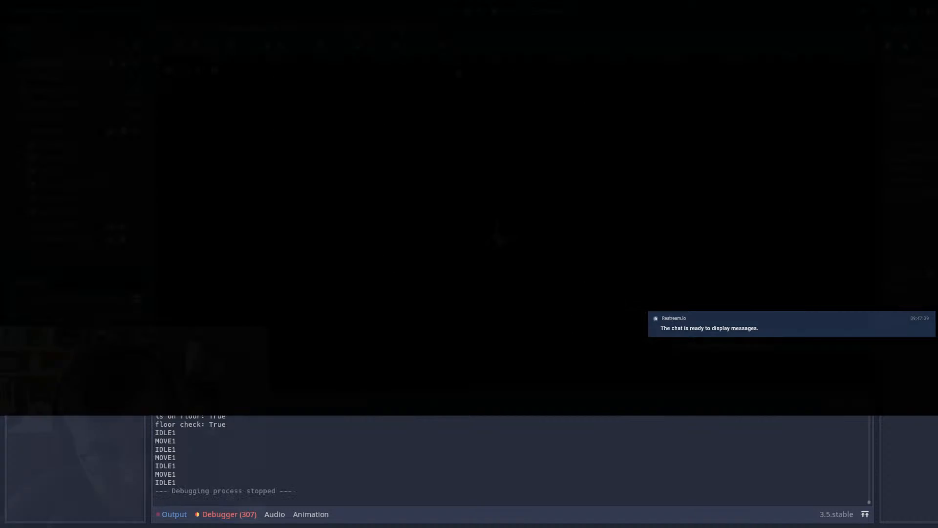
left_click(378, 32)
scroll(523, 185, "down", 6)
scroll(524, 185, "up", 1)
scroll(88, 157, "up", 20)
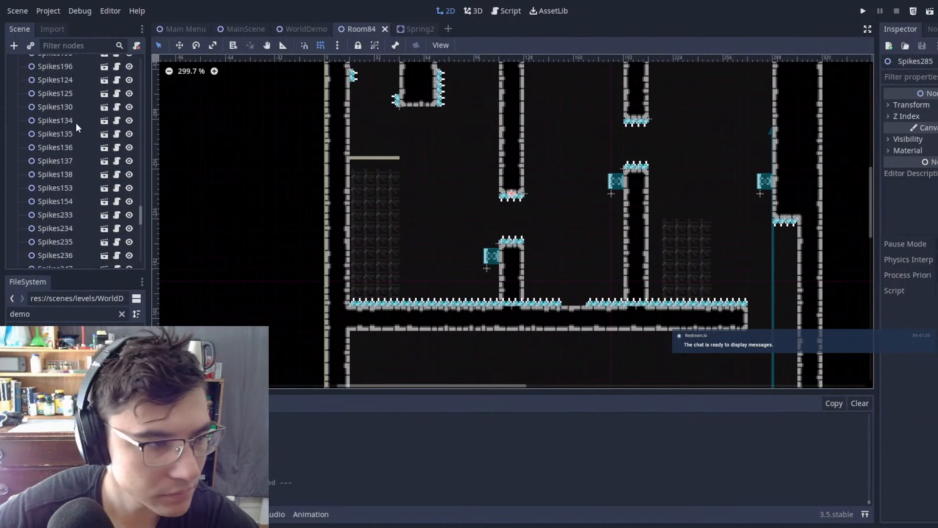
left_click(48, 76)
middle_click_drag(524, 99, 449, 175)
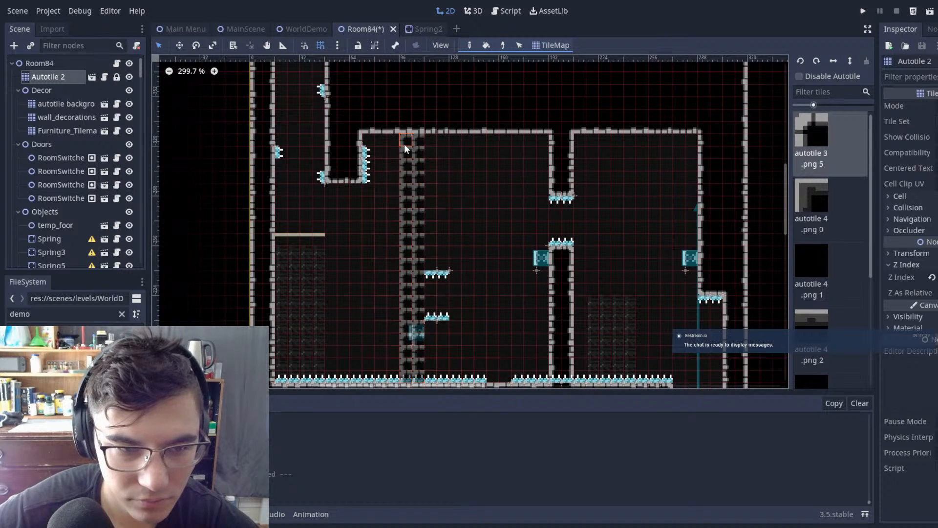
right_click_drag(403, 143, 411, 384)
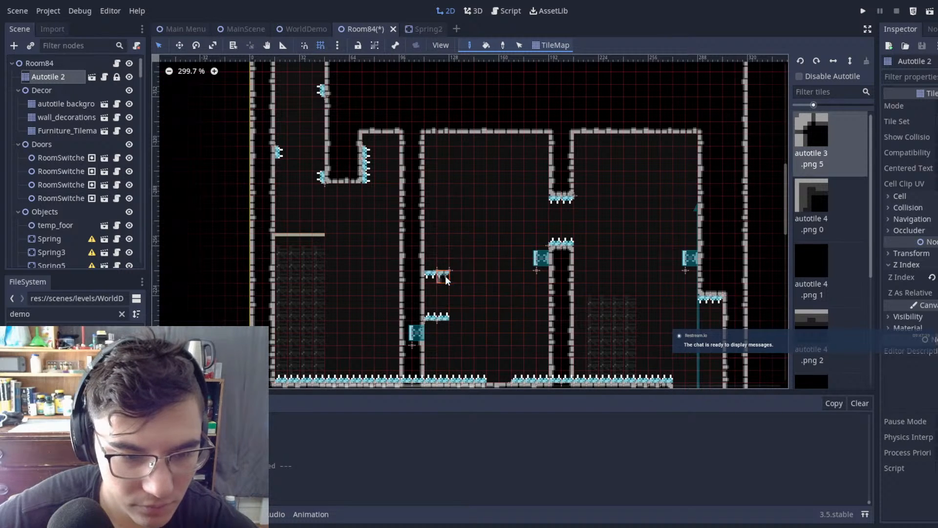
Step: Undo the last tile stroke and cut the passage gap through the shifted left pillar
key("ctrl+z")
mouse_move(429, 298)
right_mouse_down()
mouse_move(427, 313)
mouse_move(405, 315)
right_mouse_up()
left_click(25, 65)
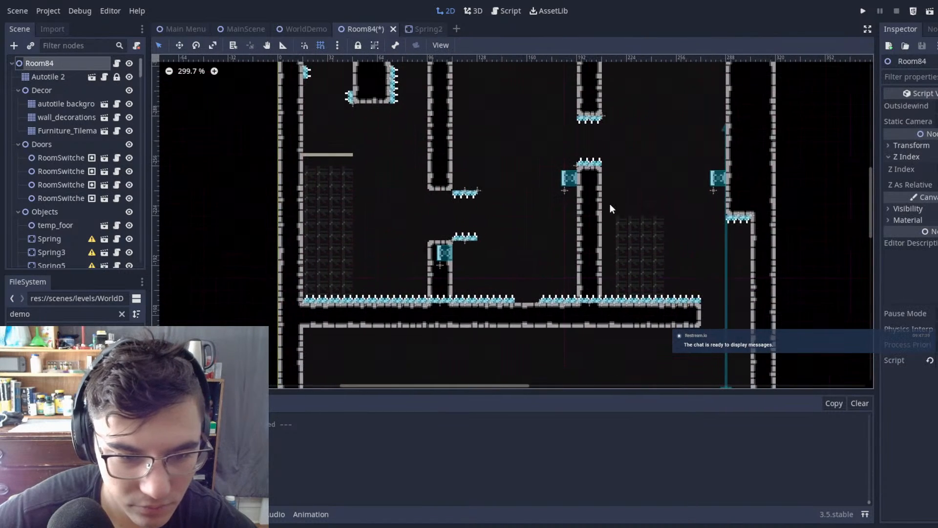
Step: Move the gap's spikes and the spring left onto the shifted pillar, with the spring at (88, -192), and save the scene
scroll(429, 189, "up", 1)
left_click_drag(430, 145, 557, 266)
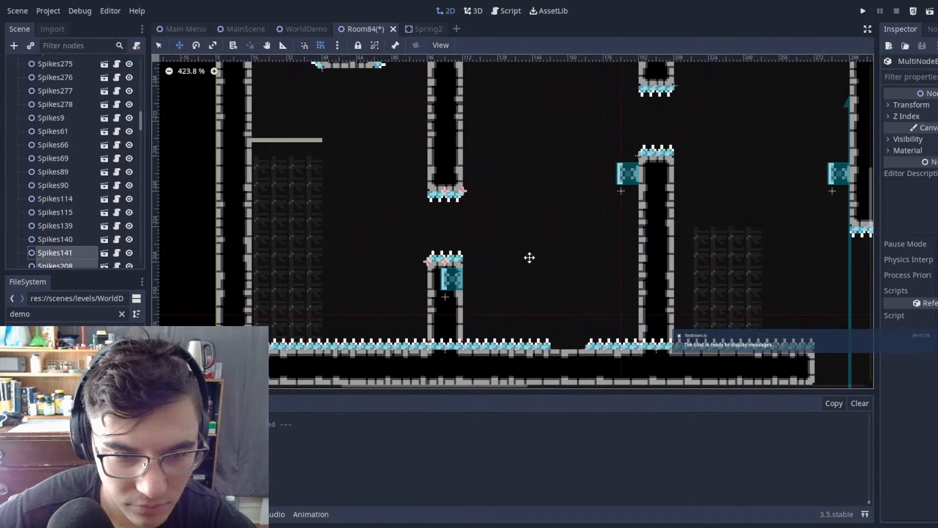
left_click(458, 275)
key("q")
left_click(538, 205)
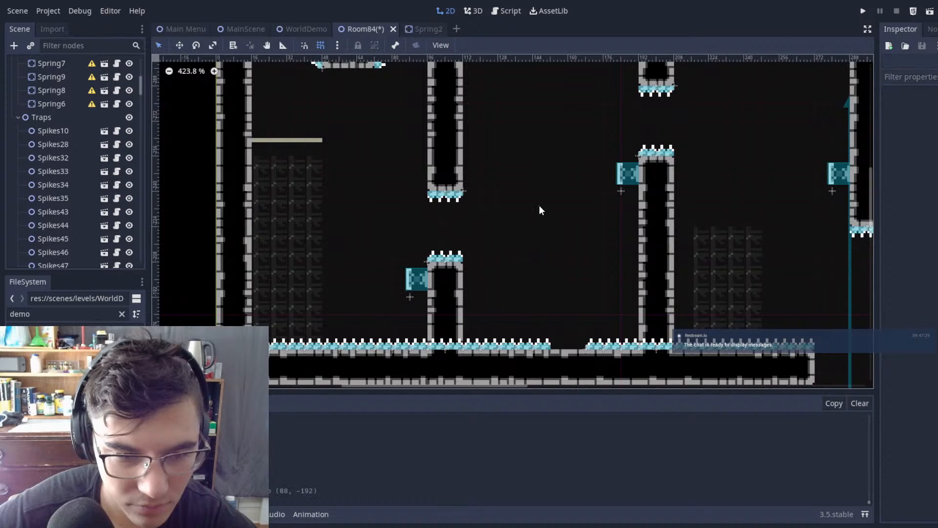
scroll(561, 209, "down", 5)
key("ctrl+s")
Step: Move the floor spikes beneath the right pillar into the empty floor gap between the two pillars
scroll(657, 224, "up", 3)
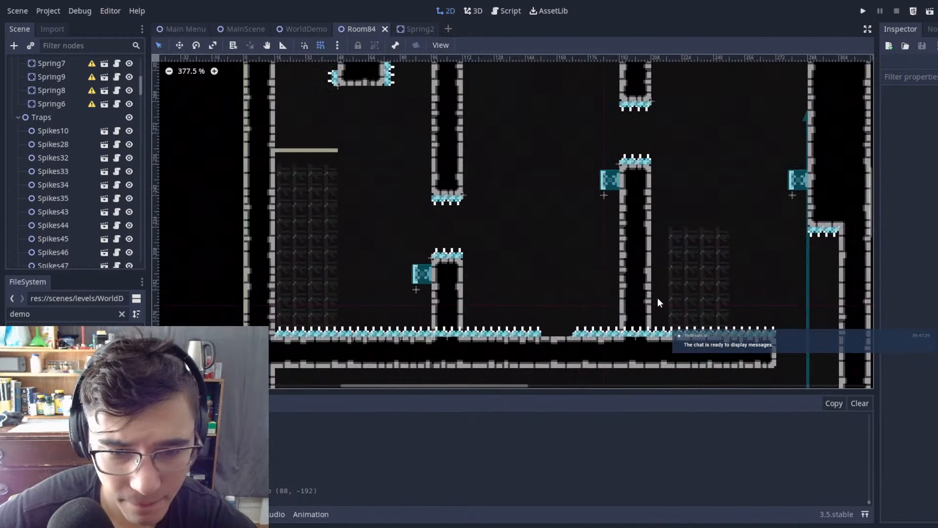
left_click(575, 290)
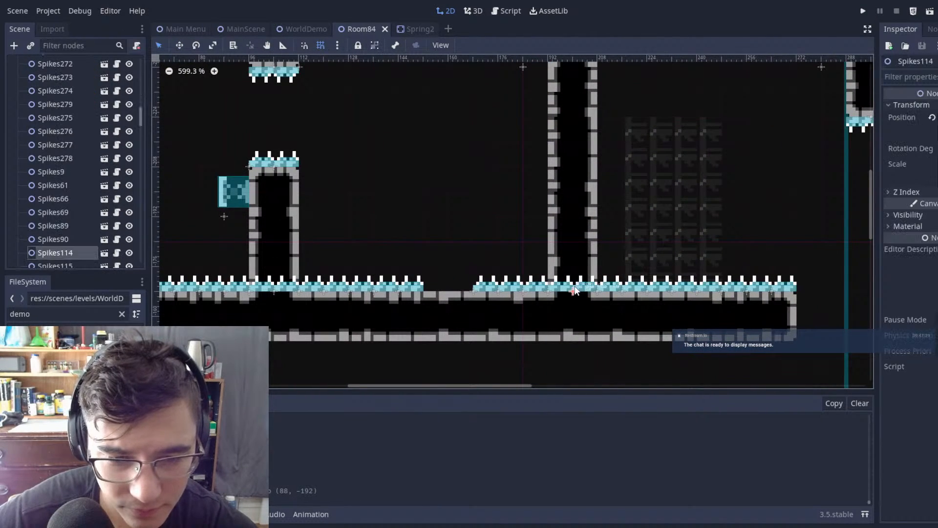
left_click_drag(536, 227, 535, 226)
key("q")
left_click(432, 188)
Step: Delete the floor spikes Spikes220 and Spikes221 beneath the left pillar and save the scene
middle_click_drag(420, 261, 594, 252)
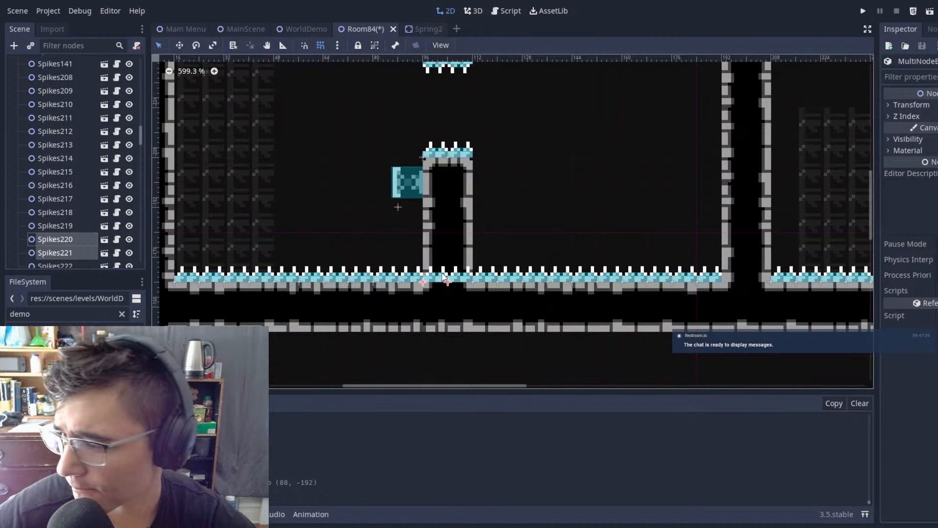
key("Delete")
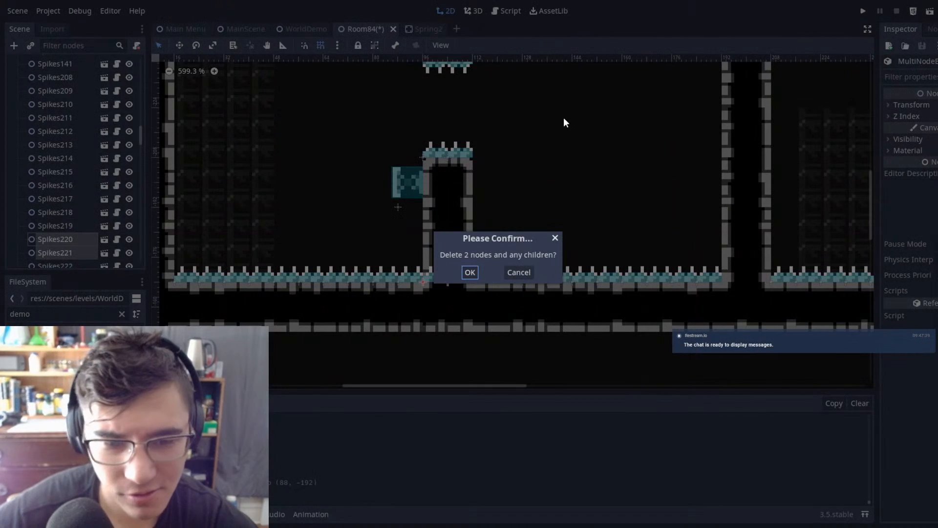
left_click(469, 272)
scroll(512, 243, "down", 3)
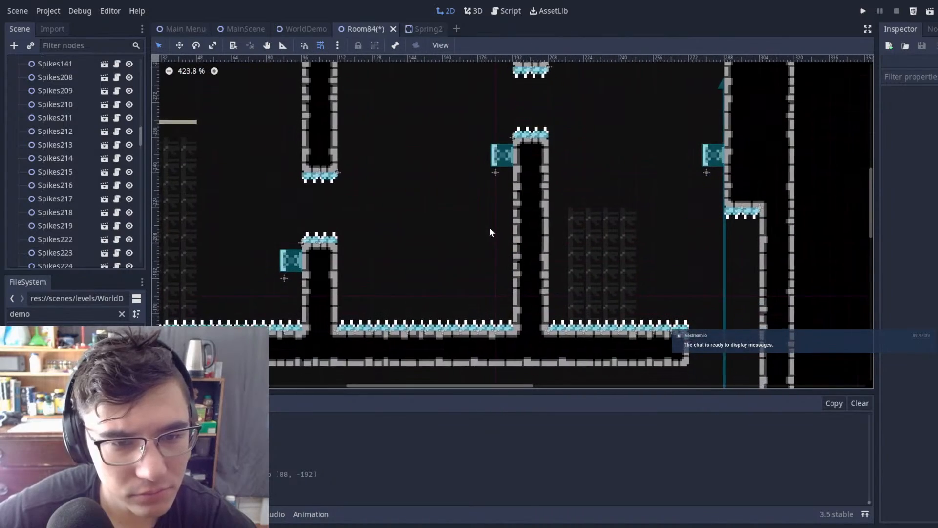
middle_click_drag(491, 231, 536, 217)
scroll(614, 202, "down", 6)
middle_click_drag(614, 202, 370, 95)
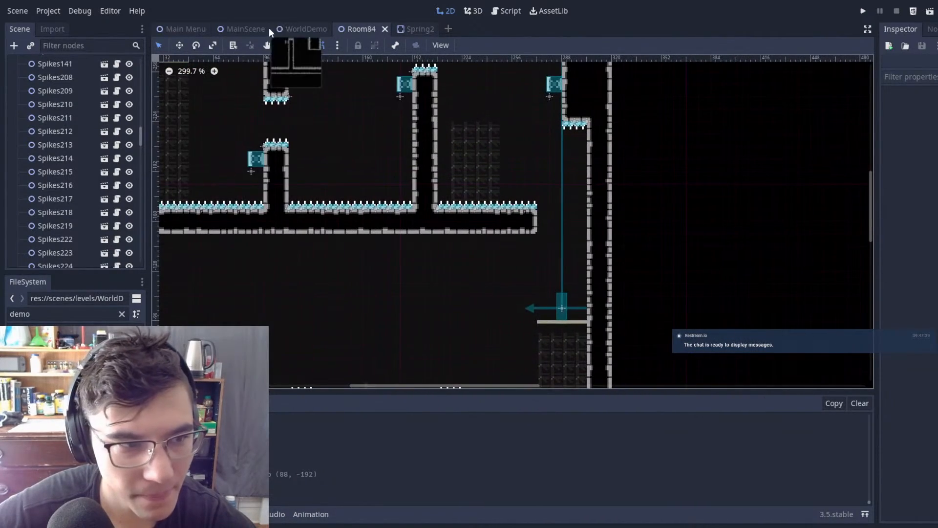
Step: Run the game from MainScene and wall-jump up the shaft to test the shifted pillar
left_click(245, 29)
key("F5")
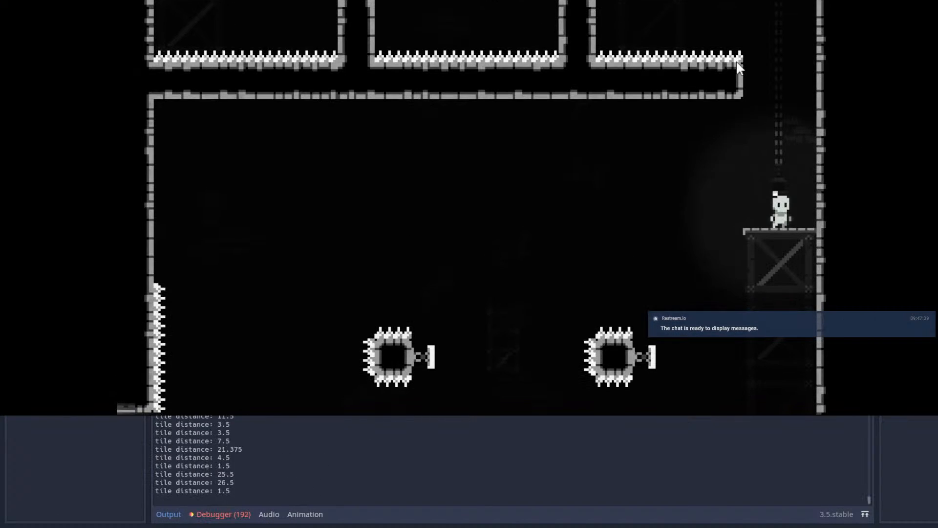
key("Right")
key("space")
key("space")
key("space")
key("space")
Step: Dash off the first two springs and on towards the shifted left pillar's gap
key("shift")
key("shift")
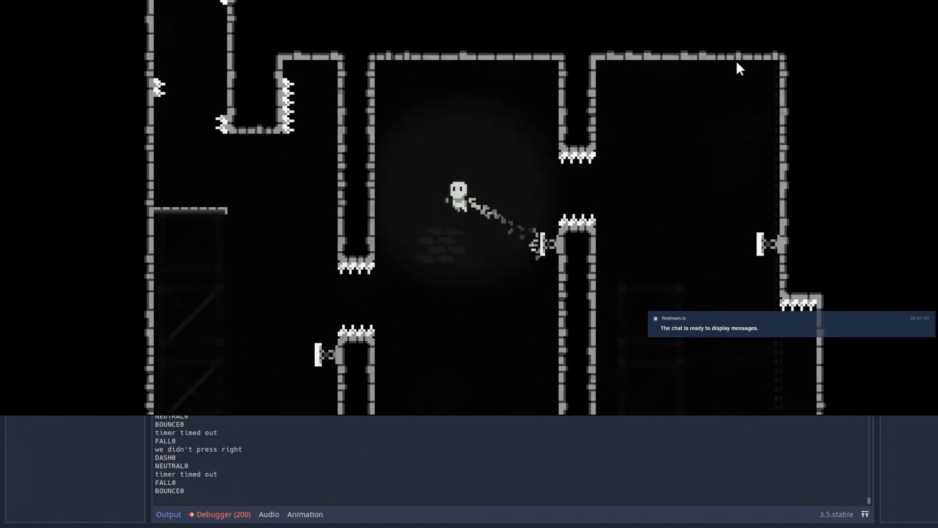
key("shift")
key("shift")
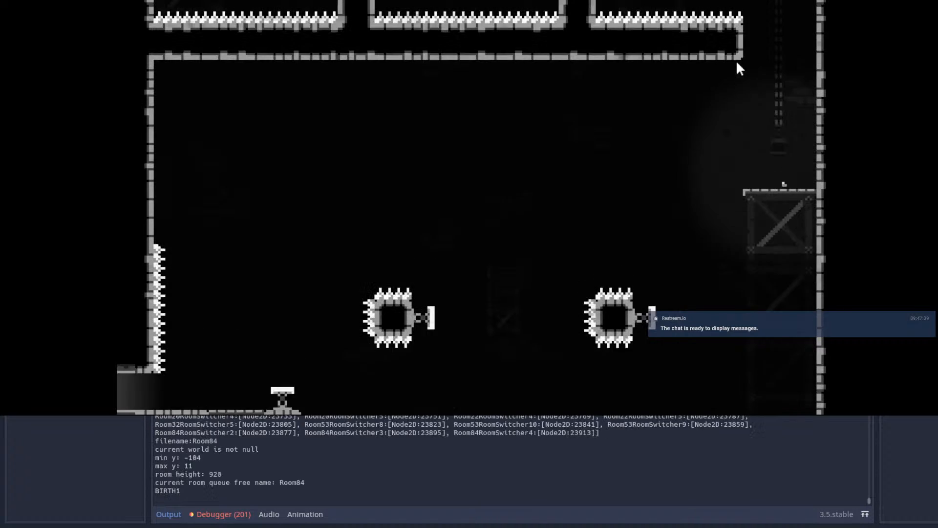
Step: Climb the shaft once more and chain the spring dashes all the way to the left platform
key("space")
key("space")
key("space")
key("shift")
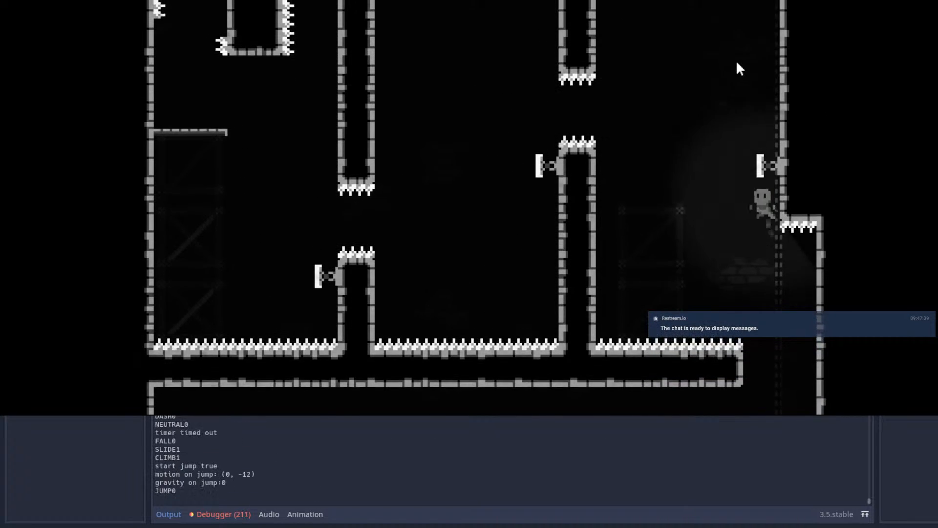
key("space")
key("shift")
key("shift")
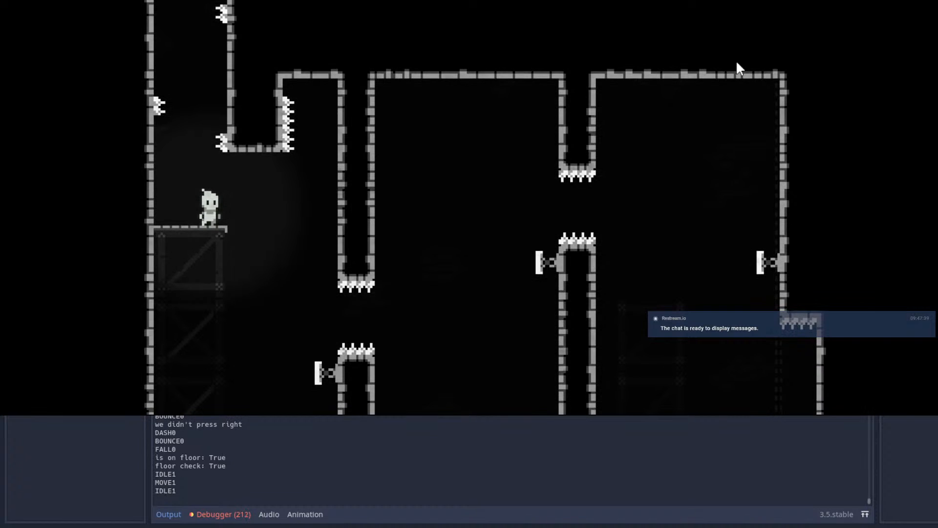
Step: Leap repeatedly off the left platform and use the shifted pillar's spring and dashes to get back onto it
key("Right")
key("shift")
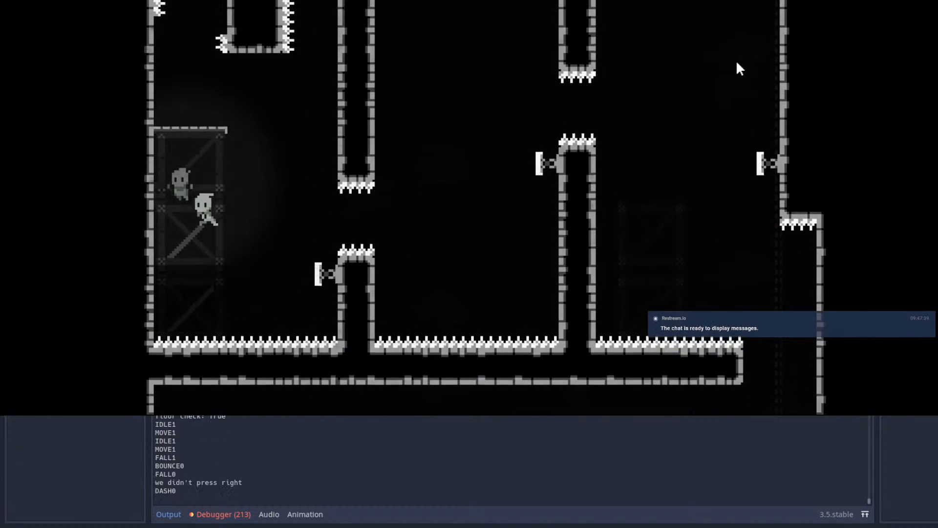
key("Right")
key("Right")
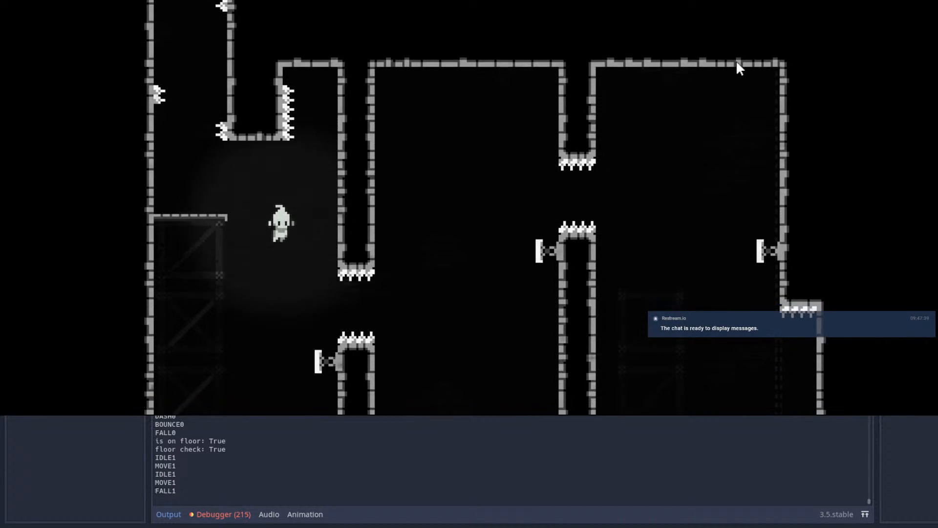
key("shift")
Step: Restart from the starting platform and wall-jump back up the shaft
key("Escape")
key("Return")
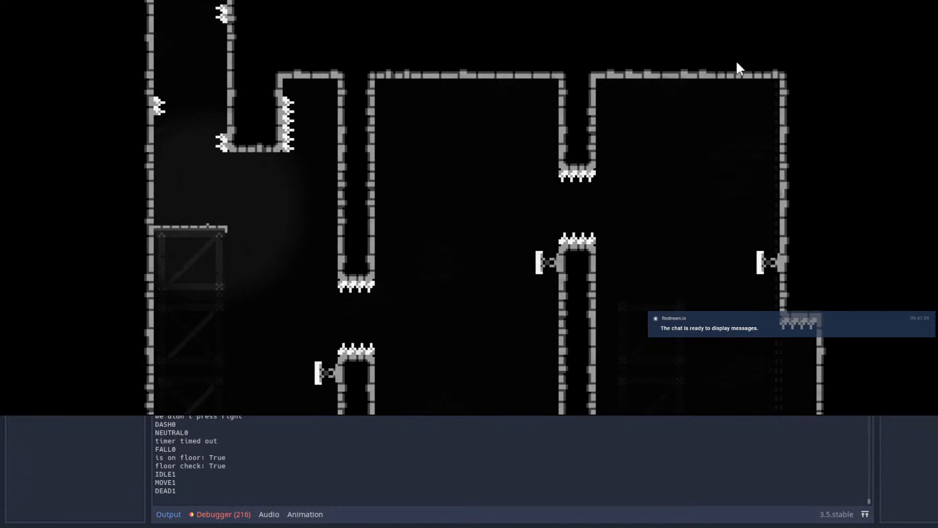
key("Right")
key("space")
key("space")
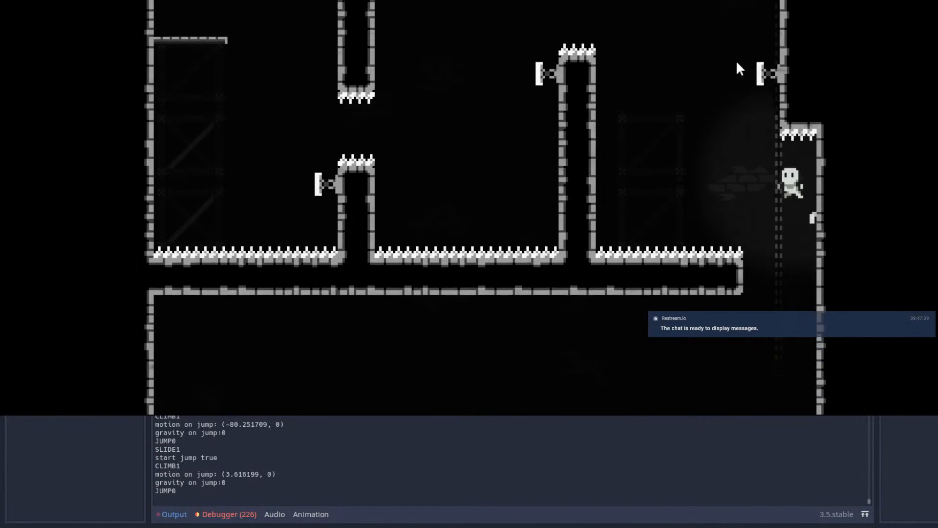
key("space")
Step: Dash left through the springs and both gaps, ending with an upward dash beside the left platform
key("shift")
key("Left")
key("shift")
key("Left")
key("shift")
key("Up")
key("shift")
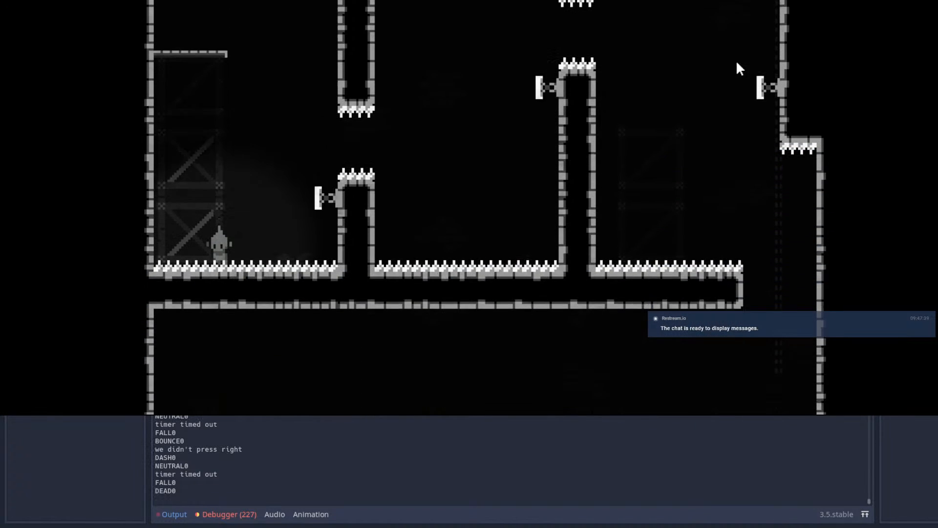
Step: Repeat the shaft climb and dash off the far wall's and right pillar's springs into the middle chamber
key("space")
key("Right")
key("space")
key("space")
key("shift")
key("Left")
key("shift")
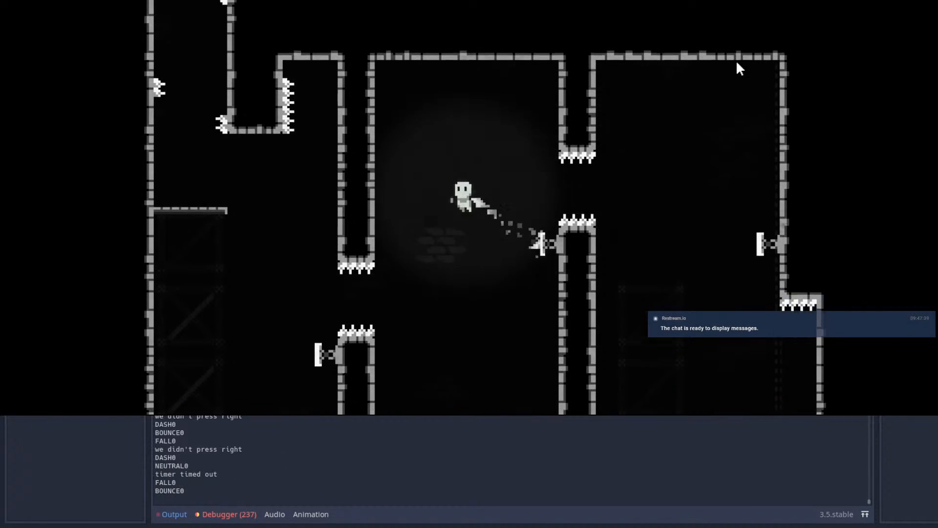
Step: Dash through the shifted pillar's gap, dash upwards at the left platform and jump against the left wall
key("Left")
key("shift")
key("Up")
key("shift")
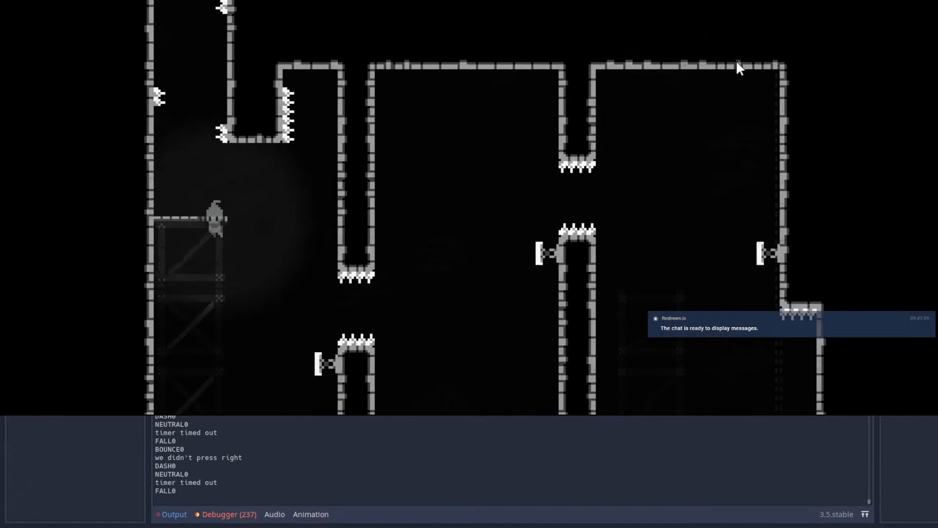
key("Left")
key("space")
Step: Retry the route from the start by wall-jumping up the shaft and bouncing off the far wall's spring
key("space")
key("space")
key("Right")
key("space")
key("space")
key("Left")
key("Right")
key("space")
key("space")
key("space")
key("space")
key("Up")
key("shift")
key("space")
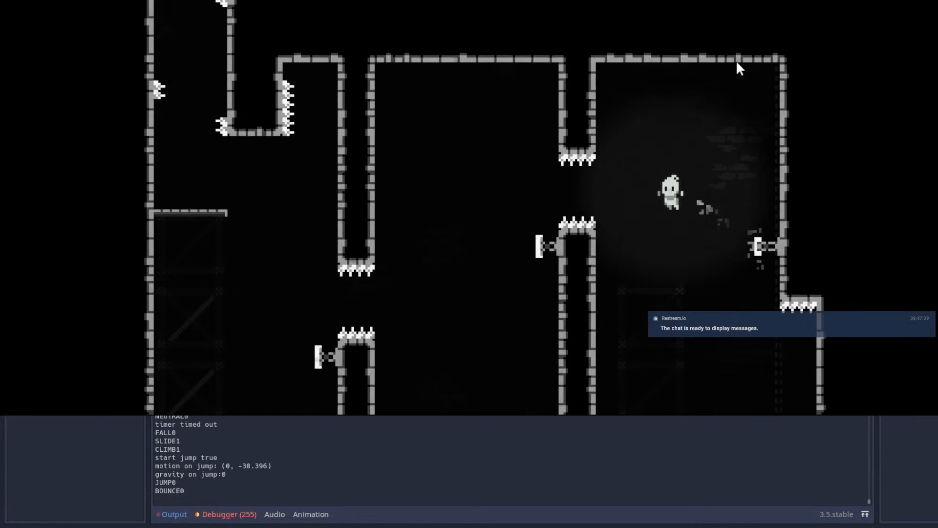
Step: Dash left off the far wall's spring through the right pillar's gap, and restart the attempt from the pause menu
key("Left")
key("shift")
Step: Wall-jump up the entry shaft and dash left to bounce off the far wall's spring towards the right pillar's gap
key("shift")
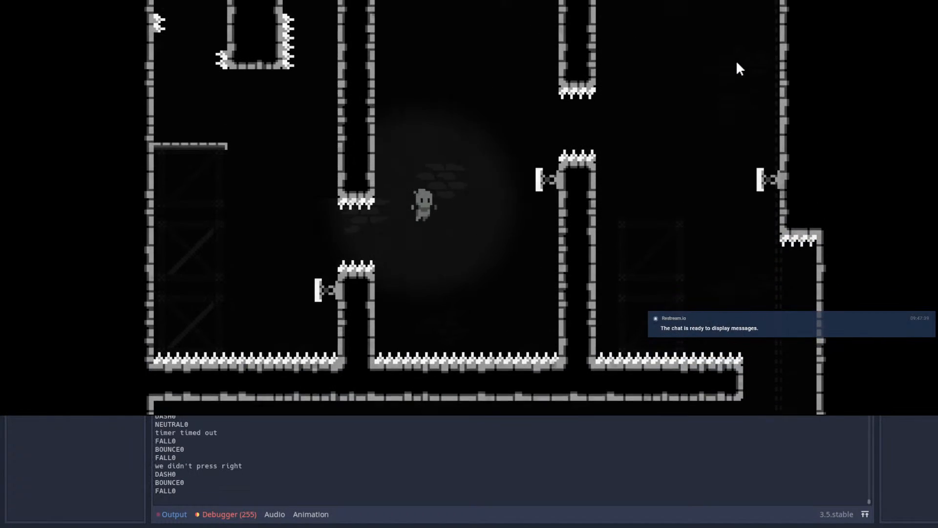
key("Escape")
key("Return")
key("Right")
key("space")
key("space")
key("space")
key("Left")
key("space")
Step: Dash through both pillar gaps, bounce off the left pillar's spring and dash up onto the left platform
key("shift")
key("Left")
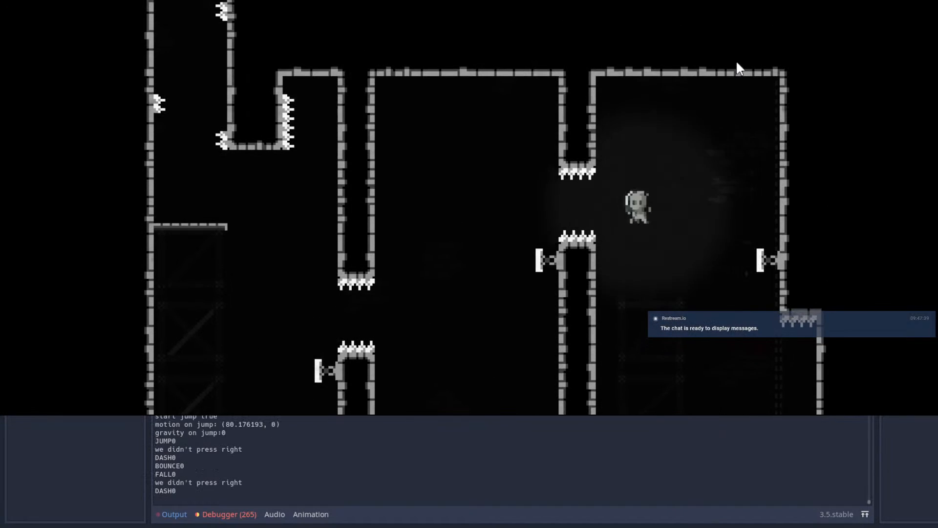
key("shift")
key("shift")
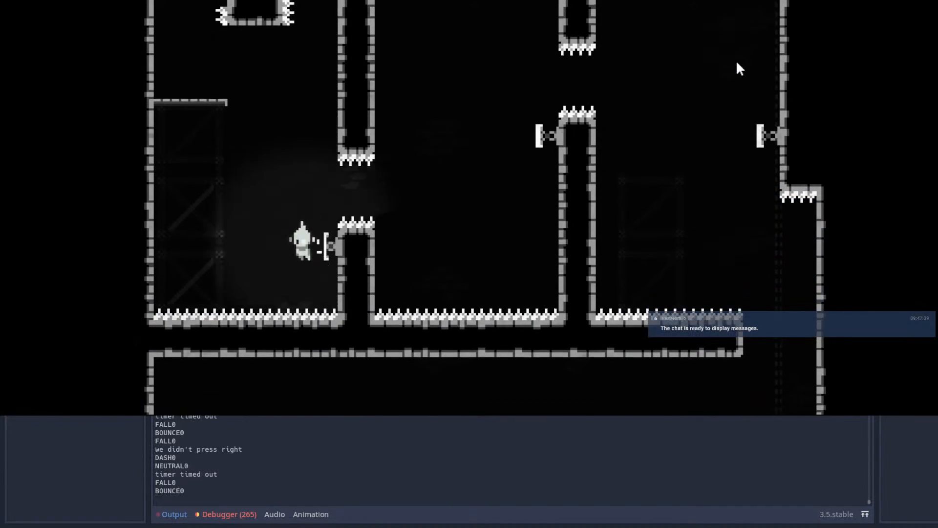
key("shift")
key("Right")
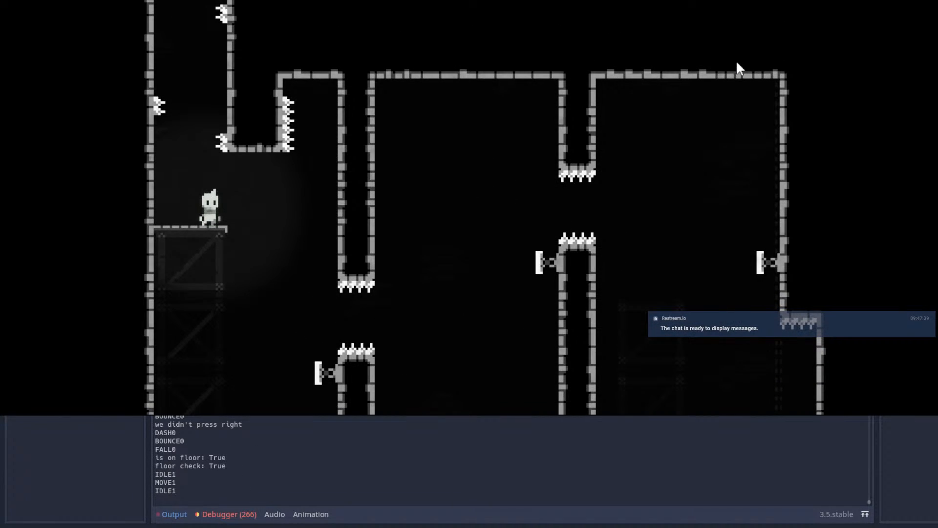
Step: Jump beside the left wall above the platform and dash upwards along it
key("Left")
key("space")
key("Up")
key("shift")
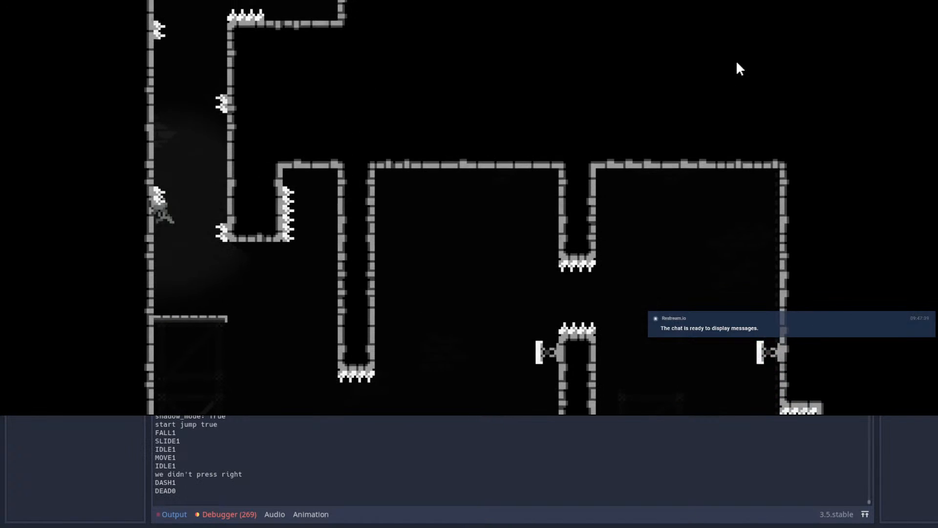
Step: Retry the route from the start by wall-jumping up the shaft and dashing off the springs into the middle chamber
key("Right")
key("space")
key("space")
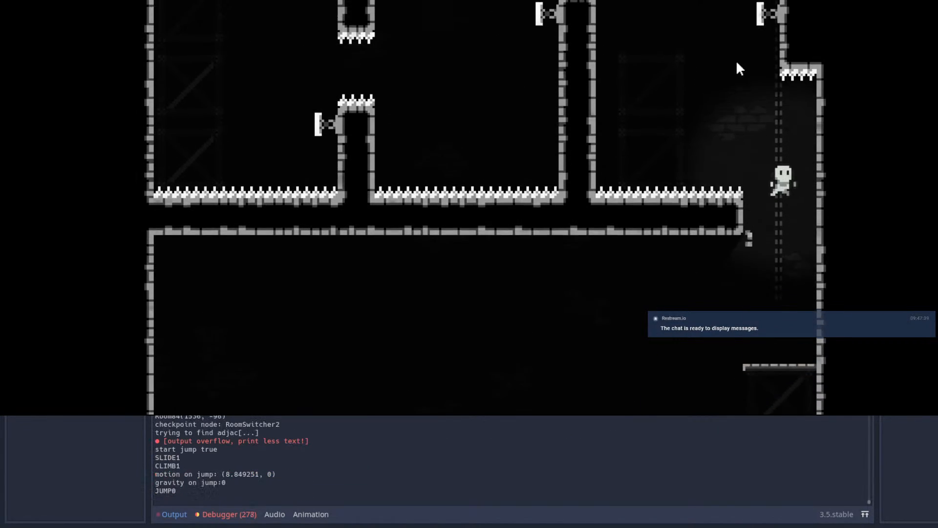
key("Up")
key("shift")
key("Left")
key("shift")
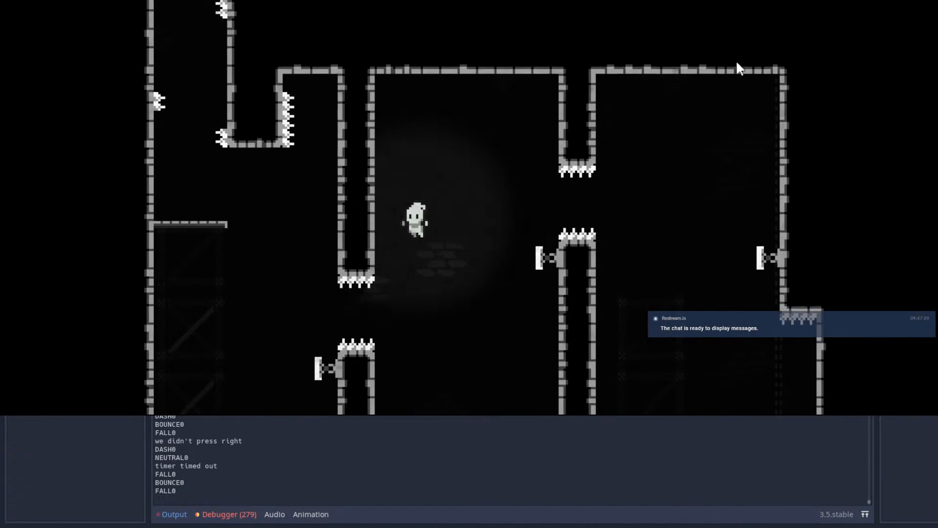
Step: Dash left through the lower gap and dash upwards off the left pillar's spring onto the platform
key("Left")
key("shift")
key("Up")
key("shift")
key("Right")
Step: Drop from the left platform onto the left pillar's spring and dash upwards to land back on the platform
key("Right")
key("Up")
key("shift")
key("Right")
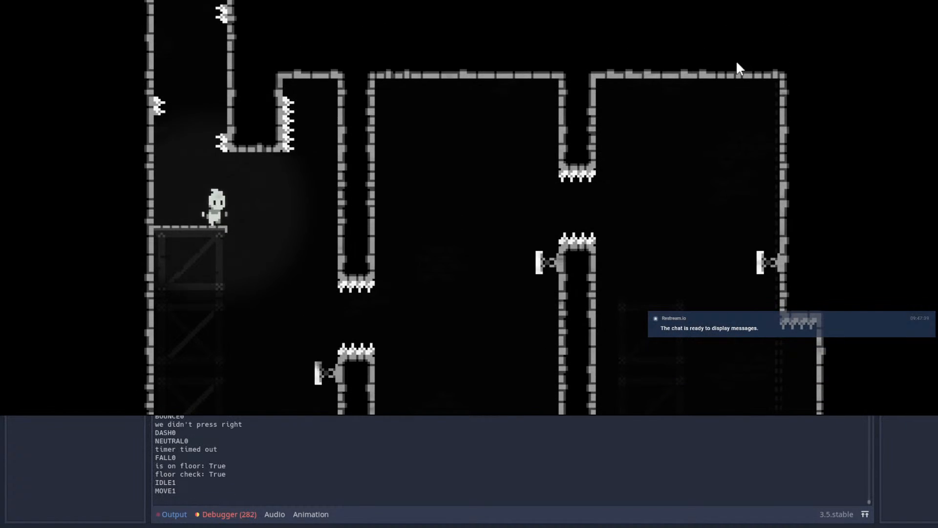
key("Up")
key("shift")
Step: Repeat the drop, spring bounce and upward dash twice to test landing on the left platform
key("Right")
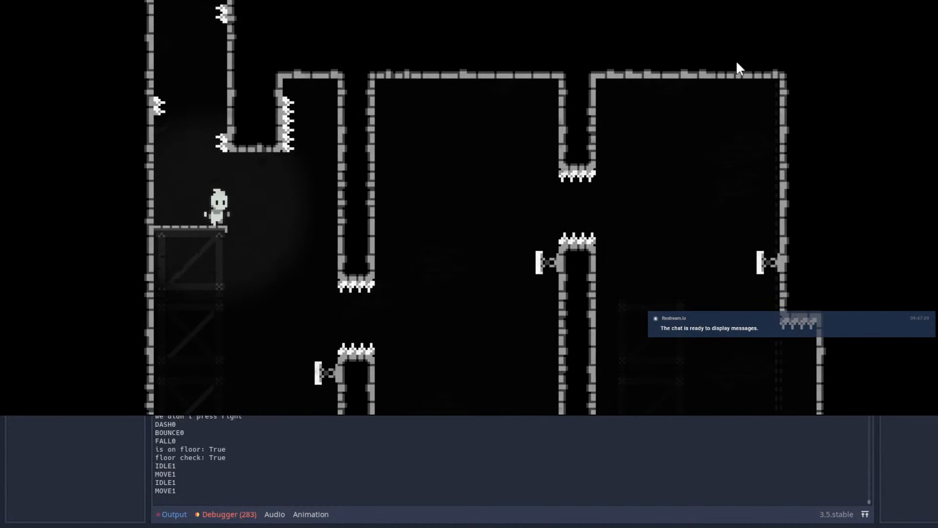
key("Right")
key("Up")
key("shift")
key("Right")
key("Right")
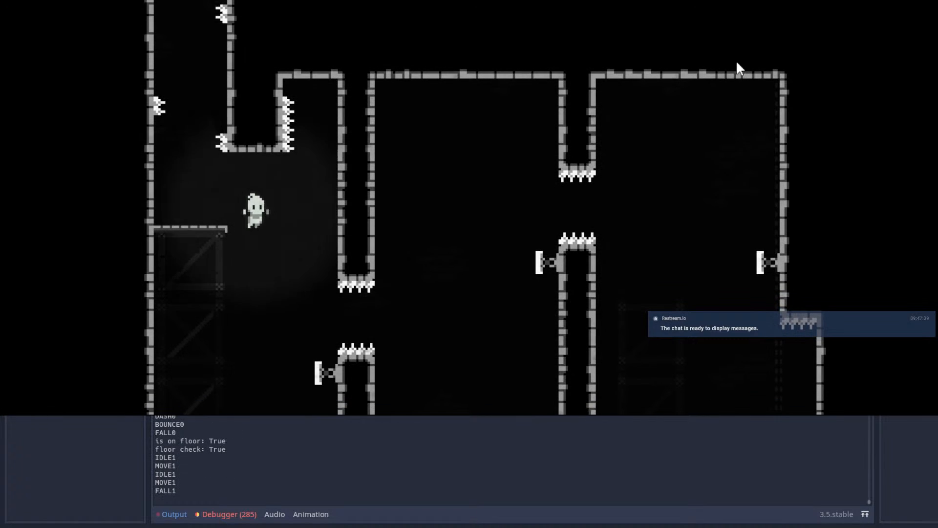
key("Up")
key("shift")
Step: Test the left spring three more times, walking off the platform and dashing upwards after each bounce
key("Right")
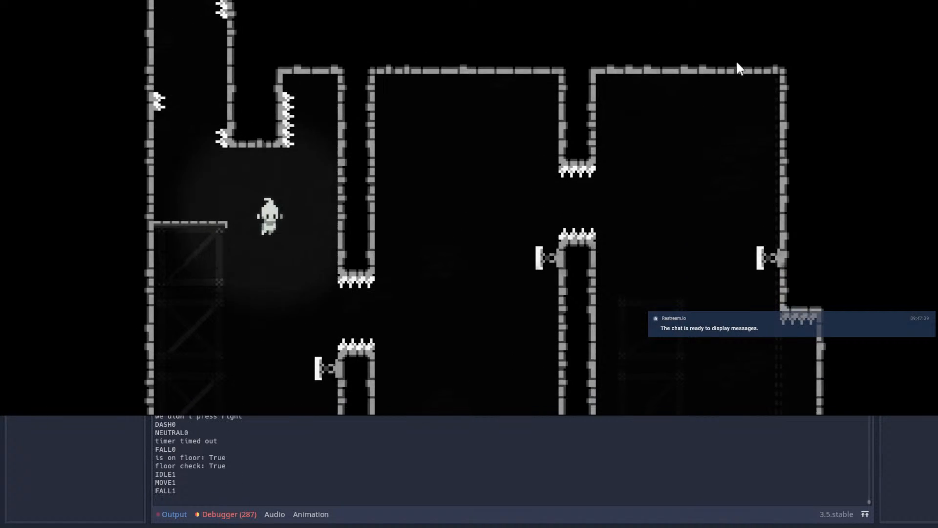
key("Up")
key("shift")
key("Right")
key("Right")
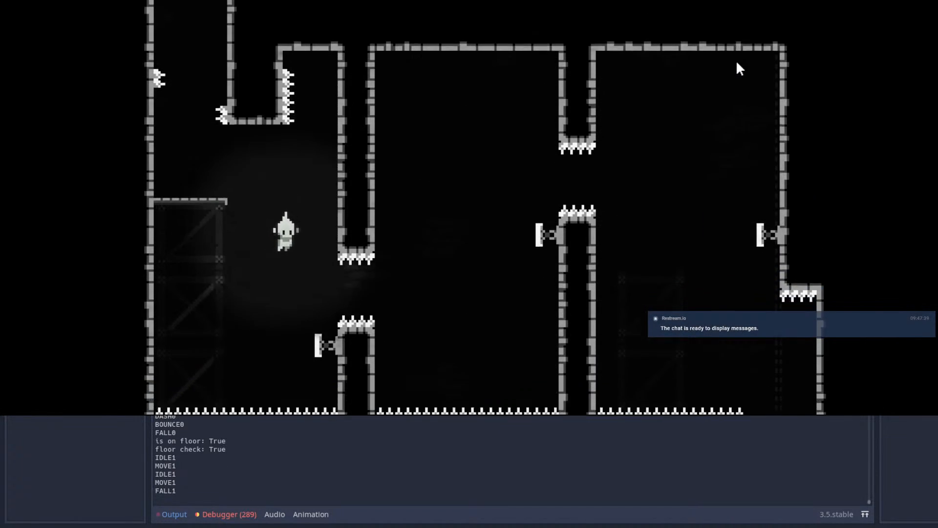
key("Up")
key("shift")
key("Right")
key("Right")
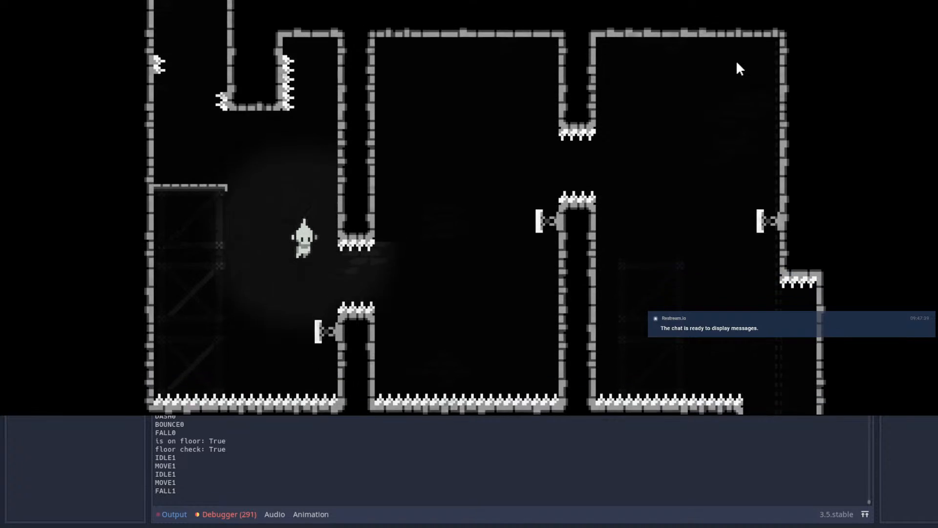
key("Up")
key("shift")
Step: Bounce off the left spring back to the platform again, ending with a mid-fall dash right towards the pillar
key("Right")
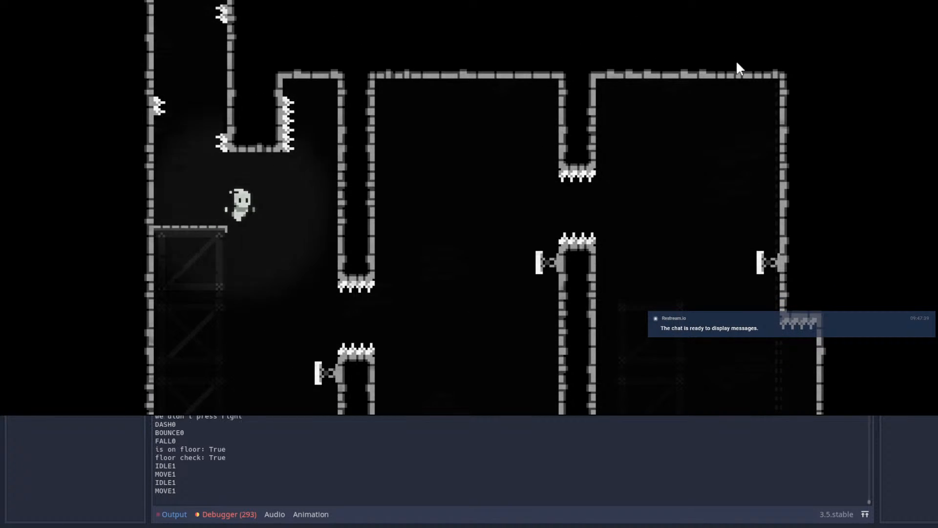
key("Right")
key("Up")
key("shift")
key("Right")
key("Right")
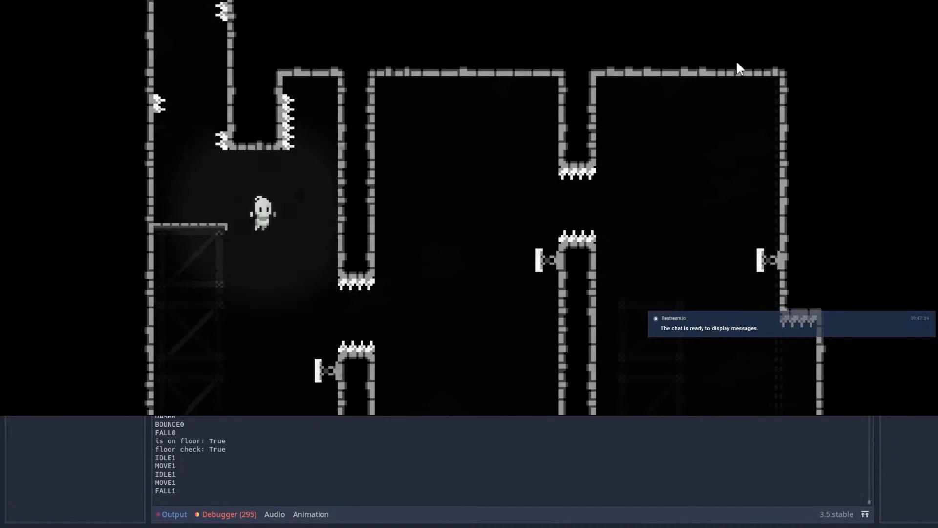
key("Up")
key("shift")
key("Right")
key("Right")
key("shift")
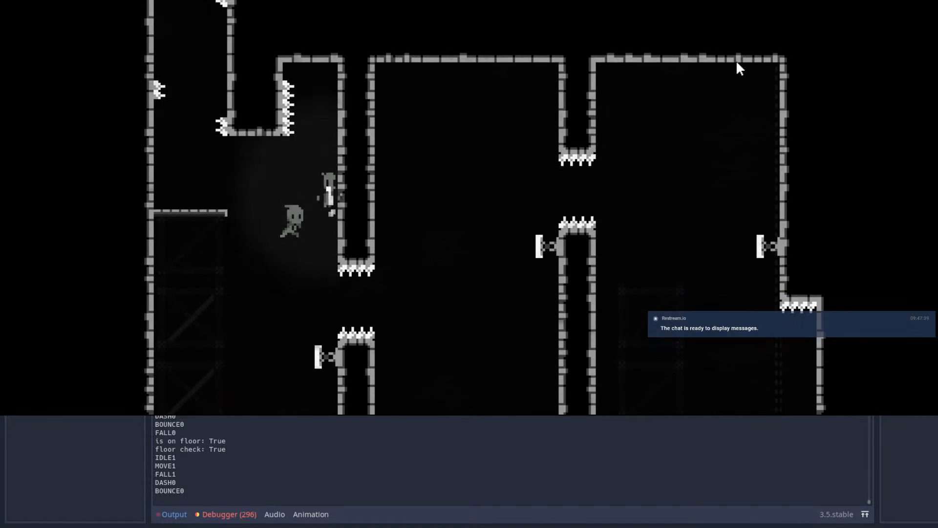
Step: Wall-jump repeatedly against the left wall above the platform
key("Left")
key("space")
key("space")
key("space")
key("space")
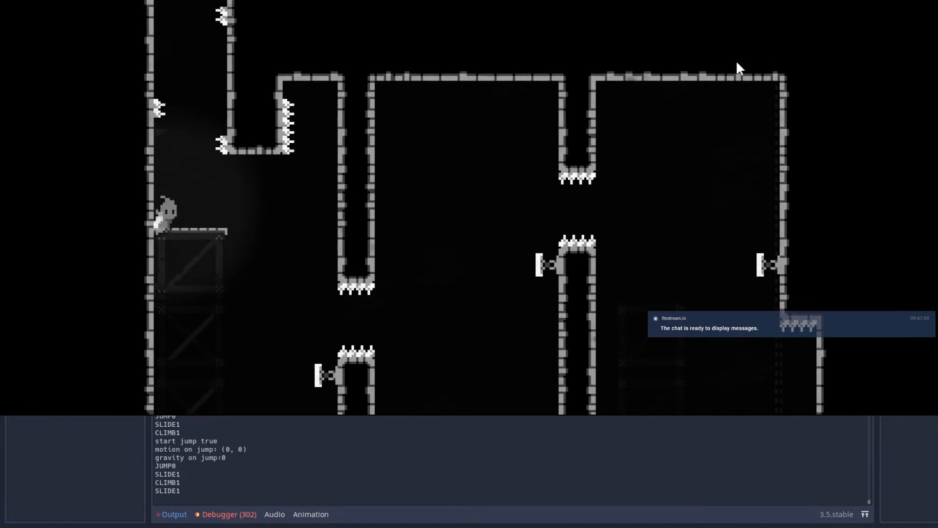
Step: Walk off the platform onto the left pillar's spring and return with an upward dash
key("Right")
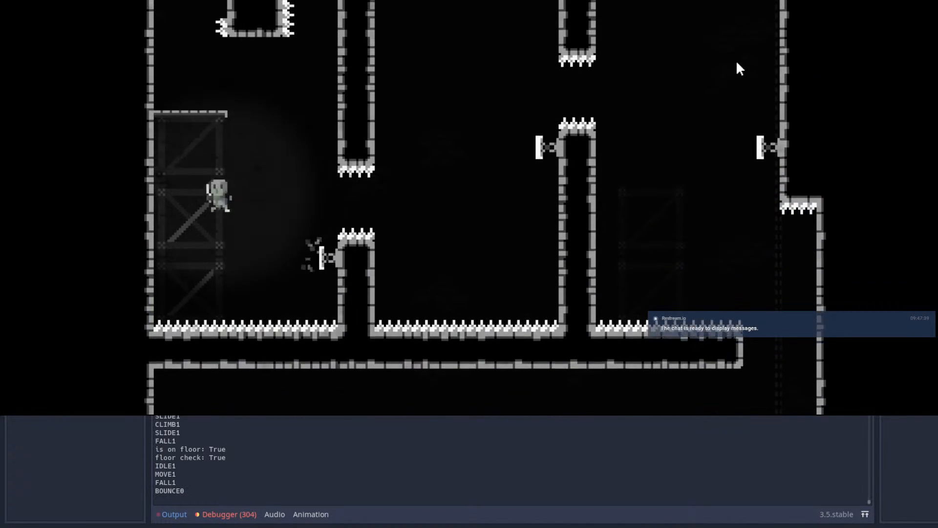
key("Up")
key("shift")
key("Right")
key("Right")
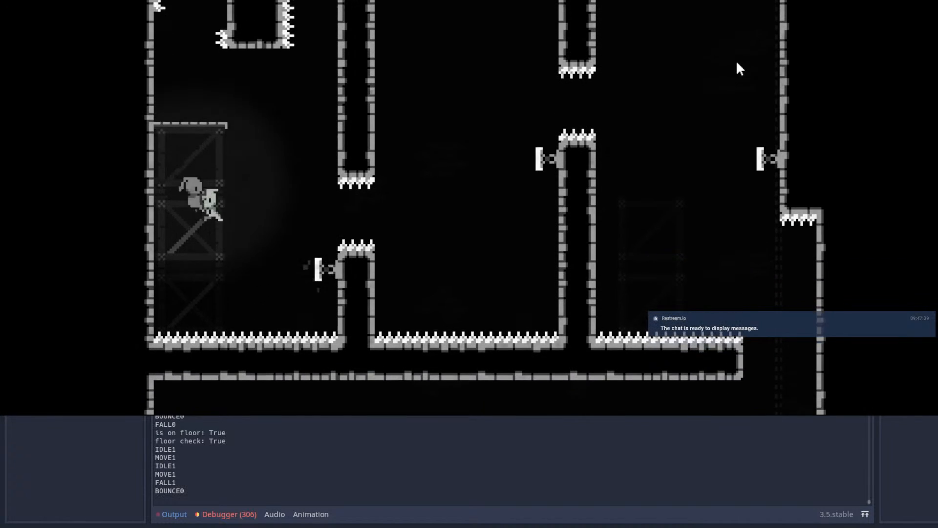
Step: Drop onto the left spring again and dash upwards near the left wall, under the platform
key("Up")
key("shift")
key("Right")
key("Right")
key("Up")
key("shift")
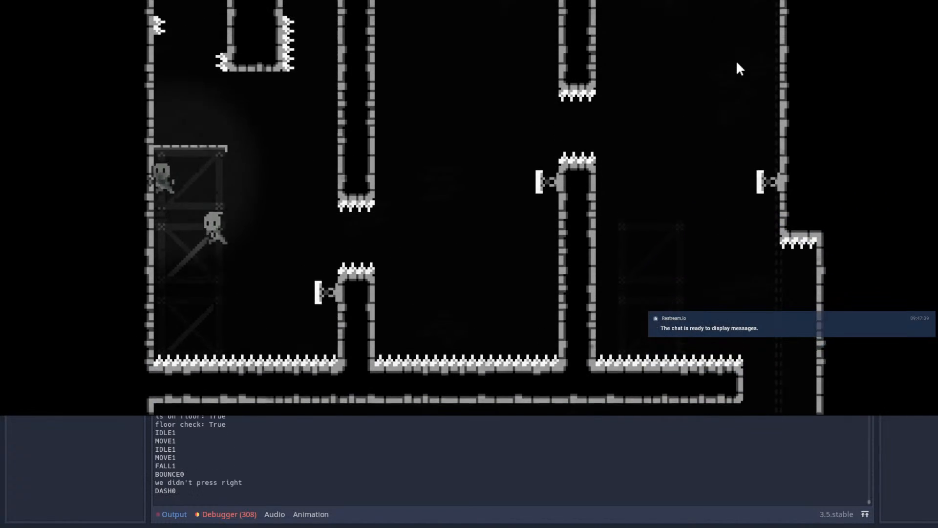
Step: Repeat the left spring bounce from the platform, dashing upwards beside the platform's outer edge
key("Right")
key("Up")
key("shift")
key("Right")
key("Right")
key("Up")
key("shift")
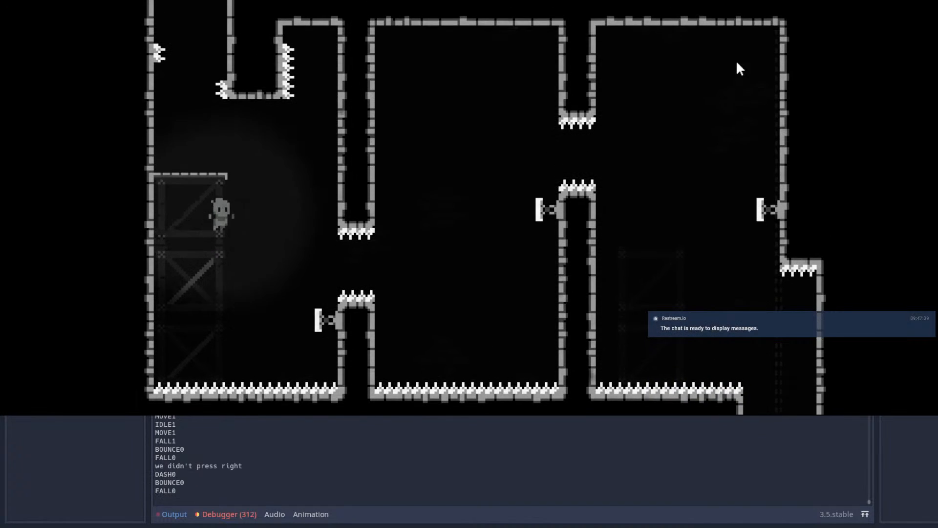
Step: Retry the room from the start platform by wall-jumping up the shaft beside the far wall
key("Right")
key("space")
key("Right")
key("space")
key("space")
key("space")
key("space")
key("space")
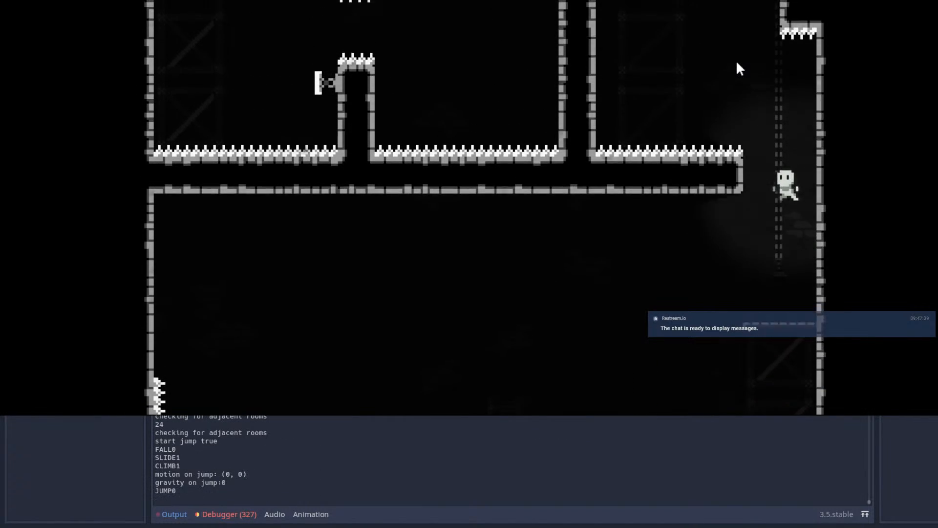
Step: Move right towards the left spring, dash once more and jump back to the left
key("space")
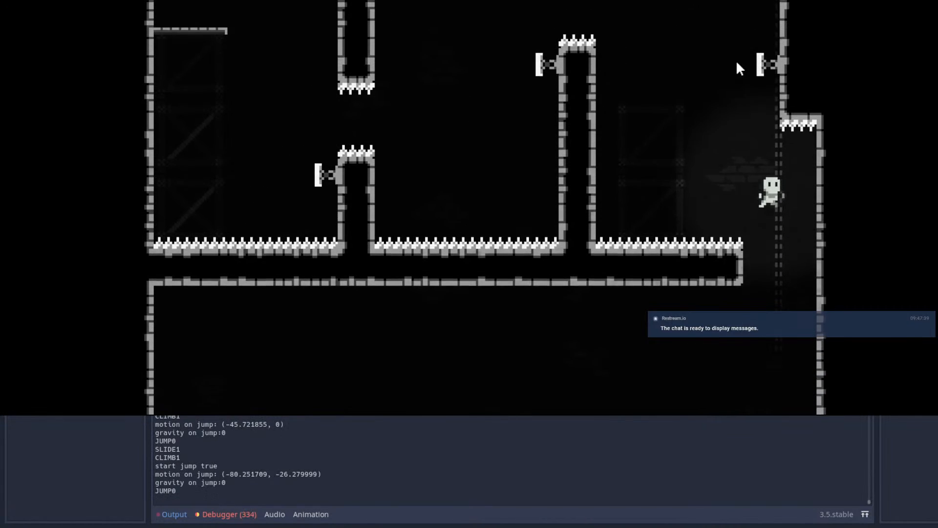
Step: Dash left off the far wall's and right pillar's springs through both gaps towards the left platform
key("Left")
key("shift")
key("shift")
key("shift")
key("shift")
key("Right")
key("Right")
key("shift")
key("Left")
key("space")
key("Right")
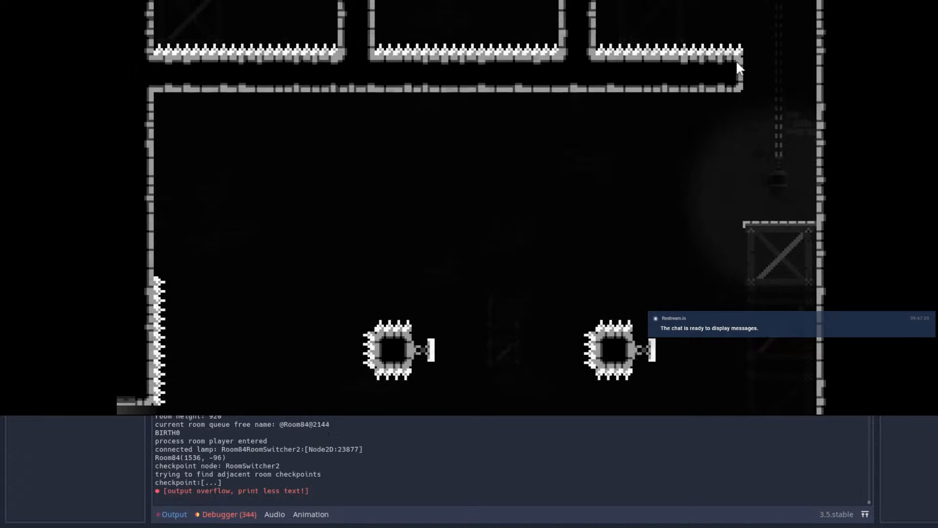
Step: Climb the shaft from the start again, bounce off the far wall's spring and dash towards the right pillar's gap
key("space")
key("Right")
key("space")
key("space")
key("Left")
key("shift")
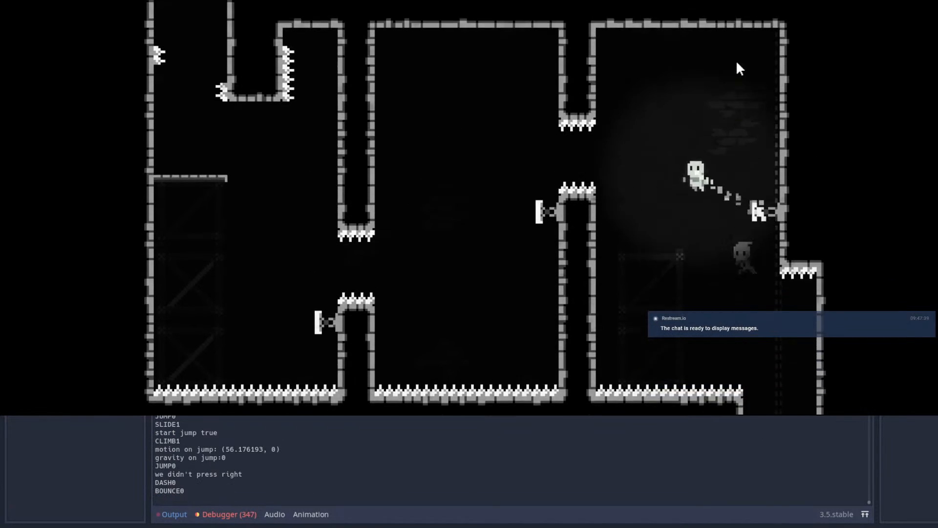
key("shift")
key("space")
key("Left")
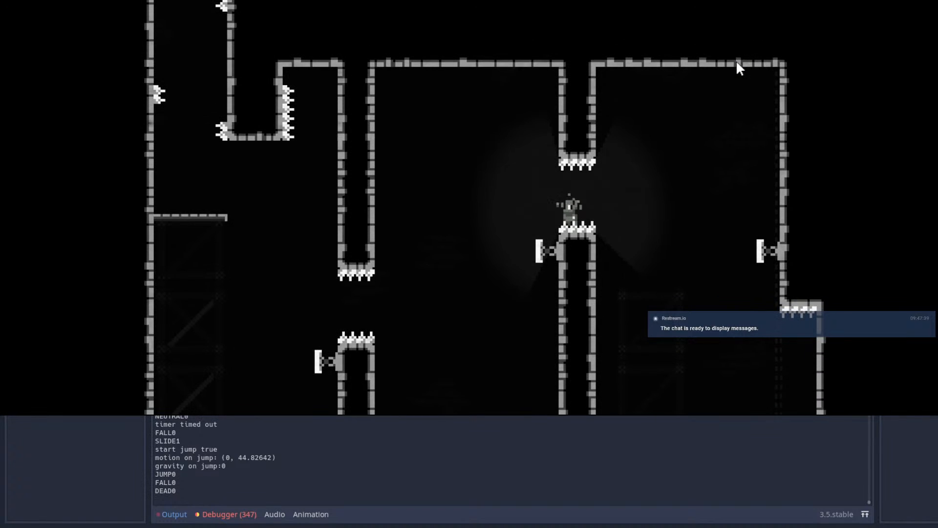
Step: Repeat the shaft climb and dash through both gaps, springing and dashing up to the left platform
key("space")
key("Left")
key("space")
key("space")
key("space")
key("Left")
key("shift")
key("shift")
key("shift")
key("shift")
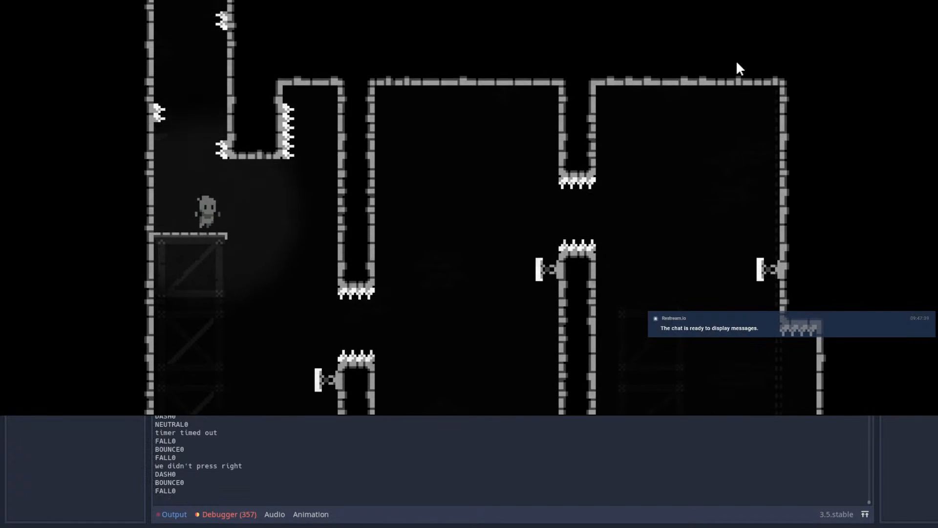
Step: Wall-jump up the spiked shaft above the left platform and get onto the ledge with the stacked crates
key("Left")
key("space")
key("space")
key("space")
key("space")
key("space")
key("Right")
key("space")
key("space")
key("space")
Step: Jump right from the crate ledge and dash over the hanging platform towards the far wall
key("space")
key("Right")
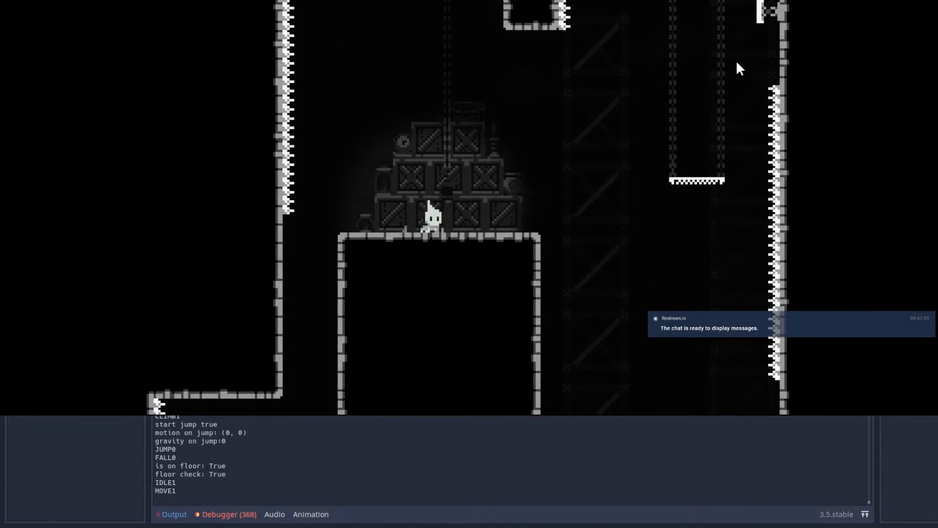
key("space")
key("shift")
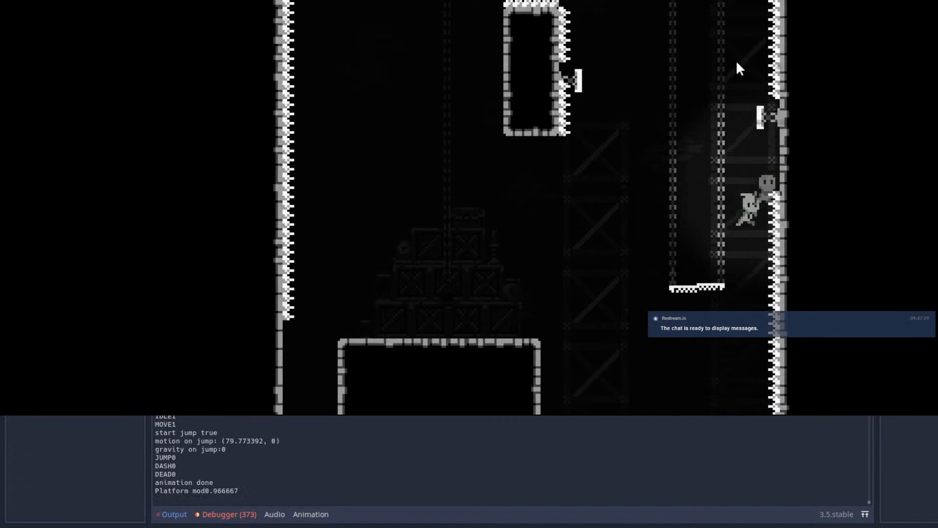
Step: Retry the crate-ledge jump with a dash to the right, and continue upwards by dashing between the wall springs
key("Right")
key("space")
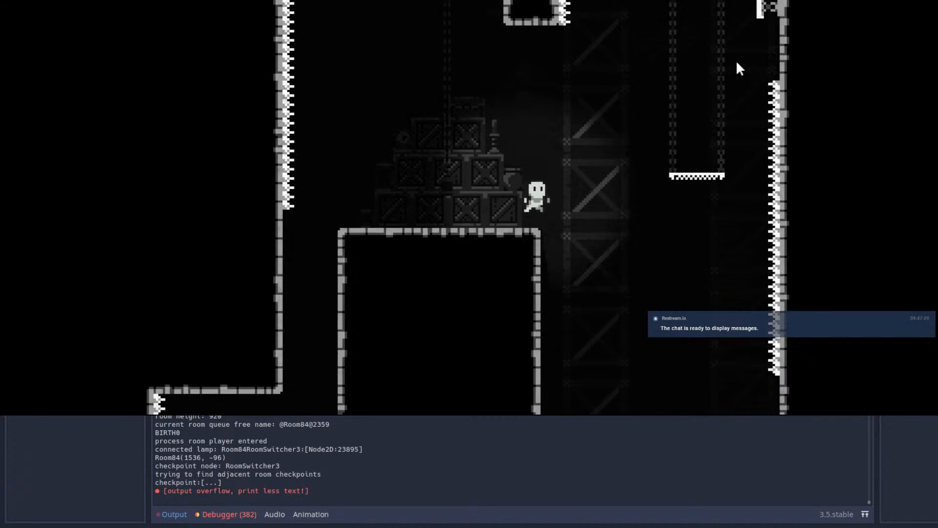
key("shift")
key("Right")
key("space")
key("shift")
key("Left")
key("shift")
Step: Exit to the right into the next room and jump onto the spike-sided block with the upright spring
key("shift")
key("Right")
key("space")
key("Right")
key("shift")
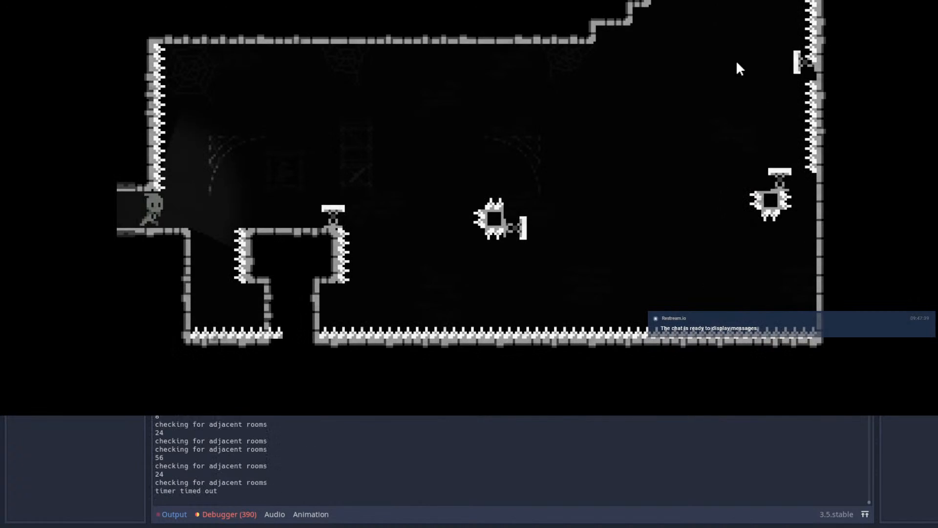
key("space")
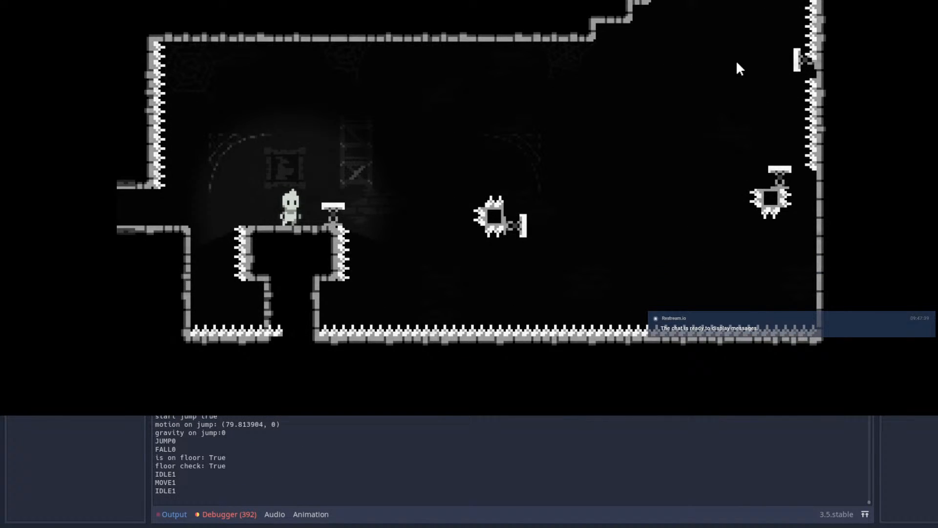
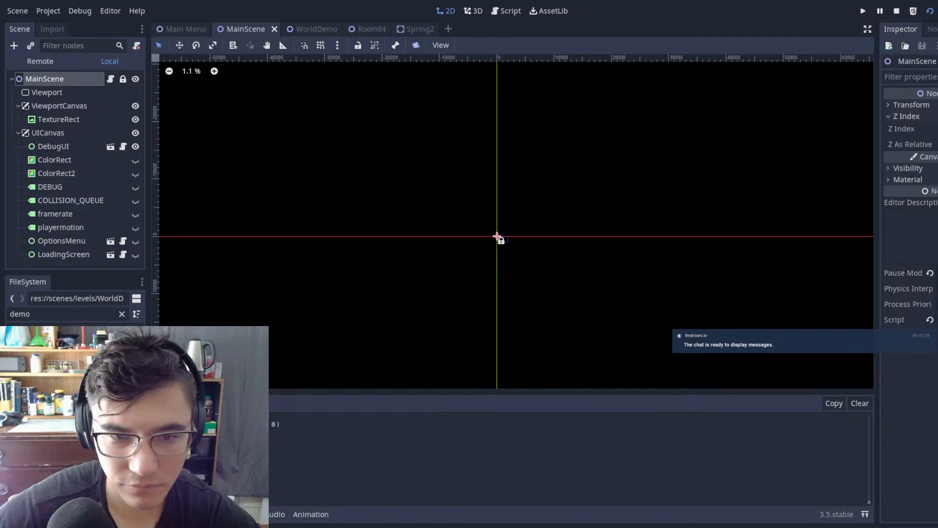
Step: Locate the spring-and-spike room in the WorldDemo scene and open its Room53 scene for editing
key("alt+Tab")
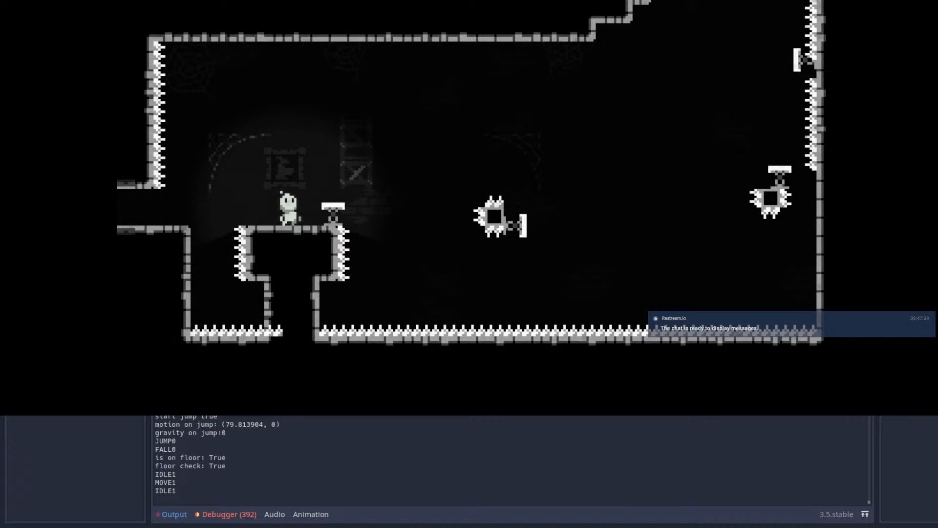
key("alt+Tab")
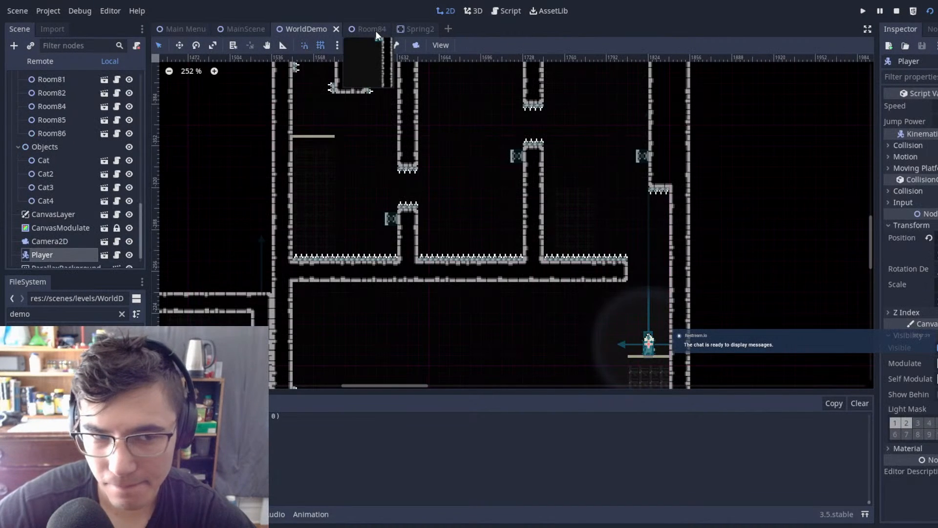
scroll(608, 274, "down", 5)
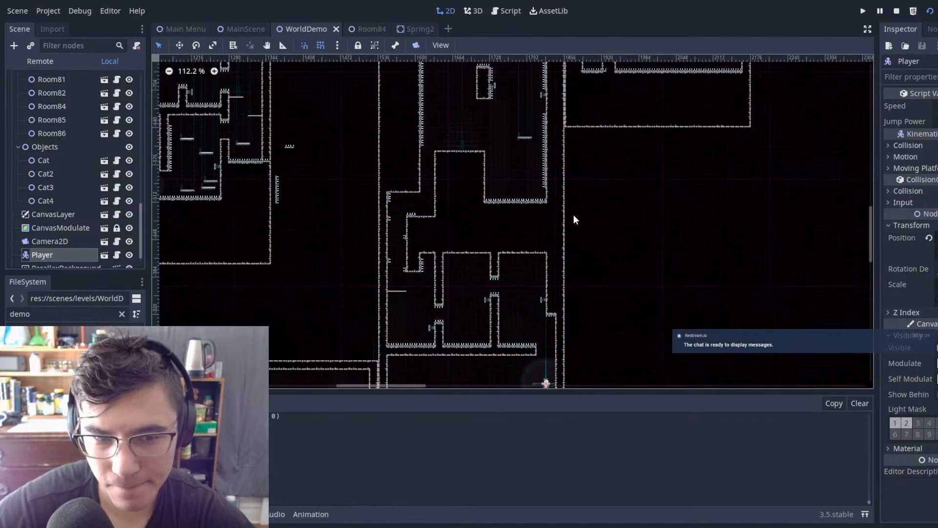
mouse_move(586, 148)
middle_mouse_down()
mouse_move(572, 202)
mouse_move(582, 98)
mouse_move(623, 58)
mouse_move(725, 375)
mouse_move(856, 372)
mouse_move(379, 351)
mouse_move(529, 252)
mouse_move(368, 372)
mouse_move(347, 81)
mouse_move(338, 144)
middle_mouse_up()
scroll(462, 192, "up", 1)
scroll(511, 203, "up", 1)
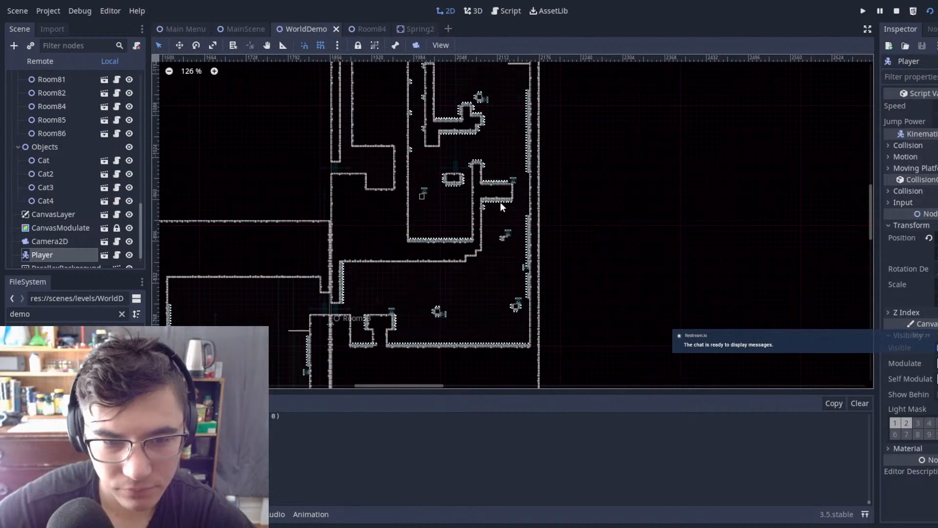
scroll(500, 201, "up", 3)
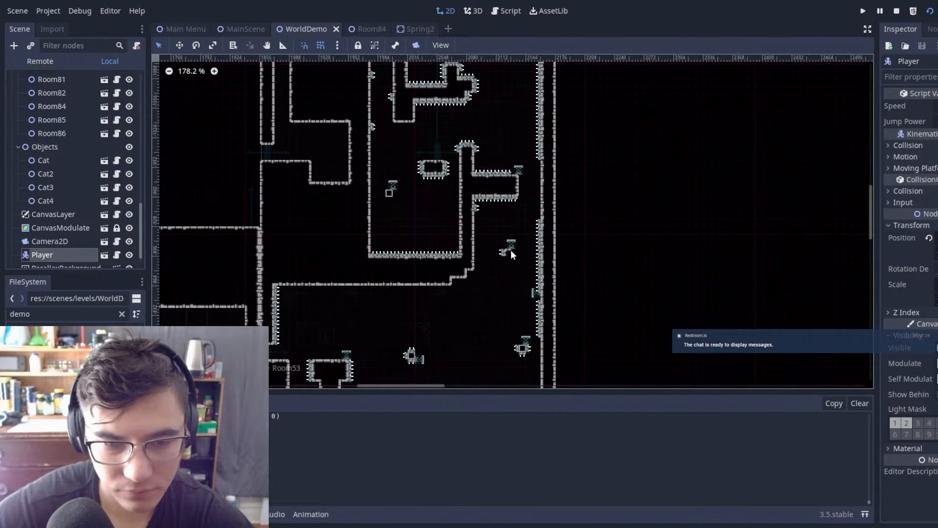
left_click(514, 244)
double_click(514, 245)
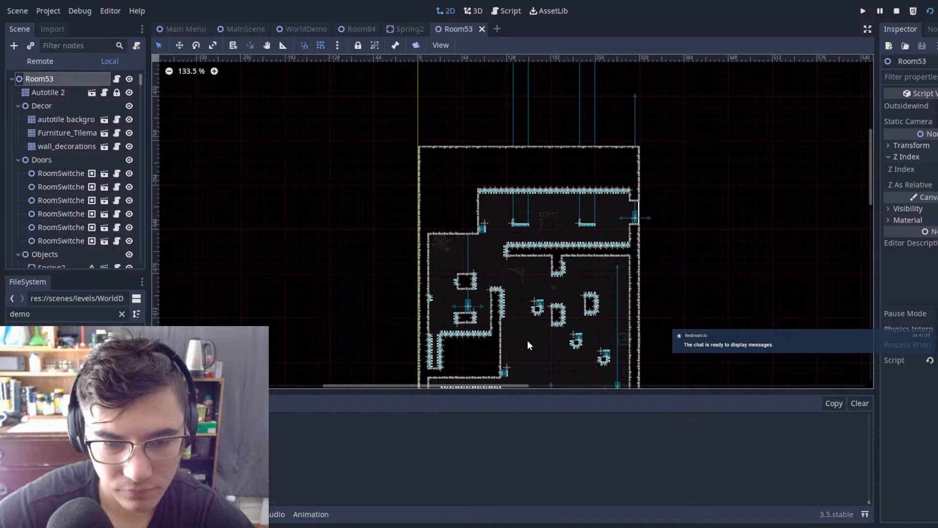
Step: Move the spikes surrounding the middle floating block to the empty space below it
scroll(544, 252, "up", 13)
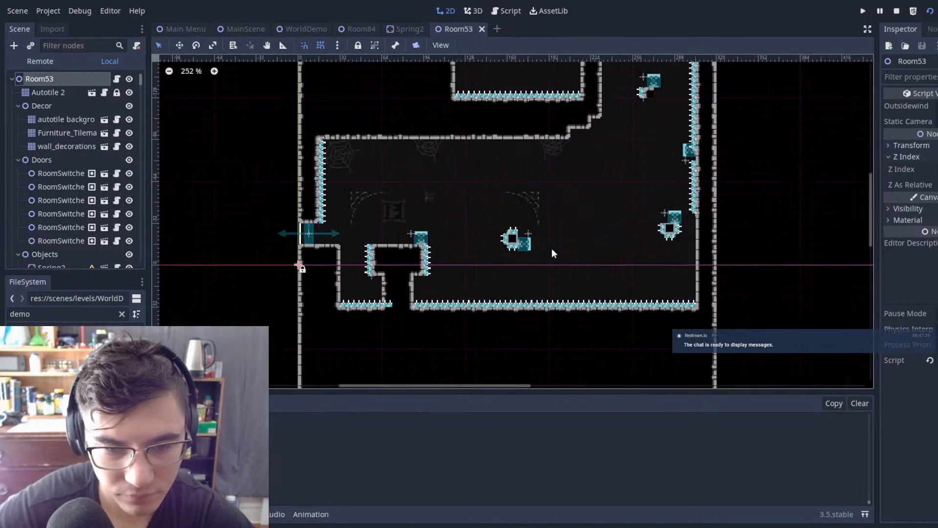
left_click_drag(457, 203, 511, 324)
left_click_drag(430, 153, 527, 328)
left_click_drag(507, 275, 498, 374)
left_click(527, 161)
Step: Paint tiles on the Autotile 2 tilemap to enlarge the middle and right floating blocks to two by two tiles
scroll(84, 147, "up", 15)
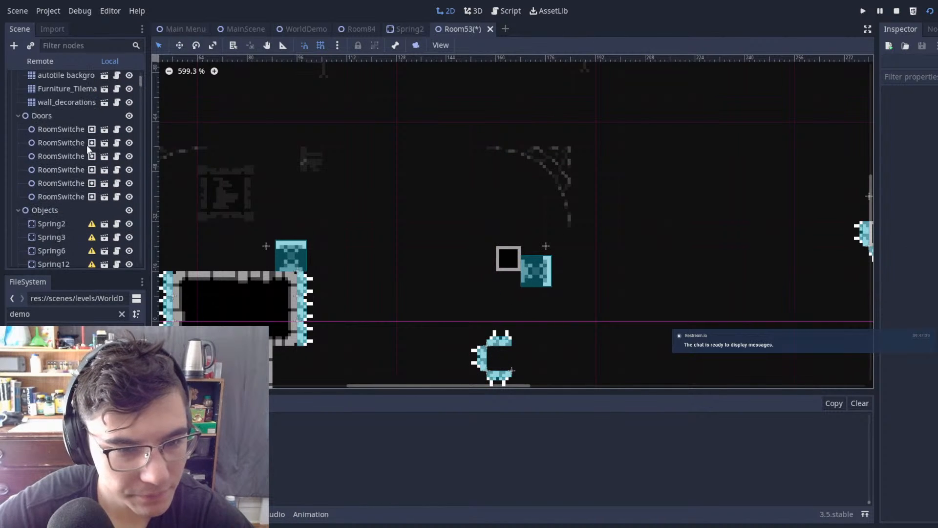
left_click(63, 93)
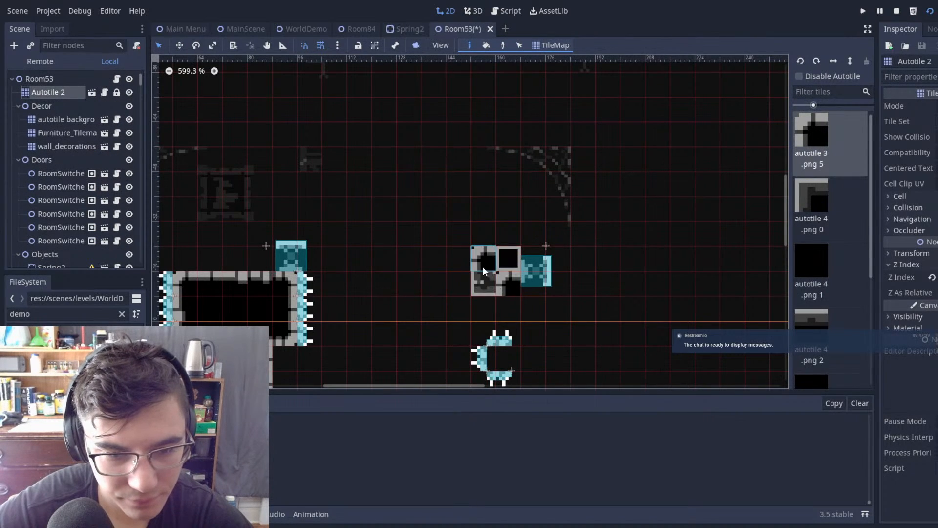
scroll(637, 272, "down", 2)
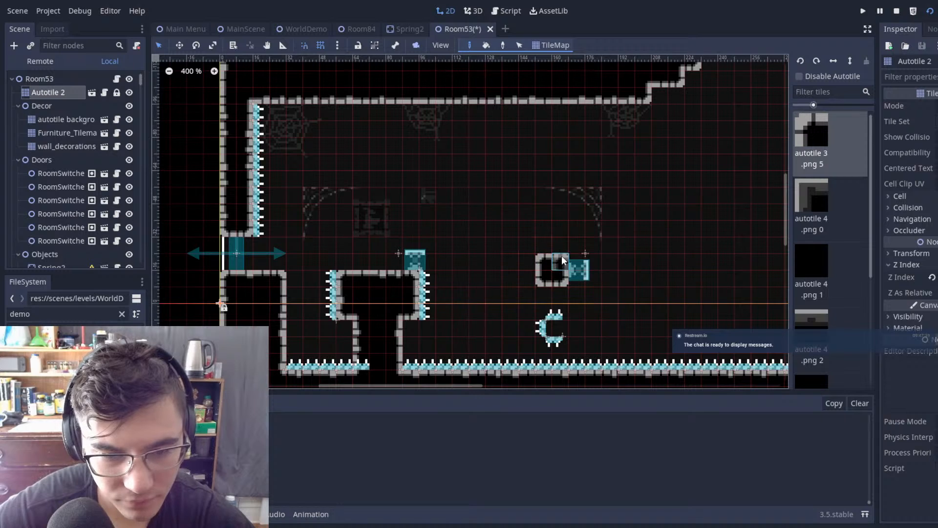
scroll(564, 262, "right", 5, "shift")
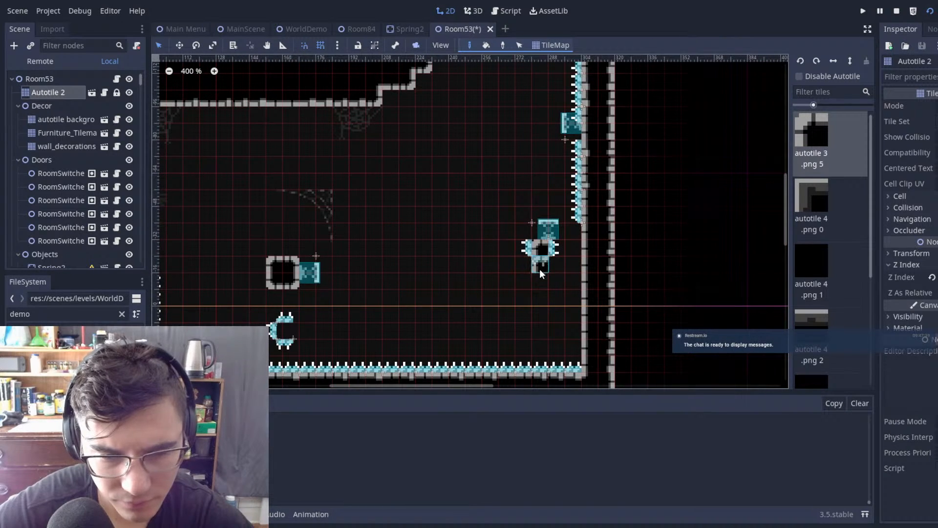
scroll(553, 211, "up", 1)
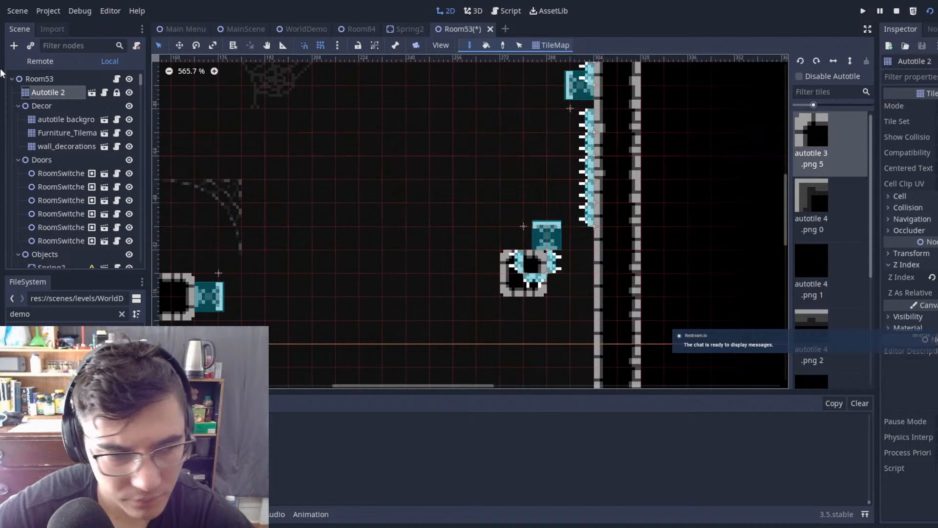
Step: Move the right block's left spike to (272, -24) and its bottom spikes to (280, -16) and (288, -16)
left_click(49, 77)
left_click_drag(519, 262, 492, 251)
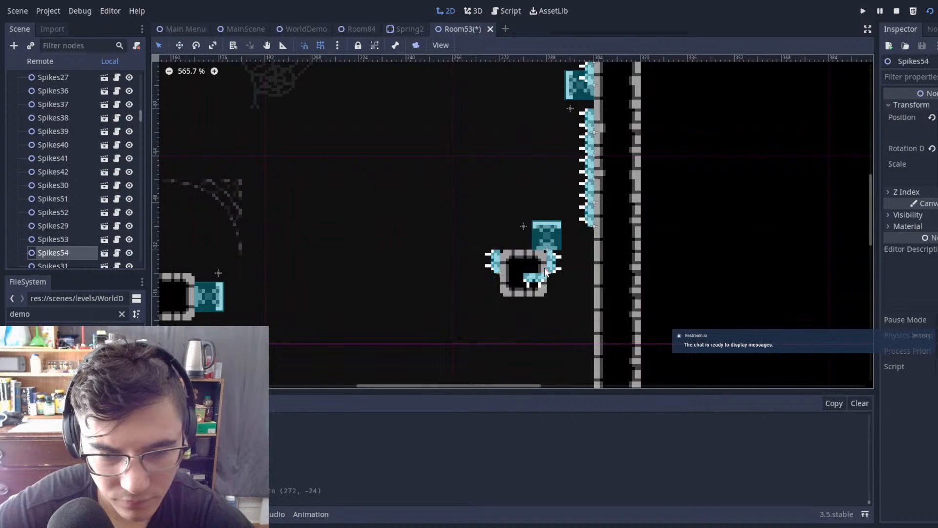
left_click_drag(536, 272, 571, 296)
Step: Duplicate the right block's side spikes downwards to cover both sides, and centre its upright spring on the block at (272, -40)
left_click(564, 264)
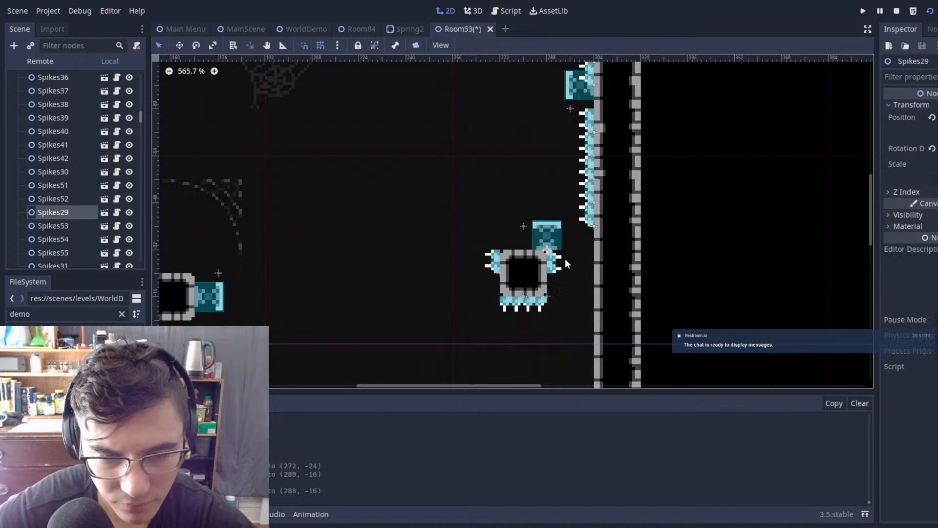
key("ctrl+d")
left_click_drag(579, 238, 581, 255)
left_click(552, 266)
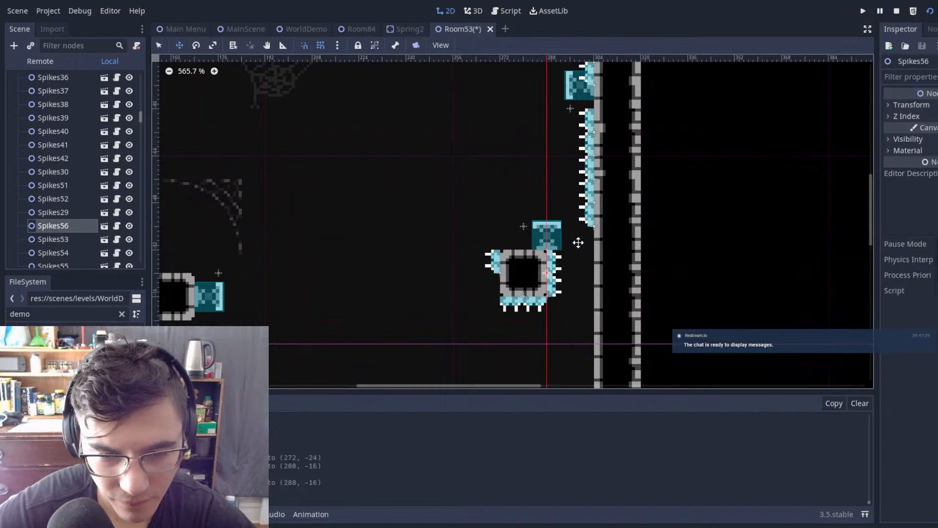
left_click(501, 264)
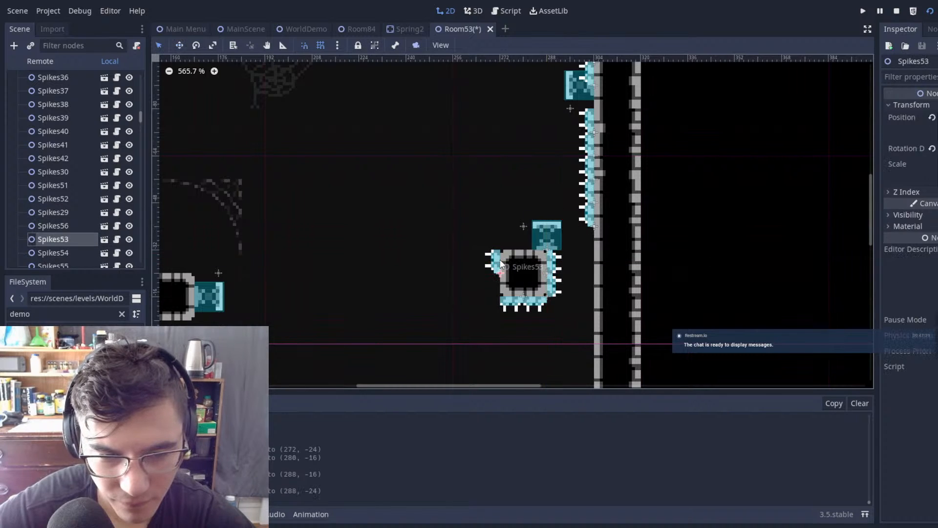
left_click(545, 231)
left_click_drag(545, 231, 521, 230)
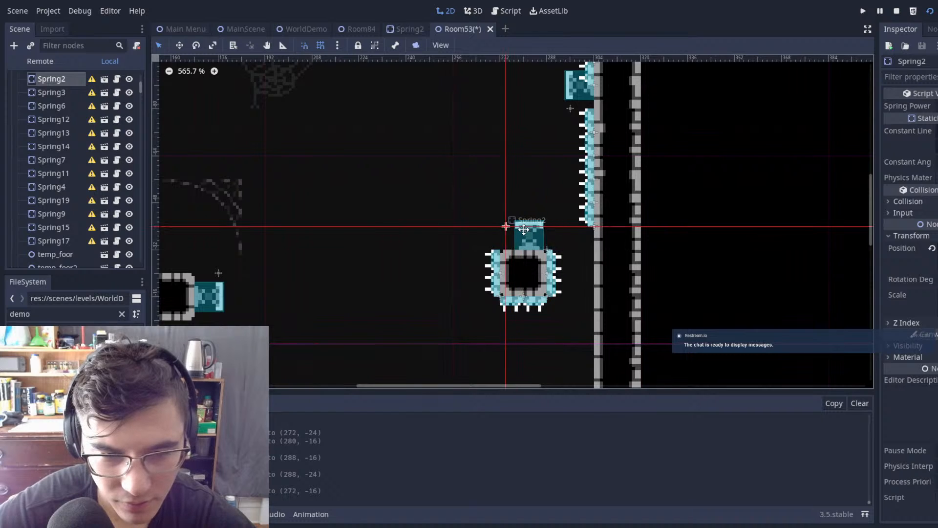
Step: Place duplicated upward spikes along the middle block's top edge at (152, -24) and (160, -24)
scroll(538, 210, "down", 2)
scroll(415, 240, "up", 2)
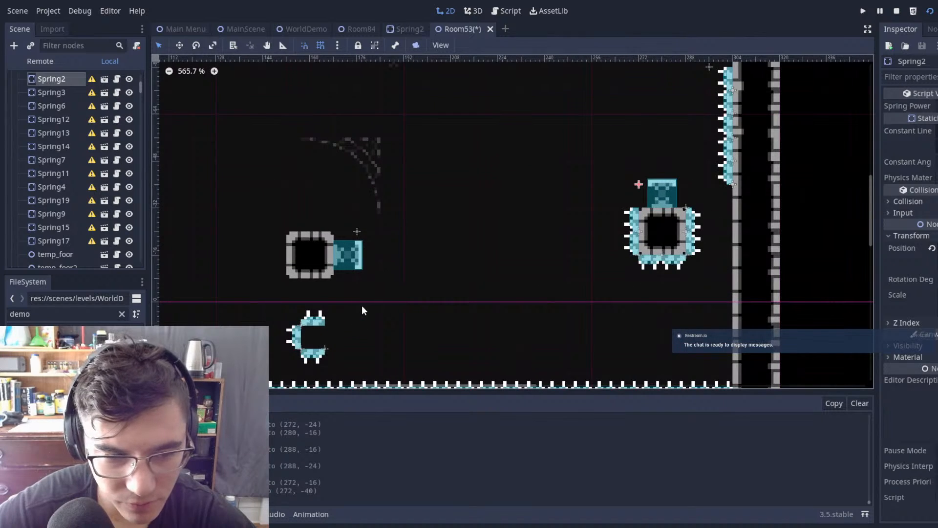
middle_click_drag(362, 306, 470, 202)
left_click(427, 214)
middle_click_drag(552, 162, 555, 218)
key("ctrl+d")
key("w")
left_click_drag(516, 247, 551, 169)
key("ctrl+d")
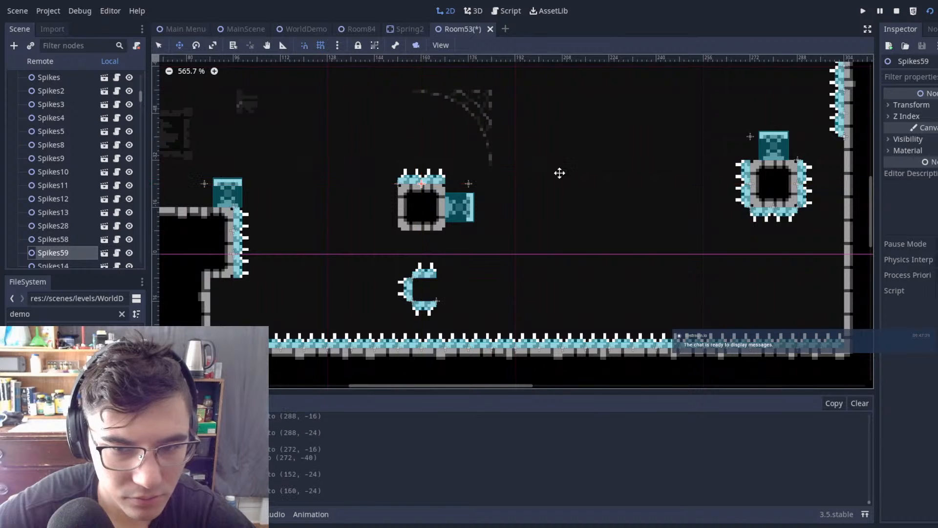
Step: Duplicate the right block's two left-side spikes onto the left side of the middle block
key("q")
left_click(724, 186)
left_click_drag(767, 228, 396, 260)
key("w")
key("ctrl+d")
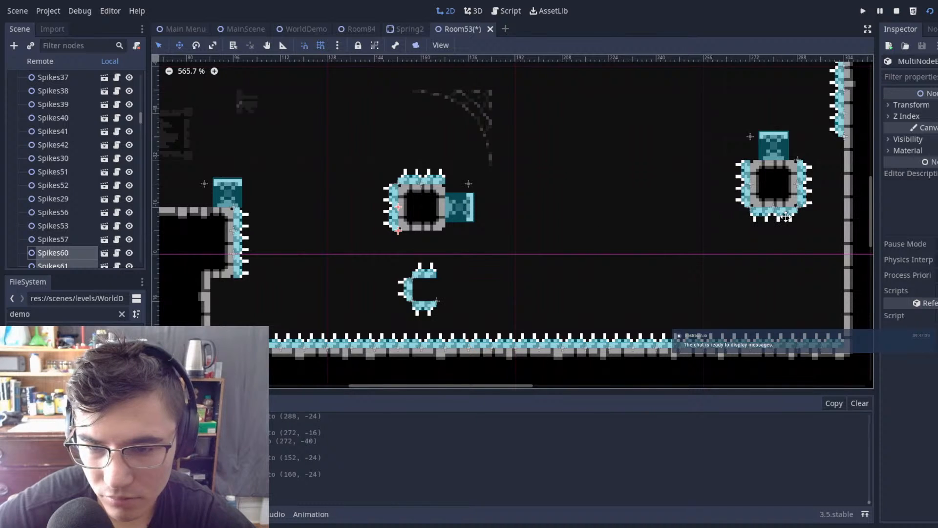
Step: Duplicate the right block's two bottom spikes onto the underside of the middle block
key("q")
left_click(786, 215)
left_click(765, 211, "shift")
key("w")
key("ctrl+d")
left_click_drag(767, 215, 408, 211)
Step: Delete the leftover group of spikes below the middle block and save the Room53 scene
scroll(455, 219, "up", 10)
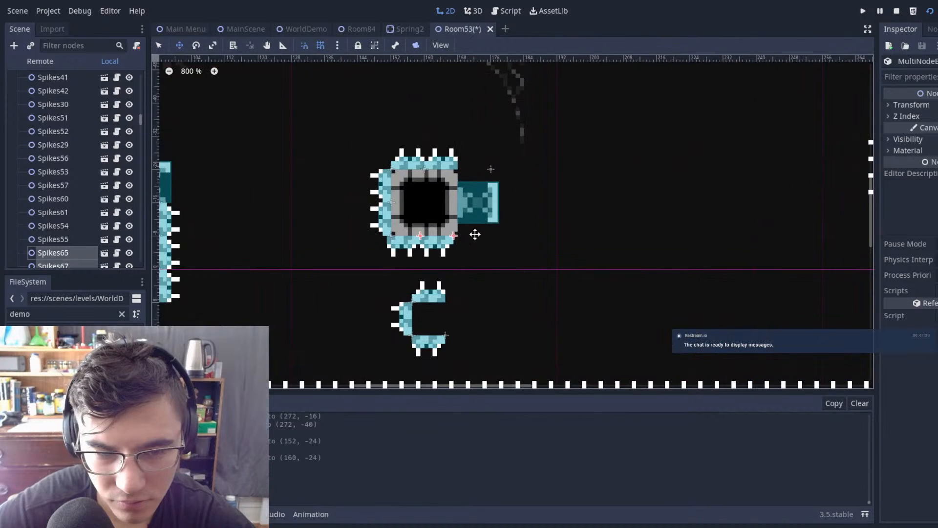
middle_click_drag(515, 241, 603, 167)
key("q")
left_click(583, 263)
scroll(583, 263, "down", 8)
middle_click_drag(581, 262, 556, 133)
left_click_drag(357, 127, 573, 286)
key("Delete")
left_click(473, 275)
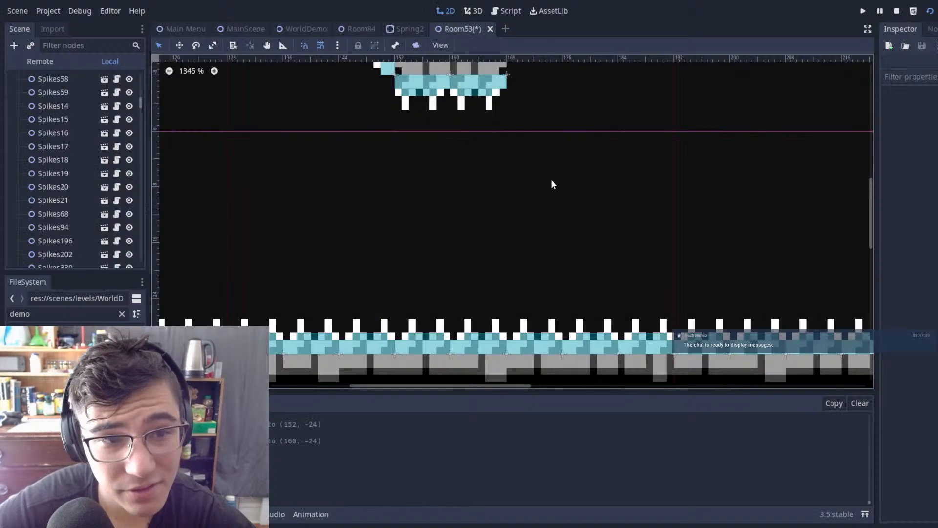
scroll(551, 179, "down", 20)
key("ctrl+s")
Step: Delete the Spikes348 node that overlaps the sideways spring on the right wall
middle_click_drag(644, 181, 528, 272)
scroll(523, 194, "down", 3)
middle_click_drag(599, 129, 512, 240)
scroll(513, 240, "down", 5)
scroll(571, 212, "up", 20)
left_click(503, 215)
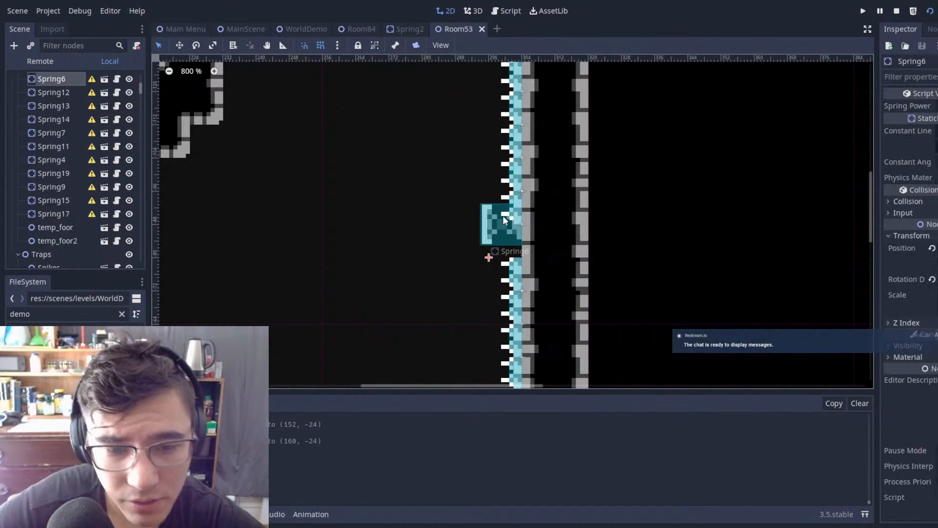
mouse_move(503, 216)
left_mouse_down()
mouse_move(500, 238)
mouse_move(512, 209)
left_mouse_up()
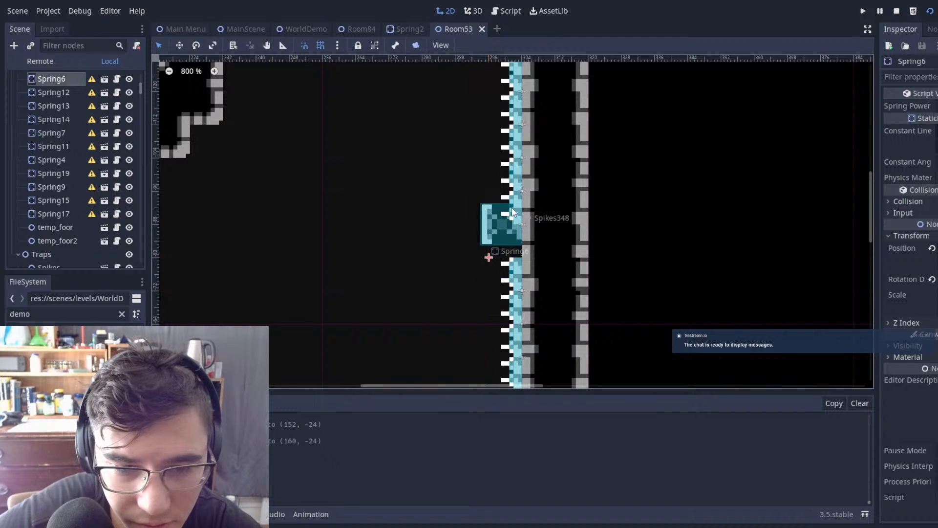
left_click(512, 207)
key("Delete")
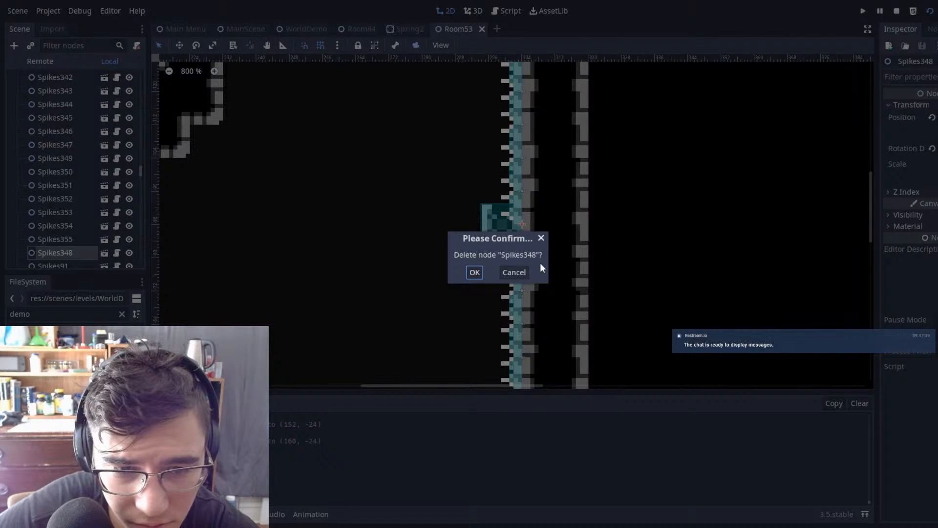
left_click(476, 272)
Step: Reposition the upright spring Spring7 above the upper floating block
scroll(497, 250, "down", 4)
scroll(513, 239, "up", 5)
scroll(535, 254, "up", 1)
mouse_move(512, 256)
left_mouse_down()
mouse_move(494, 238)
mouse_move(473, 239)
mouse_move(528, 239)
mouse_move(512, 240)
left_mouse_up()
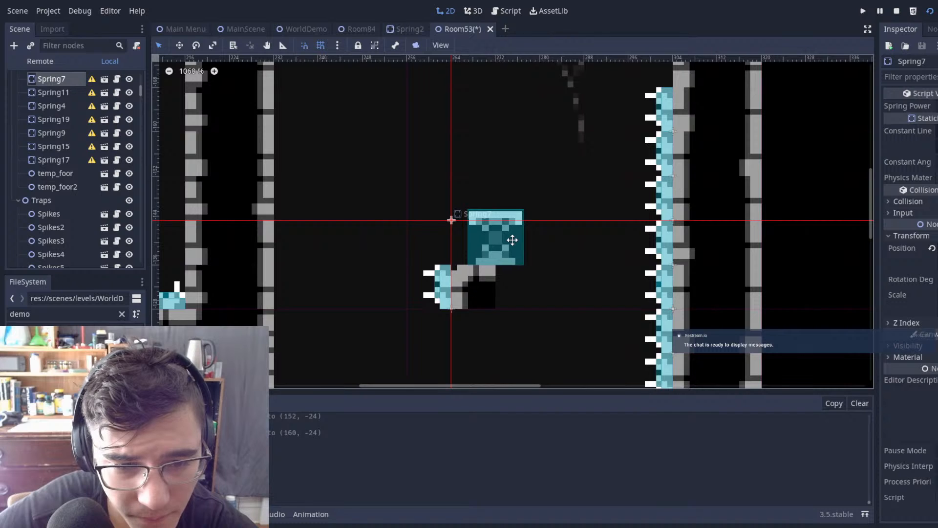
Step: Enlarge the upper floating block to two by two tiles on the Autotile 2 tilemap
scroll(98, 155, "up", 6)
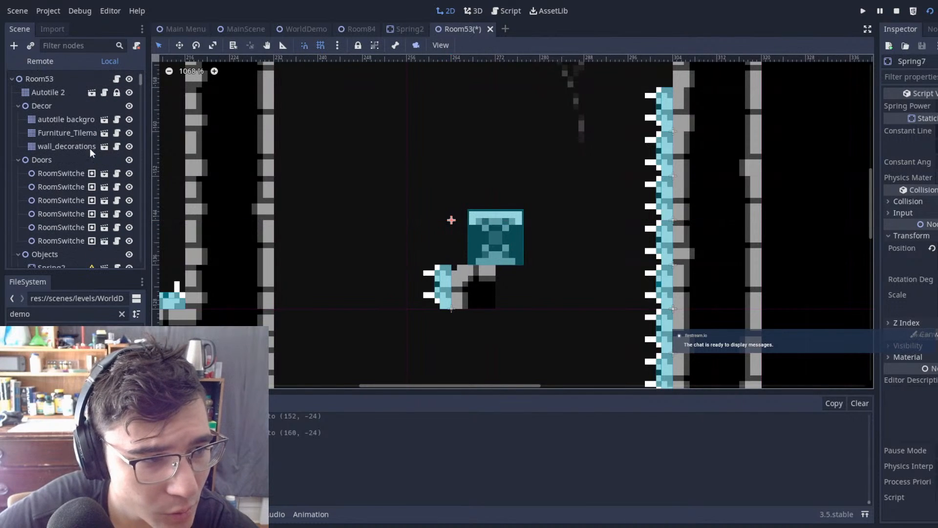
left_click(58, 93)
scroll(461, 196, "down", 6)
scroll(475, 205, "up", 5)
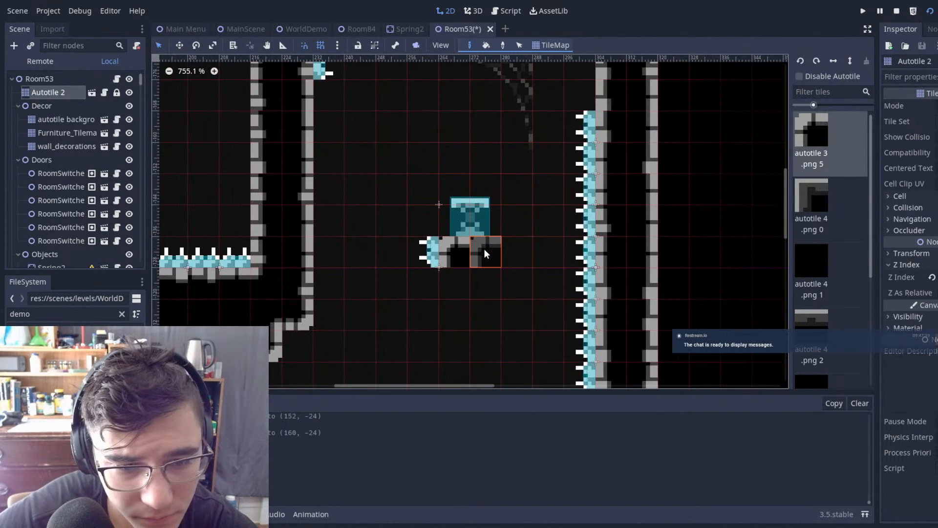
middle_click_drag(541, 229, 528, 107)
scroll(468, 73, "down", 4)
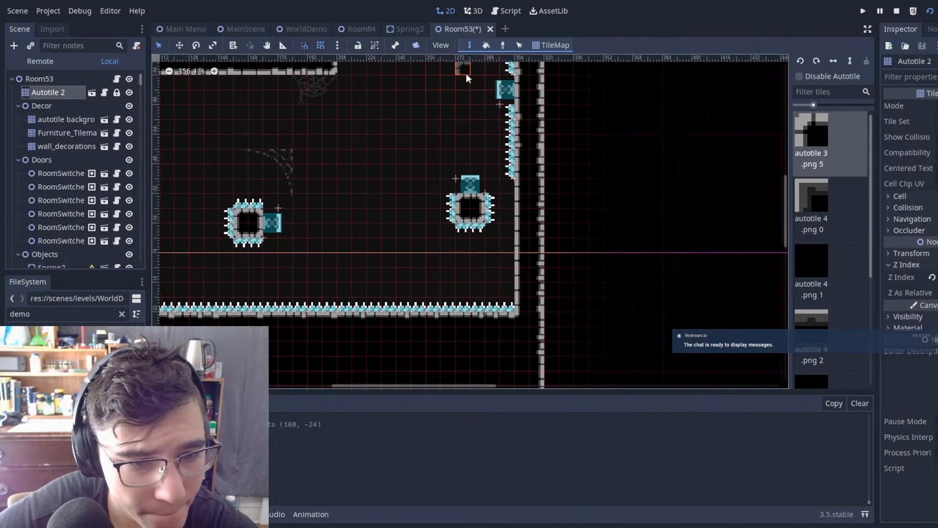
Step: Delete the remaining spike Spikes66 on the upper block's left side
middle_click_drag(465, 72, 471, 163)
left_click(35, 81)
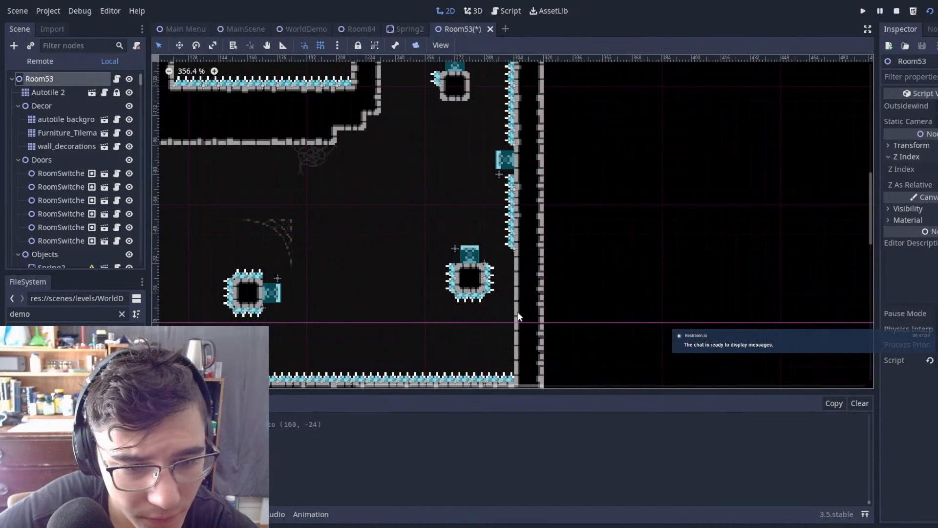
left_click_drag(428, 261, 427, 260)
left_click(442, 86)
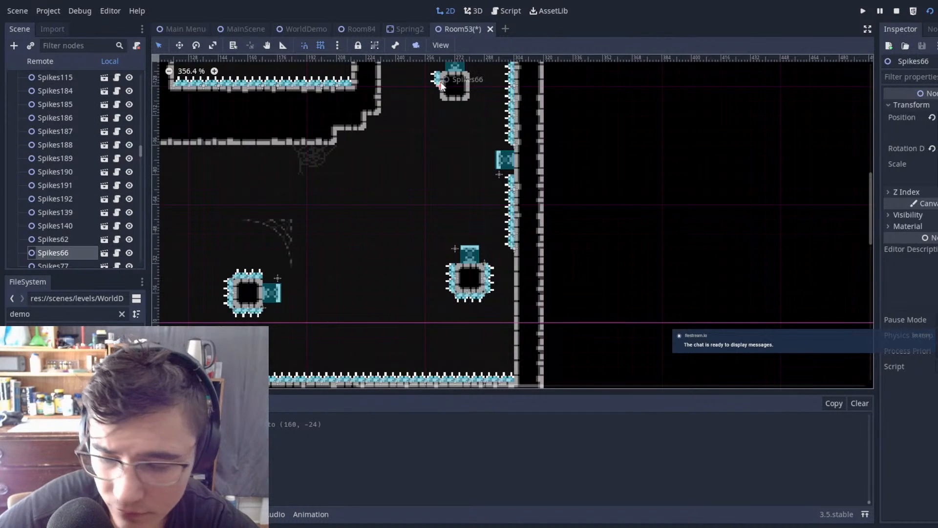
key("Delete")
left_click(475, 272)
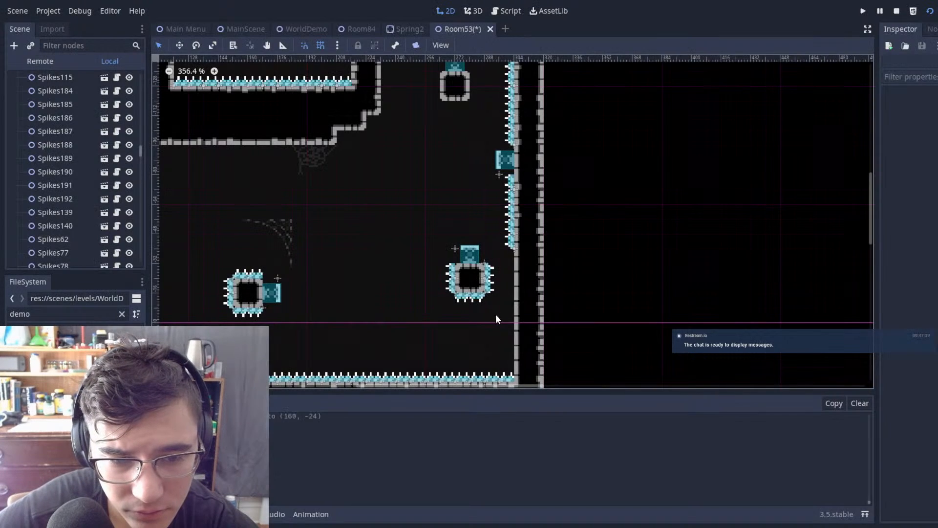
Step: Duplicate all six spikes around the lower right block and fit the copies around the upper block
left_click_drag(419, 261, 419, 260)
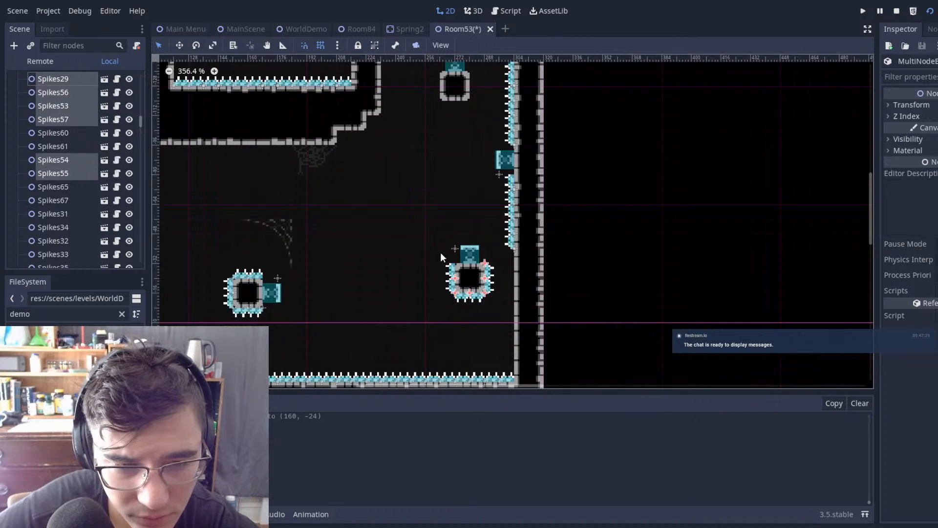
left_click_drag(493, 312, 478, 119)
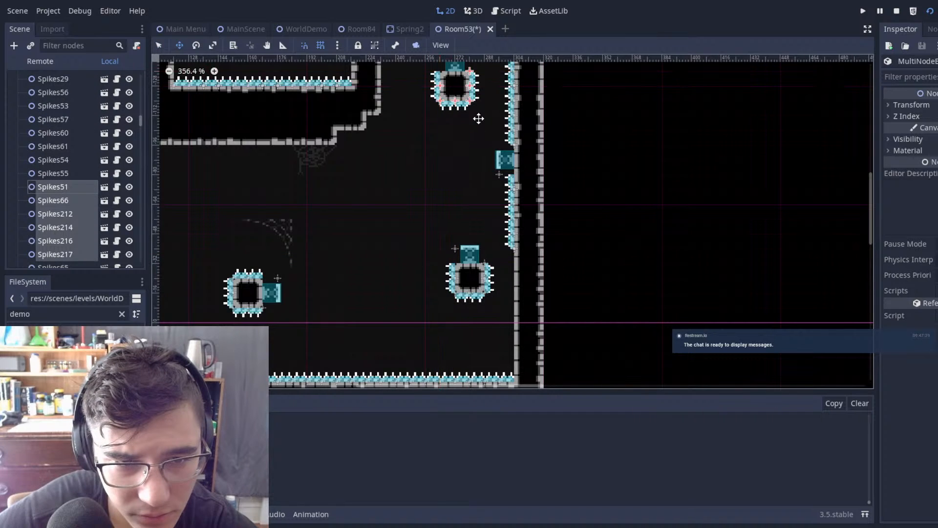
scroll(478, 119, "up", 2)
scroll(516, 185, "up", 4)
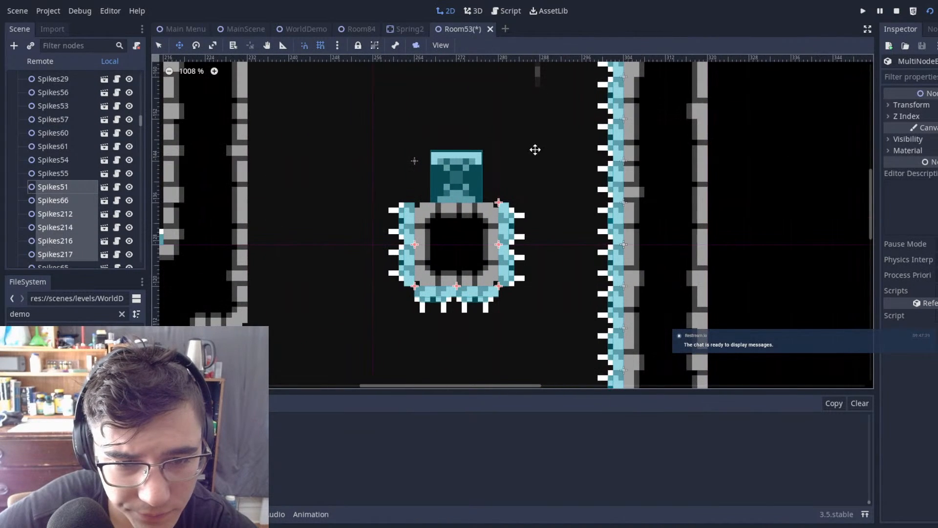
Step: Deselect the copied spikes around the upper floating block and save the Room53 scene
scroll(530, 157, "down", 10)
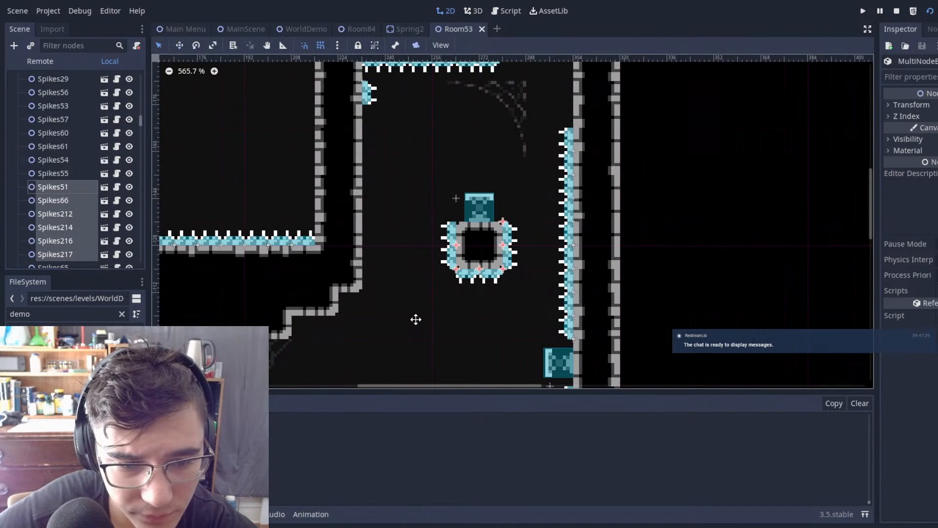
left_click(415, 318)
key("ctrl+s")
middle_click_drag(377, 212, 404, 161)
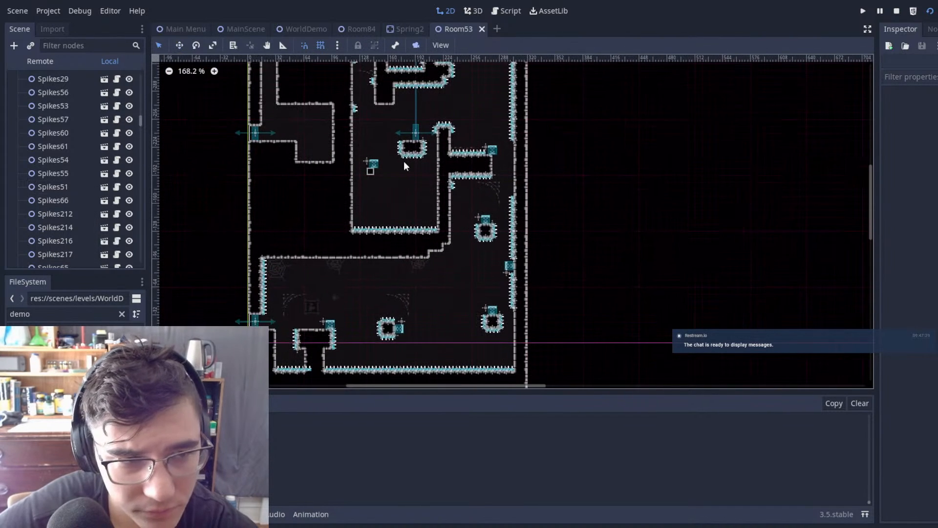
Step: Switch to the MainScene scene, save it, and run the project to playtest the level
left_click(239, 31)
key("ctrl+s")
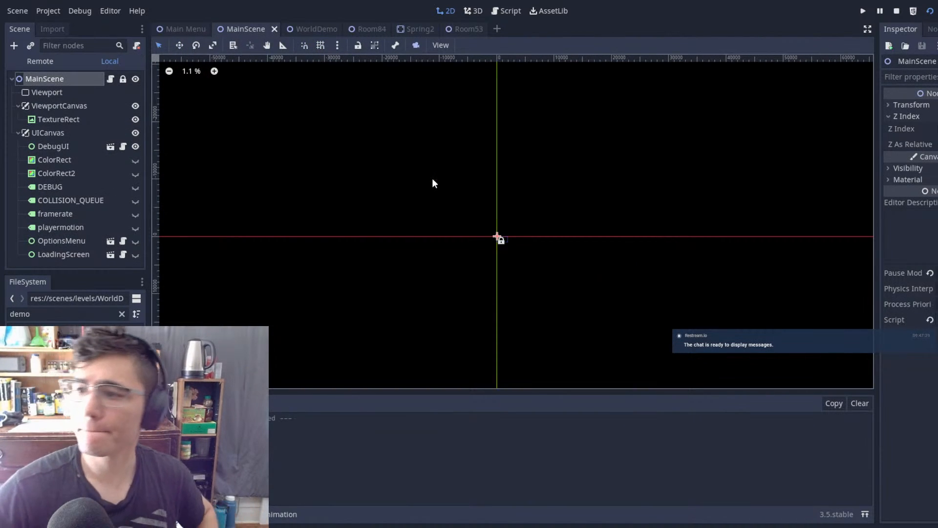
key("F5")
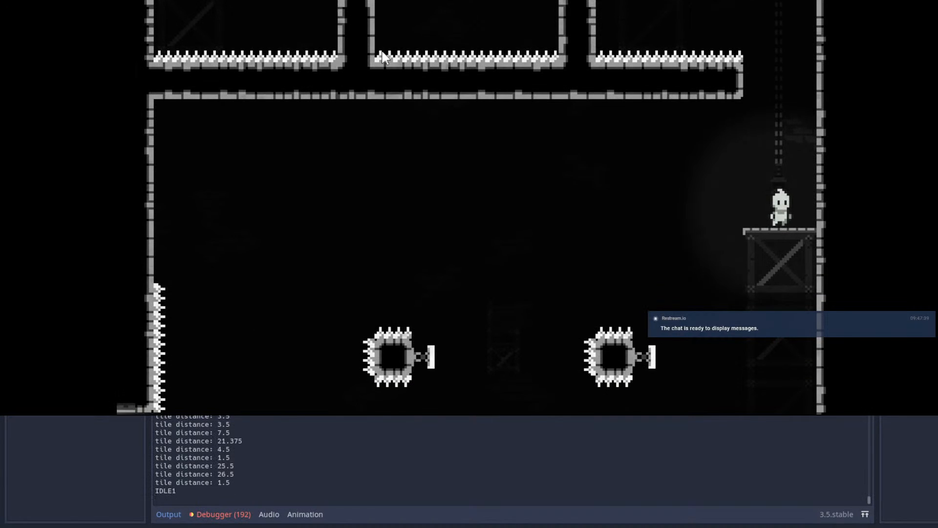
Step: Playtest the starting room by bouncing and dashing leftward across the wall springs to the far platform
key("space")
key("space")
key("space")
key("space")
key("x")
key("x")
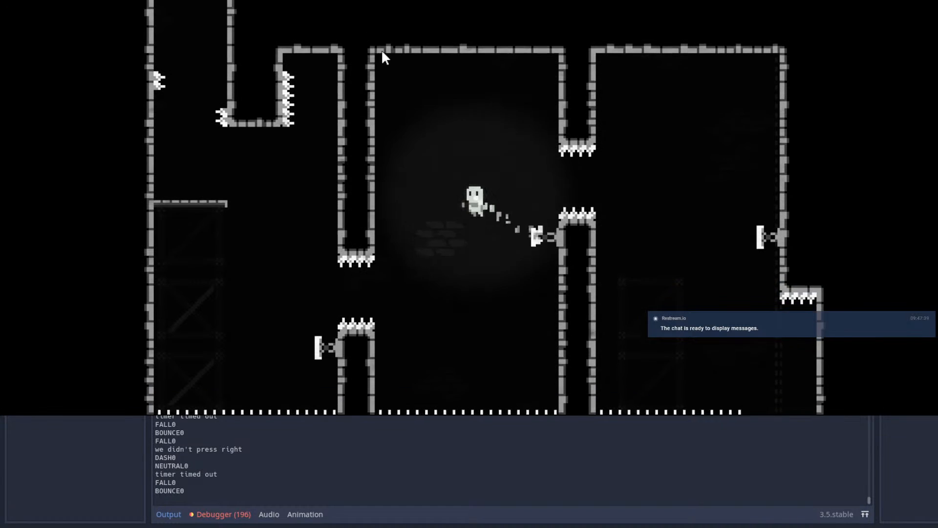
key("x")
key("x")
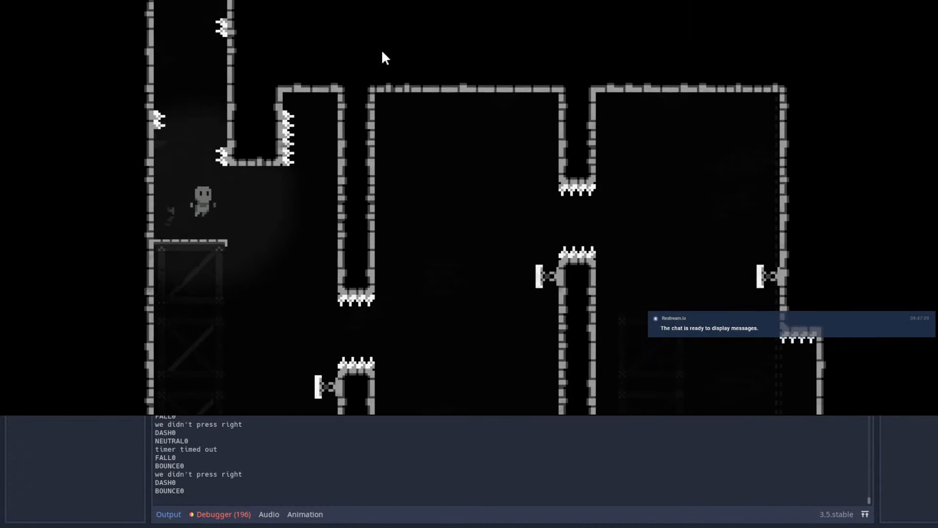
Step: Continue up the narrow spiked shaft above the platform and onto the crate platform in Room84
key("space")
key("space")
key("space")
key("space")
key("Right")
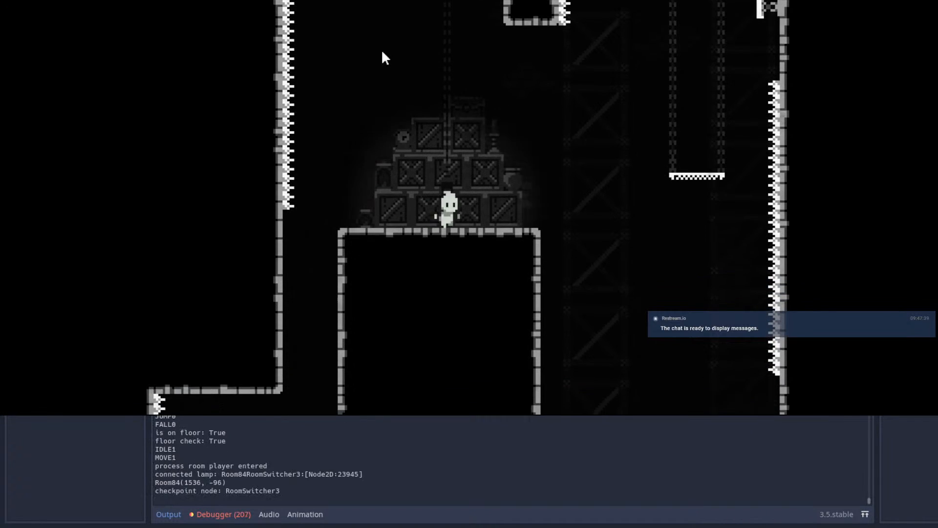
Step: Cross Room84 from the crate platform to its upper exit passage leading into Room53
key("space")
key("shift")
key("space")
key("shift")
key("Left")
key("shift")
key("Right")
key("shift")
key("space")
key("Right")
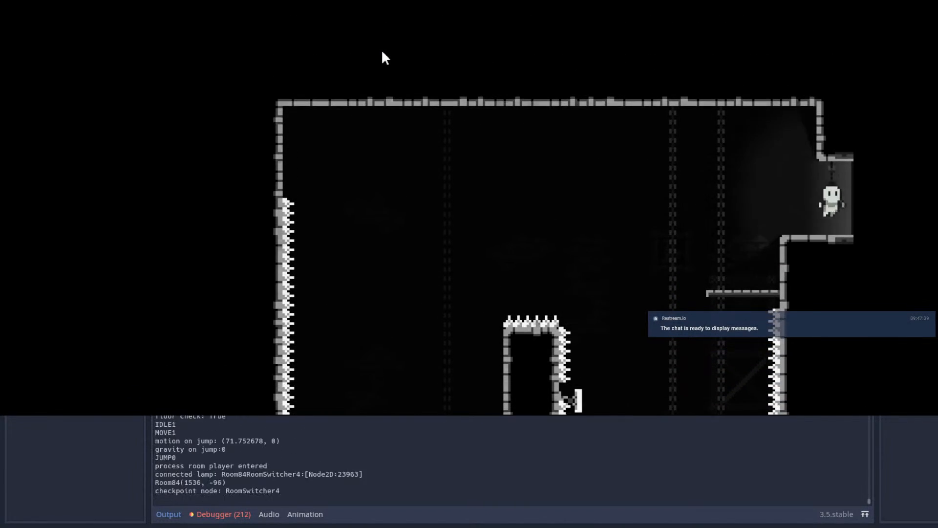
Step: Playtest Room53 from its entrance, bouncing across the enlarged floating blocks toward the spring on the right wall
key("space")
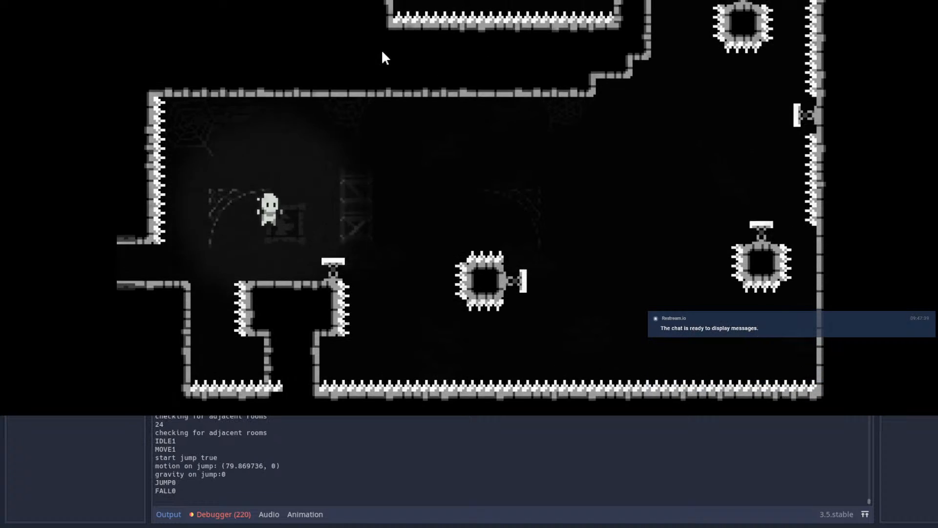
key("Right")
key("space")
key("shift")
key("Right")
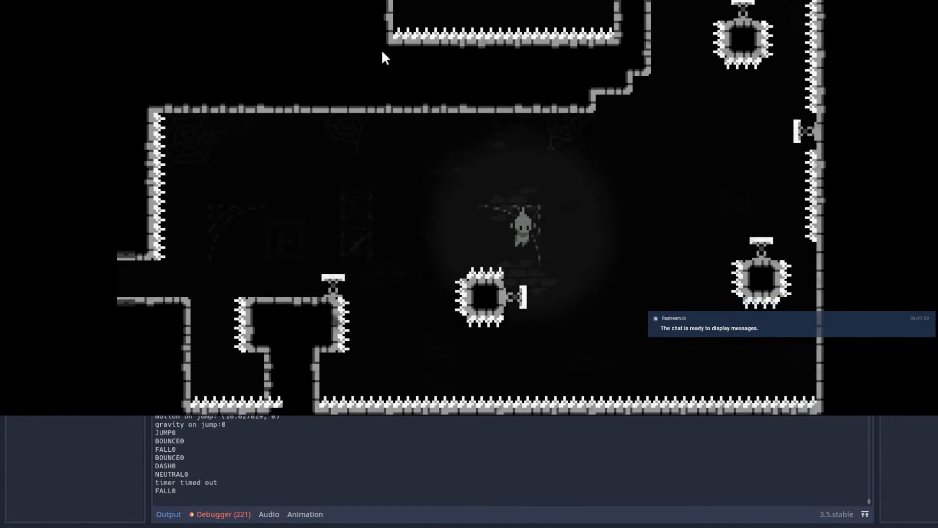
key("shift")
key("Right")
key("shift")
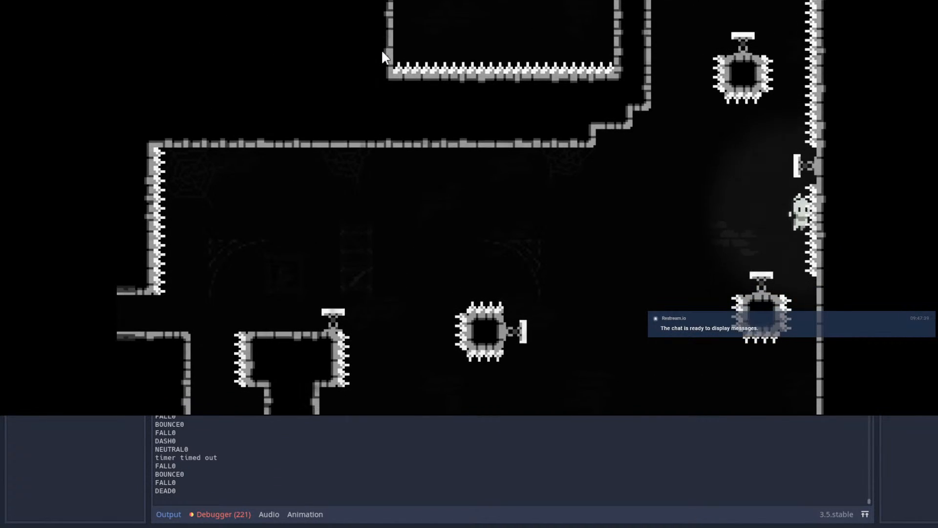
Step: Replay Room53 past the enlarged upper block and up to the ledge spring, dashing left over the spiked pillar
key("Right")
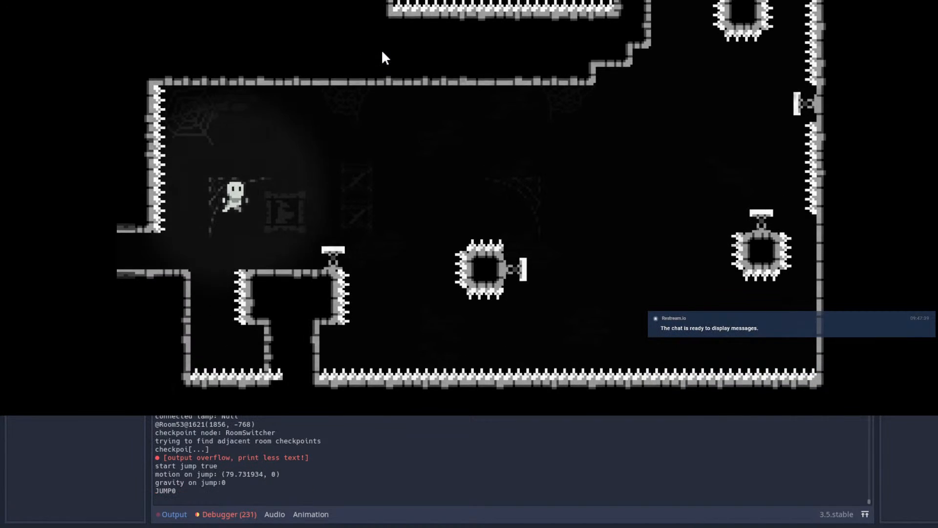
key("space")
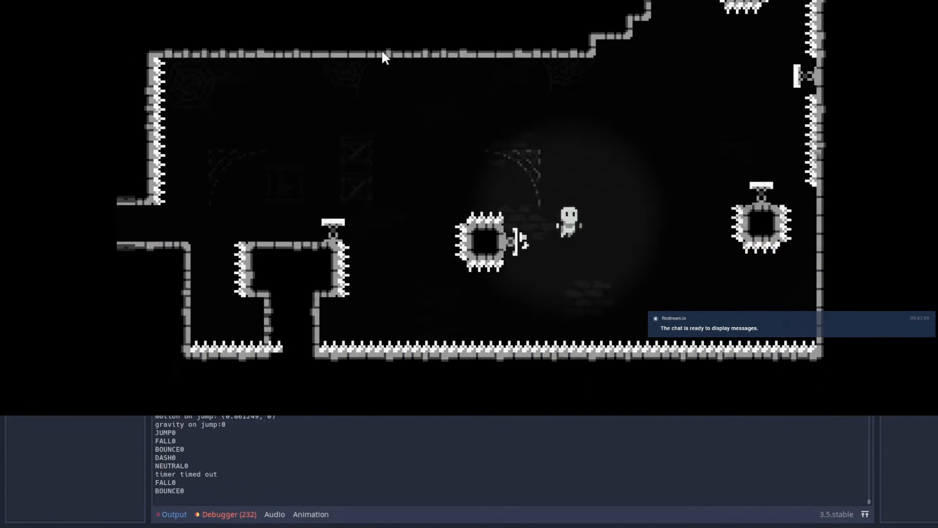
key("Right")
key("shift")
key("shift")
key("Left")
key("space")
key("Right")
key("shift")
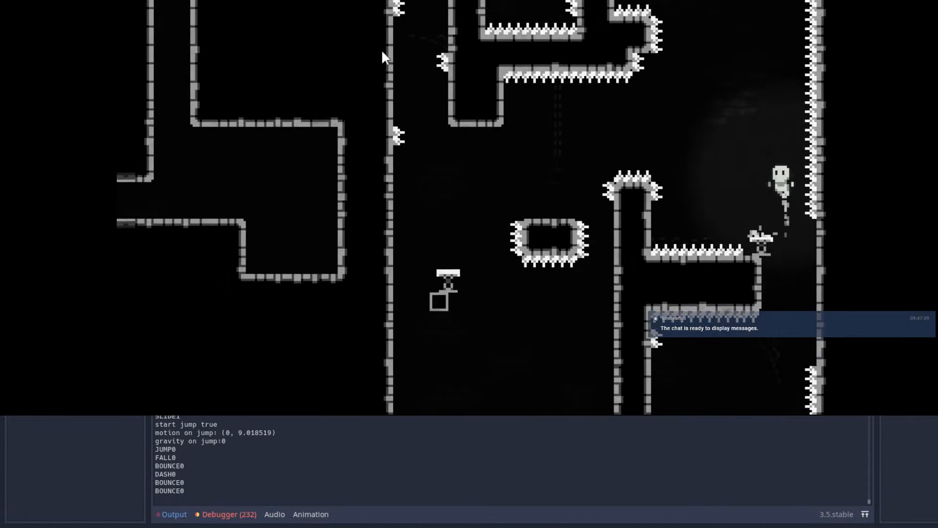
key("Left")
key("shift")
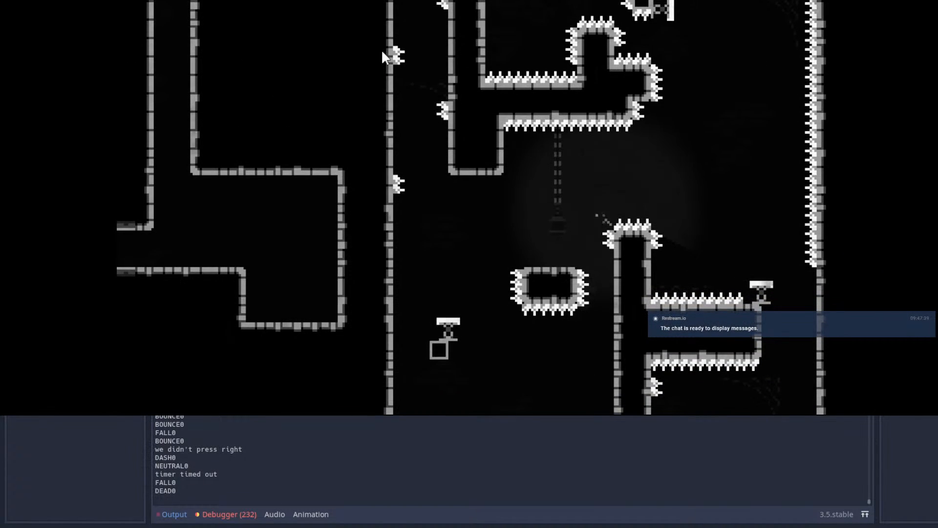
Step: Retry Room53's opening jumps, dashing high over the first floating block toward the right wall's spring
key("Right")
key("space")
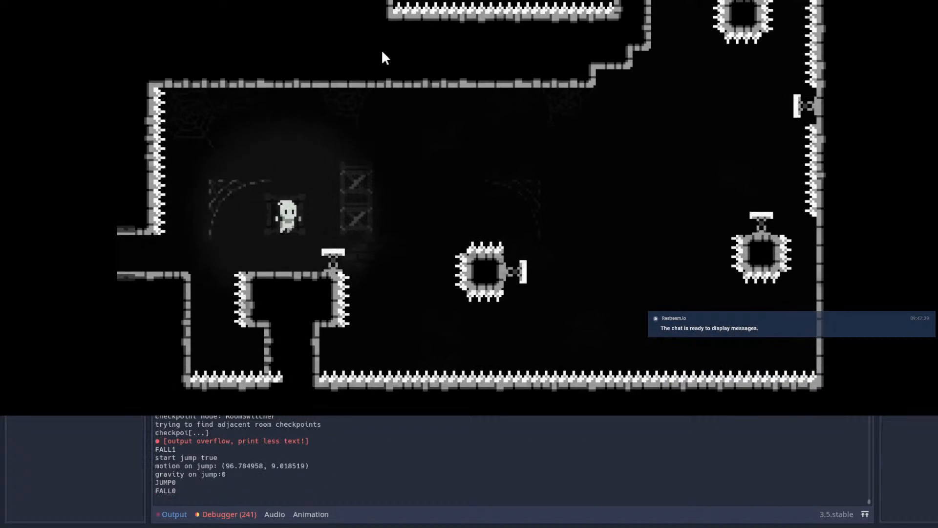
key("Right")
key("shift")
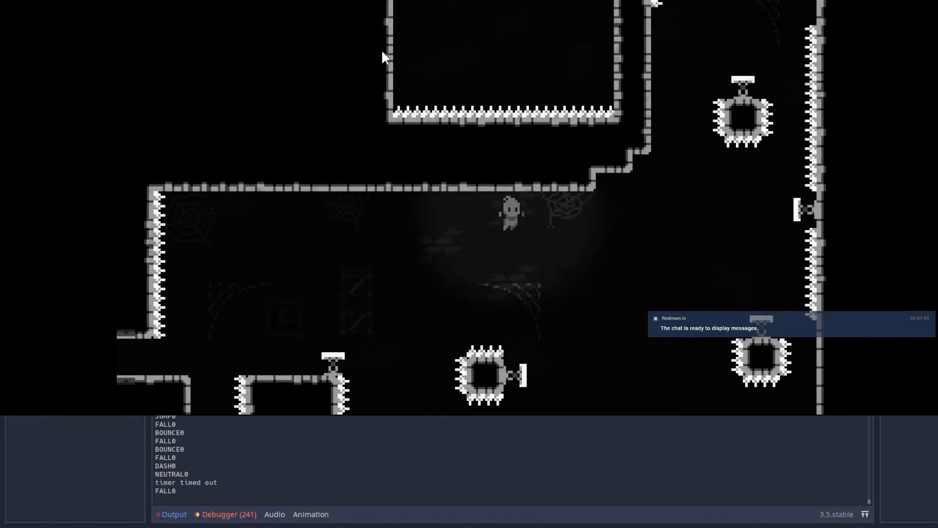
key("shift")
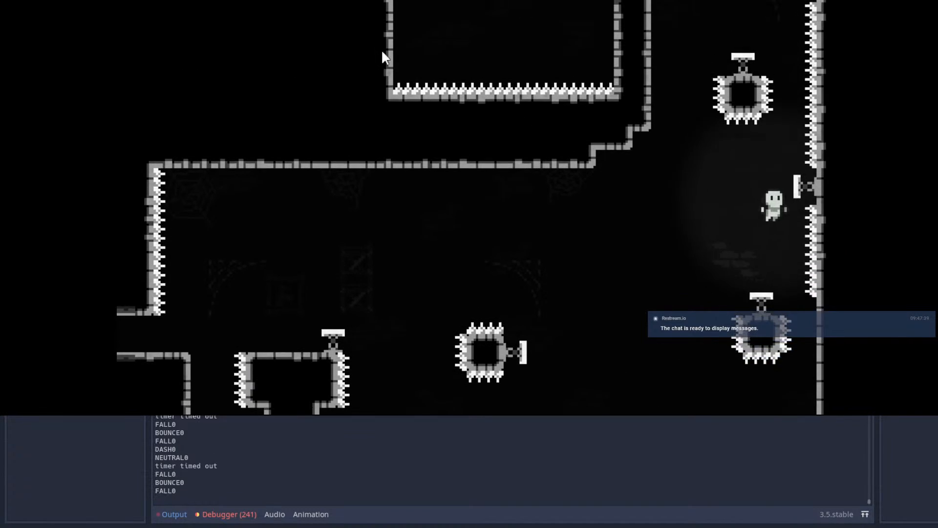
key("Right")
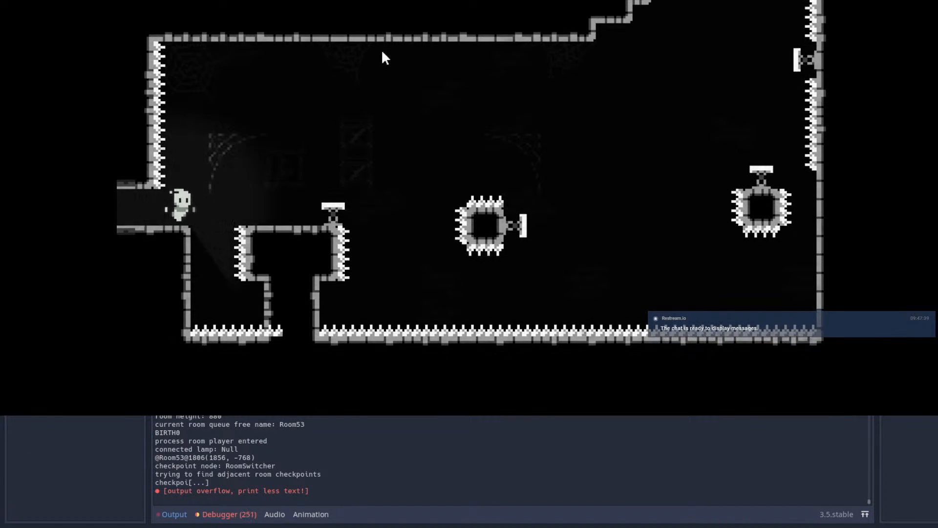
Step: Test the bounce from the right wall's spring up to the enlarged upper floating block in Room53
key("space")
key("space")
key("Right")
key("shift")
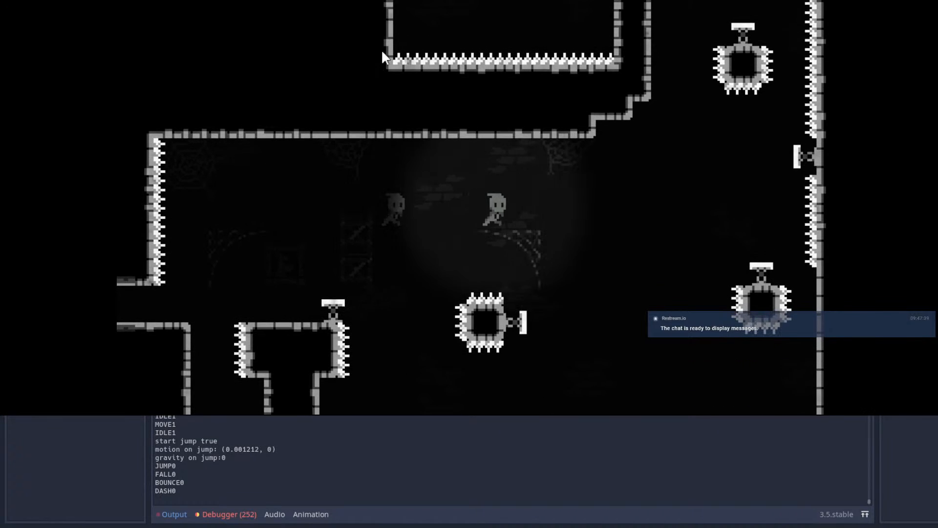
key("shift")
key("Right")
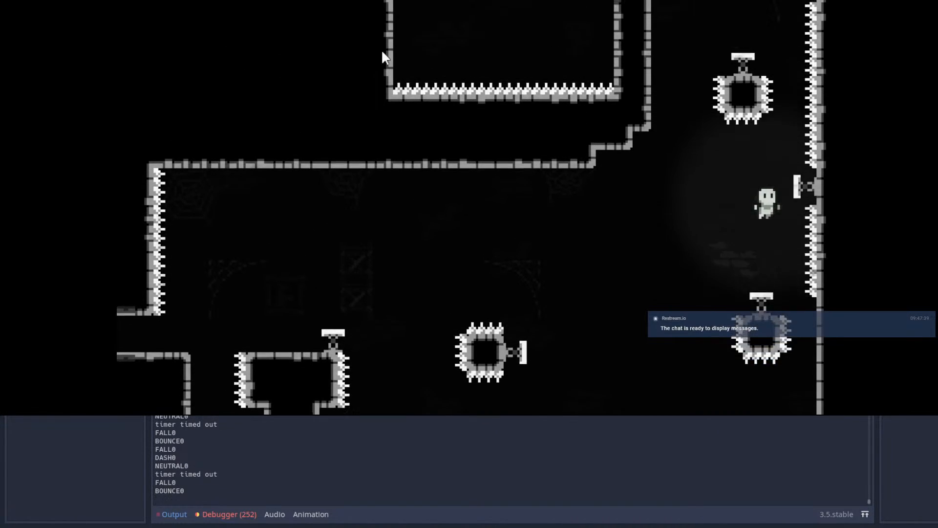
key("Right")
key("shift")
key("Right")
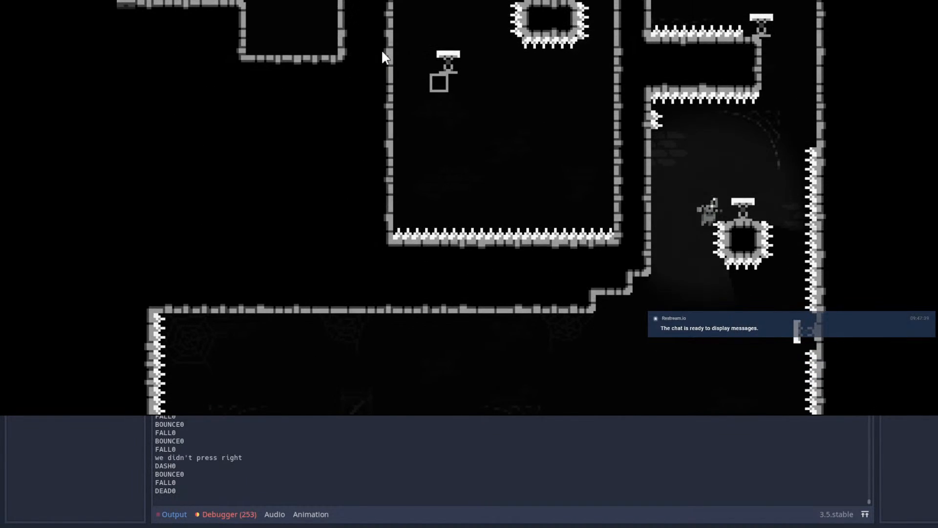
Step: Replay Room53 from the entrance spring, dashing over the first floating block toward the lower right block
key("Right")
key("space")
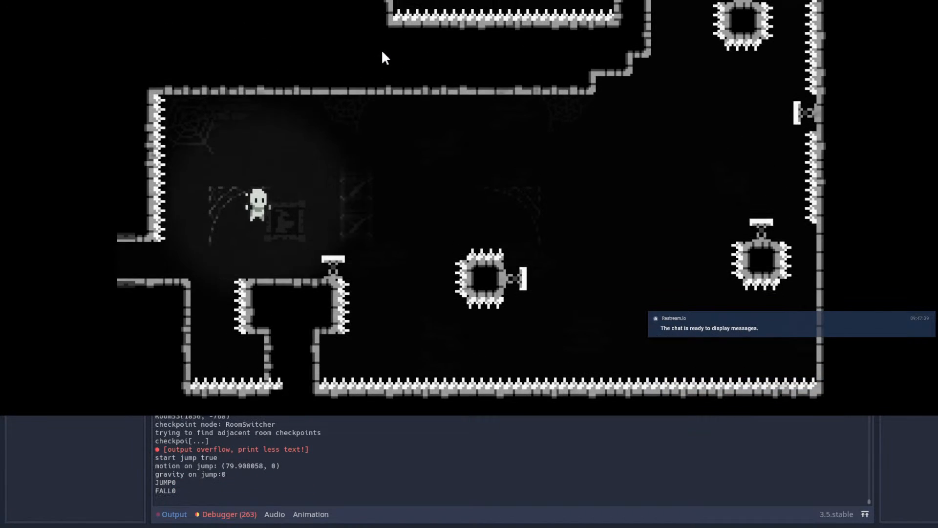
key("Right")
key("space")
key("Right")
key("shift")
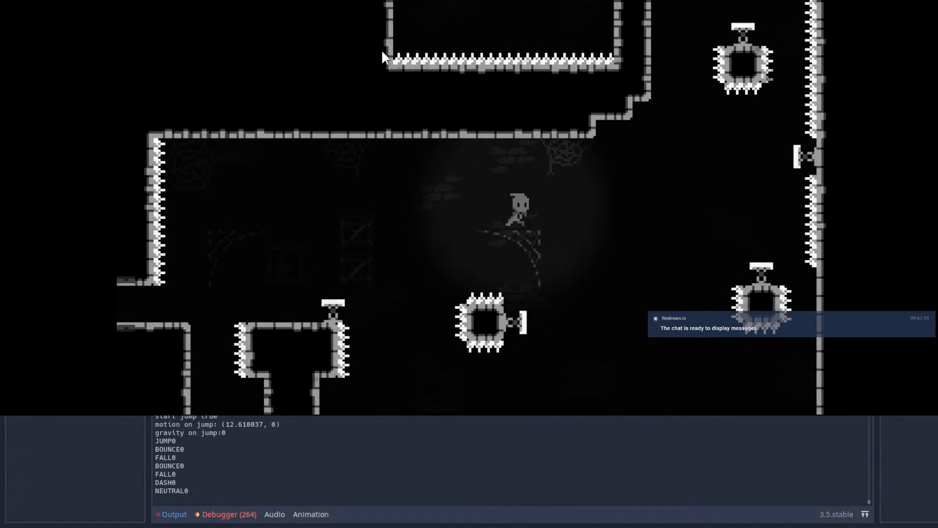
key("Right")
key("shift")
Step: Test the climb past the upper floating block to the ledge spring and the leftward dash above it
key("Up")
key("shift")
key("Right")
key("shift")
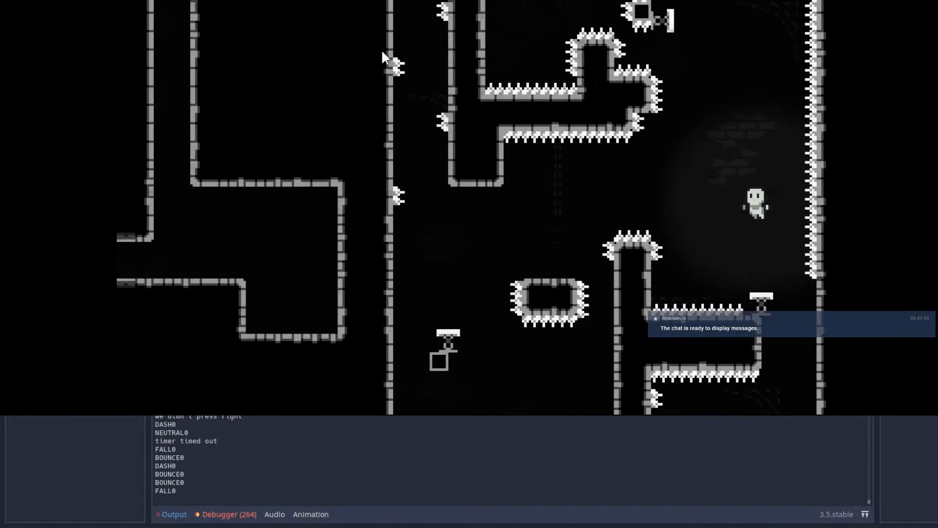
key("Left")
key("shift")
key("Right")
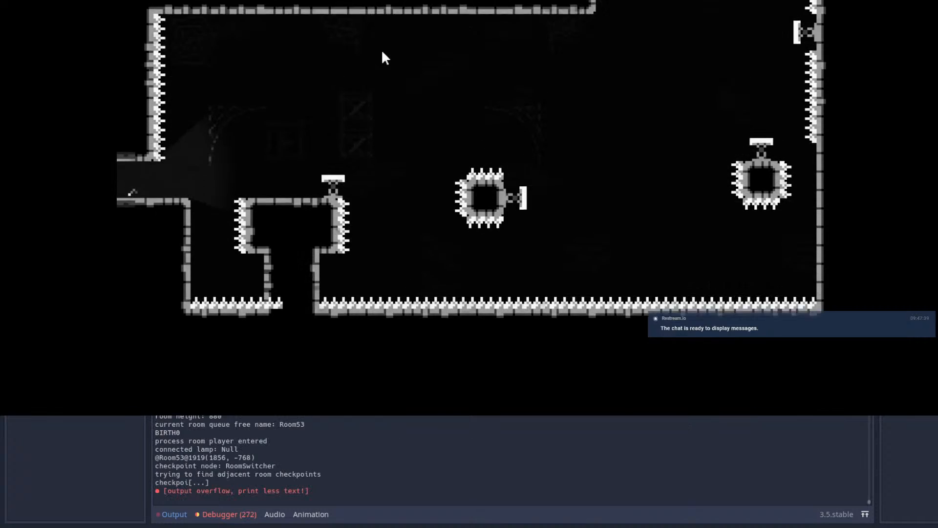
Step: Run Room53's opening section again, from the entrance to the spring on the enlarged lower right block
key("Right")
key("space")
key("space")
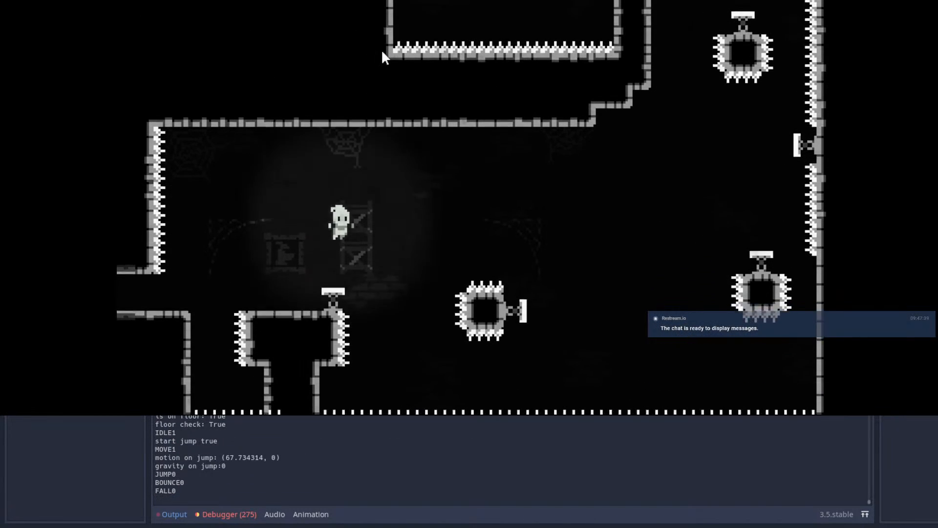
key("shift")
key("Right")
key("Up")
key("shift")
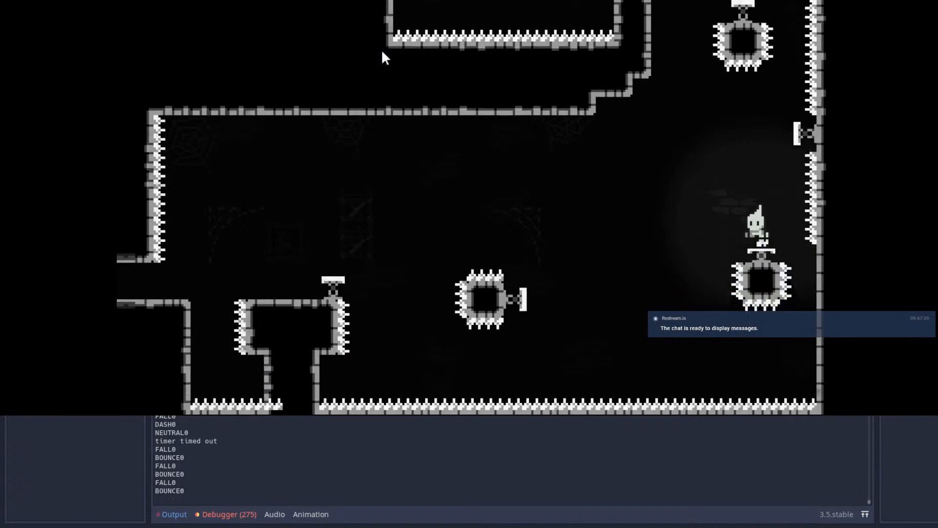
Step: Climb past the upper block and ledge spring, crossing the spiked pillar to the wide spiked floating block
key("Up")
key("shift")
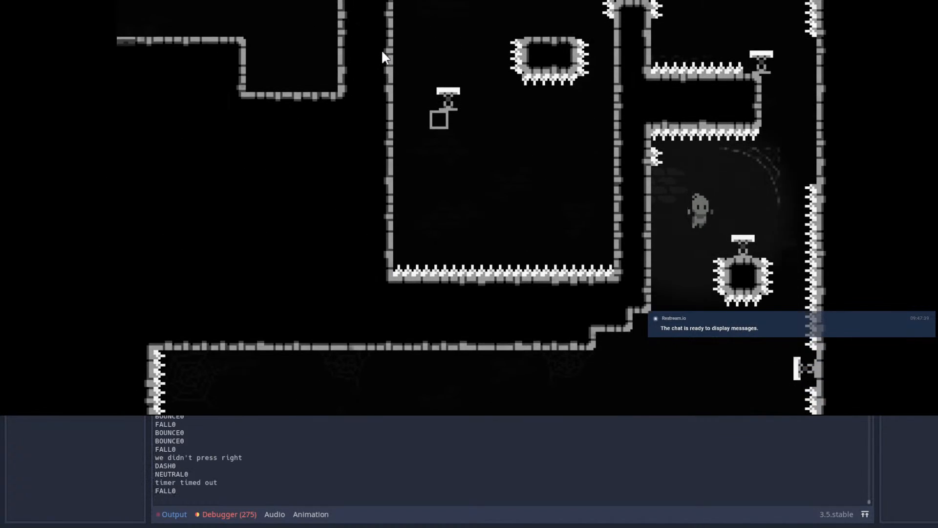
key("Right")
key("Right")
key("space")
key("space")
key("Left")
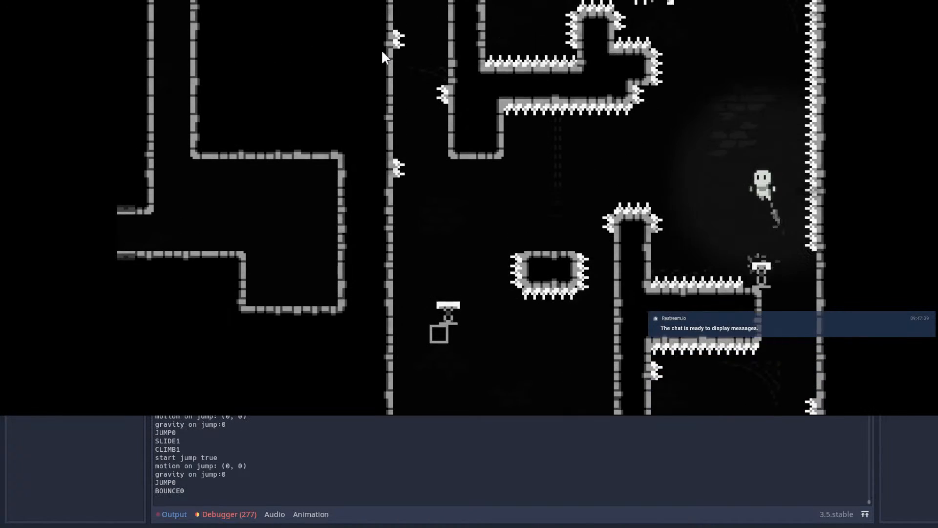
key("Left")
key("shift")
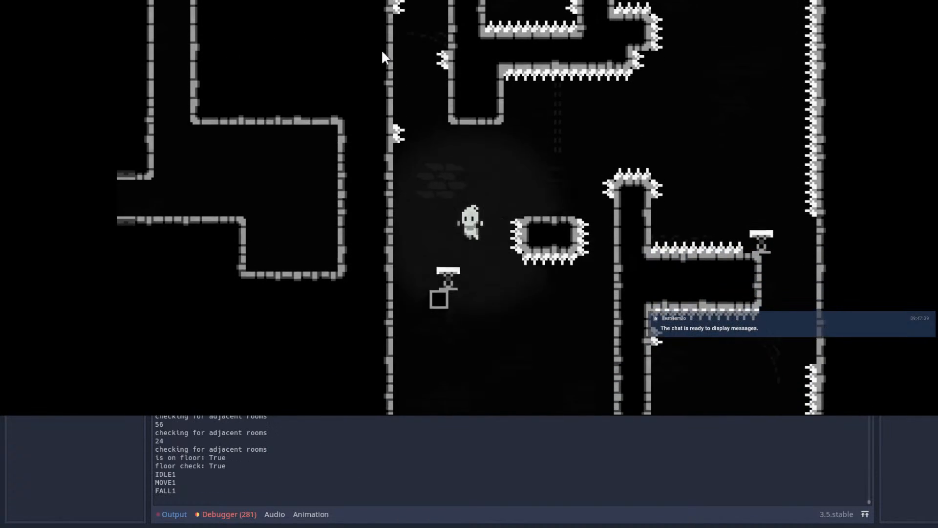
Step: Playtest the wall jumps up Room53's narrow spiked shaft and the jump out above it
key("space")
key("space")
key("space")
key("space")
key("Right")
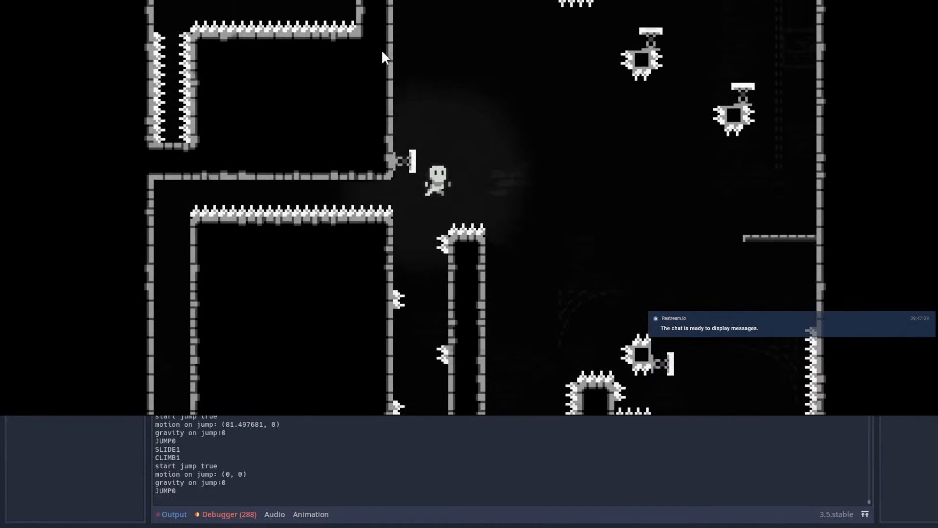
key("space")
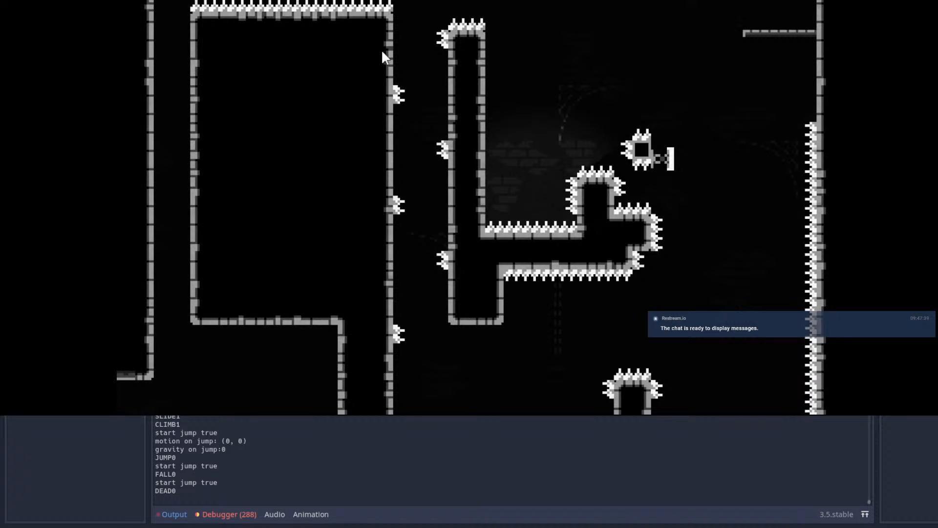
Step: Repeat the shaft climb and jump right over the spiked pillar toward the small floating spring blocks
key("Left")
key("space")
key("space")
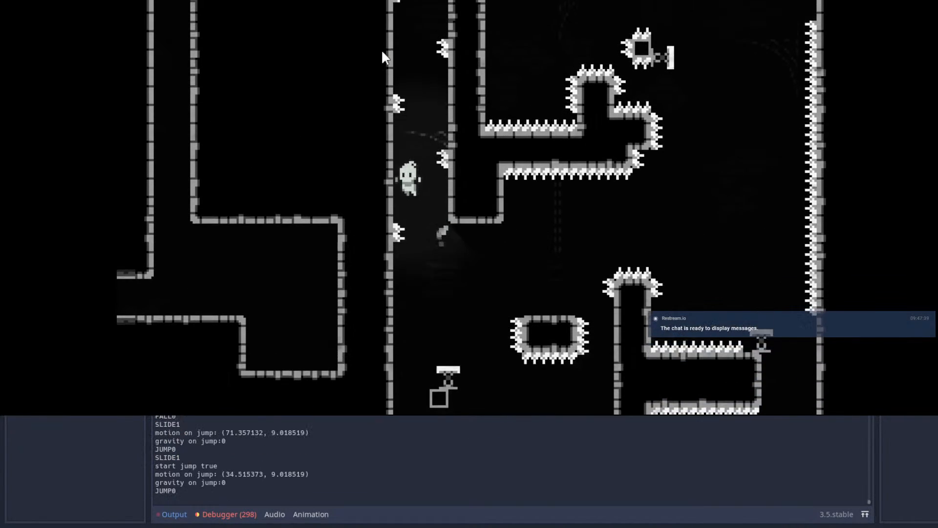
key("space")
key("Right")
key("Left")
key("space")
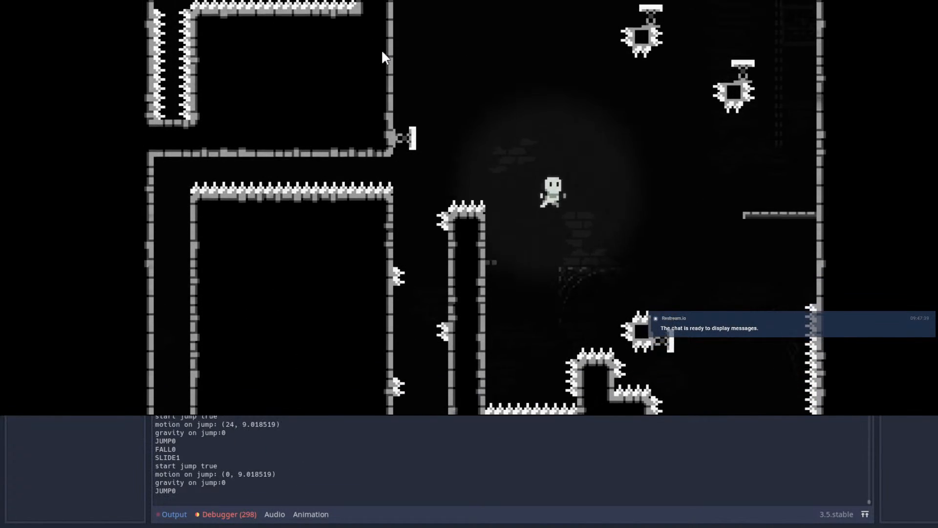
Step: Playtest the bounce climb across Room53's small floating spring blocks up to the gap beneath the hanging pillar
key("shift")
key("shift")
key("space")
key("space")
key("Right")
key("space")
key("Right")
key("space")
key("Left")
key("Right")
Step: Playtest the jumps around the hanging spiked pillar and the leftward bounce over the top spring block toward the left chamber
key("space")
key("Left")
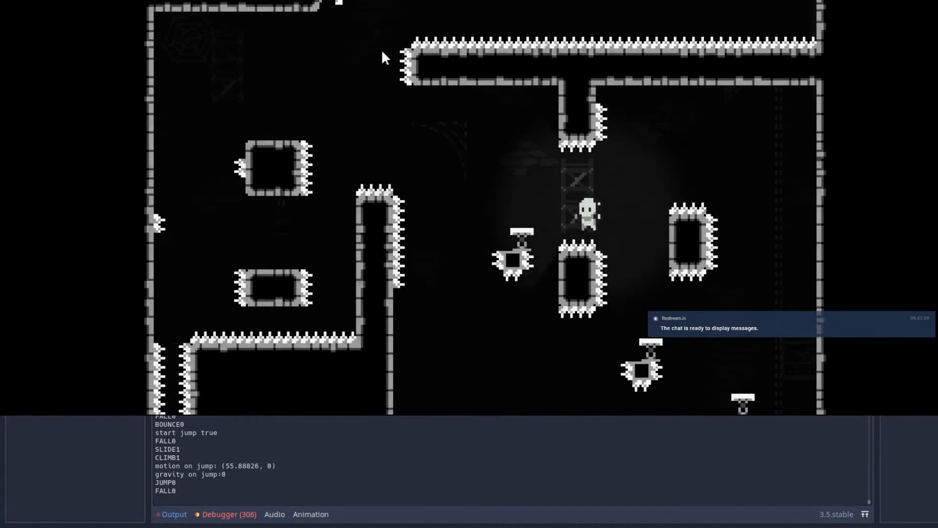
key("Right")
key("space")
key("space")
key("Right")
key("Left")
key("Right")
key("space")
key("space")
key("Right")
key("Left")
key("Right")
key("space")
key("Left")
key("Right")
key("Left")
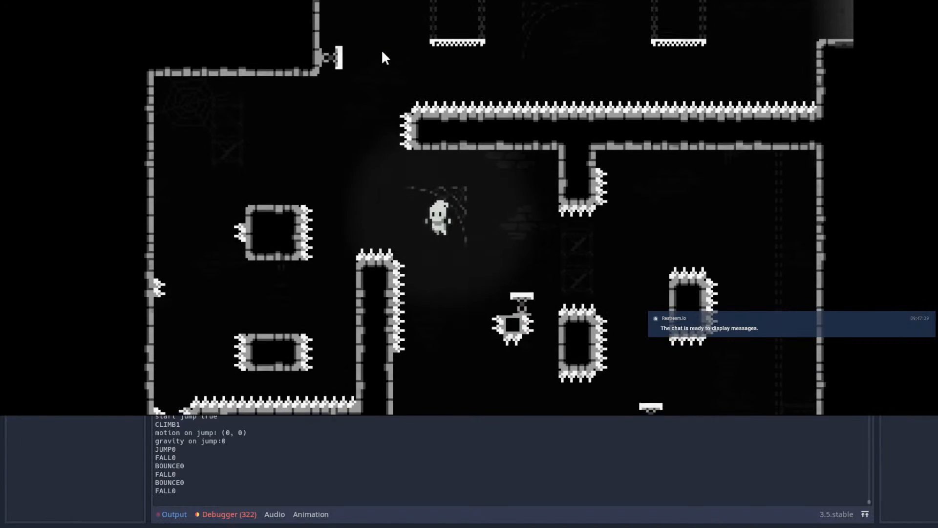
Step: Land on the lower floating block in the left chamber and climb around the upper block to its top
key("shift")
key("Left")
key("Right")
key("space")
key("Left")
key("space")
key("space")
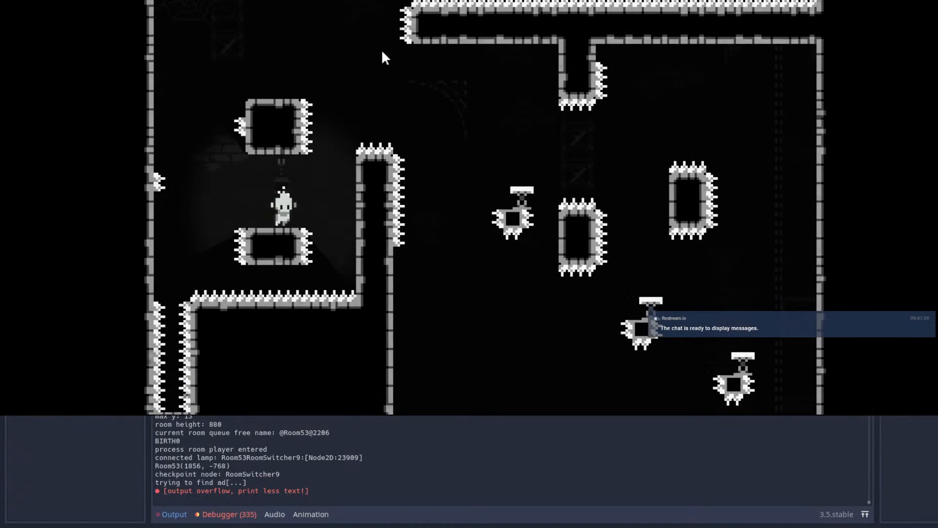
key("Left")
key("space")
key("shift")
key("Right")
key("space")
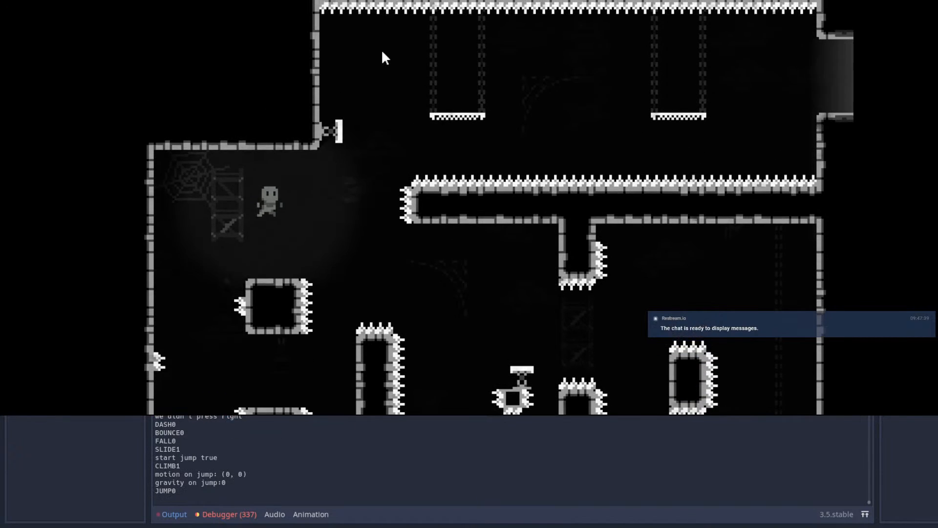
Step: Playtest the dash off the upper wall spring and the jumps across the two hanging chain platforms
key("shift")
key("Left")
key("Right")
key("space")
key("shift")
key("Right")
key("space")
key("shift")
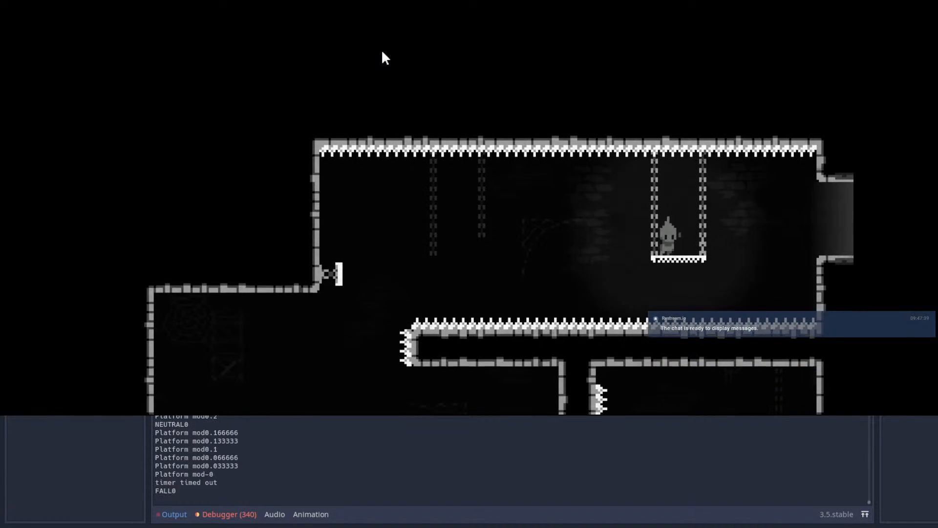
Step: Leave Room53 through its upper right exit and wall jump up the shaft of the next room
key("Right")
key("space")
key("shift")
key("Right")
key("space")
key("space")
key("space")
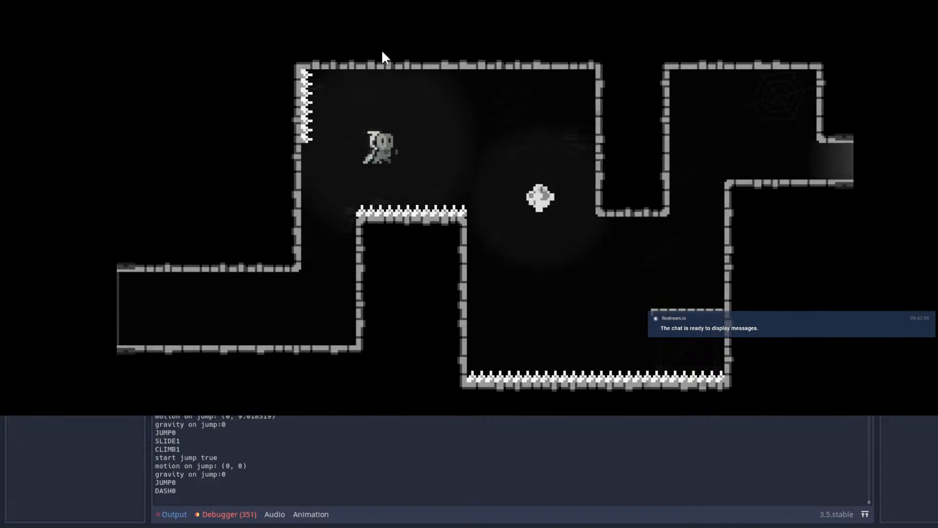
Step: Dash past the floating crystal above the spike floor and wall jump up to the right exit ledge
key("shift")
key("shift")
key("space")
key("space")
key("space")
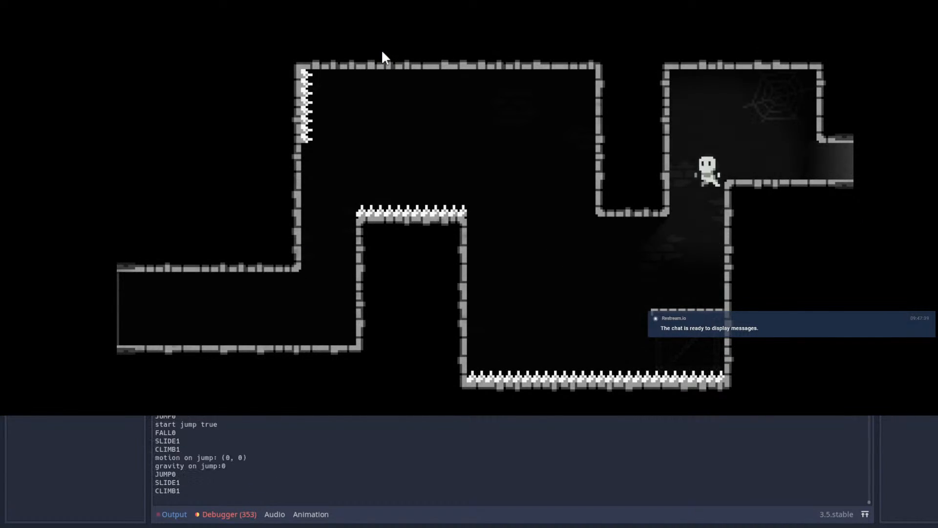
key("space")
key("space")
key("space")
key("Right")
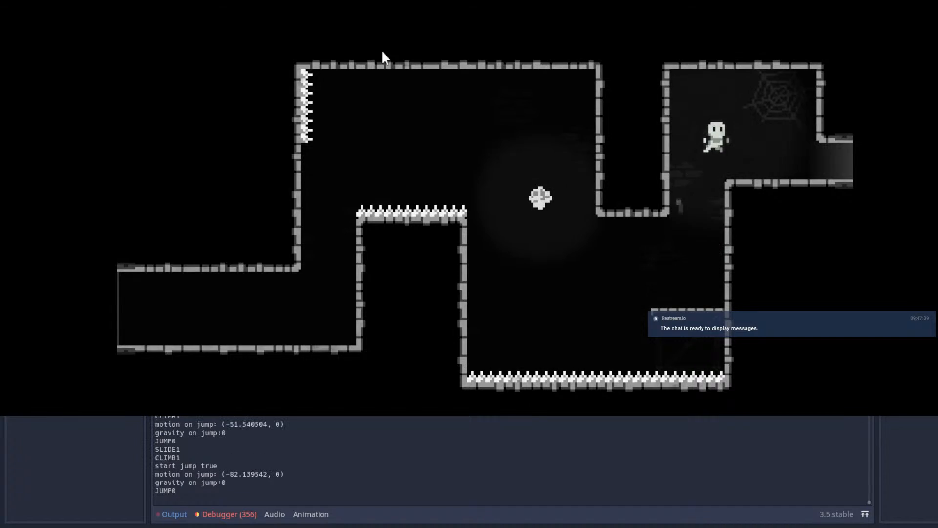
Step: Cross the following wide spike-floored room with midair dashes and jump through its right exit
key("Right")
key("space")
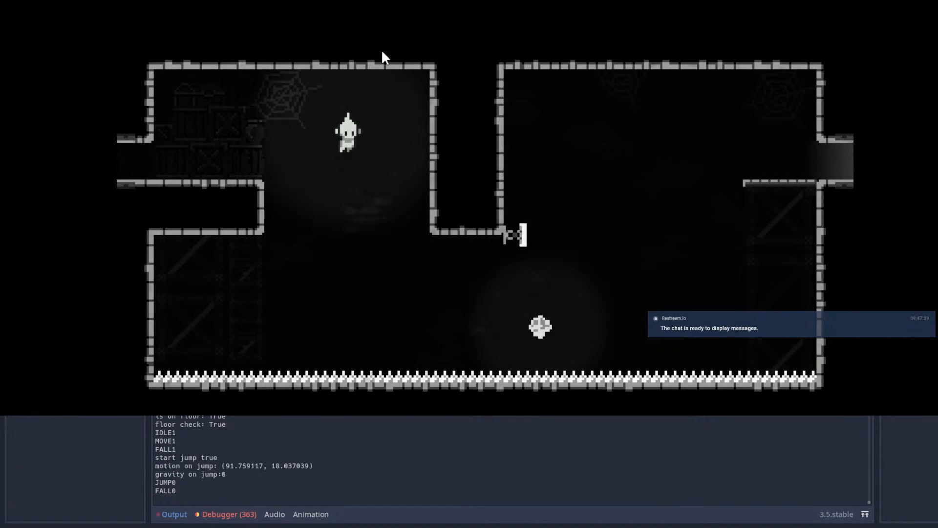
key("shift")
key("shift")
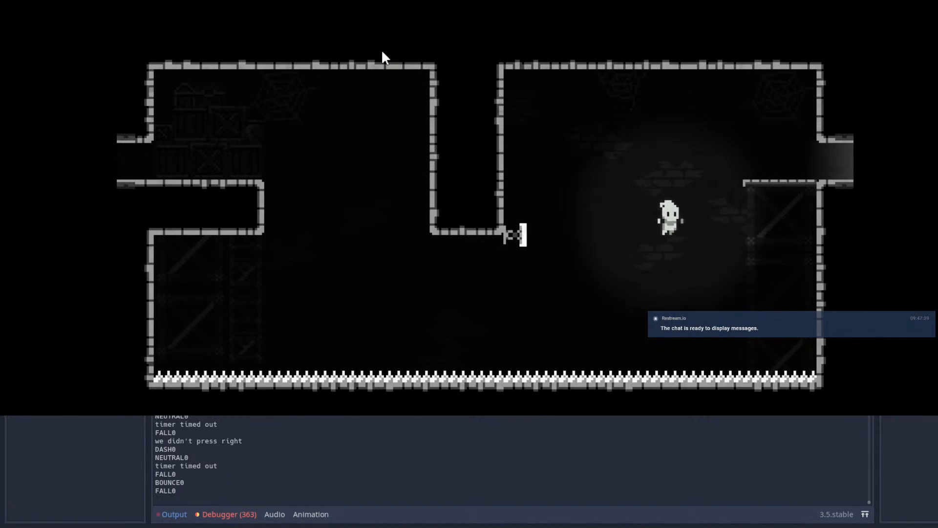
key("shift")
key("Right")
key("space")
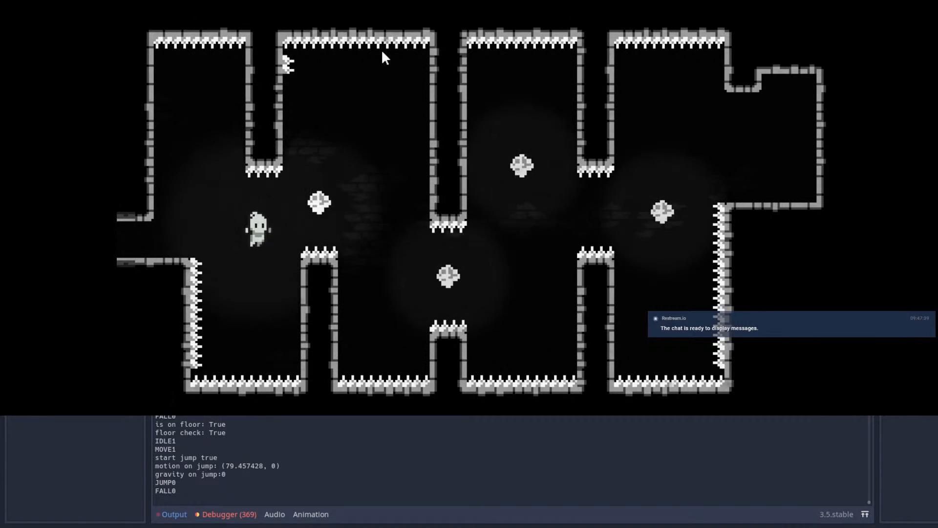
Step: Playtest the four-crystal room by dashing between its spiked pillars to the far right ledge
key("Right")
key("shift")
key("Up")
key("shift")
key("Right")
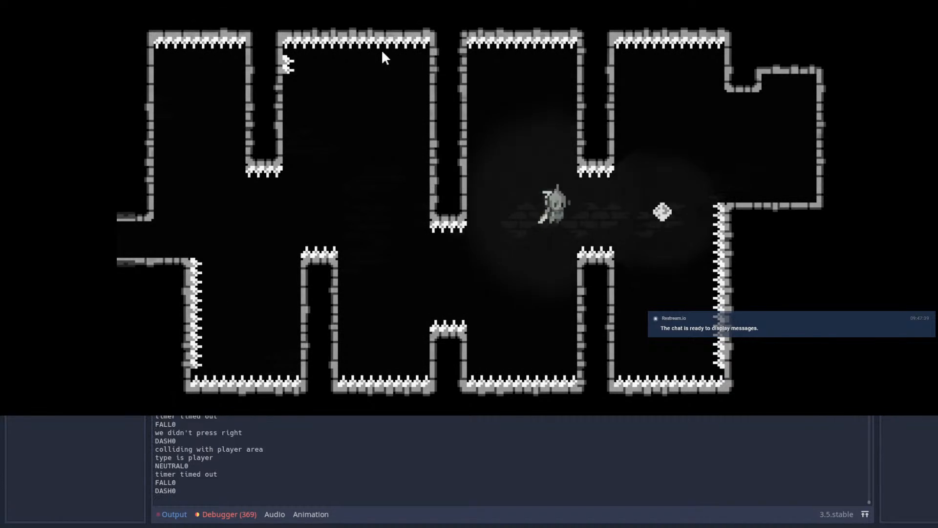
key("shift")
key("Up")
key("shift")
Step: Restart the four-crystal room and repeat the dash route to the far right ledge
key("Escape")
key("Return")
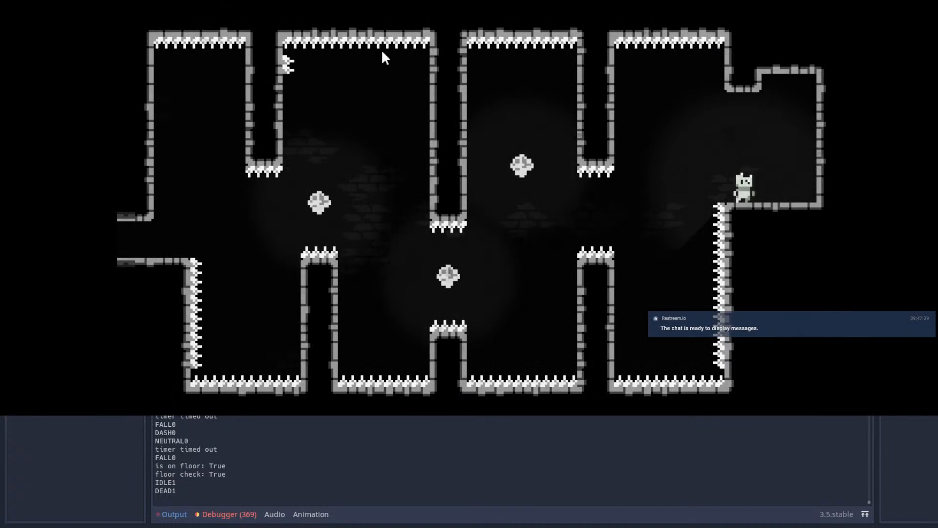
key("Right")
key("space")
key("shift")
key("Right")
key("shift")
key("Up")
key("shift")
key("Right")
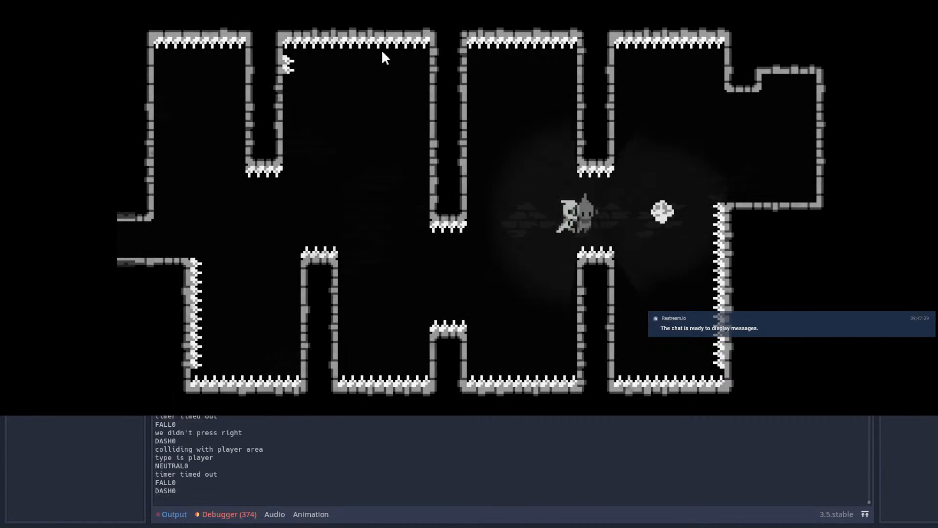
key("shift")
key("Up")
key("shift")
key("Right")
Step: Retry the four-crystal room from its entrance, testing the dash timing up to the third chamber
key("Escape")
key("Return")
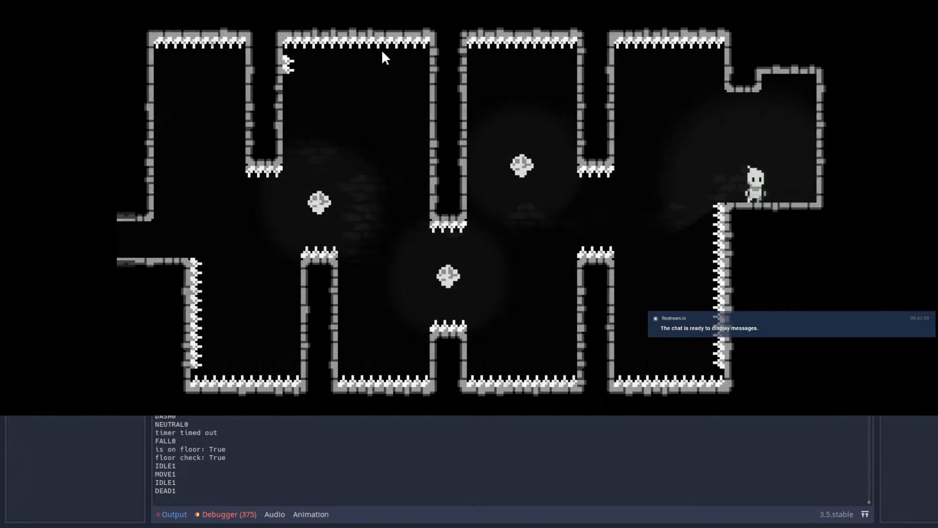
key("Right")
key("space")
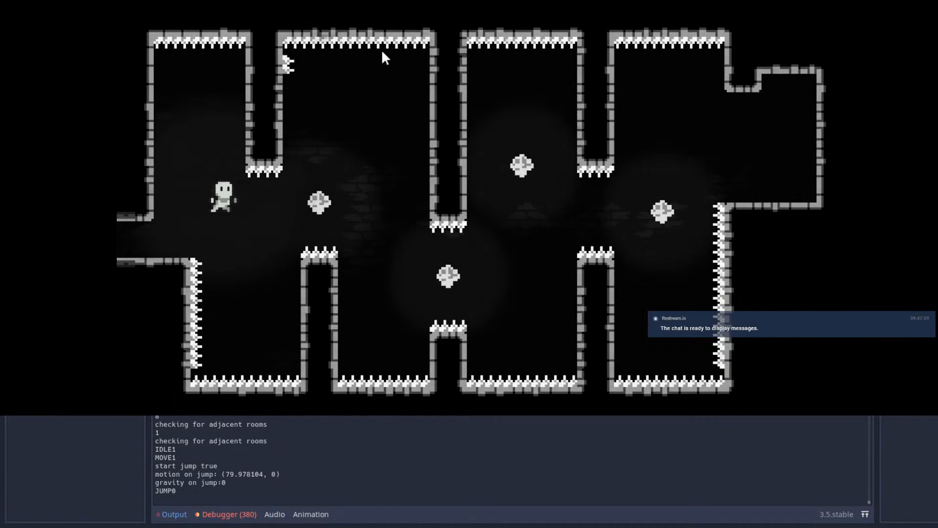
key("Right")
key("space")
key("shift")
key("shift")
key("shift")
key("Right")
key("space")
key("shift")
key("shift")
key("shift")
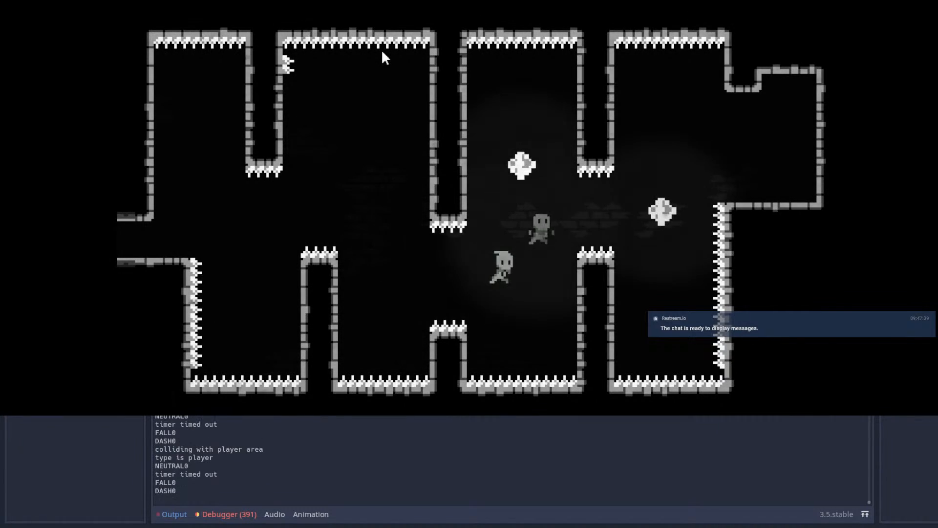
Step: Restart the four-crystal room once more and chain dashes through the crystals to the end ledge
key("Escape")
key("Return")
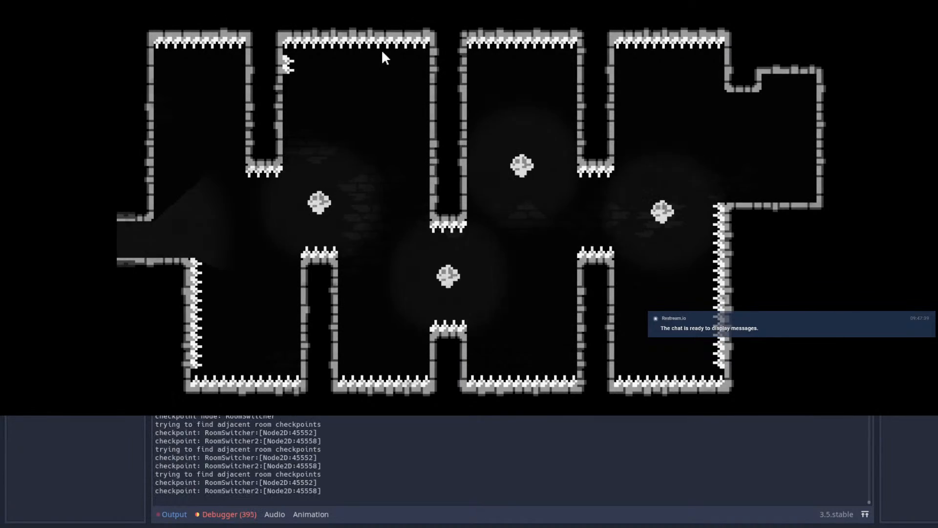
key("Right")
key("space")
key("shift")
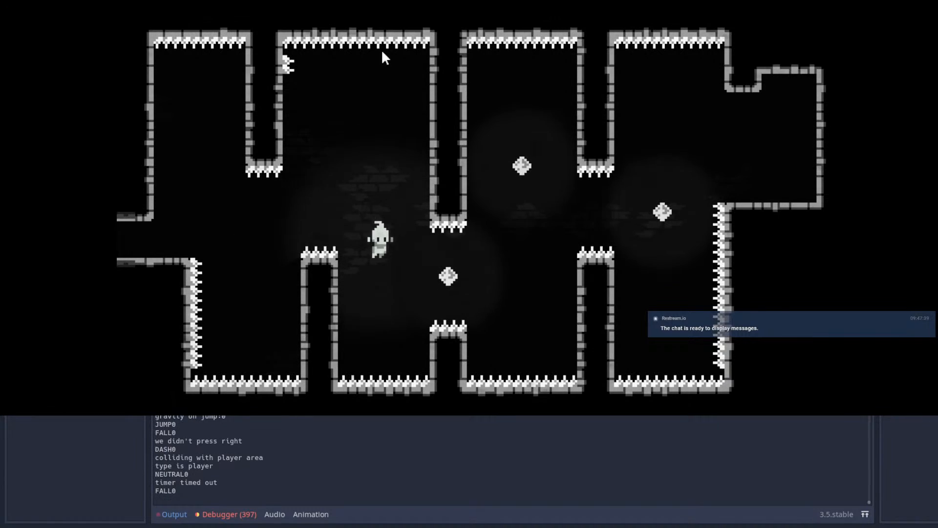
key("shift")
key("shift")
key("shift")
key("shift")
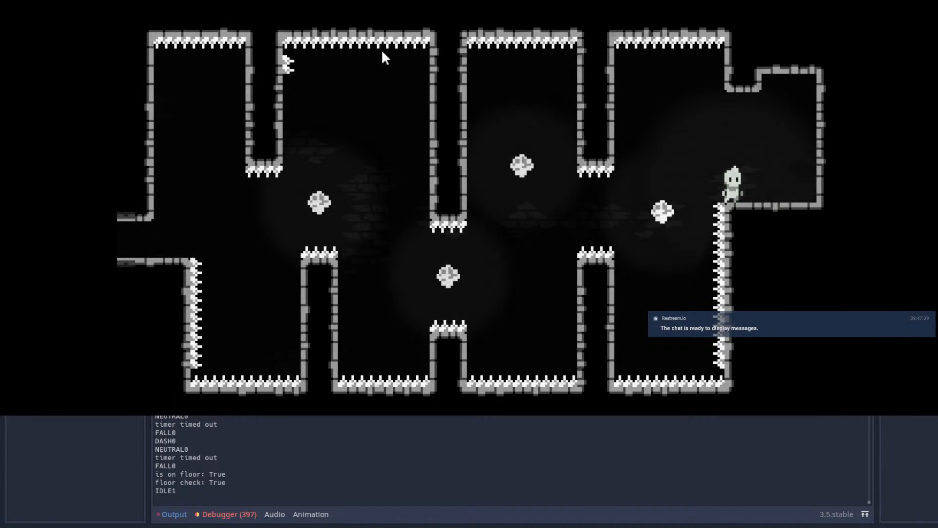
Step: Jump back off the end ledge to respawn, and rerun the crystal dashes using an upward dash in the middle
key("Left")
key("space")
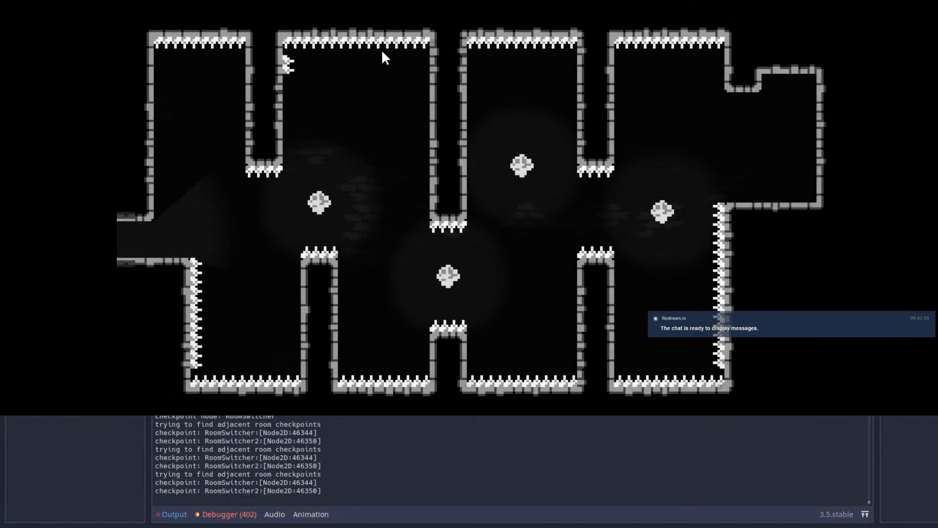
key("Left")
key("Right")
key("space")
key("Right")
key("x")
key("x")
key("Up")
key("x")
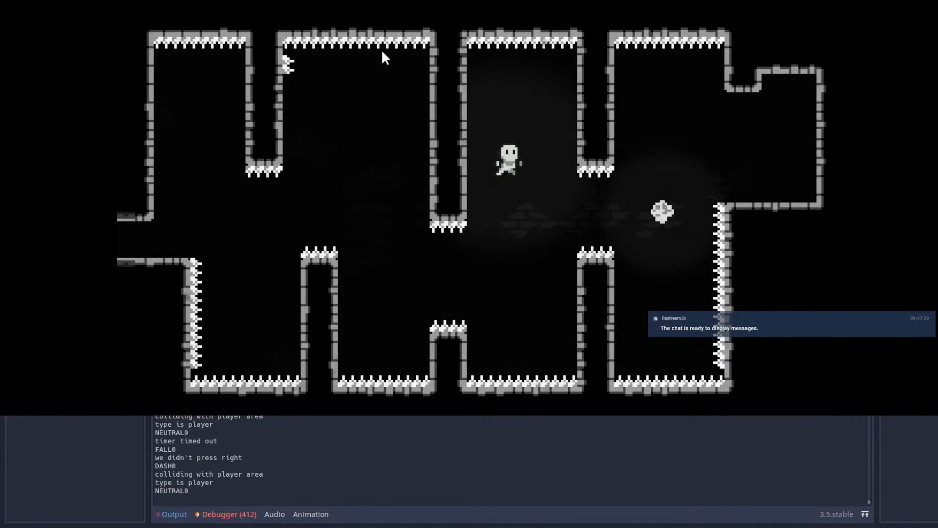
key("x")
key("Left")
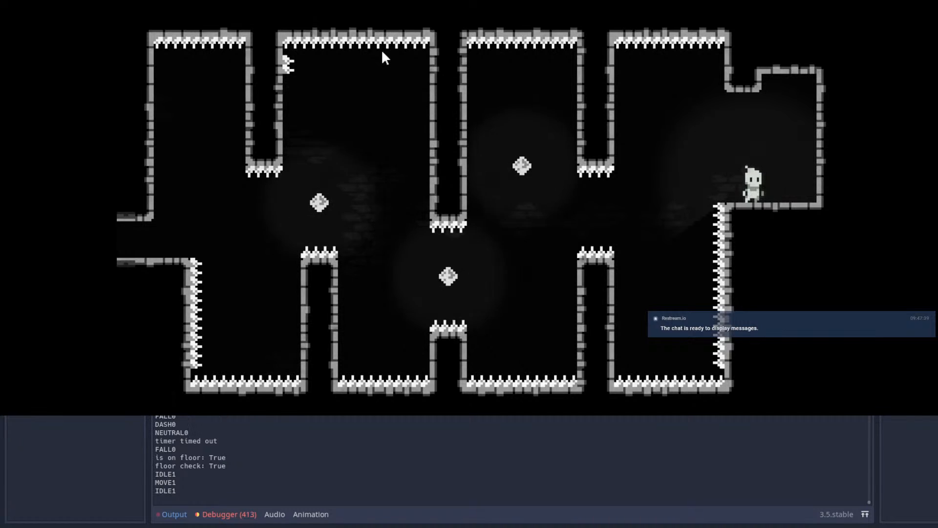
Step: Restart the four-crystal room and test a route that alternates upward and downward dashes between the crystals
key("Escape")
key("Return")
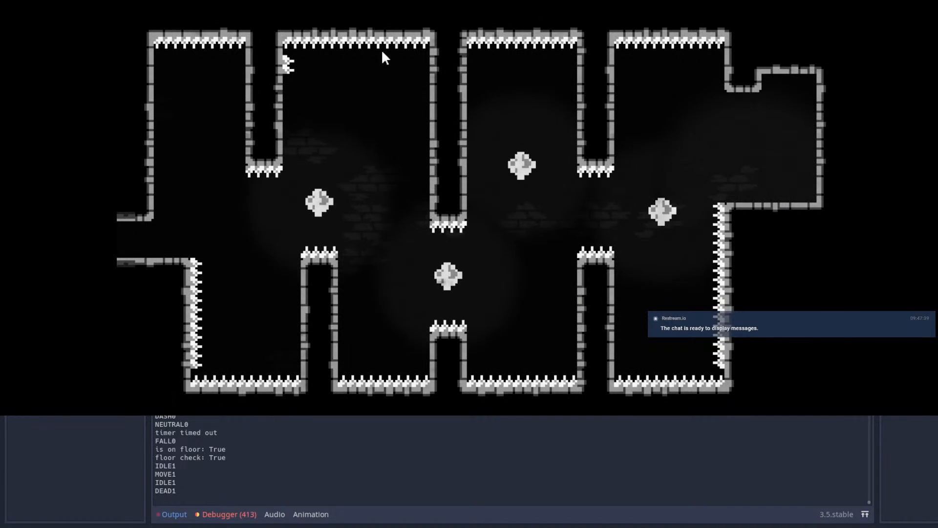
key("Right")
key("z")
key("Up")
key("x")
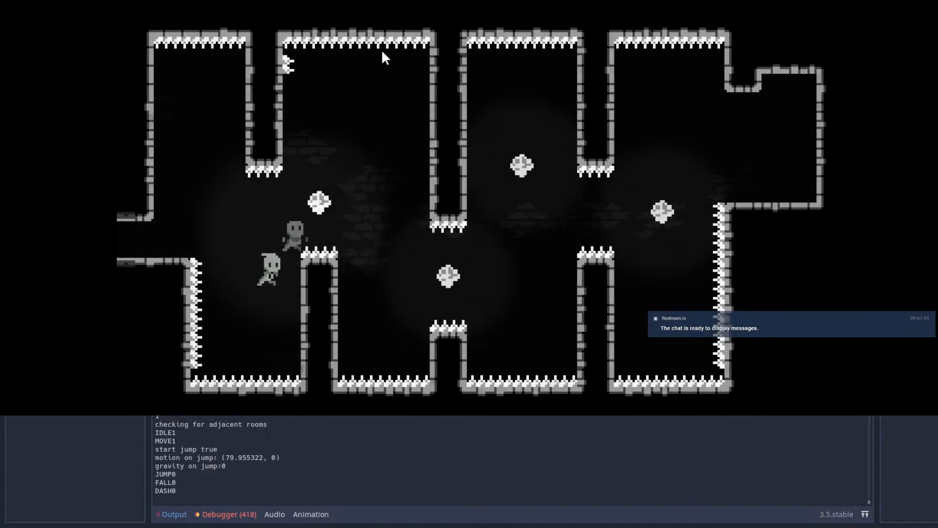
key("Down")
key("x")
key("Up")
key("x")
key("Right")
key("Down")
key("x")
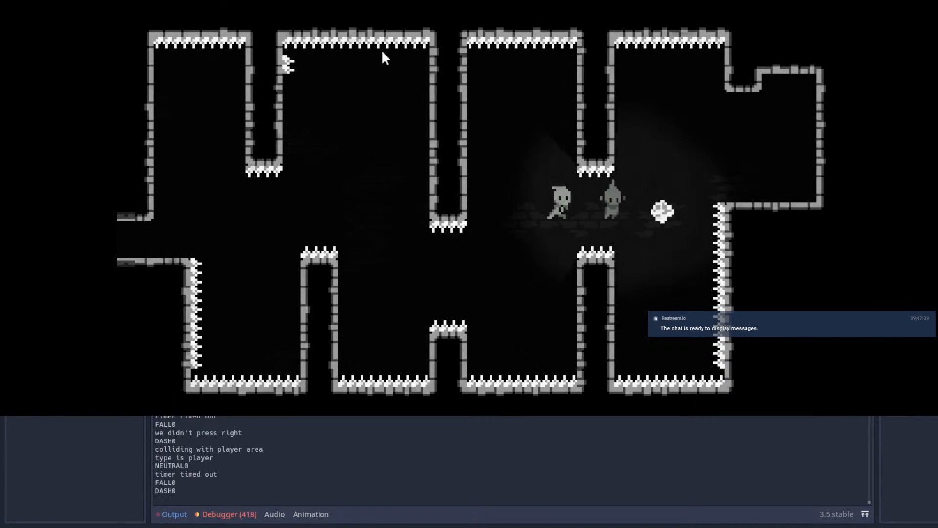
key("Up")
key("x")
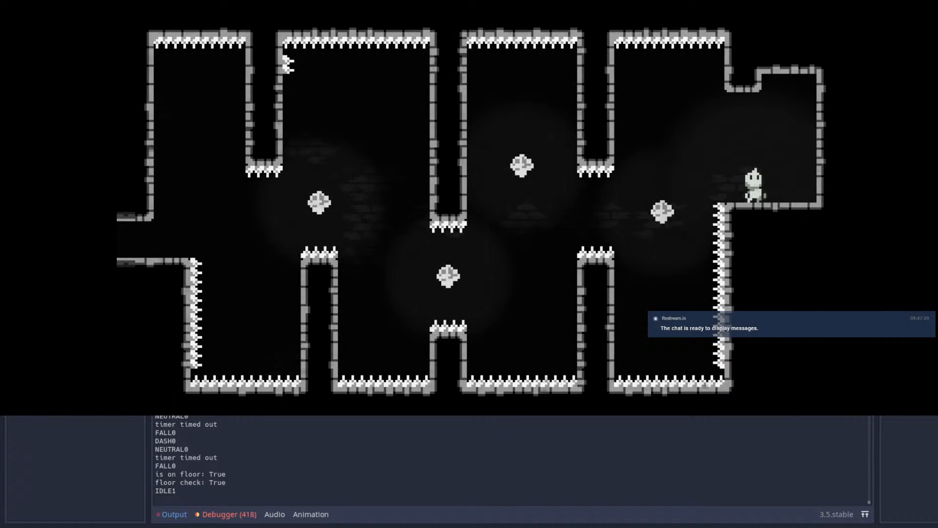
Step: Stop the running game and examine the layout of Room53 and its neighbouring rooms in the WorldDemo scene
key("F8")
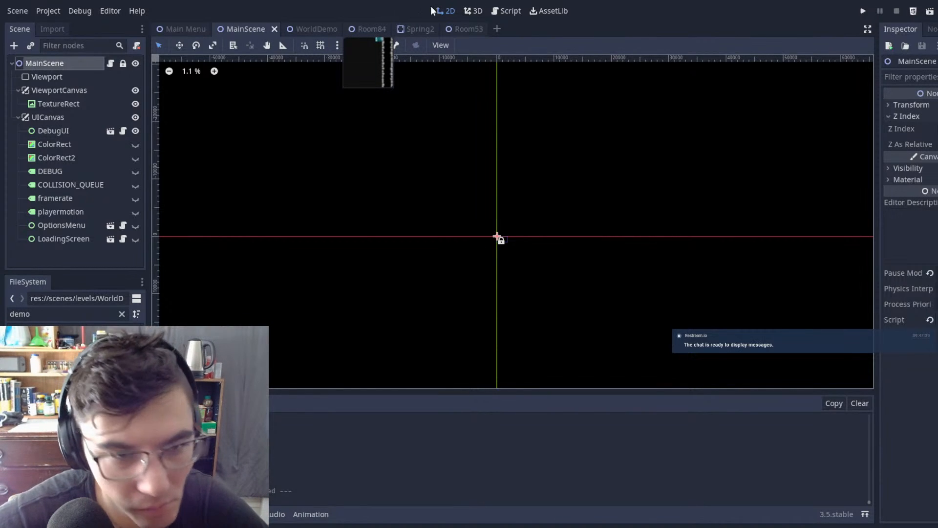
left_click(315, 29)
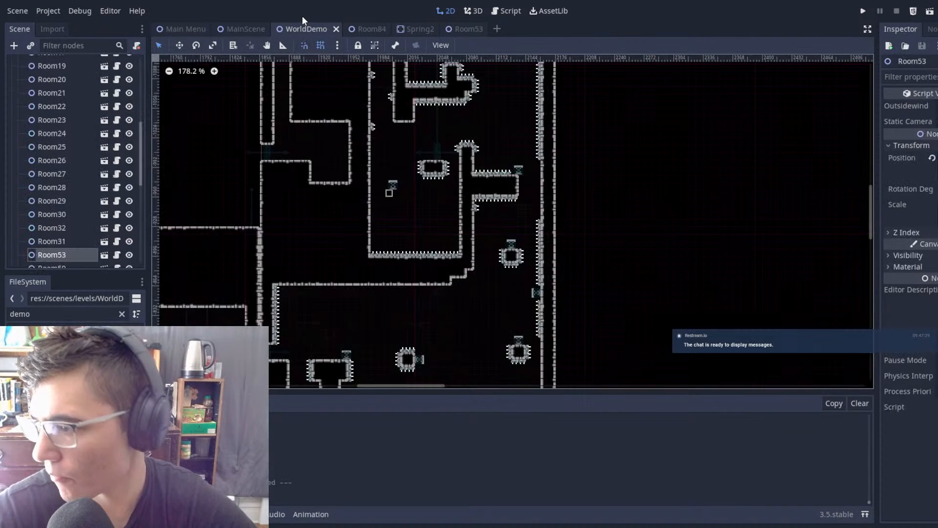
middle_click_drag(542, 164, 612, 55)
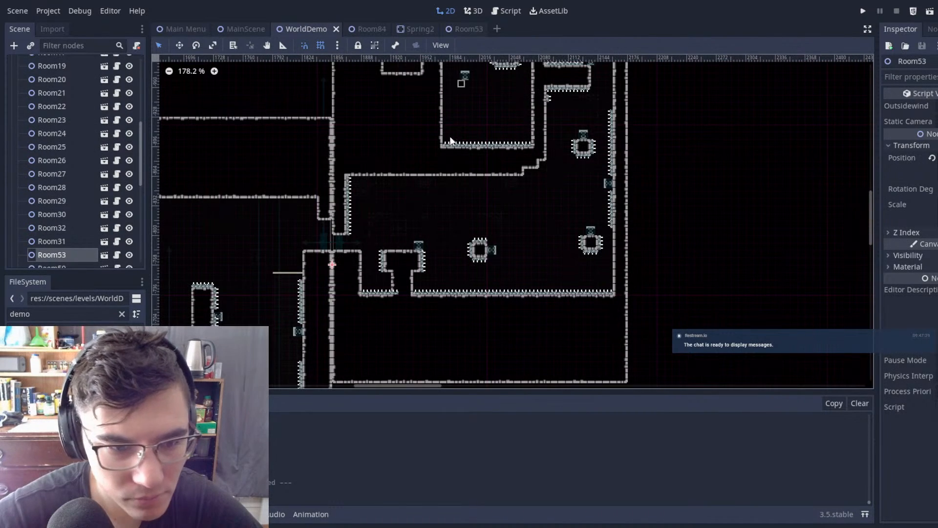
middle_click_drag(450, 136, 592, 19)
middle_click_drag(502, 322, 480, 259)
middle_click_drag(427, 207, 431, 214)
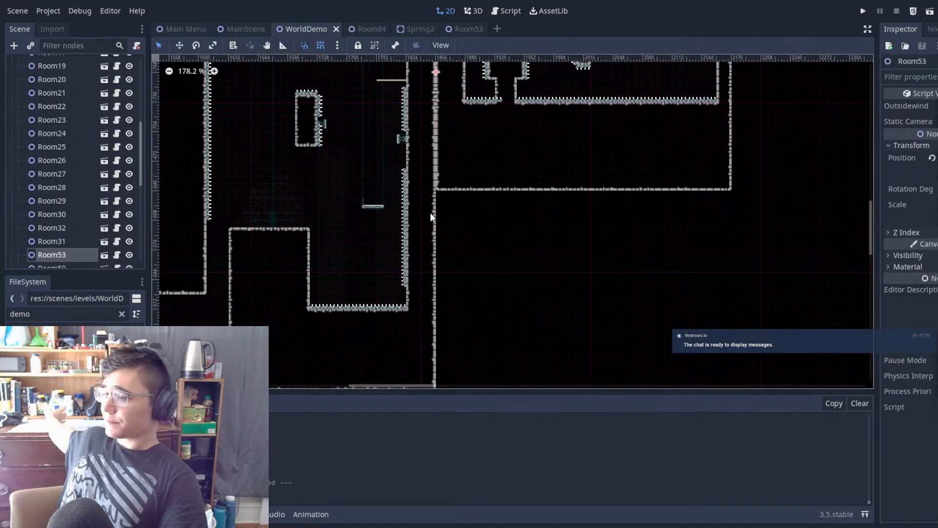
scroll(525, 203, "down", 5)
middle_click_drag(531, 204, 542, 222)
middle_click_drag(554, 185, 500, 308)
mouse_move(567, 166)
middle_mouse_down()
mouse_move(557, 211)
mouse_move(504, 266)
middle_mouse_up()
scroll(567, 208, "up", 5)
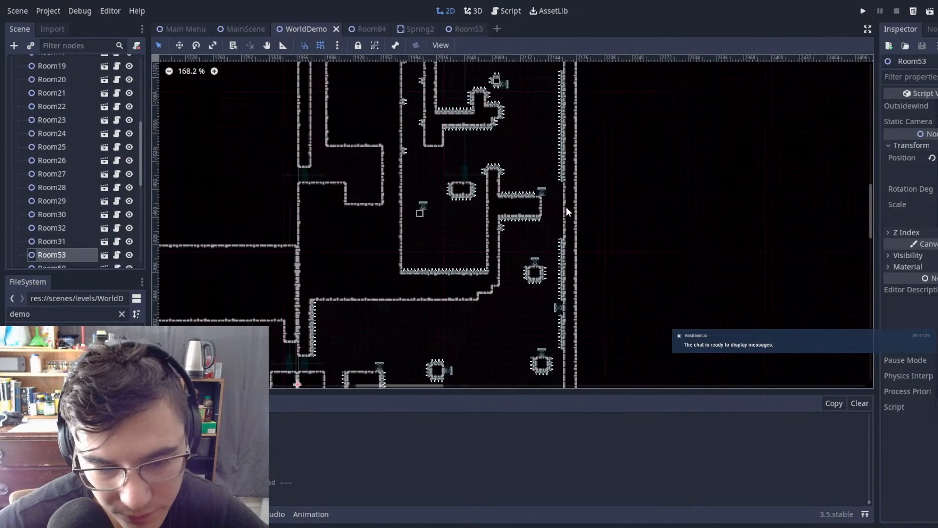
scroll(567, 207, "down", 5)
middle_click_drag(457, 343, 491, 247)
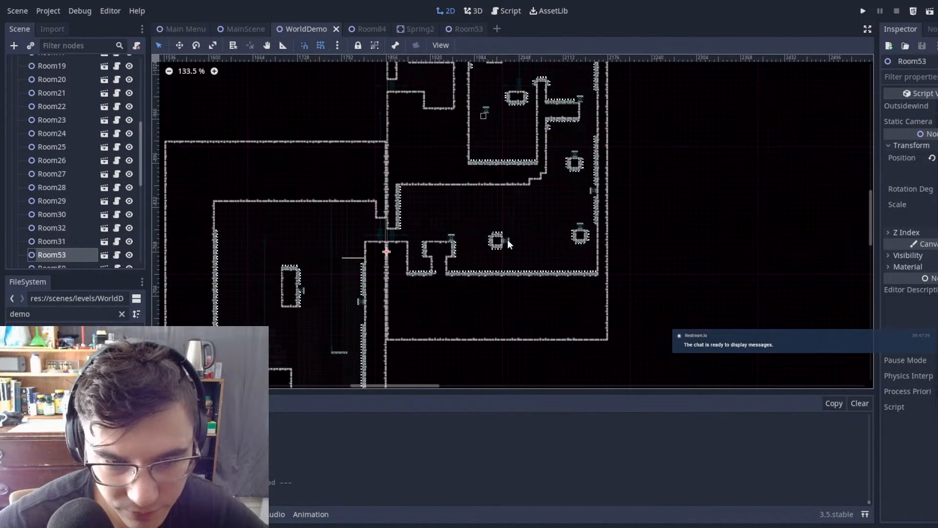
Step: Open the Room53 scene for editing at its lower section with the floating spring blocks
double_click(509, 240)
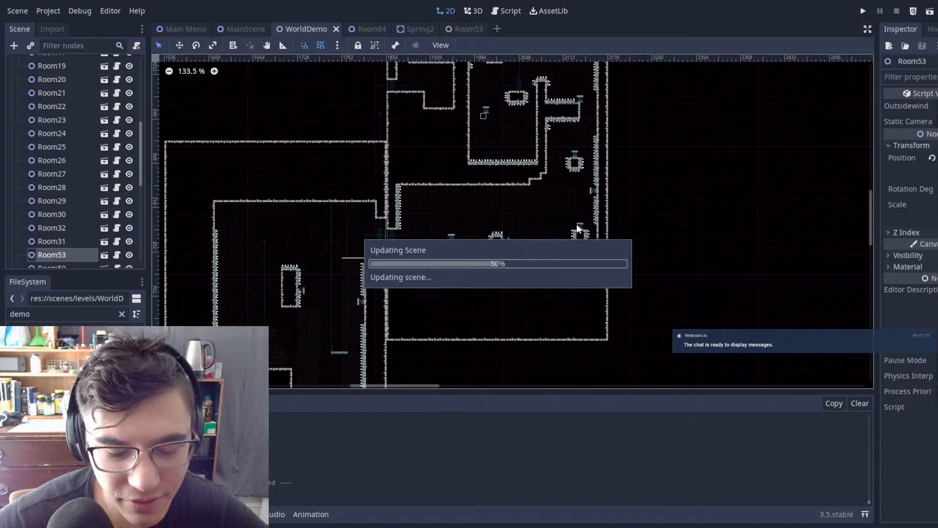
scroll(477, 129, "up", 4)
scroll(73, 96, "up", 5)
scroll(66, 122, "up", 5)
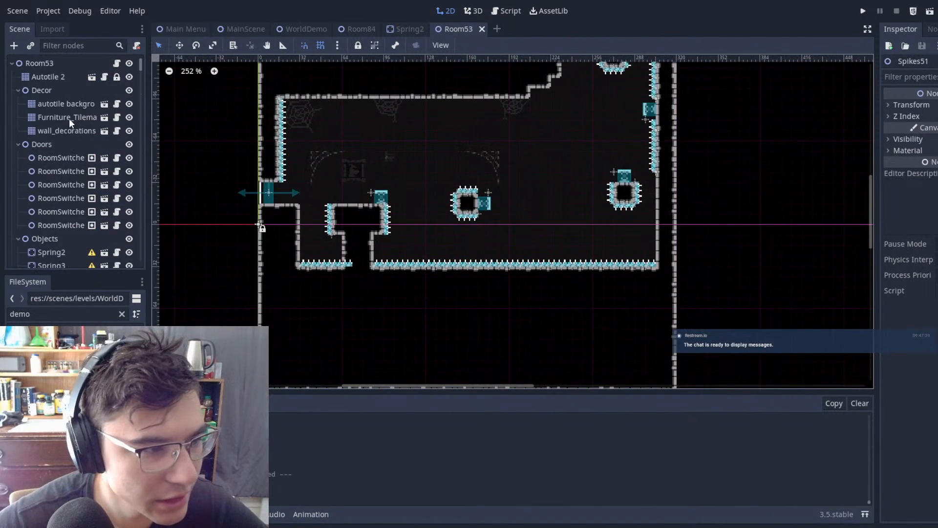
Step: On the Autotile 2 tile map, paint a two-tile-wide column from the ceiling above the central spring block and another from the floor to the block
left_click(54, 78)
scroll(508, 185, "up", 8)
scroll(482, 210, "down", 4)
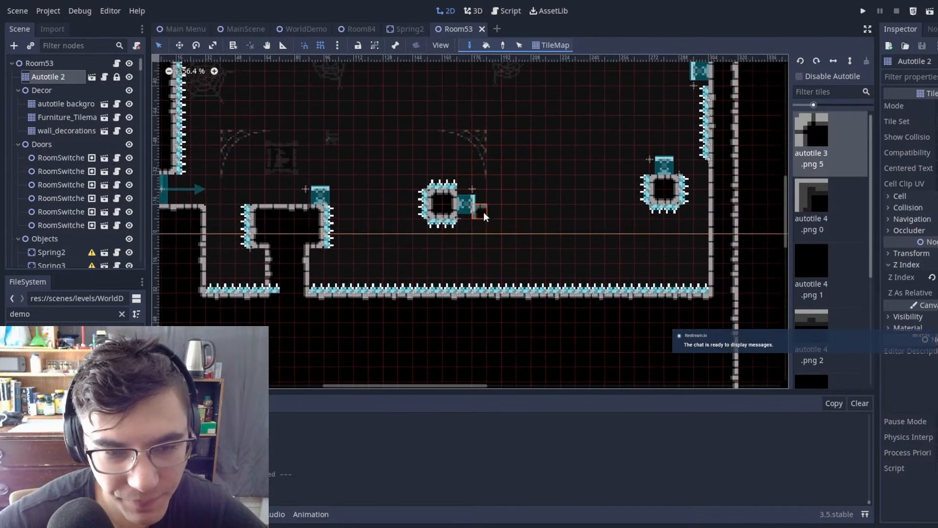
scroll(477, 122, "up", 3)
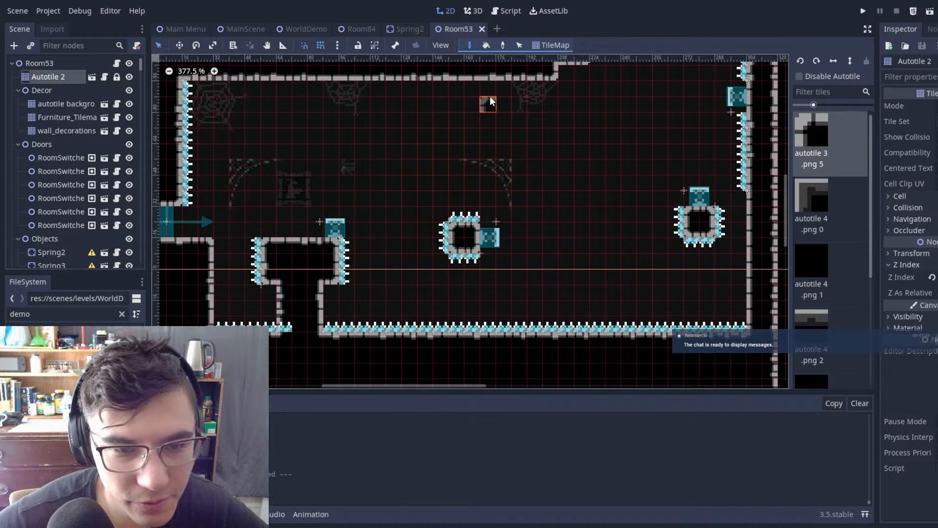
left_click_drag(461, 147, 462, 150)
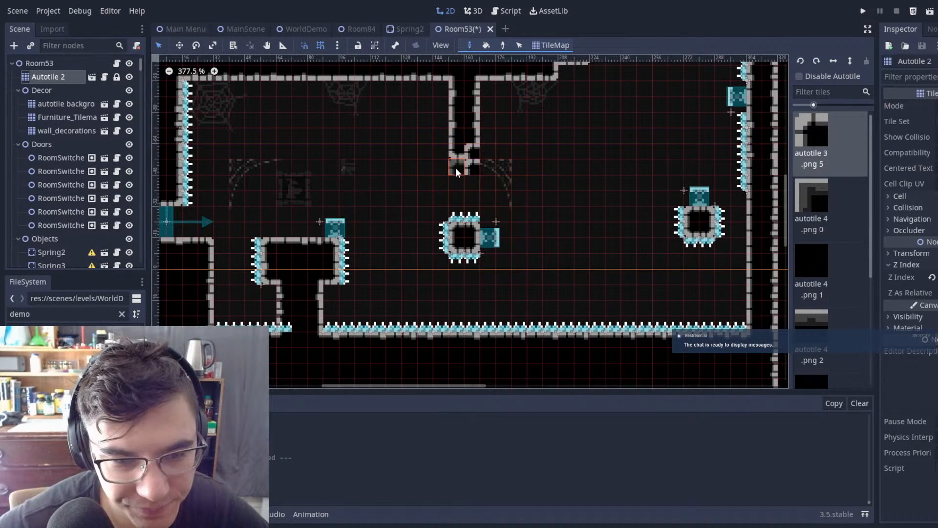
left_click_drag(469, 262, 440, 325)
mouse_move(439, 325)
right_mouse_down()
mouse_move(438, 245)
mouse_move(462, 260)
right_mouse_up()
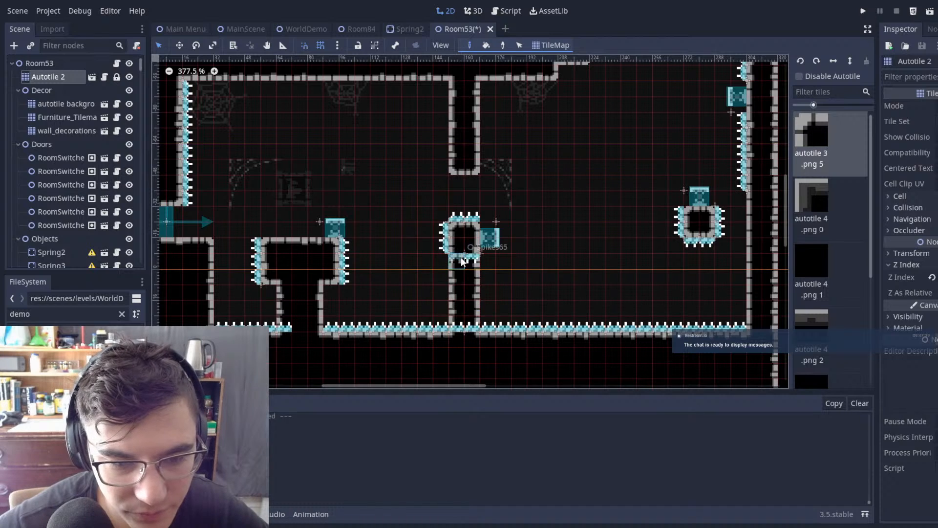
Step: Fill the gap between the lower-right floating spring block and the room's right wall with two rows of wall tiles
scroll(514, 253, "up", 6)
scroll(573, 225, "down", 3)
middle_click_drag(641, 229, 426, 282)
scroll(547, 262, "up", 1)
scroll(644, 270, "down", 9)
scroll(623, 273, "up", 6)
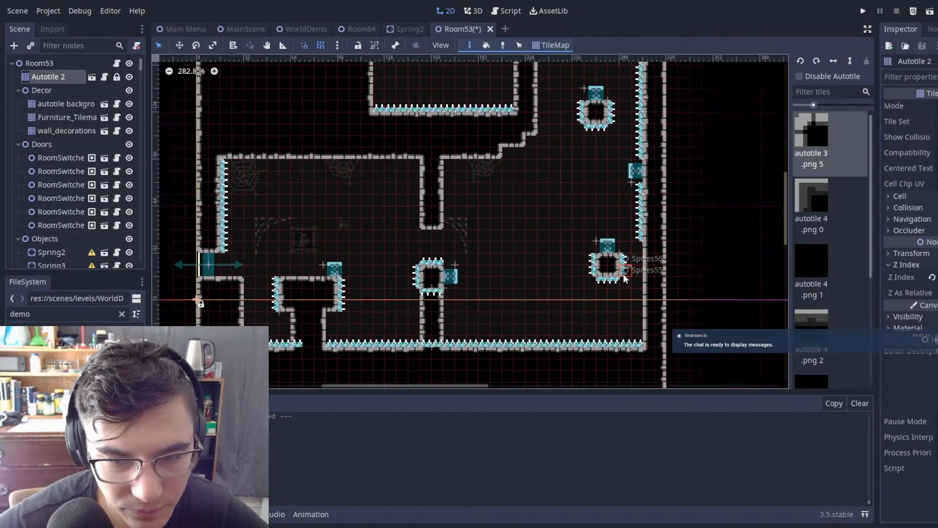
middle_click_drag(652, 244, 552, 231)
scroll(551, 230, "down", 1)
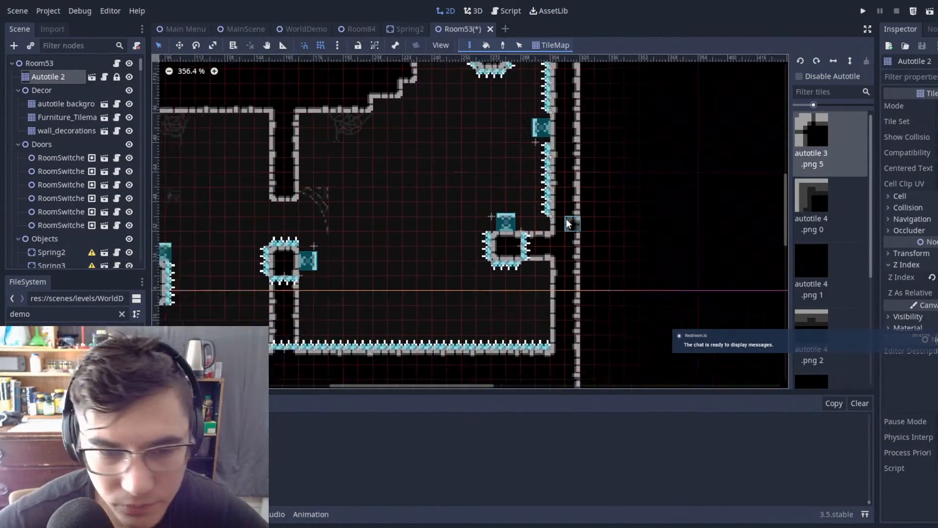
scroll(577, 213, "down", 4)
scroll(595, 204, "up", 2)
scroll(594, 205, "down", 1)
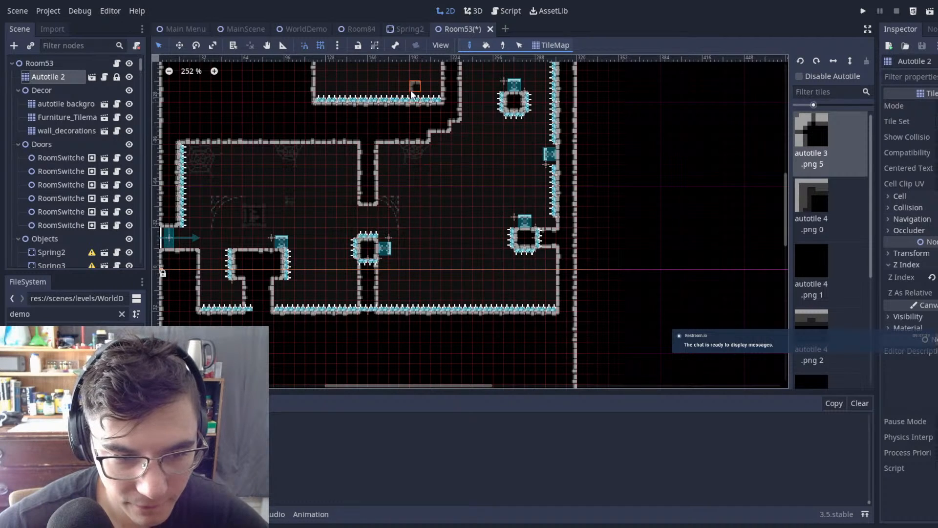
Step: Duplicate the two spikes under the central block and move the copies to the bottom end of the hanging column
middle_click_drag(427, 158, 522, 145)
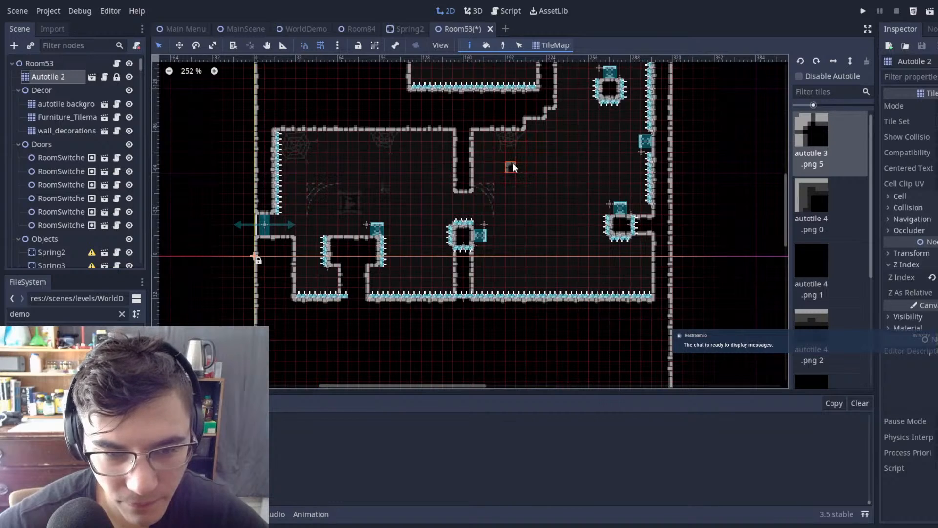
scroll(463, 261, "up", 12)
scroll(463, 261, "down", 6)
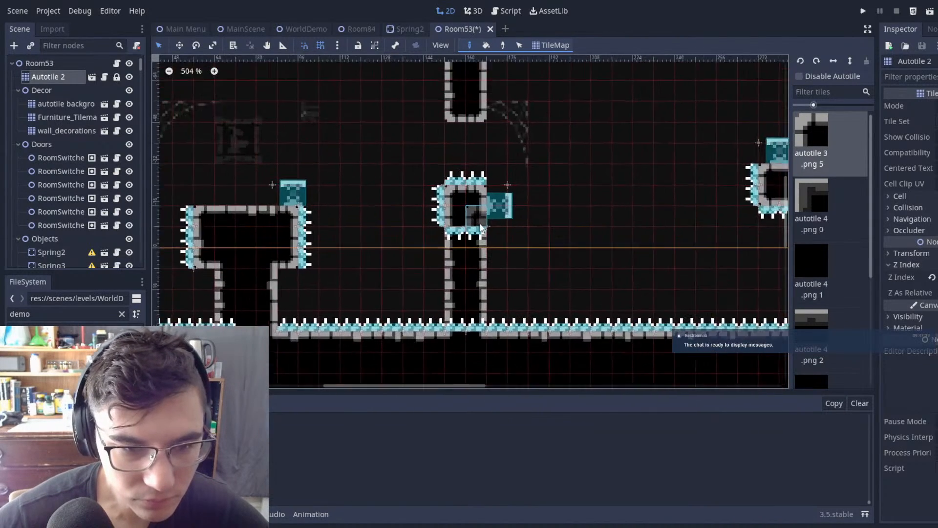
scroll(482, 226, "up", 1)
left_click(59, 64)
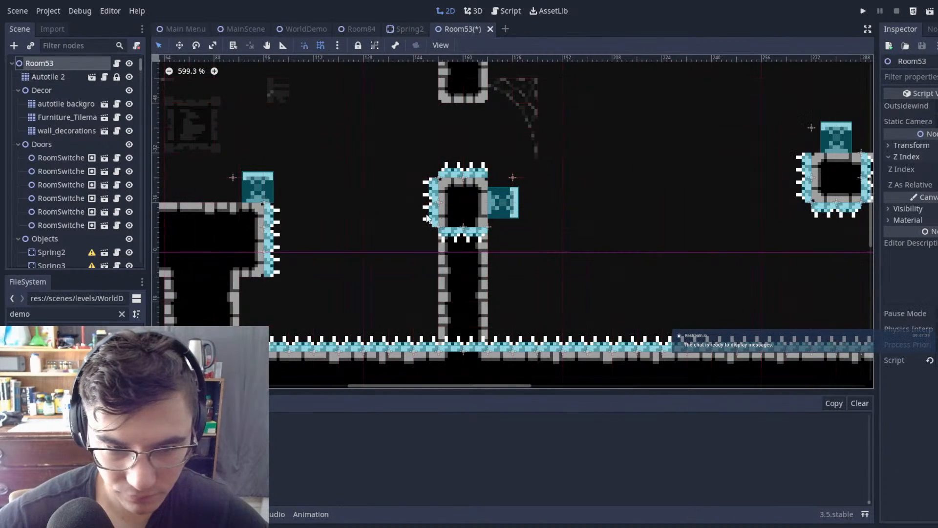
left_click(479, 234)
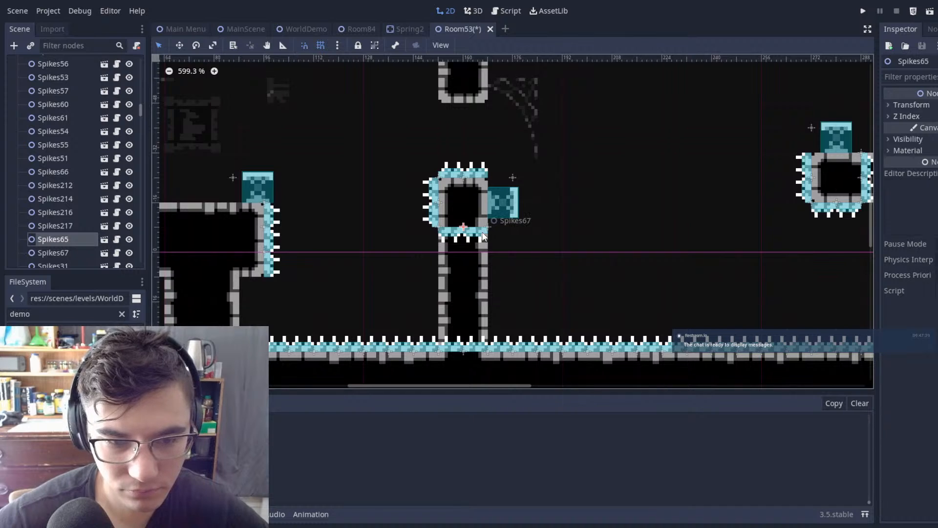
left_click(483, 234, "shift")
key("ctrl+d")
key("w")
left_click_drag(505, 235, 519, 136)
Step: Shorten the hanging column by one row of tiles and move its two spikes up against the new bottom end
scroll(547, 196, "up", 3)
scroll(86, 117, "up", 10)
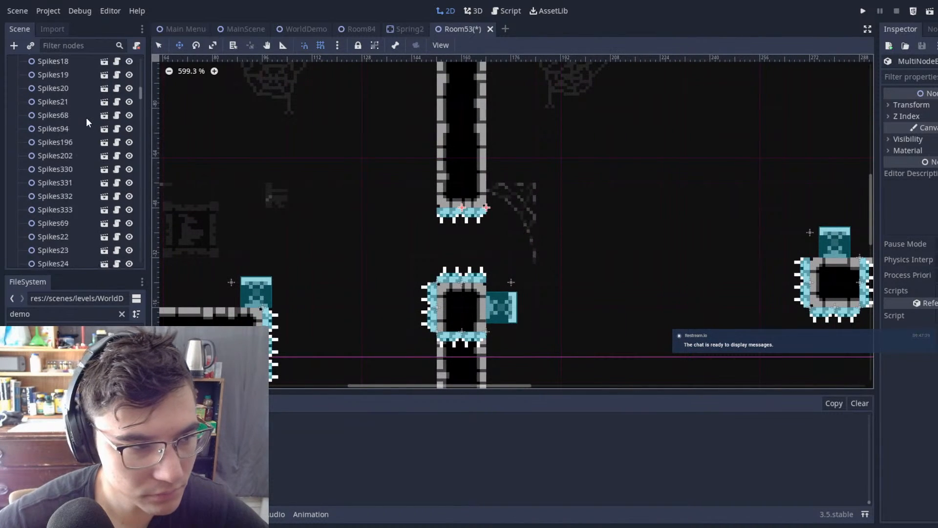
left_click(60, 78)
left_click(457, 195)
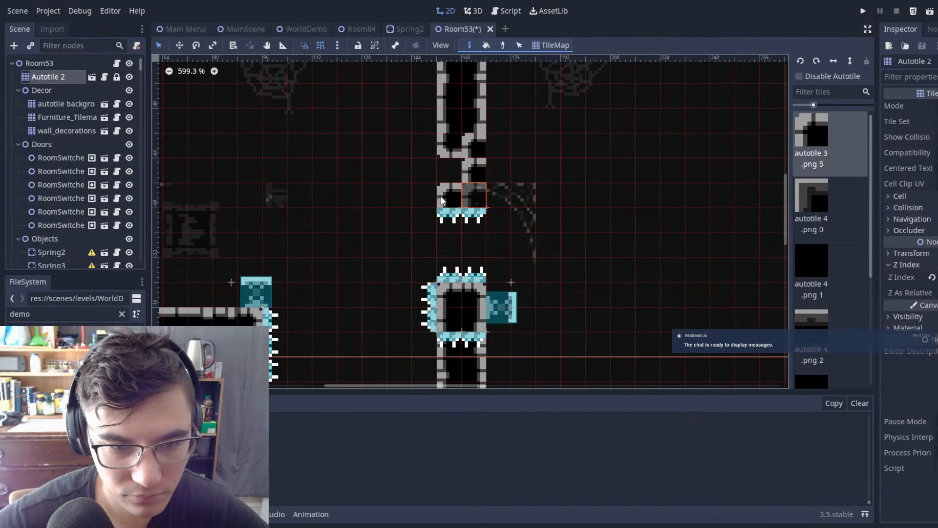
left_click(51, 66)
left_click_drag(403, 180, 539, 237)
key("w")
left_click_drag(539, 236, 545, 216)
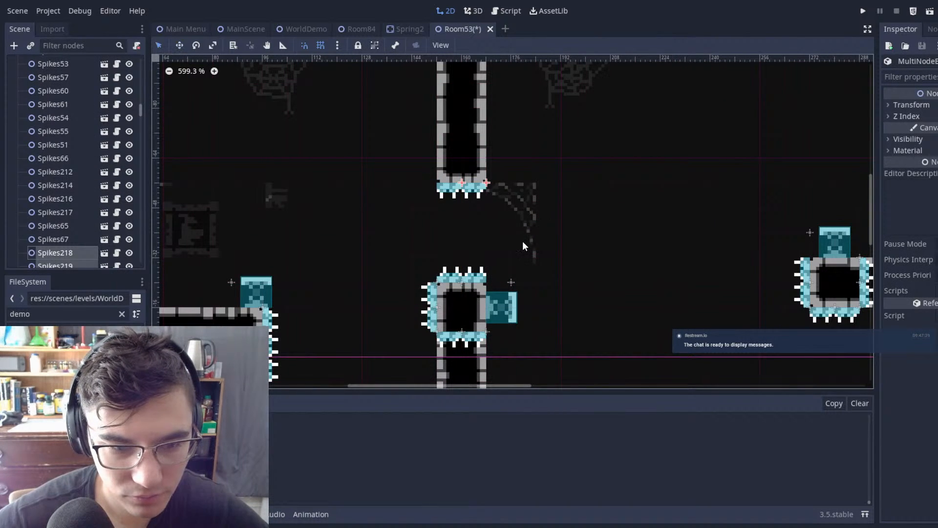
Step: Delete the four spikes on the left side and underside of the central block
left_click(523, 242)
left_click(434, 296)
left_click(434, 318, "shift")
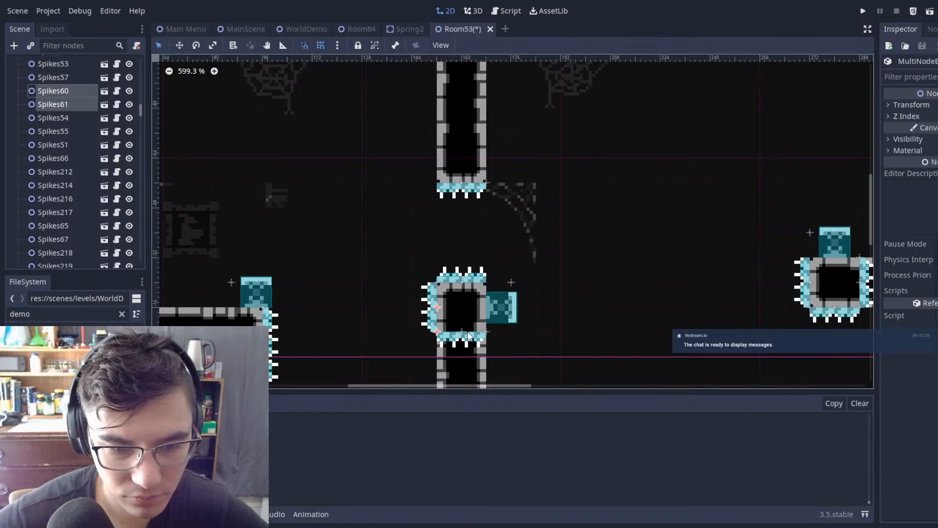
key("Delete")
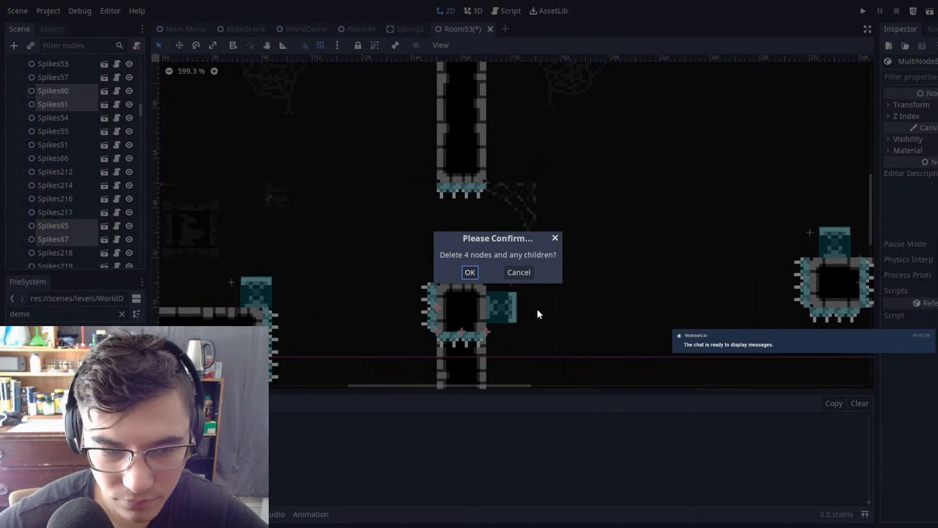
left_click(470, 272)
Step: Move Spring3 off the T-shaped platform to (117, 16), just above the floor spikes between the platform and the central column
scroll(499, 270, "down", 2)
middle_click_drag(528, 267, 656, 176)
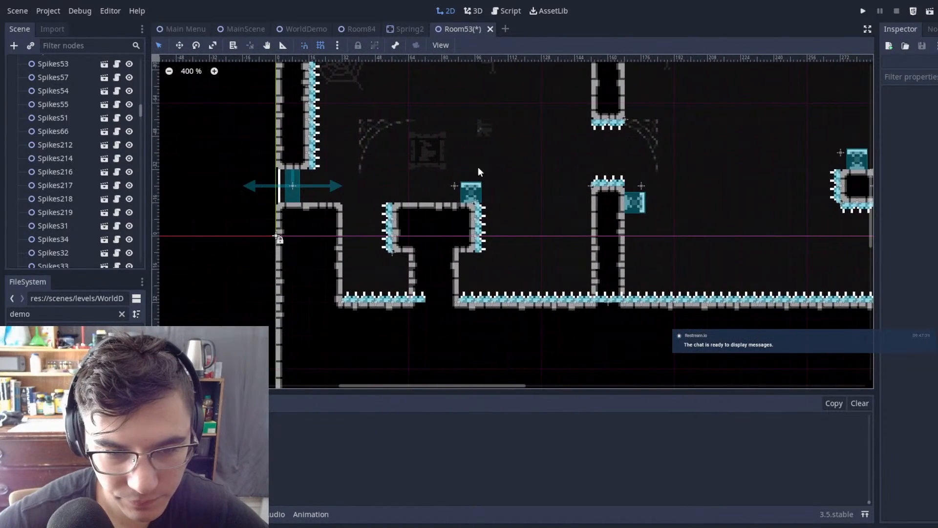
scroll(480, 185, "up", 3)
scroll(483, 186, "down", 2)
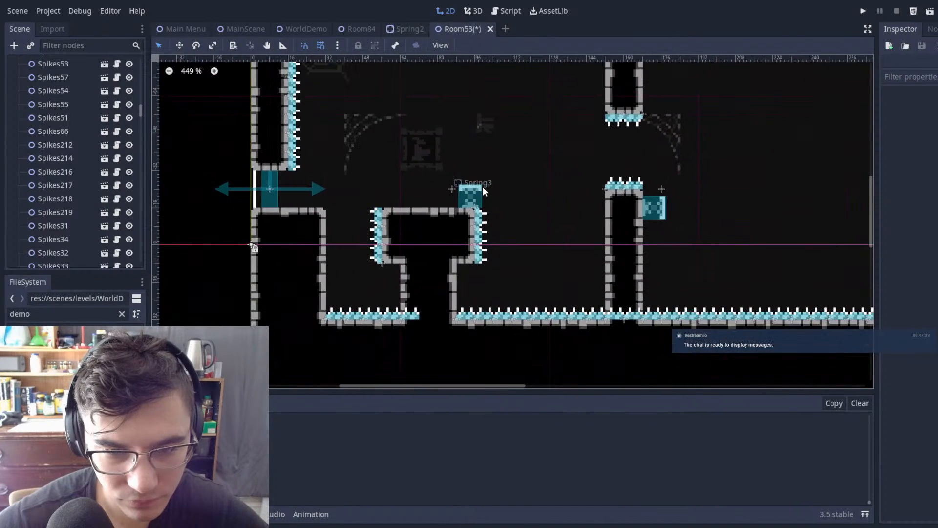
left_click(473, 193)
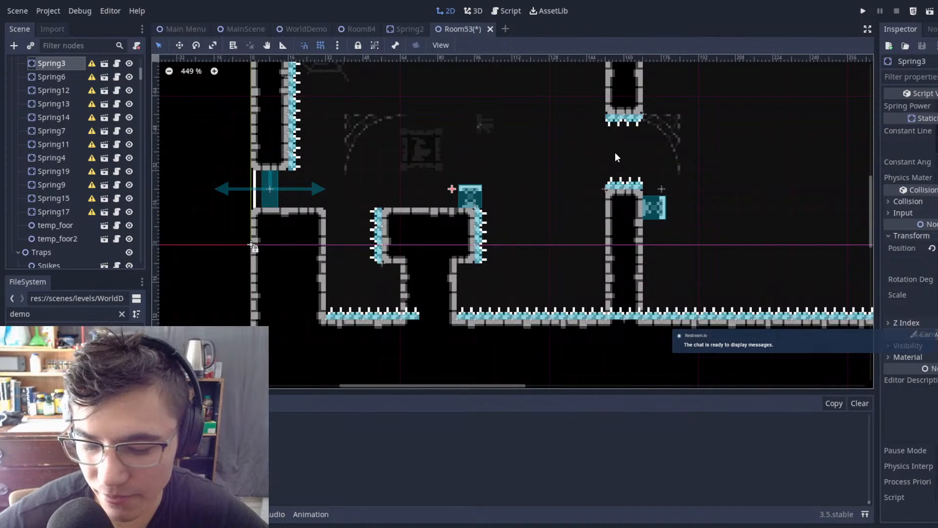
key("Delete")
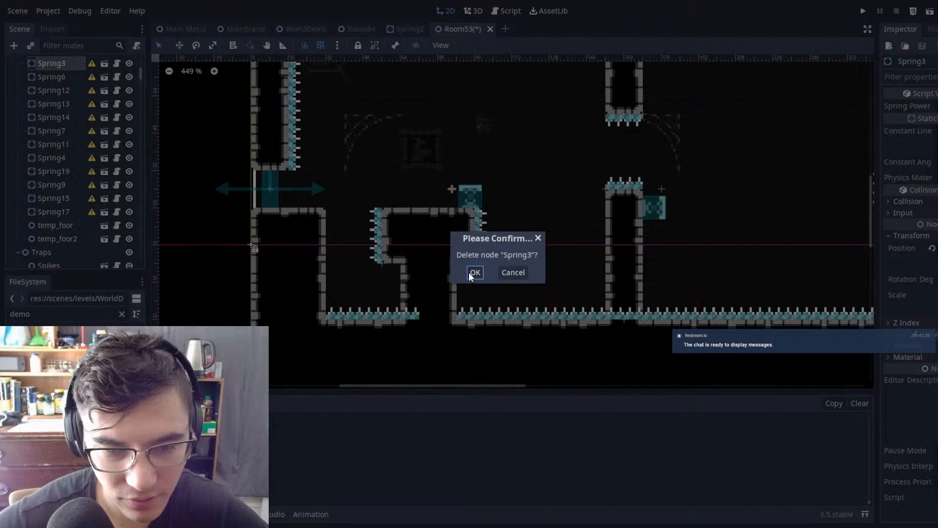
left_click(511, 272)
left_click_drag(470, 199, 540, 277)
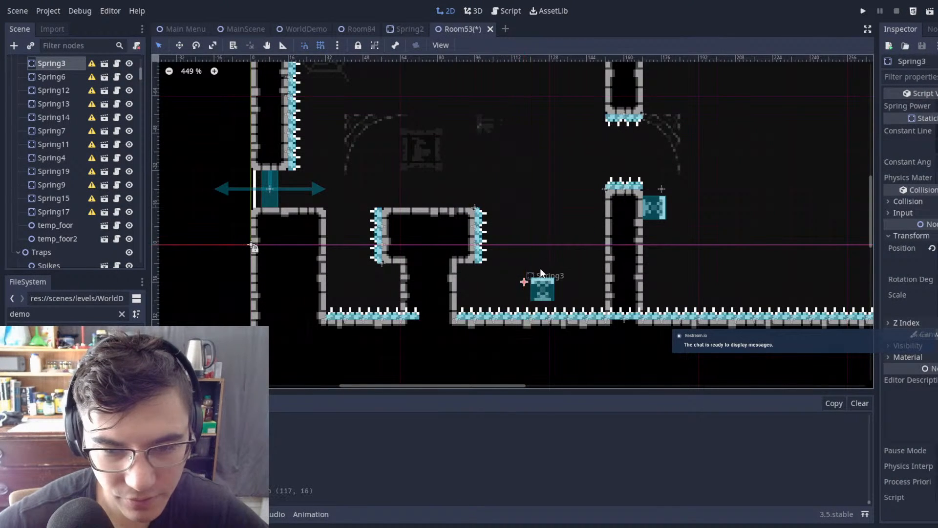
left_click(571, 209)
scroll(565, 209, "down", 2)
Step: Delete the two spikes embedded in the ledge where the right block joins the room's right wall
middle_click_drag(740, 206, 553, 212)
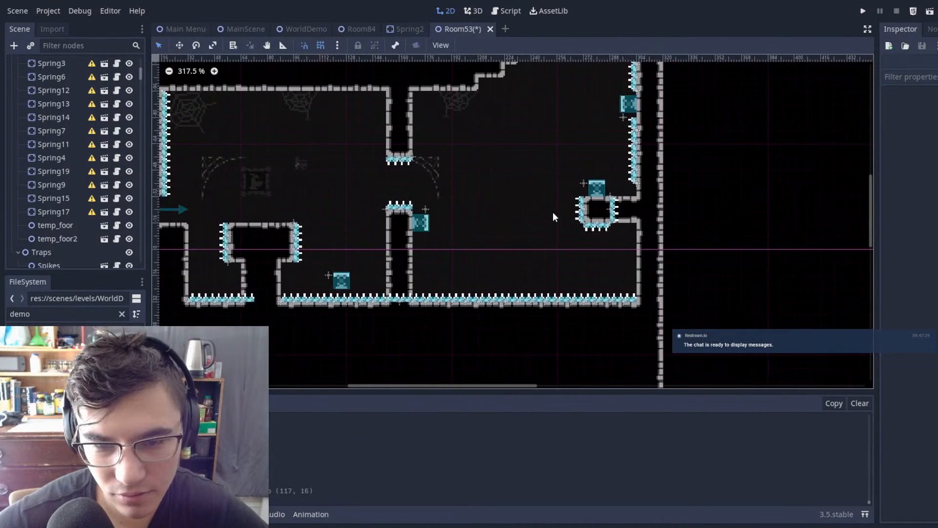
scroll(622, 209, "up", 5)
left_click(600, 203)
left_click(602, 235, "shift")
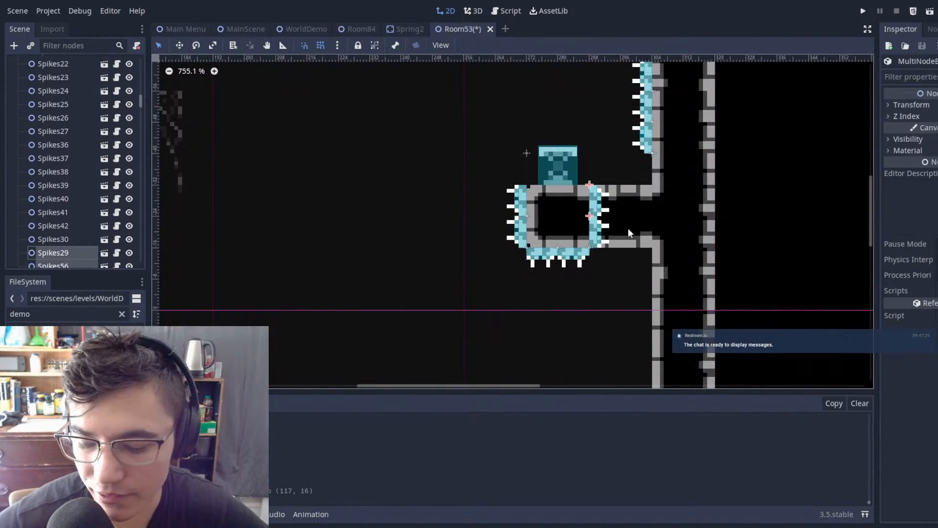
key("Delete")
left_click(465, 272)
Step: Select the Autotile 2 tile map for painting between the central column and the right wall
scroll(615, 165, "down", 2)
middle_click_drag(615, 165, 704, 192)
middle_click_drag(629, 156, 664, 180)
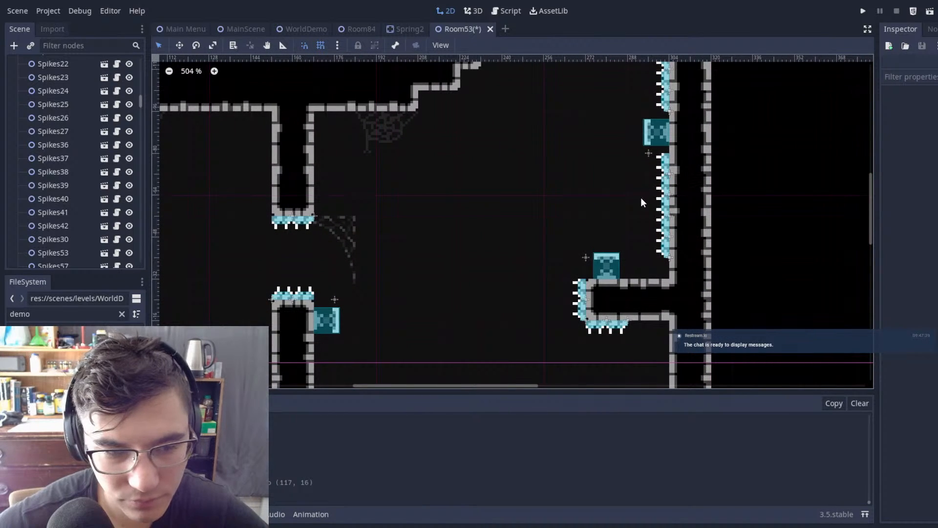
scroll(76, 127, "up", 10)
left_click(48, 77)
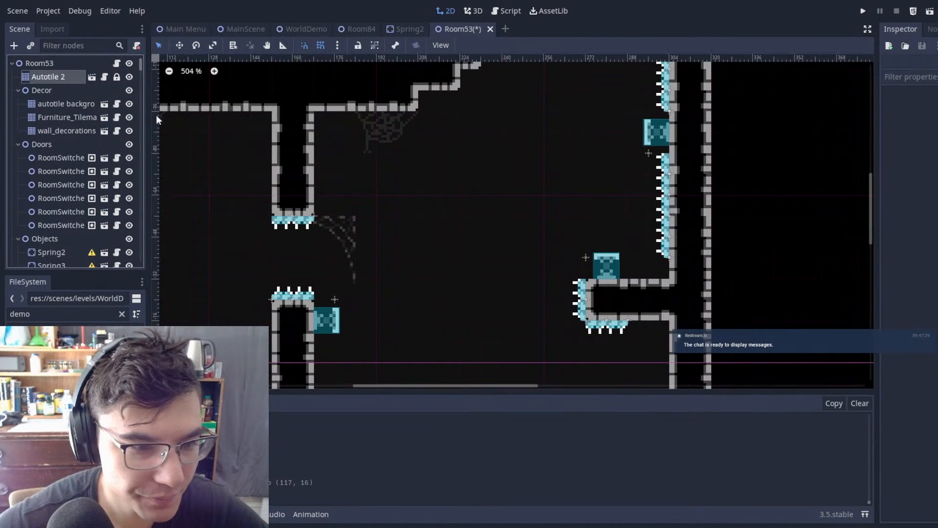
middle_click_drag(412, 94, 452, 143)
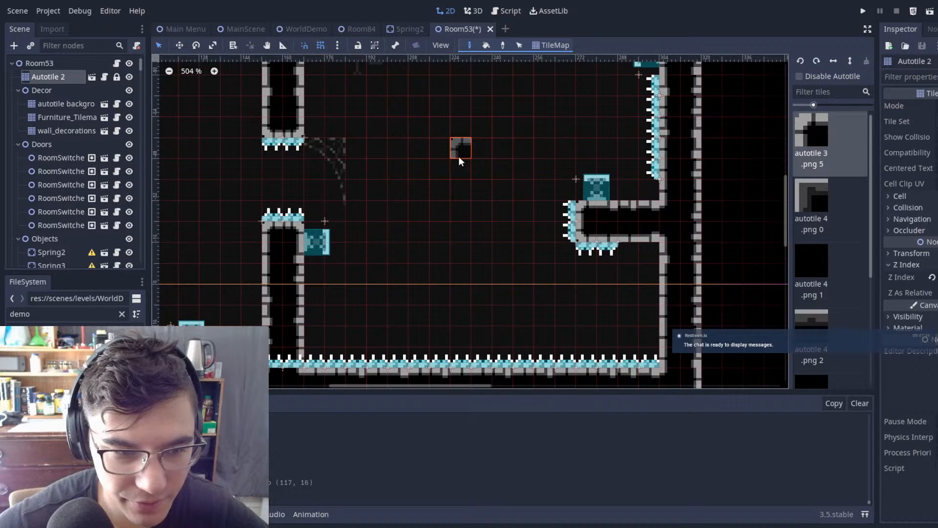
mouse_move(462, 174)
left_mouse_down()
mouse_move(465, 347)
mouse_move(473, 349)
left_mouse_up()
middle_click_drag(523, 159, 506, 320)
scroll(480, 172, "down", 1)
scroll(471, 171, "up", 1)
key("ctrl+z")
Step: Paint a second pair of two-tile-wide columns between the central column and right wall, one hanging from the ceiling and one rising from the floor
left_click_drag(442, 170, 430, 205, "ctrl+shift")
middle_click_drag(443, 227, 488, 131)
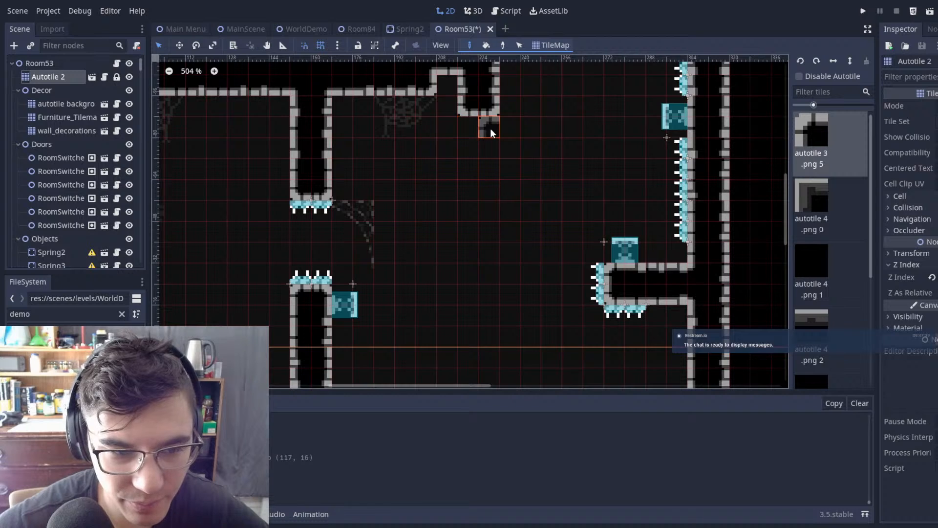
middle_click_drag(504, 245, 498, 185)
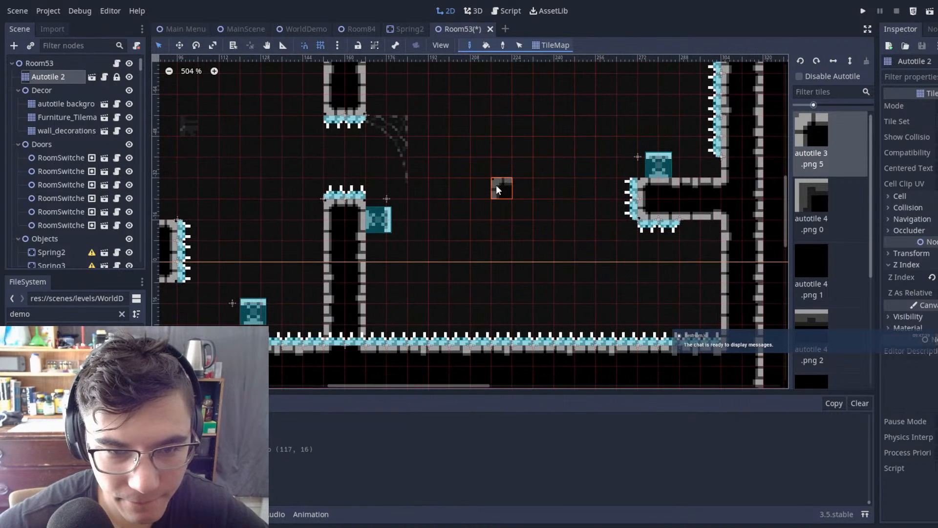
left_click_drag(500, 171, 519, 331)
middle_click_drag(565, 119, 528, 212)
scroll(558, 208, "up", 1)
scroll(238, 271, "down", 2)
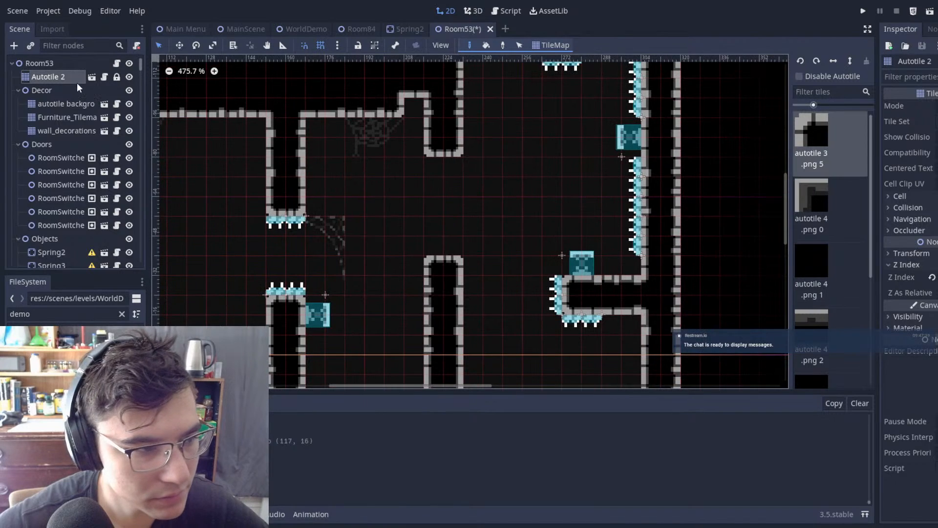
Step: Duplicate the spring on the central column's right side and move the copy to (240, -40), beside the top of the new lower column
left_click(64, 68)
middle_click_drag(337, 299, 344, 224)
scroll(342, 225, "up", 1)
left_click(317, 237)
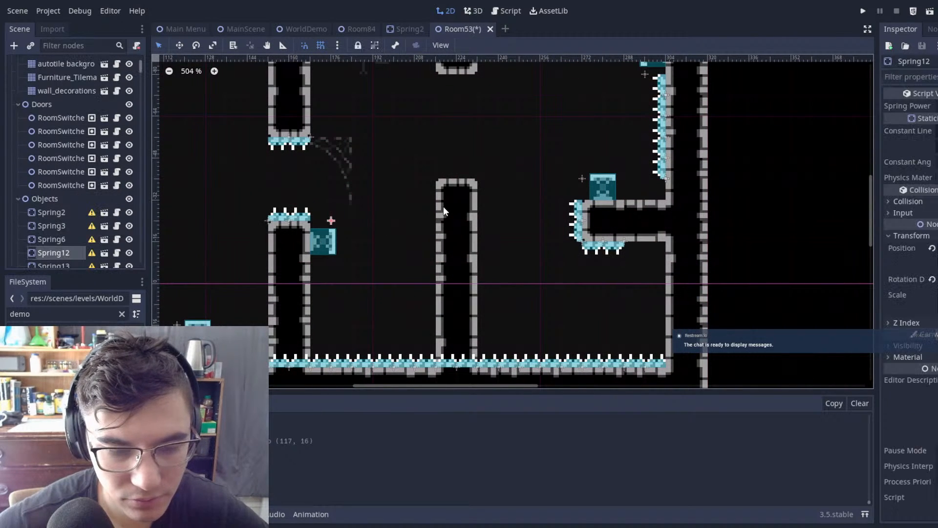
key("ctrl+d")
key("w")
left_click_drag(490, 250, 649, 197)
scroll(484, 155, "up", 17)
left_click_drag(543, 147, 559, 168)
scroll(593, 171, "down", 5)
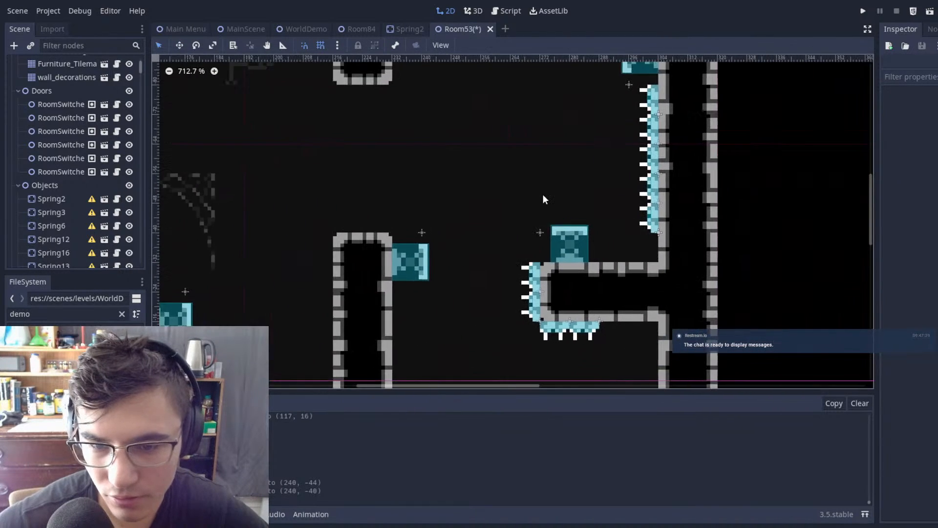
Step: Delete Spring2 from the top of the ledge on the right wall
scroll(544, 194, "up", 3)
key("q")
left_click(588, 241)
scroll(588, 241, "down", 1)
key("Delete")
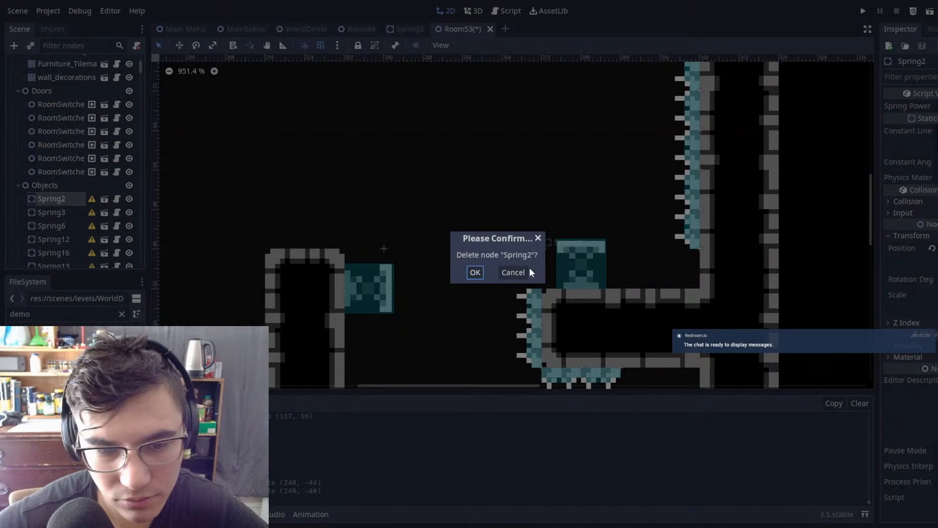
key("Return")
Step: Erase all wall tiles of the ledge sticking out from the right wall, then leave tile editing by selecting the Room53 root node
scroll(547, 236, "down", 10)
scroll(61, 85, "up", 3)
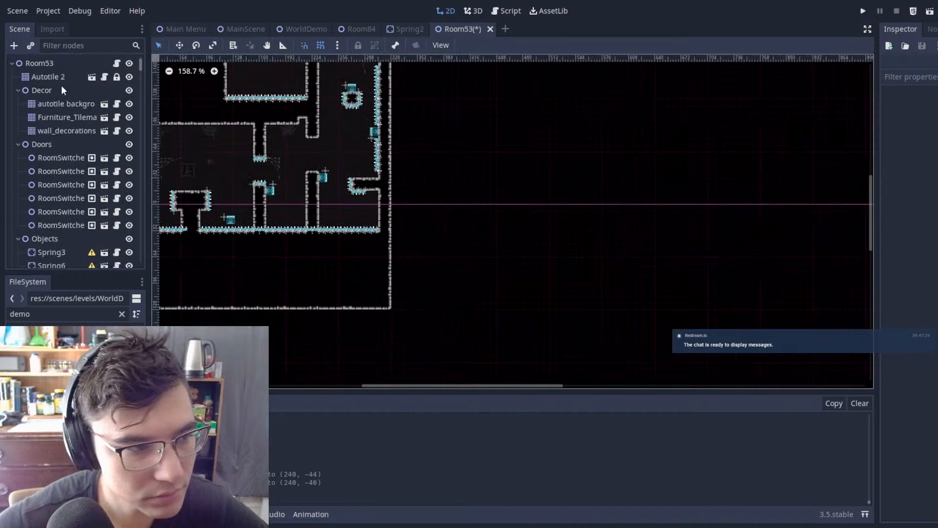
left_click(59, 77)
scroll(365, 198, "up", 6)
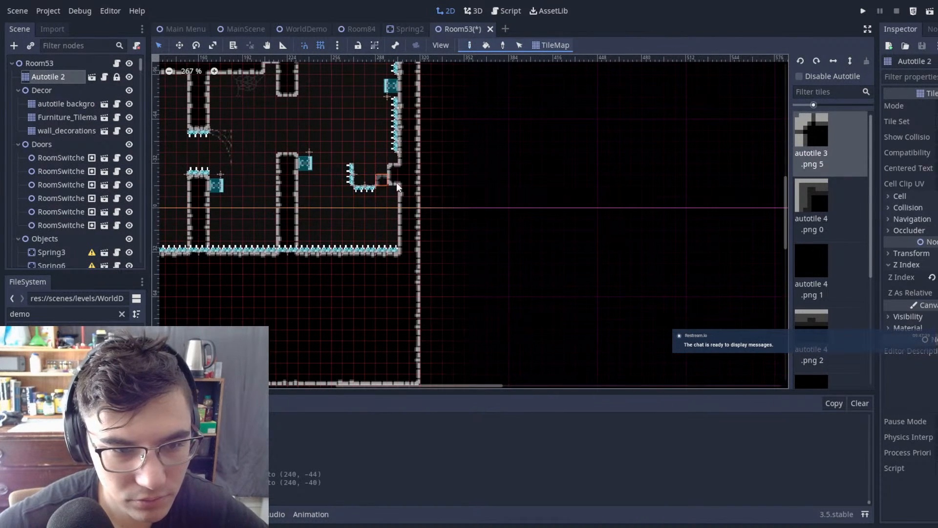
right_click_drag(393, 180, 394, 168)
left_click(42, 63)
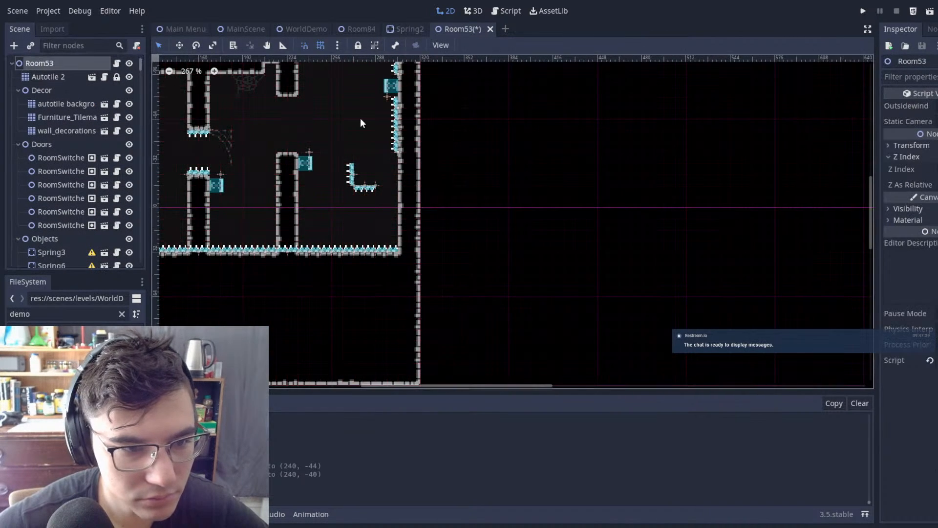
Step: Delete the four floating spikes left behind by the erased ledge near the right wall
middle_click_drag(338, 170, 416, 160)
scroll(416, 160, "up", 3)
left_click_drag(414, 129, 497, 226)
key("Delete")
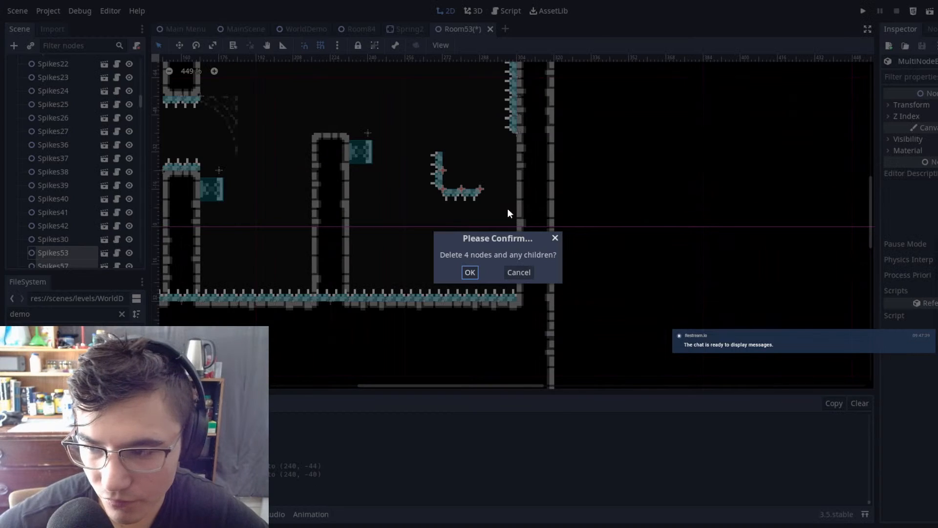
left_click(469, 272)
scroll(433, 158, "down", 3)
Step: Delete the two floor spikes sitting inside the base of the new lower column
scroll(565, 254, "up", 5)
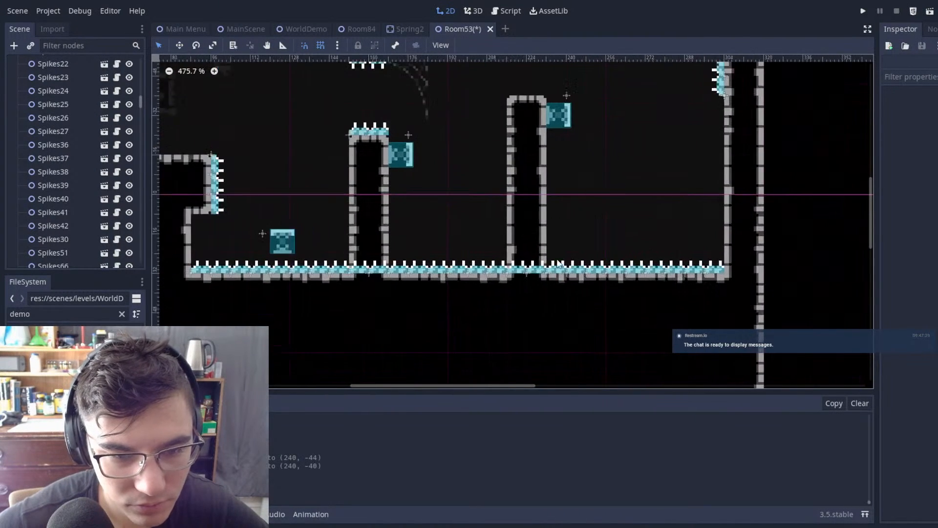
left_click_drag(536, 304, 538, 306)
key("Delete")
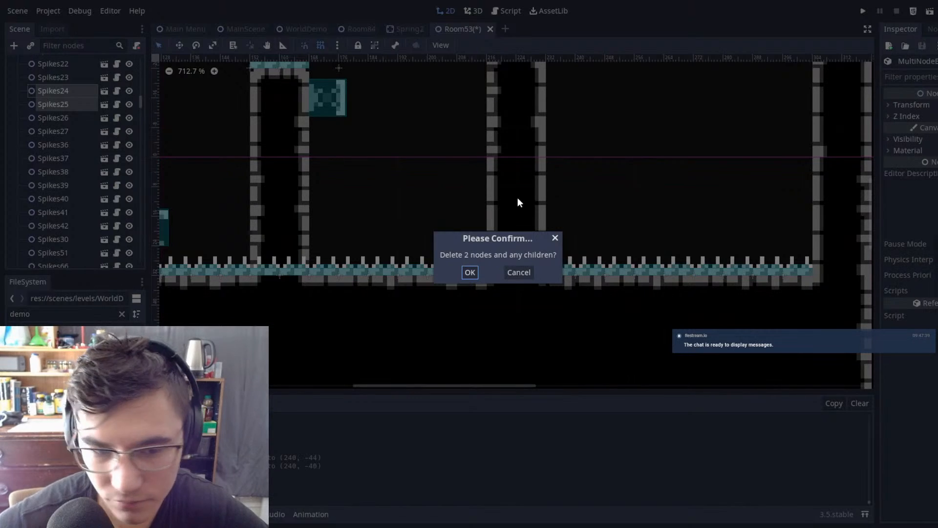
left_click(469, 272)
scroll(586, 202, "down", 7)
Step: Delete Spring3, the upward spring above the floor between the T-shaped platform and the central column
middle_click_drag(646, 203, 768, 203)
scroll(616, 206, "up", 7)
scroll(489, 211, "down", 1)
left_click(415, 219)
scroll(577, 142, "down", 7)
middle_click_drag(577, 142, 682, 181)
key("Delete")
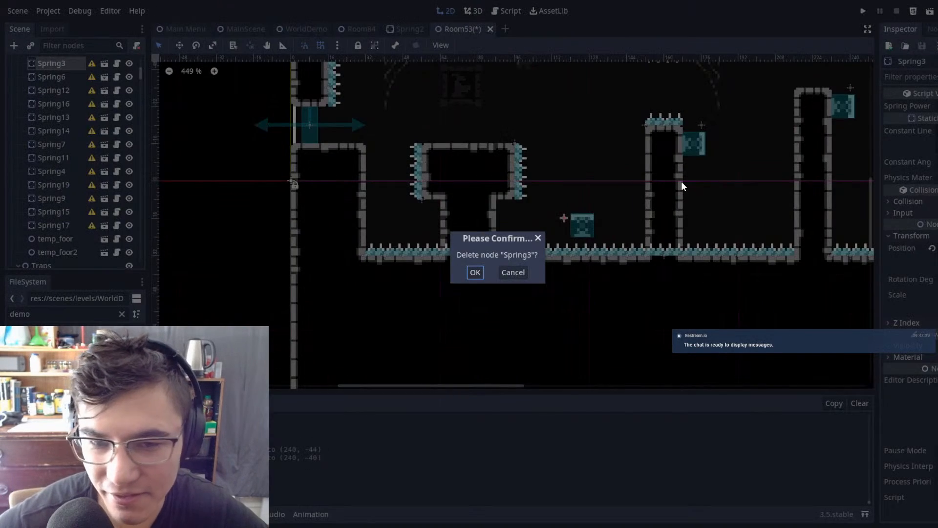
left_click(479, 274)
Step: Delete Spikes5 from the floor beneath the T-shaped platform's stem
scroll(641, 147, "up", 1)
scroll(388, 274, "up", 1)
left_click(377, 285)
key("Delete")
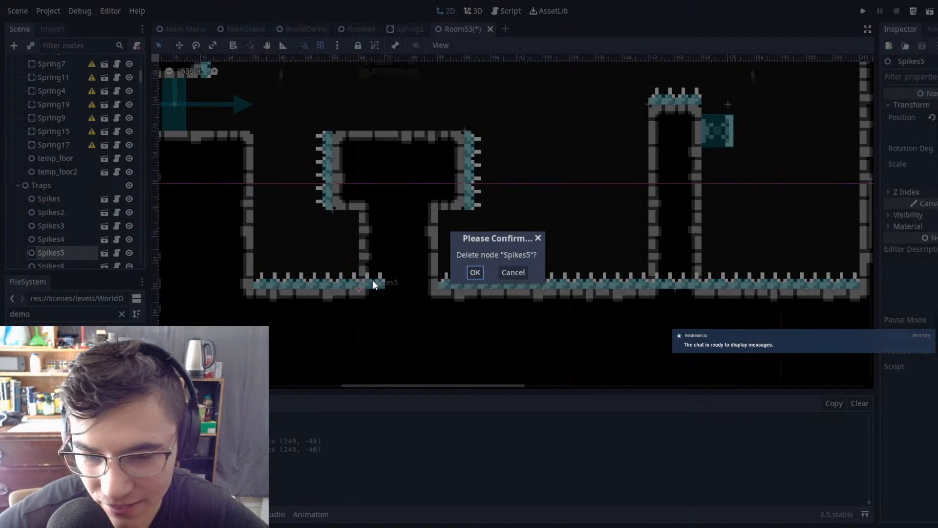
left_click(480, 275)
Step: Duplicate the spikes at the central columns' gap and move the copies to the new columns, seating them on the lower column's top
scroll(671, 257, "down", 7)
middle_click_drag(671, 257, 502, 293)
middle_click_drag(572, 180, 470, 232)
scroll(525, 146, "up", 4)
scroll(525, 149, "up", 1)
left_click_drag(283, 136, 359, 292)
key("ctrl+d")
key("w")
left_click_drag(429, 210, 630, 166)
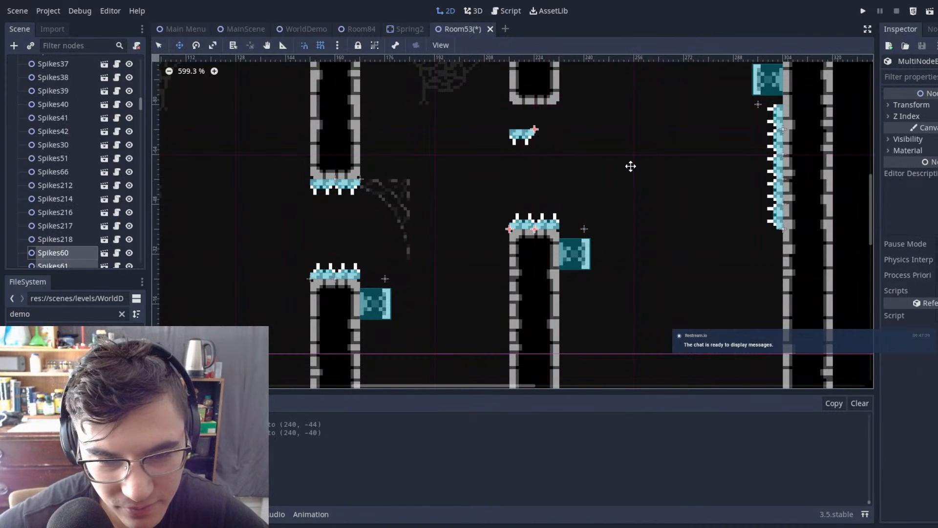
left_click(570, 155)
Step: Attach hanging spikes to the new upper column's tip at (224, -80) and (232, -80), and save the scene
left_click_drag(464, 116, 586, 178)
left_click(613, 184)
left_click_drag(457, 91, 605, 171)
scroll(595, 133, "up", 10)
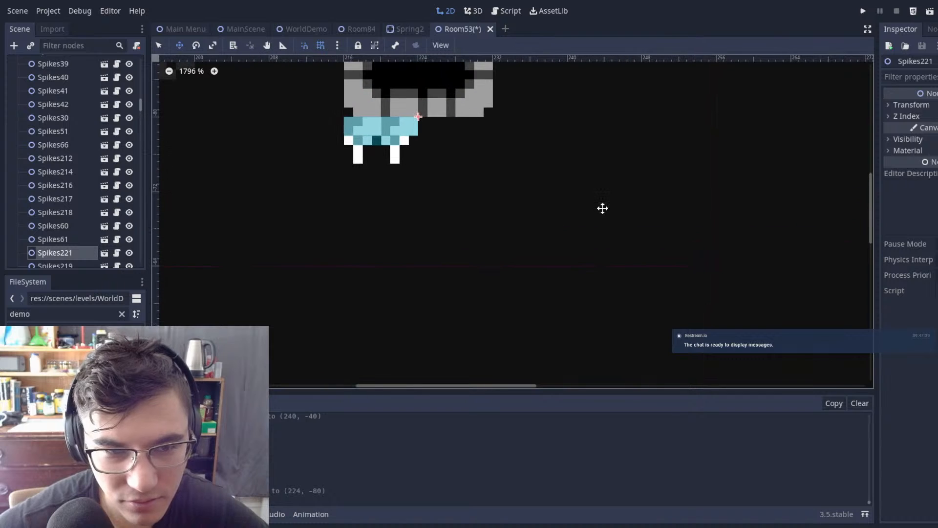
left_click_drag(473, 178, 546, 171)
key("q")
left_click(589, 164)
scroll(591, 164, "down", 20)
key("ctrl+s")
middle_click_drag(595, 166, 496, 192)
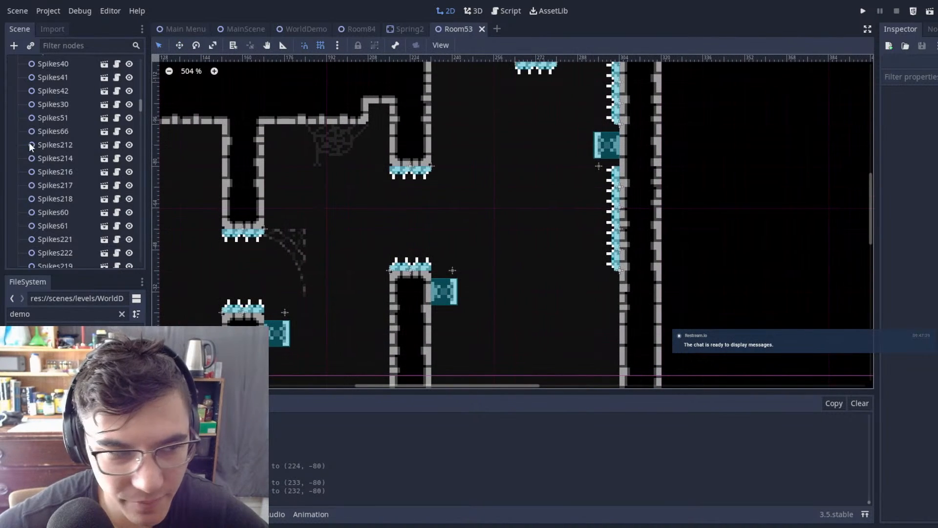
Step: Select the Autotile 2 tile map and save Room53 again
scroll(39, 136, "up", 10)
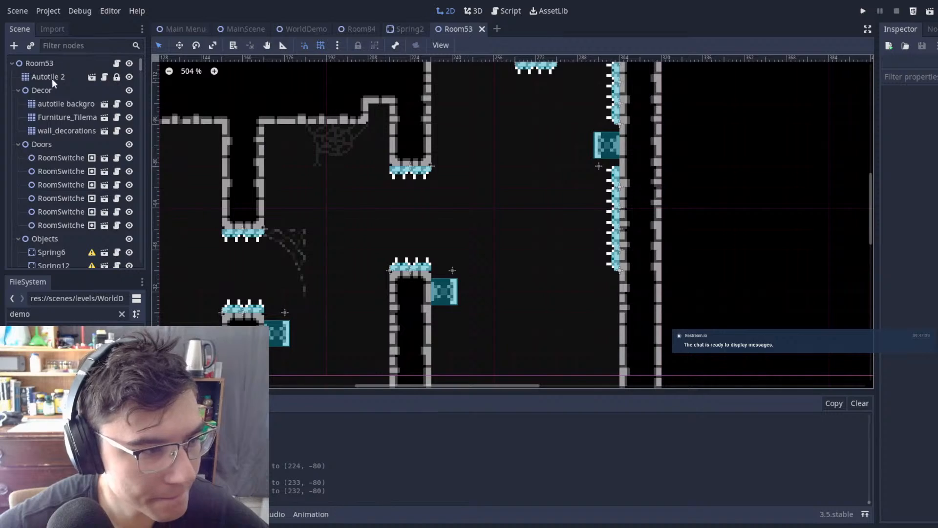
left_click(51, 78)
scroll(518, 189, "down", 3)
middle_click_drag(617, 224, 684, 157)
key("ctrl+s")
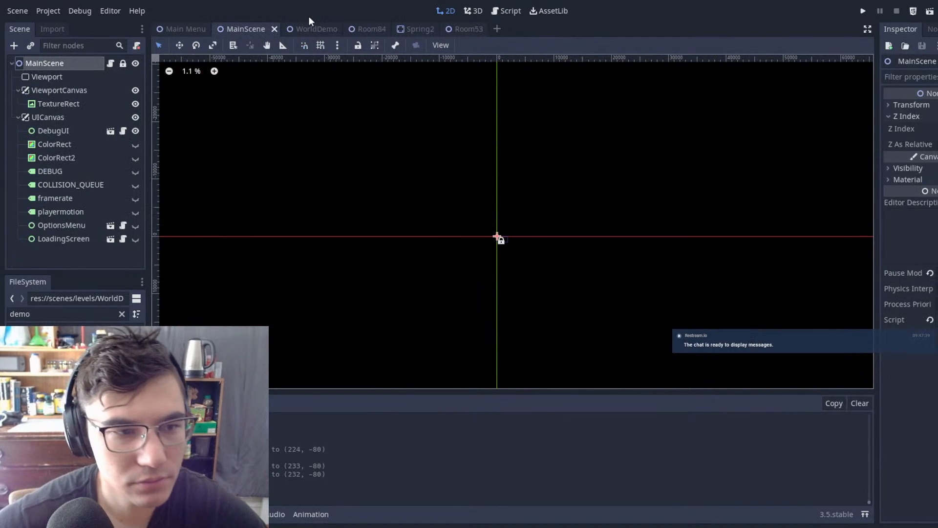
Step: In the WorldDemo scene, move the Player node to (1864, -793), inside Room53's entrance
left_click(304, 28)
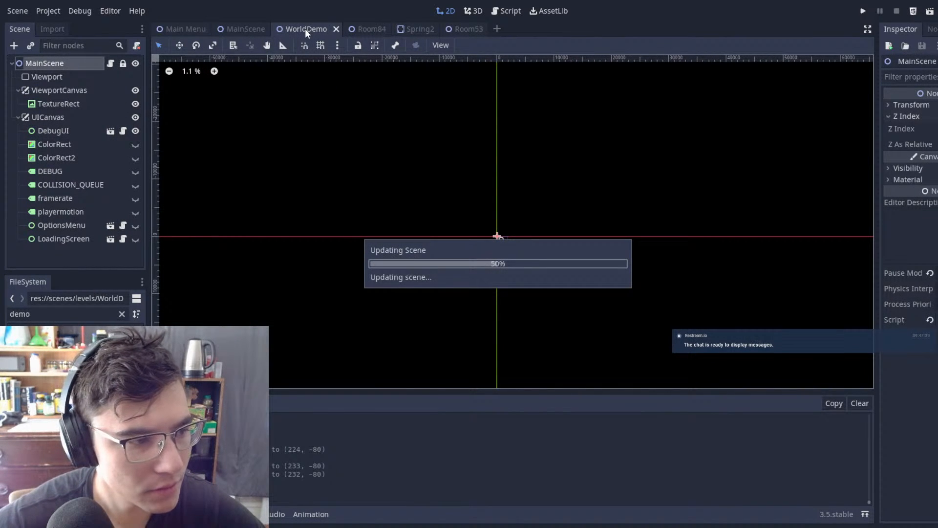
scroll(123, 190, "down", 10)
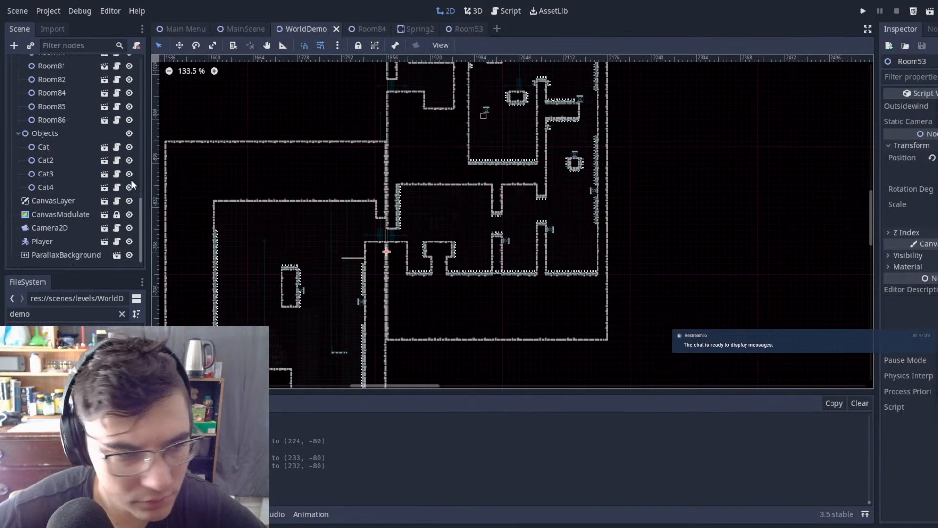
left_click(65, 239)
key("w")
left_click_drag(433, 278, 416, 166)
left_click_drag(408, 247, 348, 139)
left_click_drag(408, 253, 405, 199)
scroll(412, 170, "up", 20)
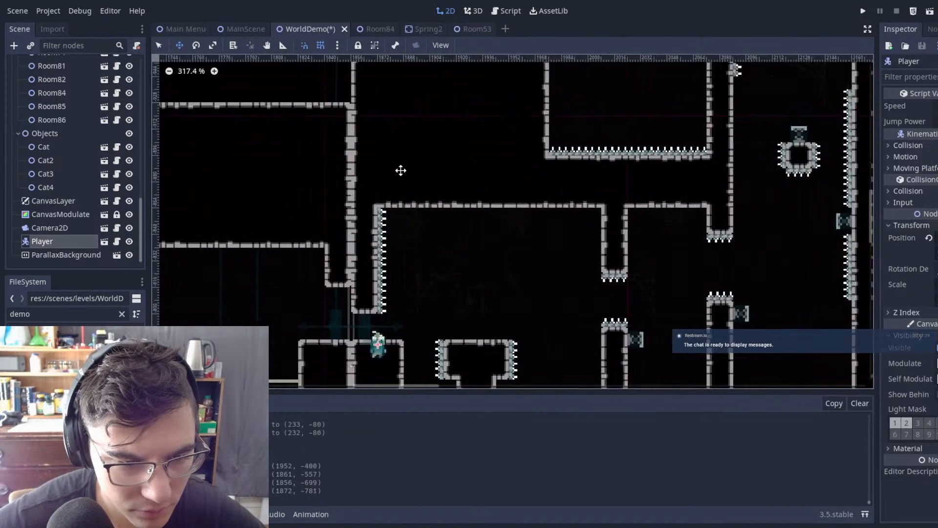
middle_click_drag(445, 351, 486, 64)
left_click_drag(447, 367, 409, 323)
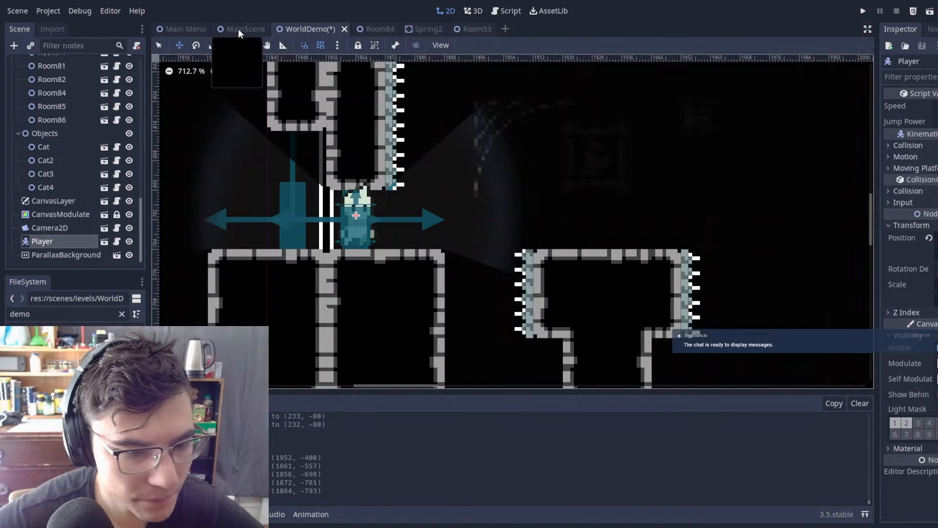
Step: Run the project and playtest Room53 from its entrance, jumping and dashing through the gaps between the columns
key("F5")
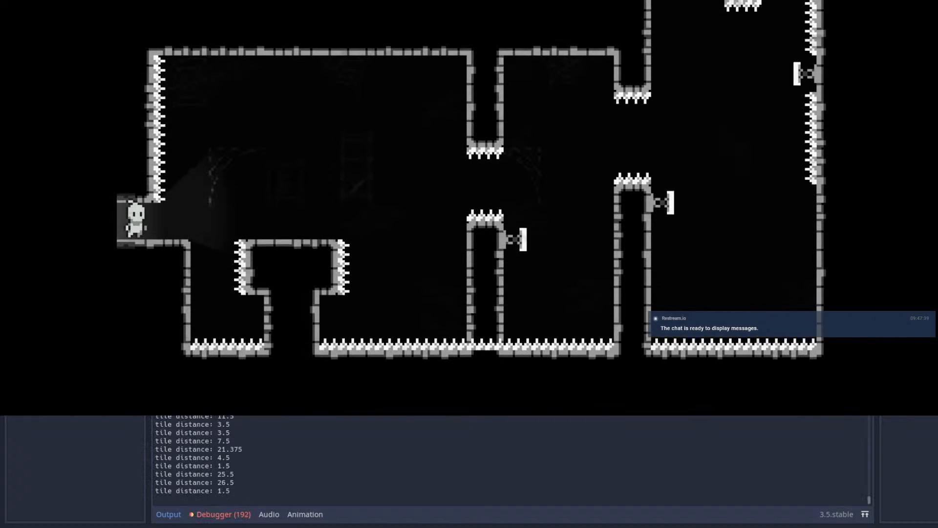
key("Right")
key("space")
key("Right")
key("space")
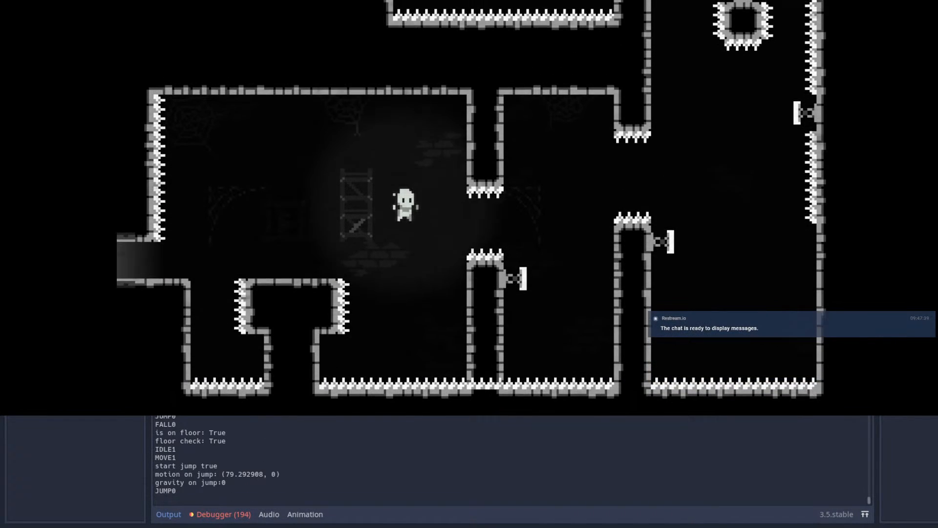
key("shift")
key("space")
key("Left")
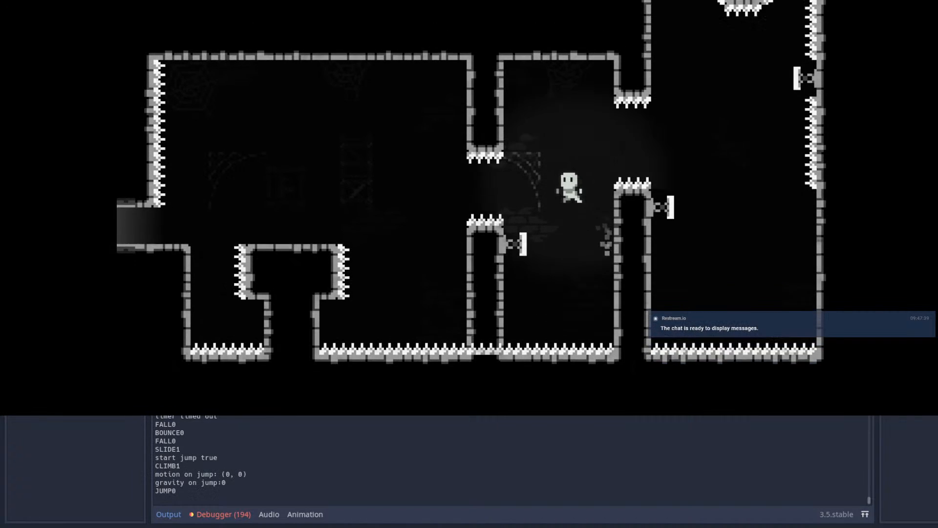
key("Right")
key("shift")
key("space")
Step: Restart the test run and try the column gaps again, bouncing off the central column's spring
key("Escape")
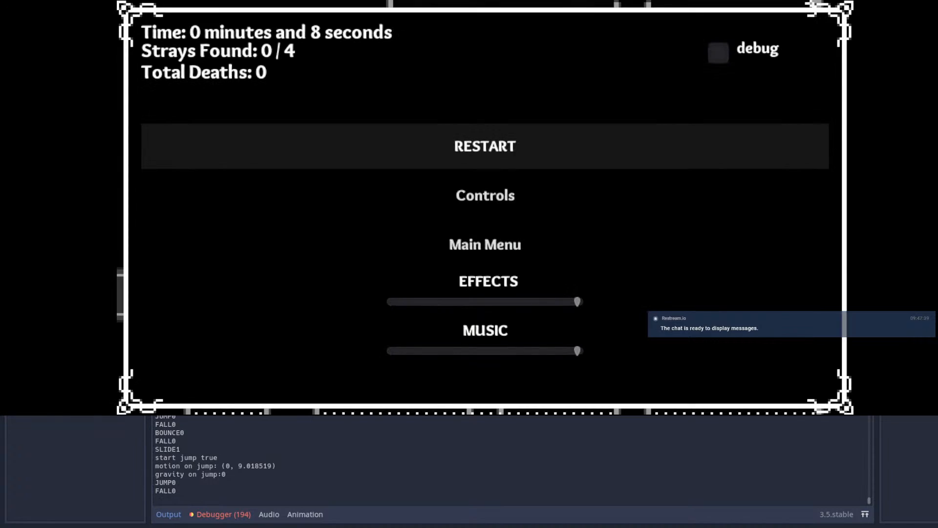
key("Return")
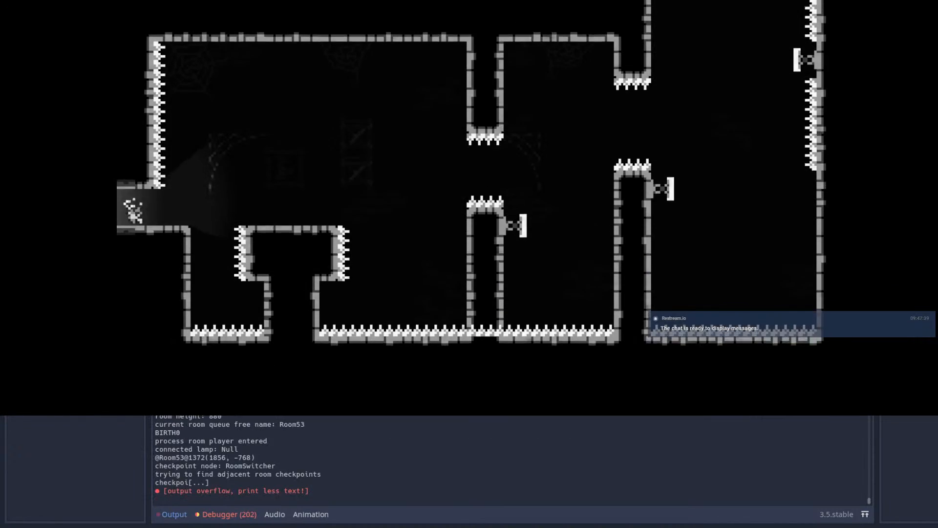
key("Right")
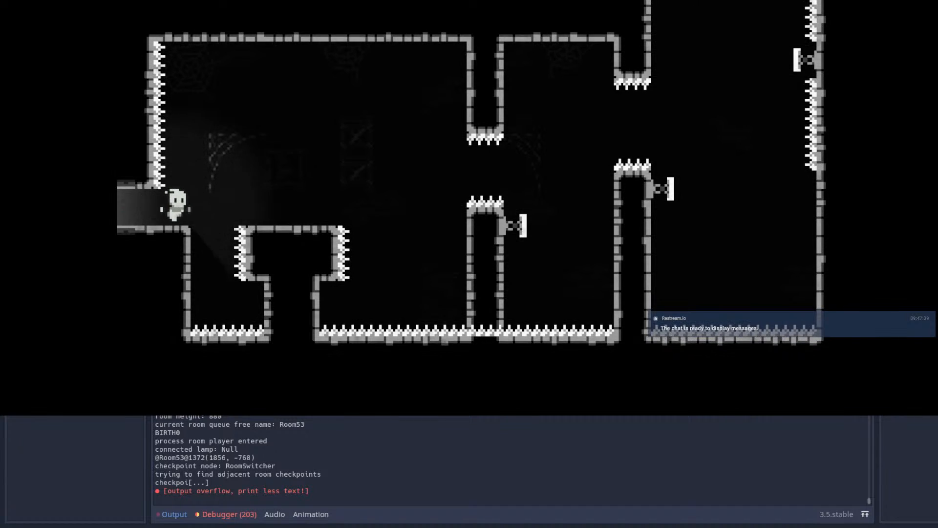
key("space")
key("shift")
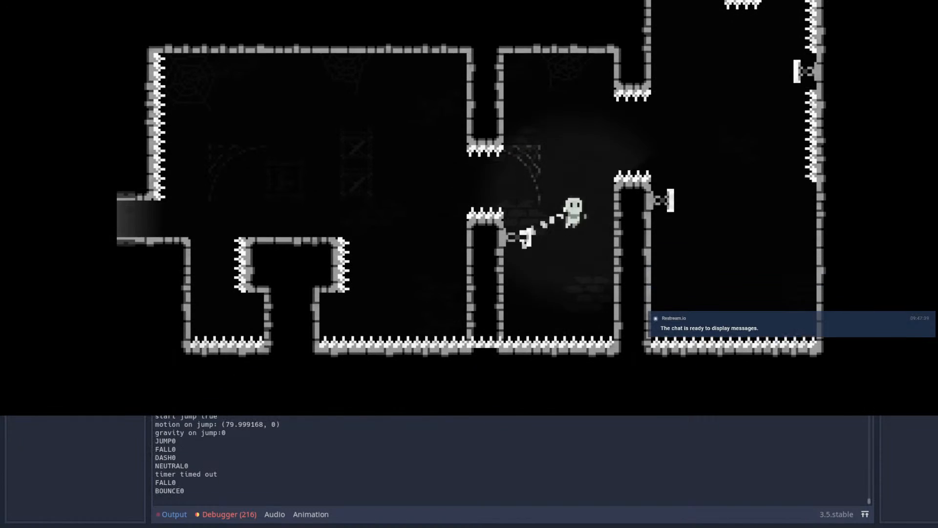
key("space")
key("space")
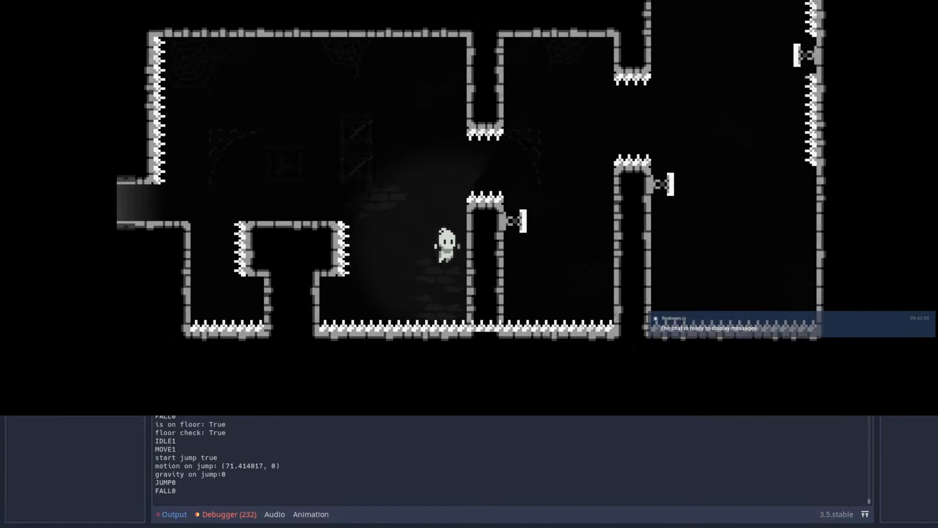
key("shift")
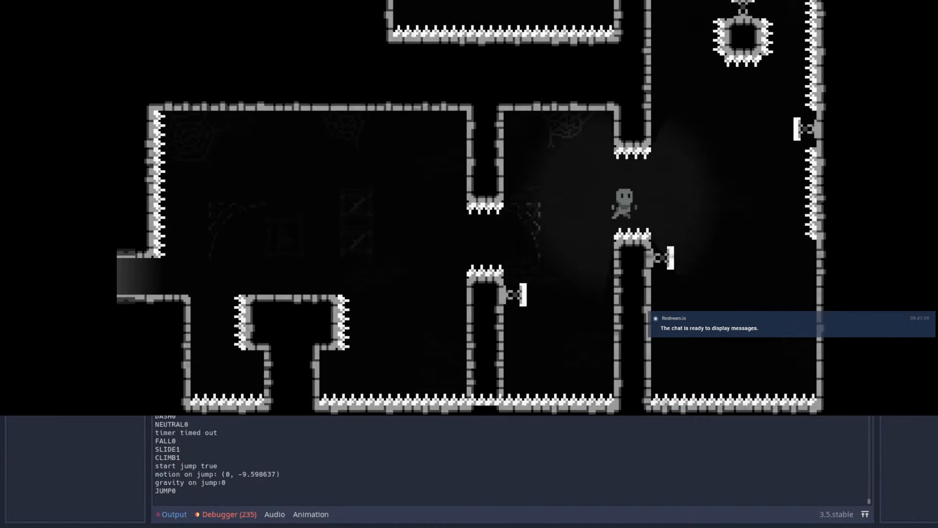
Step: Play more attempts over the T-shaped platform toward the columns and stop the running project
key("Right")
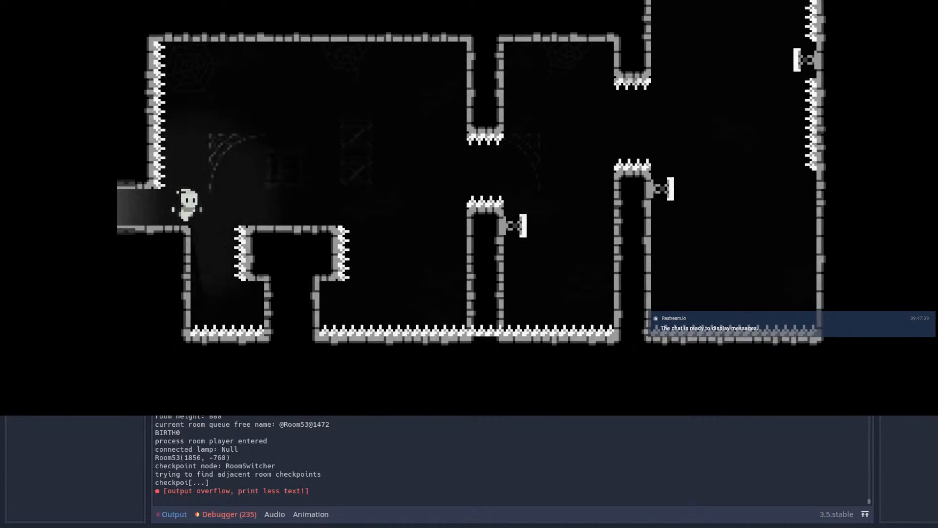
key("space")
key("space")
key("space")
key("space")
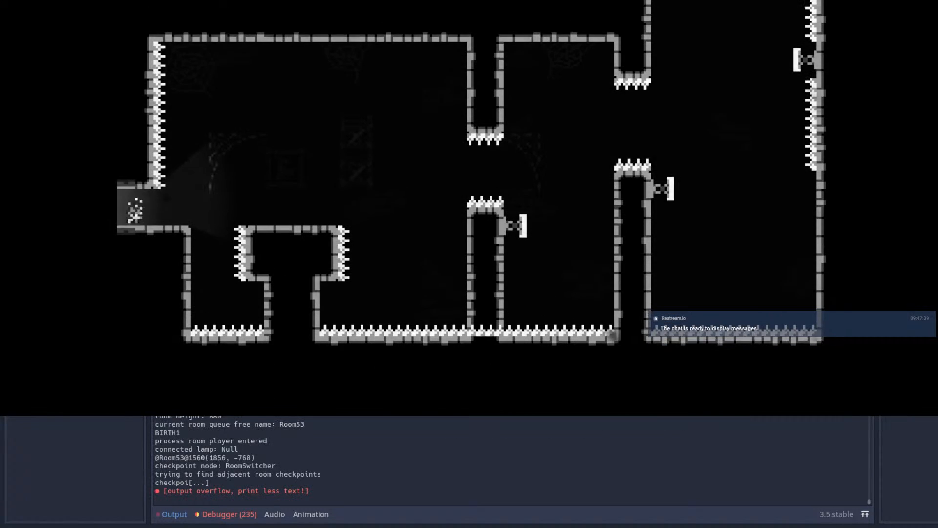
key("Right")
key("space")
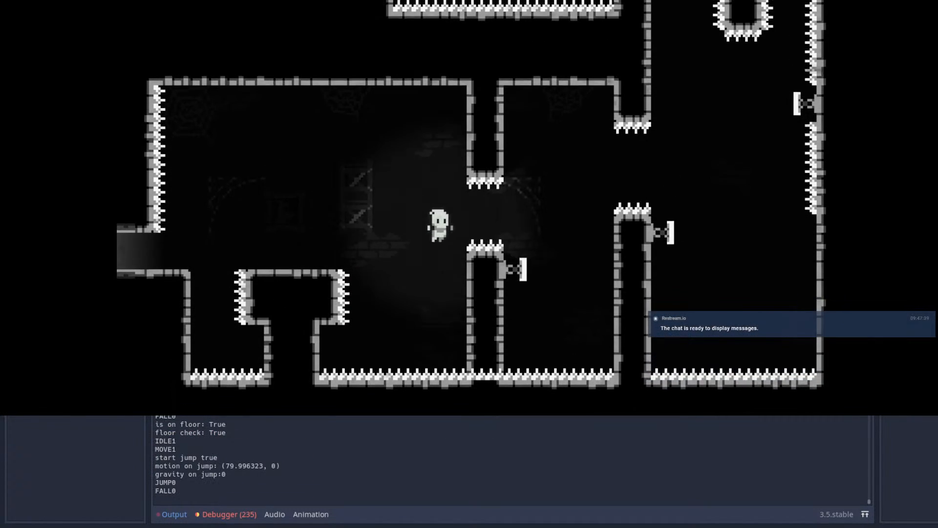
key("space")
key("space")
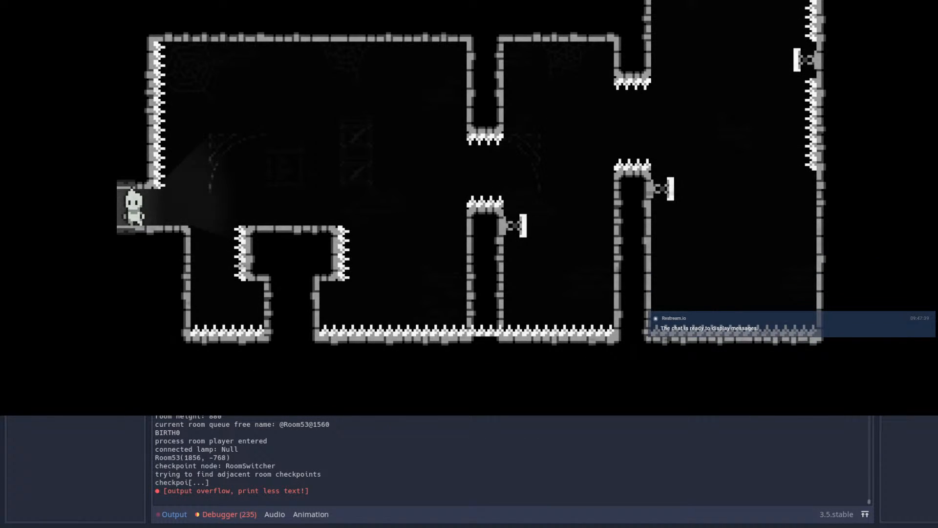
key("F8")
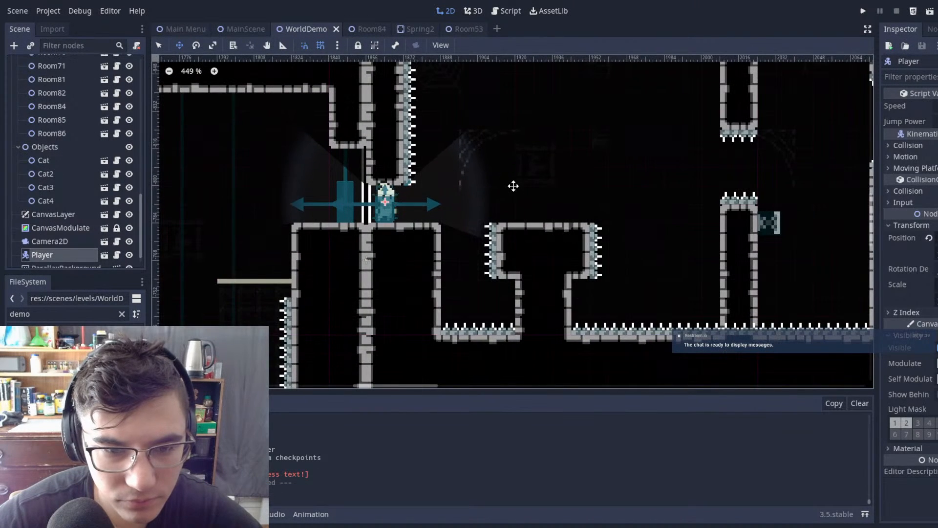
Step: Return to the Room53 scene and leave tile editing by selecting its root node
scroll(513, 185, "down", 1)
scroll(31, 130, "up", 10)
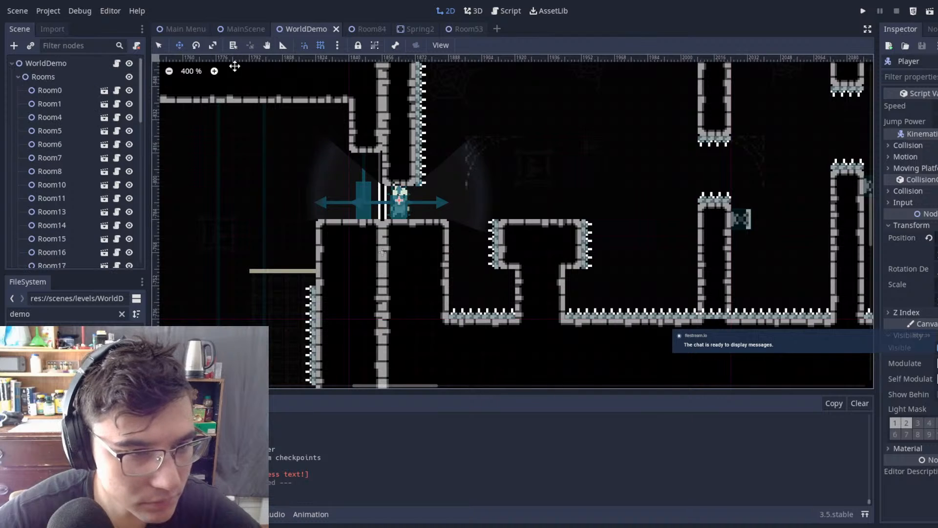
left_click(245, 29)
left_click(311, 31)
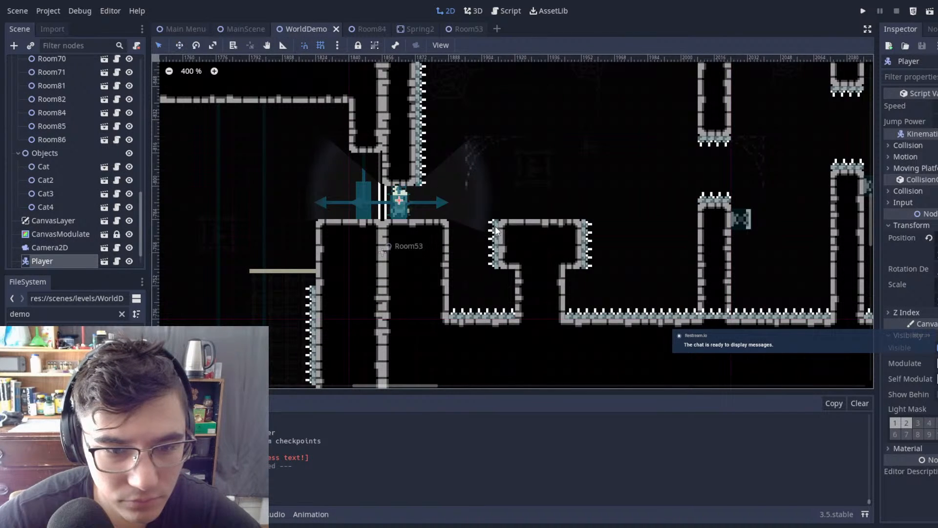
left_click(495, 231)
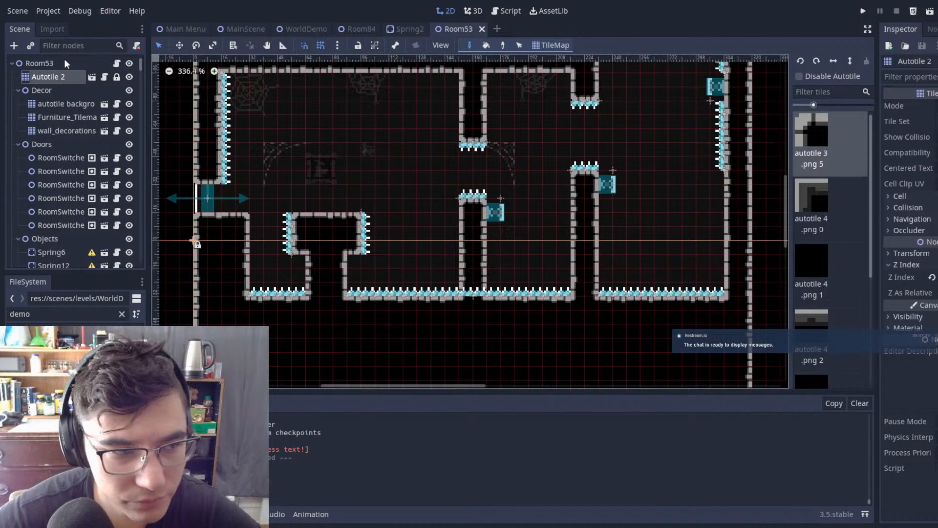
left_click(41, 63)
Step: Delete the eight spikes lining the wall above Room53's entrance
middle_click_drag(245, 78, 356, 100)
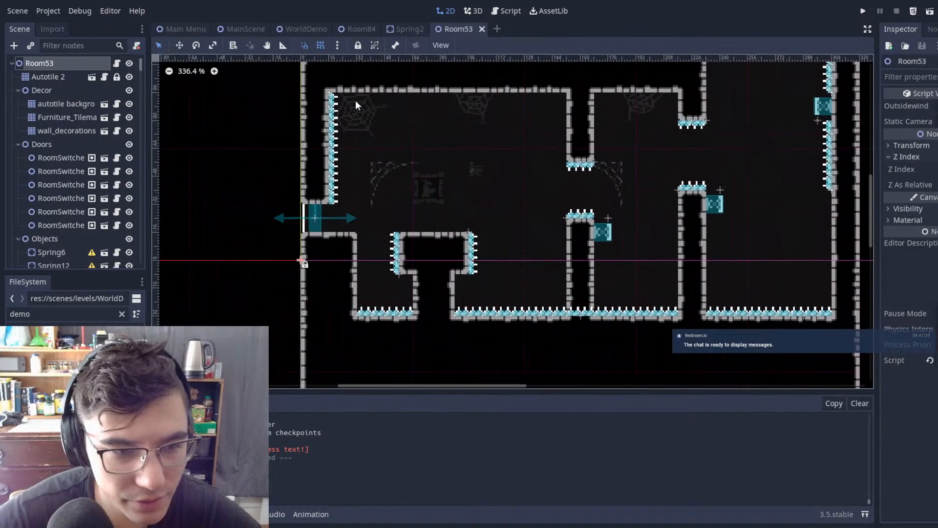
scroll(357, 99, "up", 1)
left_click_drag(386, 85, 352, 167)
left_click_drag(304, 196, 302, 200)
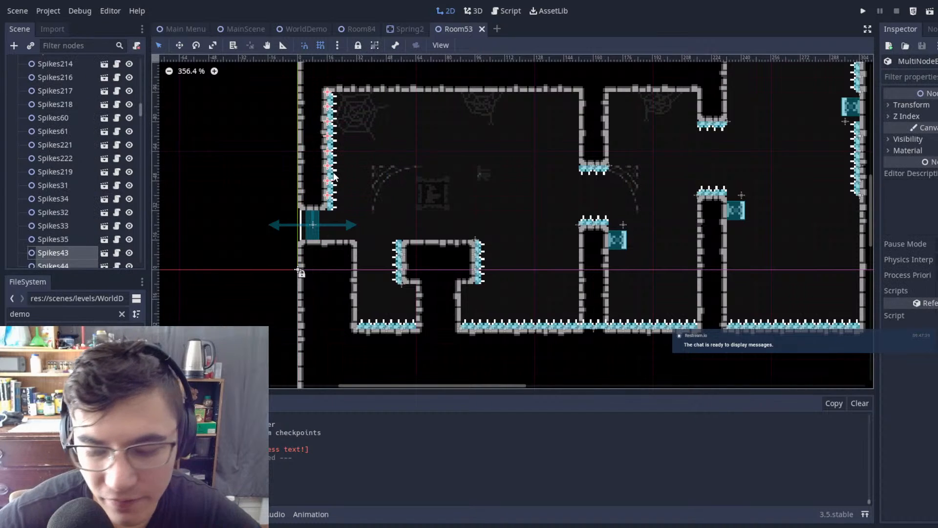
key("Delete")
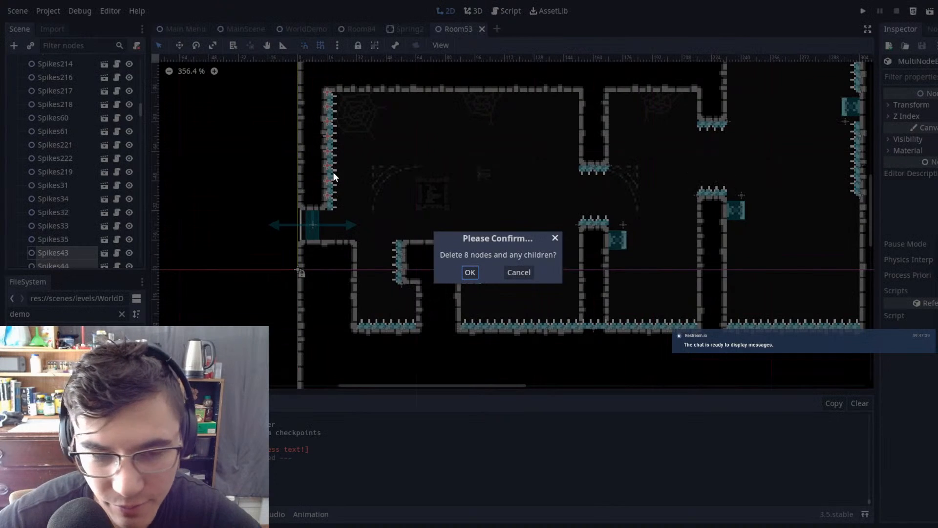
left_click(470, 273)
scroll(380, 164, "up", 9)
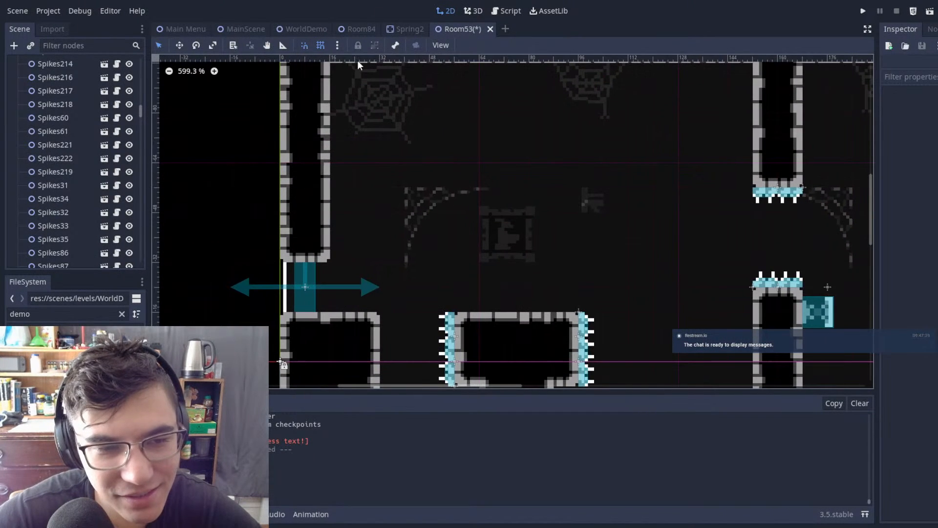
scroll(328, 182, "down", 4)
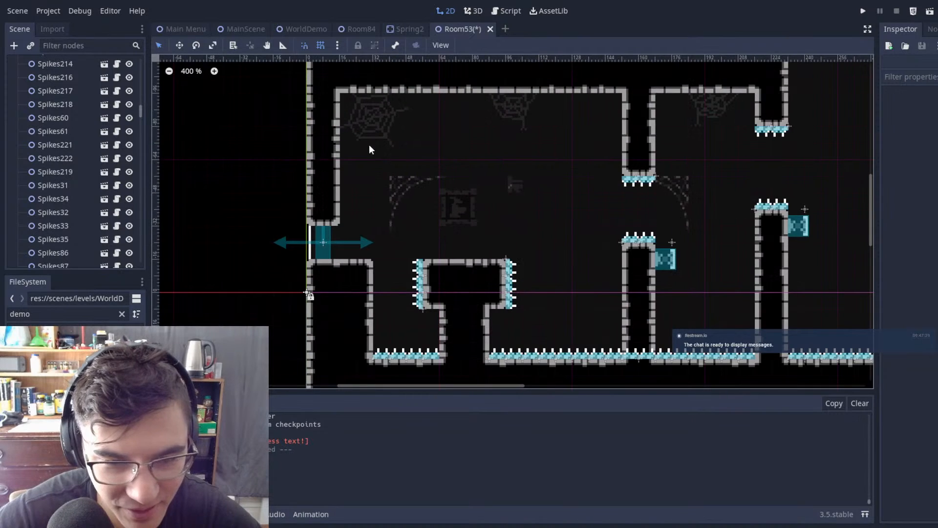
Step: Fill the spiked pit between the entrance ledge and the T-shaped platform with wall tiles on the Autotile 2 layer
scroll(25, 111, "up", 10)
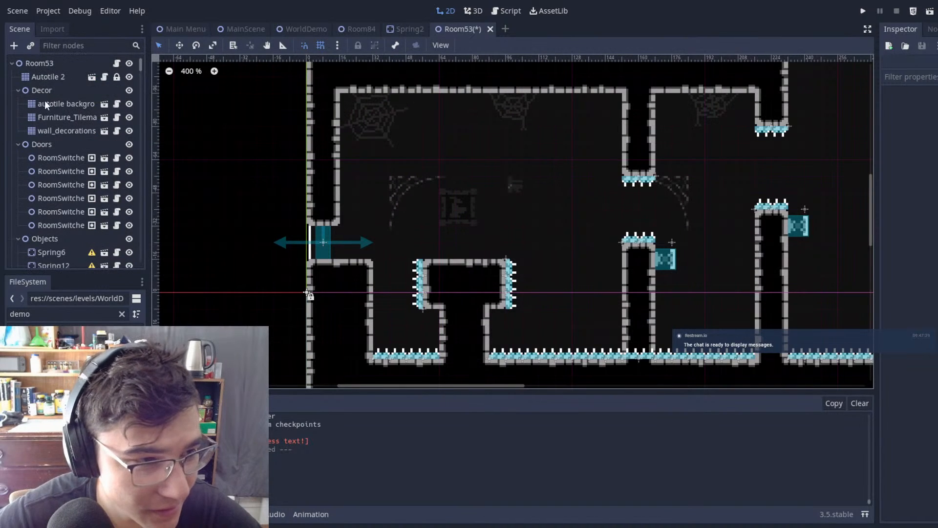
left_click(55, 77)
middle_click_drag(435, 264, 406, 146)
scroll(406, 146, "up", 4)
left_click_drag(408, 167, 345, 294, "ctrl+shift")
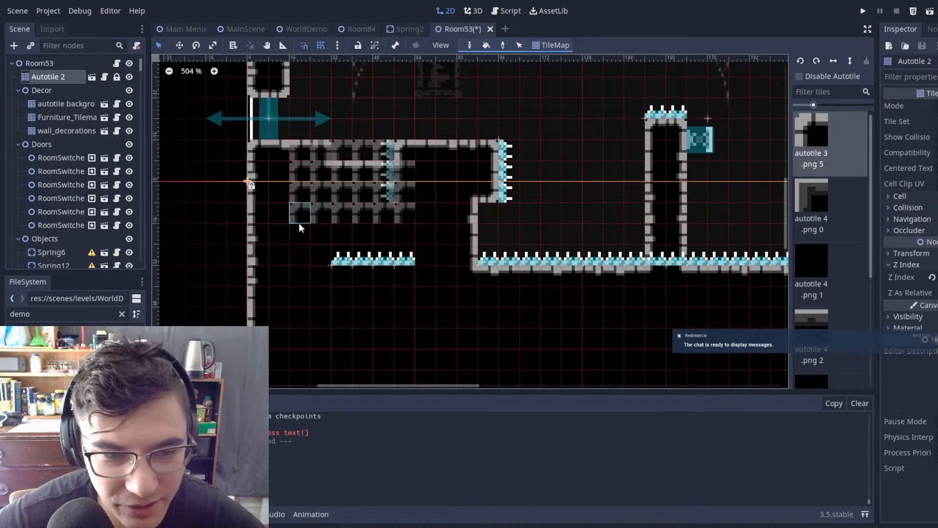
key("ctrl+z")
Step: Delete the seven spikes buried in the newly filled wall beside the entrance
left_click(41, 63)
left_click_drag(437, 114, 304, 333)
key("Delete")
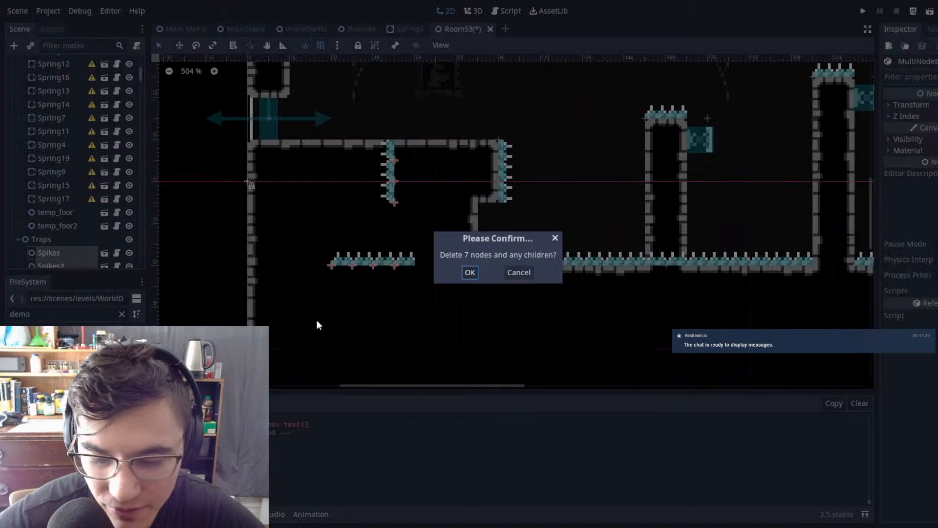
left_click(470, 272)
Step: Erase the rest of the former T-shaped platform on Autotile 2, shortening the entrance ledge and levelling the exposed floor
scroll(472, 157, "right", 3)
scroll(489, 184, "up", 1)
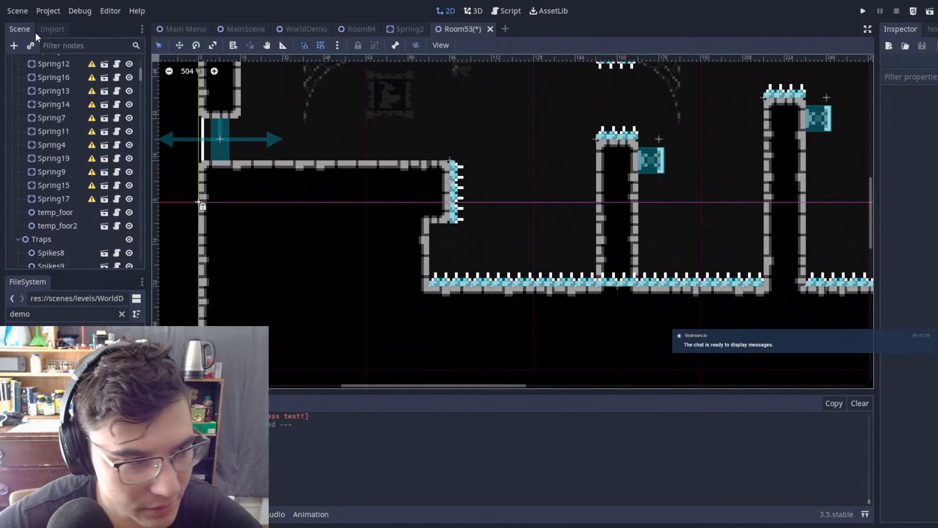
scroll(55, 151, "up", 5)
left_click(53, 77)
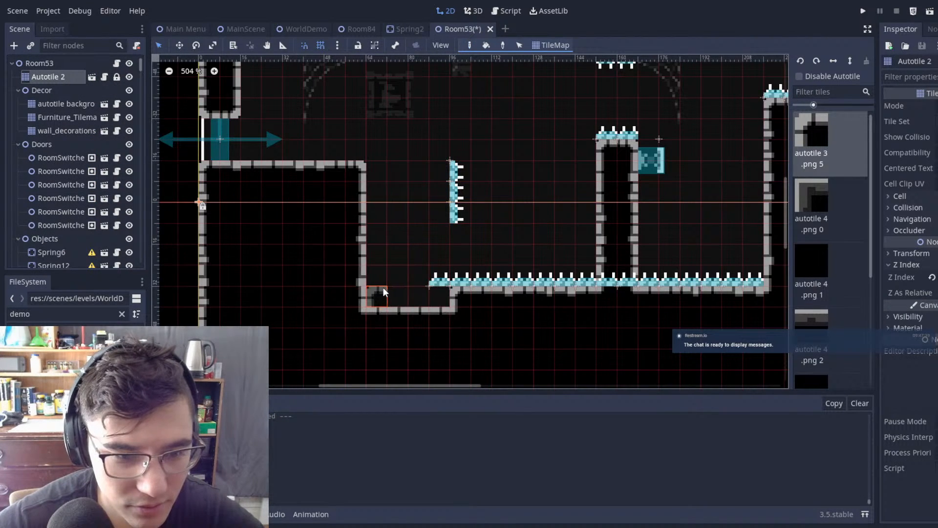
middle_click_drag(465, 107, 419, 157)
scroll(494, 172, "down", 7)
scroll(470, 154, "up", 6)
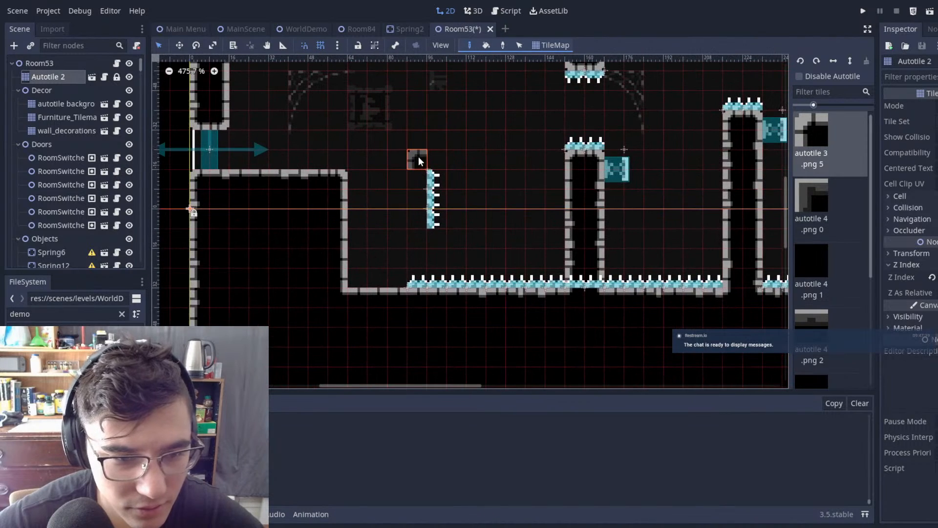
Step: Delete the three spikes left floating where the T-shaped platform's side was
left_click(256, 119)
left_click_drag(386, 133, 497, 256)
key("Delete")
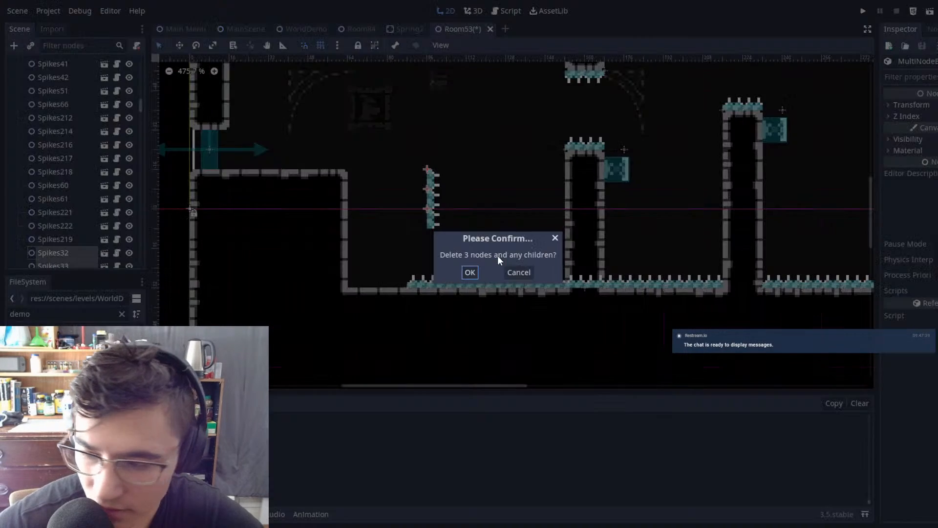
left_click(469, 273)
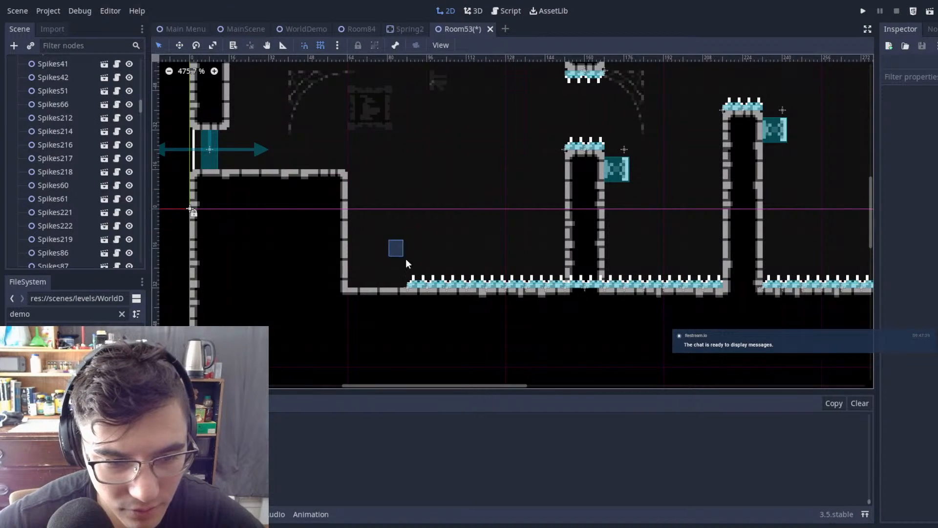
Step: Duplicate floor spikes and move the copies over the bare floor next to the entrance ledge
left_click_drag(456, 309, 457, 309)
key("ctrl+d")
key("w")
left_click_drag(518, 255, 451, 252)
key("q")
left_click(456, 260)
Step: Paint a new pair of upper and lower wall columns on Autotile 2, between the entrance ledge and the central column
scroll(585, 198, "down", 7)
middle_click_drag(586, 198, 518, 227)
scroll(519, 227, "up", 4)
scroll(518, 227, "down", 2)
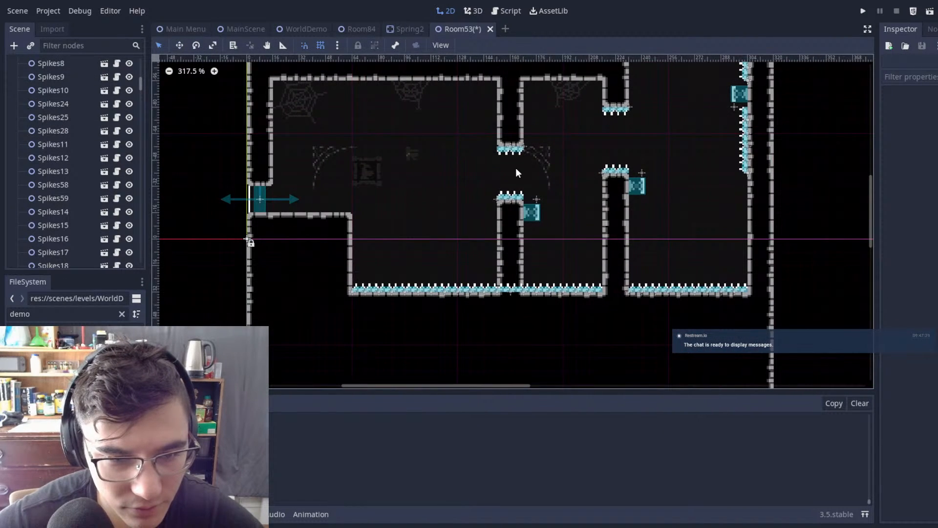
scroll(517, 167, "up", 1)
scroll(46, 83, "up", 10)
left_click(51, 69)
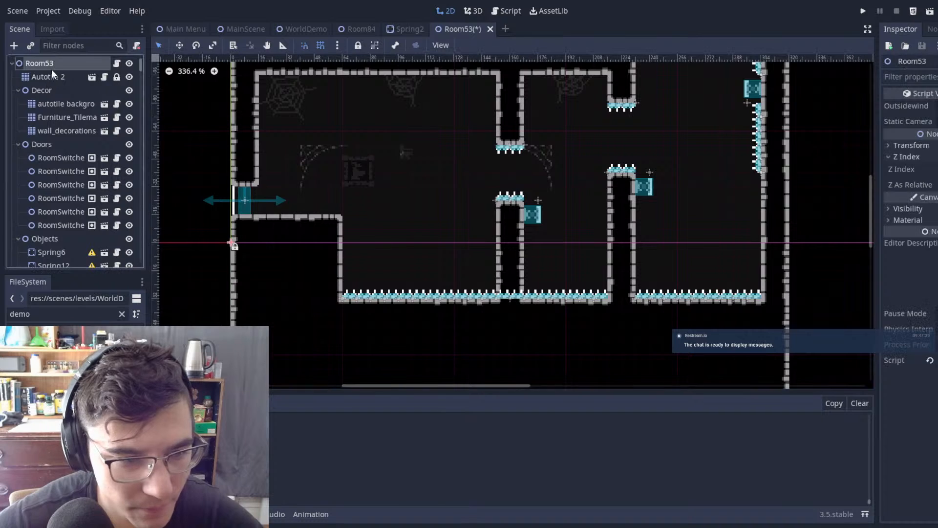
left_click(51, 74)
scroll(488, 196, "up", 5)
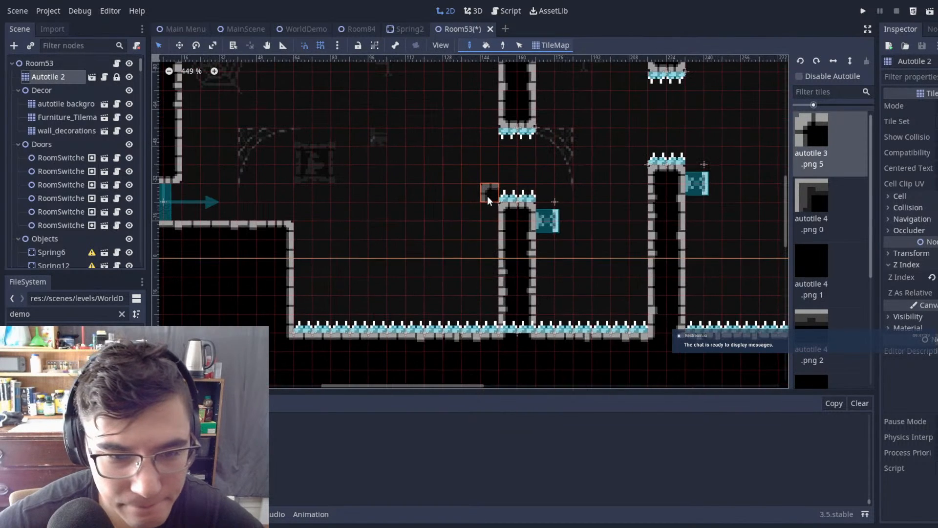
left_click_drag(438, 207, 453, 299)
scroll(470, 169, "up", 3)
mouse_move(430, 106)
left_mouse_down()
mouse_move(445, 175)
mouse_move(547, 275)
left_mouse_up()
Step: Move the central column's gap spikes and its spring onto the newly painted column
left_click(41, 64)
left_click_drag(549, 205, 484, 211)
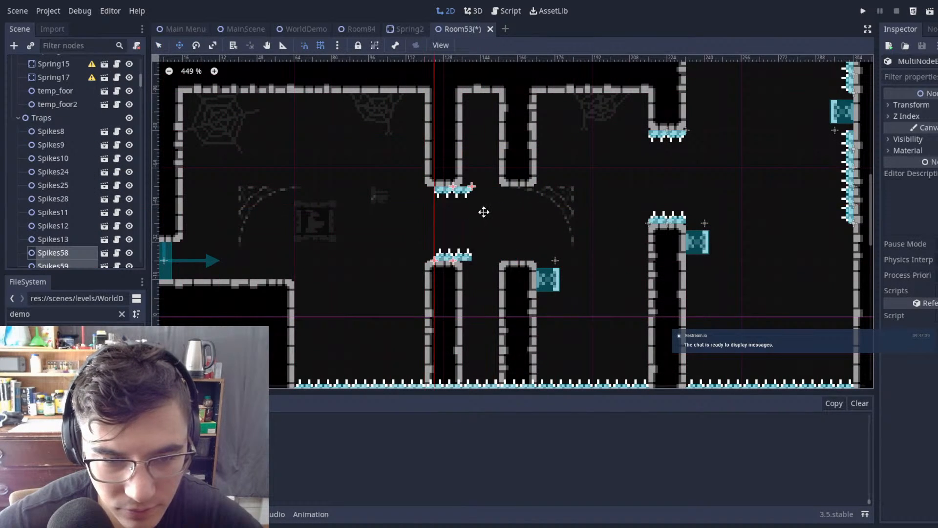
left_click_drag(575, 259, 518, 263)
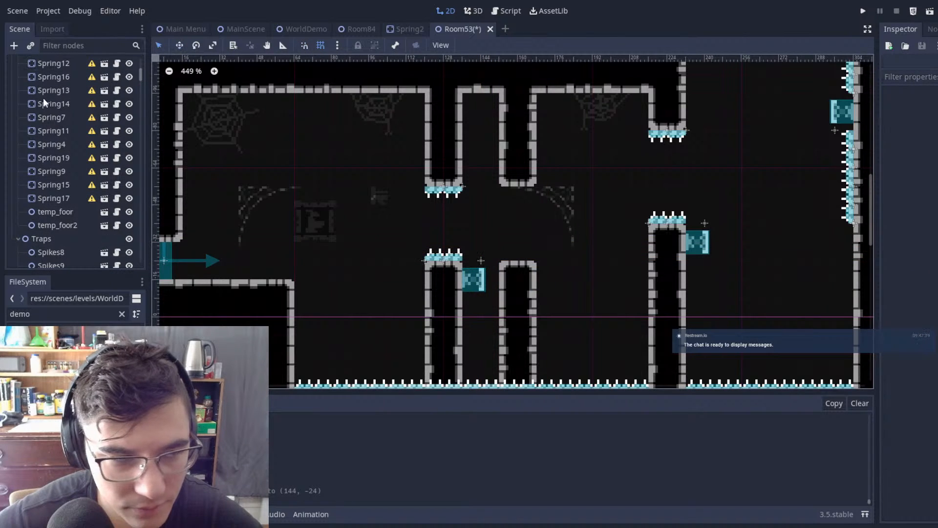
Step: Erase the old upper and lower central columns on Autotile 2 and save the Room53 scene
scroll(68, 85, "up", 5)
left_click(54, 77)
scroll(538, 186, "down", 2)
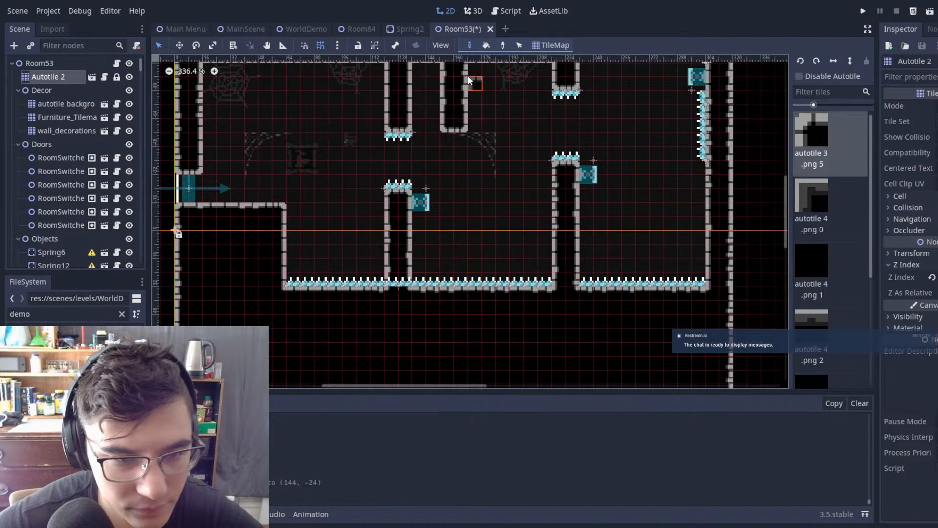
scroll(547, 154, "down", 2)
key("ctrl+s")
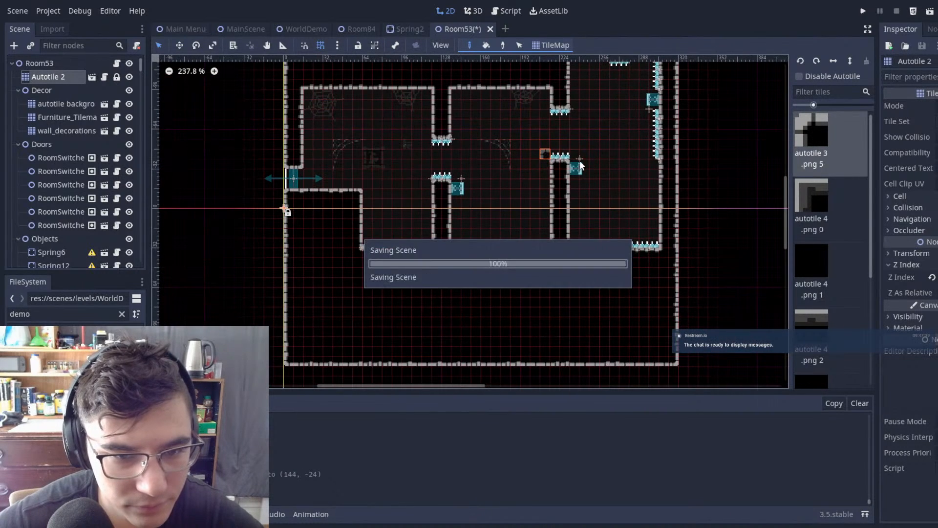
Step: Run the project from MainScene and test the repositioned column by dashing through its gap and bouncing off the spring
left_click(245, 30)
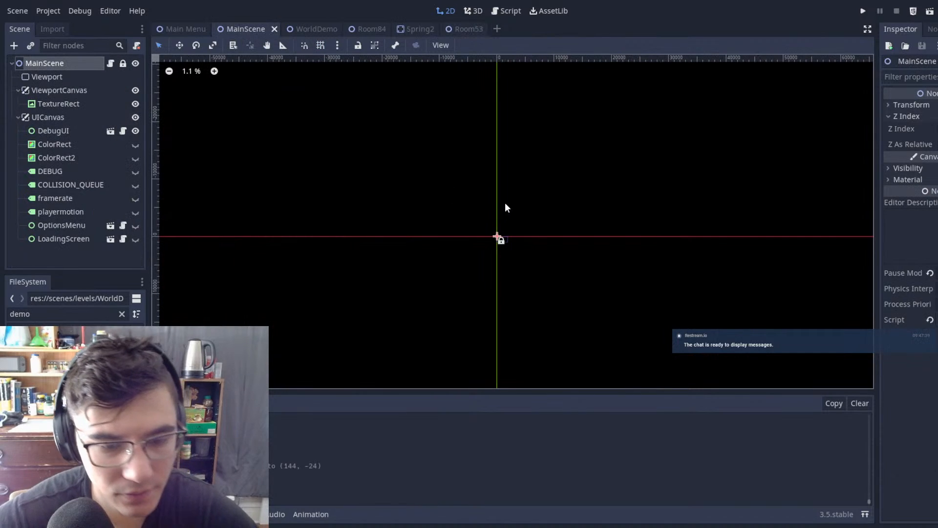
key("F5")
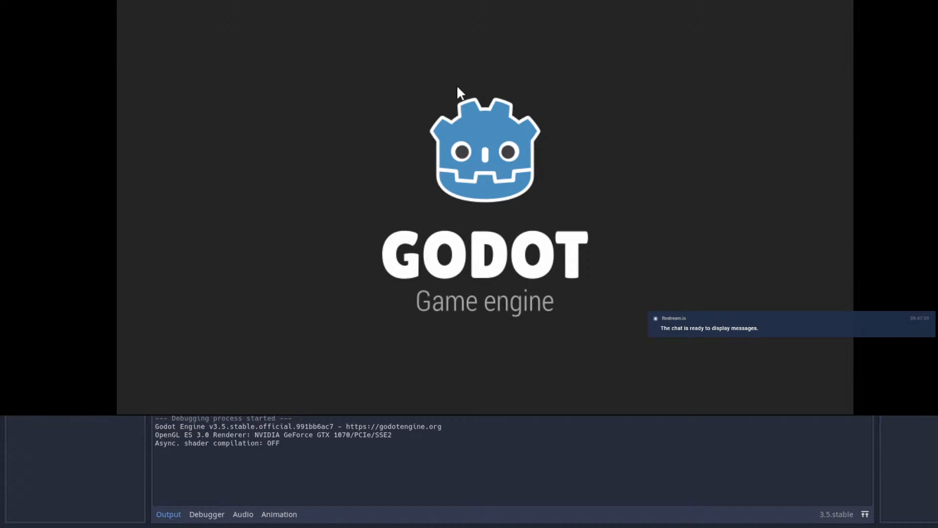
key("Right")
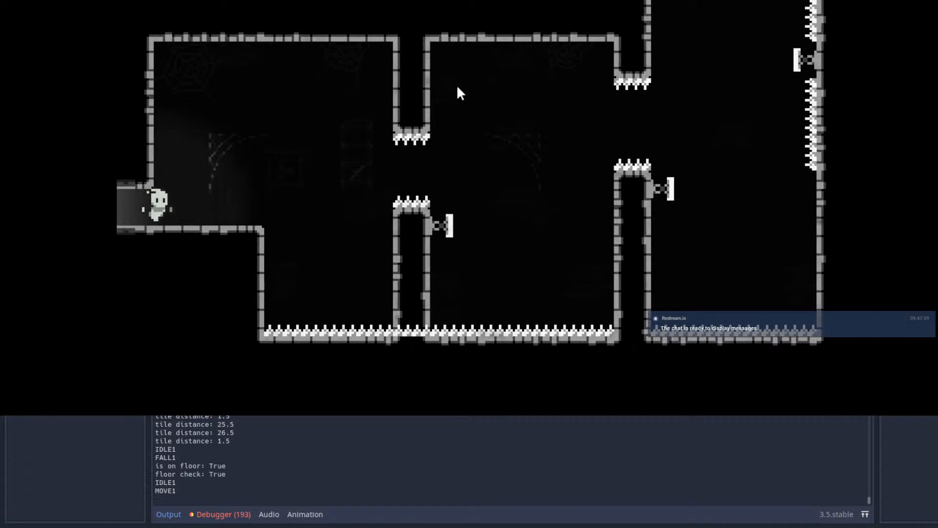
key("space")
key("shift")
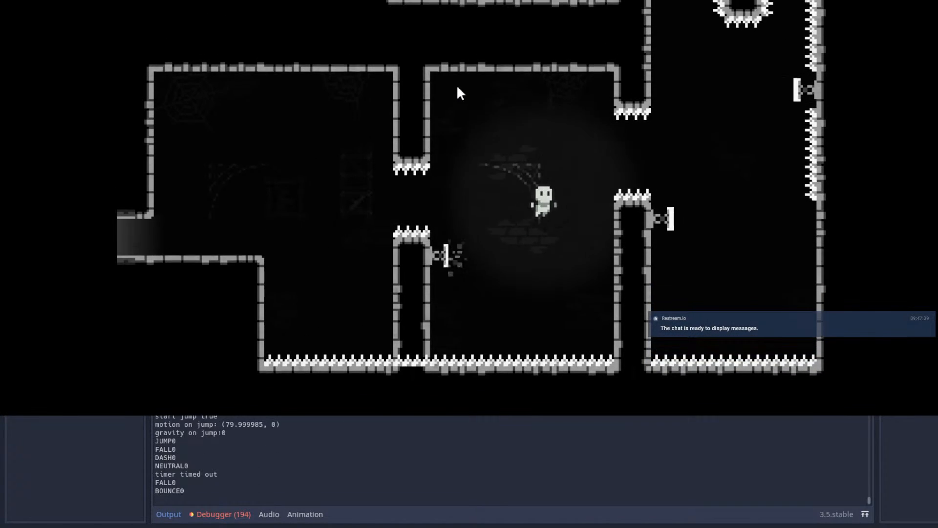
key("shift")
key("Left")
Step: Restart from the room entrance and retry the first column gap and spring bounce toward the second column
key("Escape")
key("Escape")
key("Right")
key("space")
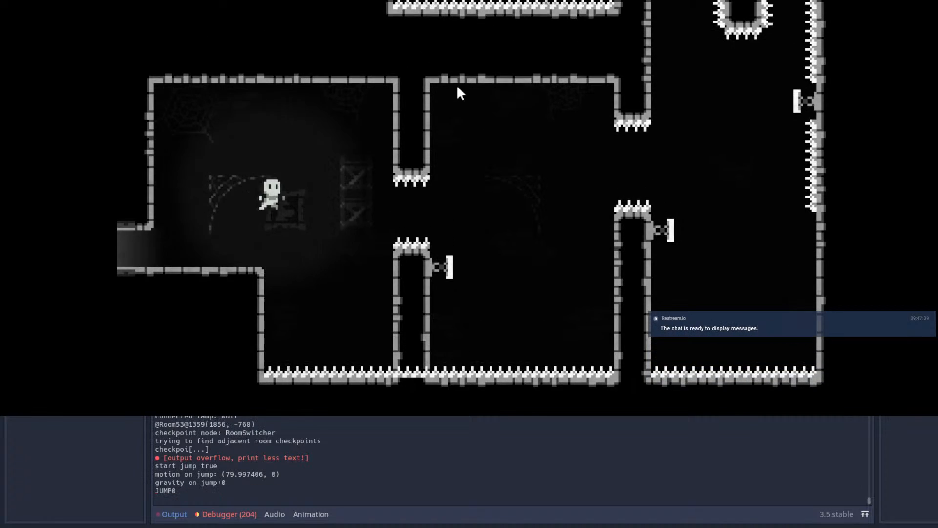
key("shift")
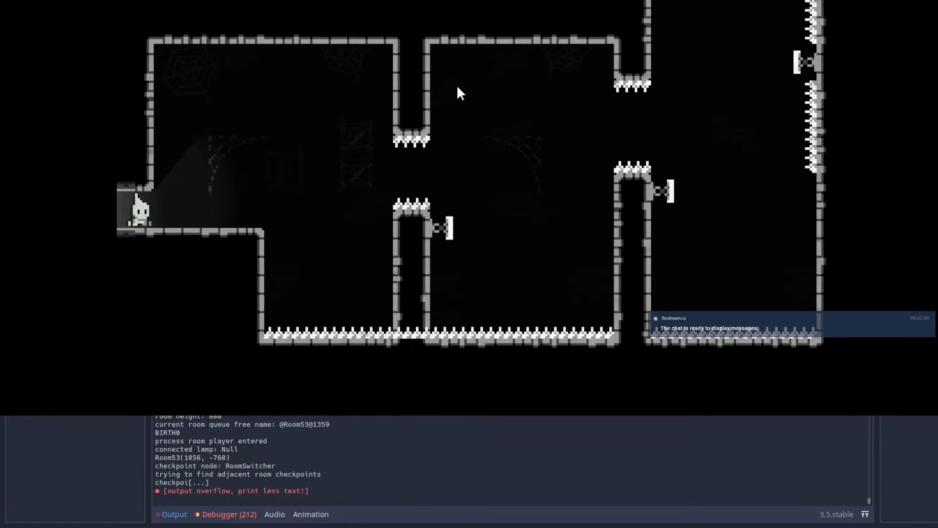
key("Right")
key("space")
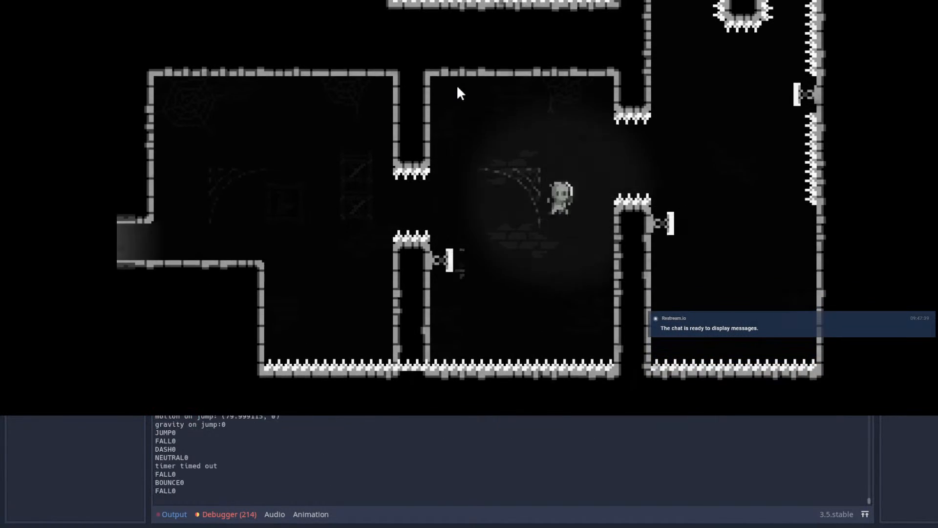
key("shift")
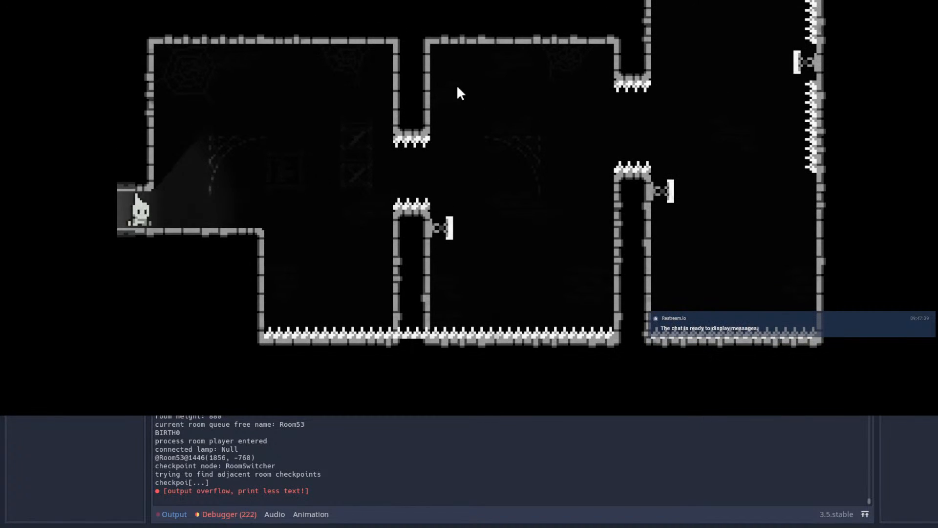
Step: Playtest a full run through both column gaps and up into the room's upper section using springs and dashes
key("Right")
key("space")
key("Left")
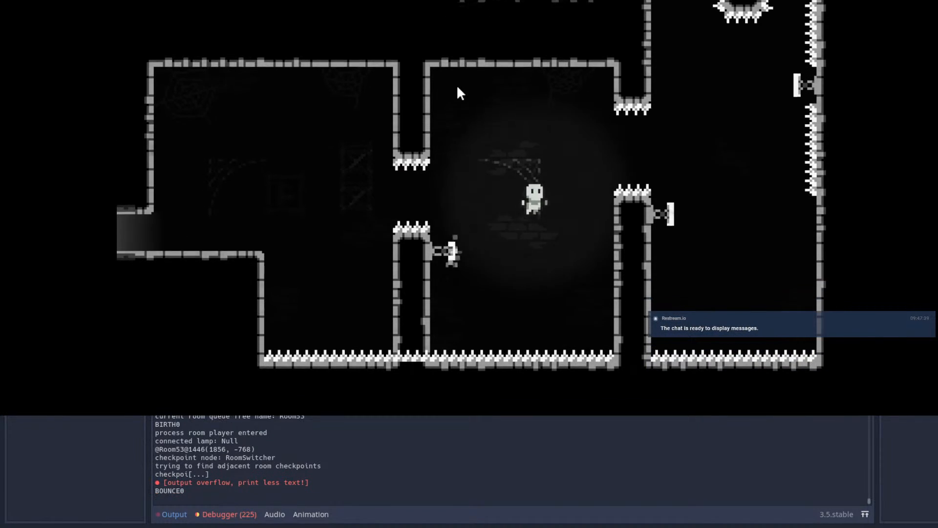
key("Right")
key("shift")
key("Left")
key("Up")
key("shift")
key("Up")
key("shift")
key("Right")
key("Up")
key("Right")
key("shift")
key("space")
key("Left")
key("shift")
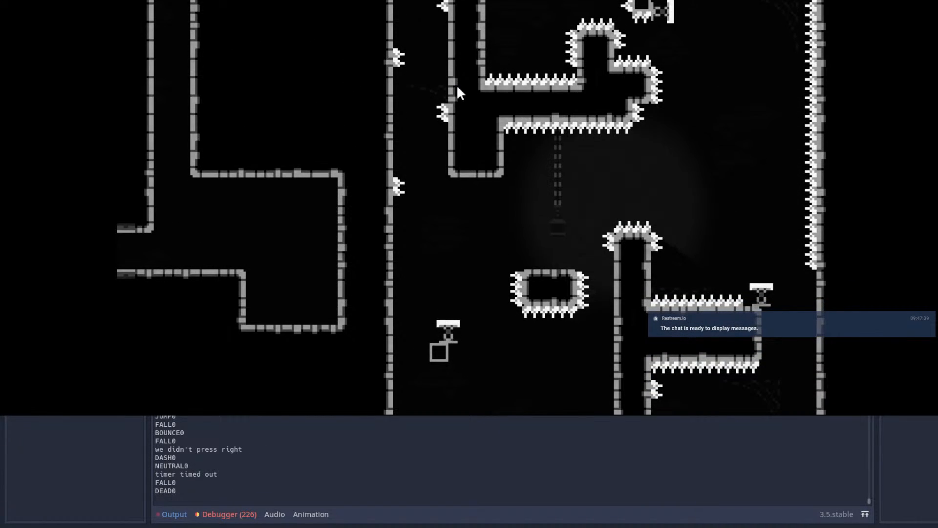
Step: Replay the column gaps, wall-jumping off the second column and dashing toward the spring on the far spiked wall
key("Right")
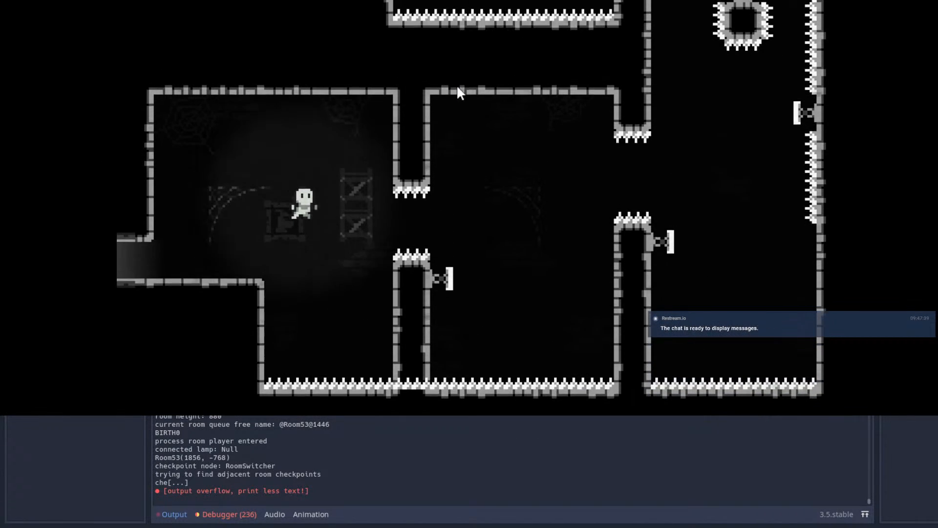
key("Right")
key("shift")
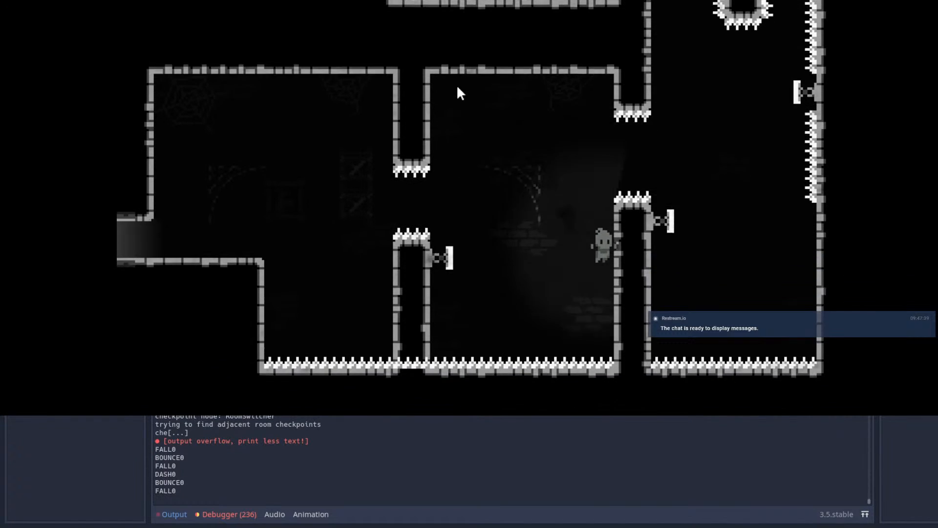
key("space")
key("Left")
key("Right")
key("Up")
key("shift")
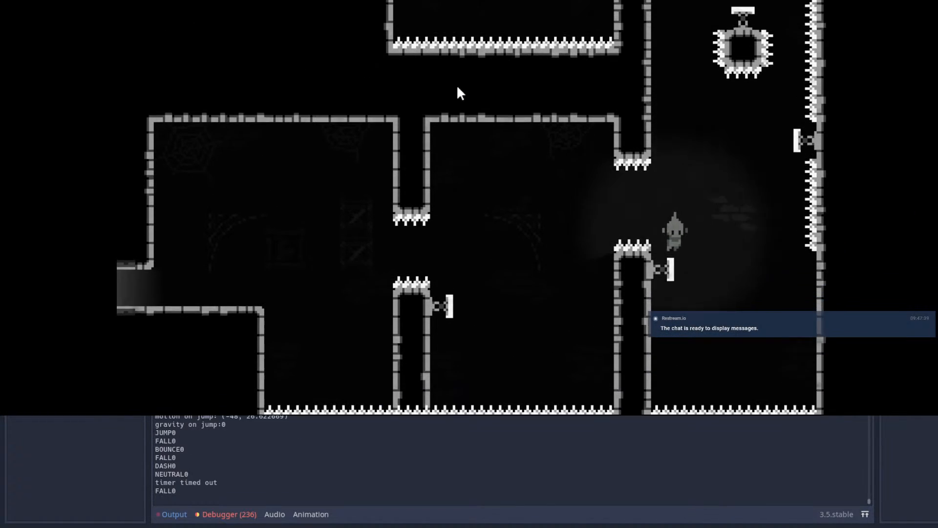
key("Up")
key("shift")
Step: Restart the attempt and test bouncing from the first column's spring toward the second column's gap
key("Escape")
key("Return")
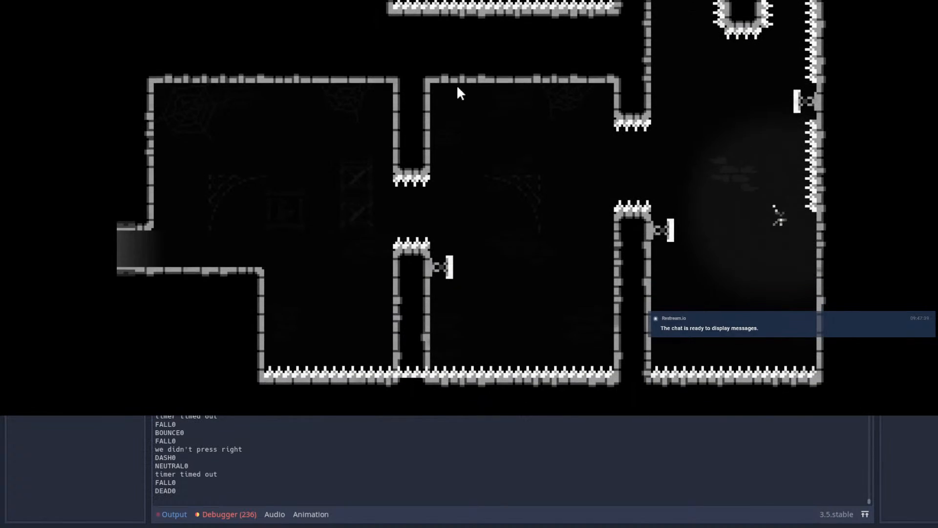
key("Right")
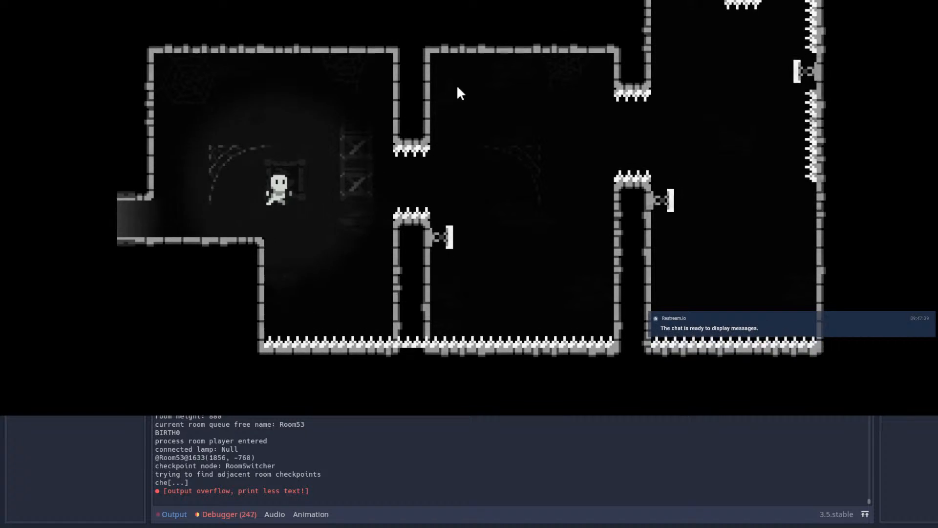
key("shift")
key("Right")
key("shift")
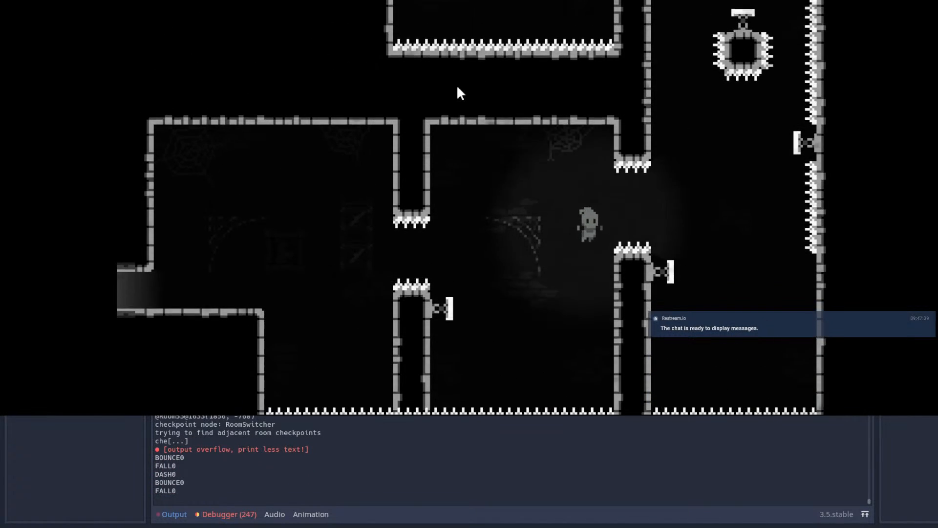
key("space")
key("Left")
key("space")
key("space")
Step: Play another attempt over both columns, climbing the second one and dashing up toward the far wall's spring
key("Right")
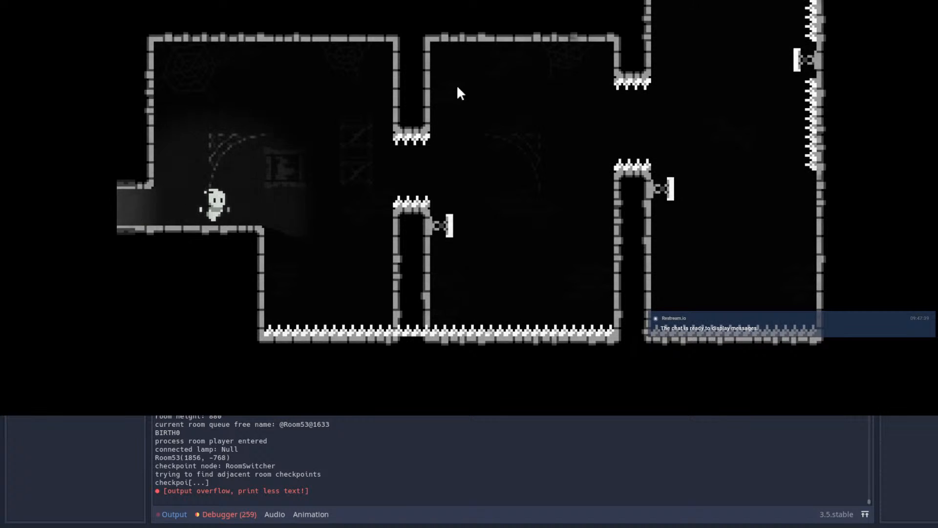
key("space")
key("shift")
key("Right")
key("space")
key("space")
key("shift")
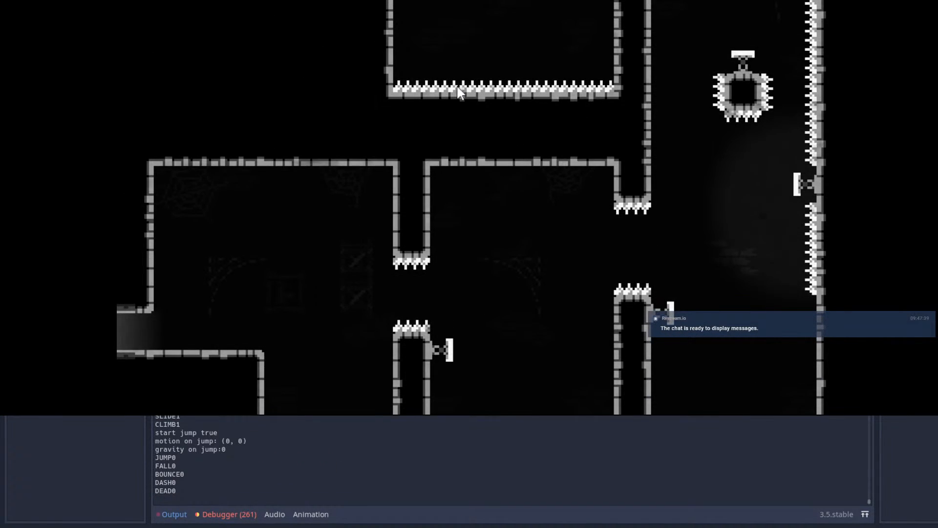
Step: Playtest the lower section by jumping and dashing through the first column's gap, then bouncing toward the second column's wall
key("Right")
key("space")
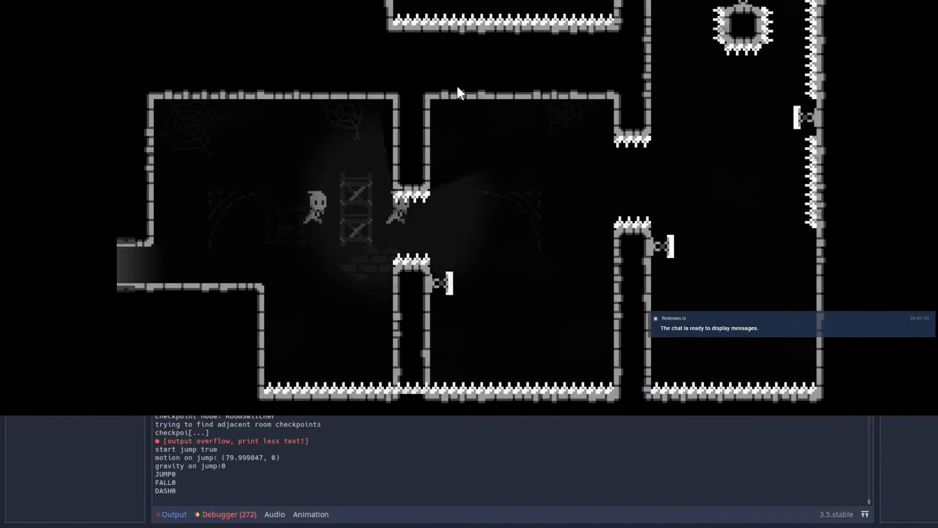
key("shift")
key("shift")
key("Left")
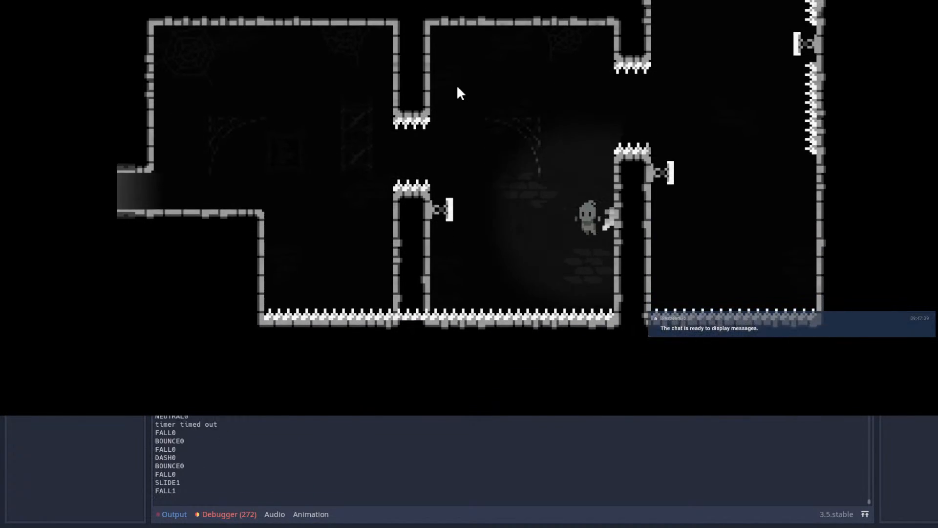
key("space")
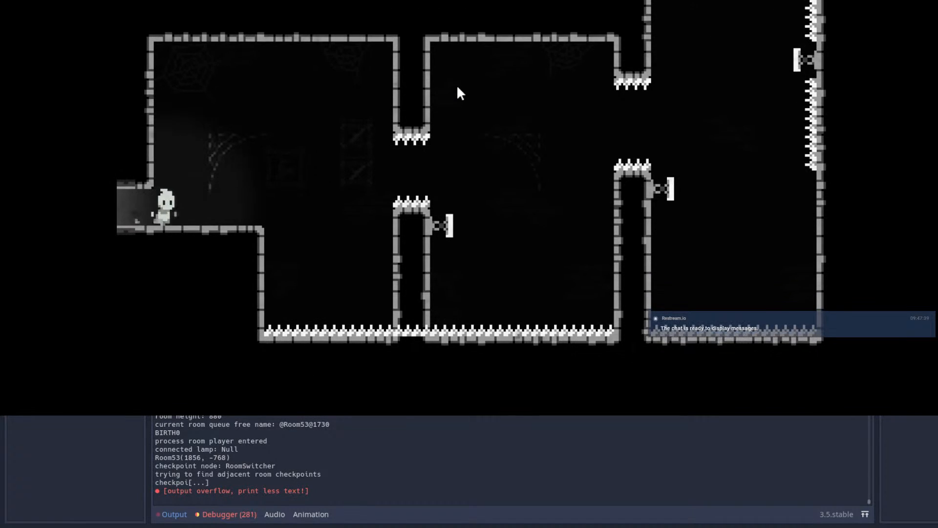
Step: Replay the room entrance, testing the jump and dash into the first column's spiked gap
key("Right")
key("space")
key("shift")
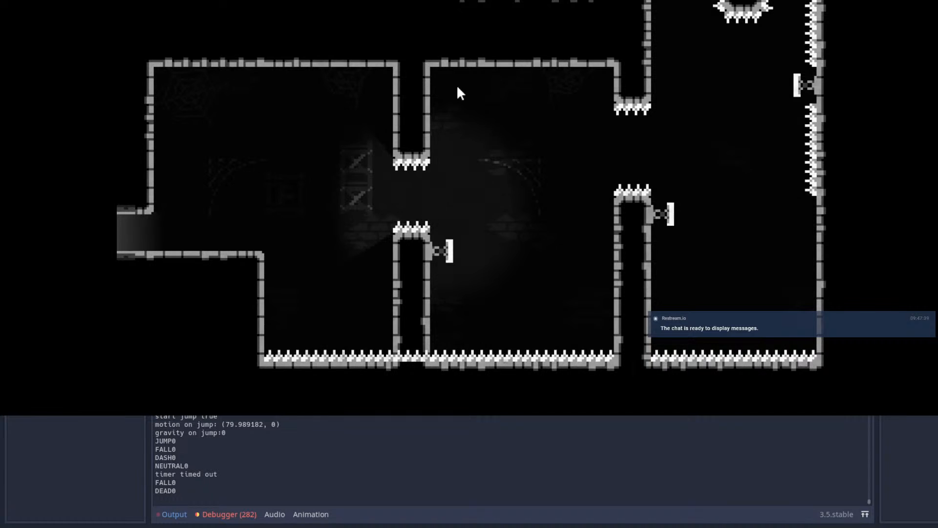
key("Right")
key("space")
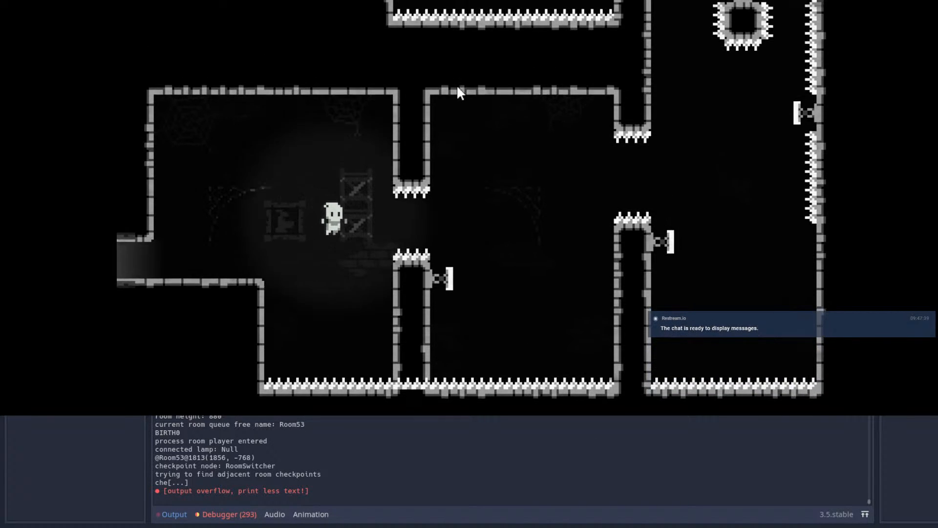
Step: Play through both column gaps and dash up from the far wall's spring past the floating spiked block, briefly pausing the game
key("shift")
key("Left")
key("space")
key("space")
key("shift")
key("shift")
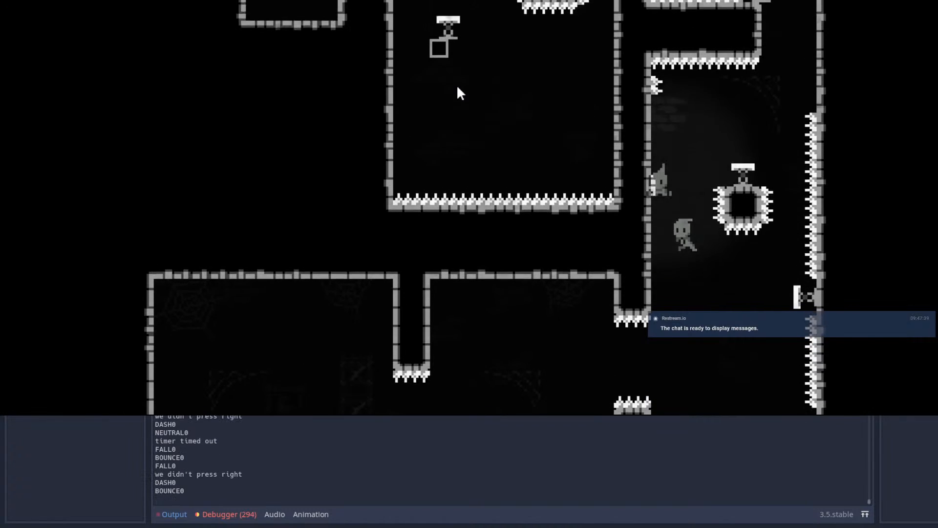
key("Right")
key("shift")
key("Left")
key("Escape")
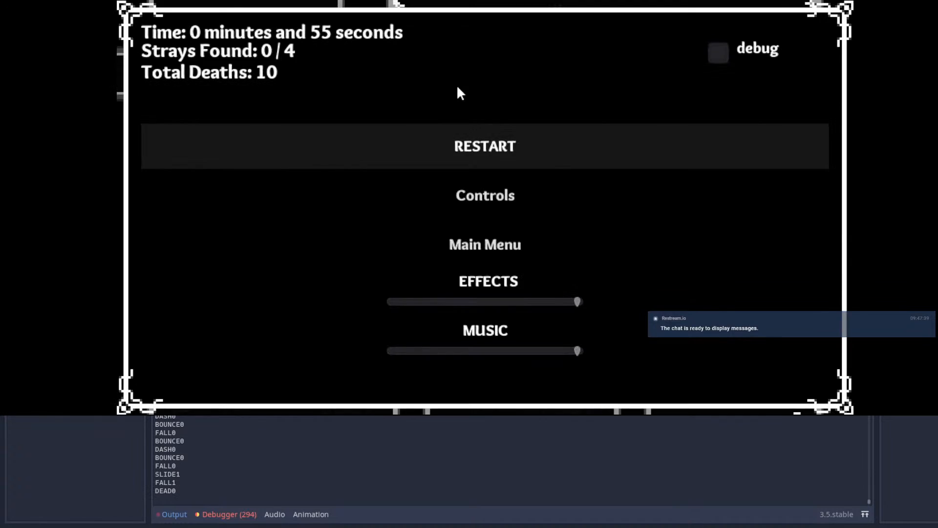
key("Escape")
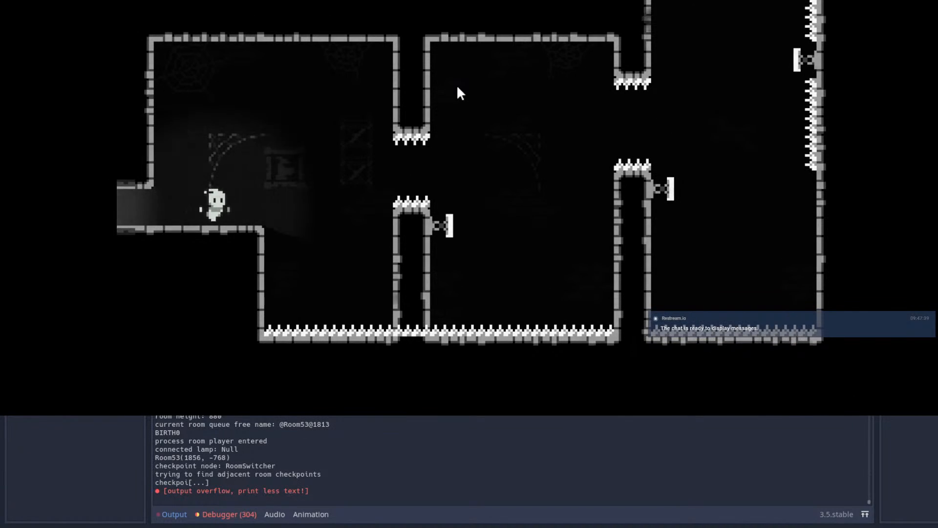
Step: Test bouncing off the first column's spring and dashing into the second column's gap
key("Right")
key("shift")
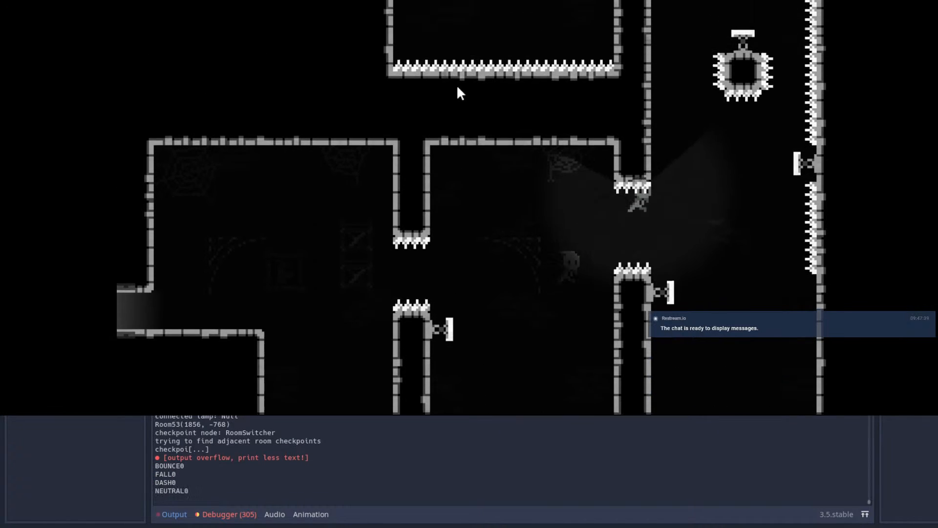
key("Right")
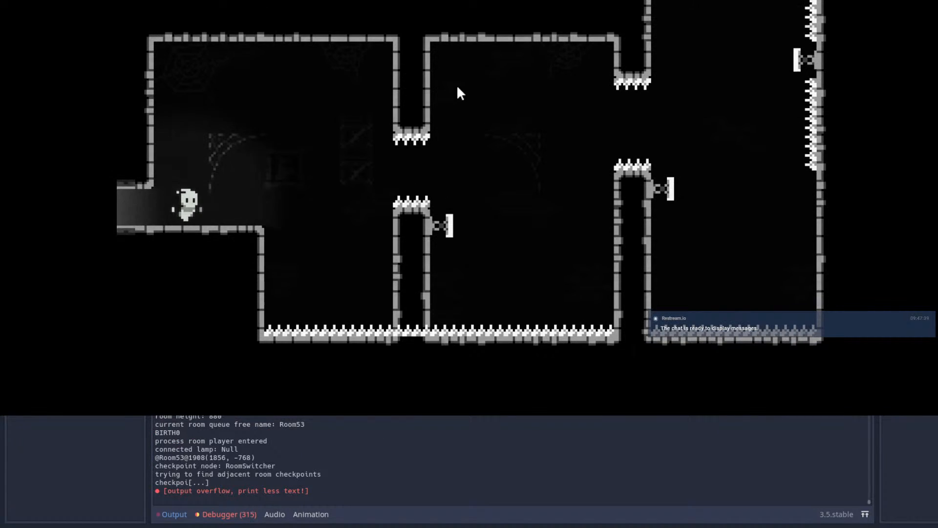
Step: Play a full run through both column gaps and up the shaft, past the floating platform to the upper section's left spiked wall
key("space")
key("shift")
key("shift")
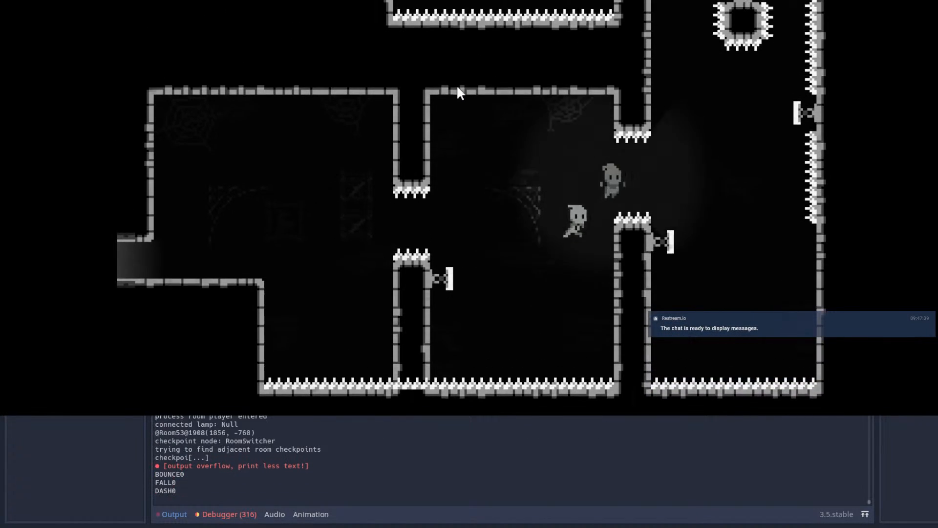
key("shift")
key("shift")
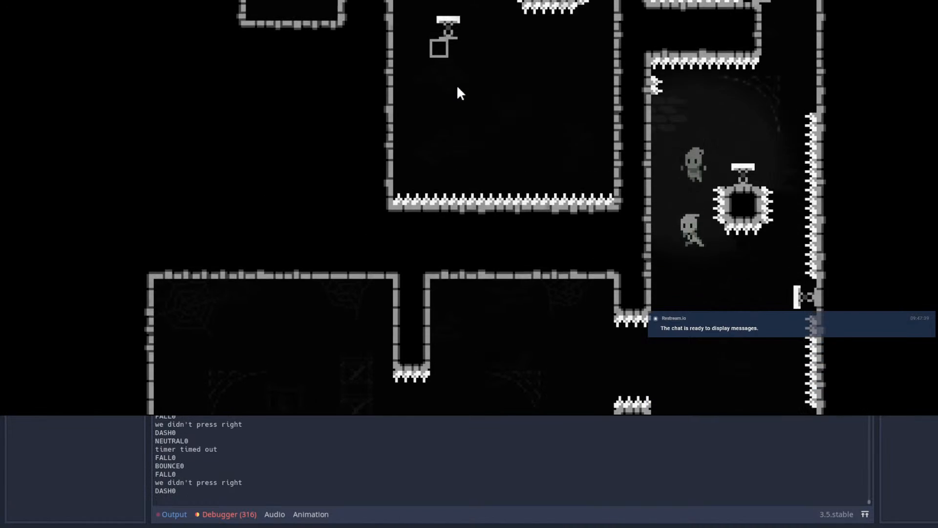
key("shift")
key("Left")
key("shift")
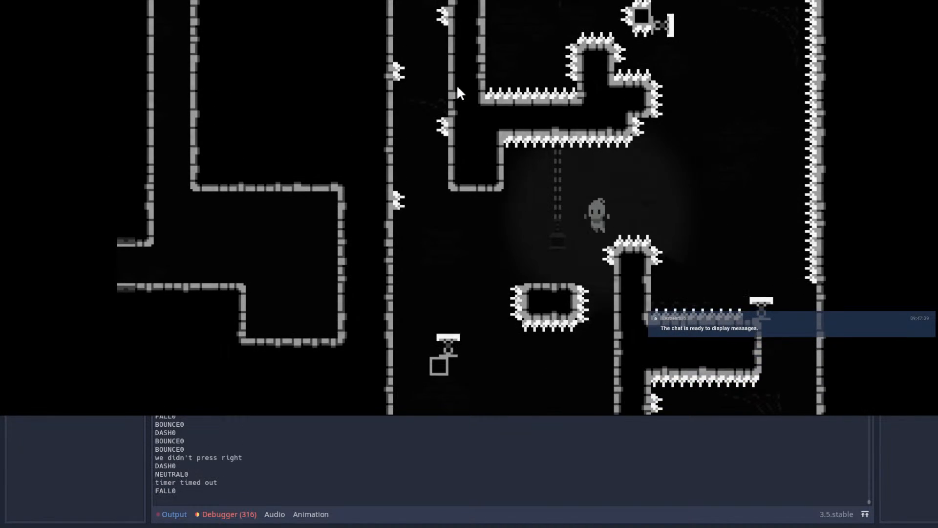
key("Left")
key("space")
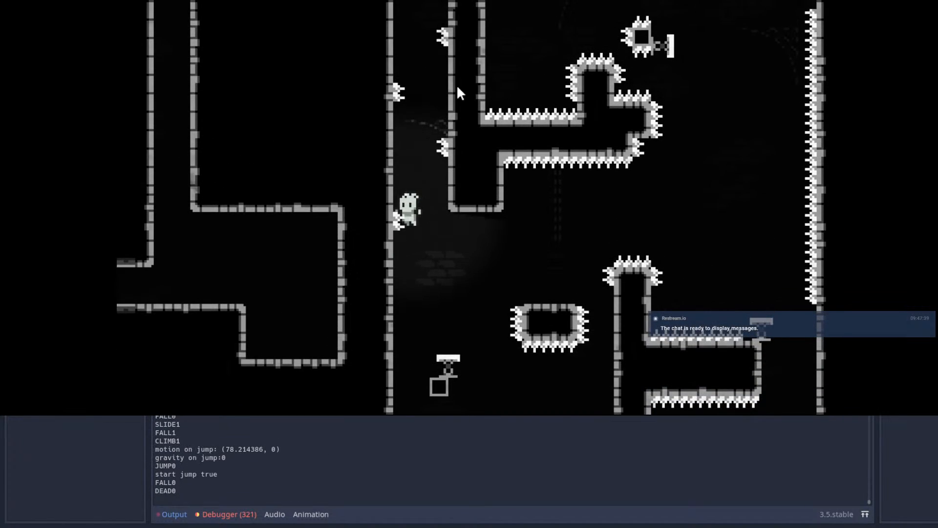
Step: Test dashing from the upper checkpoint platform over the spiked pillar and dropping into the shaft below
key("Right")
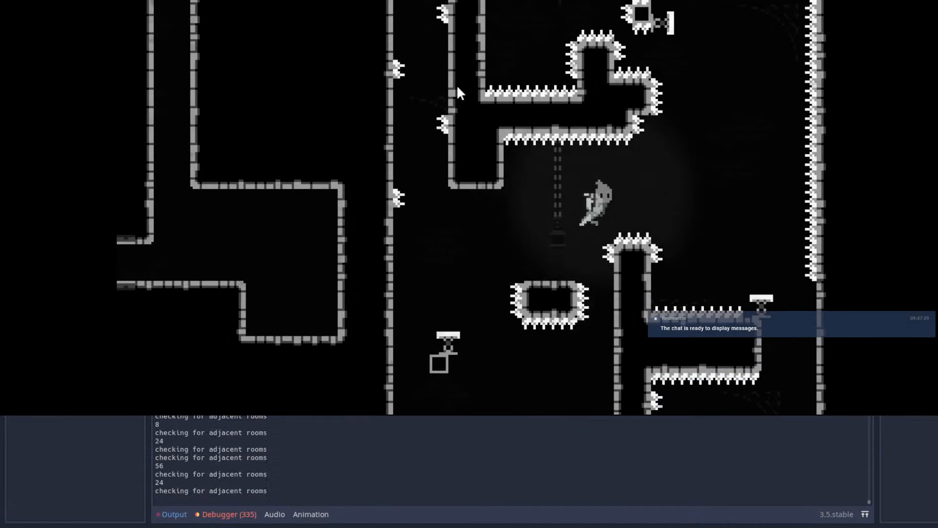
key("Right")
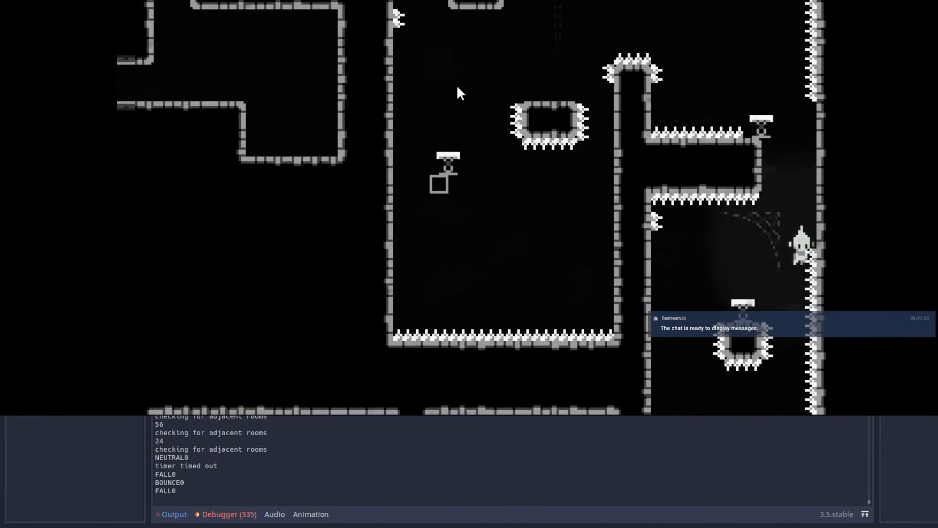
key("Left")
key("Right")
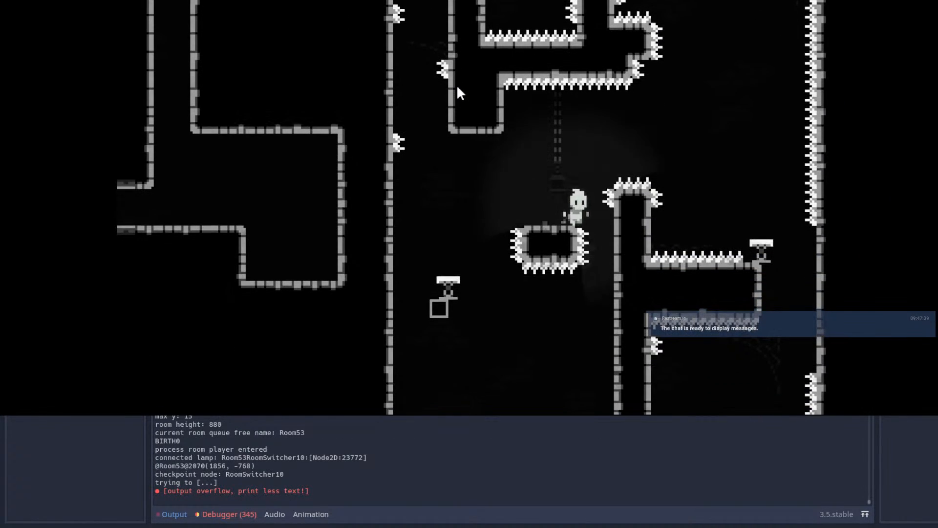
Step: Restart from the checkpoint platform and test dashing onto the ledge spring beside the far spiked wall
key("space")
key("Right")
key("space")
key("shift")
key("Right")
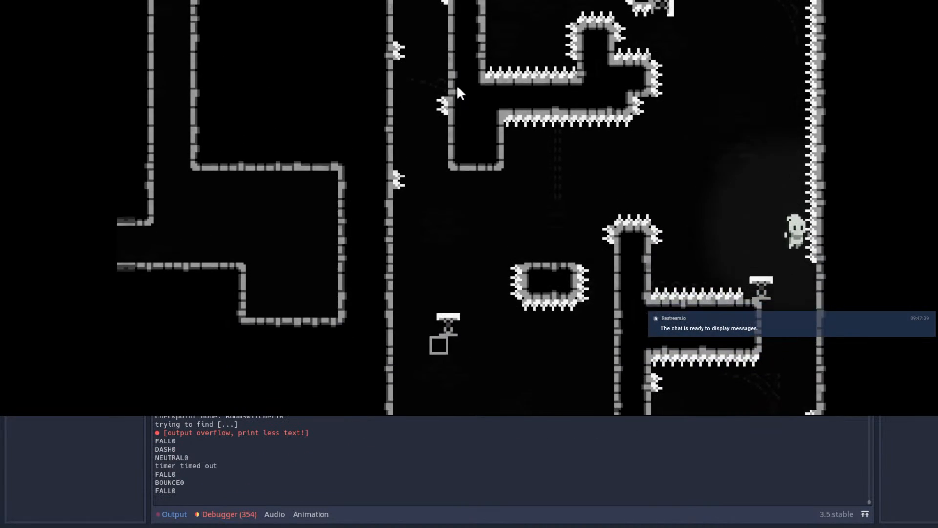
Step: Repeat the dash over the spiked pillar and try steering left off the ledge spring
key("Left")
key("space")
key("Right")
key("shift")
key("Right")
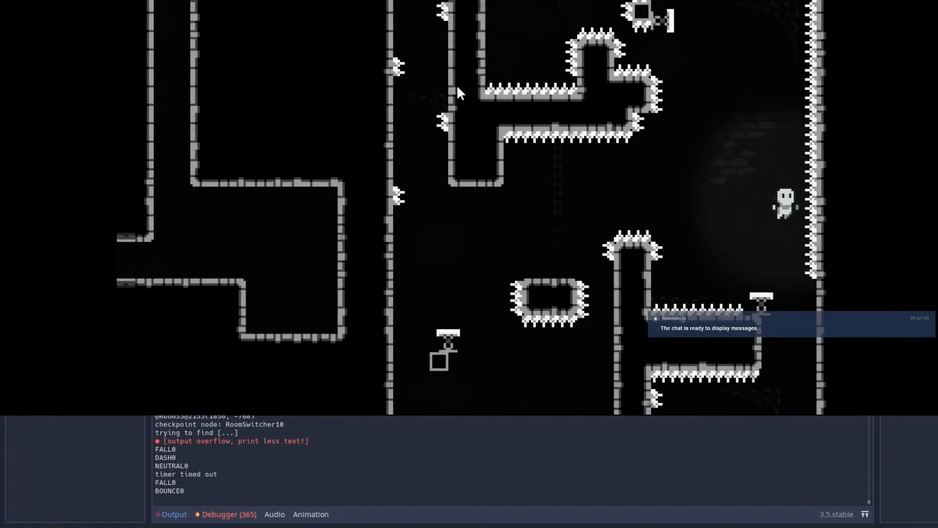
key("Left")
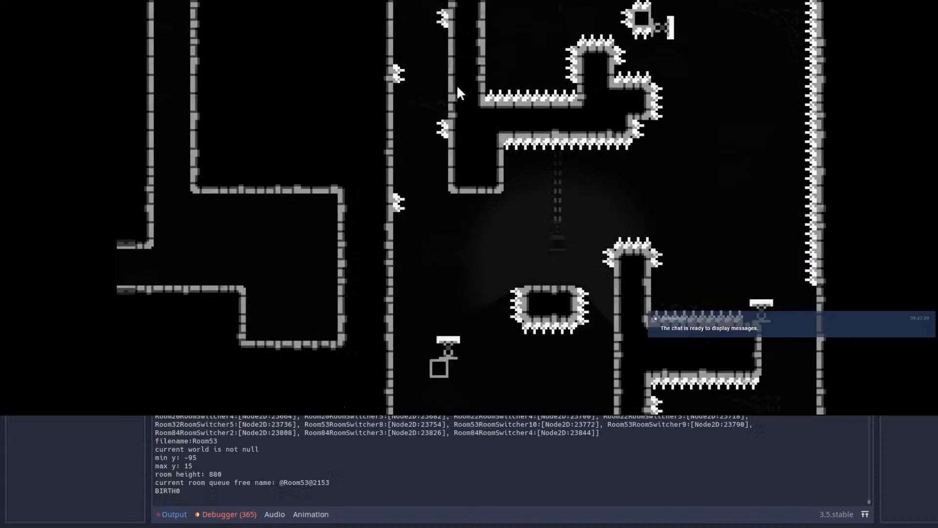
Step: Test descending from the ledge spring onto the floating block's spring, steering toward the corner spike
key("Right")
key("shift")
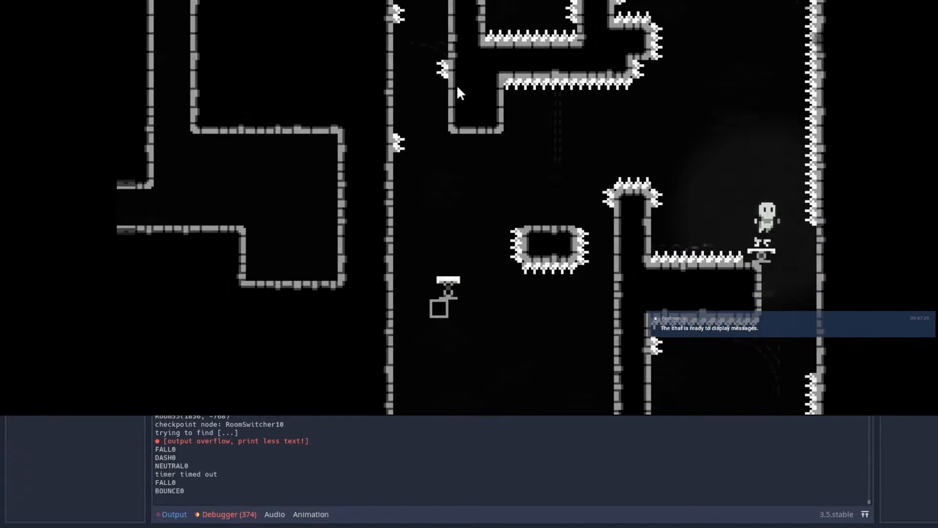
key("Left")
key("Left")
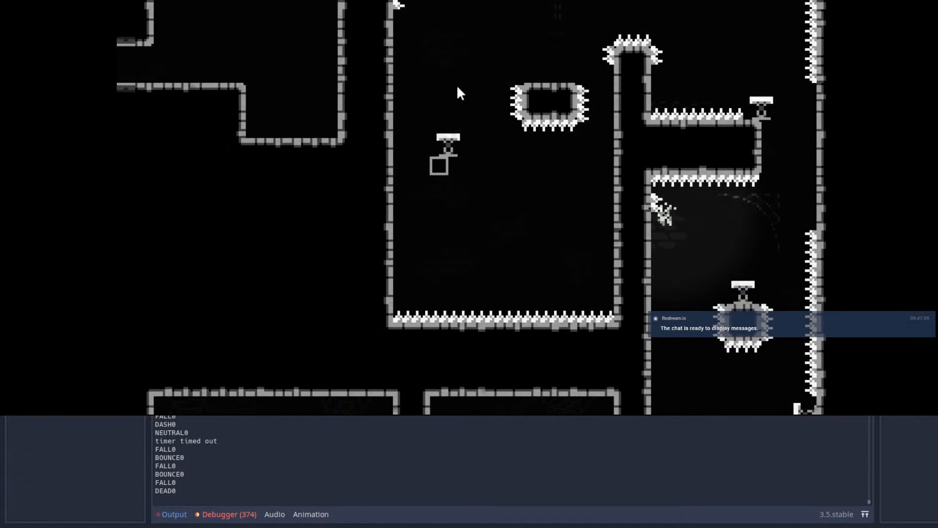
Step: Play the descent from the checkpoint platform down the shaft and climb the second column's wall below its spring
key("Right")
key("space")
key("Right")
key("shift")
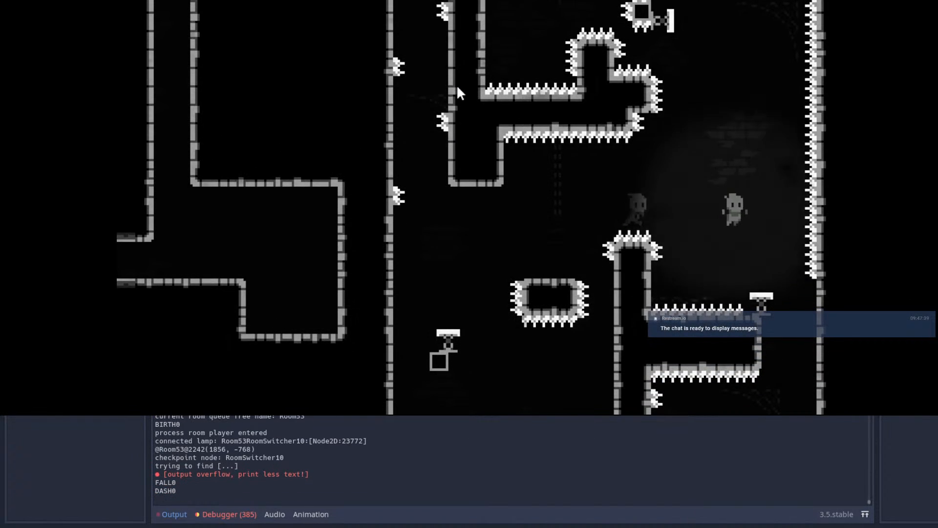
key("Left")
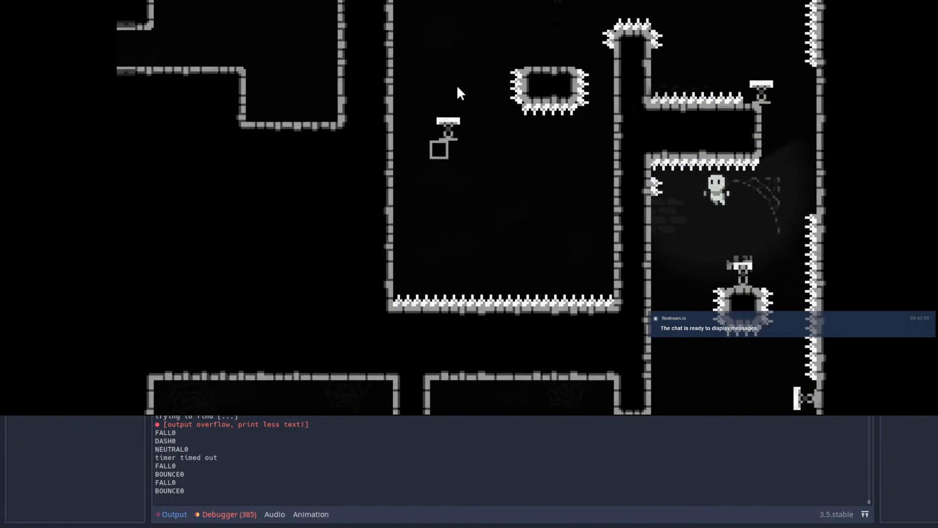
key("Left")
key("space")
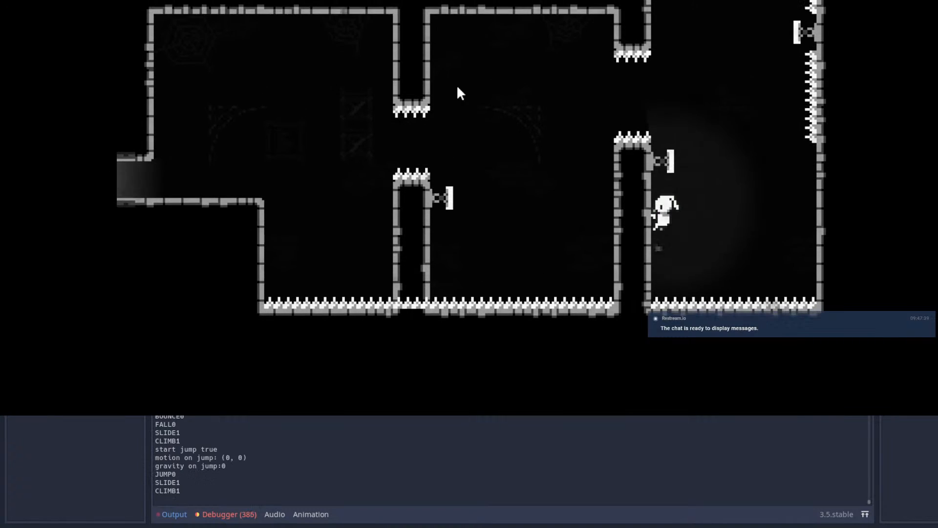
Step: Play back up the shaft from the second column using springs and dashes, then dash over the spiked pillar
key("space")
key("shift")
key("shift")
key("Right")
key("shift")
key("Left")
Step: Wall-jump up the narrow spiked shaft on the left and dash out over its top toward the small spiked block's spring
key("shift")
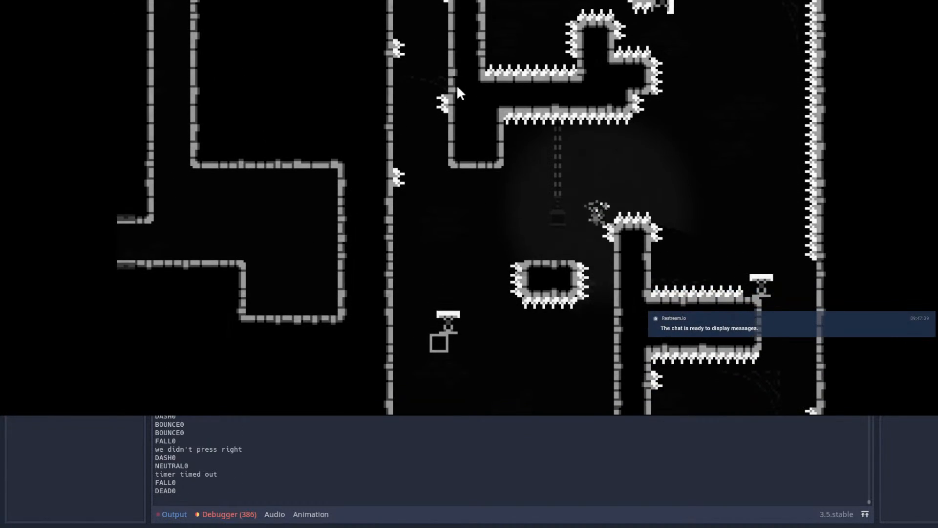
key("Left")
key("shift")
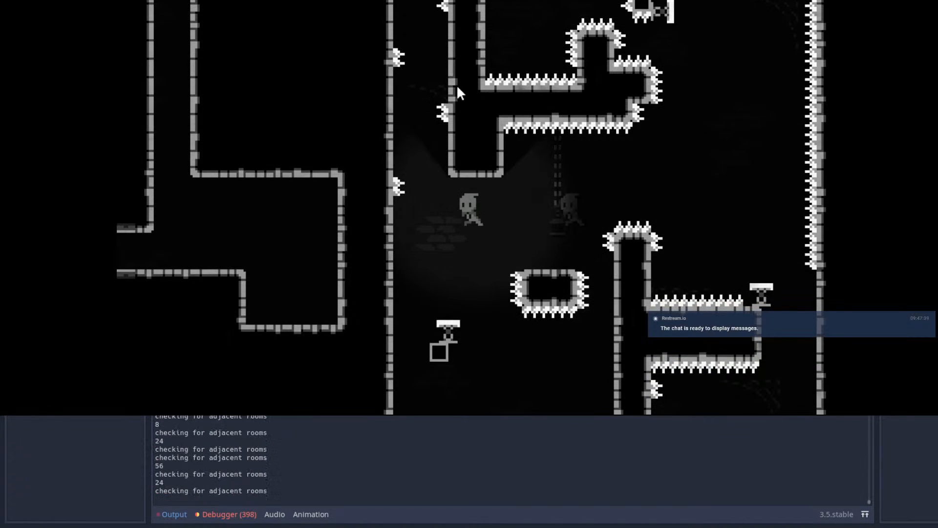
key("space")
key("space")
key("space")
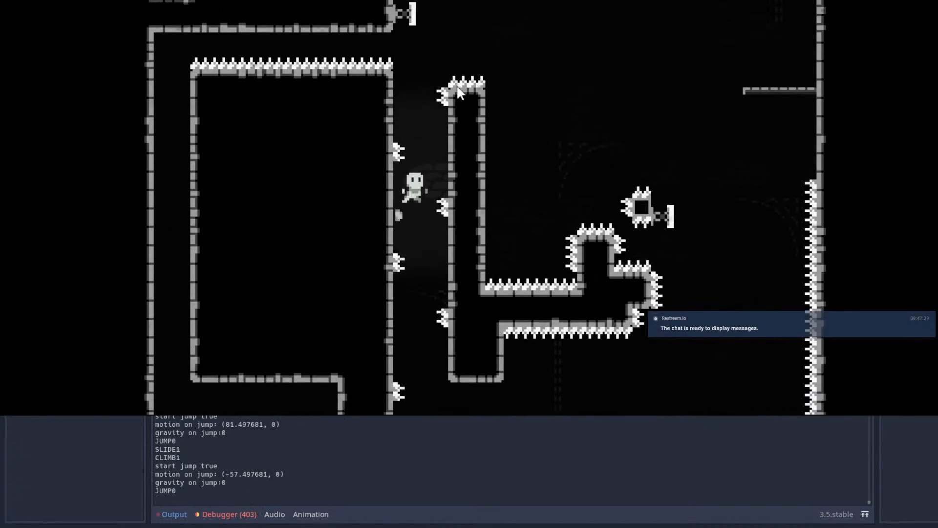
key("space")
key("Right")
key("Left")
key("space")
key("Right")
key("shift")
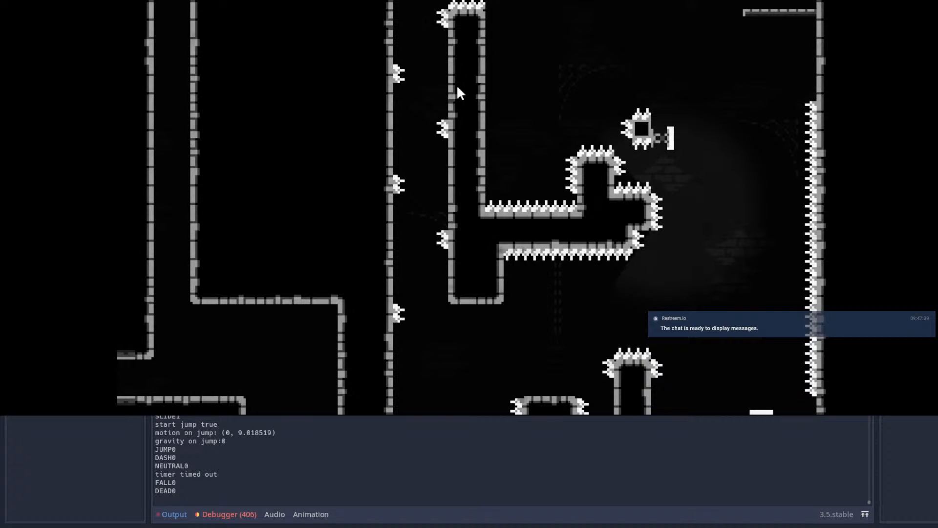
Step: Play another descent from the checkpoint platform, bouncing on the ledge spring and dropping past the floating spiked block
key("Right")
key("space")
key("shift")
key("Right")
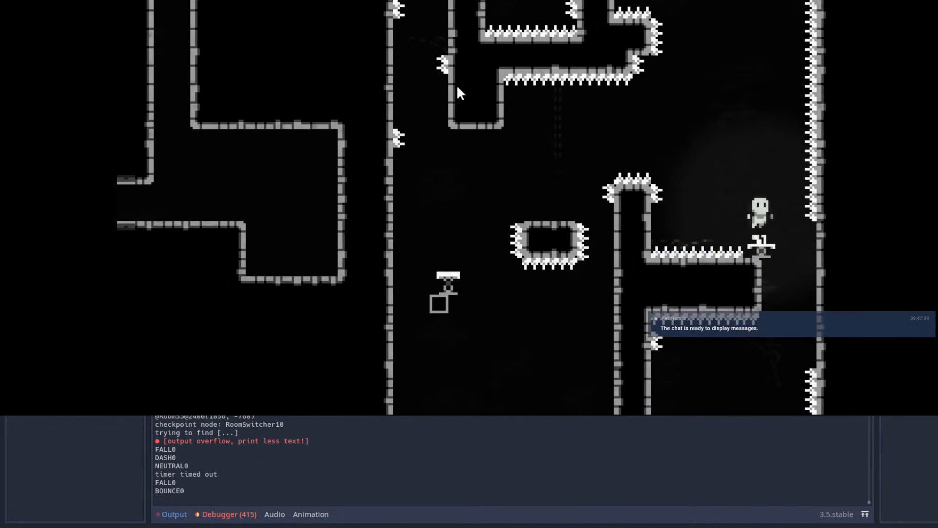
key("Left")
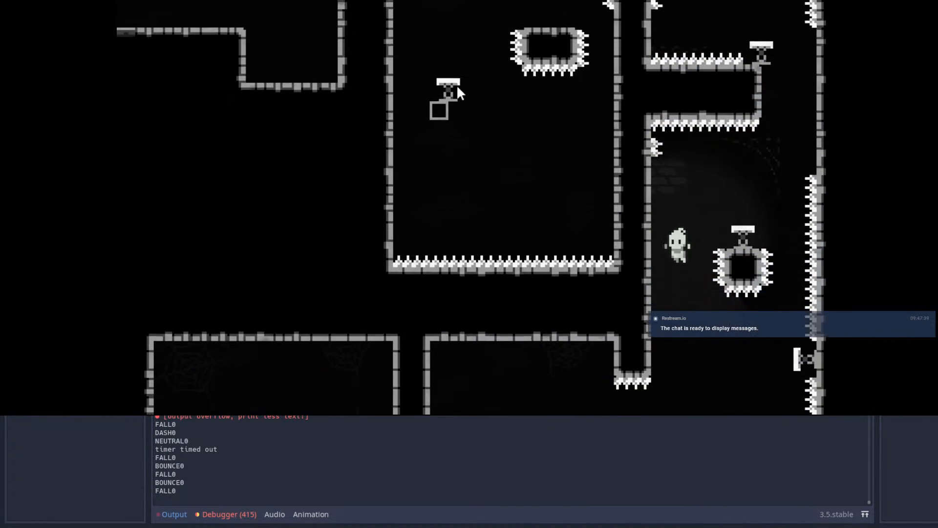
Step: Climb back up the shaft by alternating dashes between the springs and return to the checkpoint platform
key("Right")
key("shift")
key("Left")
key("shift")
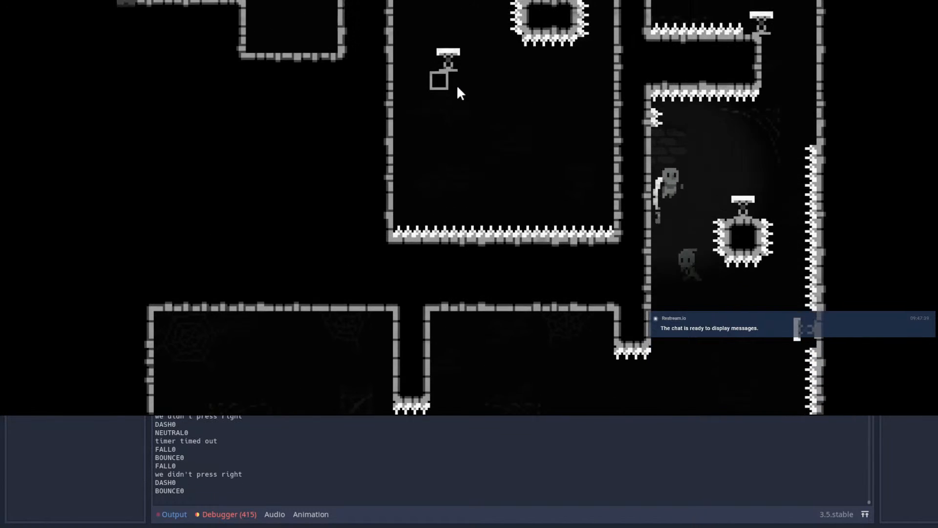
key("Right")
key("shift")
key("Left")
key("shift")
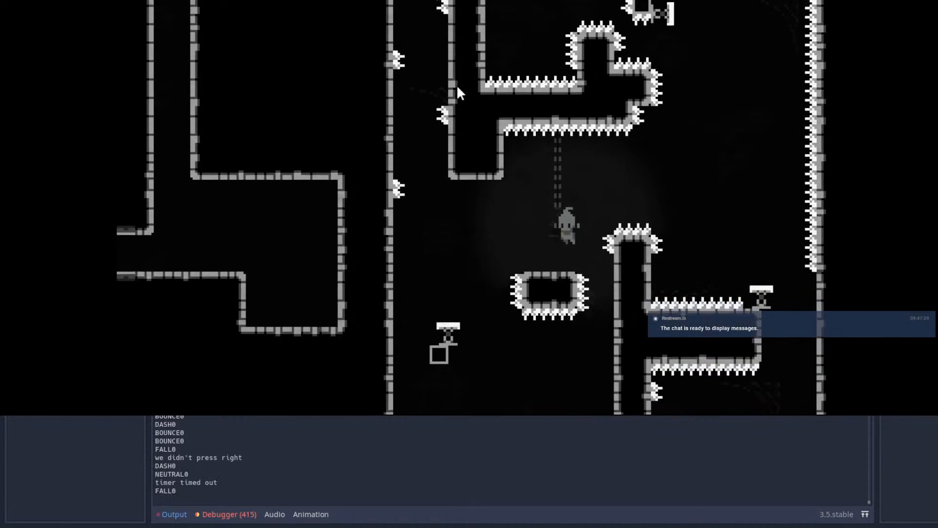
Step: Test one more jump and dash from the checkpoint platform, then stop the running game
key("space")
key("Right")
key("shift")
key("Right")
key("shift")
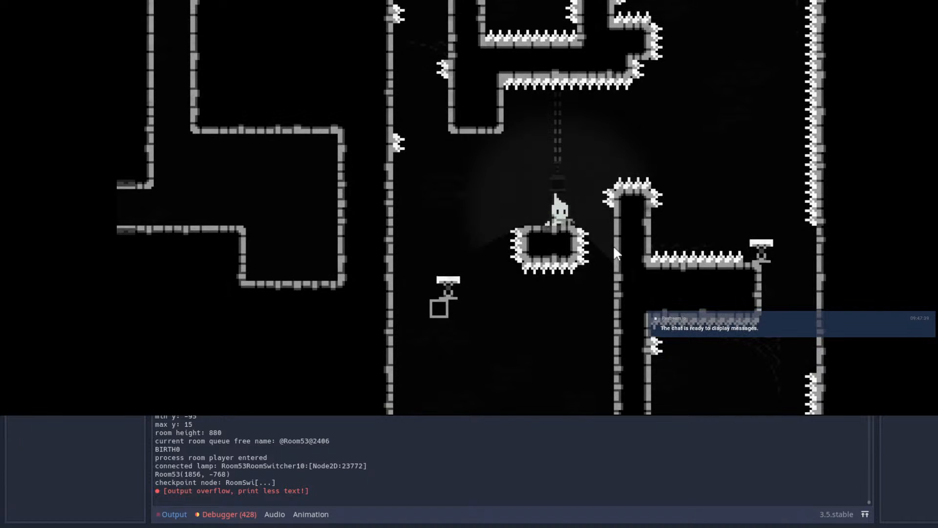
key("F8")
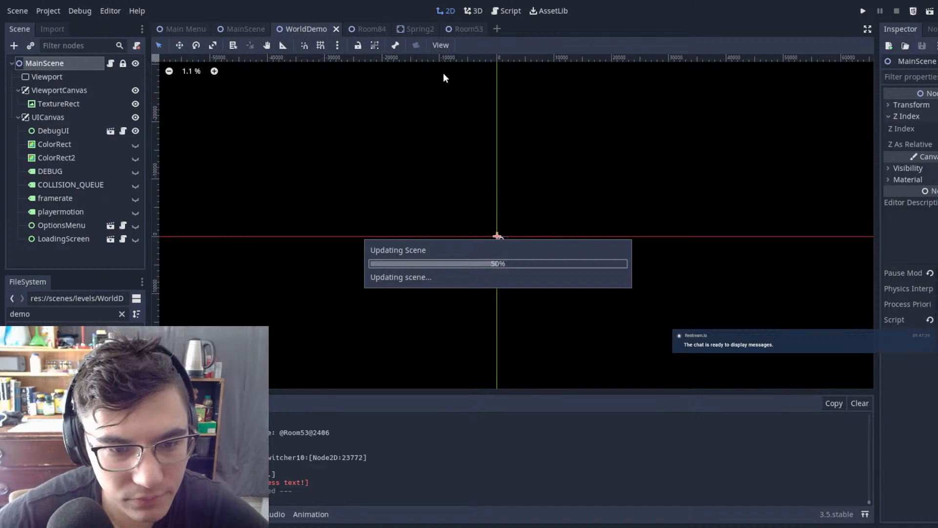
Step: Return to the Room53 scene and shorten the second column's lower part by two tile rows at its top
scroll(618, 161, "down", 2)
middle_click_drag(703, 149, 528, 184)
scroll(528, 184, "up", 1)
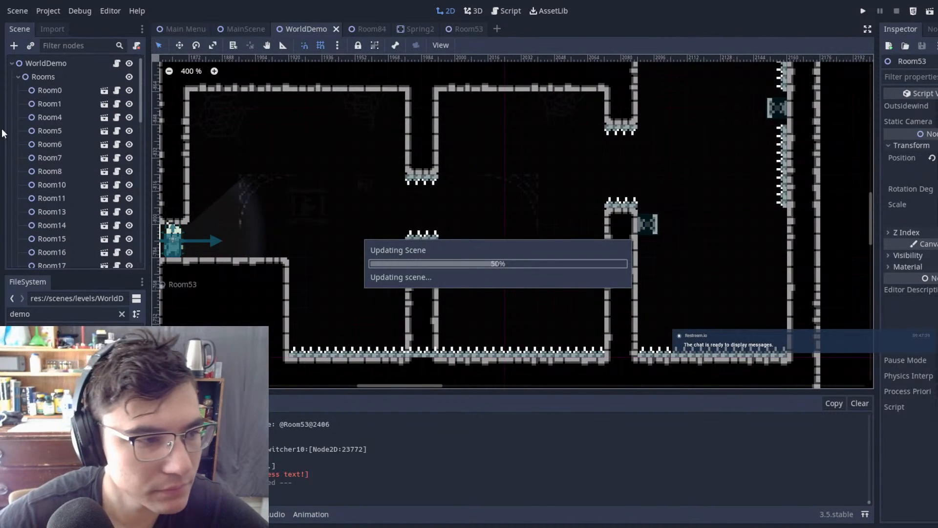
scroll(582, 160, "up", 7)
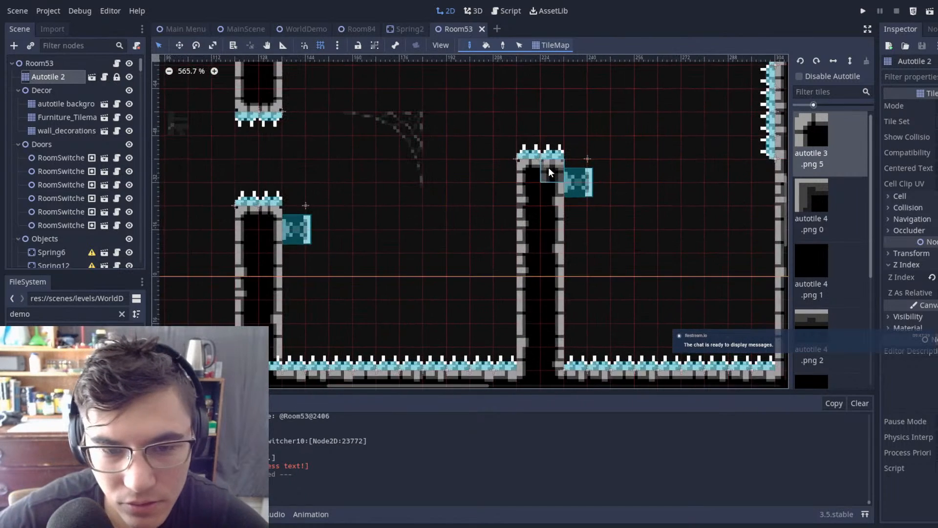
right_click_drag(573, 196, 506, 196)
middle_click_drag(614, 188, 585, 240)
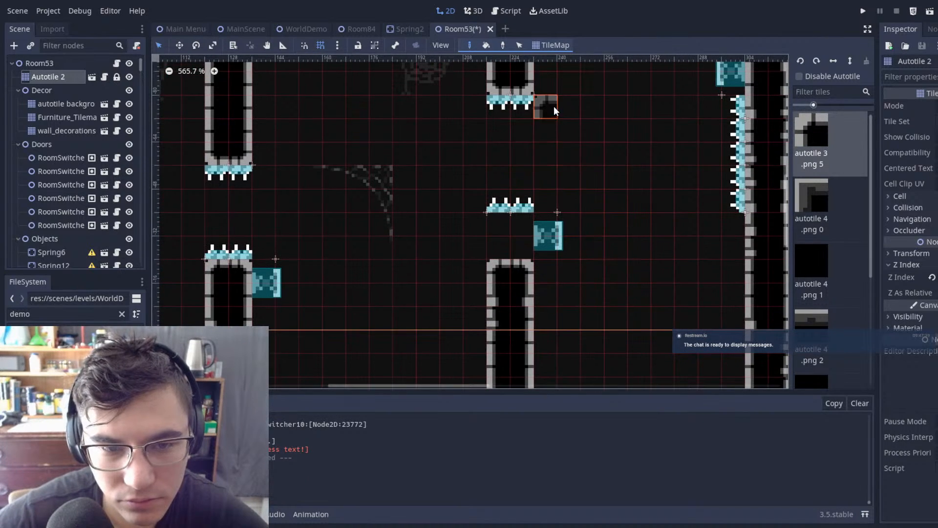
Step: Extend the second column's hanging upper part down by one tile row and move its two spike pieces onto the new underside
left_click_drag(525, 104, 500, 106)
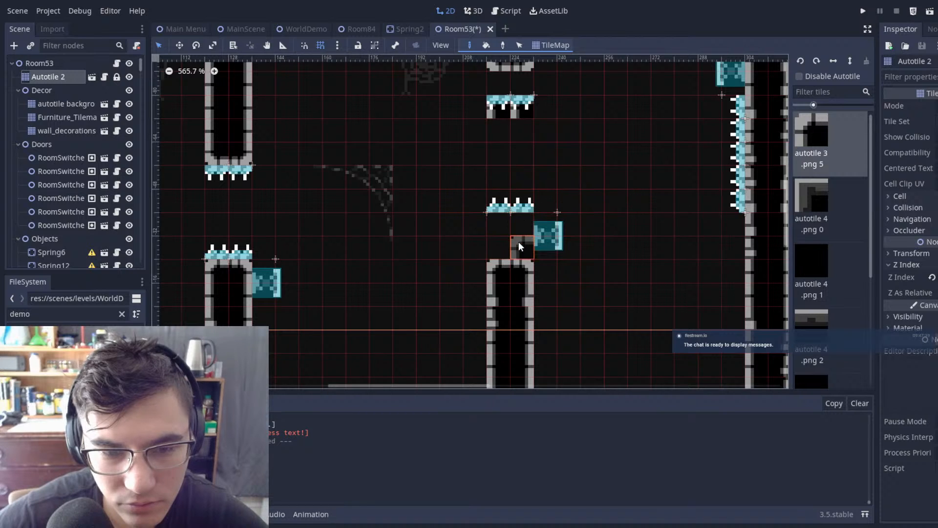
mouse_move(523, 84)
left_mouse_down()
mouse_move(500, 85)
mouse_move(556, 119)
left_mouse_up()
left_click(42, 62)
key("shift+Down")
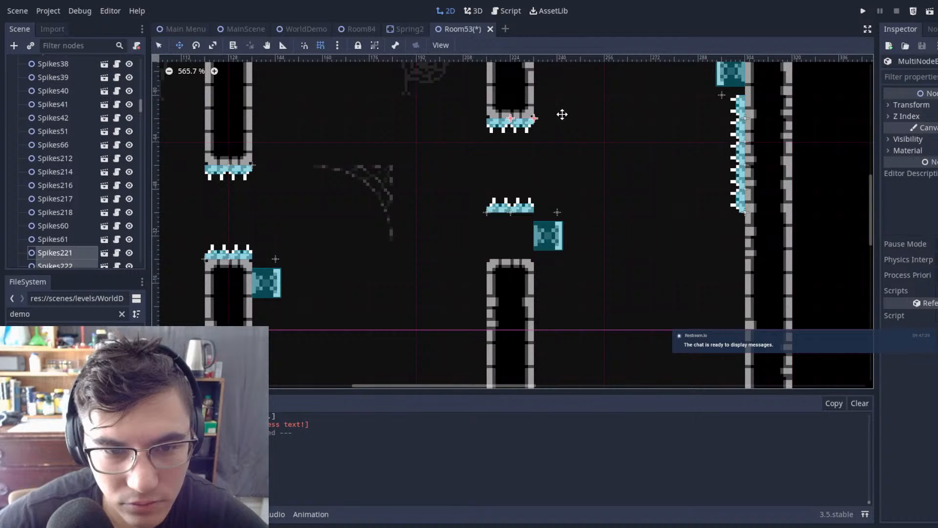
left_click(606, 148)
Step: Paint one row of Autotile 2 tiles back onto the top of the second column's lower part
scroll(58, 83, "up", 10)
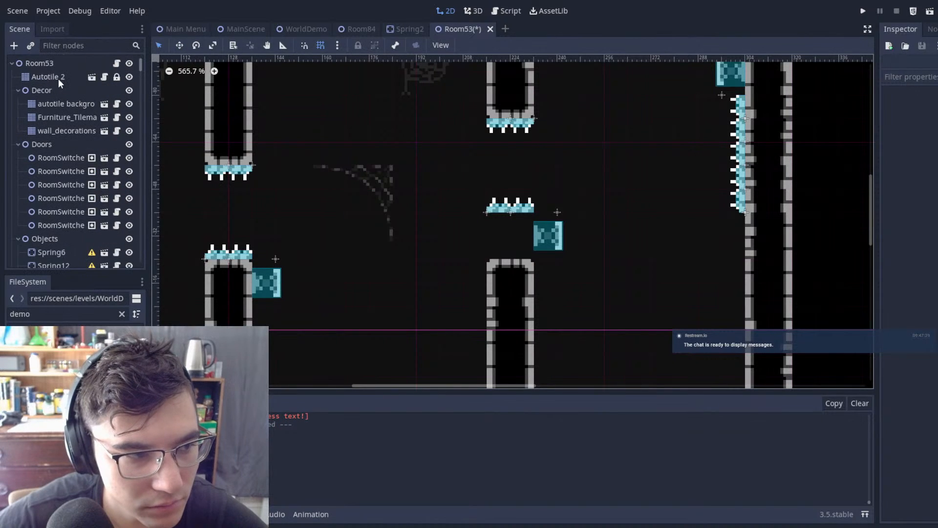
left_click(57, 77)
scroll(545, 242, "up", 2)
scroll(506, 248, "down", 3)
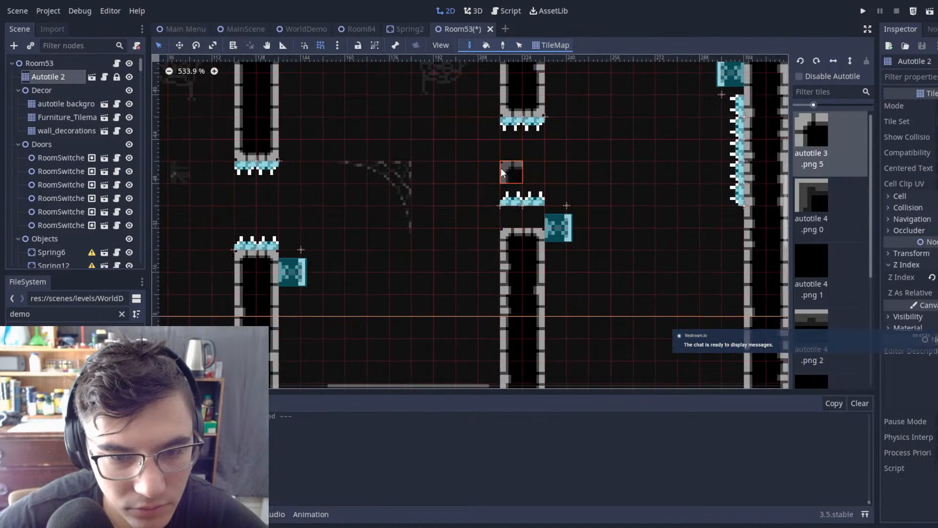
scroll(63, 85, "down", 2)
scroll(69, 74, "up", 2)
Step: Move the spikes and spring of the second column's lower part down one tile to fit its top, and save Room53
left_click(55, 59)
left_click_drag(418, 152, 536, 199)
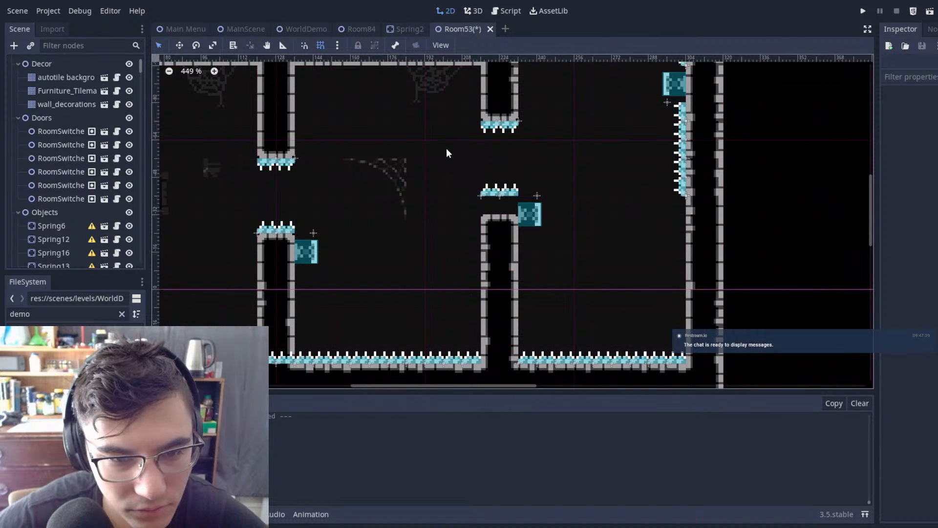
left_click_drag(444, 147, 600, 250)
left_click_drag(581, 192, 586, 198, "alt")
left_click(587, 198)
key("ctrl+s")
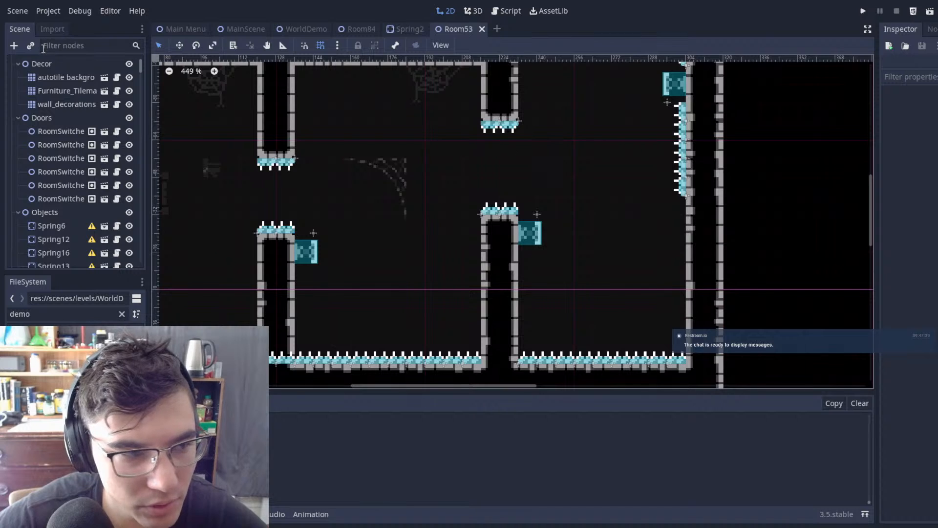
Step: Lengthen the second column's hanging part by another row of Autotile 2 tiles
left_click(63, 77)
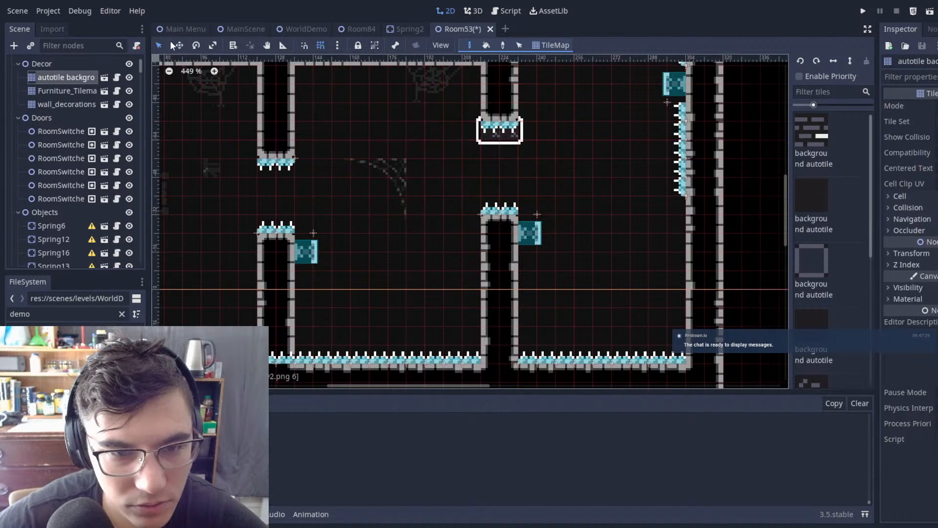
scroll(72, 76, "up", 2)
left_click(67, 77)
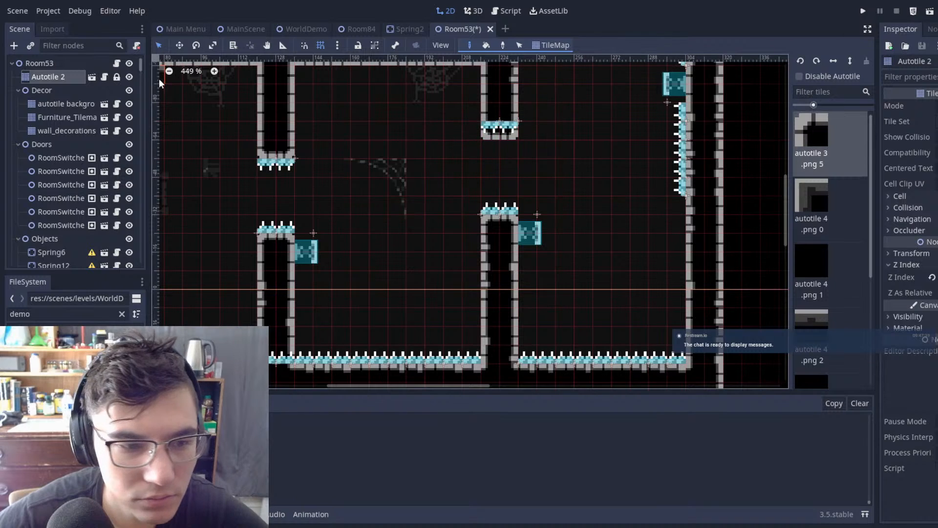
Step: Shift the hanging part's two spike pieces down one tile onto the lengthened underside and save Room53
left_click(51, 62)
left_click(489, 137)
left_click_drag(450, 102, 546, 154)
key("w")
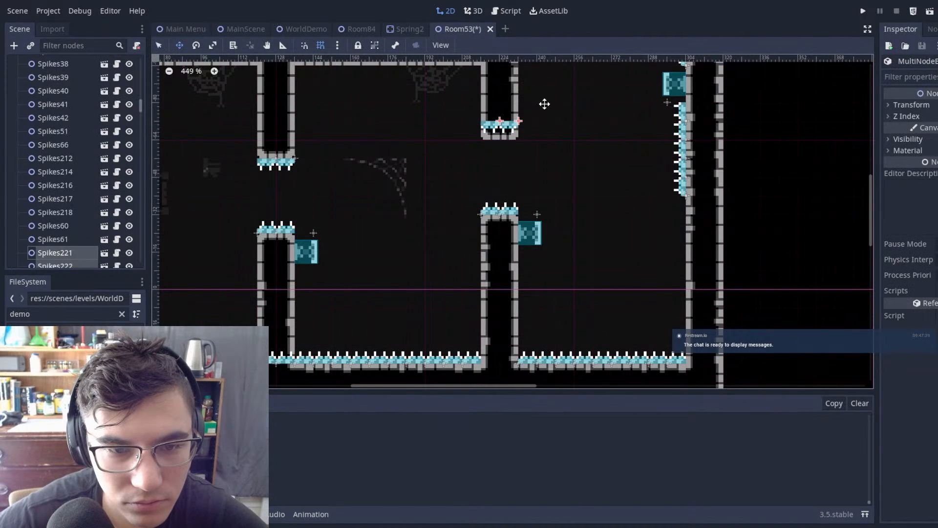
left_click(571, 115)
key("ctrl+s")
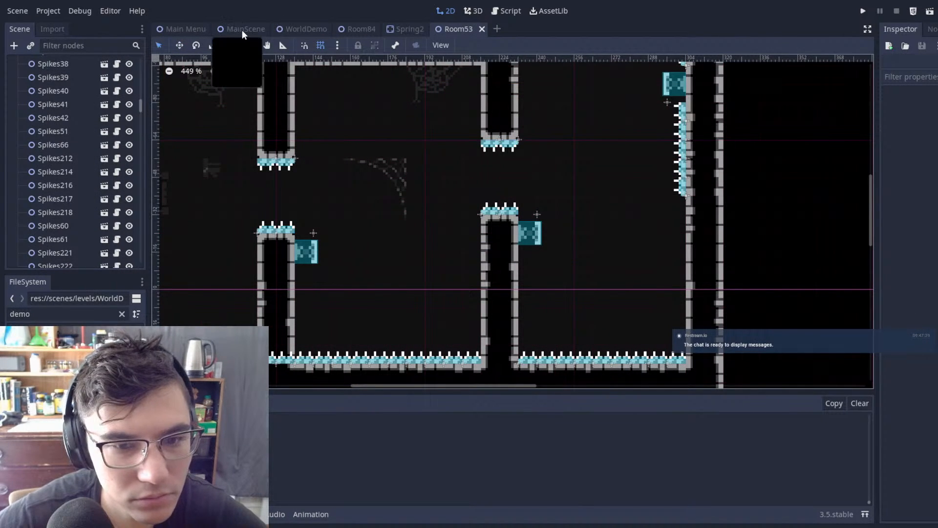
Step: Run the game from MainScene, test jumping and dashing through the column gaps from the room entrance, then close it
left_click(242, 30)
key("F5")
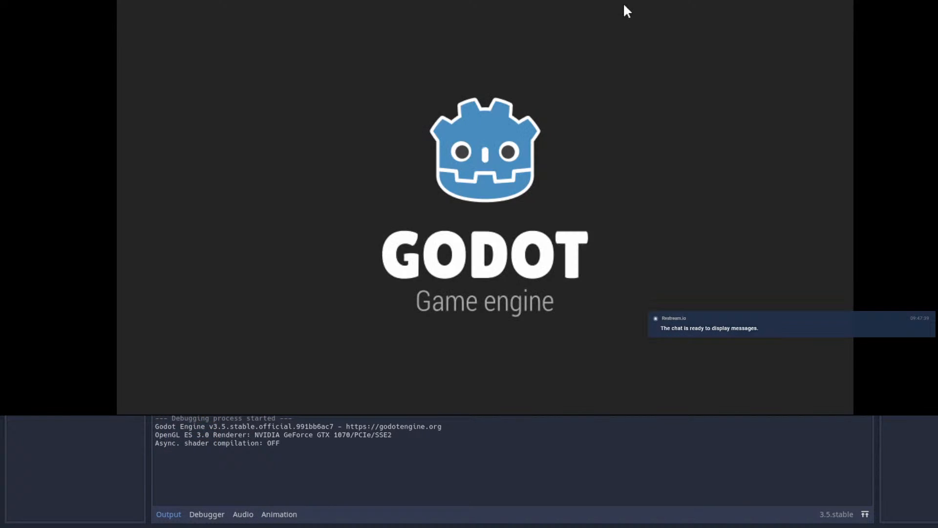
key("Right")
key("space")
key("shift")
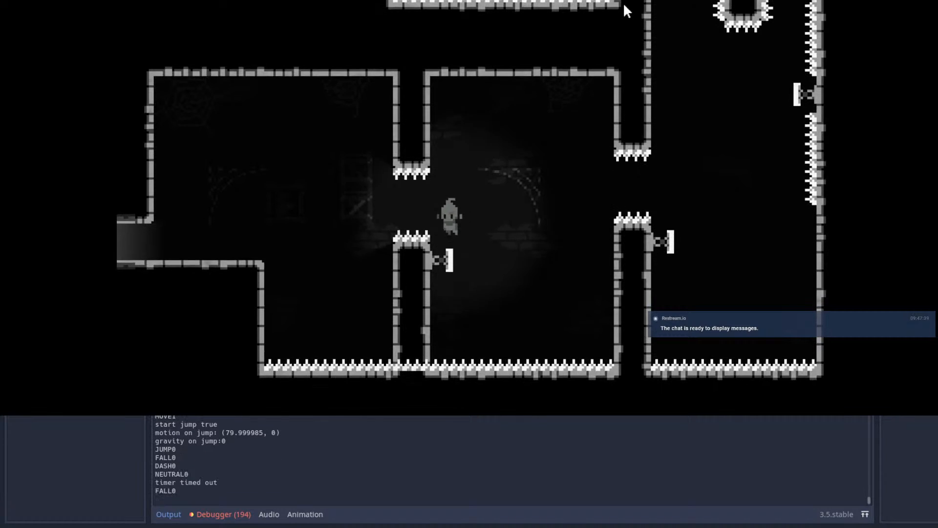
key("shift")
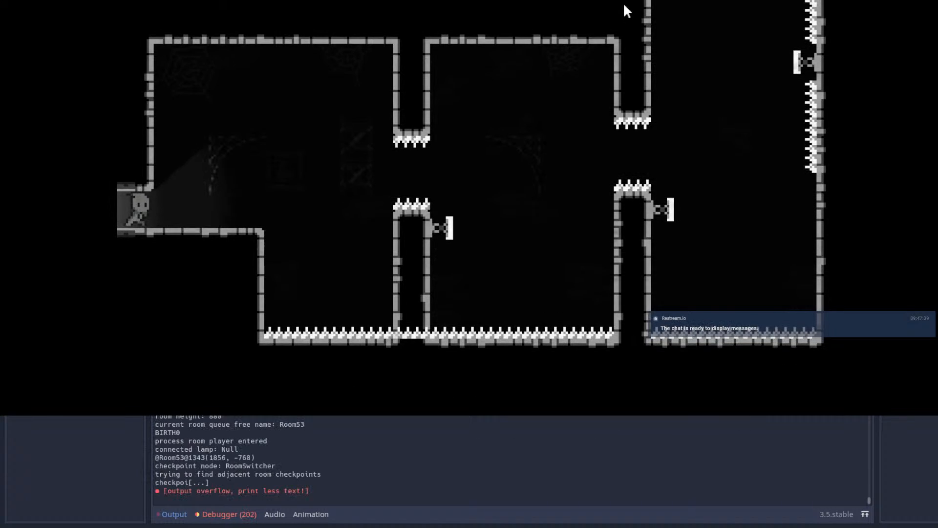
key("shift")
key("shift")
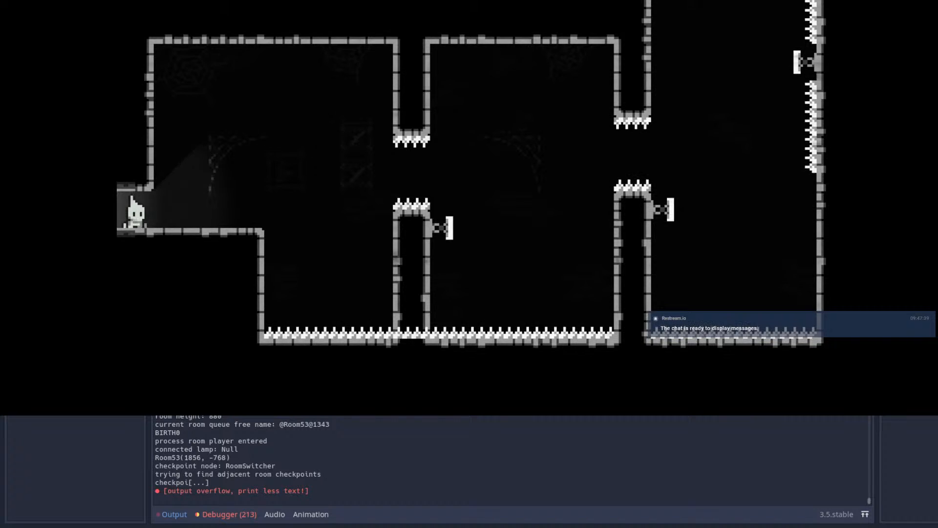
key("alt+F4")
Step: In Room53, move the second column's upper spikes, lower spikes and spring down one tile, level with those of the first column
left_click(468, 32)
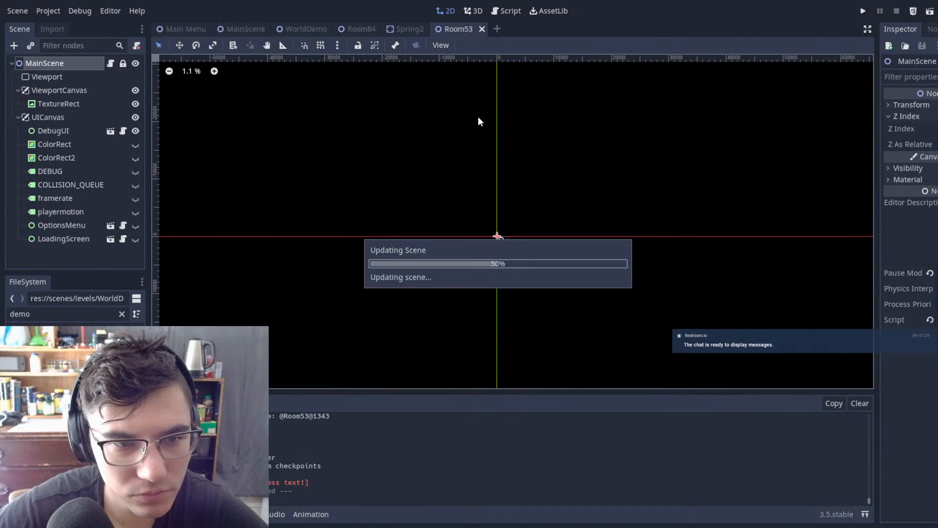
left_click_drag(449, 108, 526, 250)
left_click_drag(432, 94, 589, 293)
Step: Extend the second column's hanging part and trim its lower part by one tile row each to meet the spikes, then save
scroll(63, 119, "up", 10)
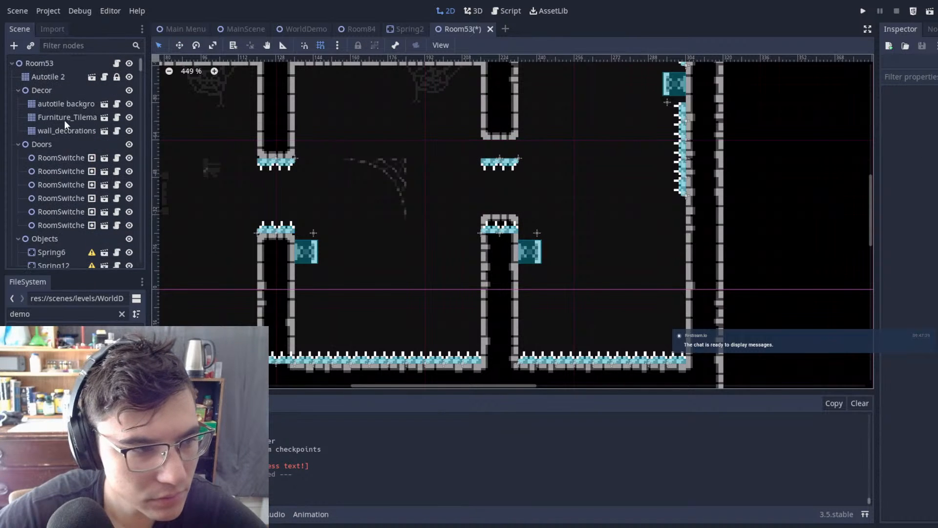
left_click(57, 79)
left_click(495, 151)
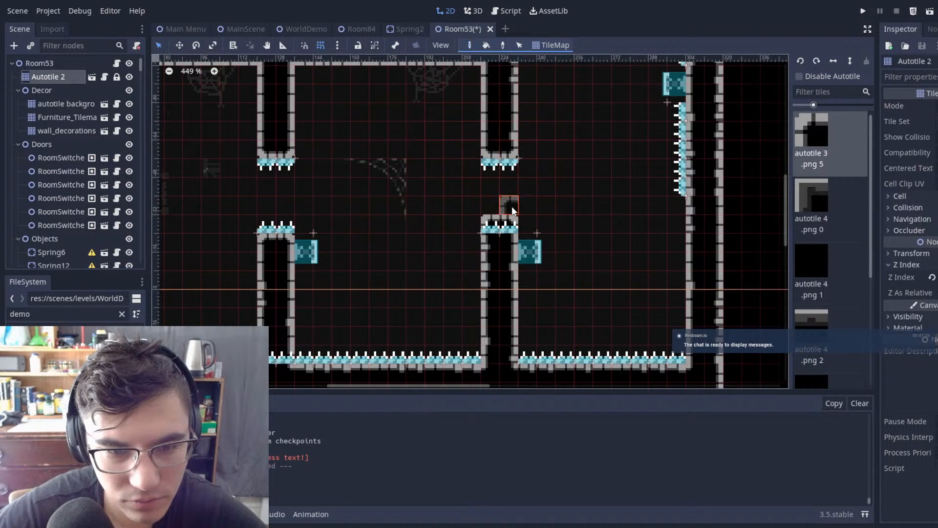
key("ctrl+s")
Step: Run the game from MainScene and dash from the entrance through the first column gap toward the second one
left_click(243, 28)
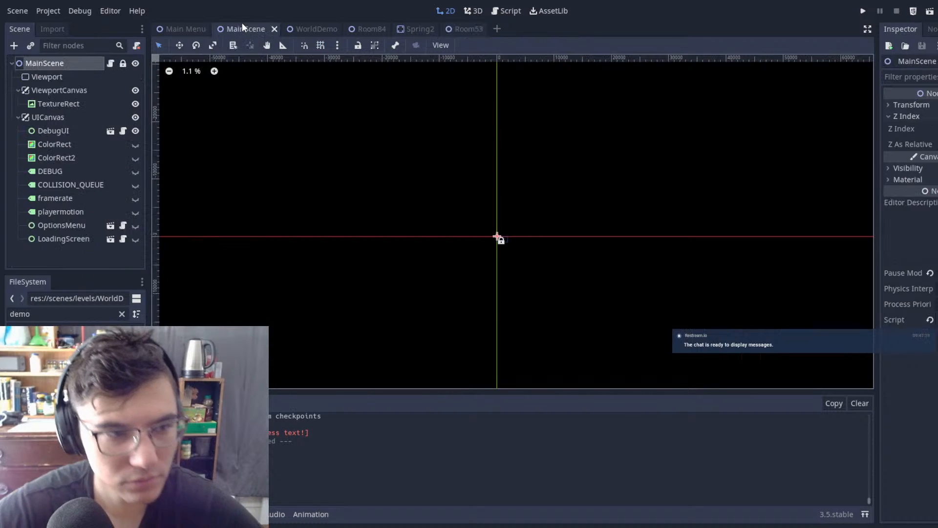
key("ctrl+s")
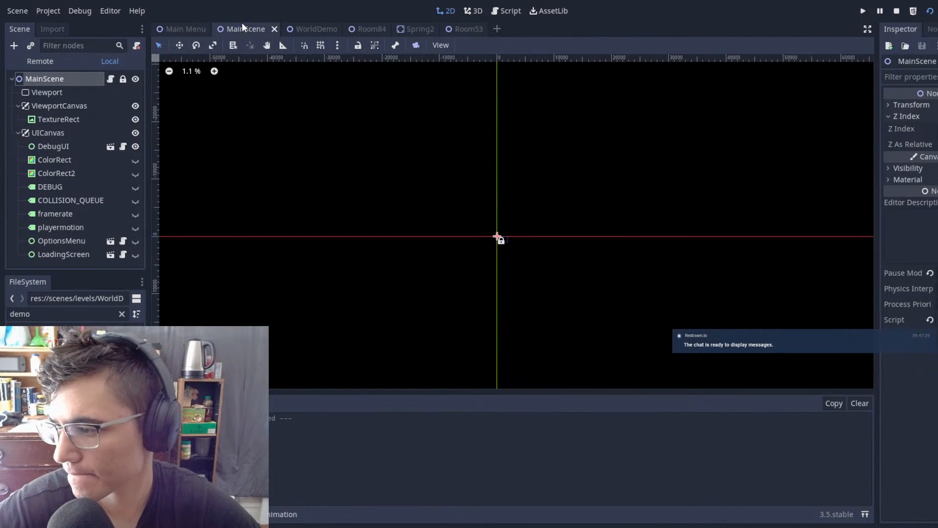
key("F5")
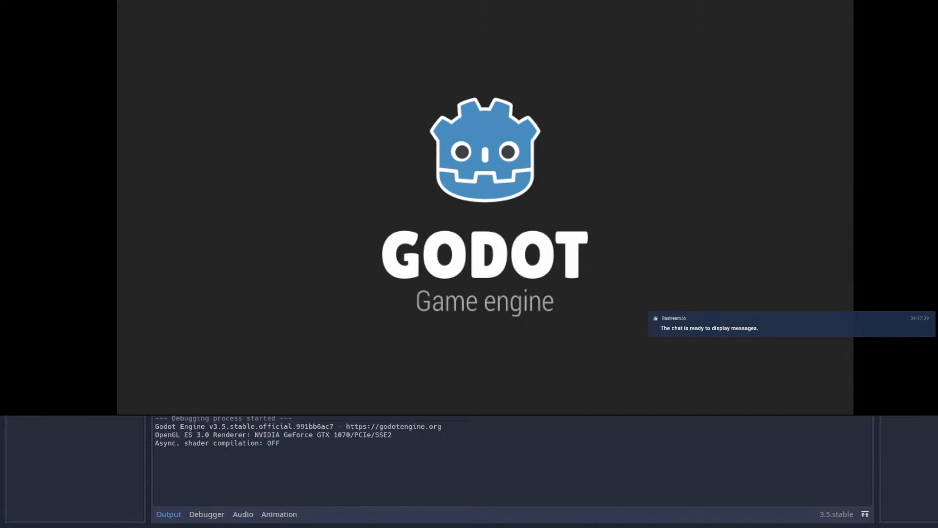
key("Right")
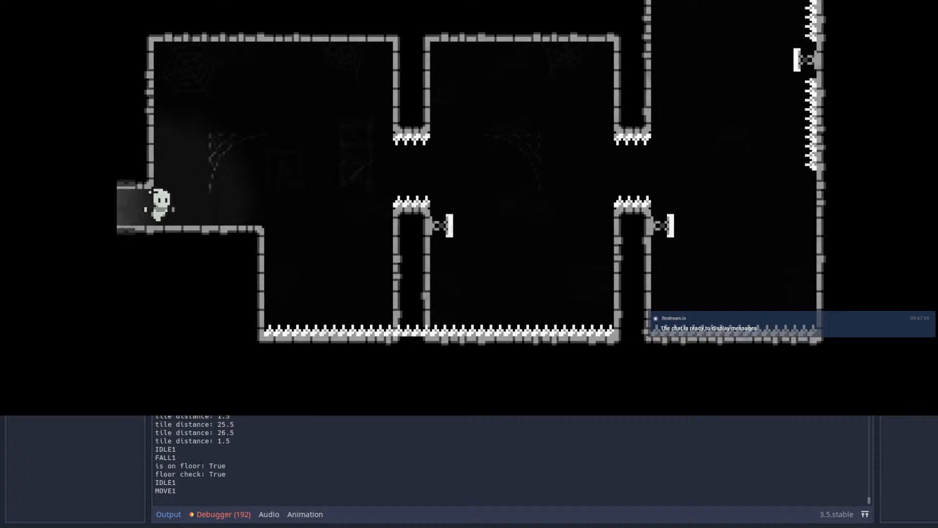
key("space")
key("shift")
Step: Dash between the springs to climb the tall shaft and cross over its spiked top into the neighbouring chamber
key("shift")
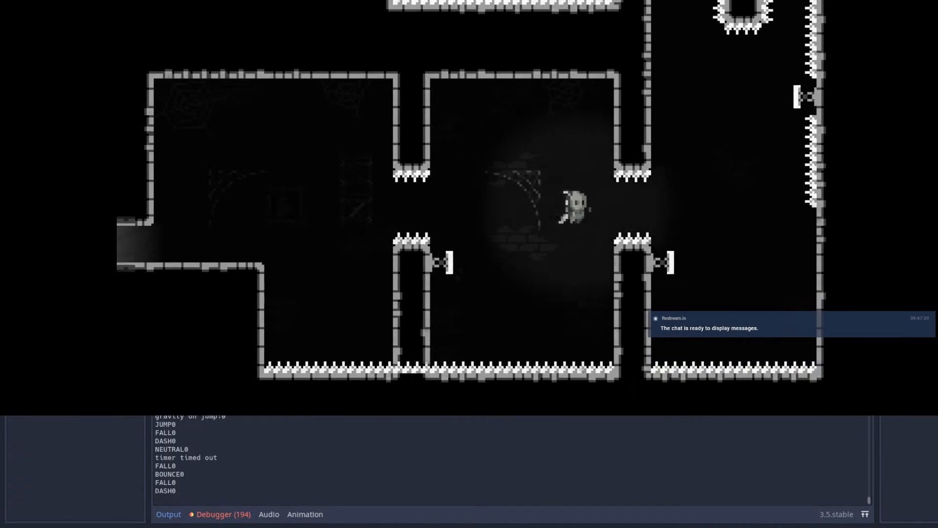
key("shift")
key("shift")
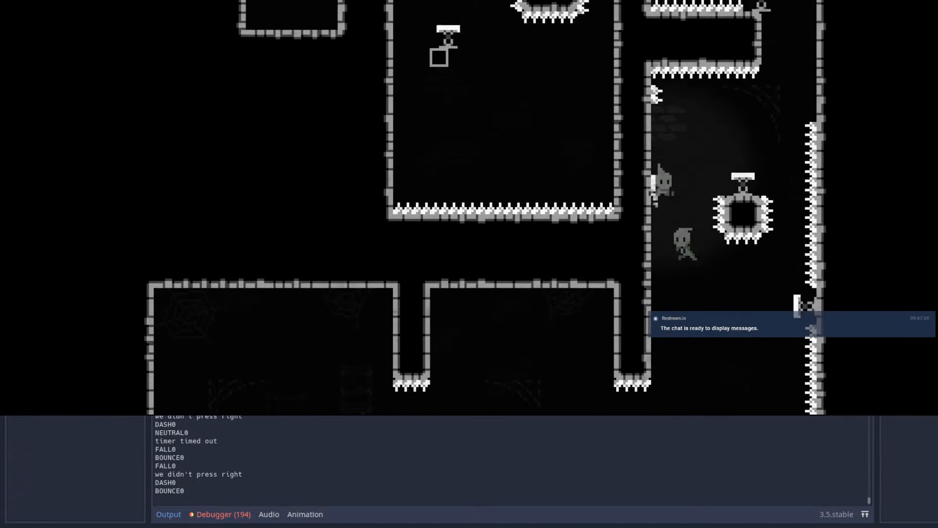
key("shift")
key("Left")
key("shift")
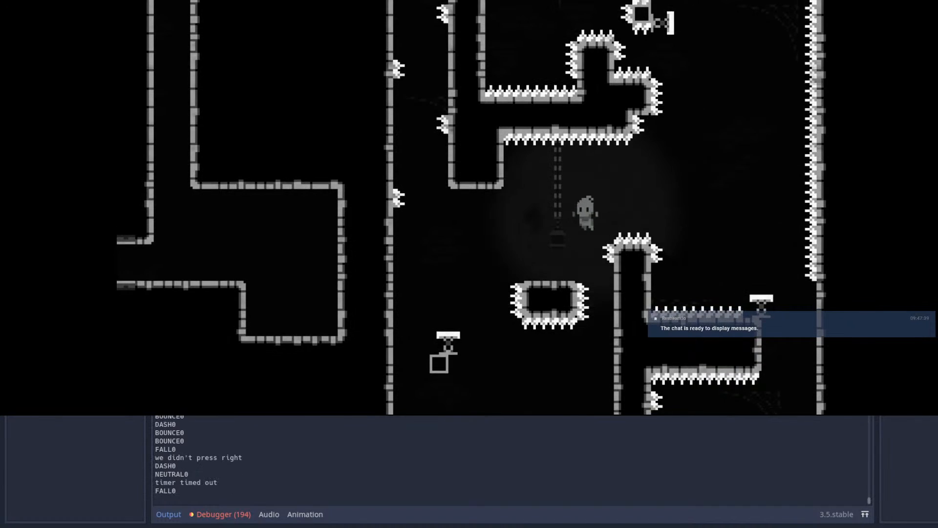
Step: Wall-jump up the narrow shaft between the alternating wall spikes and leap over its spiked top
key("space")
key("space")
key("space")
key("space")
key("space")
key("space")
key("space")
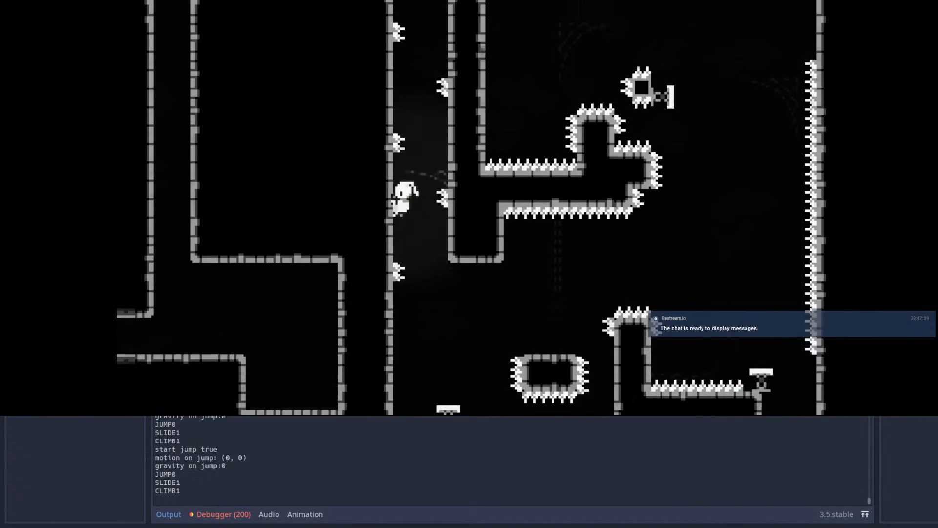
key("Right")
key("Left")
Step: Dash to the small spiked block's spring, continue from the checkpoint platform up the floating springs, then stop the game
key("space")
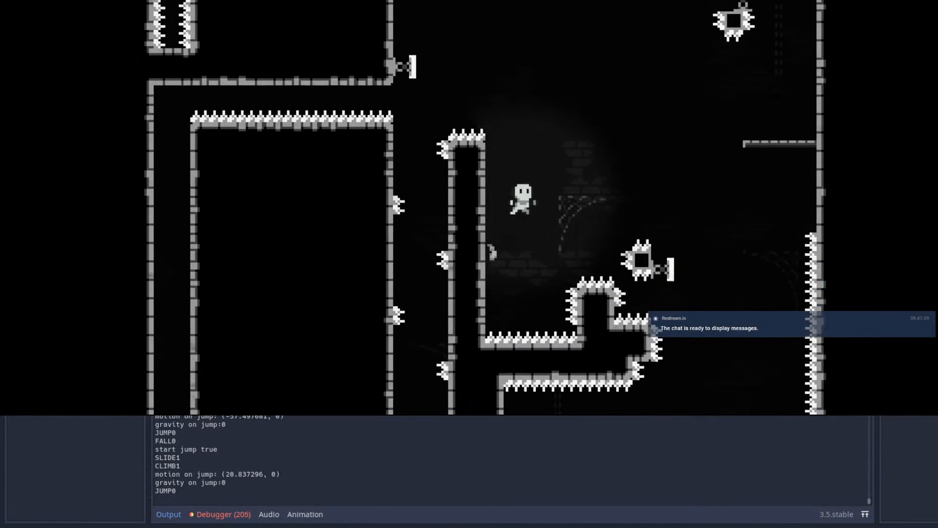
key("shift")
key("Right")
key("space")
key("space")
key("space")
key("Left")
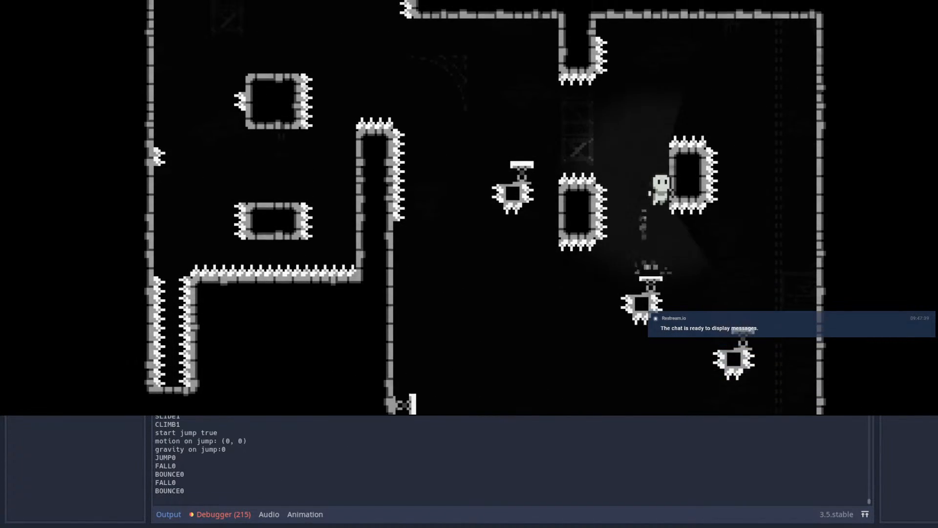
key("space")
key("Left")
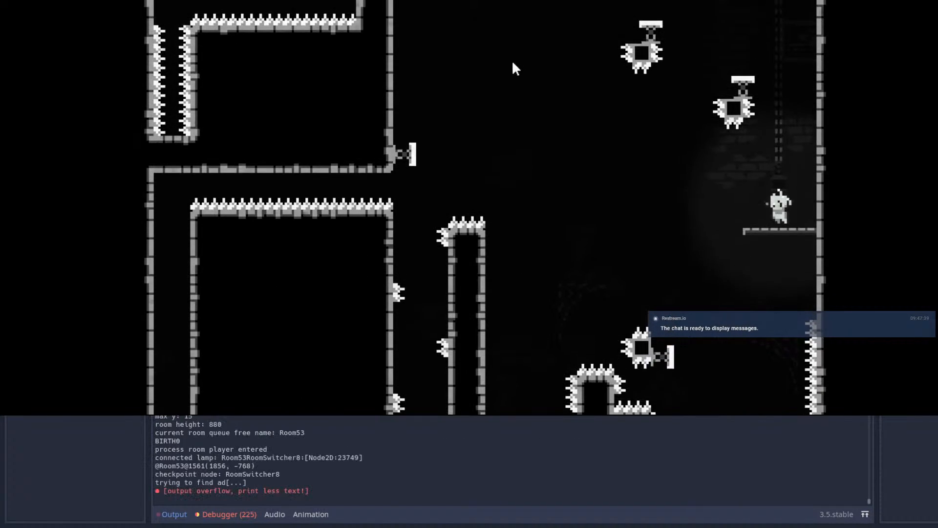
key("F8")
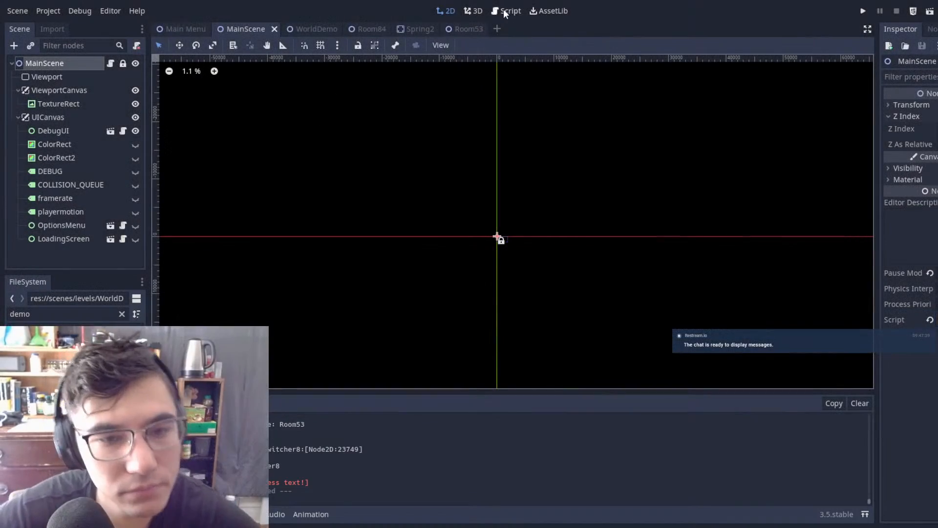
Step: In Room53, delete the ledge spike nearest the spring in the right-hand shaft
left_click(467, 29)
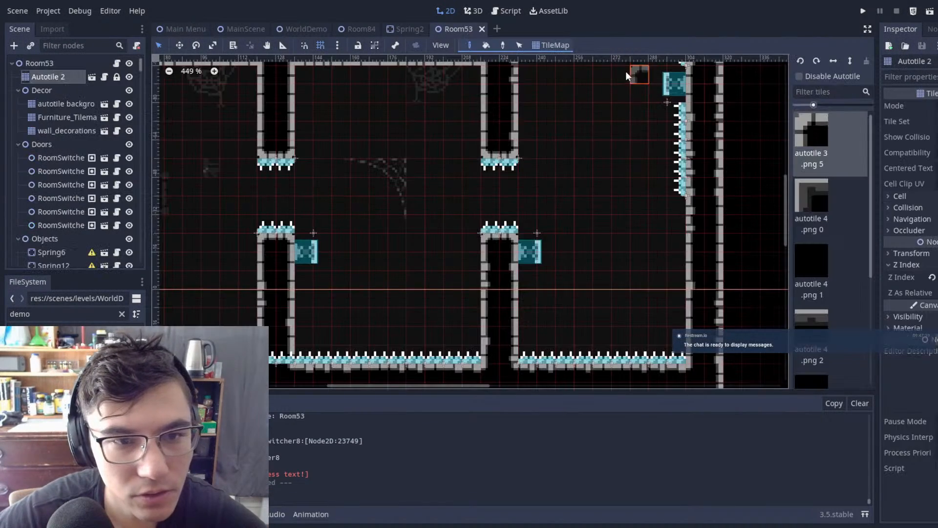
scroll(625, 72, "down", 3)
middle_click_drag(620, 168, 530, 124)
scroll(496, 140, "up", 8)
left_click(44, 62)
scroll(498, 270, "up", 9)
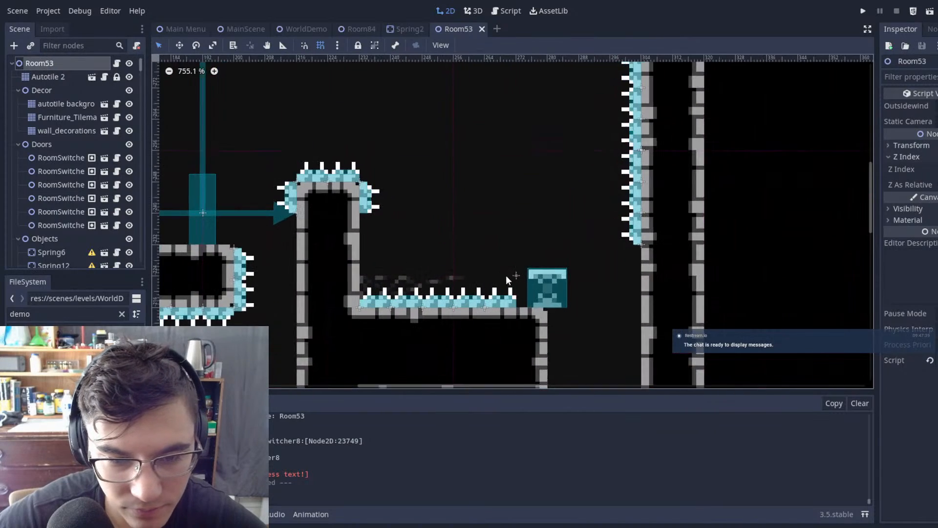
left_click(506, 297)
scroll(513, 284, "down", 10)
middle_click_drag(524, 254, 542, 382)
scroll(543, 382, "up", 1)
scroll(542, 383, "up", 1)
key("Delete")
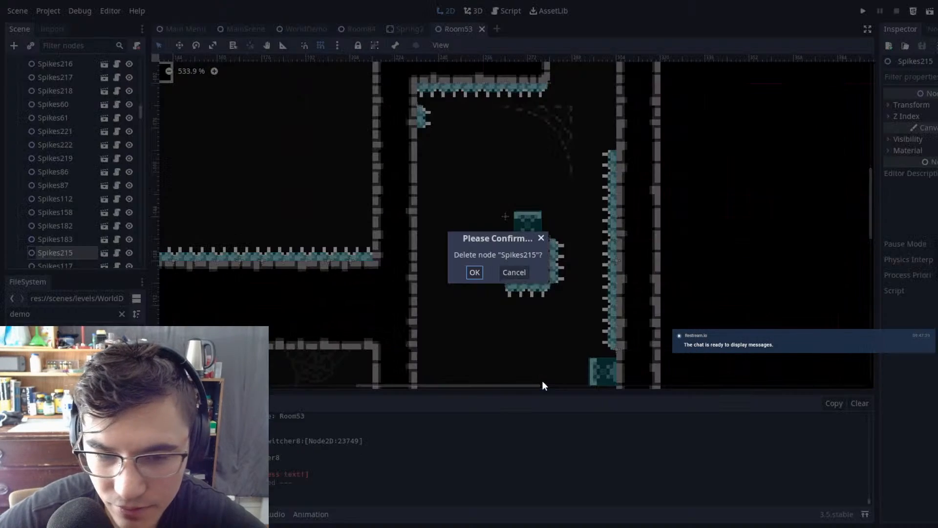
left_click(474, 274)
Step: Move the spring at the end of the spiked ledge inward along the ledge to (264, -224)
scroll(606, 211, "down", 2)
middle_click_drag(605, 205, 544, 347)
scroll(537, 318, "up", 1)
left_click(501, 170)
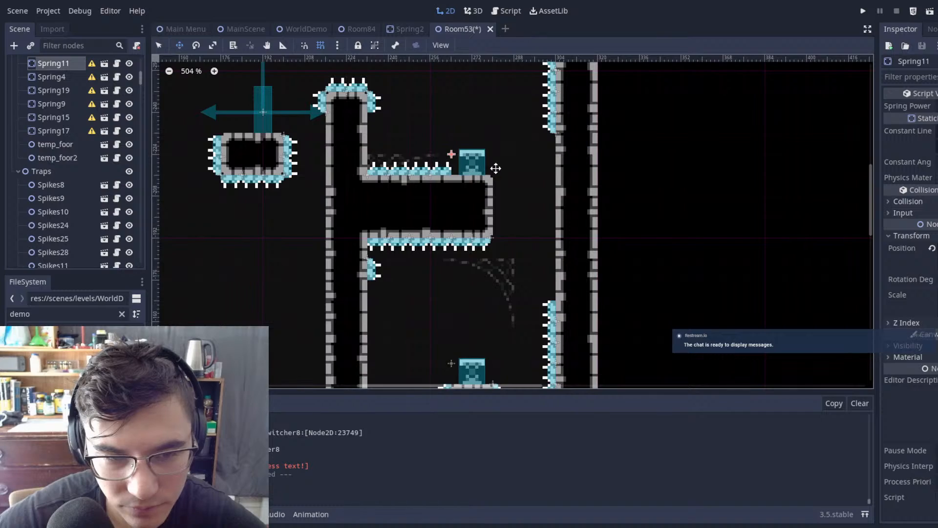
left_click(517, 227)
Step: Examine the route between the ledge spring, the small spiked block and the lower chambers leading to the entrance
scroll(551, 239, "down", 6)
middle_click_drag(551, 239, 554, 117)
scroll(495, 172, "down", 1)
scroll(494, 173, "up", 1)
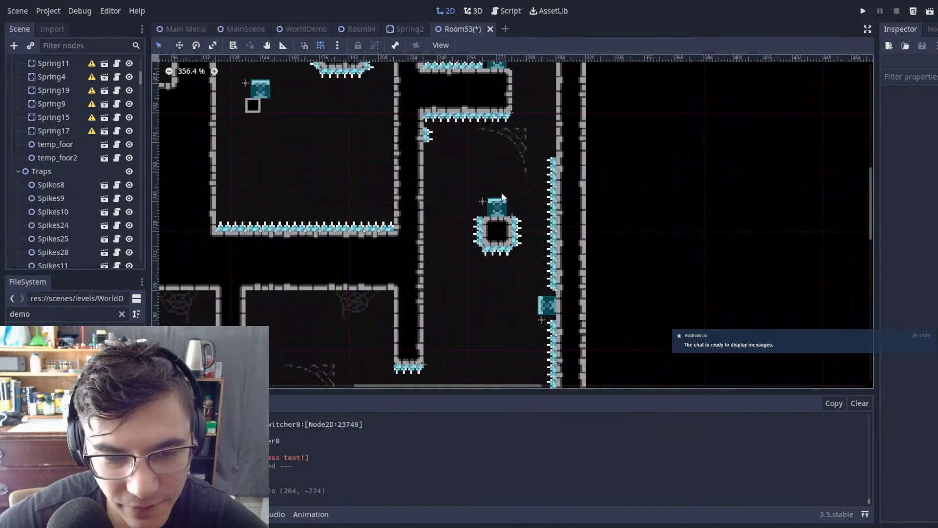
scroll(486, 225, "up", 1)
middle_click_drag(483, 233, 573, 202)
middle_click_drag(667, 198, 574, 210)
scroll(557, 220, "down", 2)
scroll(555, 231, "down", 9)
middle_click_drag(519, 320, 554, 226)
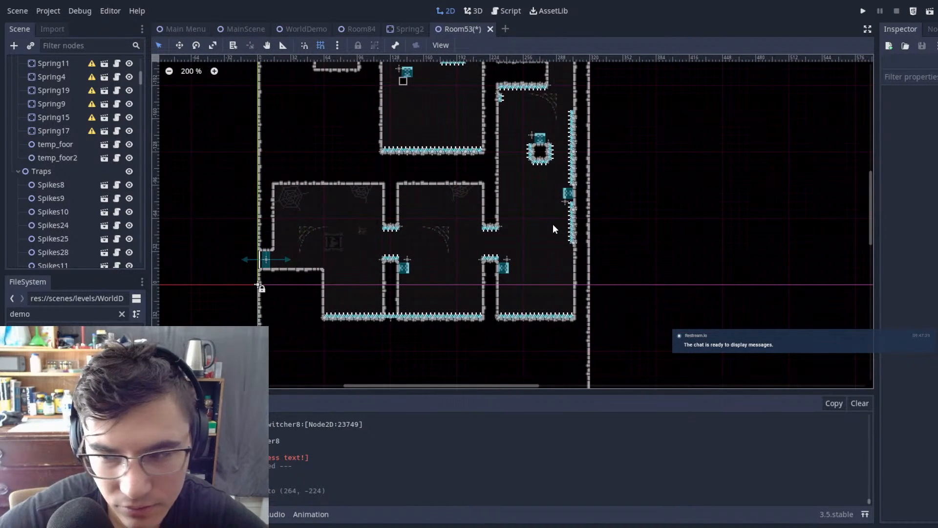
scroll(615, 111, "up", 5)
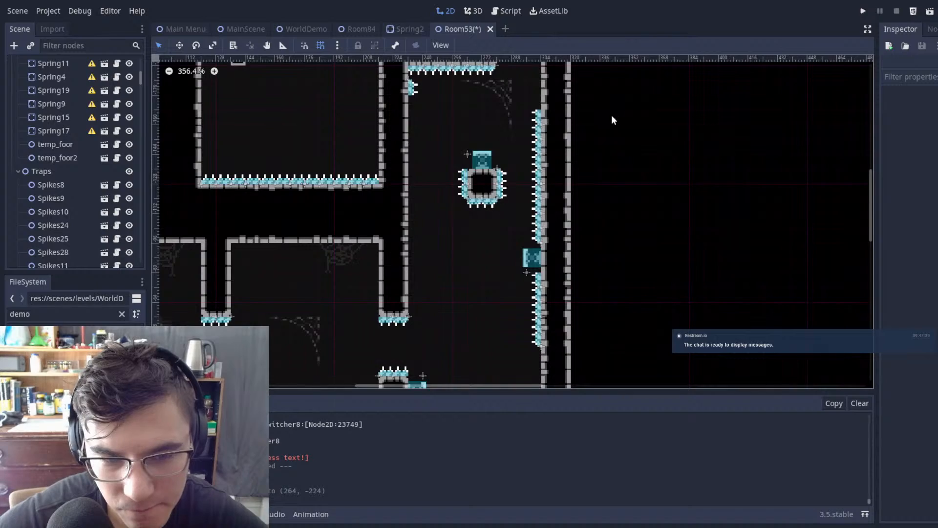
scroll(612, 115, "down", 8)
scroll(539, 99, "up", 7)
middle_click_drag(565, 111, 562, 263)
scroll(509, 207, "up", 1)
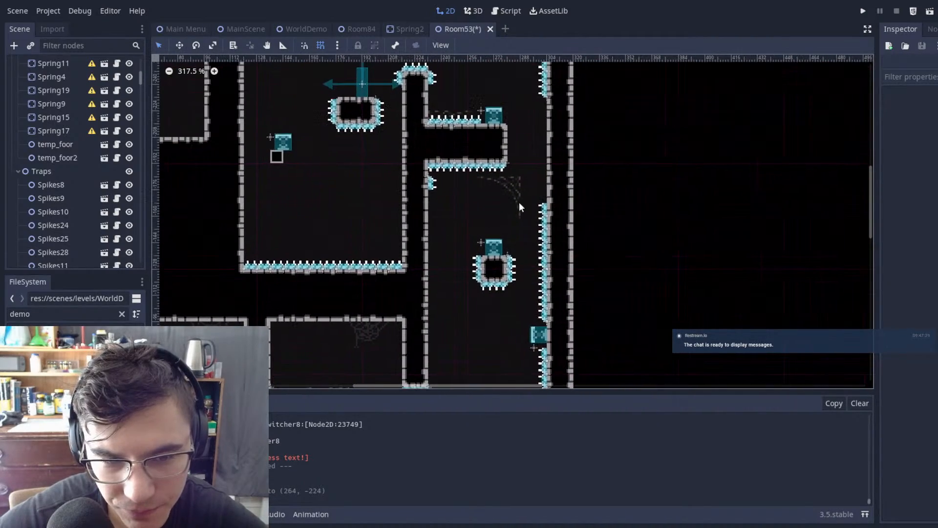
scroll(502, 171, "up", 3)
scroll(500, 169, "down", 8)
scroll(500, 176, "up", 4)
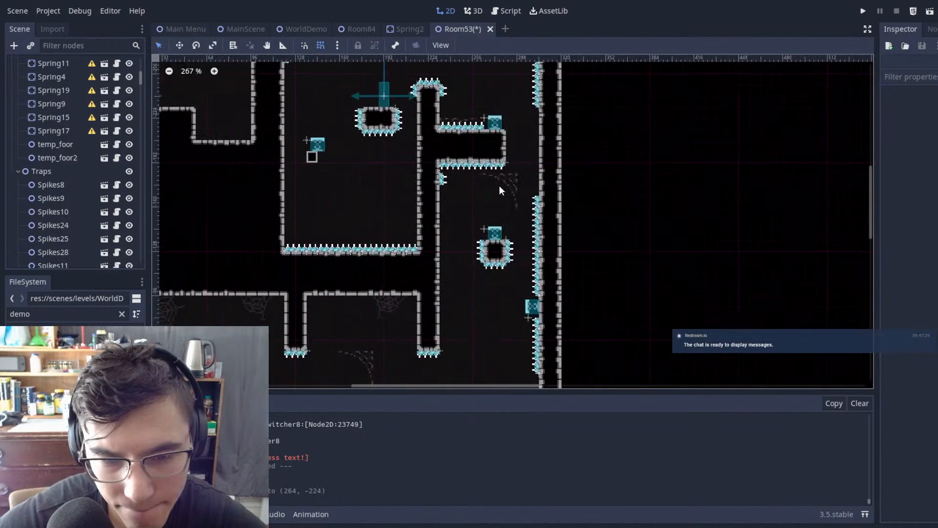
middle_click_drag(539, 252, 626, 123)
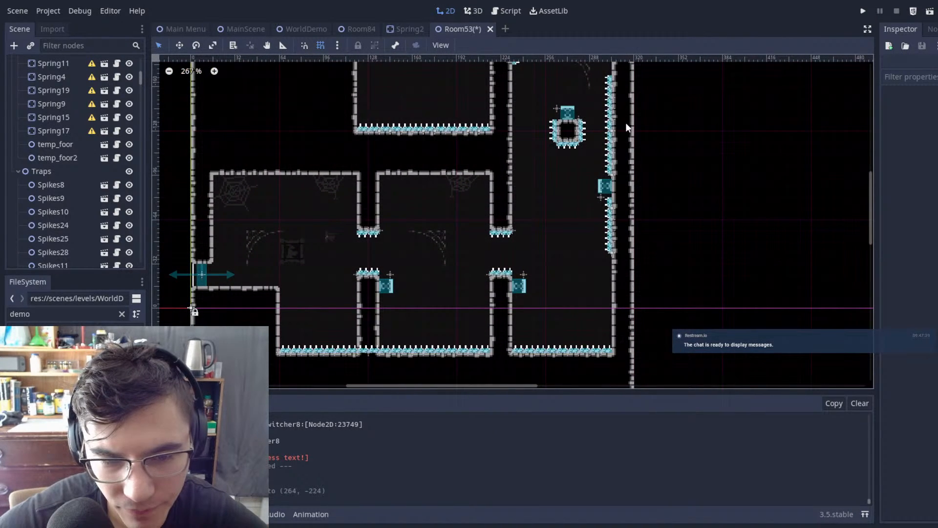
middle_click_drag(625, 122, 670, 125)
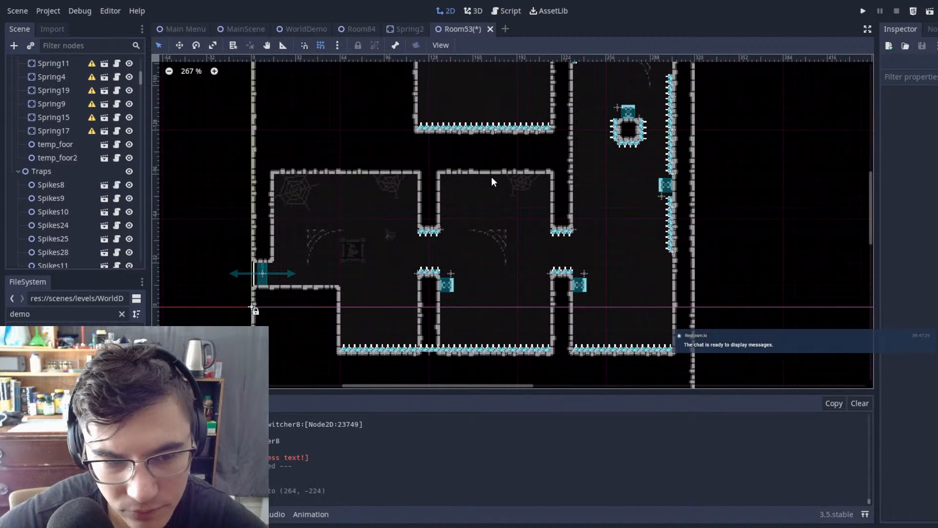
Step: Delete the two floor spikes that overlap the base of the first lower column
scroll(488, 259, "up", 4)
scroll(418, 211, "up", 8)
left_click(418, 211)
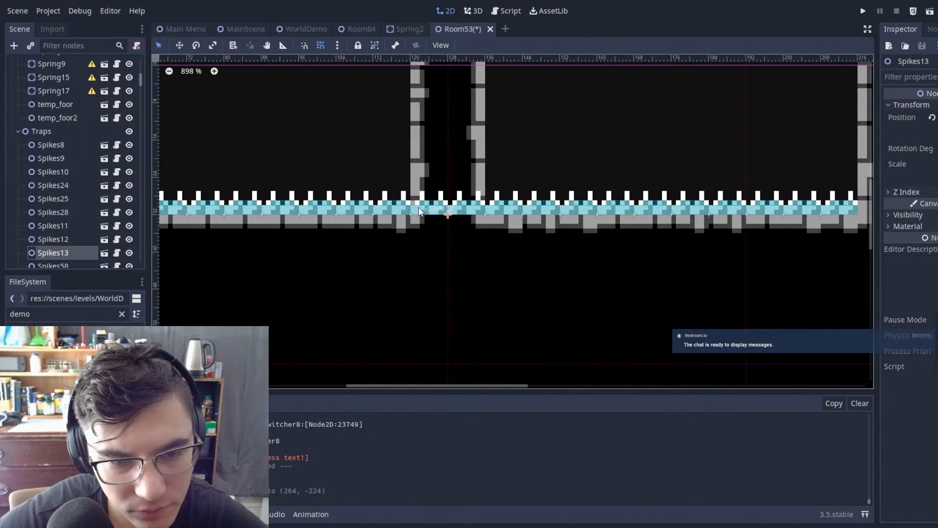
left_click(418, 212, "shift")
key("Delete")
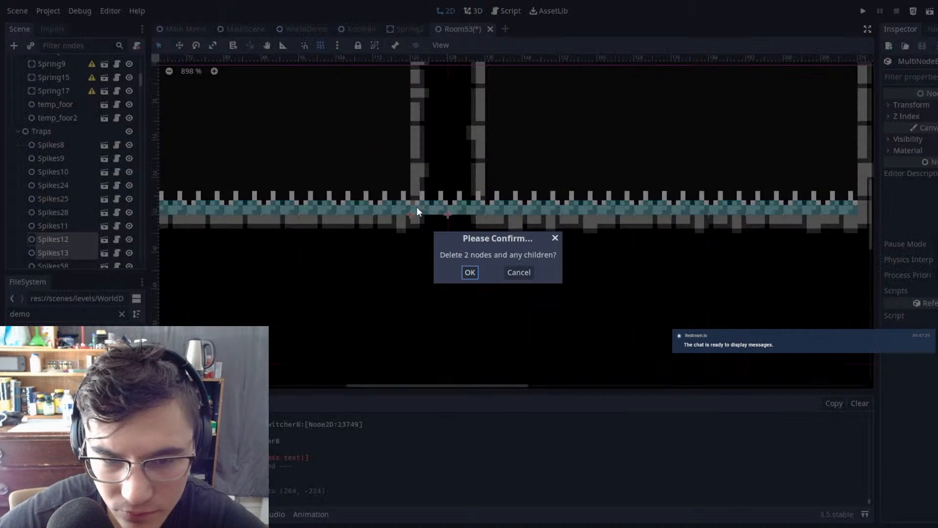
left_click(470, 273)
Step: Check the spikes hanging from the second upper column and the shaft above its gap
scroll(623, 215, "down", 6)
scroll(489, 220, "up", 3)
middle_click_drag(526, 134, 592, 175)
middle_click_drag(558, 206, 471, 221)
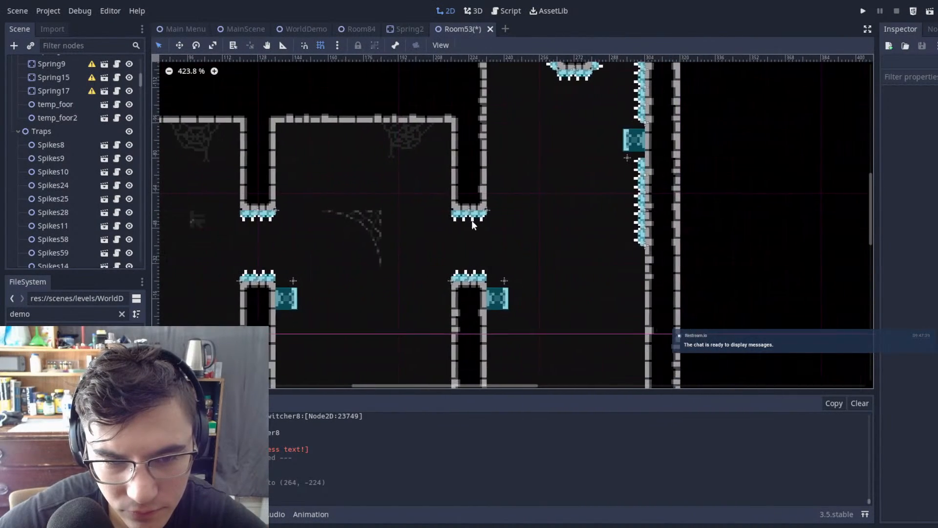
scroll(445, 188, "up", 5)
left_click_drag(427, 177, 568, 259)
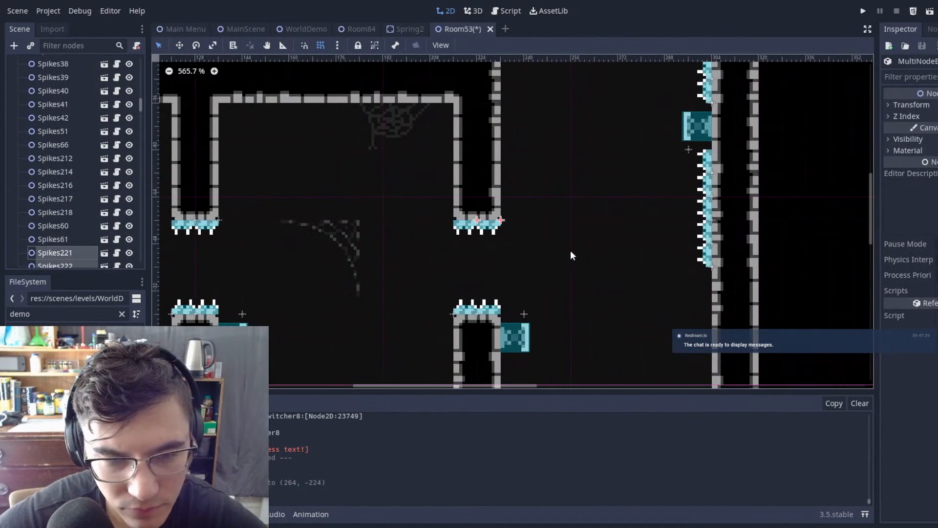
left_click(541, 151)
scroll(541, 150, "down", 2)
middle_click_drag(565, 163, 520, 273)
scroll(548, 230, "down", 2)
Step: Select the Autotile 2 tilemap for editing the tiles around the small block beneath the floating spring
middle_click_drag(525, 197, 647, 212)
middle_click_drag(454, 103, 612, 216)
scroll(611, 215, "up", 2)
scroll(546, 242, "up", 5)
scroll(68, 115, "up", 10)
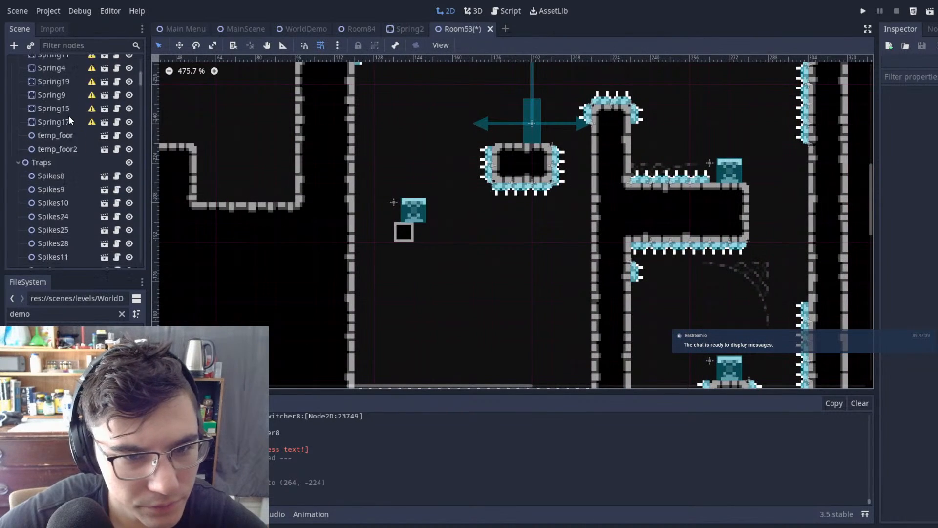
left_click(48, 77)
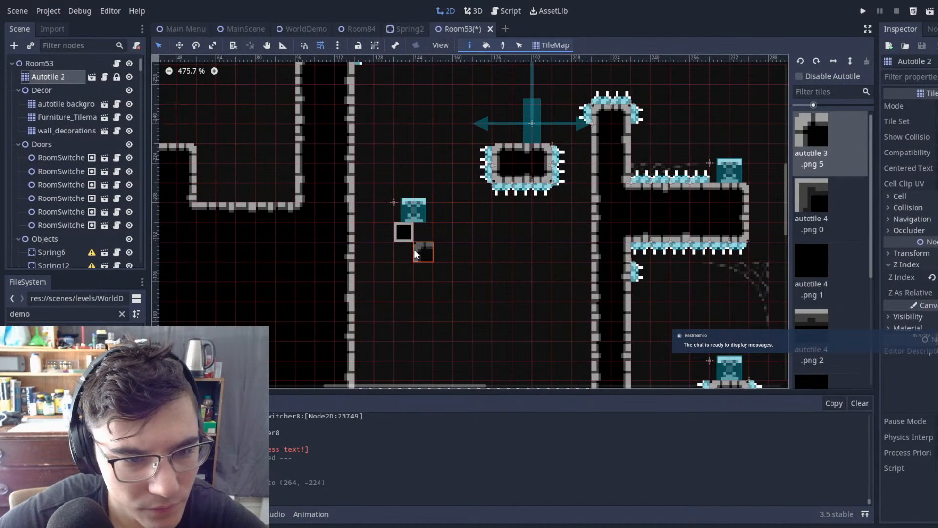
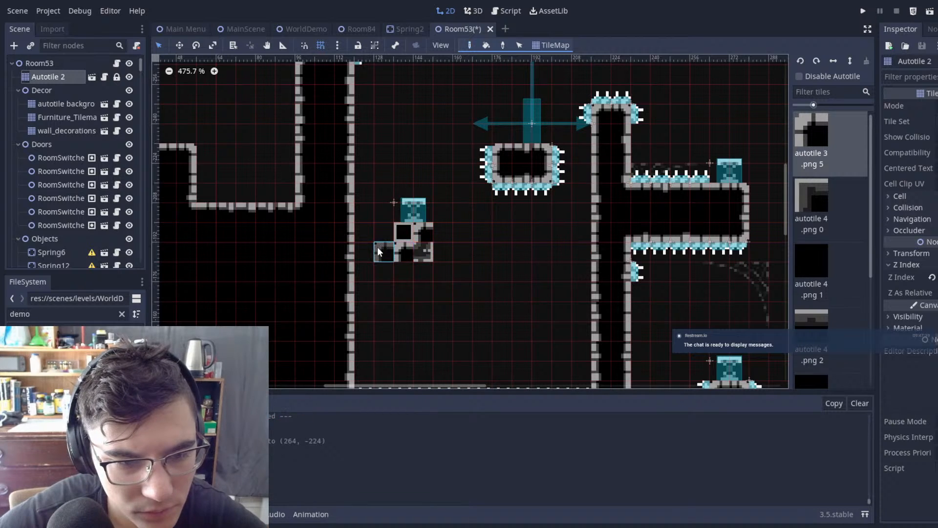
Step: Try filling the area between the tall L-shaped wall and the small spiked spring platform with solid wall tiles on Autotile 2
scroll(538, 201, "down", 6)
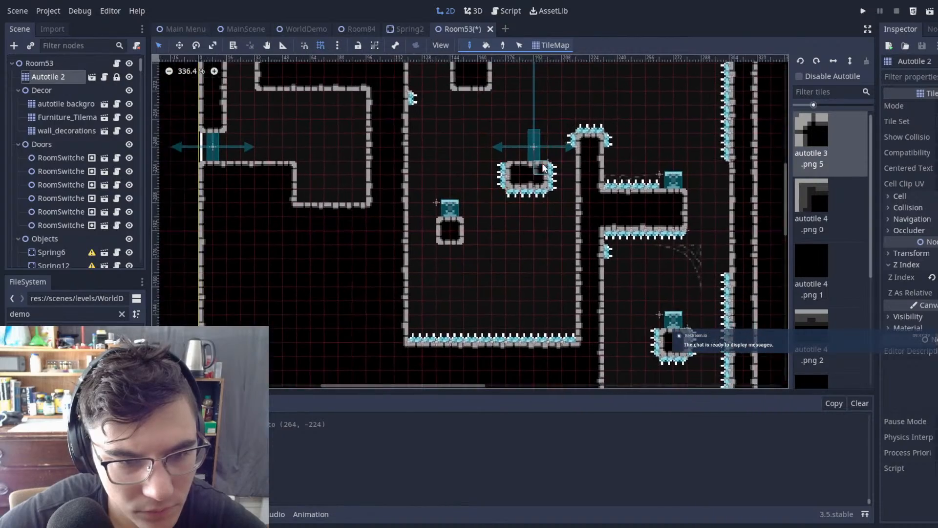
middle_click_drag(548, 170, 541, 237)
scroll(546, 230, "down", 1)
scroll(531, 216, "down", 2)
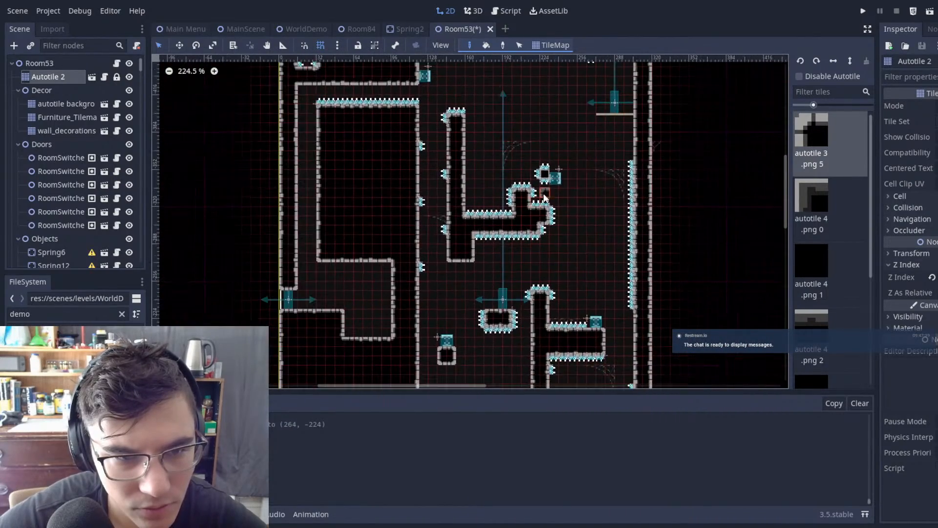
middle_click_drag(531, 216, 449, 255)
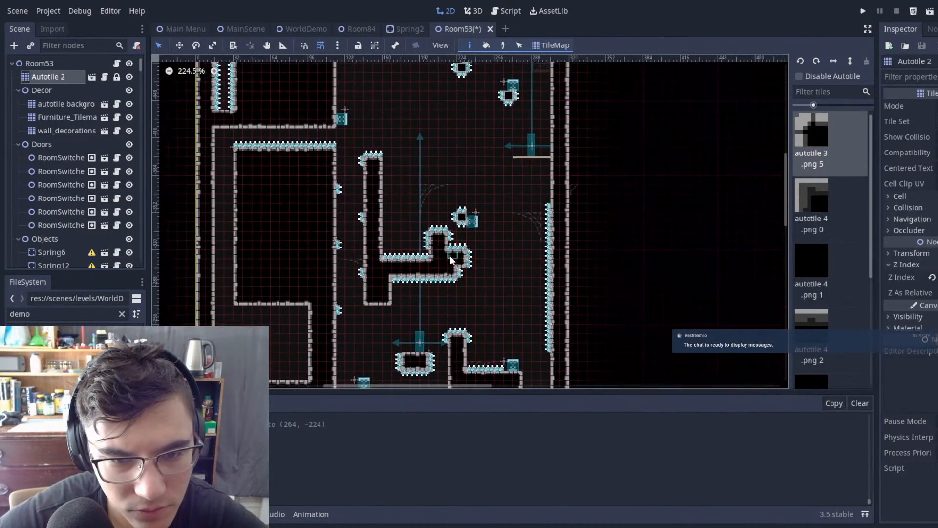
scroll(450, 255, "up", 7)
mouse_move(435, 160)
left_mouse_down()
mouse_move(403, 201)
mouse_move(420, 218)
left_mouse_up()
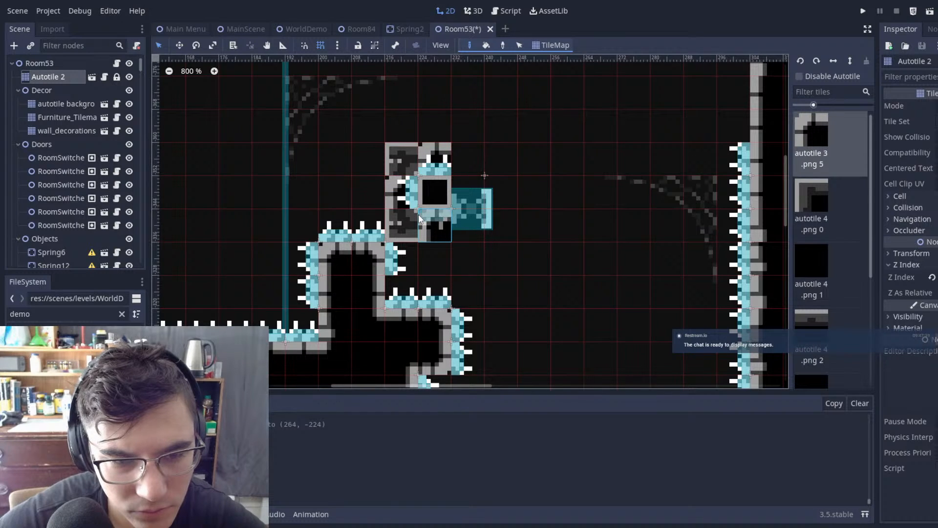
scroll(542, 190, "down", 7)
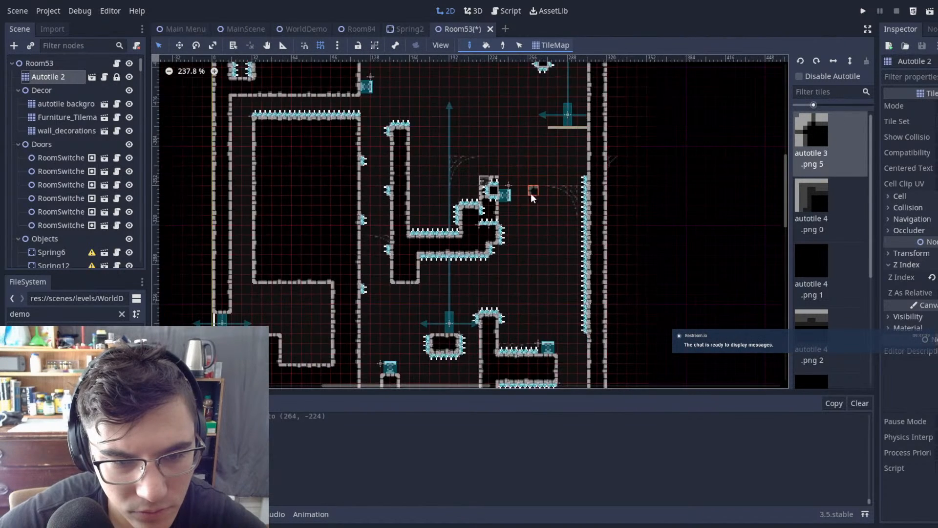
scroll(493, 138, "up", 6)
left_click_drag(462, 183, 350, 276, "ctrl+shift")
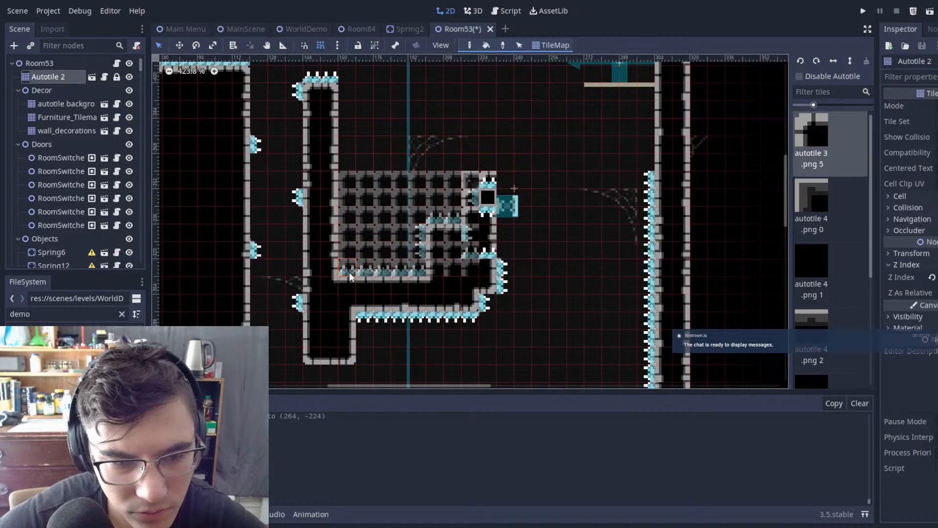
scroll(571, 188, "down", 4)
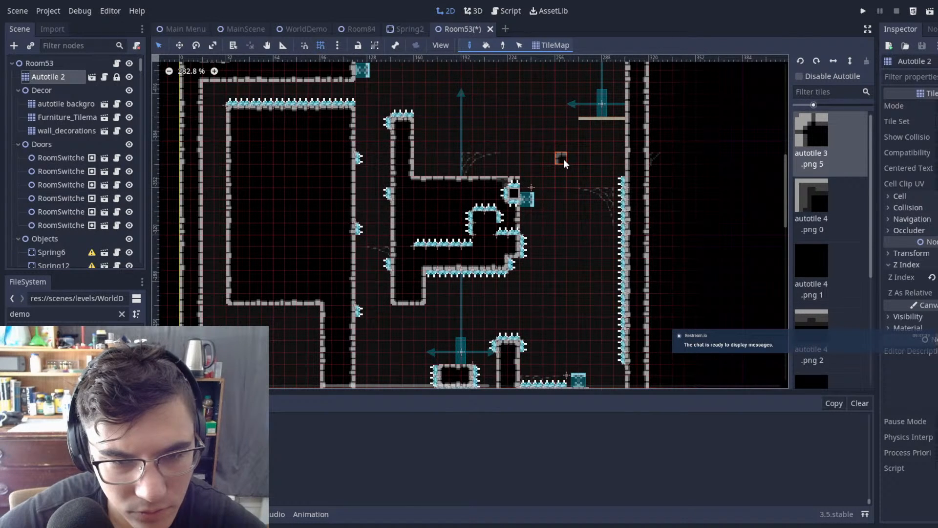
key("ctrl+z")
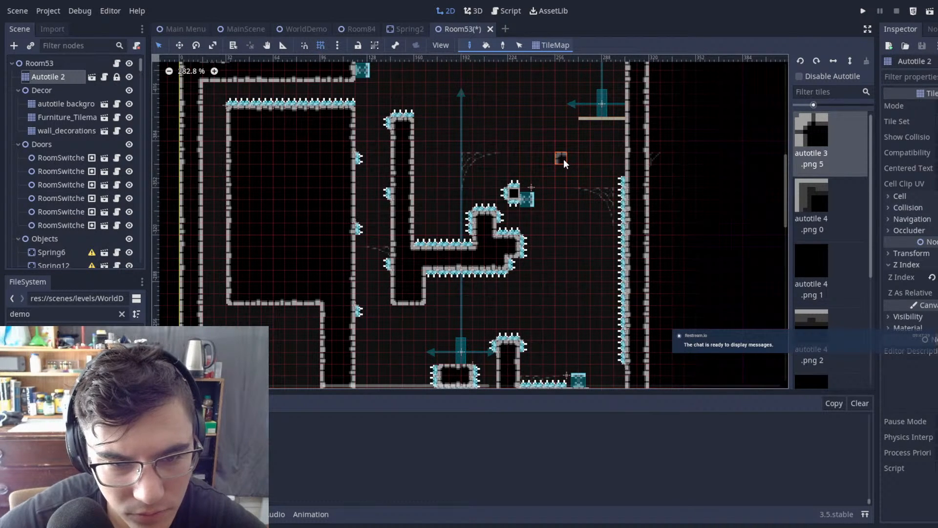
Step: Examine the overall layout of Room53, from the spiked wall section down to the lower chambers
scroll(542, 199, "down", 4)
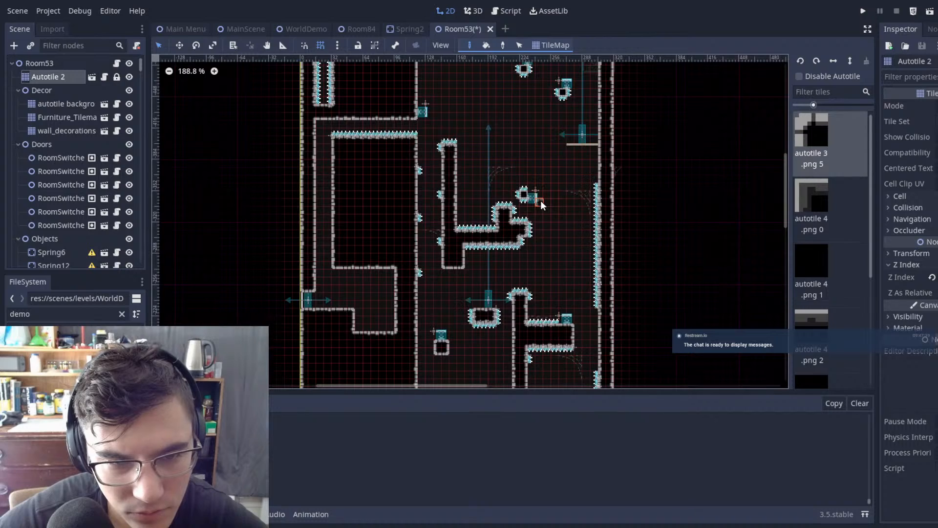
scroll(525, 204, "up", 7)
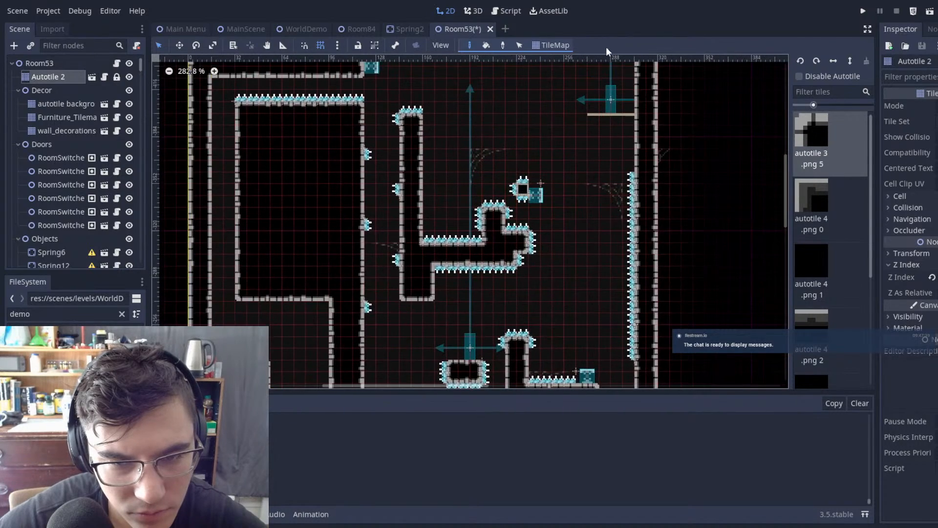
scroll(574, 148, "down", 7)
scroll(607, 201, "down", 6)
scroll(611, 194, "up", 4)
scroll(615, 178, "down", 1)
middle_click_drag(614, 178, 603, 109)
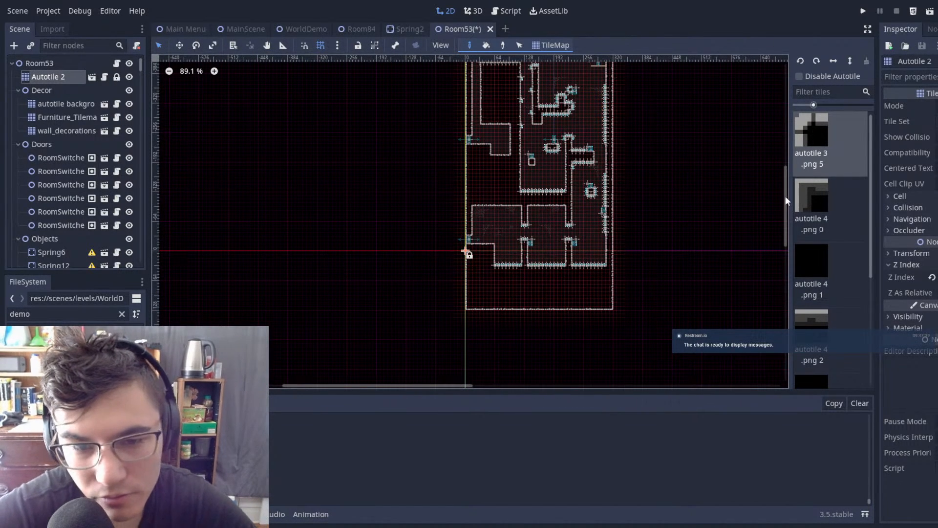
Step: Save Room53, switch to the MainScene scene, and run the project to playtest the room
key("ctrl+s")
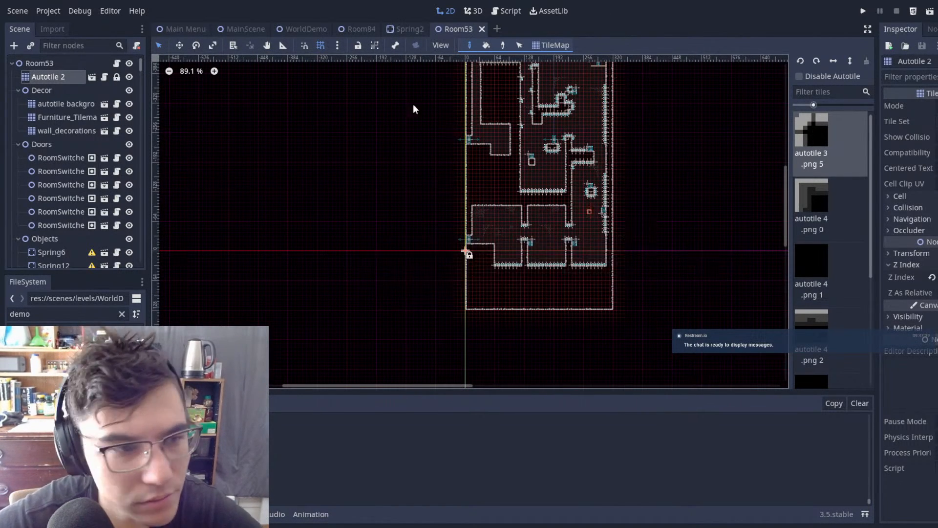
left_click(247, 33)
key("F5")
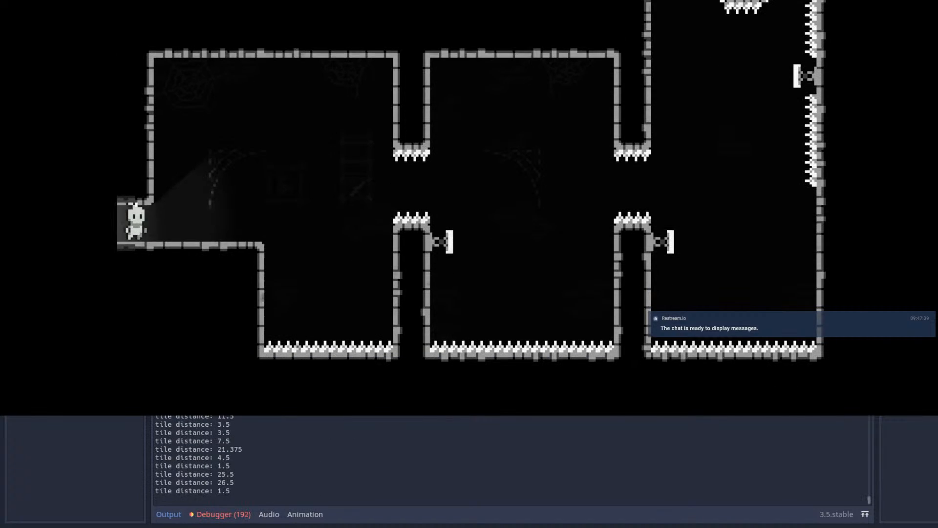
Step: Playtest the lower chambers by jumping from the entrance and dashing across the spiked pits to the third chamber
key("Right")
key("space")
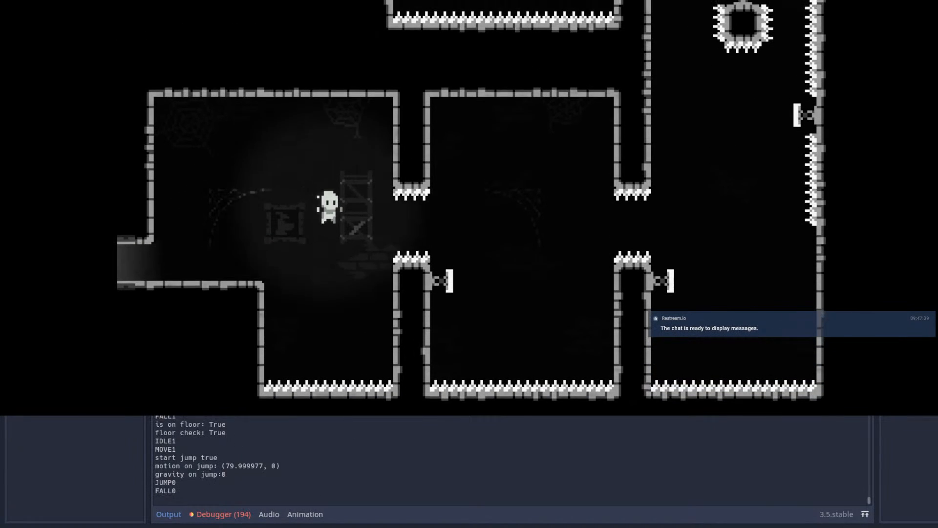
key("shift")
Step: Playtest the upward dashes through the right-hand shaft and the crossing left to above the spike-edged checkpoint platform
key("shift")
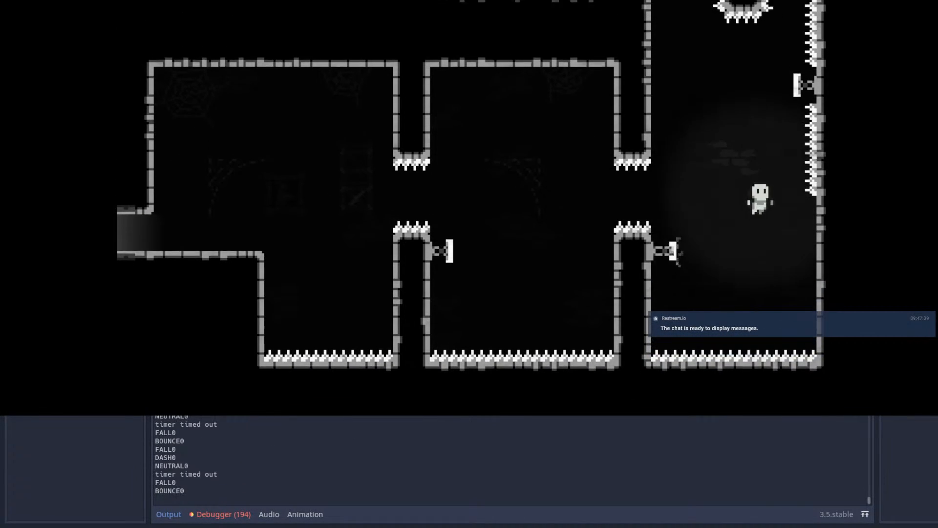
key("Up")
key("shift")
key("Up")
key("shift")
key("Right")
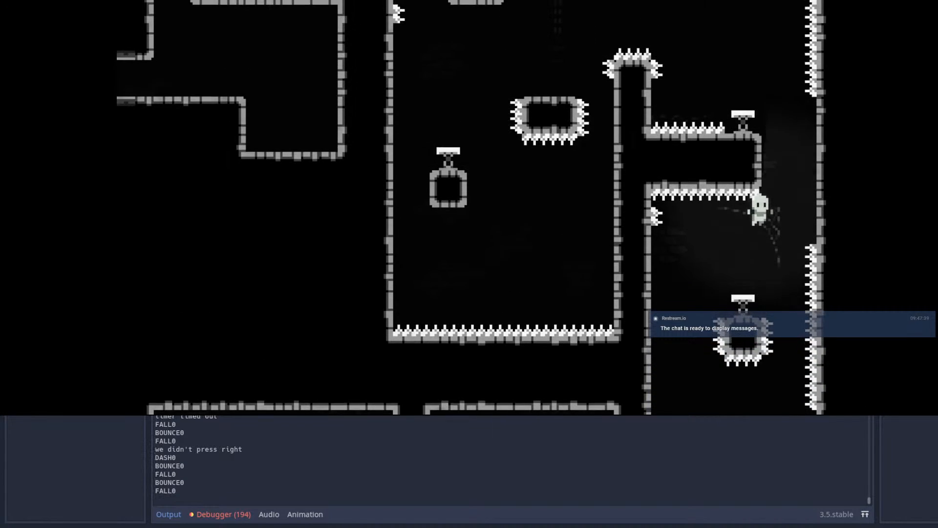
key("Up")
key("shift")
key("Left")
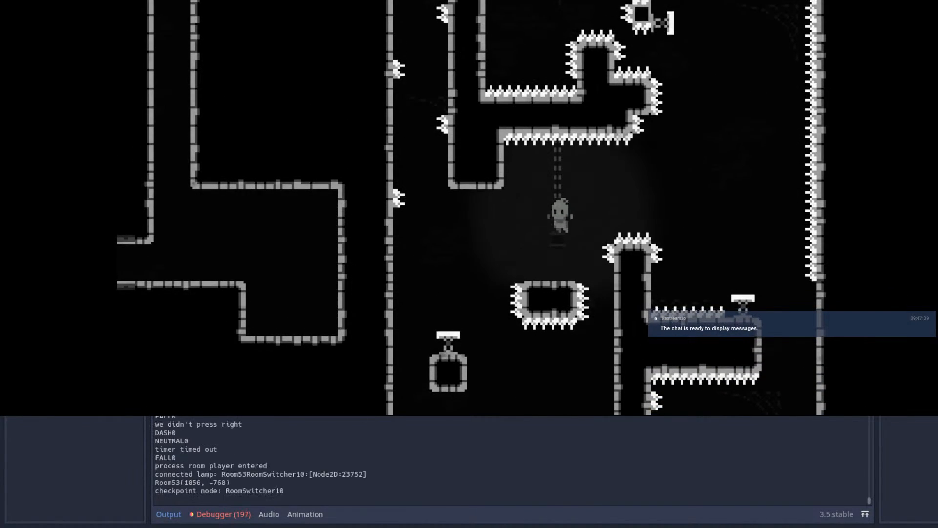
Step: Test wall-jumping up the narrow spiked shaft and over the top of the tall L-shaped wall
key("space")
key("space")
key("space")
key("space")
key("space")
key("space")
key("space")
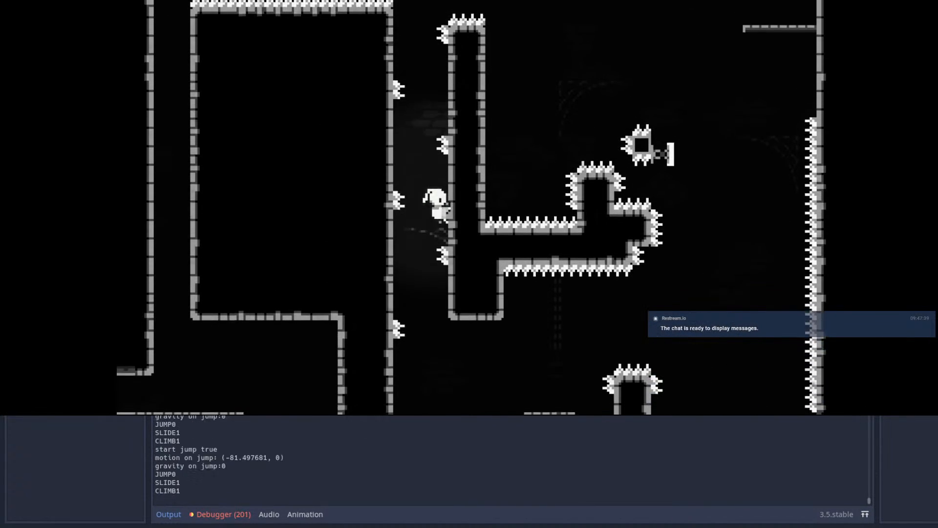
key("Right")
key("Left")
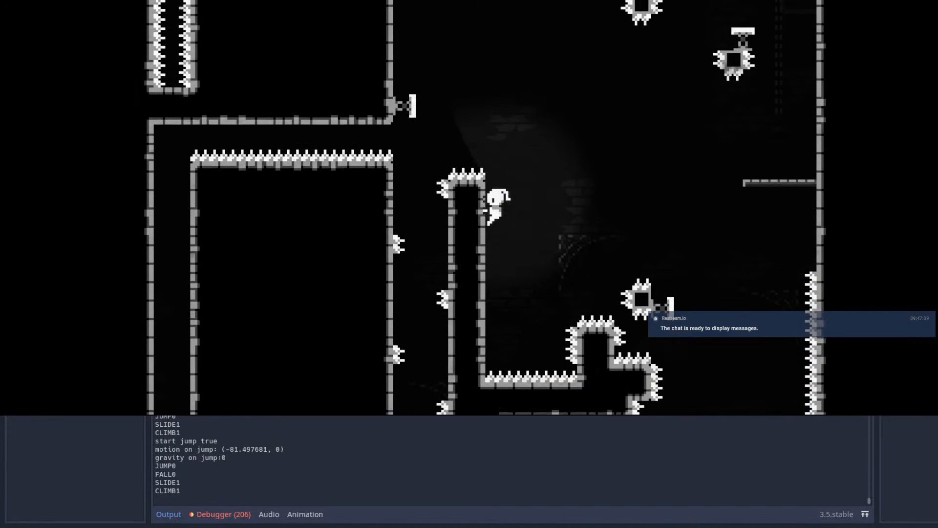
Step: Test leaping off the tall wall with rightward and upward dashes, and restart from the checkpoint
key("space")
key("Right")
key("shift")
key("Left")
key("Up")
key("shift")
key("Escape")
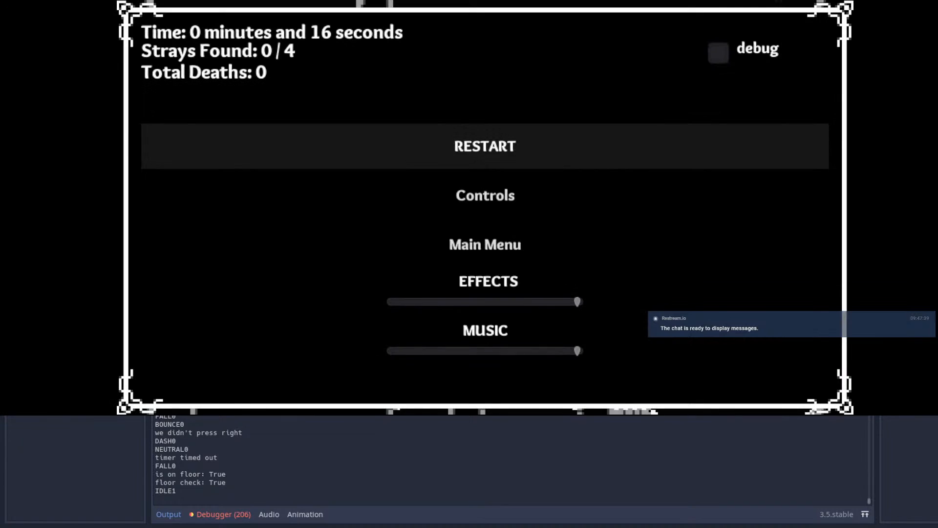
key("Return")
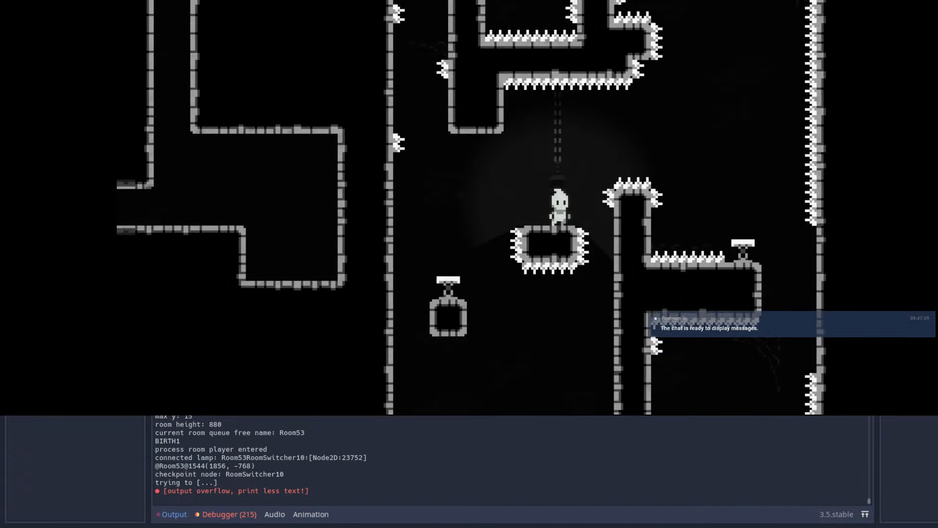
Step: Replay the wall-jump climb from the checkpoint and dash up past the spring on the left wall
key("Left")
key("space")
key("space")
key("space")
key("space")
key("space")
key("Up")
key("shift")
key("Left")
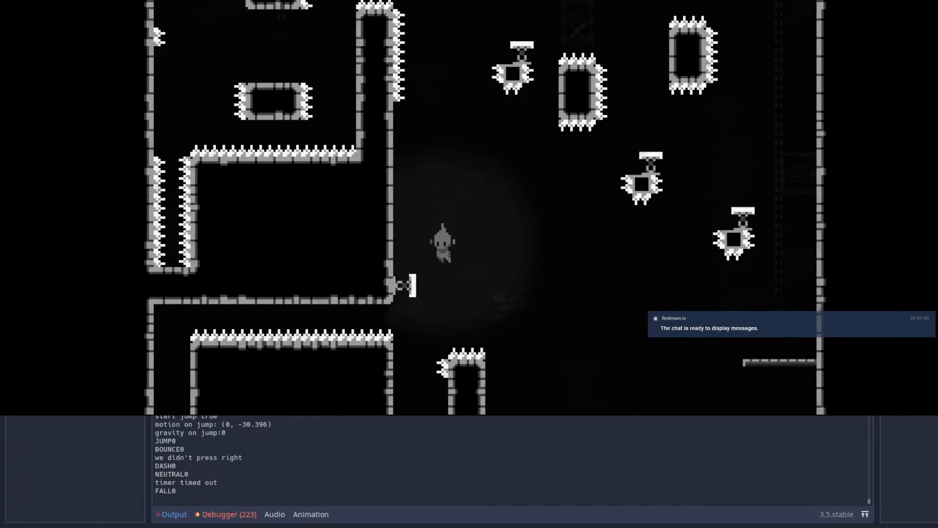
Step: Test dashing right from above the tall wall, past the small spiked spring platform toward the spiked right wall
key("Right")
key("Up")
key("shift")
key("Right")
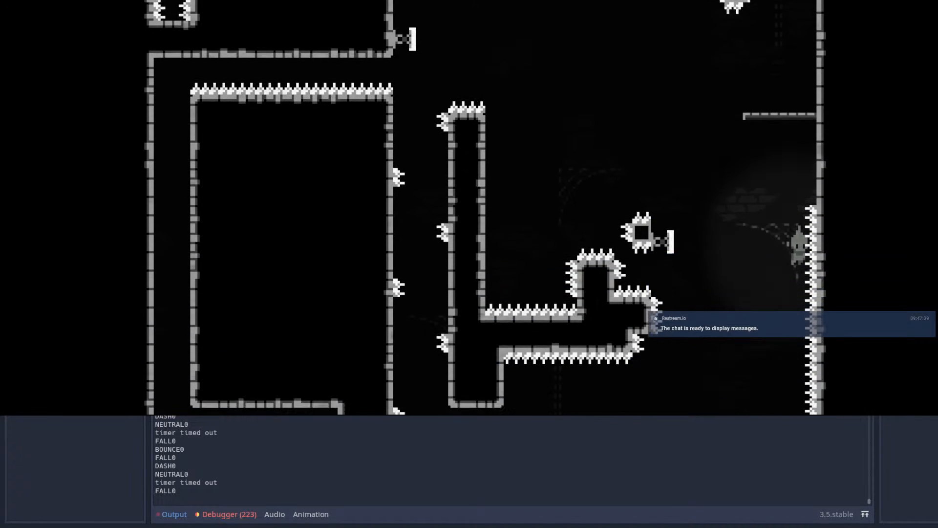
Step: Repeat the shaft climb from the checkpoint and dash right across the open area
key("Left")
key("space")
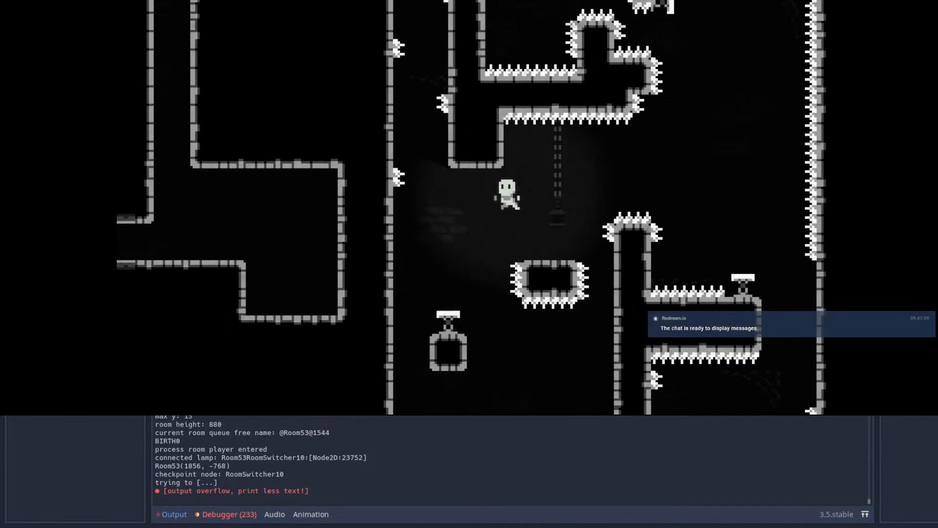
key("space")
key("space")
key("space")
key("space")
key("space")
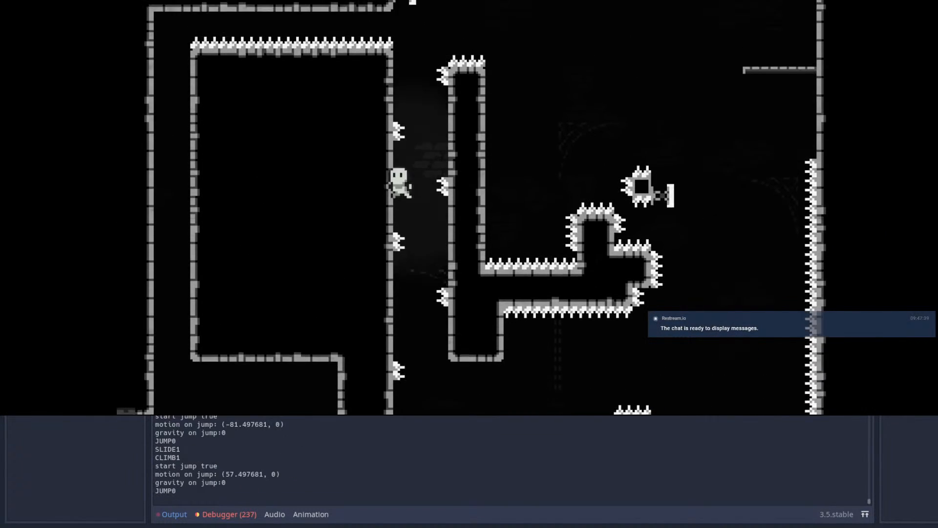
key("Right")
key("shift")
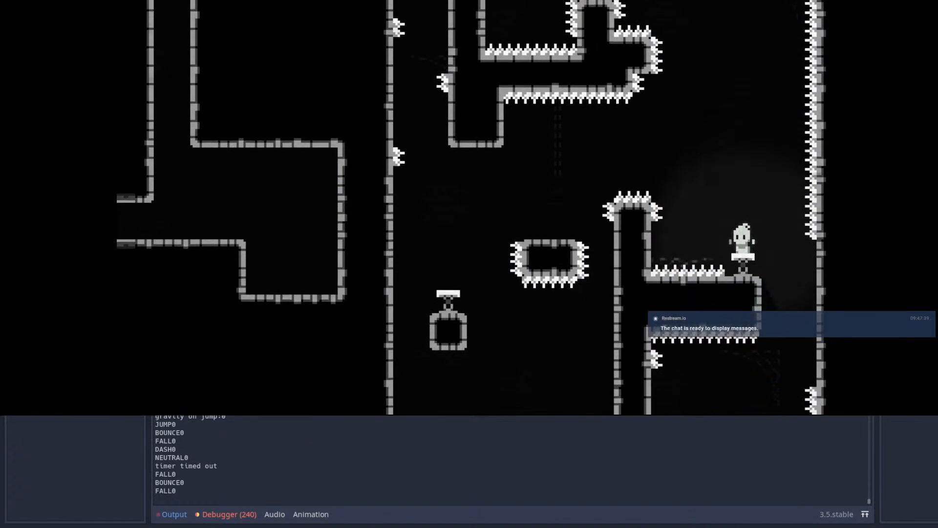
Step: Test returning from the right-hand ledge's spring to the spiked shaft and climbing above the tall wall again
key("Left")
key("space")
key("space")
key("space")
key("space")
key("space")
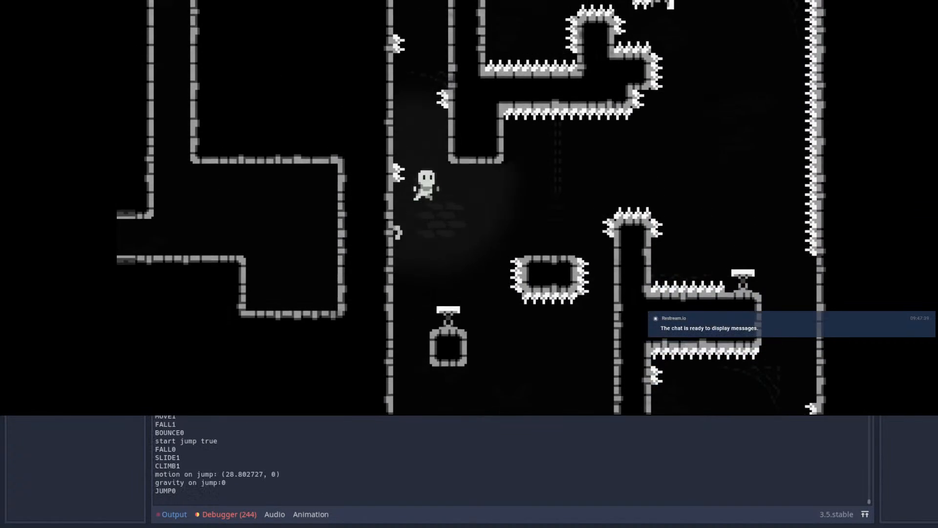
key("Right")
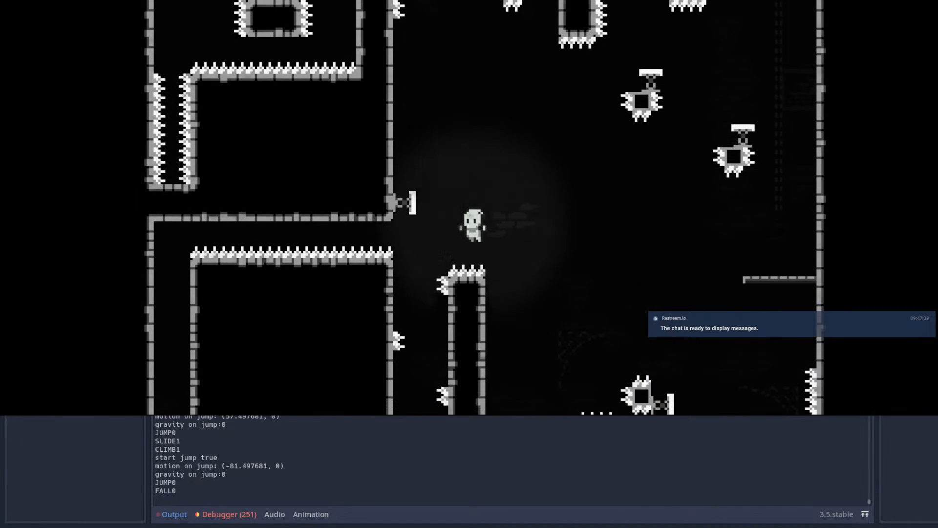
Step: Retry the jump left from the checkpoint platform and wall-jump up between the shaft's spikes
key("space")
key("Left")
key("space")
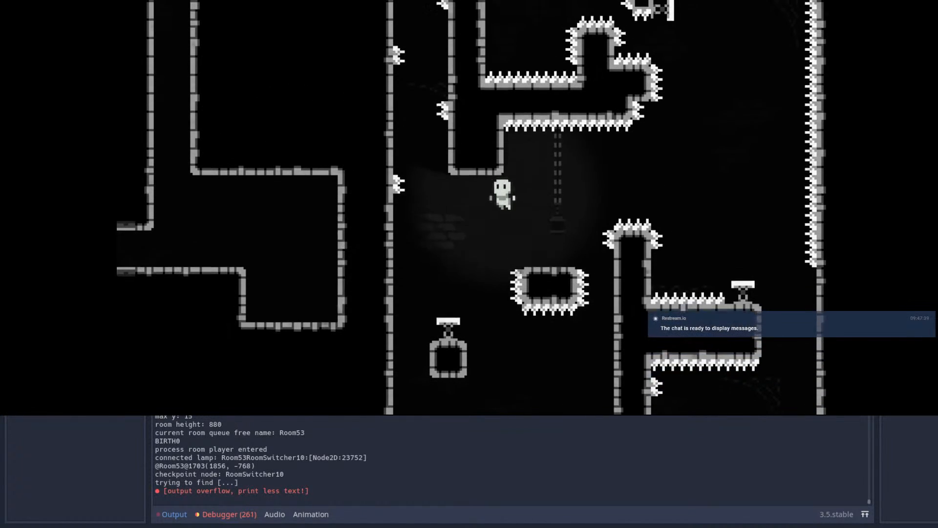
key("space")
key("Left")
key("space")
key("space")
key("space")
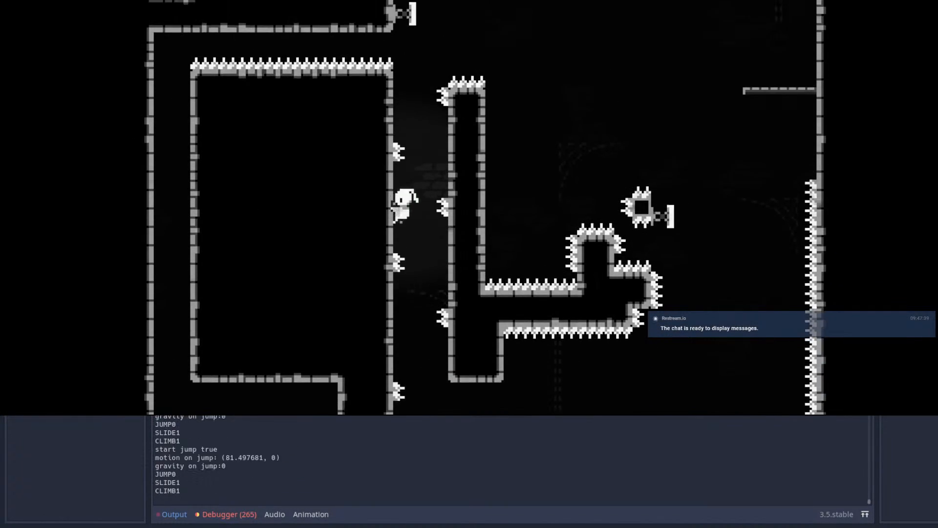
Step: Test dashing out of the shaft, bouncing off the left wall spring, and reaching the thin ledge on the right wall
key("shift")
key("Right")
key("shift")
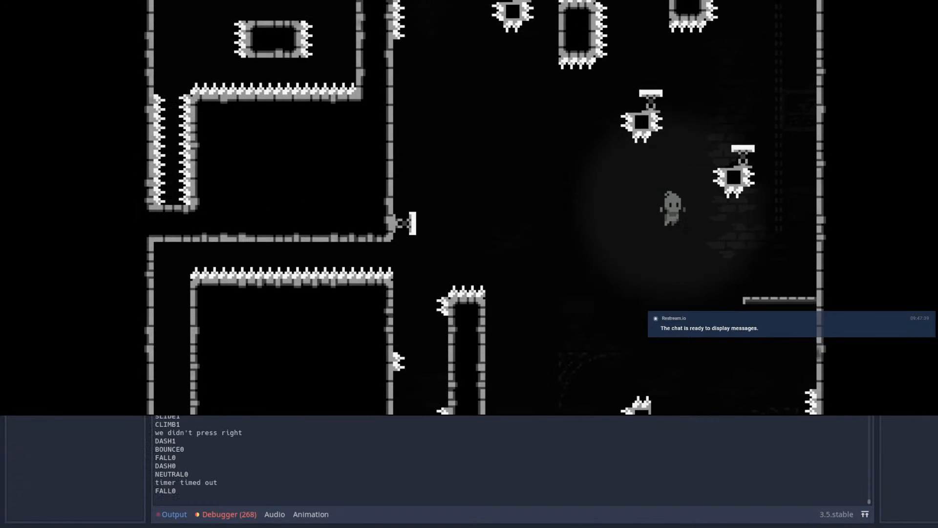
key("Up")
key("shift")
key("Right")
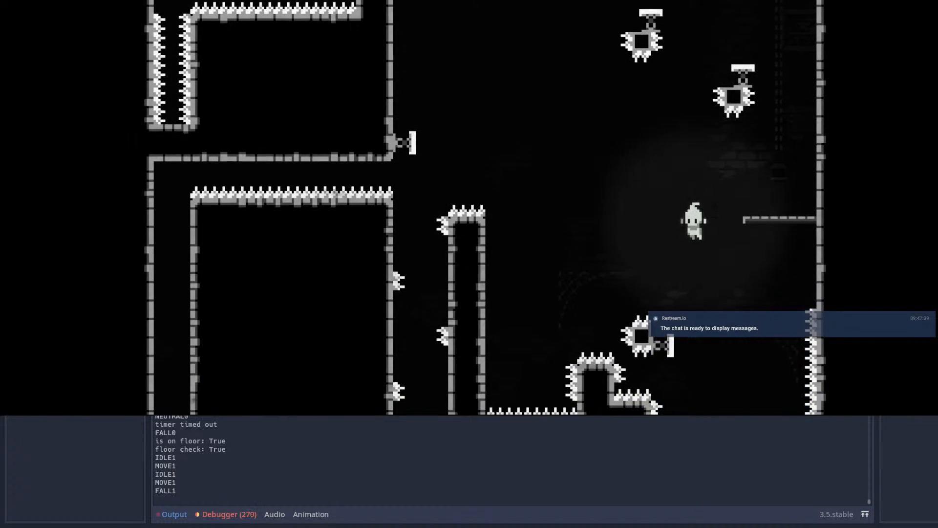
Step: Test dropping left off the thin ledge and dashing around the small spiked platform's side spring, and restart the room
key("Left")
key("space")
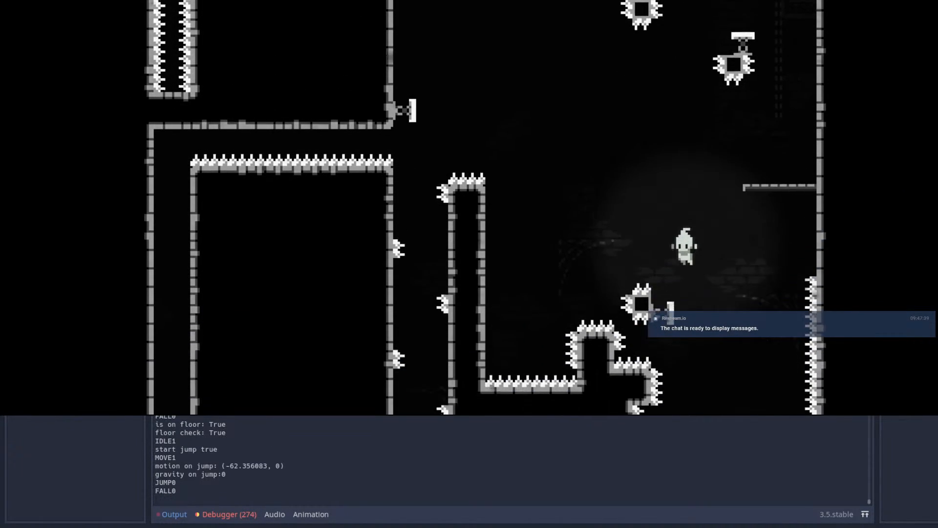
key("Up")
key("shift")
key("Left")
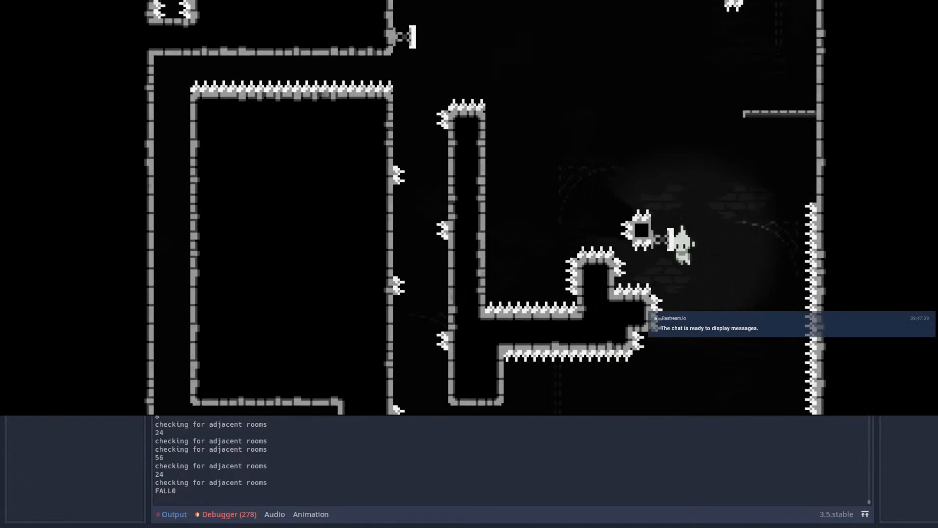
key("shift")
key("Escape")
key("Return")
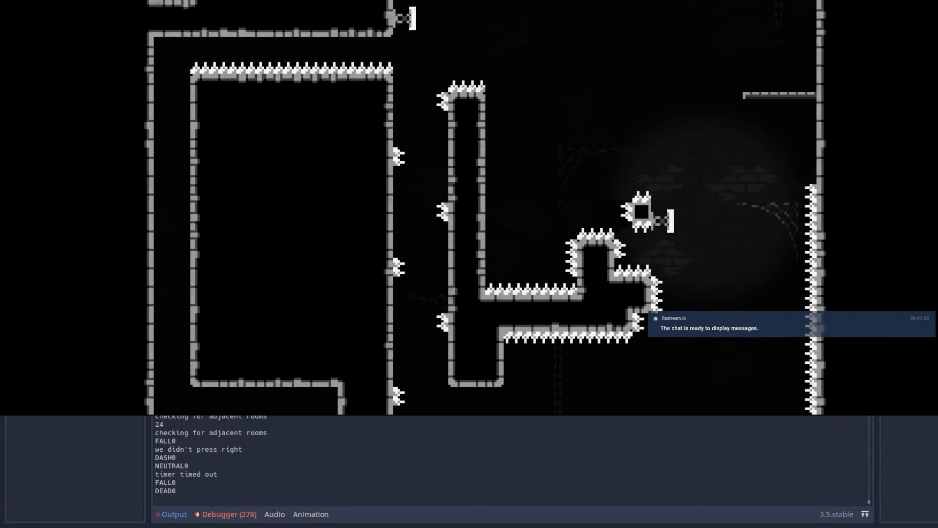
Step: Test jumping left off the thin ledge and dashing upward, and close the running game
key("Left")
key("space")
key("Up")
key("shift")
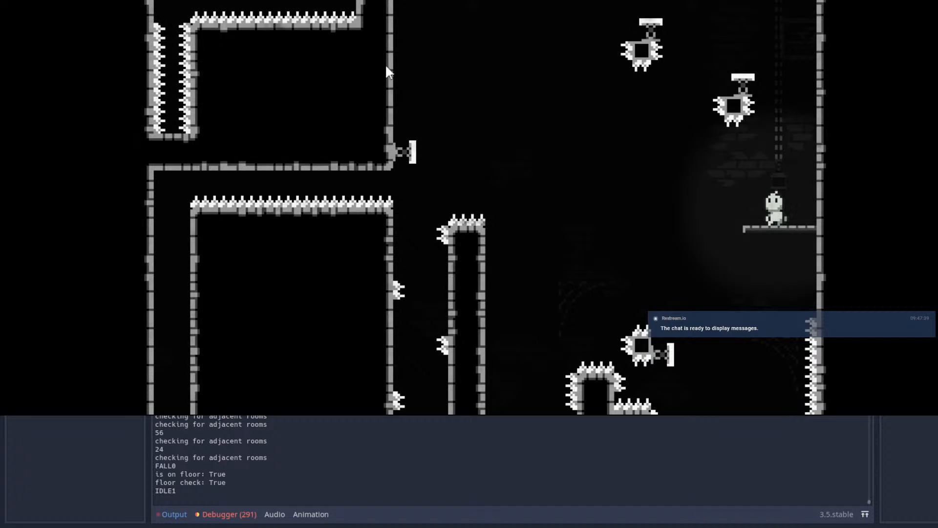
left_click(837, 0)
Step: Return to the Room53 scene and examine the layout of the lower chambers and the spiked shaft on the room's right side
scroll(585, 239, "up", 4)
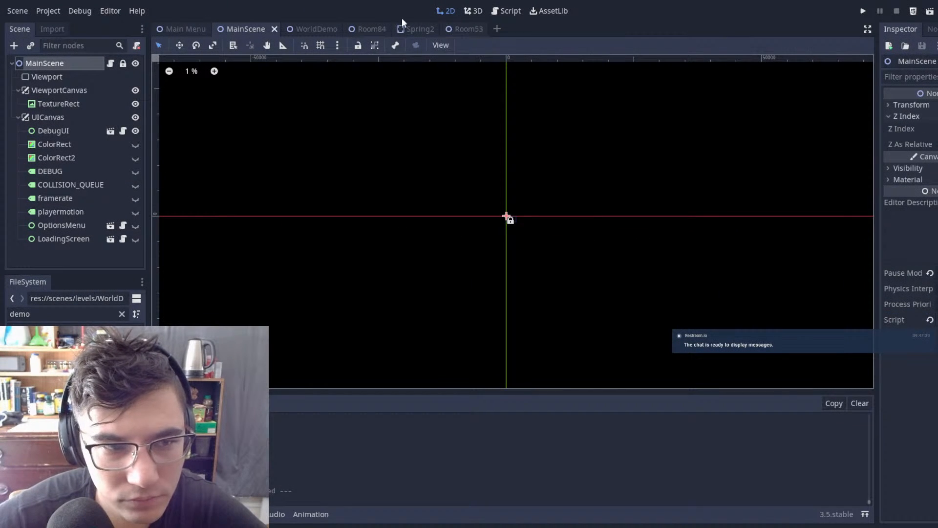
left_click(455, 30)
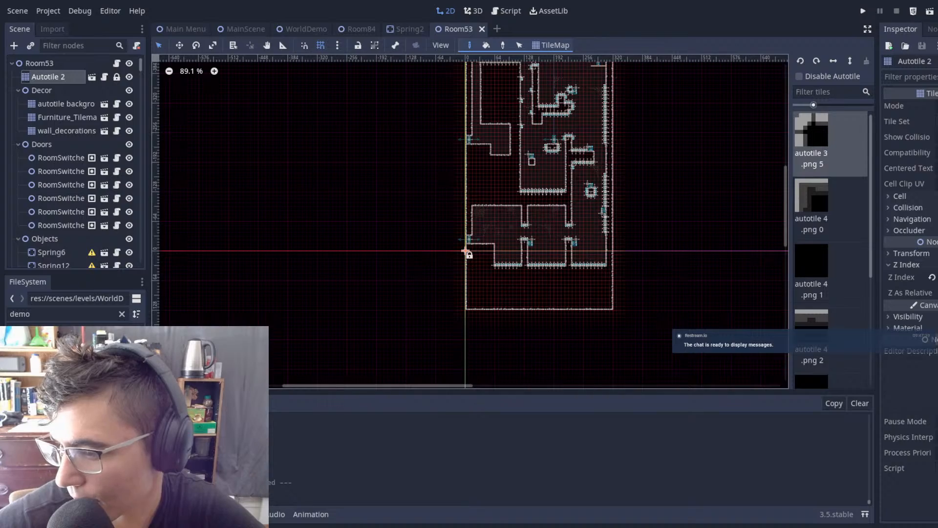
scroll(552, 231, "up", 4)
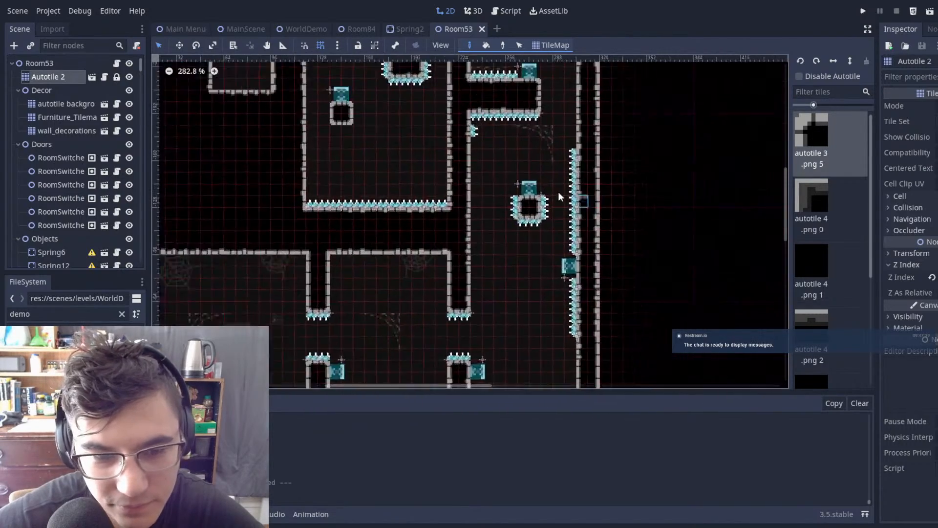
middle_click_drag(626, 186, 611, 146)
scroll(499, 239, "down", 7)
scroll(611, 146, "up", 7)
middle_click_drag(516, 204, 507, 218)
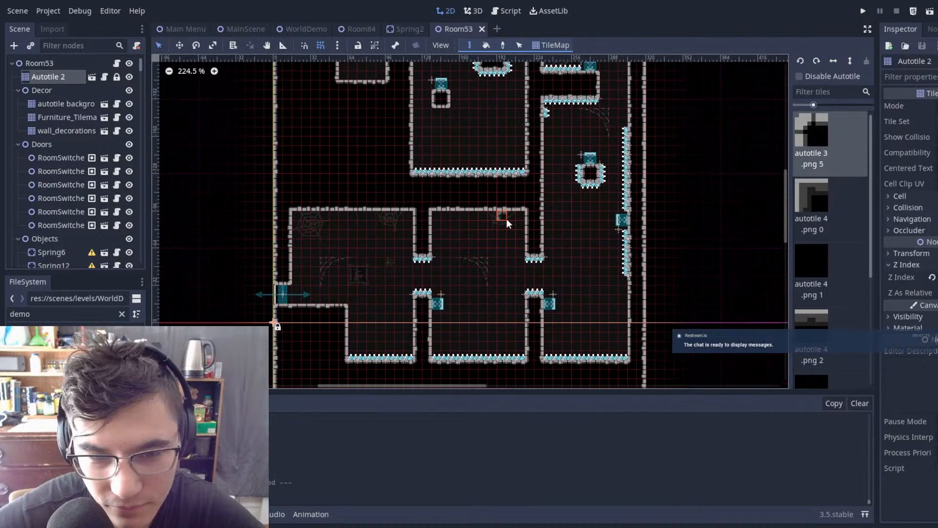
scroll(505, 217, "up", 1)
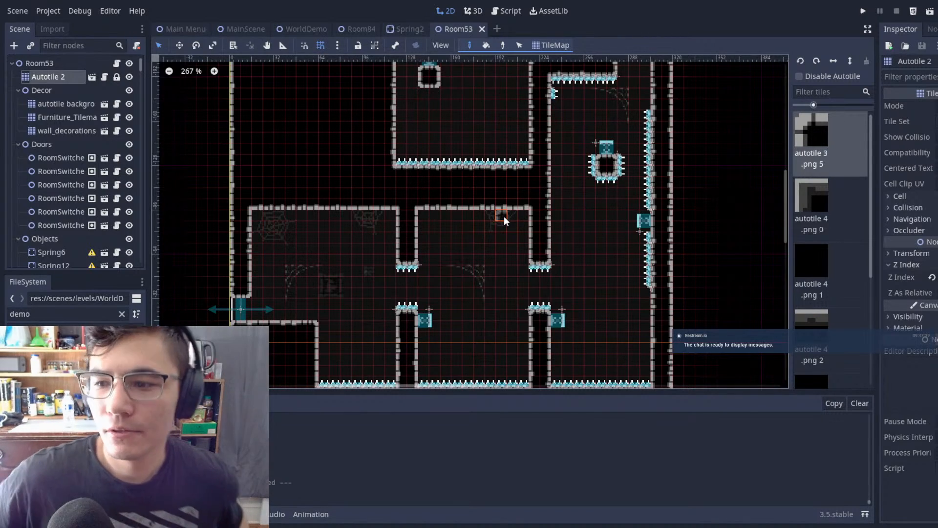
scroll(504, 218, "down", 7)
scroll(592, 223, "down", 1)
middle_click_drag(595, 222, 555, 238)
middle_click_drag(517, 159, 510, 229)
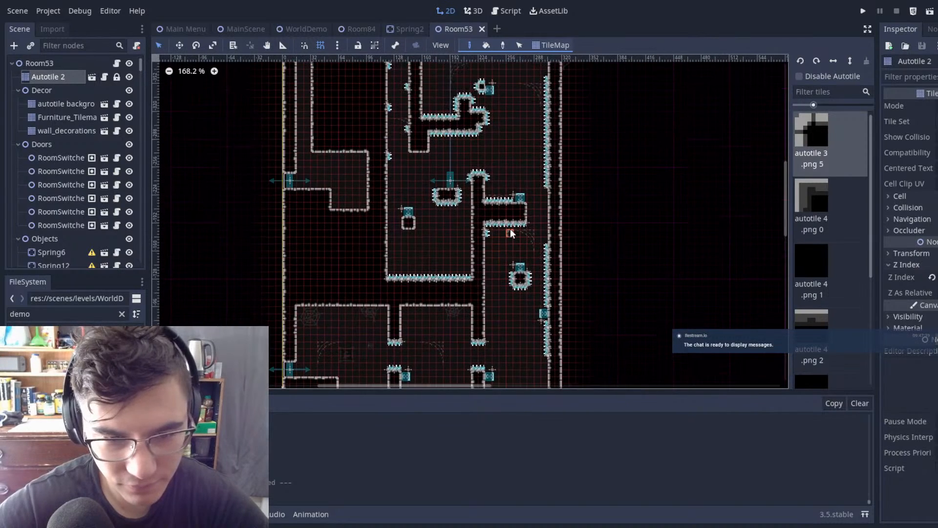
middle_click_drag(494, 184, 539, 80)
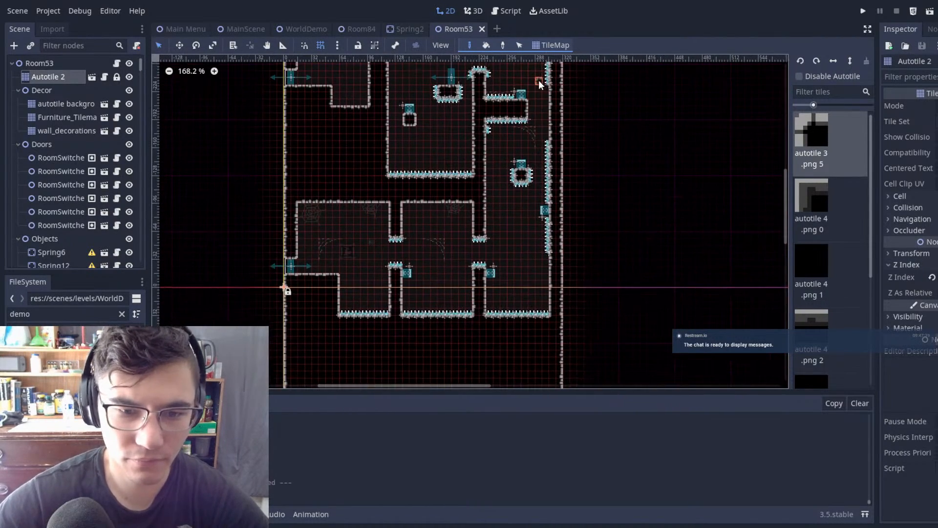
scroll(524, 156, "down", 3)
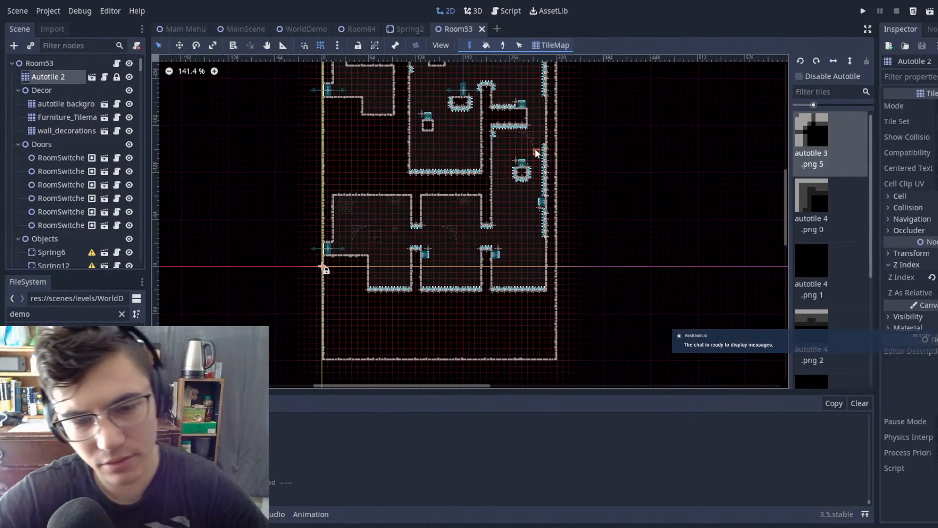
scroll(535, 148, "down", 1)
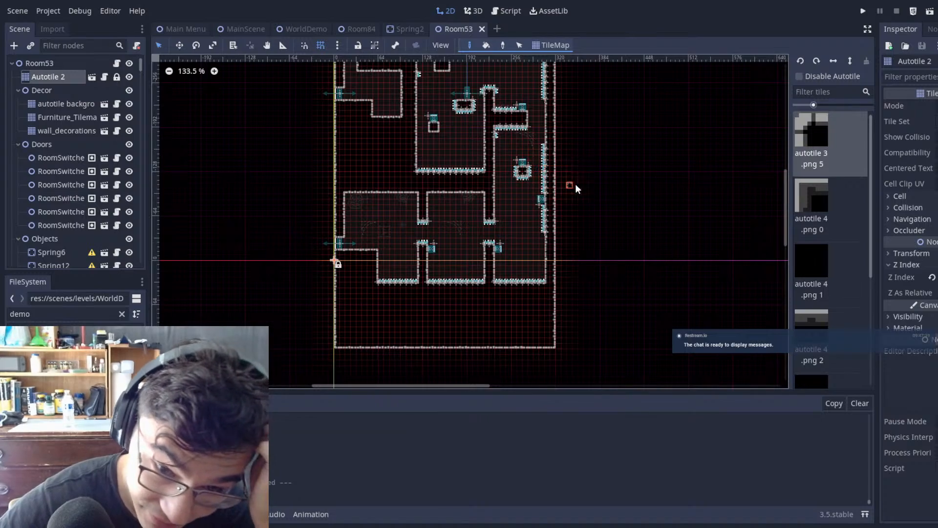
Step: Examine the room's middle section around the L-shaped spiked wall and the side corridor along the left boundary
middle_click_drag(599, 208, 581, 343)
scroll(453, 201, "up", 7)
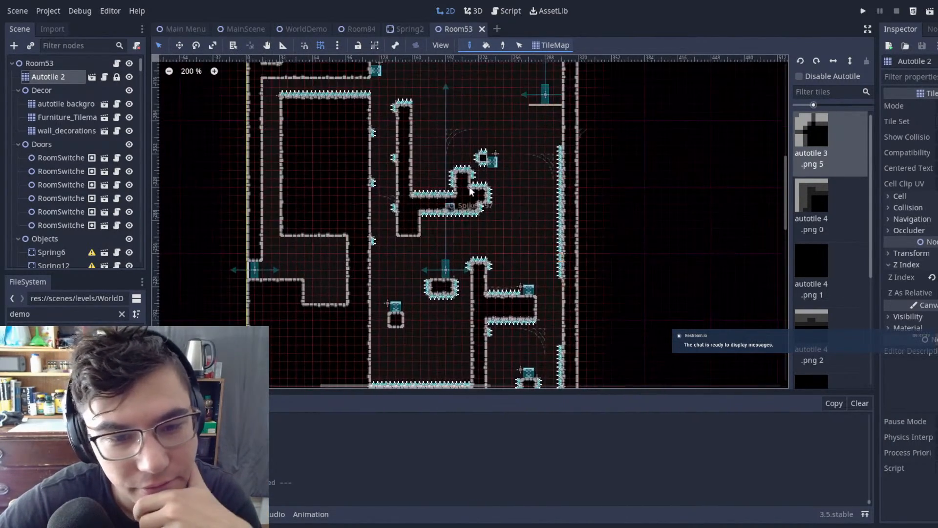
scroll(543, 186, "up", 6)
scroll(498, 234, "down", 7)
middle_click_drag(498, 235, 567, 201)
scroll(386, 100, "down", 1)
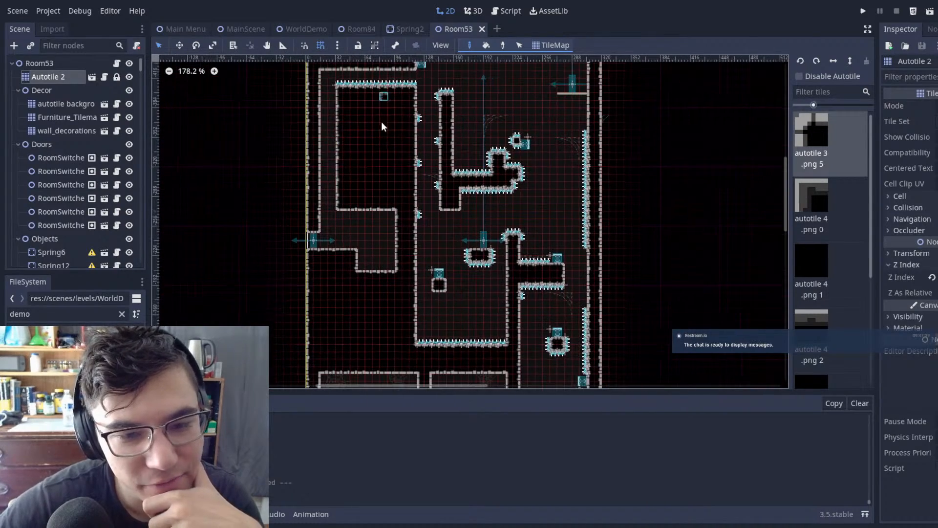
middle_click_drag(398, 92, 384, 161)
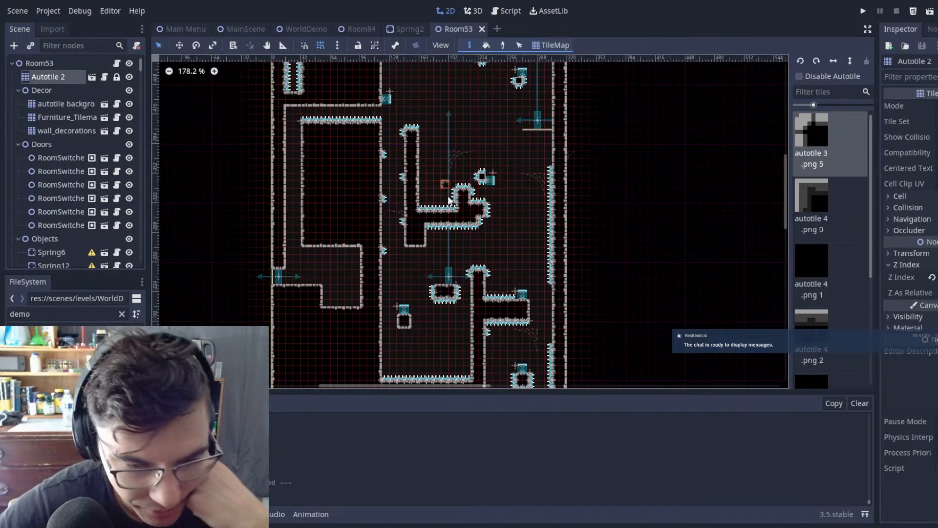
middle_click_drag(482, 260, 459, 76)
middle_click_drag(450, 149, 469, 335)
middle_click_drag(480, 266, 535, 325)
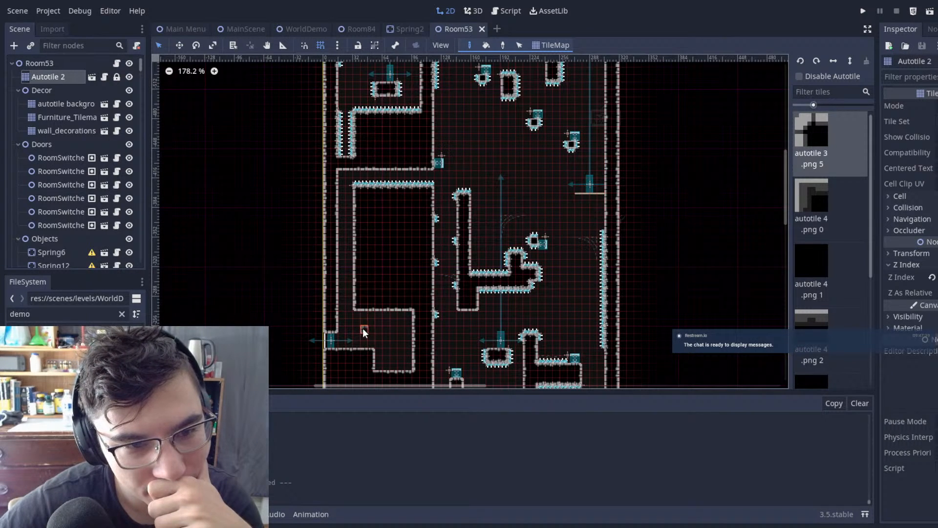
scroll(364, 329, "up", 1)
scroll(445, 147, "down", 1)
middle_click_drag(517, 147, 476, 209)
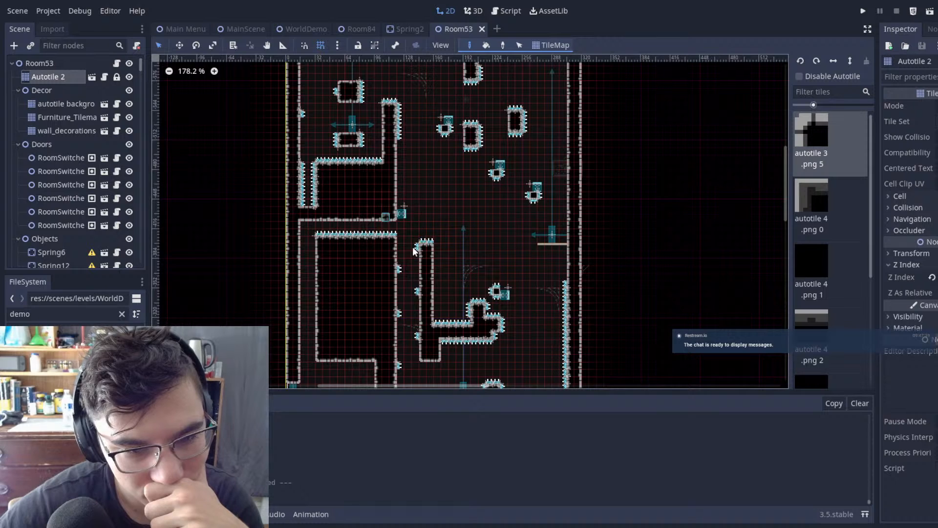
middle_click_drag(445, 294, 462, 199)
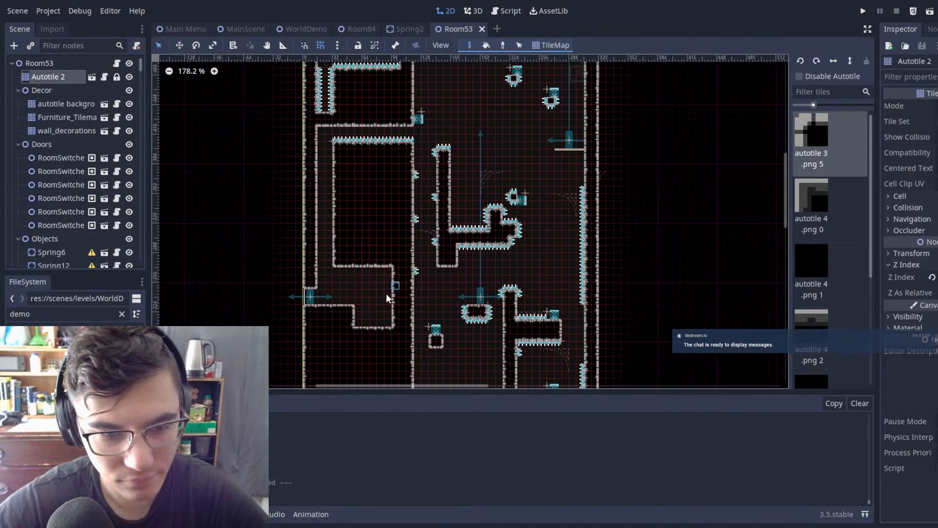
Step: Fill the left side corridor, its lower pocket and its door opening with solid autotile tiles
left_click_drag(396, 234, 323, 360, "ctrl+shift")
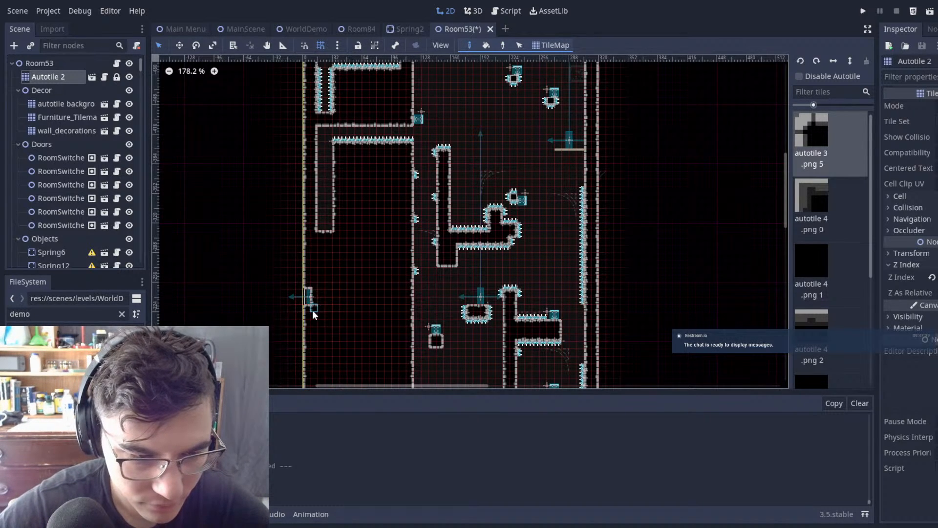
middle_click_drag(367, 209, 365, 310)
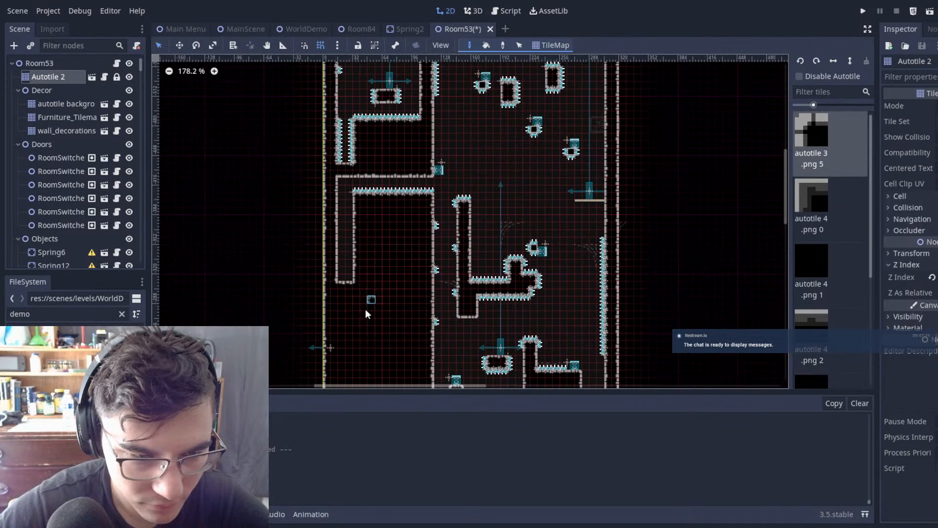
left_click_drag(335, 175, 332, 175, "ctrl+shift")
left_click_drag(430, 174, 320, 233, "ctrl+shift")
Step: Erase the stray tiles outside the room's left boundary and clean up the remaining corridor edge
scroll(371, 195, "down", 1)
right_click(327, 186)
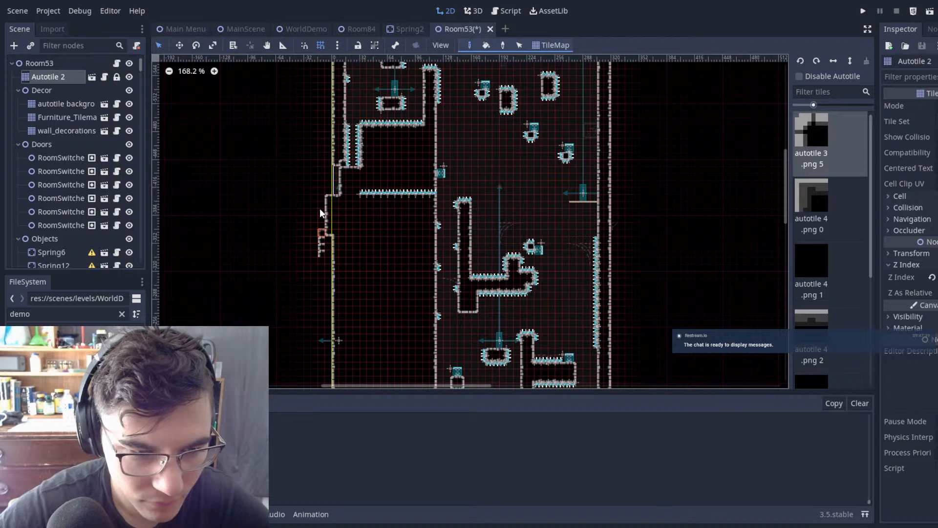
left_click_drag(338, 198, 339, 200, "shift")
right_click_drag(311, 272, 327, 274)
middle_click_drag(407, 296, 440, 140)
Step: Select the leftover row of spikes along the filled corridor's former floor and delete it
scroll(441, 142, "down", 8)
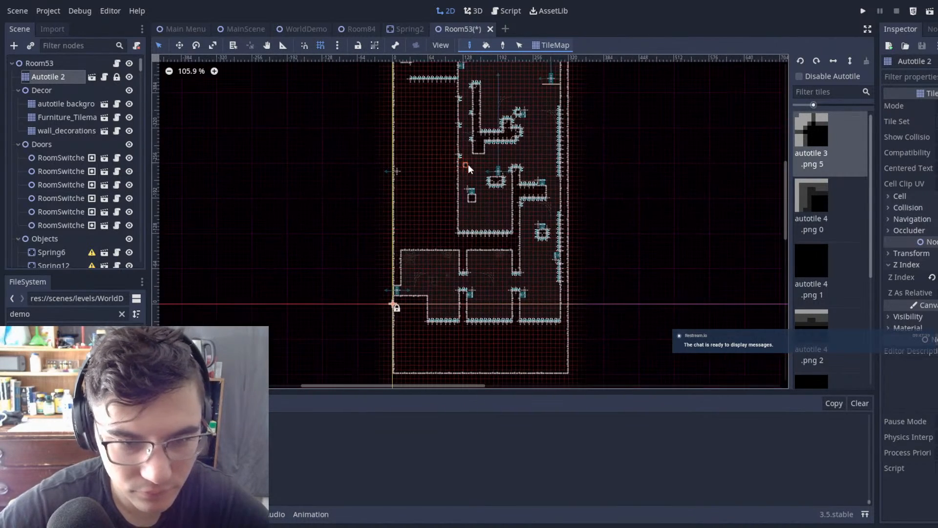
scroll(474, 168, "down", 6)
scroll(623, 152, "up", 1)
scroll(551, 172, "down", 1)
middle_click_drag(551, 172, 463, 256)
scroll(305, 153, "up", 1)
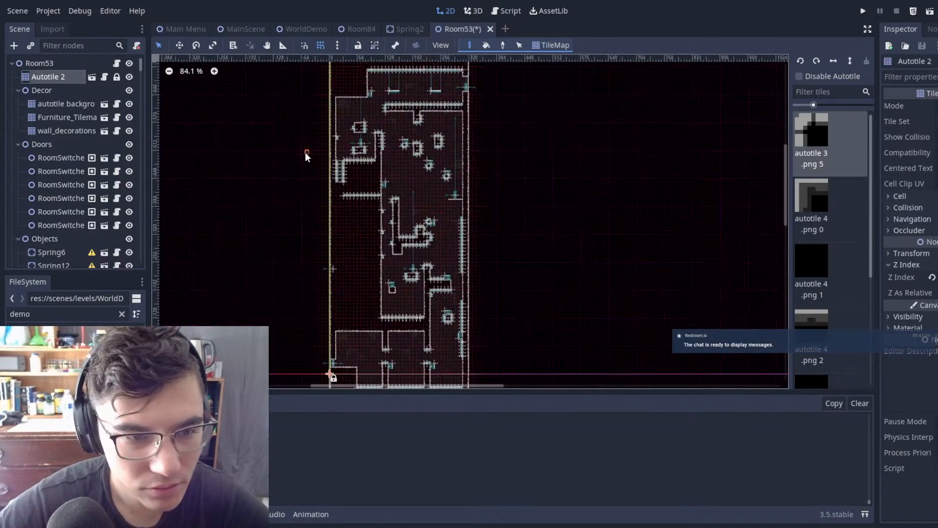
scroll(305, 153, "up", 17)
left_click(35, 63)
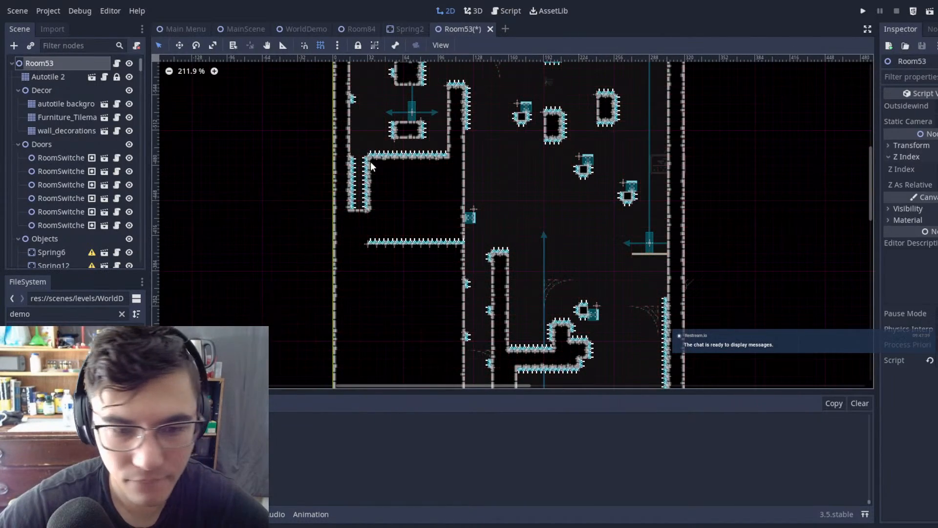
left_click_drag(356, 229, 477, 258)
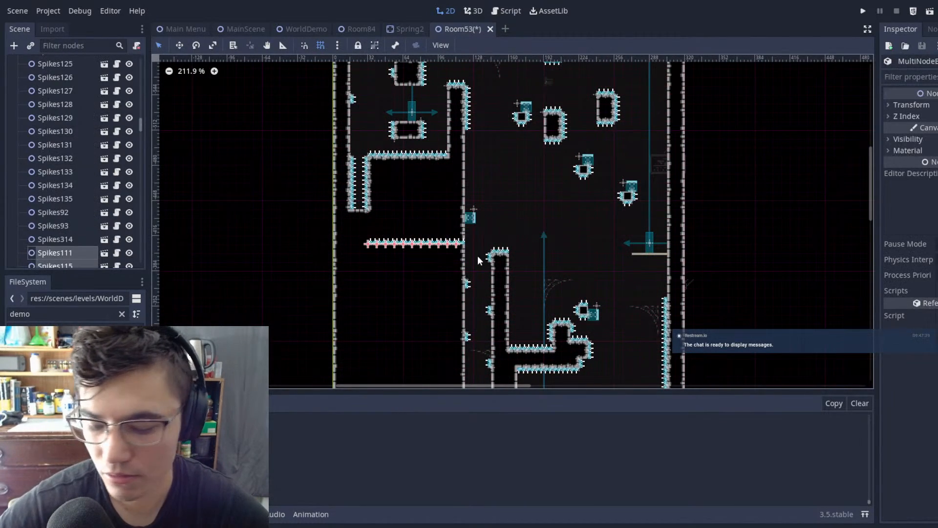
key("Delete")
left_click(471, 271)
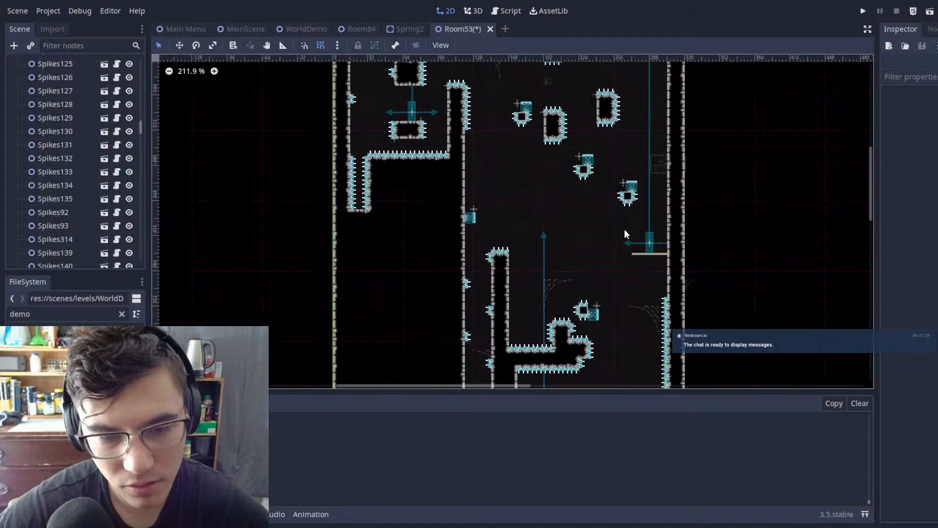
Step: Examine the route from the lower chambers and spiked shaft up to the small spring platforms
middle_click_drag(597, 260, 621, 251)
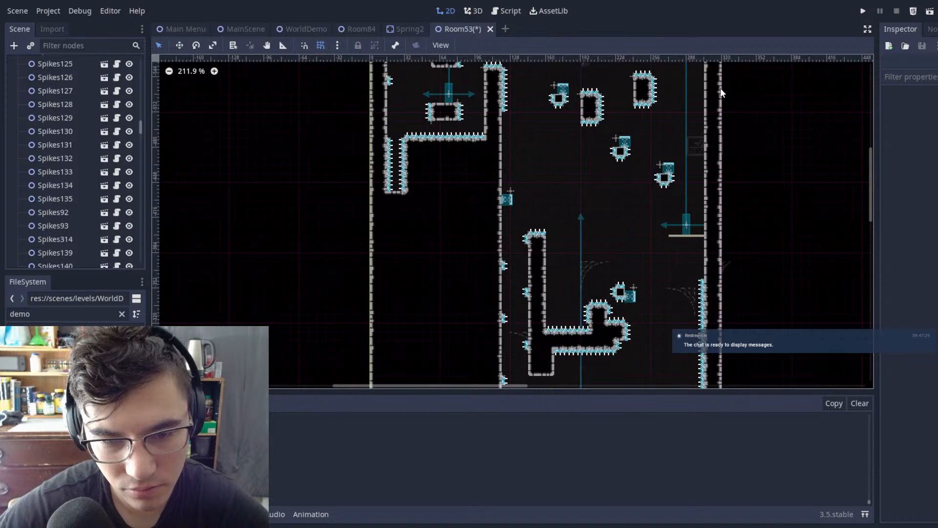
scroll(574, 224, "down", 10)
scroll(574, 224, "right", 4)
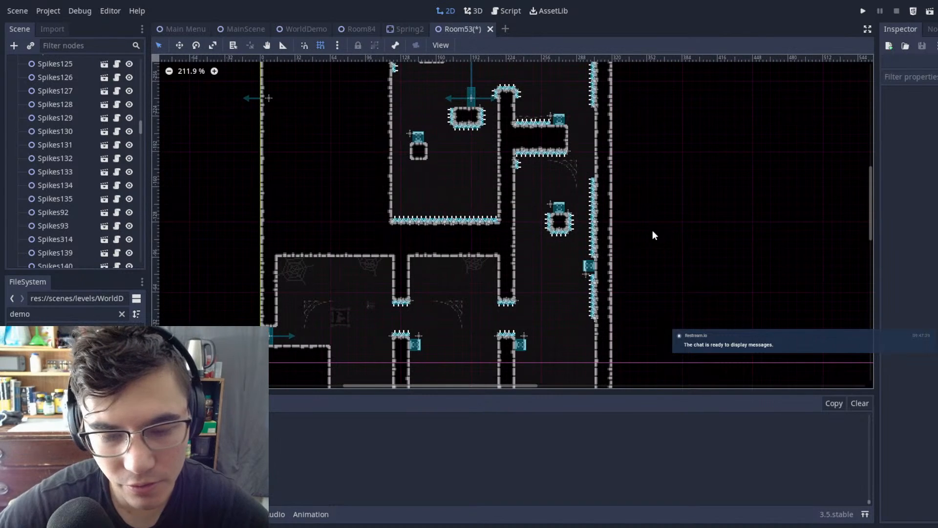
scroll(589, 130, "down", 5)
scroll(589, 130, "right", 1)
scroll(562, 191, "up", 3)
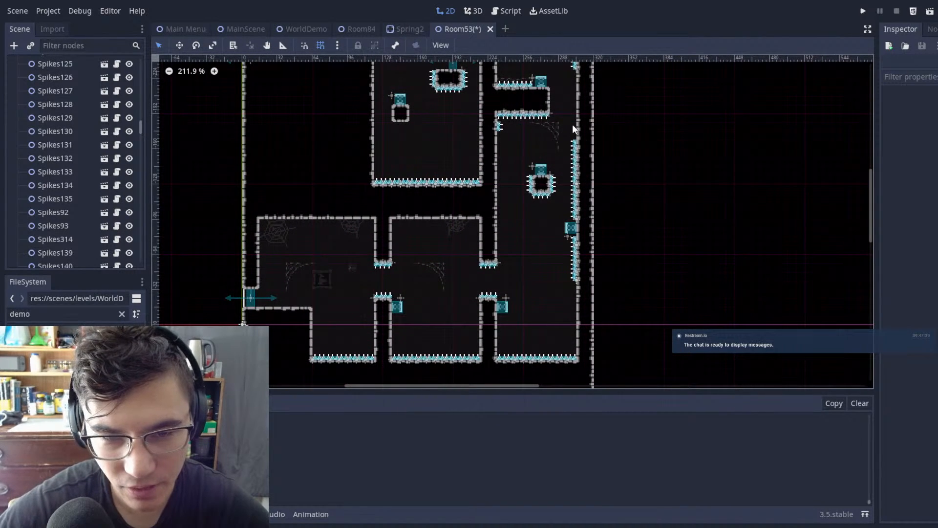
middle_click_drag(567, 112, 564, 161)
middle_click_drag(496, 153, 432, 265)
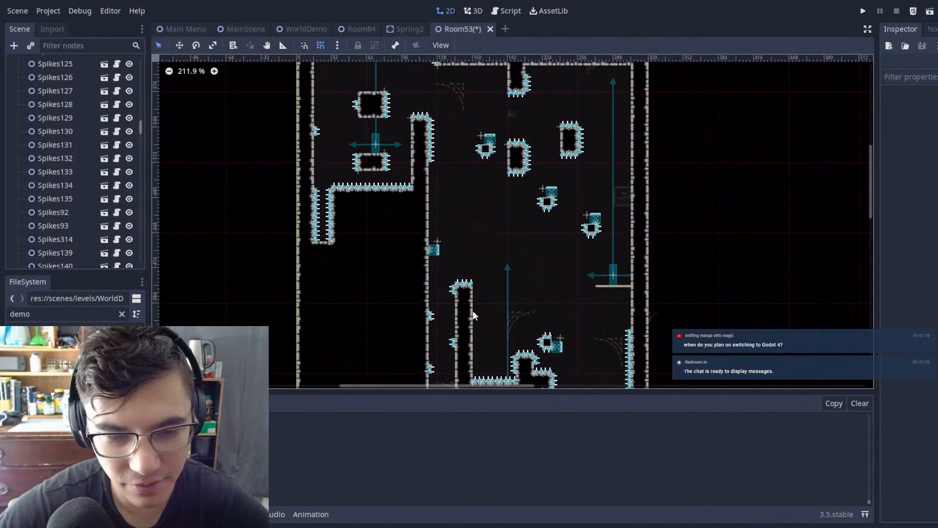
middle_click_drag(600, 281, 469, 248)
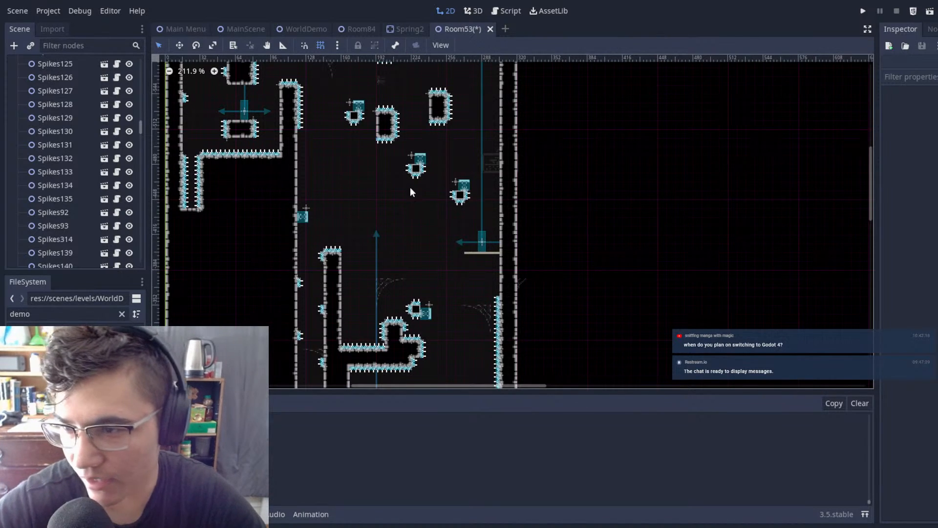
Step: Review the overall Room53 layout from the top corridor down to the lower chambers
scroll(376, 193, "down", 3)
scroll(408, 210, "down", 3)
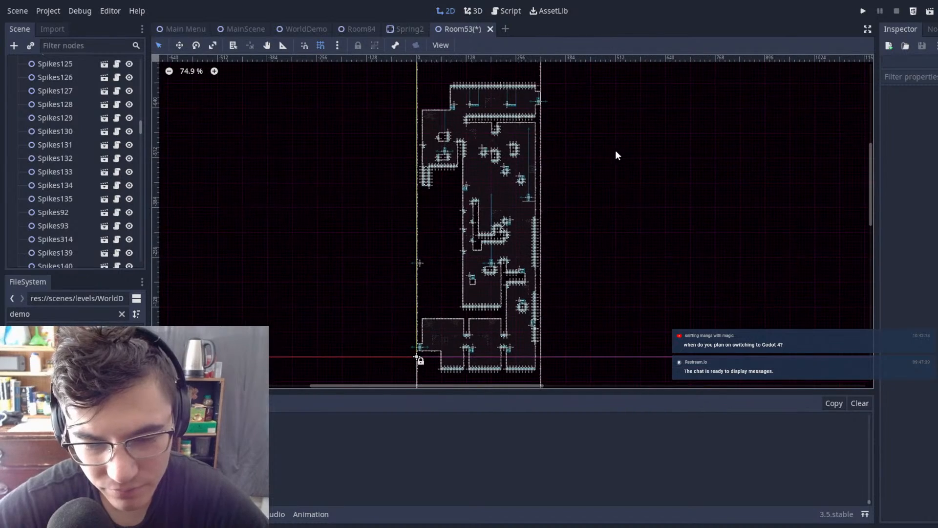
scroll(608, 201, "up", 5)
middle_click_drag(544, 200, 704, 339)
scroll(705, 338, "down", 6)
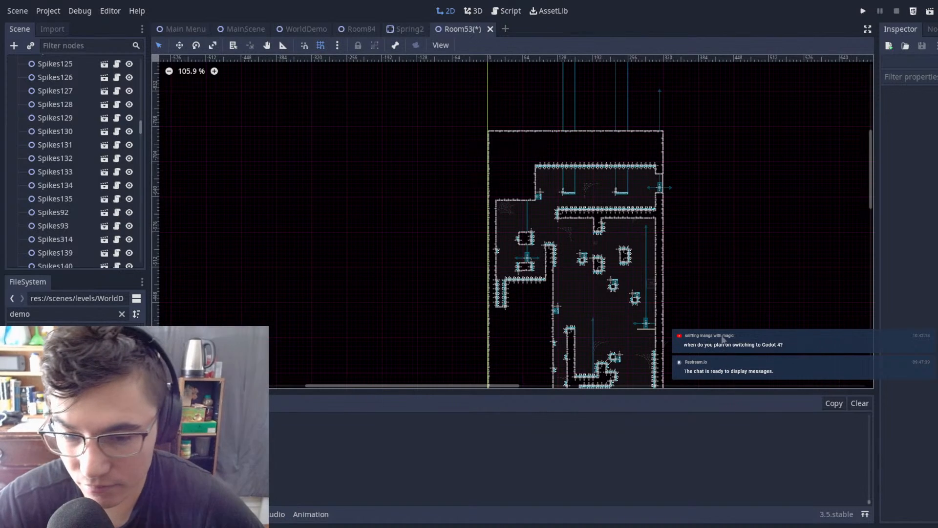
scroll(664, 304, "down", 1)
scroll(663, 300, "down", 1)
middle_click_drag(664, 300, 547, 142)
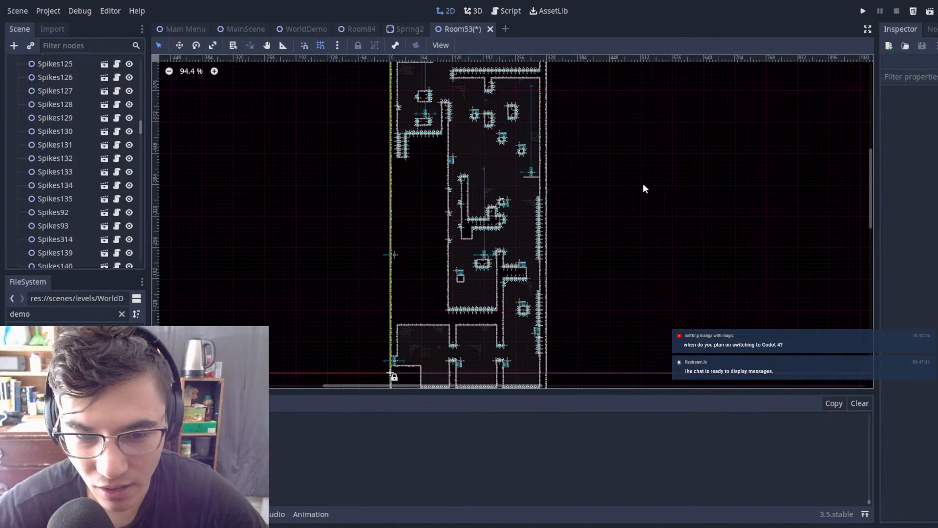
scroll(650, 128, "down", 3)
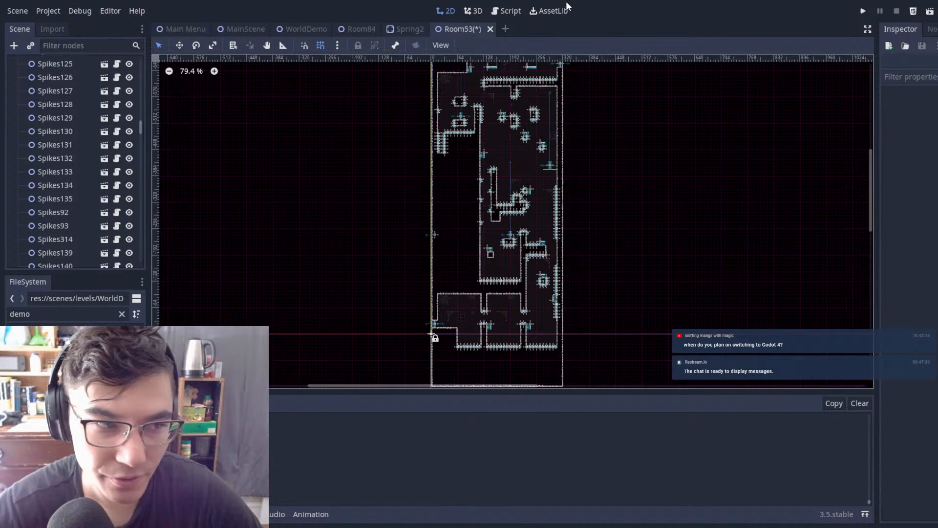
key("super+Down")
key("super+Up")
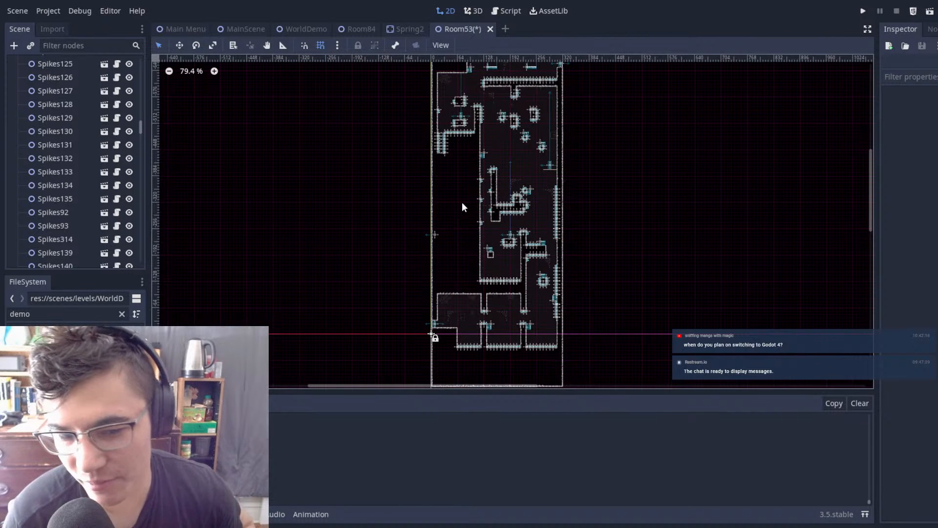
scroll(538, 181, "up", 5)
scroll(612, 208, "up", 2)
middle_click_drag(612, 206, 682, 194)
scroll(640, 186, "down", 1)
scroll(702, 170, "down", 1)
scroll(629, 227, "up", 3)
scroll(638, 285, "up", 2)
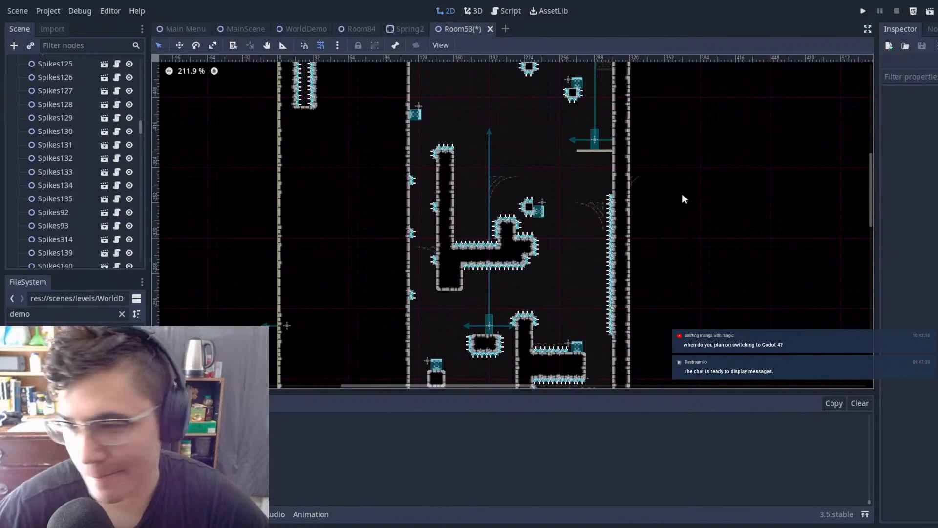
Step: Move Spring13 beside the small spiked block above the stepped platform to (240, -360)
middle_click_drag(572, 197, 571, 310)
middle_click_drag(621, 286, 615, 287)
scroll(623, 252, "up", 1)
scroll(624, 250, "down", 9)
middle_click_drag(624, 204, 597, 145)
scroll(554, 219, "up", 14)
scroll(554, 219, "up", 5)
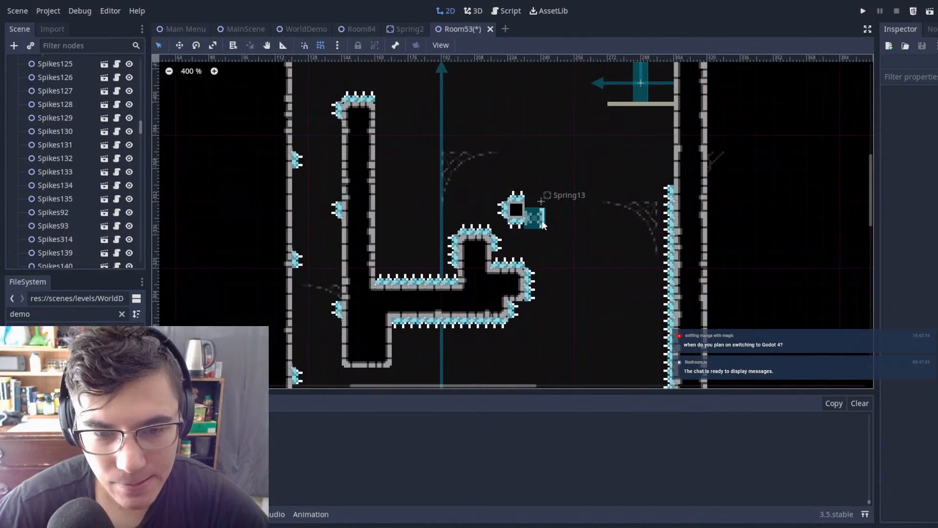
left_click(542, 220)
key("w")
left_click_drag(570, 229, 576, 217)
key("q")
left_click(587, 172)
Step: Examine the route from the upper spring platforms down to the spiked vertical shaft and the entrance chambers
scroll(588, 167, "down", 5)
scroll(589, 169, "down", 2)
middle_click_drag(649, 162, 609, 250)
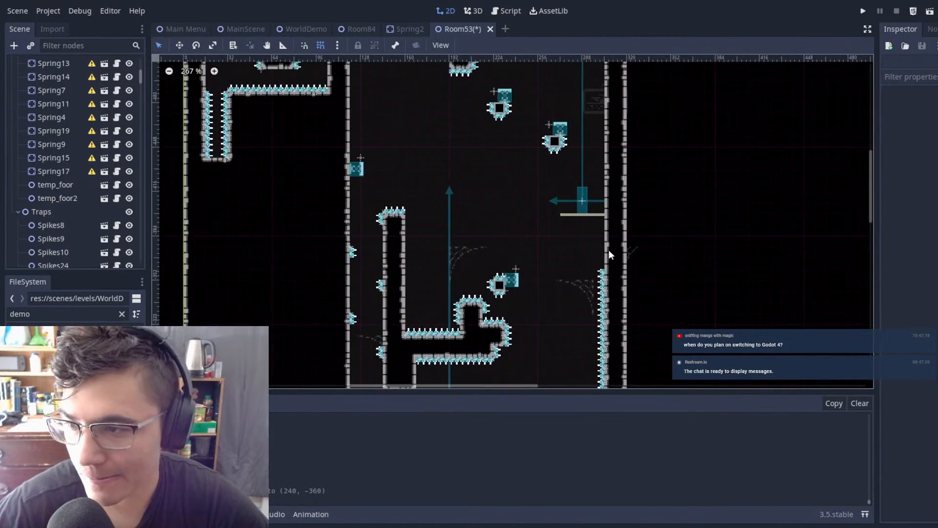
scroll(571, 256, "down", 10)
middle_click_drag(543, 277, 525, 224)
scroll(495, 233, "up", 7)
scroll(557, 227, "down", 6)
middle_click_drag(534, 184, 507, 88)
middle_click_drag(600, 180, 564, 95)
scroll(559, 148, "up", 7)
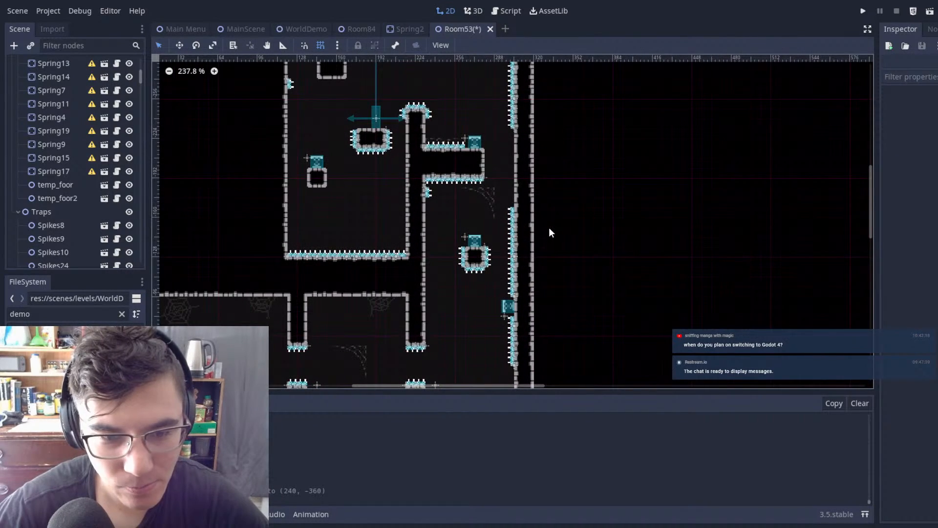
scroll(550, 230, "up", 1)
middle_click_drag(365, 237, 420, 148)
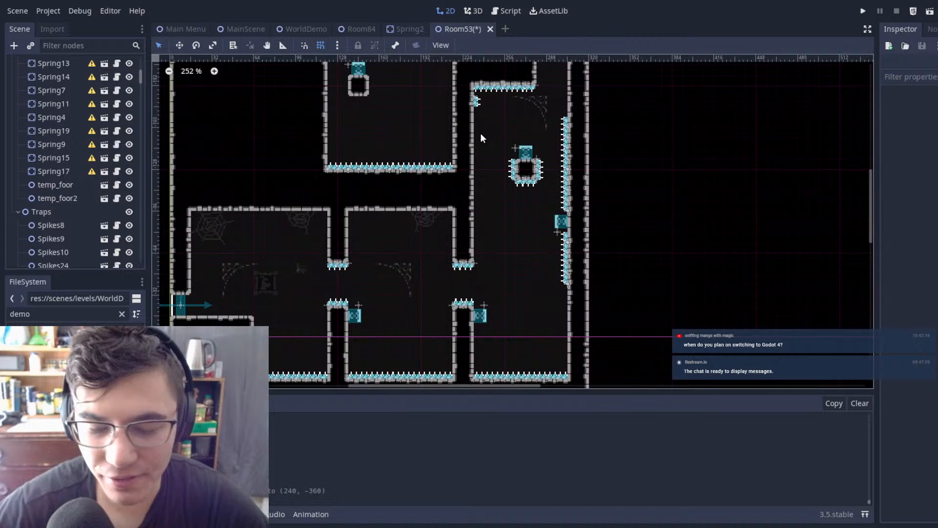
scroll(558, 177, "up", 1)
scroll(735, 215, "down", 7)
middle_click_drag(748, 220, 691, 254)
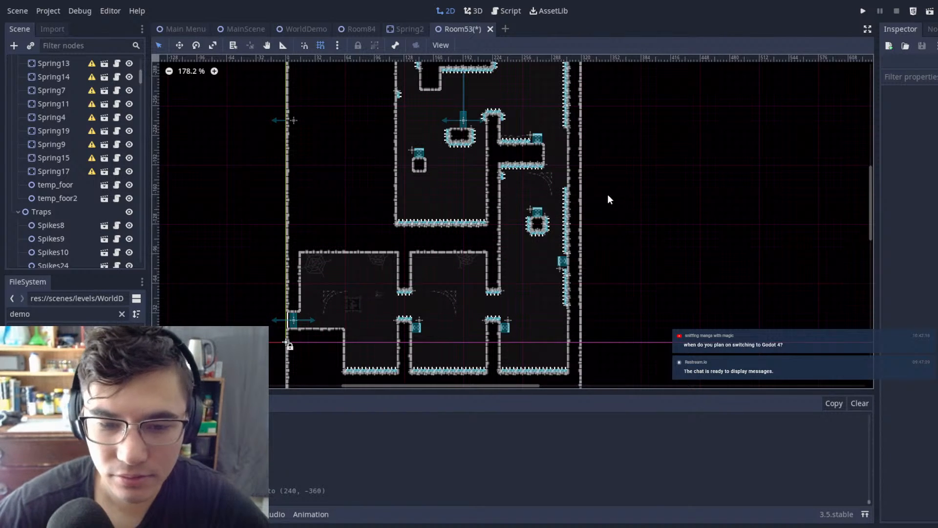
Step: Select the spring and spikes around the floating block in the lower shaft and move them outside the room
scroll(592, 185, "up", 14)
left_click_drag(440, 224, 544, 309)
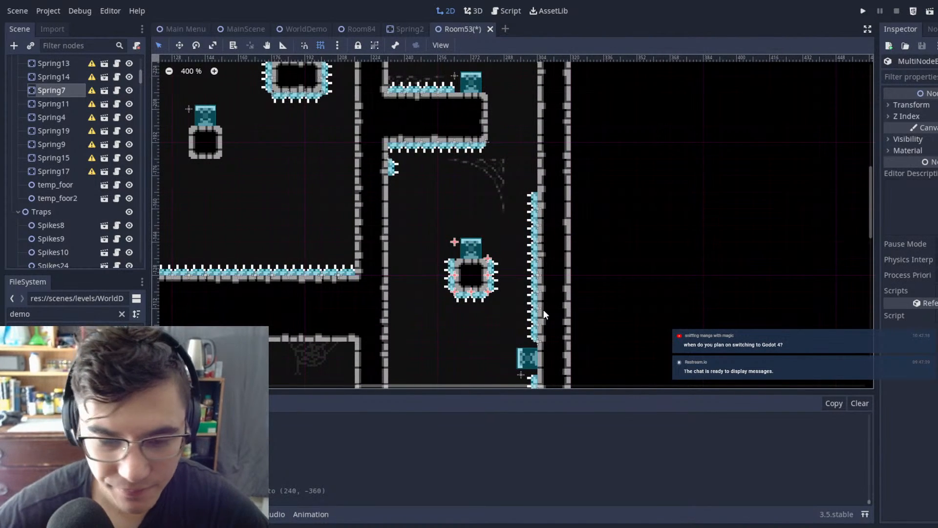
key("Delete")
key("Escape")
left_click_drag(405, 220, 512, 325)
key("w")
left_click_drag(597, 207, 863, 190)
key("q")
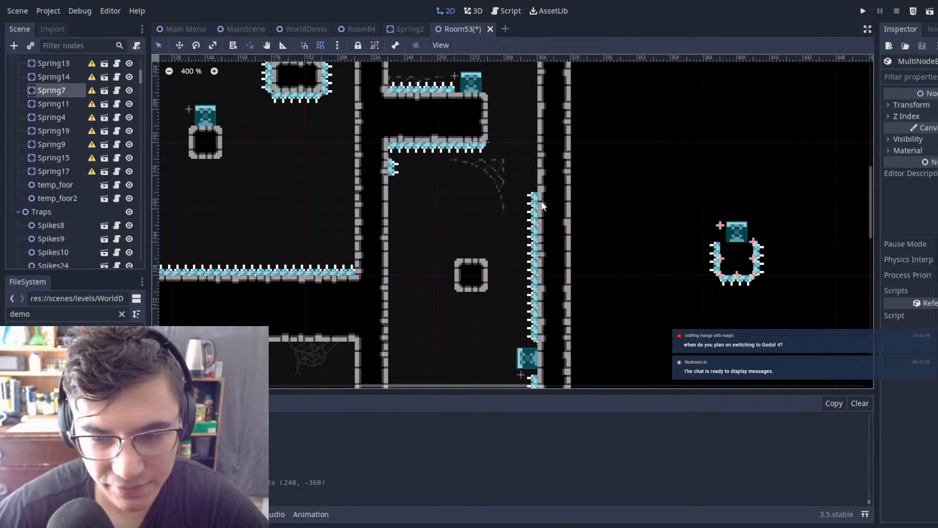
Step: Erase the bare floating block in the lower shaft from the Autotile 2 tilemap
left_click(479, 206)
scroll(75, 125, "up", 8)
left_click(60, 77)
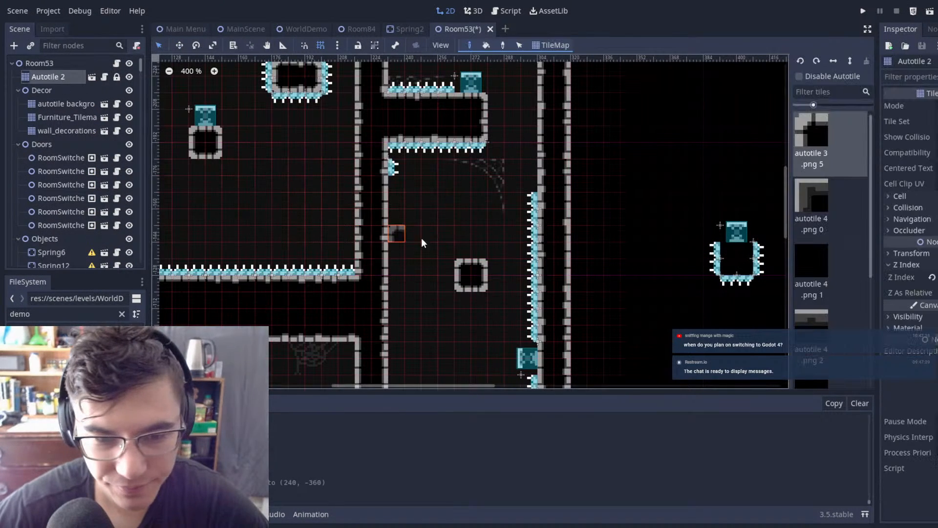
right_click_drag(463, 267, 516, 317)
Step: Duplicate Spring12, place the copy on the shaft's inner wall below the overhang at (240, -160), and save the scene
scroll(464, 216, "down", 7)
mouse_move(463, 216)
middle_mouse_down()
mouse_move(506, 203)
mouse_move(572, 111)
middle_mouse_up()
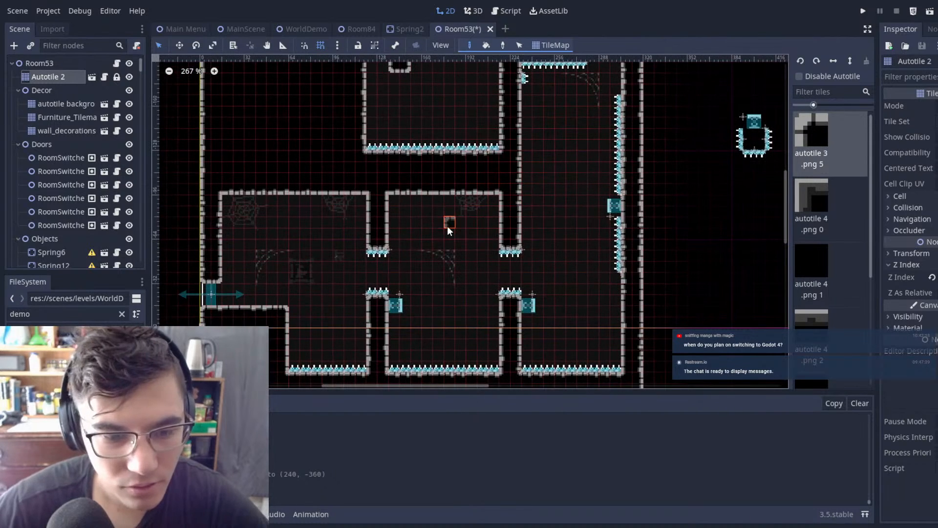
left_click(55, 63)
left_click(403, 306)
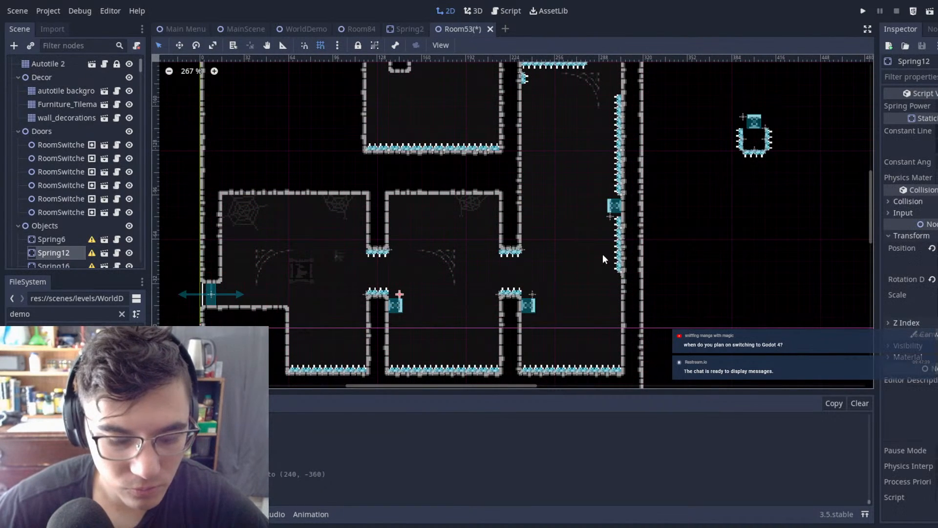
key("w")
left_click_drag(587, 323, 709, 150)
scroll(585, 120, "up", 8)
middle_click_drag(584, 120, 573, 183)
left_click_drag(562, 200, 572, 174)
key("ctrl+s")
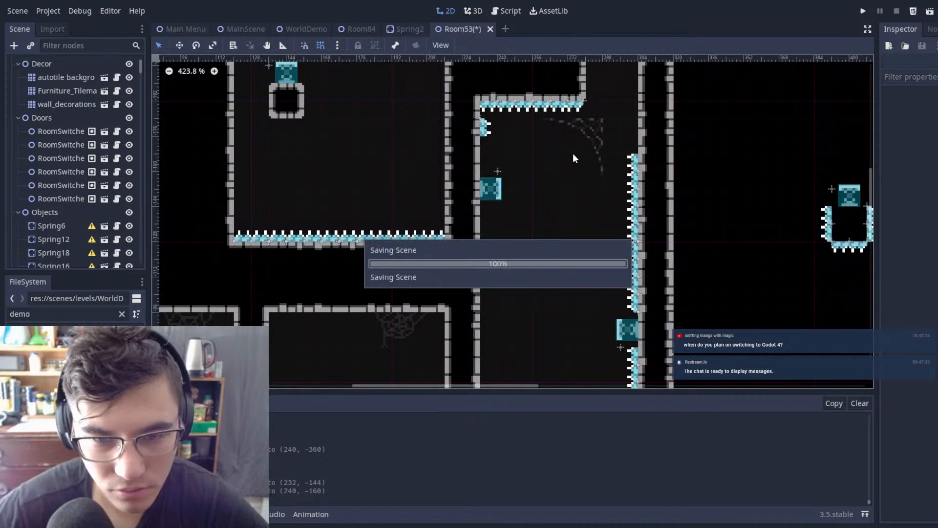
Step: Try the new wall spring at (240, -152), return it to (240, -160), and save the scene
scroll(573, 153, "down", 3)
scroll(507, 153, "up", 3)
scroll(492, 166, "down", 1)
key("w")
left_click_drag(453, 161, 428, 177)
key("q")
left_click(498, 153)
scroll(510, 159, "down", 15)
key("ctrl+s")
scroll(420, 148, "up", 1)
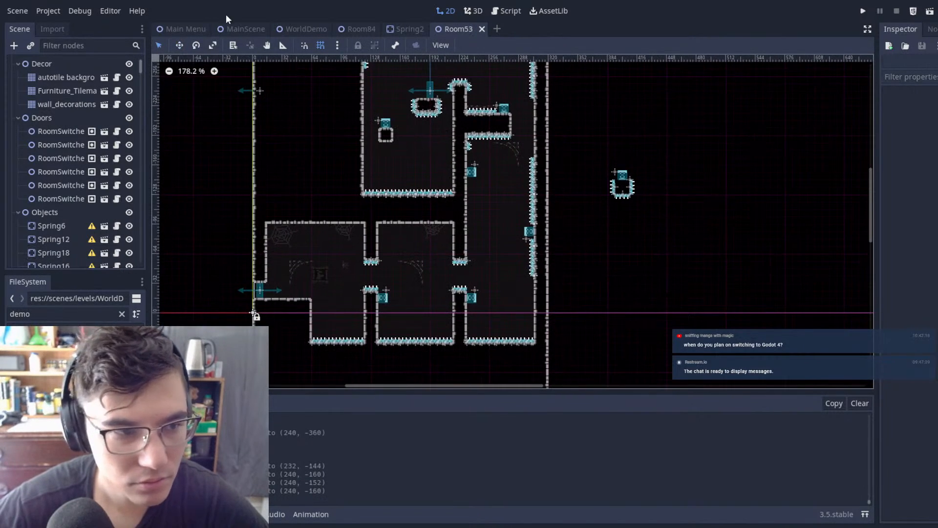
Step: Run the game from MainScene and playtest jumping, dashing and bouncing from the entrance through the chambers to the shaft
left_click(252, 26)
key("F5")
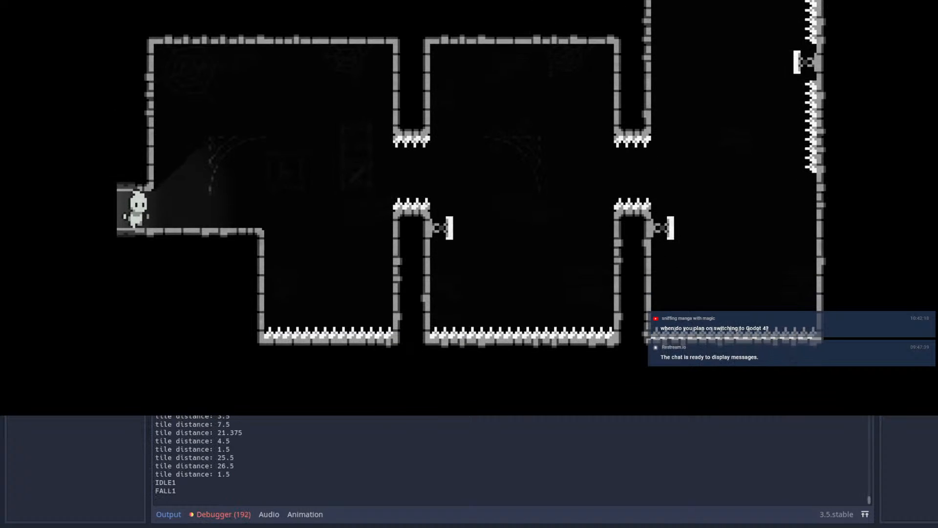
key("Right")
key("space")
key("shift")
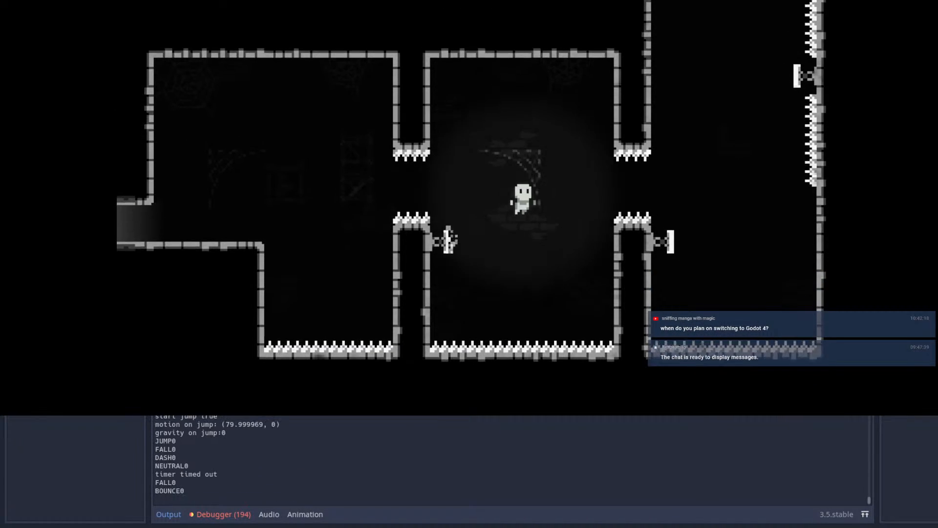
key("shift")
Step: Replay the room from the entrance and climb the shaft with the wall springs to the side of the overhanging ledge
key("shift")
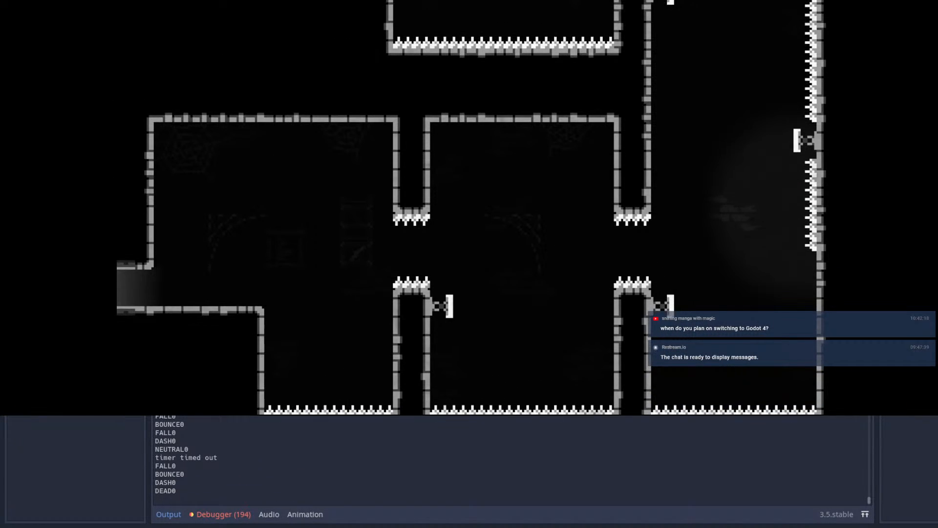
key("Right")
key("space")
key("shift")
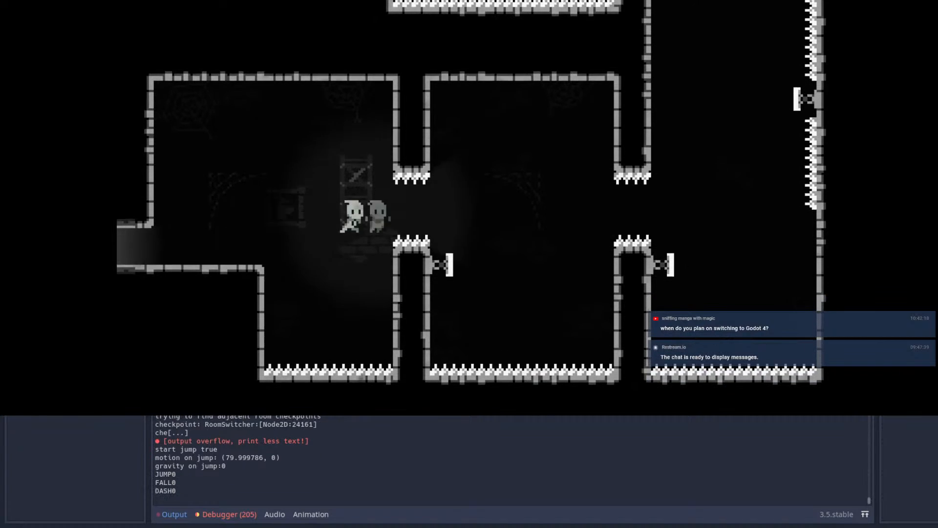
key("shift")
key("shift")
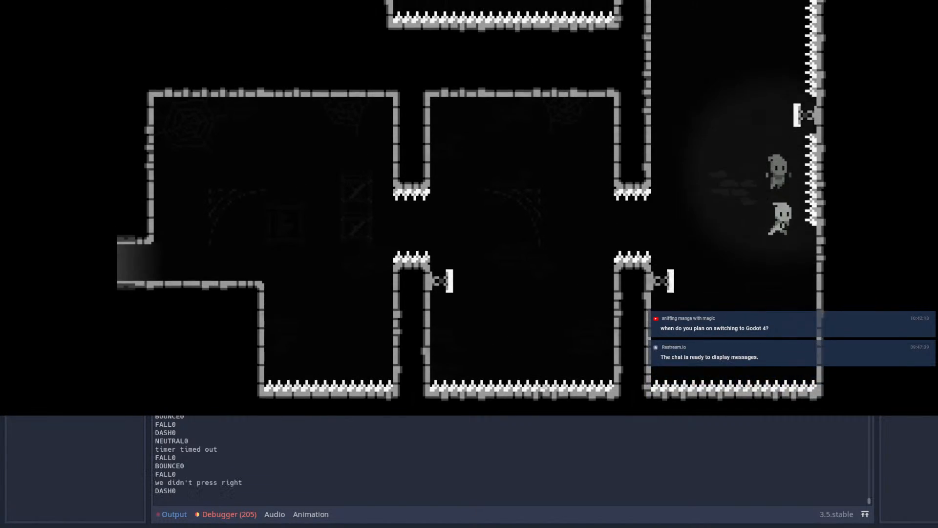
key("shift")
Step: Test repeated dashes and bounces between the new wall spring and the overhanging ledge
key("shift")
key("Left")
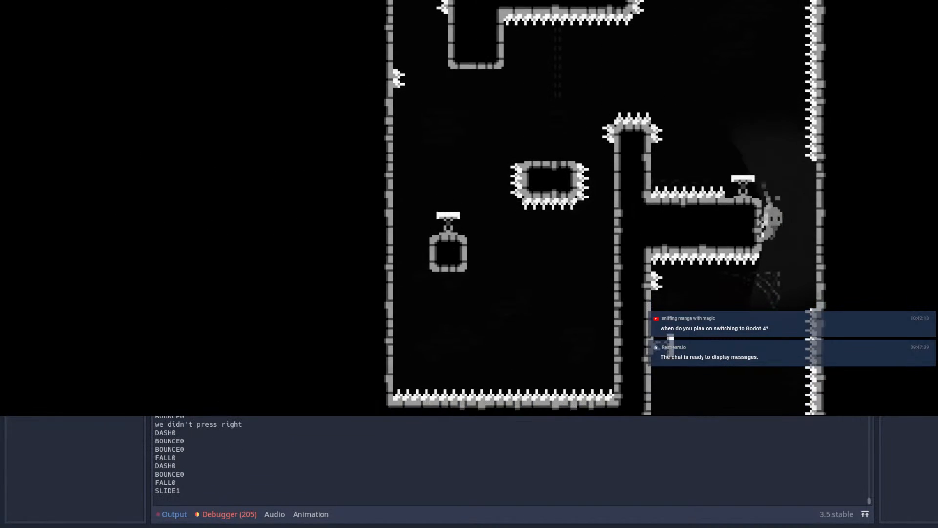
key("shift")
key("shift")
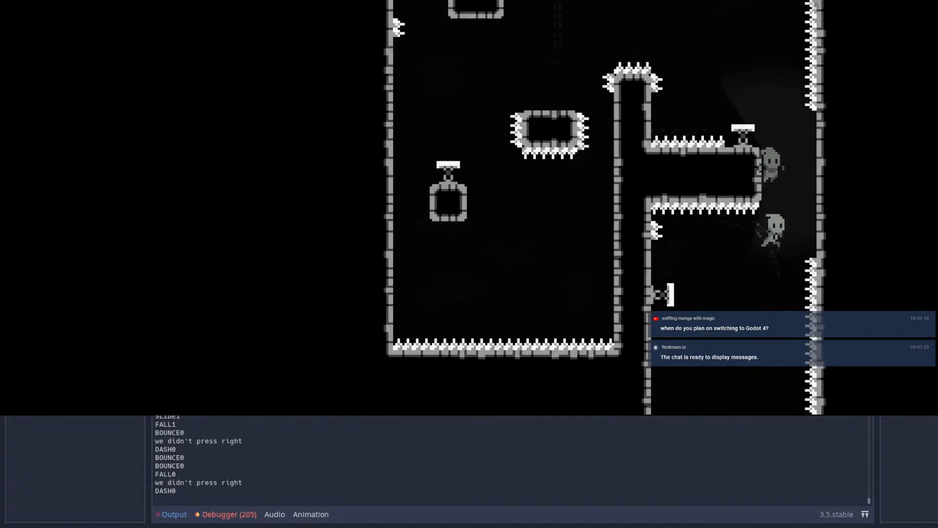
key("Left")
key("shift")
key("shift")
key("Left")
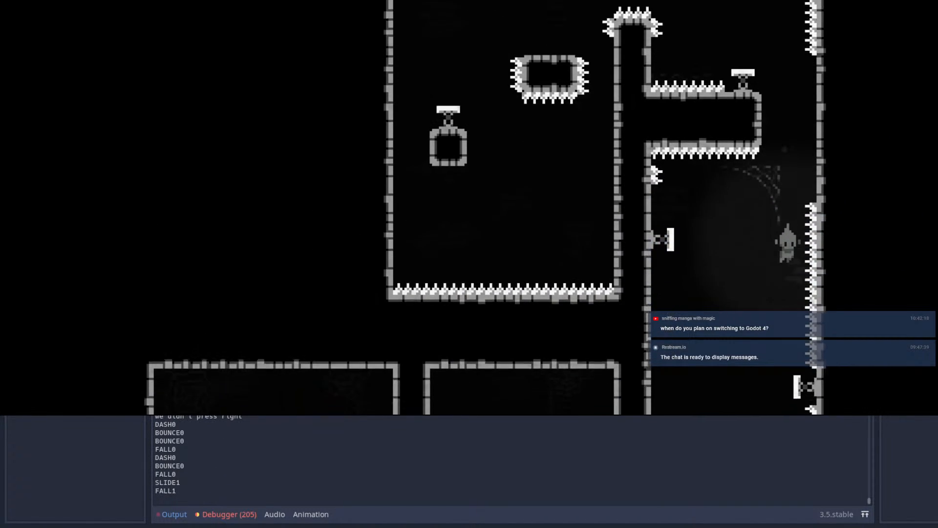
key("shift")
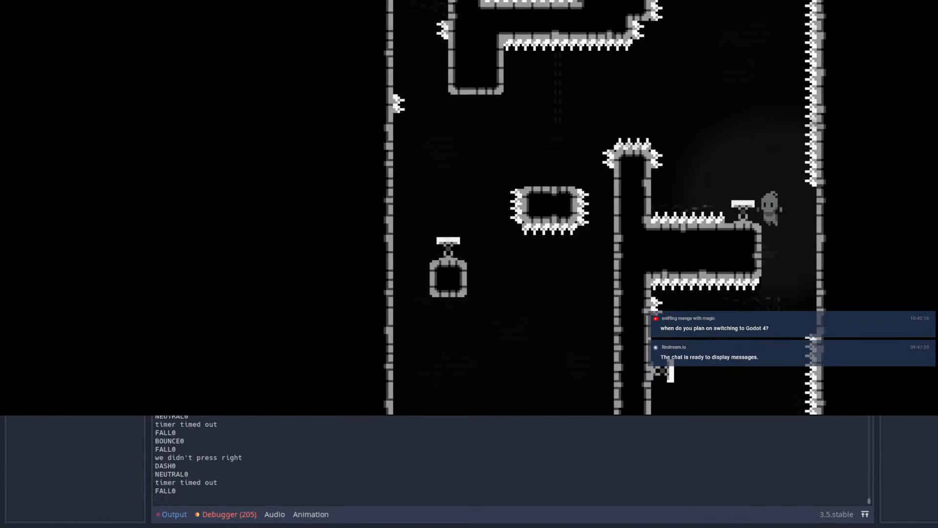
key("x")
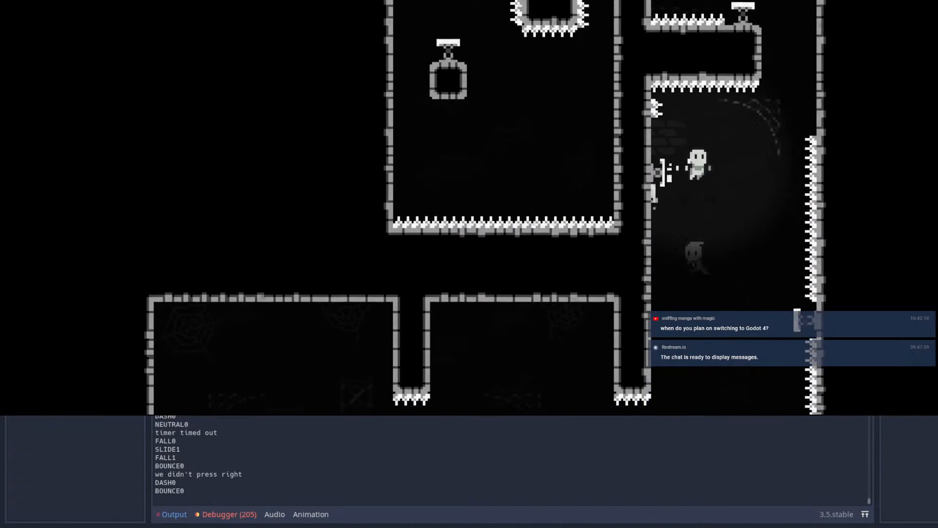
key("x")
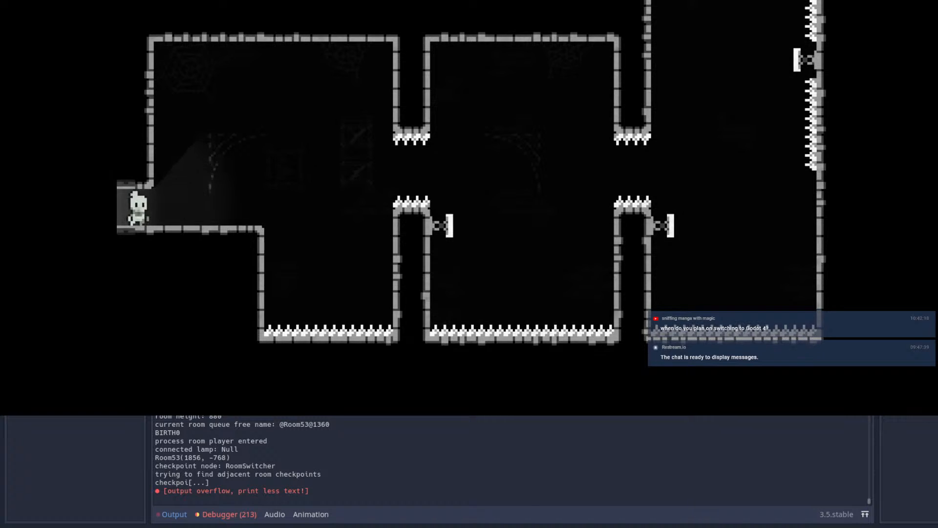
Step: Replay the route from the entrance, bounce up the shaft, and wall-jump off the end of the overhanging ledge
key("Right")
key("space")
key("x")
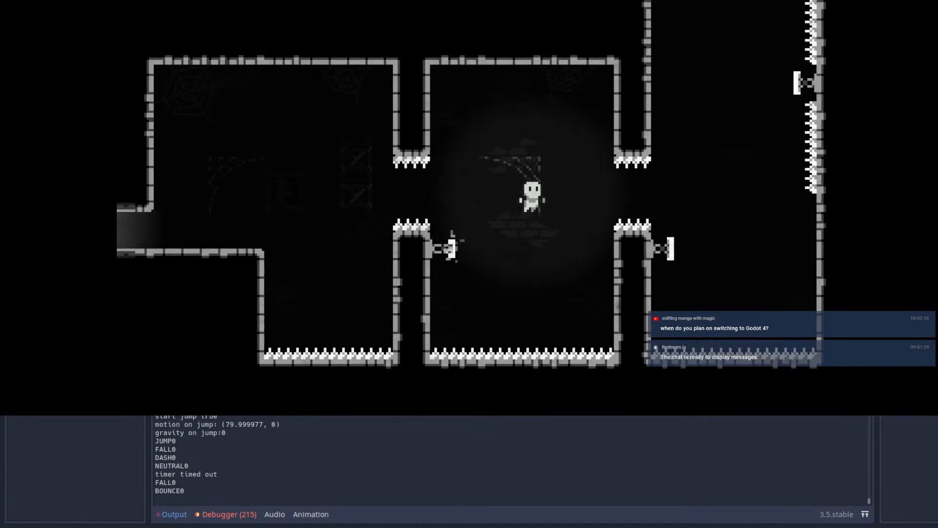
key("x")
key("x")
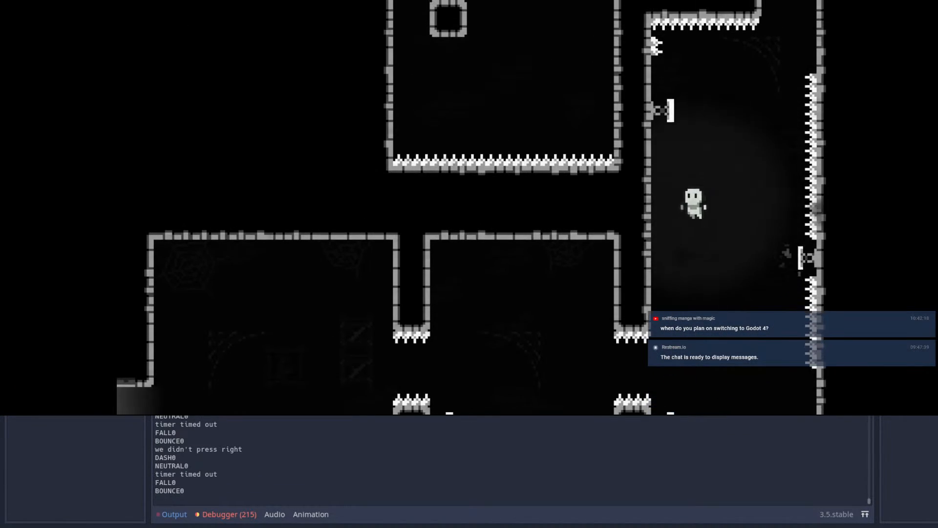
key("x")
key("Left")
key("space")
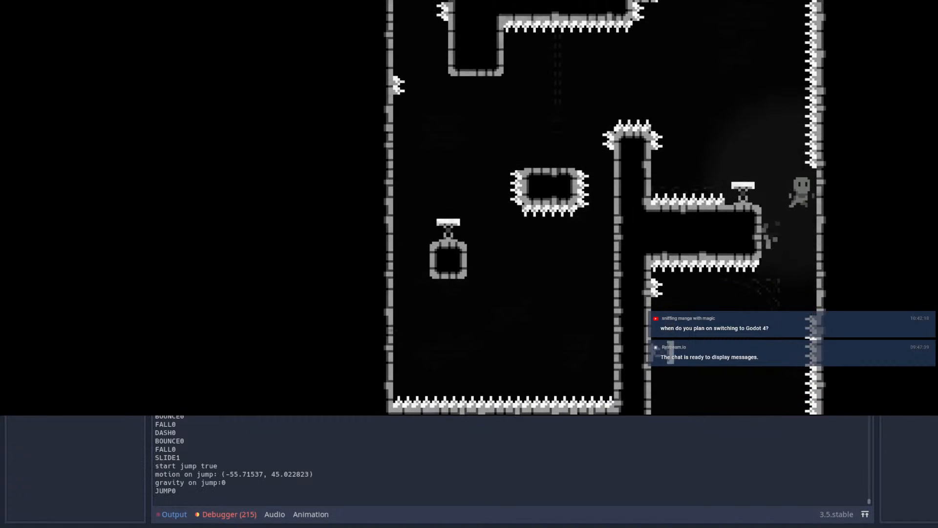
key("Up")
key("Left")
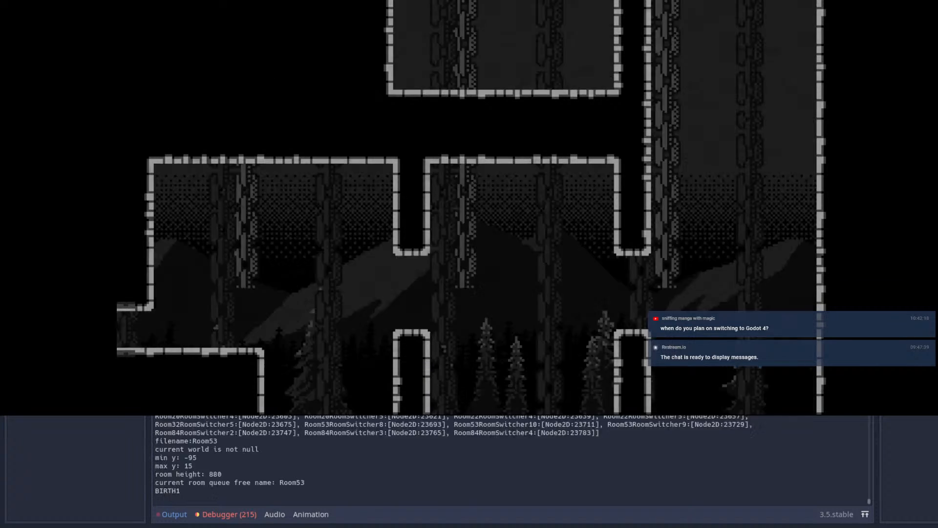
Step: Retry the jump and dash sequence from the entrance past the first spiked gaps and side springs
key("Right")
key("space")
key("x")
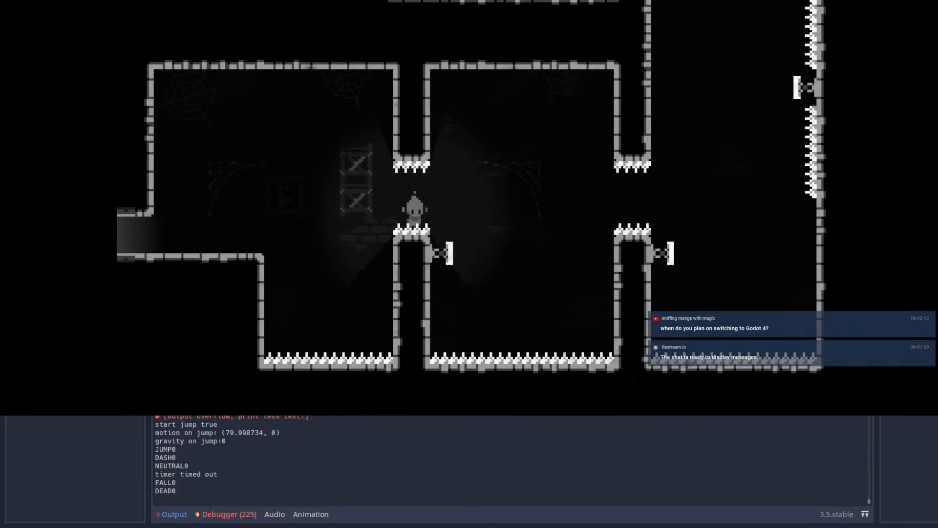
key("Right")
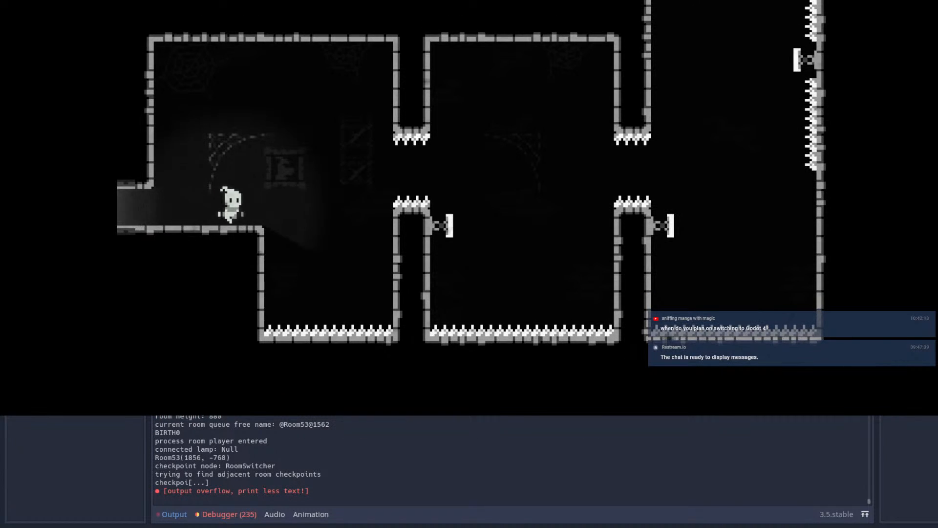
key("space")
key("x")
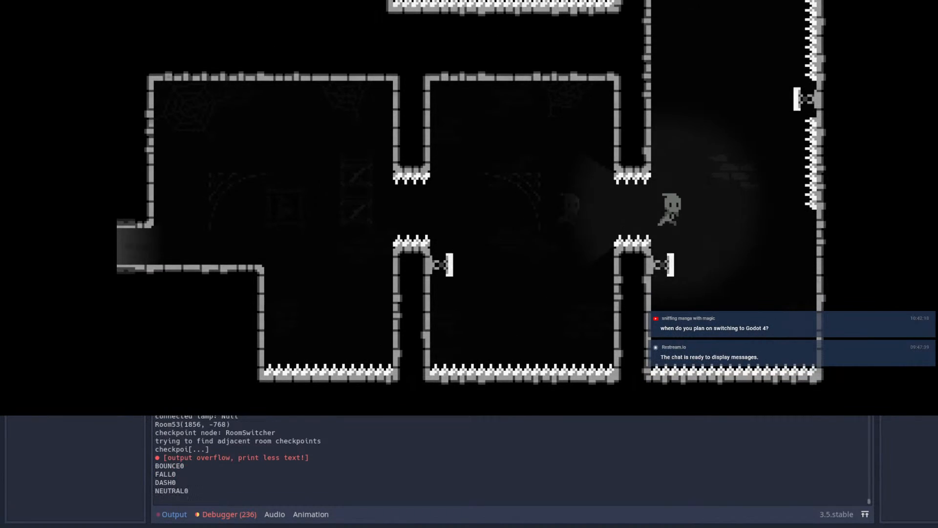
key("x")
key("Right")
key("x")
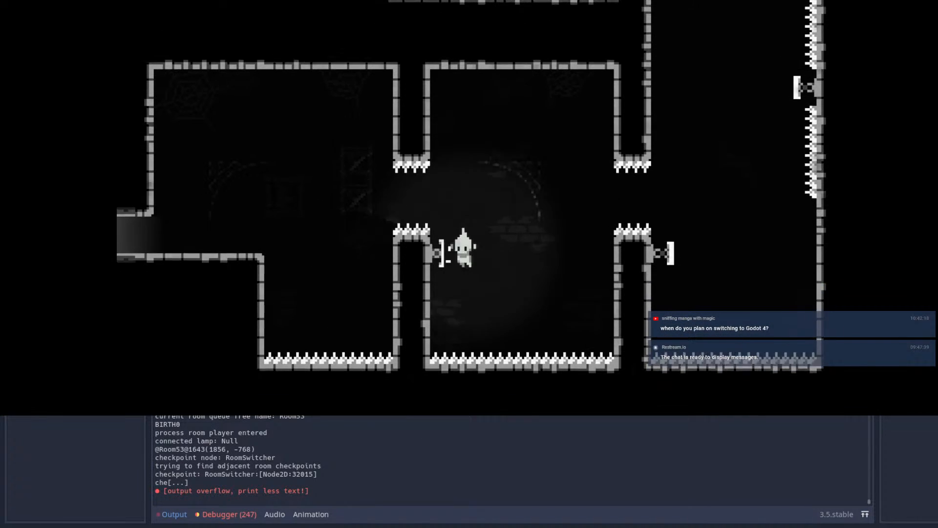
Step: Dash and bounce up the shaft, climb the overhanging ledge, and test the spring on top of it
key("x")
key("x")
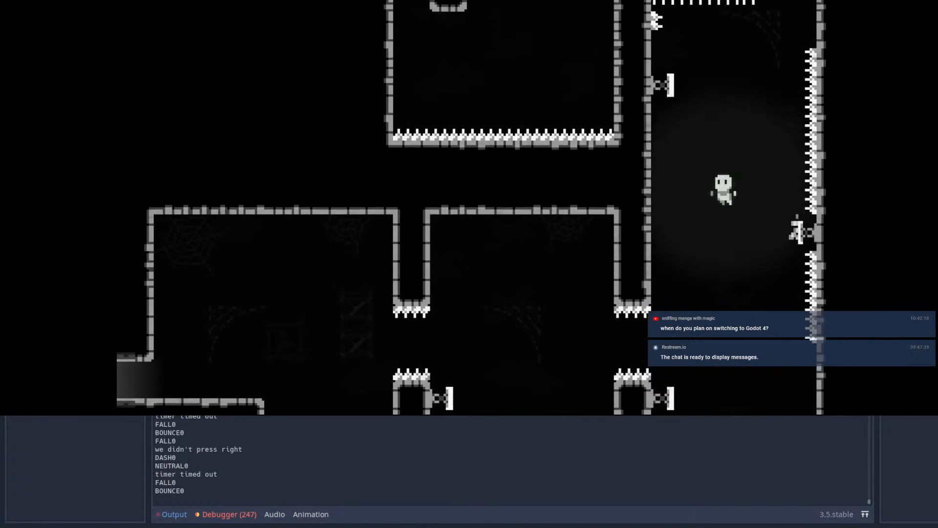
key("x")
key("x")
key("space")
key("Left")
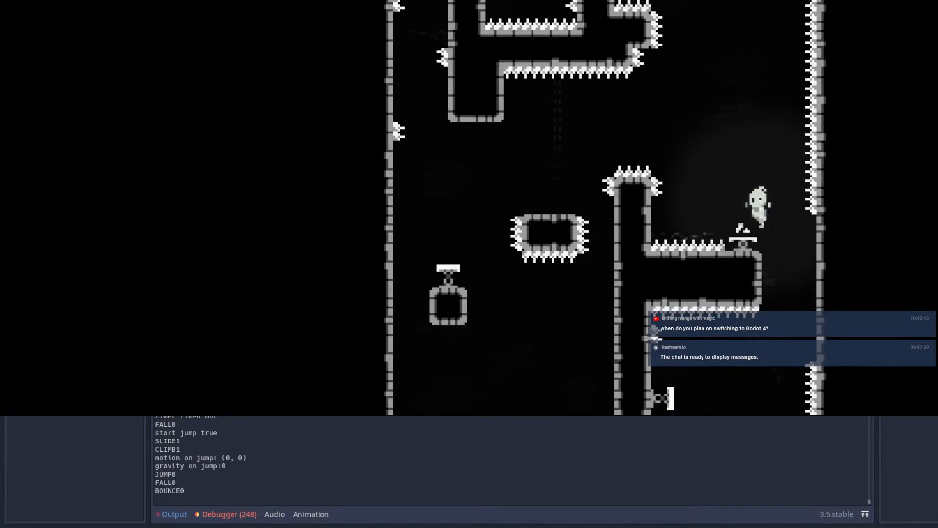
key("Right")
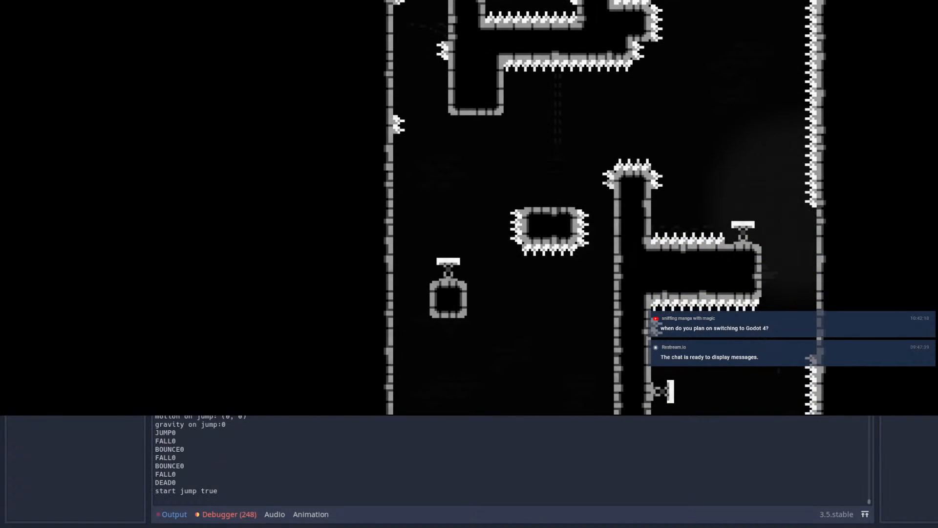
Step: Replay the route from the entrance, jumping and dashing through both spiked gaps and bouncing into the shaft
key("Right")
key("space")
key("x")
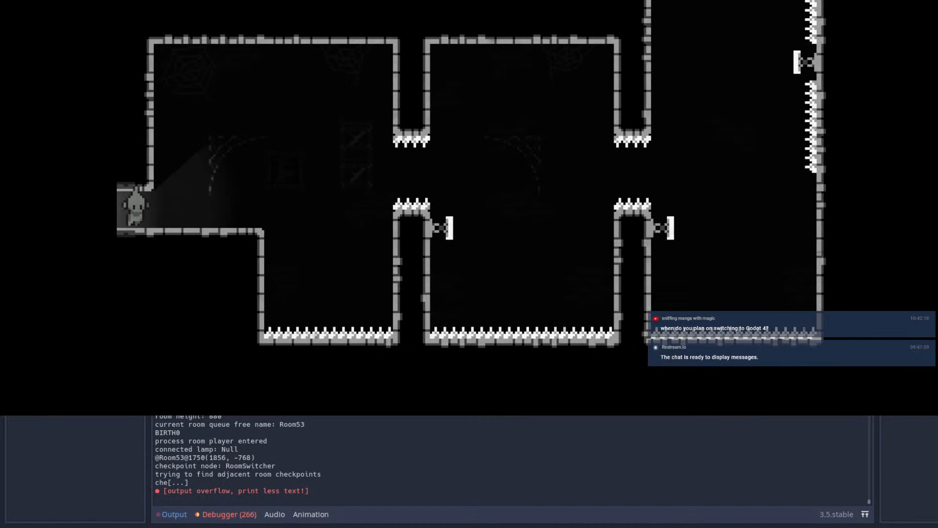
key("Right")
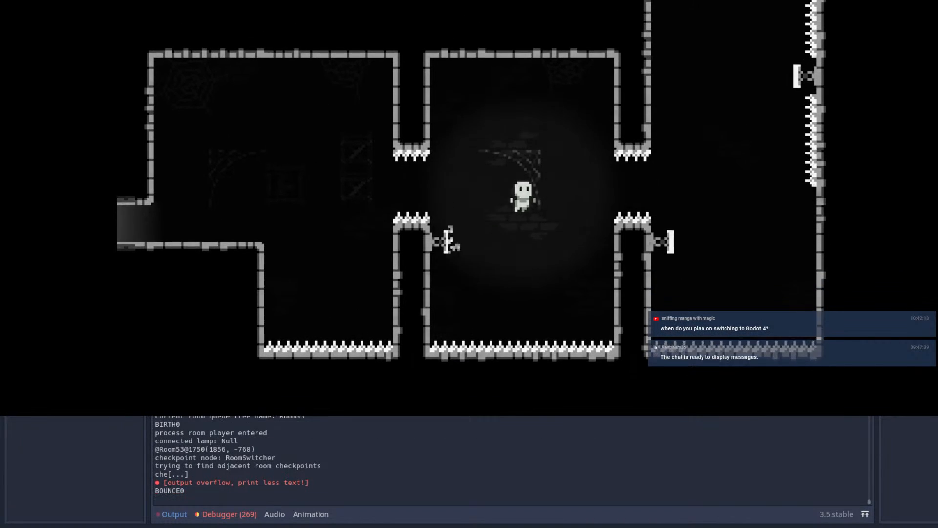
key("x")
Step: Test the climb around the overhanging ledge and the bounce over the spiked pillar onto the floating spiked block
key("x")
key("x")
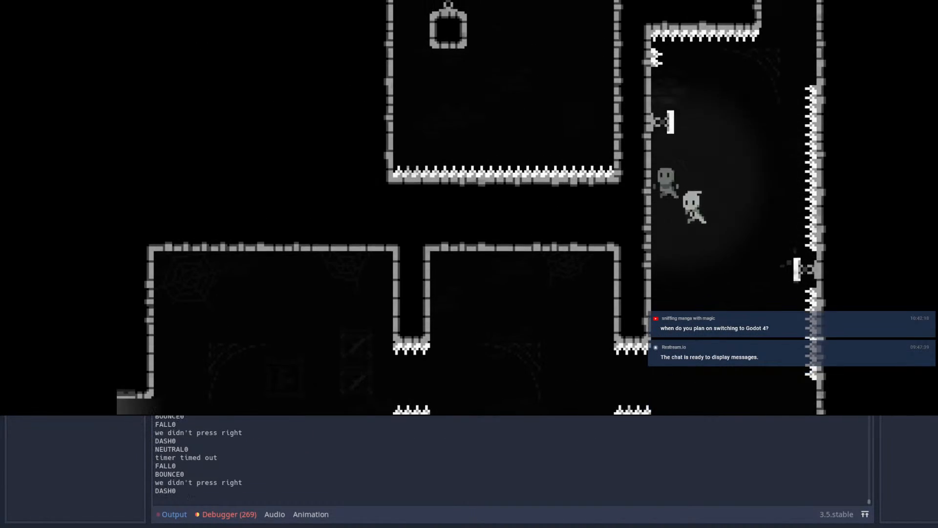
key("x")
key("Left")
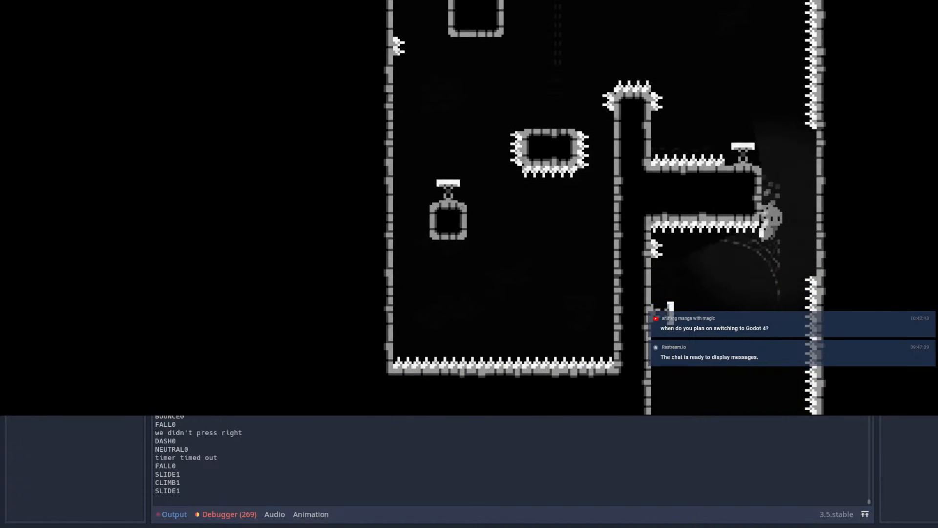
key("Right")
key("x")
key("x")
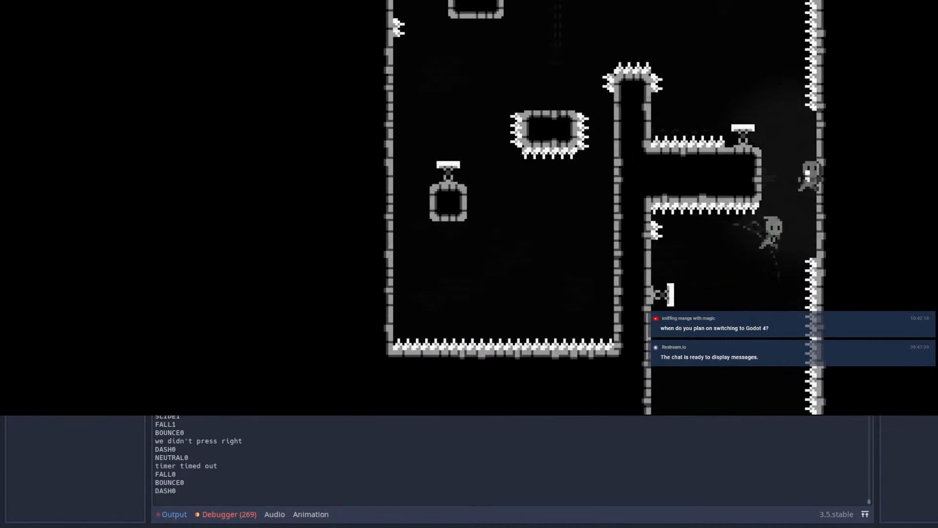
key("Left")
key("Left")
key("x")
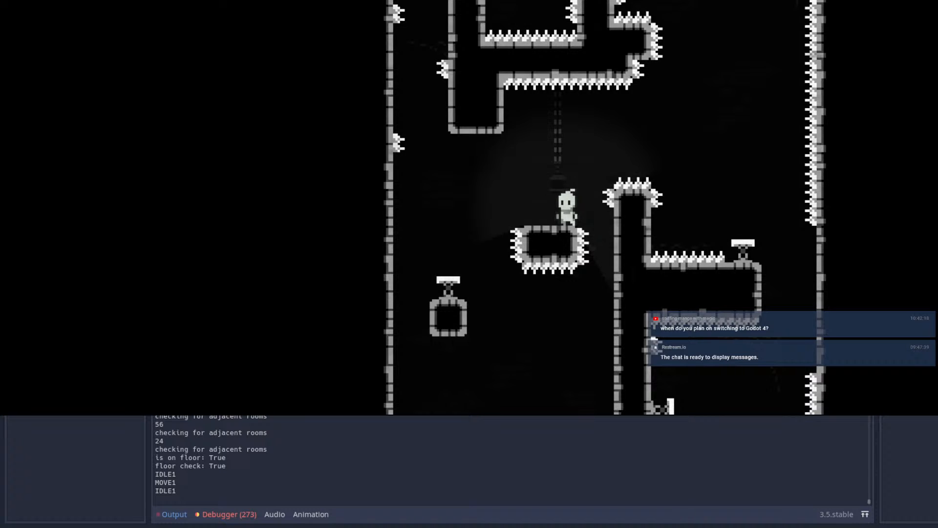
Step: Stop the playtest and duplicate Room53's lower right-wall spring, placing the copy opposite the overhanging ledge at (296, -216)
key("F8")
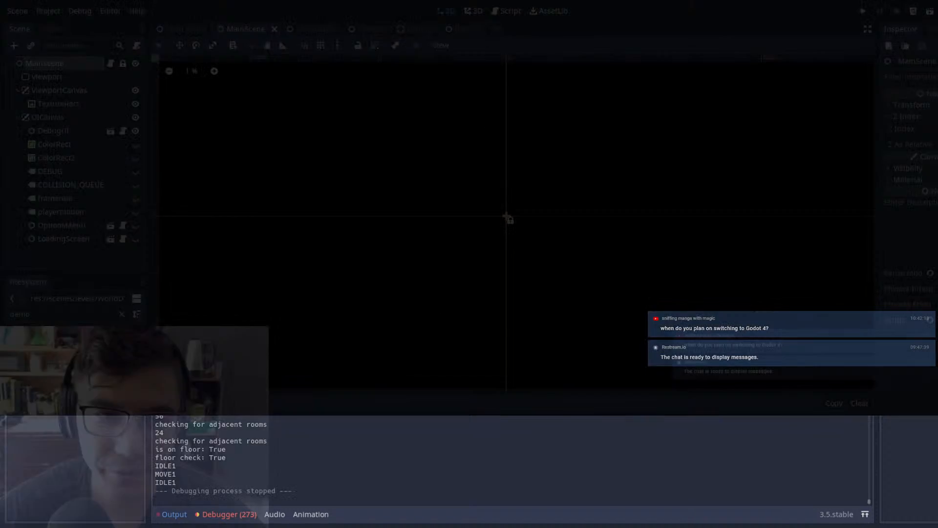
left_click(451, 28)
scroll(590, 122, "up", 4)
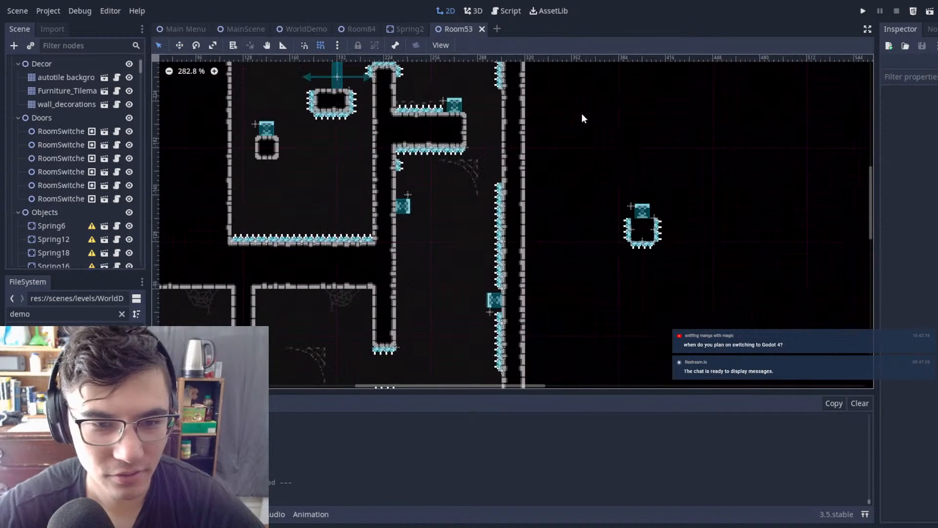
left_click(538, 318)
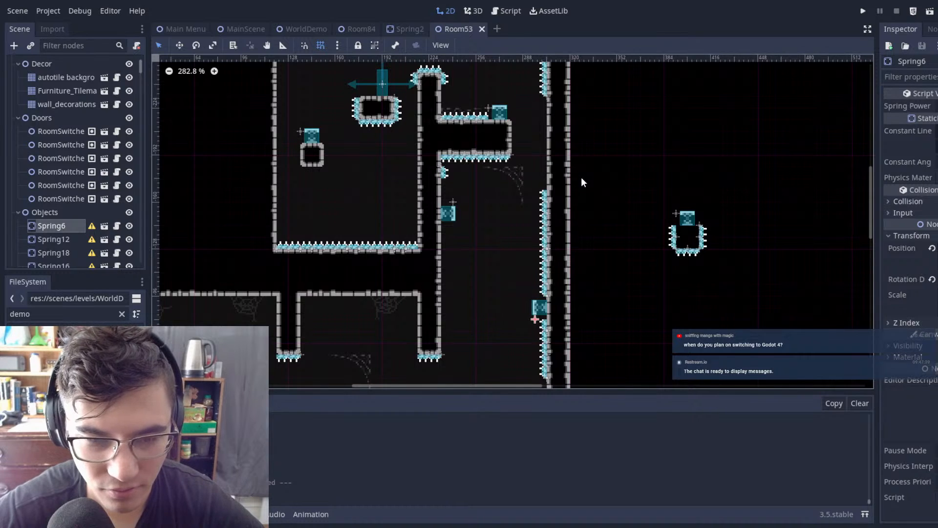
key("ctrl+d")
key("w")
left_click_drag(583, 183, 604, 101)
scroll(543, 143, "up", 2)
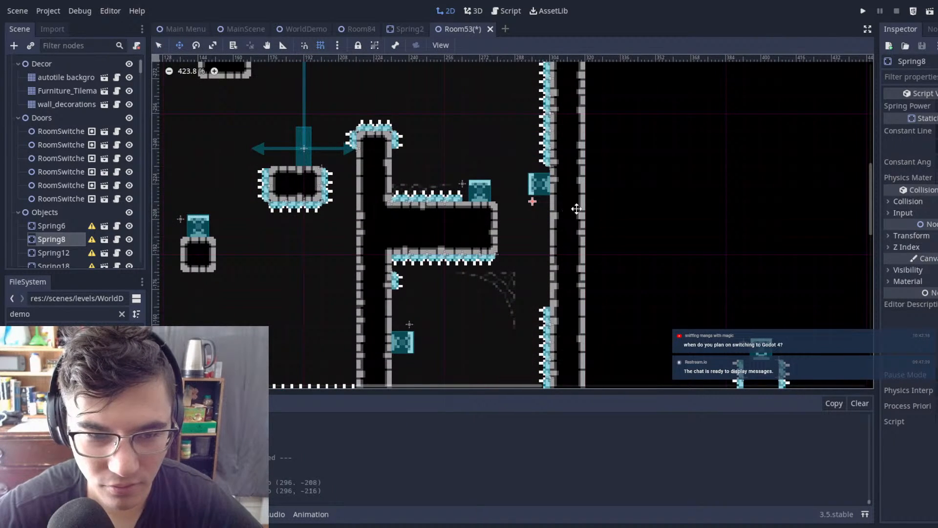
scroll(587, 206, "down", 3)
scroll(488, 195, "up", 3)
scroll(58, 195, "up", 2)
Step: Erase the overhanging ledge's tiles from the shaft in the Autotile 2 layer
left_click(54, 77)
scroll(520, 193, "down", 2)
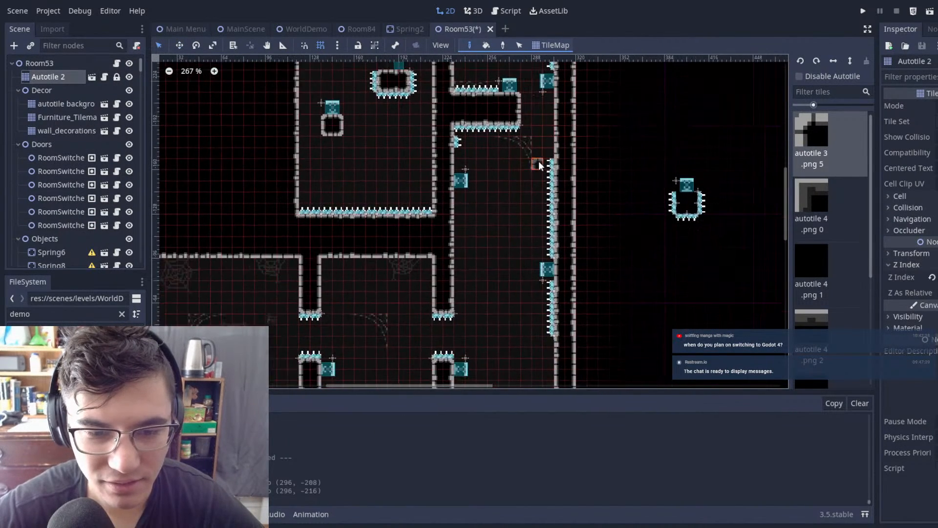
scroll(617, 175, "up", 2)
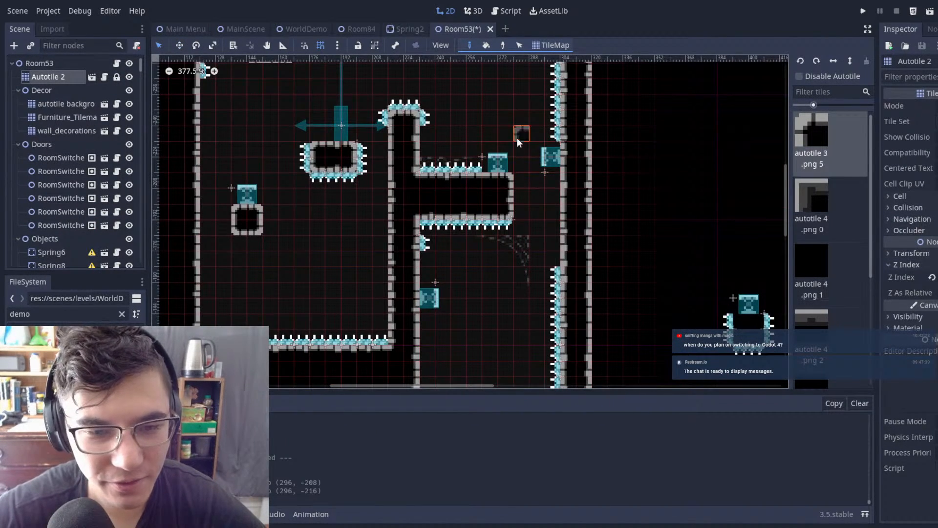
right_click_drag(444, 213, 432, 251)
Step: Delete the spikes and top spring left over from the erased ledge, and save Room53
left_click(61, 61)
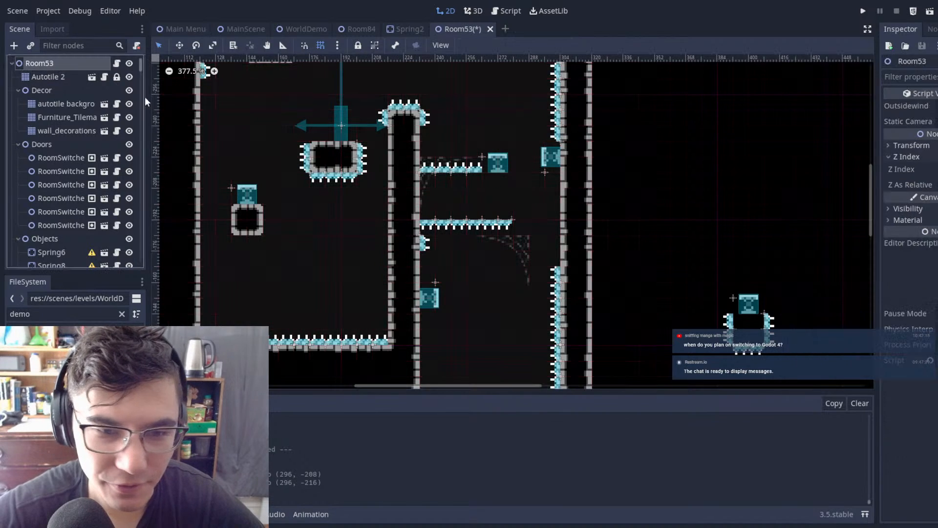
left_click_drag(537, 267, 490, 197)
key("Delete")
left_click(470, 273)
key("Delete")
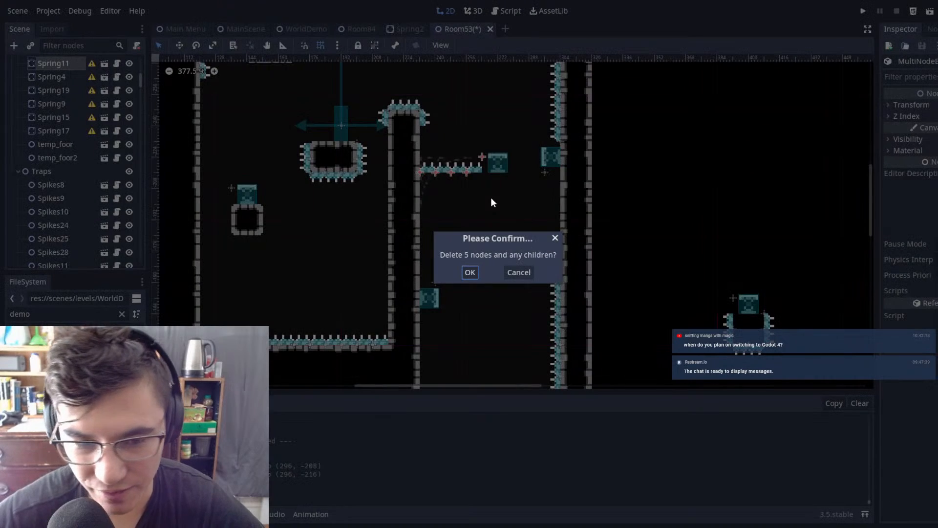
left_click(471, 273)
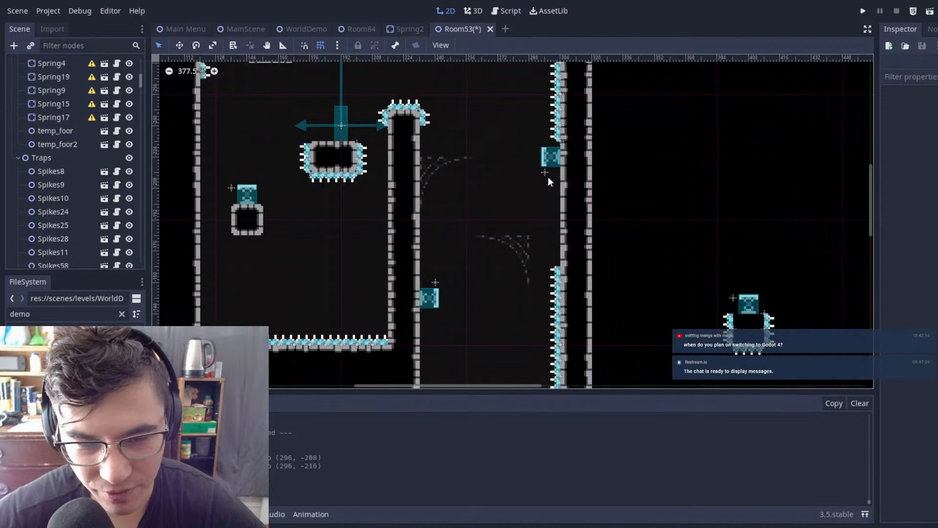
scroll(564, 148, "down", 2)
key("ctrl+s")
Step: Examine the opened shaft, its wall springs and the surrounding layout of Room53
scroll(703, 193, "up", 2)
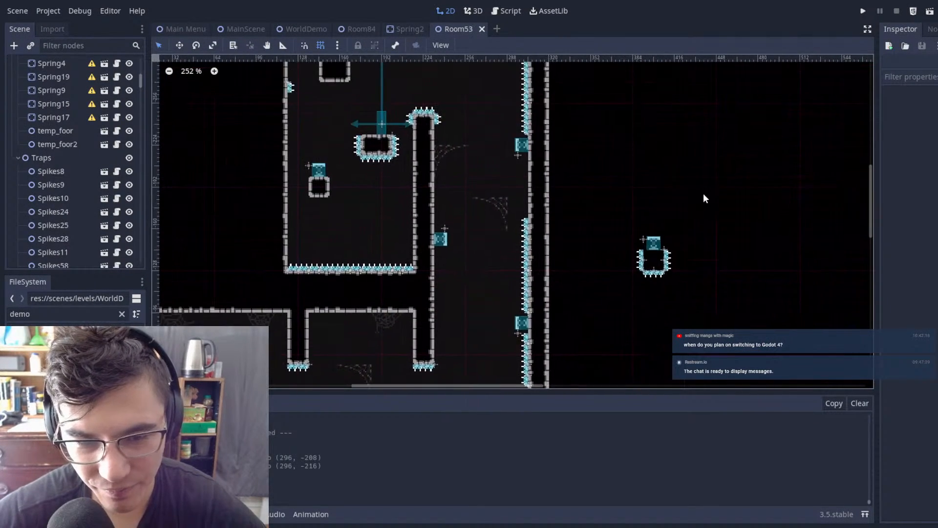
scroll(692, 154, "down", 3)
middle_click_drag(691, 154, 654, 128)
scroll(536, 162, "up", 6)
scroll(530, 164, "down", 1)
middle_click_drag(543, 150, 717, 221)
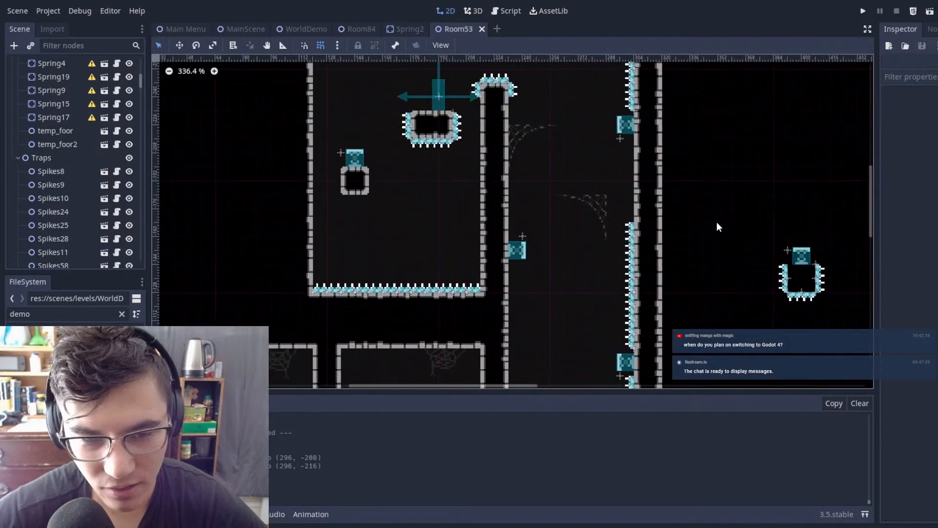
scroll(621, 232, "down", 6)
scroll(607, 216, "down", 4)
scroll(636, 195, "up", 10)
middle_click_drag(652, 172, 737, 198)
scroll(744, 213, "down", 8)
scroll(625, 219, "down", 1)
middle_click_drag(624, 219, 569, 227)
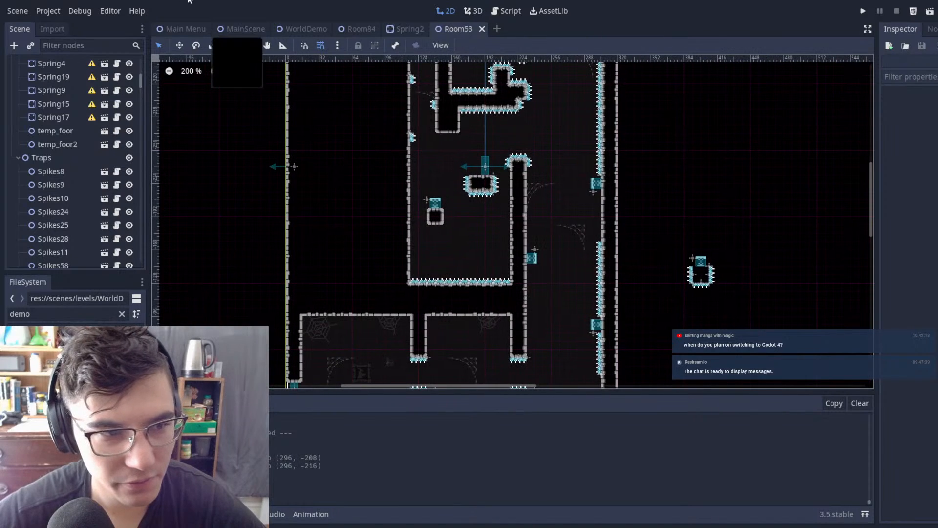
Step: Run the game from MainScene and dash through the spiked gaps to the first right-wall spring in the shaft
left_click(240, 30)
key("F5")
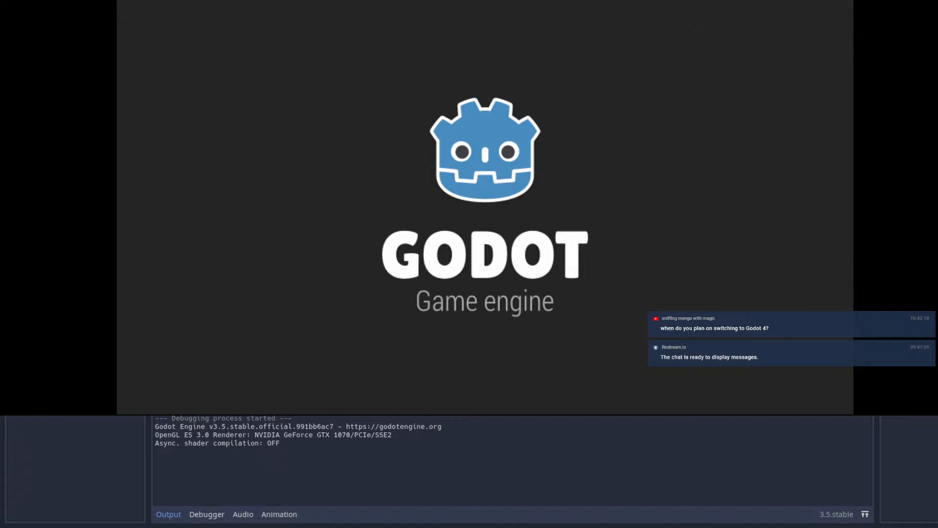
key("Right")
key("space")
key("shift")
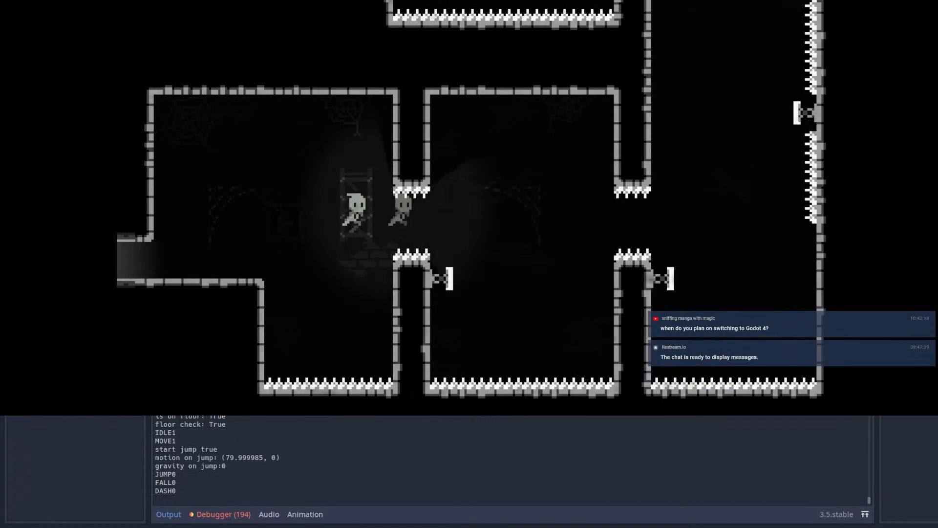
key("shift")
key("Up")
key("shift")
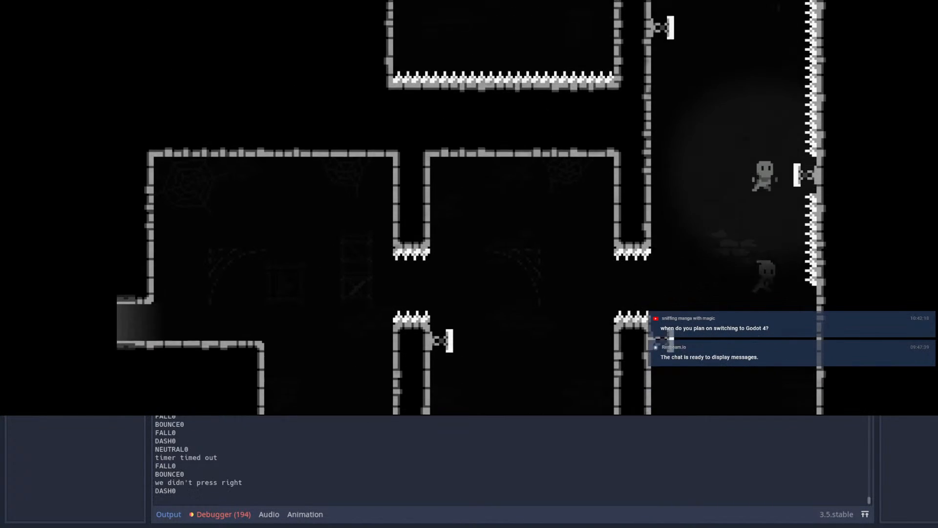
Step: Test dashing up the opened shaft between its alternating left and right wall springs
key("Up")
key("shift")
key("shift")
key("Left")
key("shift")
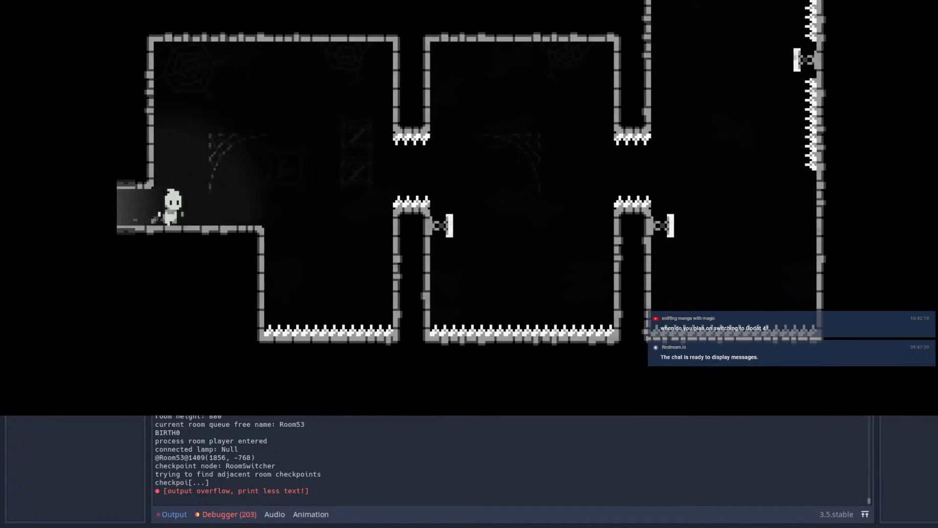
Step: Retry the jump and dash from the entrance past the first spiked gap and its side spring
key("Right")
key("space")
key("shift")
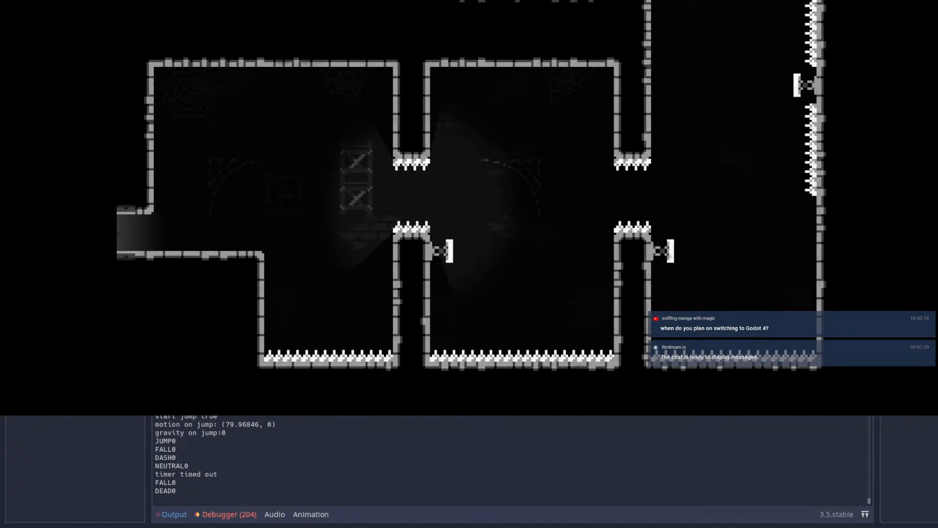
key("Right")
key("shift")
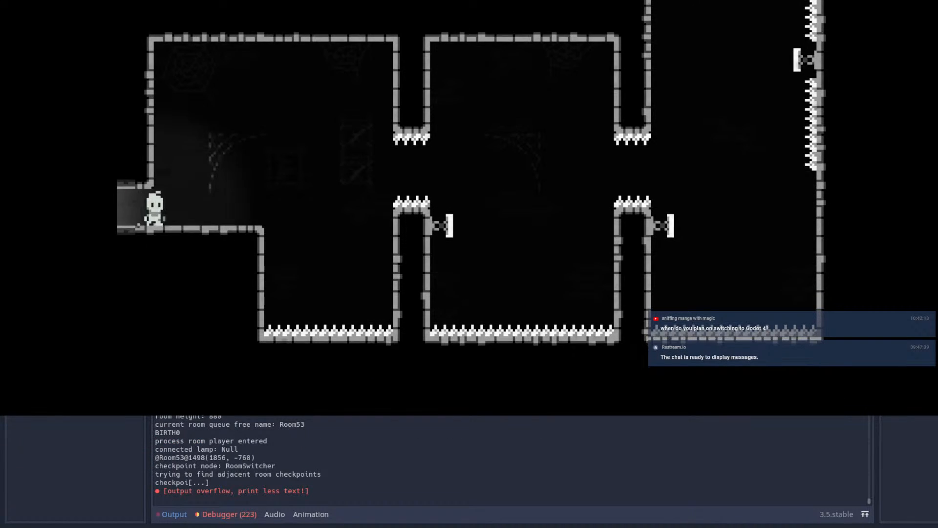
key("Right")
key("space")
key("shift")
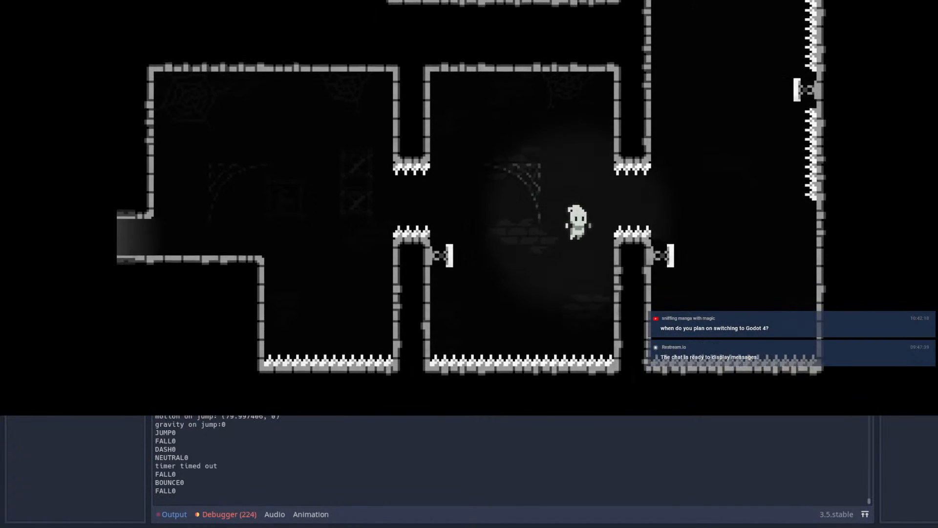
key("shift")
key("Right")
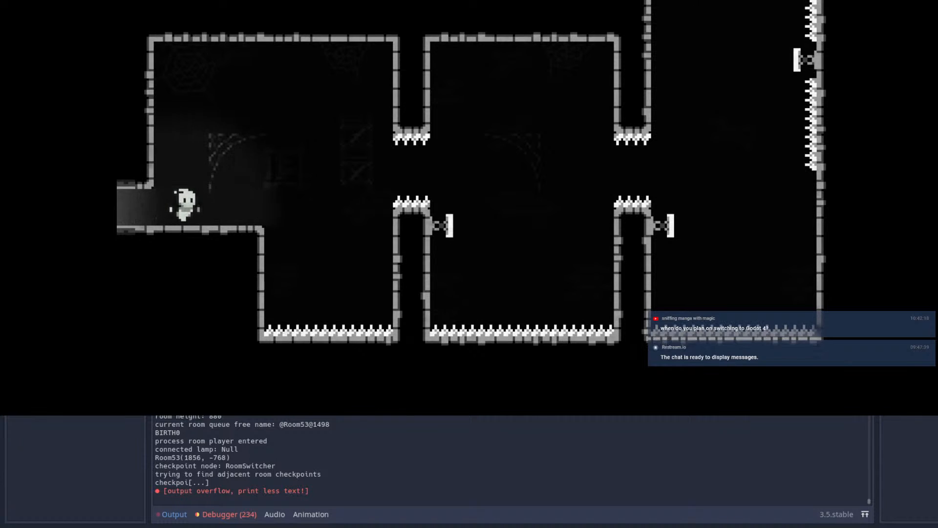
Step: Replay the full route from the entrance, bouncing between the shaft springs and dashing over the spiked pillar
key("space")
key("shift")
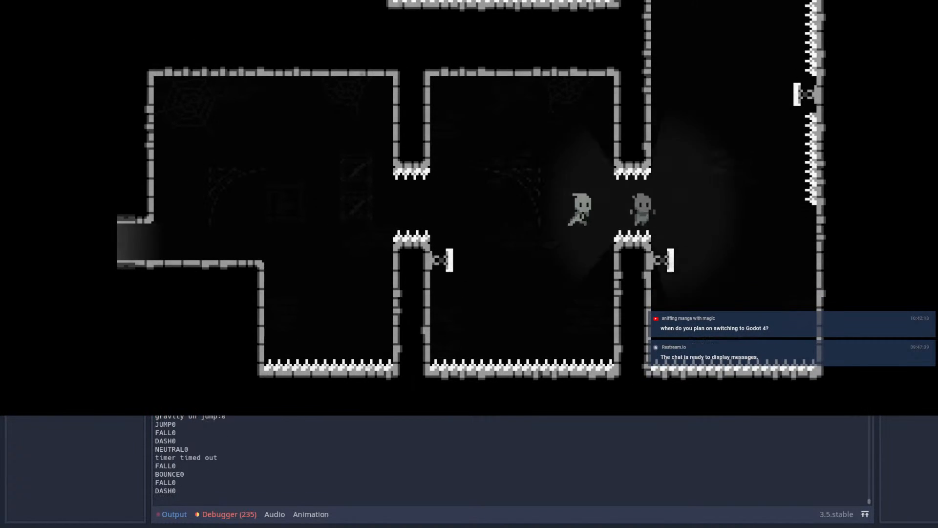
key("shift")
key("shift")
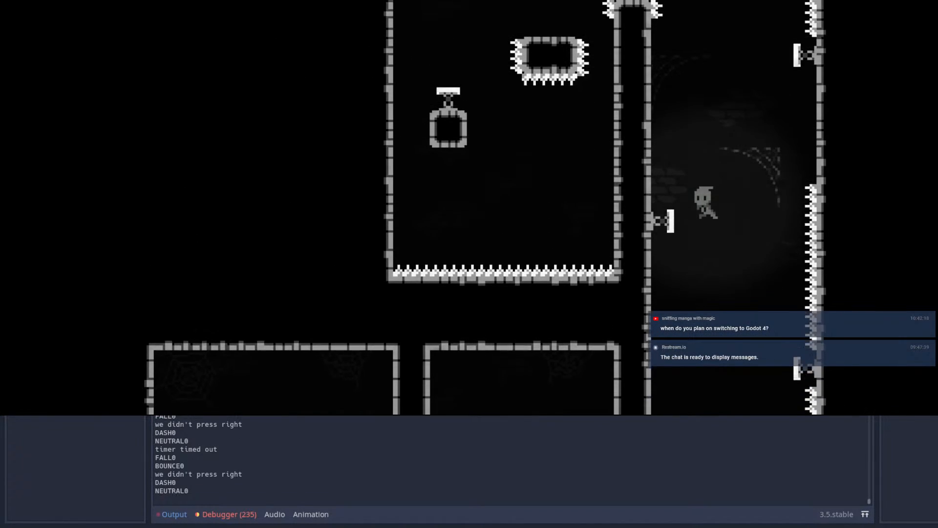
key("shift")
Step: Test dropping from the floating spiked block back into the shaft and wall-jumping off its left wall
key("shift")
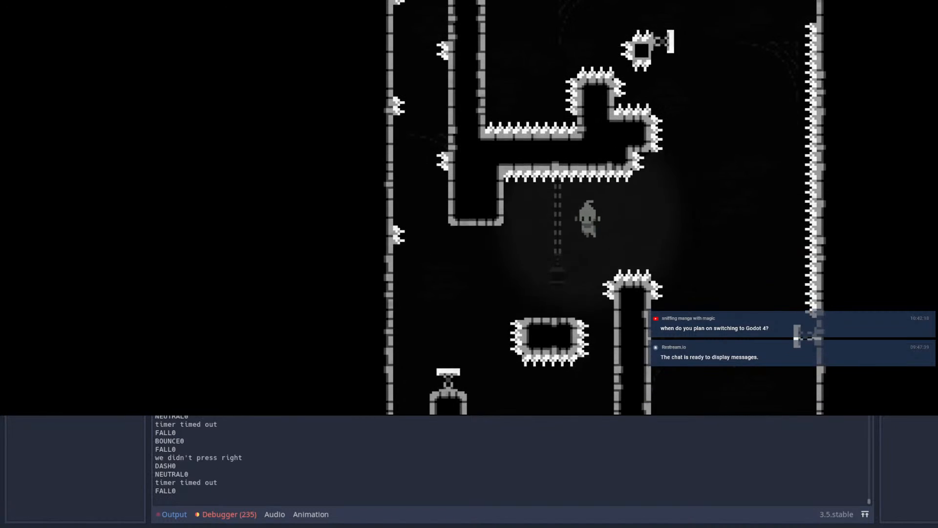
key("space")
key("shift")
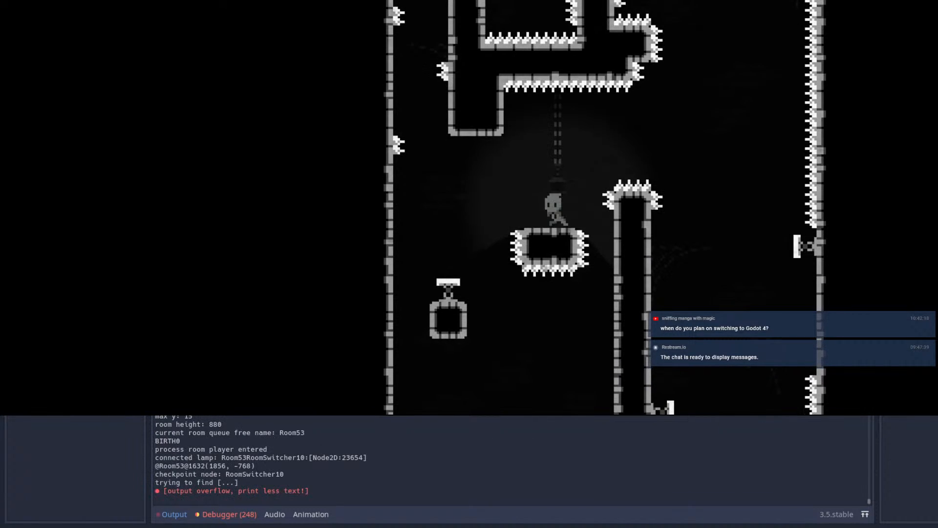
key("shift")
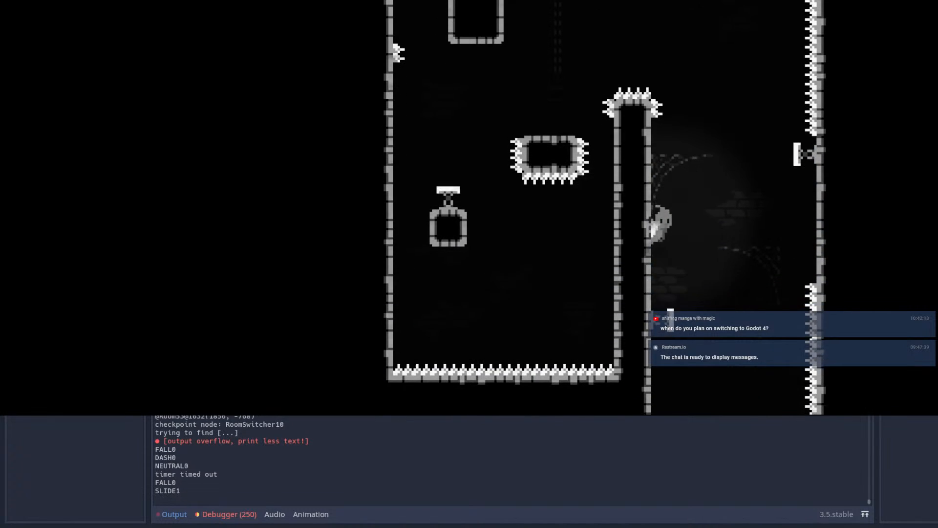
key("space")
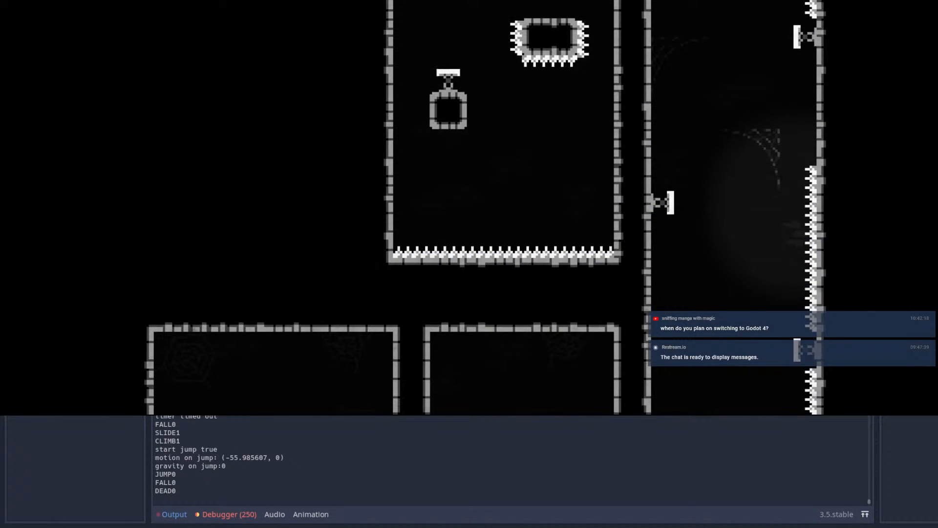
Step: Test repeated dashes from the floating block checkpoint across the pillar toward the upper shaft and its new spring
key("shift")
key("shift")
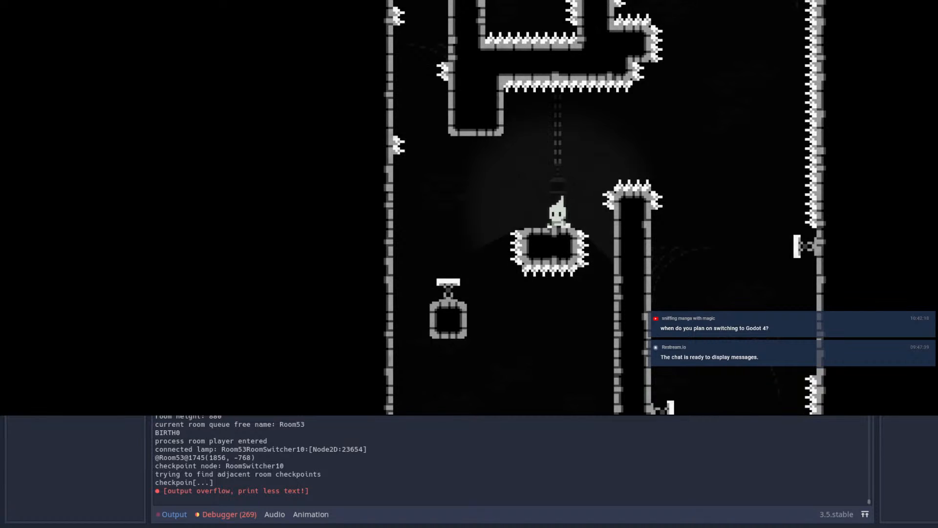
key("shift")
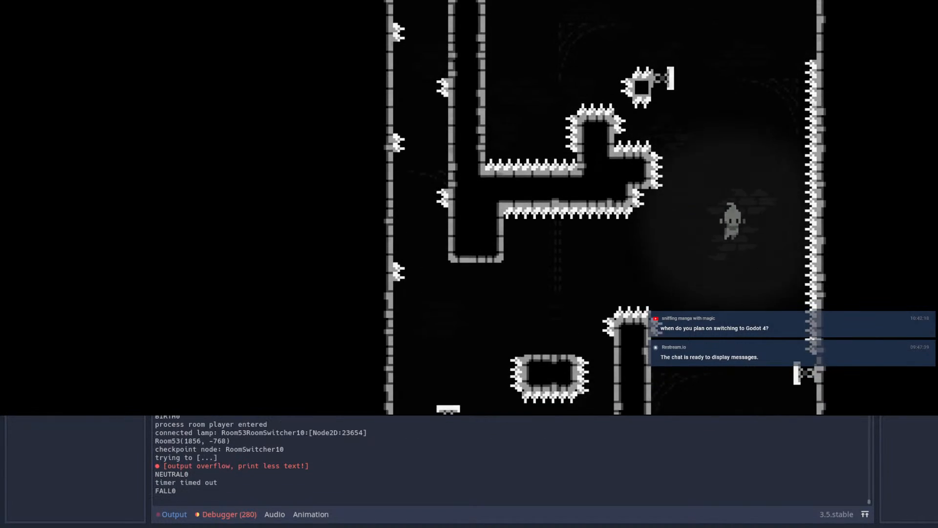
key("shift")
key("shift")
key("shift")
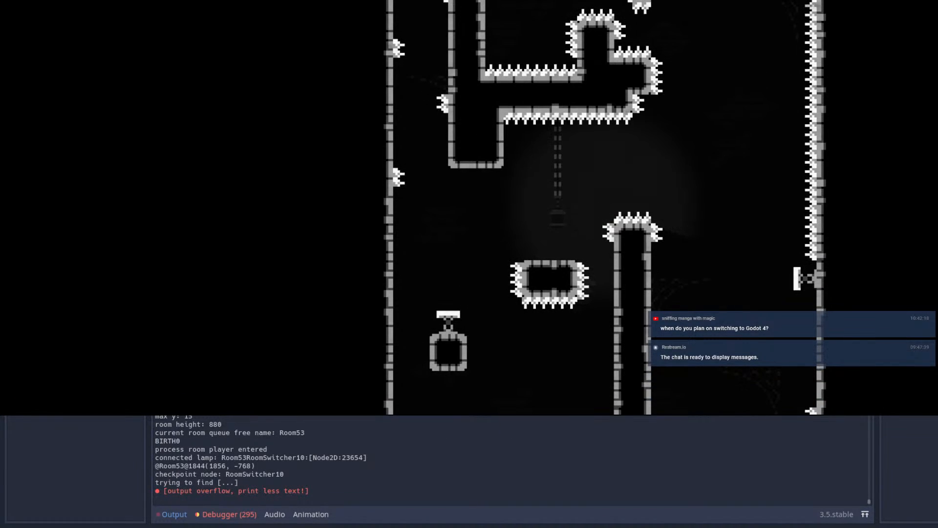
Step: Retry the dash from the floating block checkpoint through the gap between the spiked pillar and the spiked ledge
key("shift")
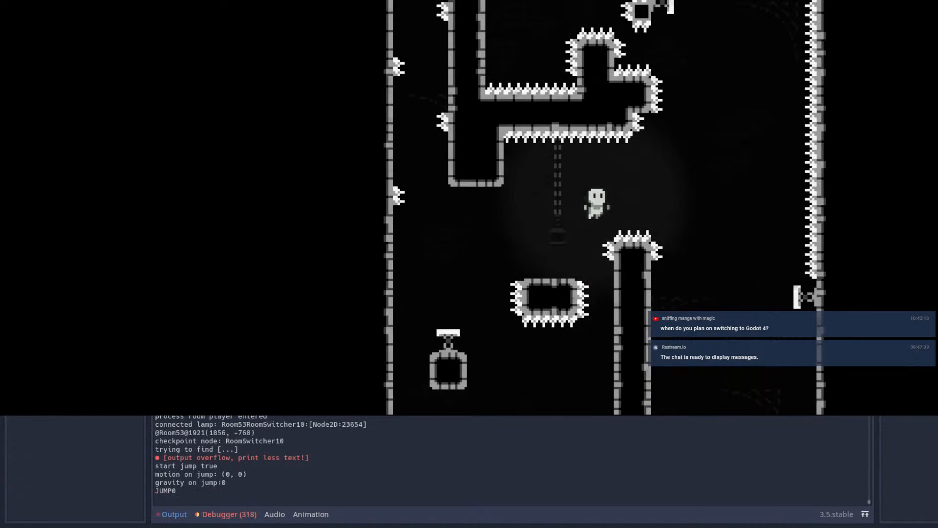
key("shift")
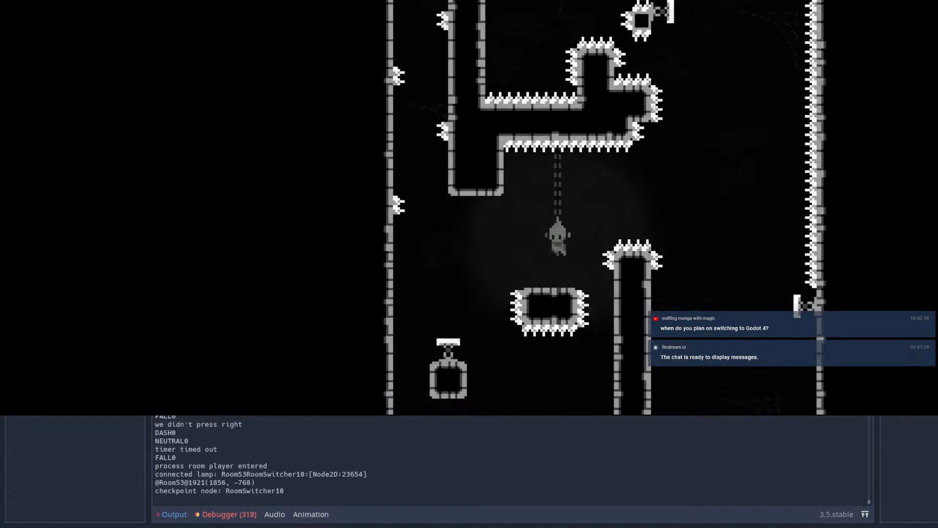
key("shift")
key("shift")
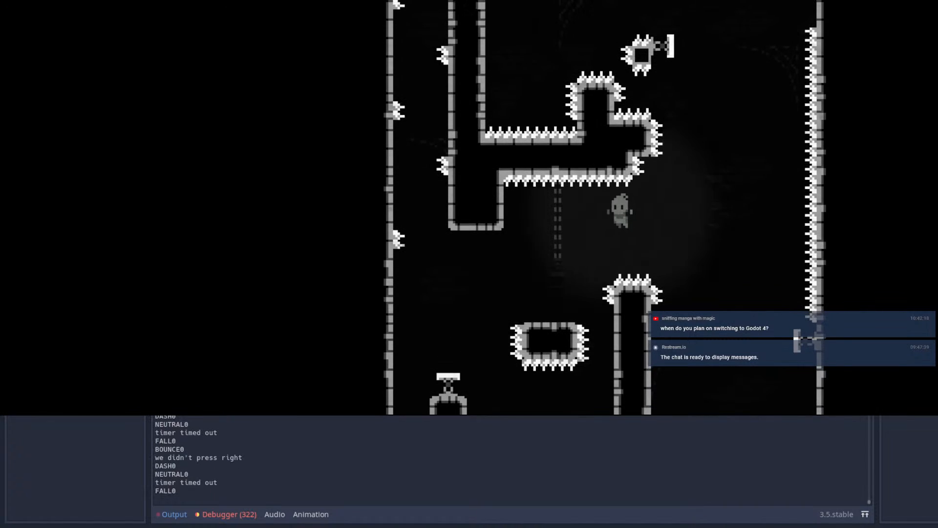
key("space")
key("shift")
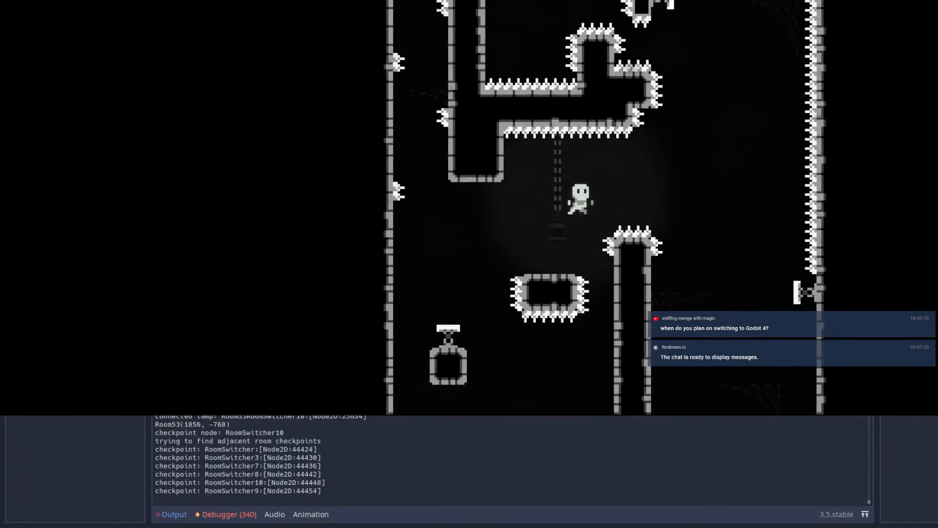
Step: Test jumping and dashing over the spiked pillar to bounce off the spring on the far shaft wall
key("shift")
key("space")
key("space")
key("shift")
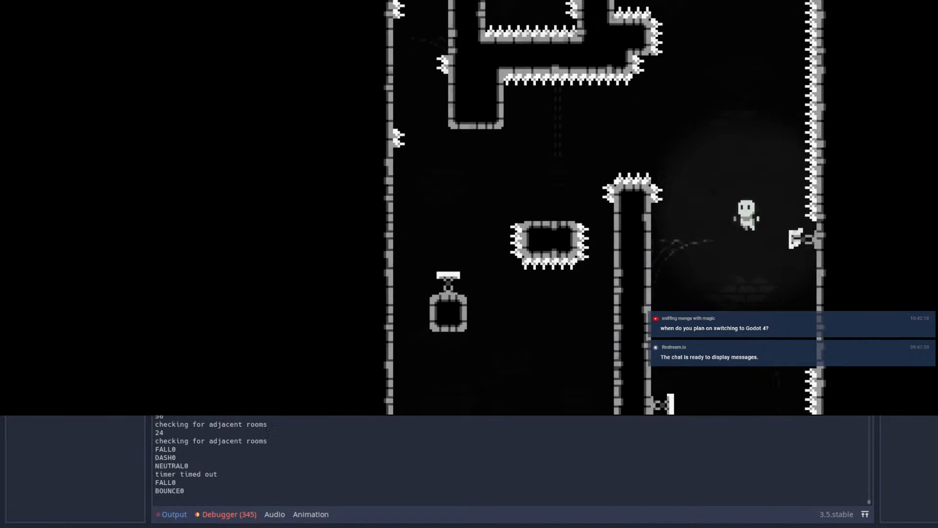
key("shift")
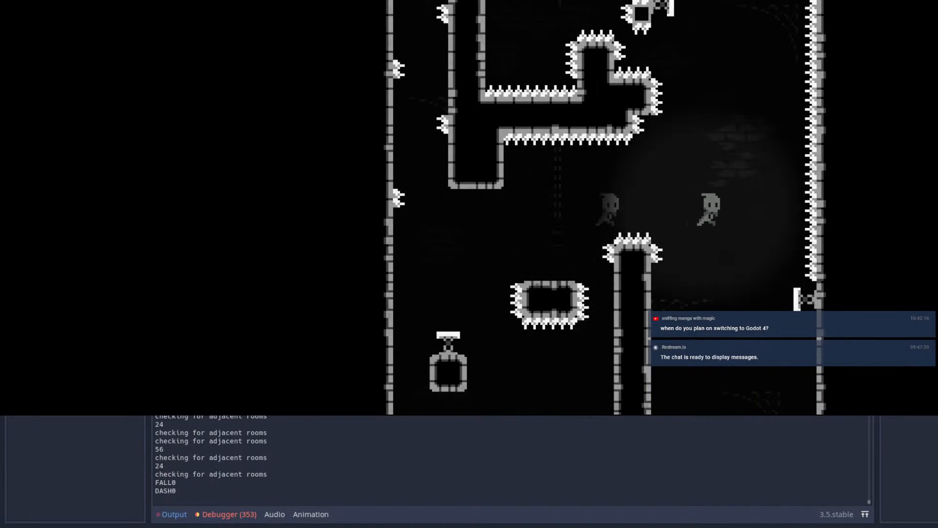
key("space")
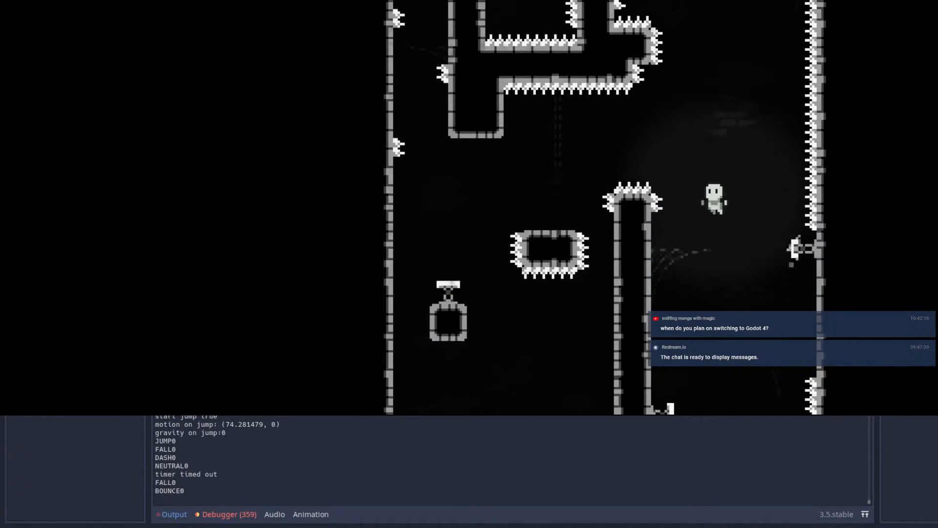
key("space")
key("x")
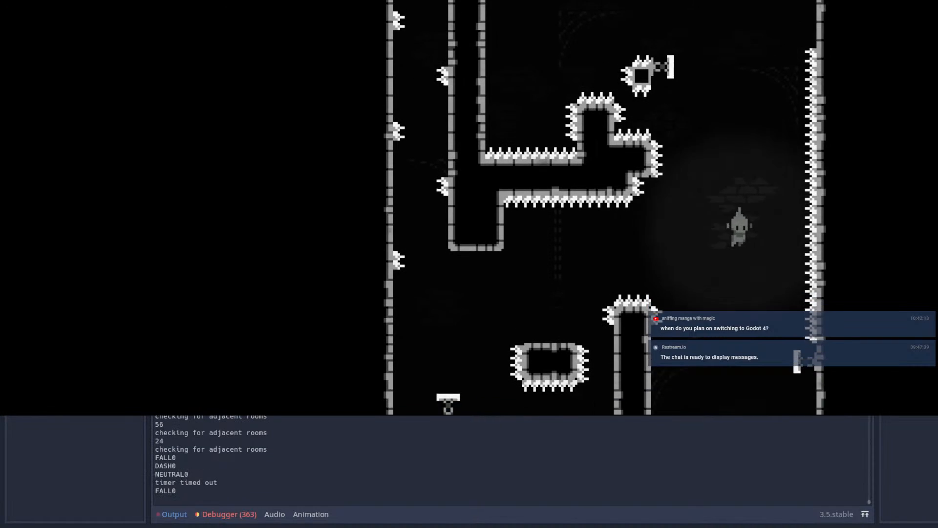
Step: Repeat the pillar crossing and wall-spring bounce from the floating block, dashing at different moments toward the upper shaft
key("x")
key("space")
key("x")
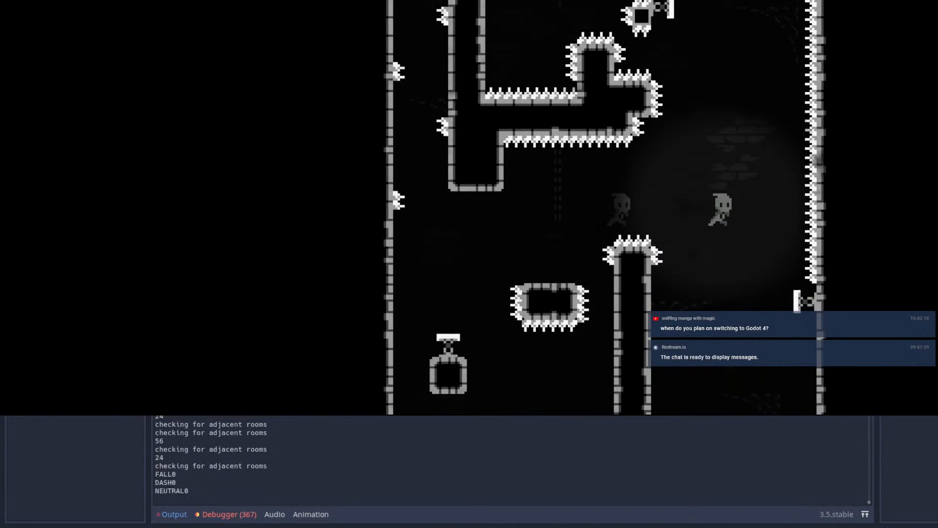
key("x")
key("space")
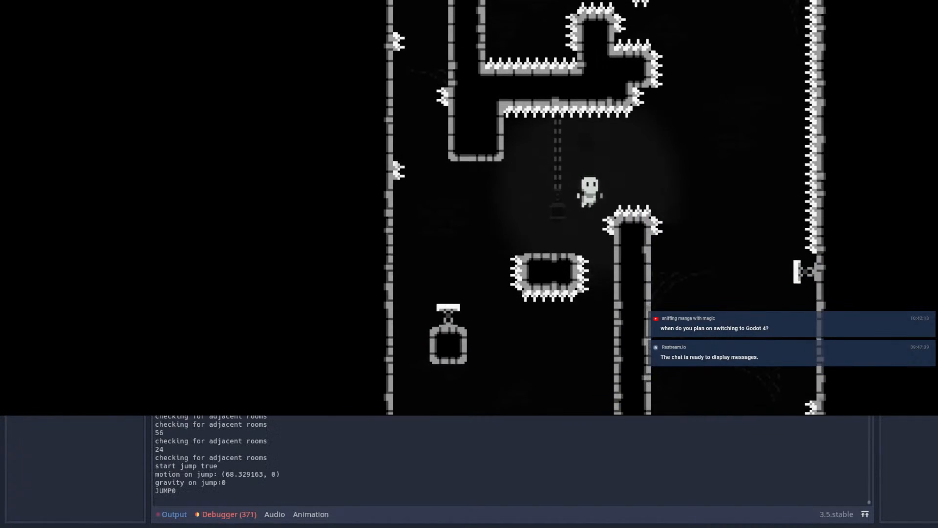
key("x")
key("x")
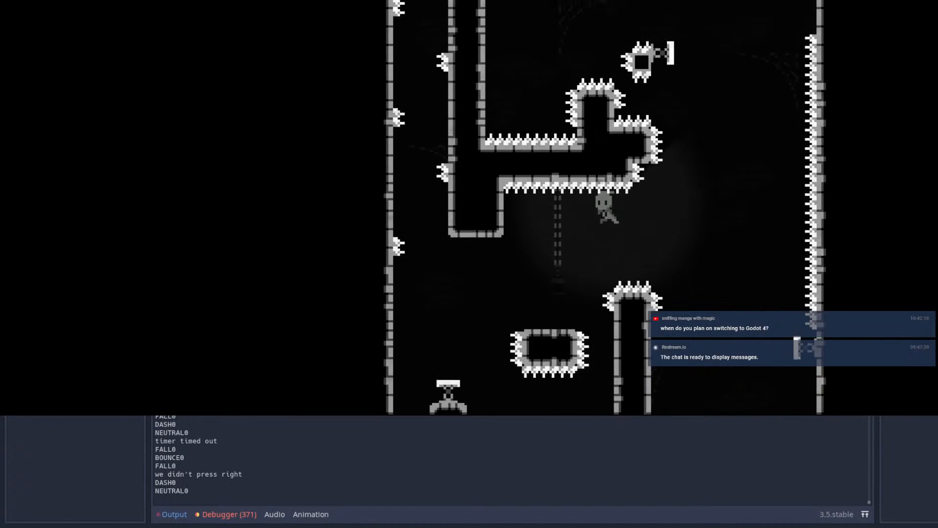
key("space")
key("x")
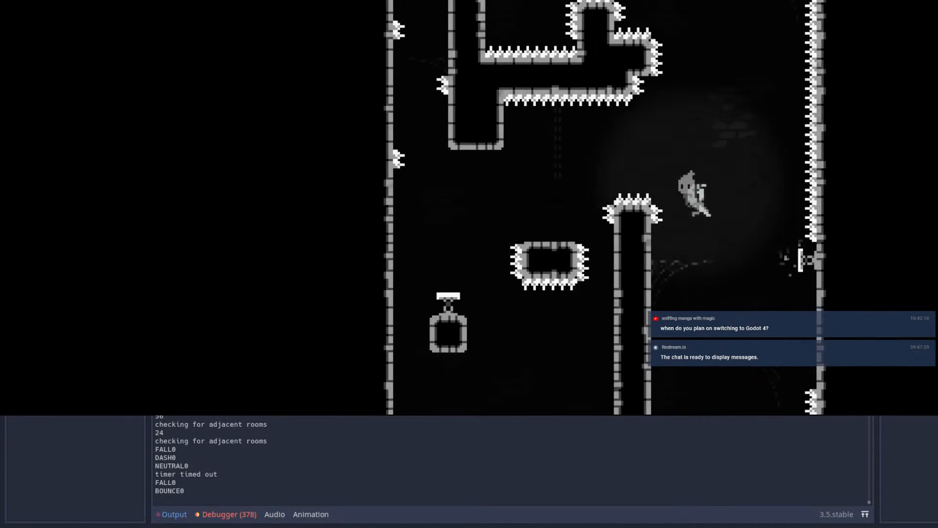
key("x")
key("space")
key("x")
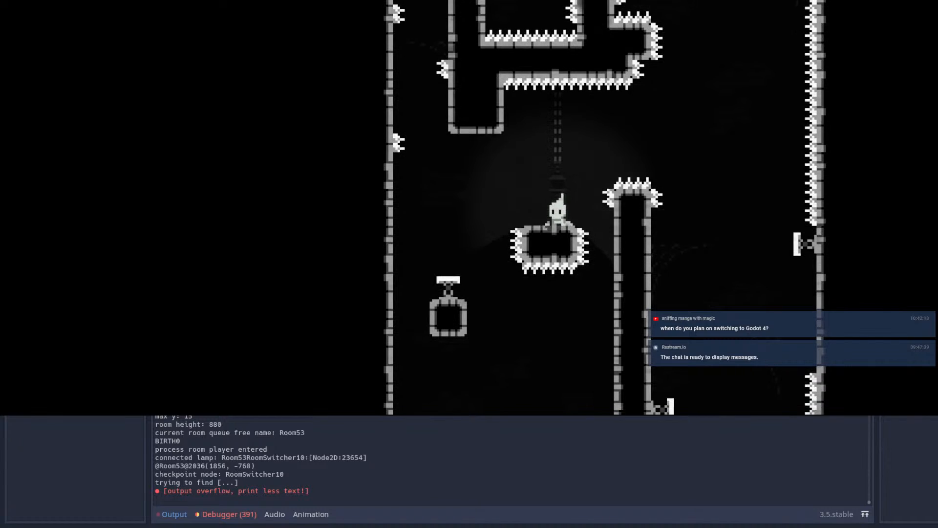
Step: Stop the playtest and return to the Room53 scene for editing
key("F8")
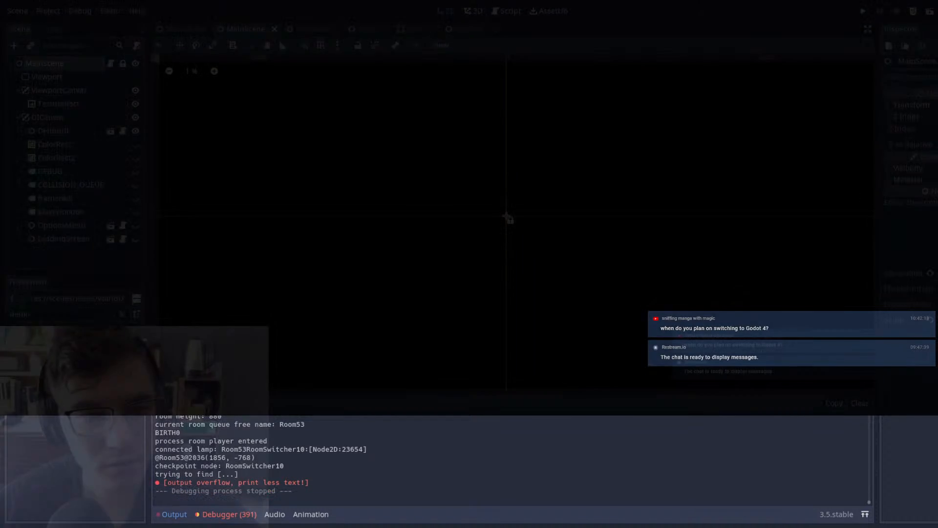
left_click(423, 32)
left_click(473, 28)
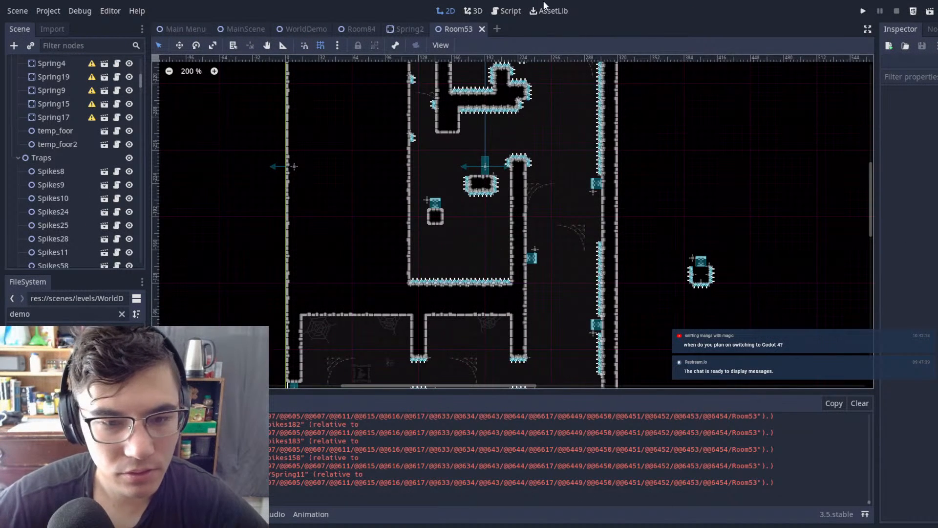
Step: Erase the top tiles of the pillar beside the floating block on the Autotile 2 tilemap
scroll(538, 190, "up", 8)
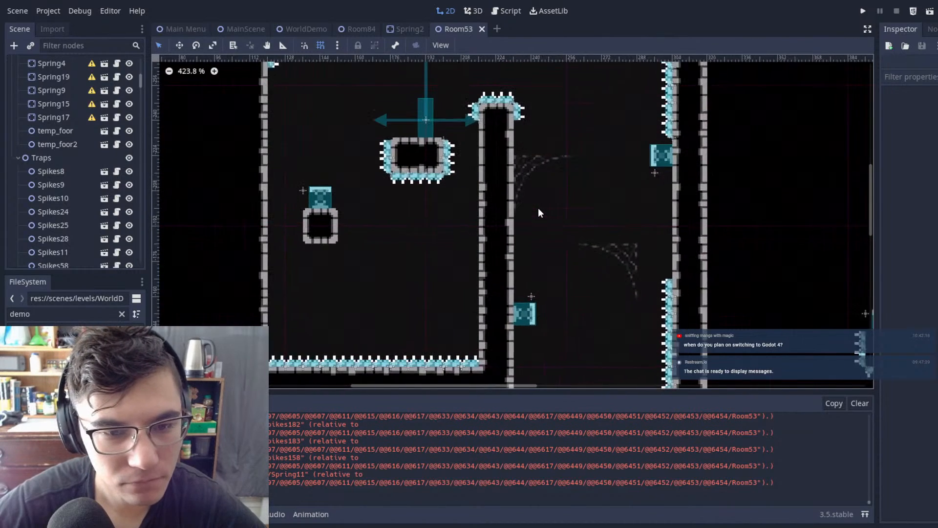
scroll(48, 83, "up", 10)
left_click(54, 82)
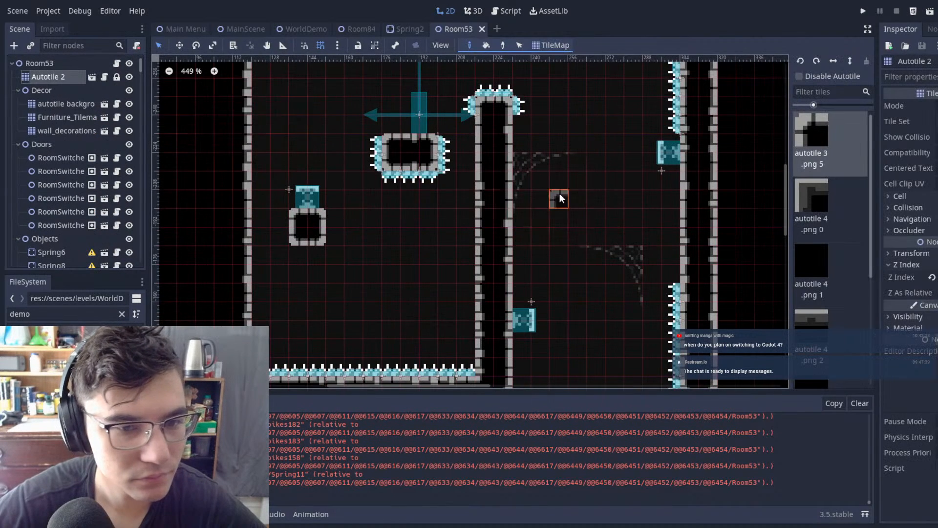
middle_click_drag(529, 170, 512, 277)
right_click_drag(486, 286, 468, 286)
right_click(493, 263)
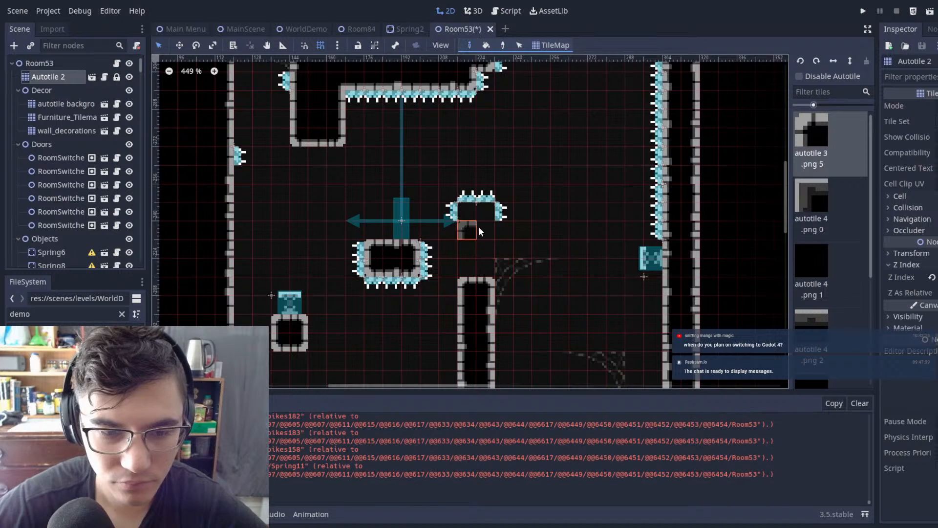
Step: Delete the four spike nodes that capped the shortened pillar
left_click(445, 175)
left_click_drag(438, 164, 570, 234)
key("Delete")
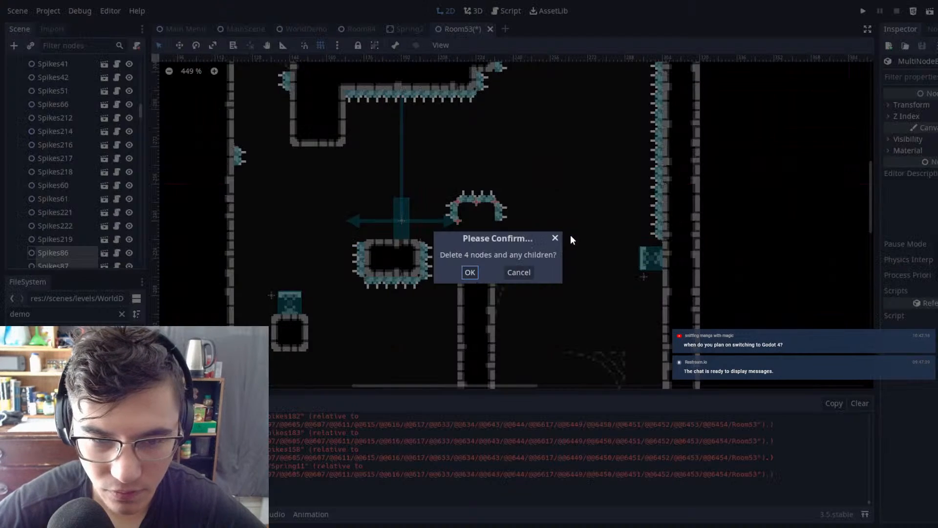
left_click(471, 272)
Step: Paint a two-tile-wide column hanging from the spiked ledge and raise the pillar below it, leaving an opening between them
scroll(57, 87, "up", 10)
left_click(48, 78)
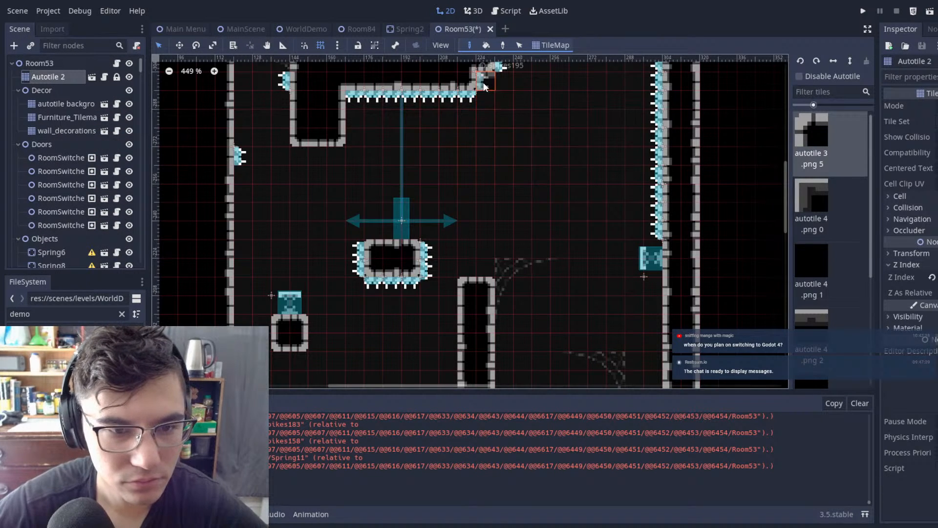
left_click_drag(479, 171, 471, 182)
left_click_drag(488, 279, 470, 233)
right_click_drag(484, 231, 462, 231)
right_click_drag(483, 175, 458, 173)
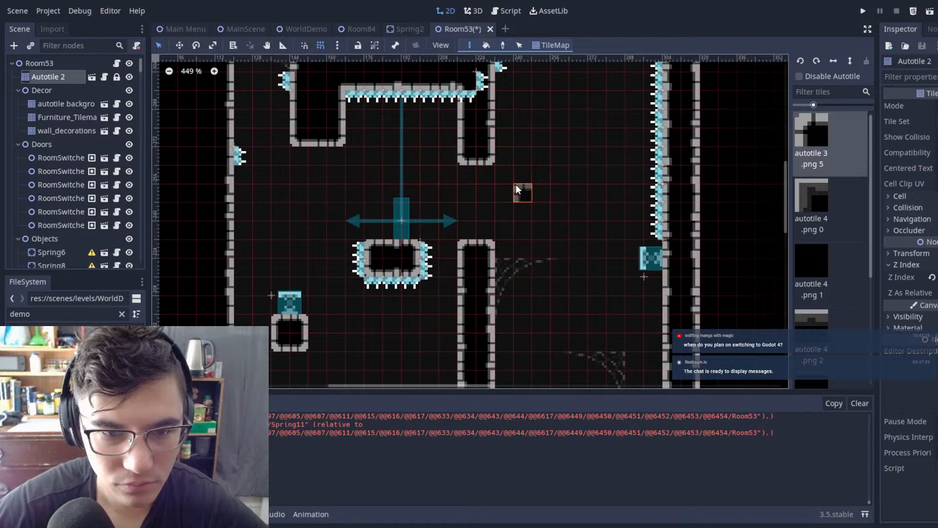
right_click_drag(500, 246, 476, 238)
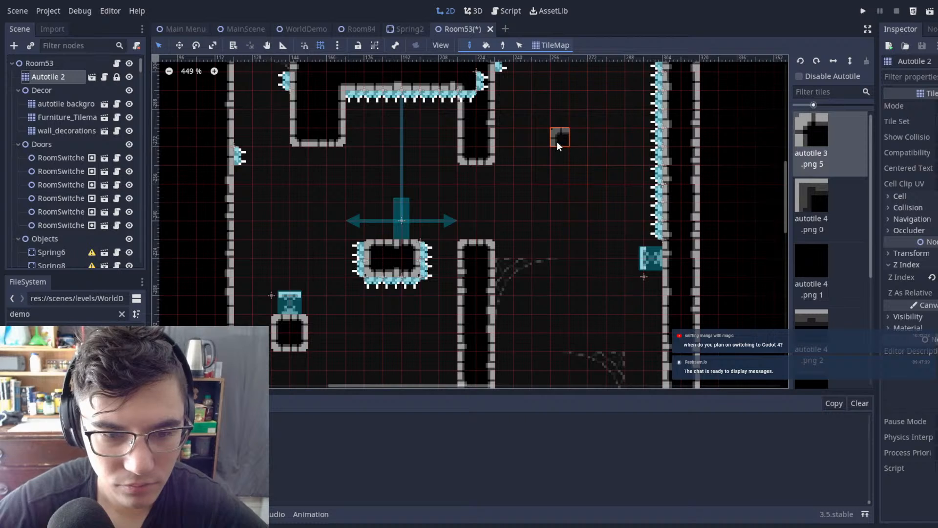
Step: Check the new opening between the hanging column and the pillar, and save the Room53 scene
scroll(415, 310, "down", 7)
middle_click_drag(457, 297, 573, 250)
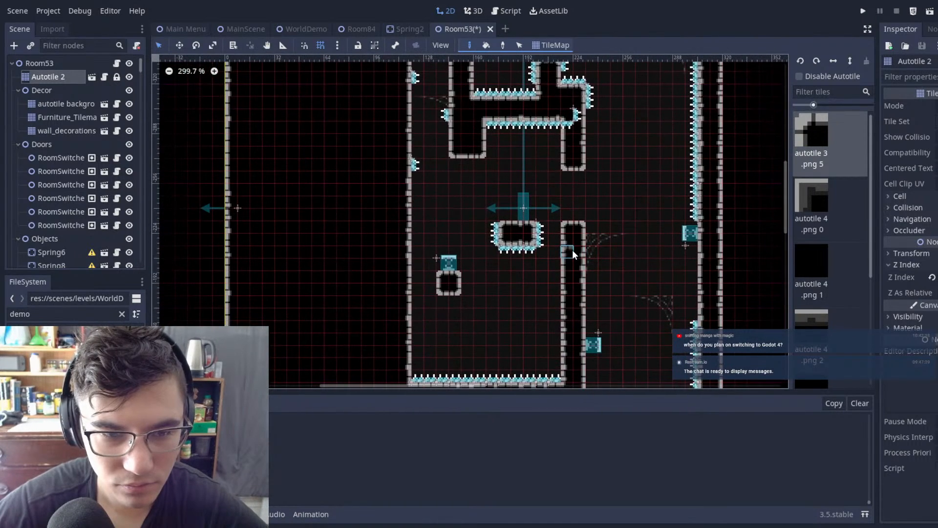
scroll(573, 250, "up", 3)
scroll(573, 250, "down", 3)
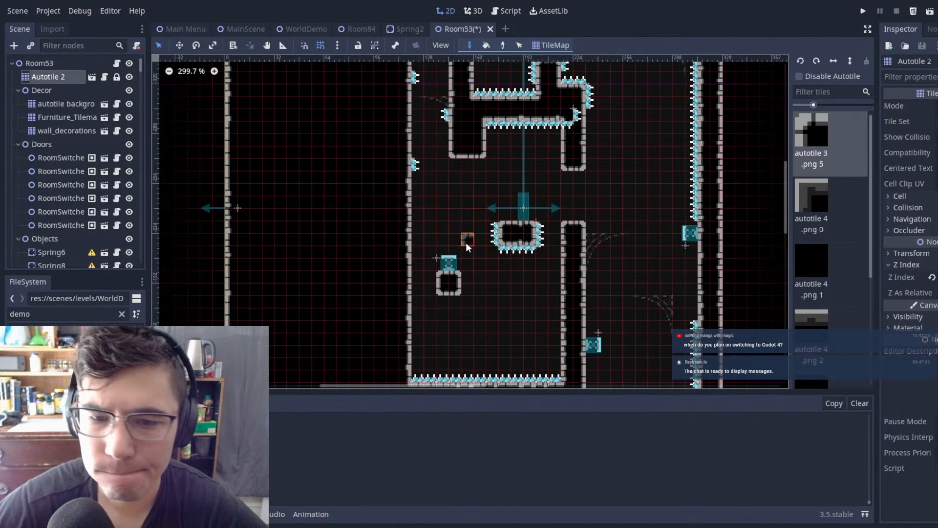
scroll(632, 142, "up", 3)
middle_click_drag(640, 148, 630, 234)
scroll(587, 196, "down", 4)
middle_click_drag(588, 191, 551, 79)
key("ctrl+s")
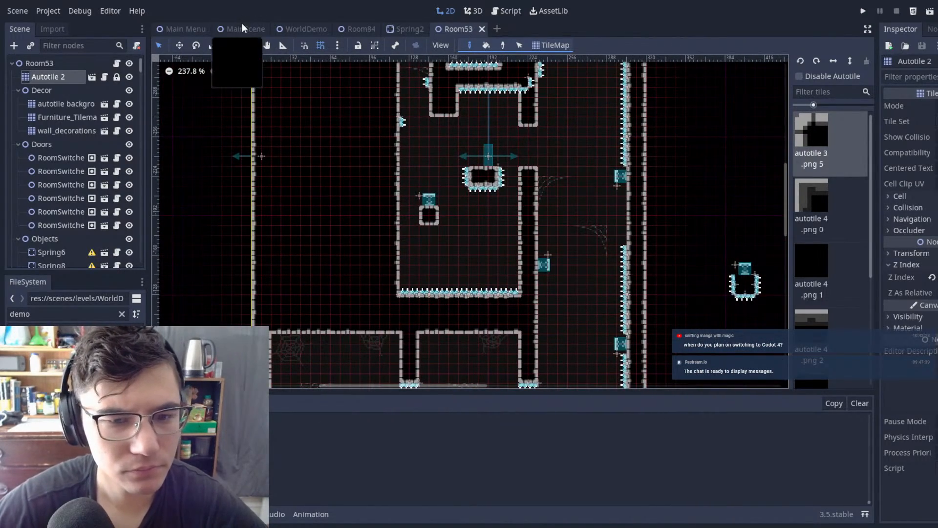
Step: Examine the shaft layout around the new opening, the springs and the spiked structures above it
scroll(572, 121, "up", 2)
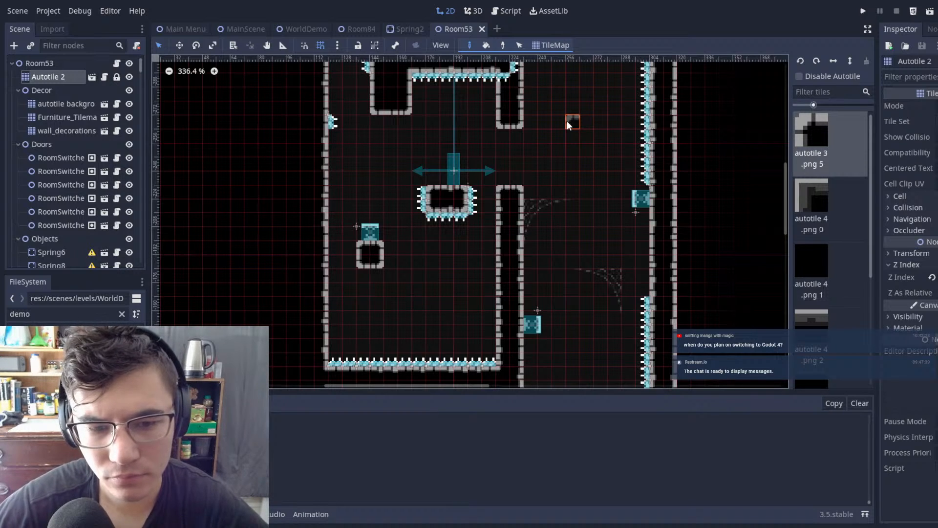
scroll(480, 183, "down", 4)
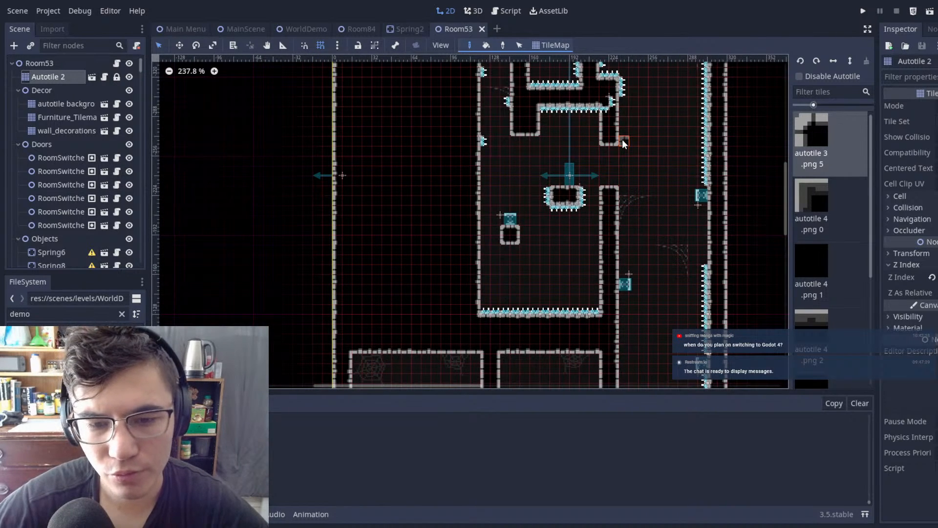
scroll(512, 256, "down", 5)
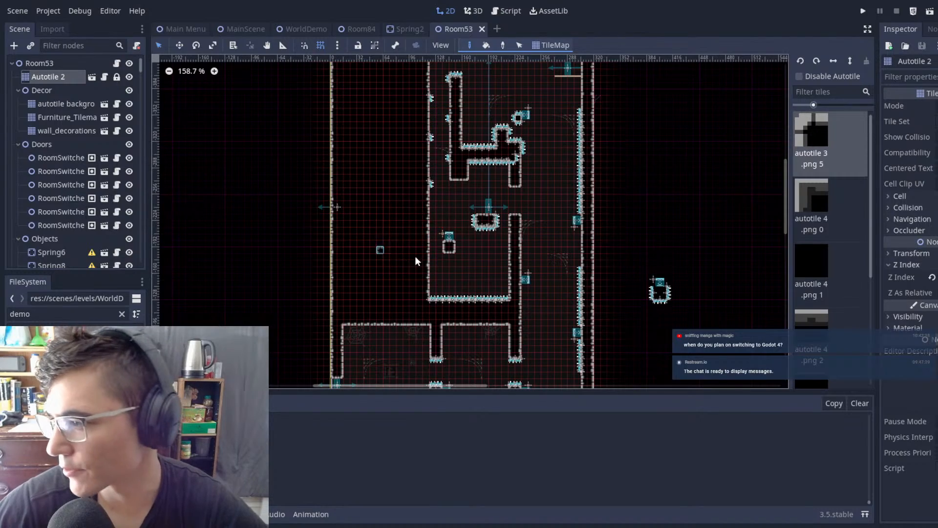
scroll(512, 216, "up", 8)
middle_click_drag(553, 209, 445, 425)
scroll(411, 251, "down", 15)
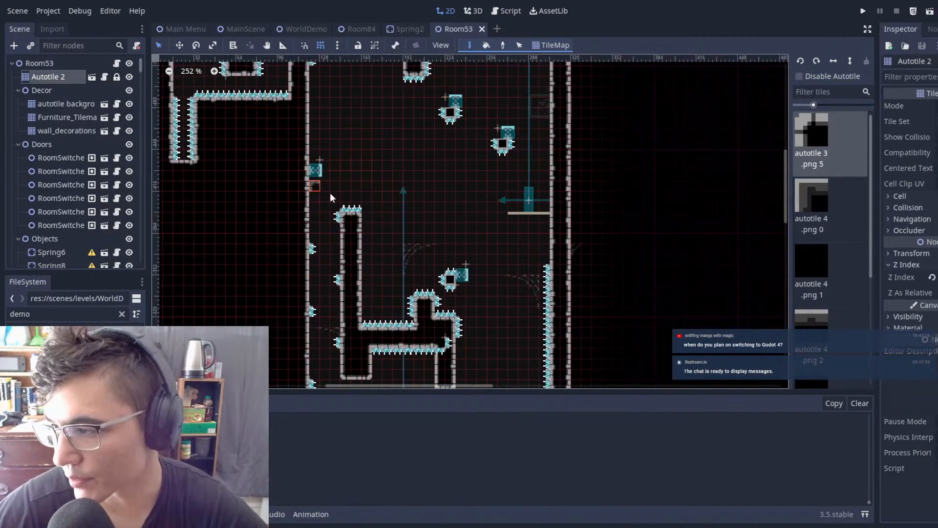
mouse_move(442, 178)
middle_mouse_down()
mouse_move(373, 203)
mouse_move(399, 200)
mouse_move(385, 158)
middle_mouse_up()
mouse_move(391, 308)
middle_mouse_down()
mouse_move(418, 164)
mouse_move(492, 56)
middle_mouse_up()
middle_click_drag(502, 312, 615, 406)
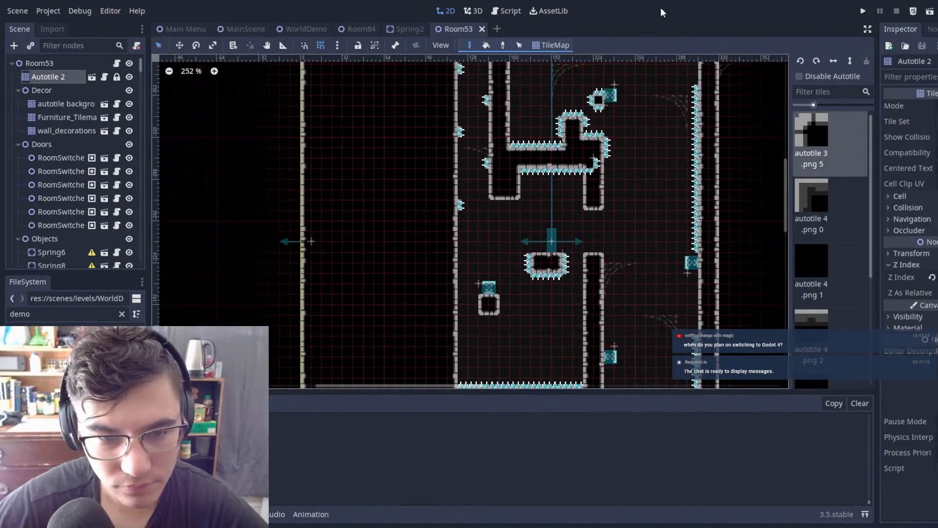
scroll(559, 221, "down", 6)
middle_click_drag(594, 186, 515, 249)
scroll(515, 249, "up", 17)
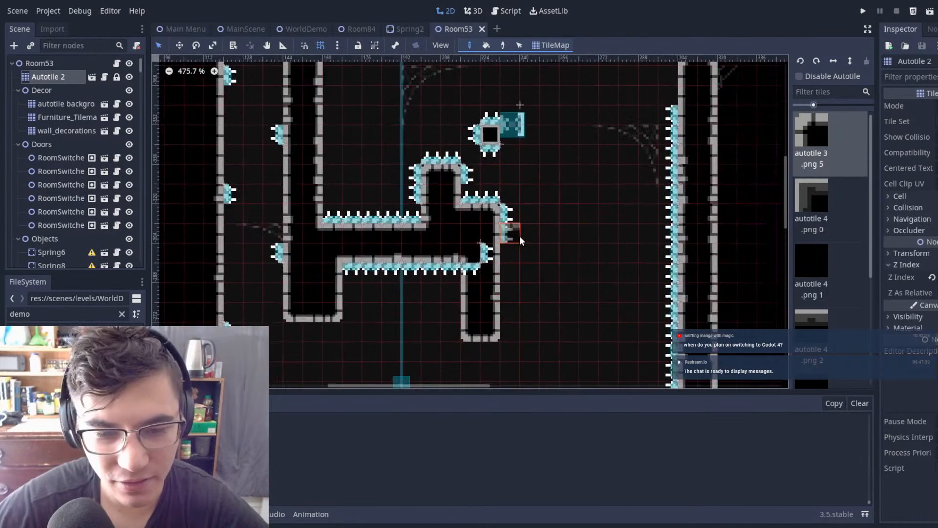
left_click(98, 63)
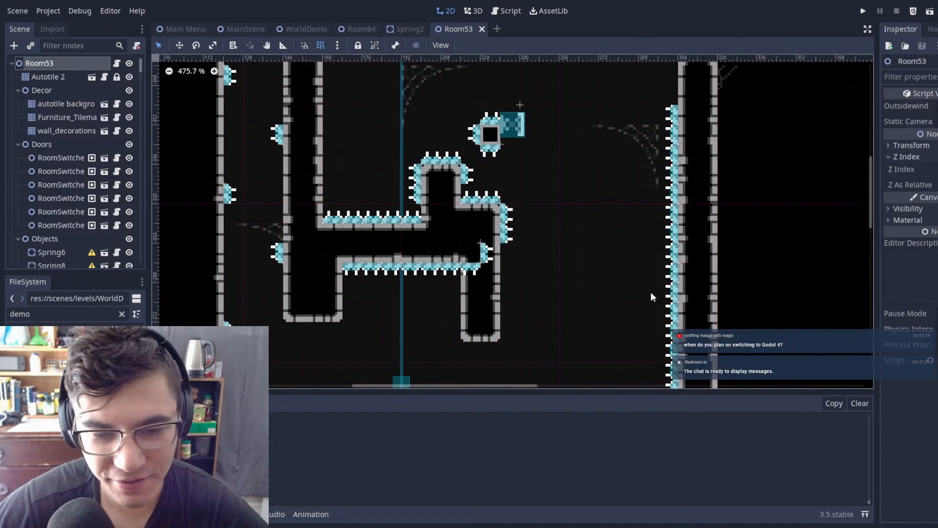
left_click(485, 252, "shift")
key("Delete")
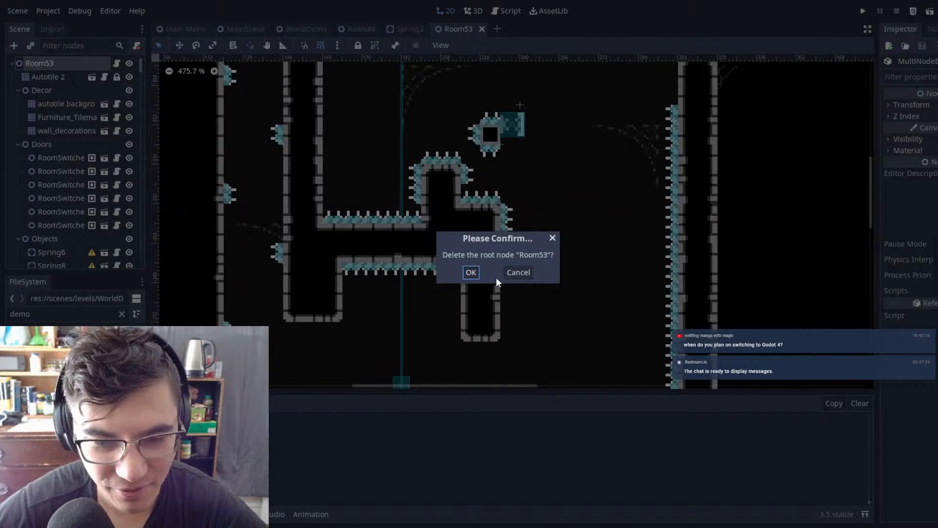
left_click(471, 272)
key("ctrl+z")
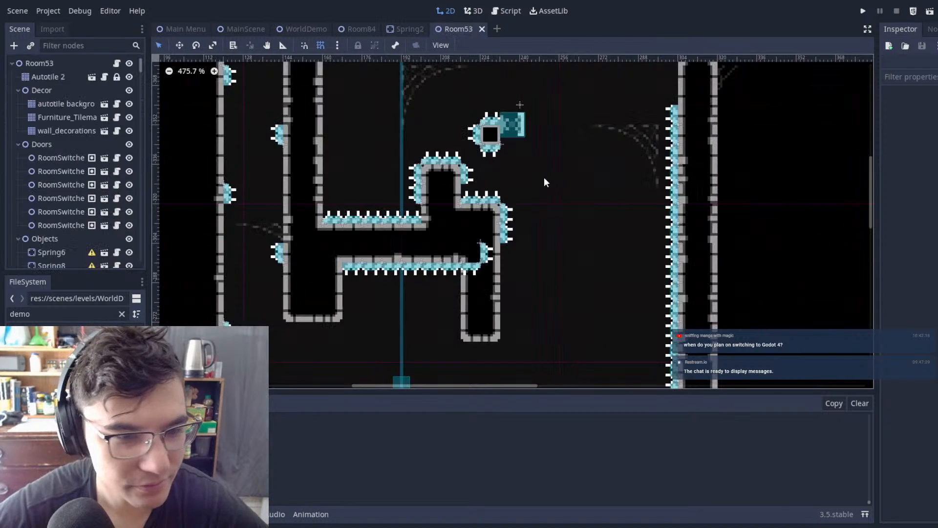
Step: Delete the two leftover spike nodes embedded in the upper part of the hanging column
left_click(488, 255)
left_click(488, 255, "shift")
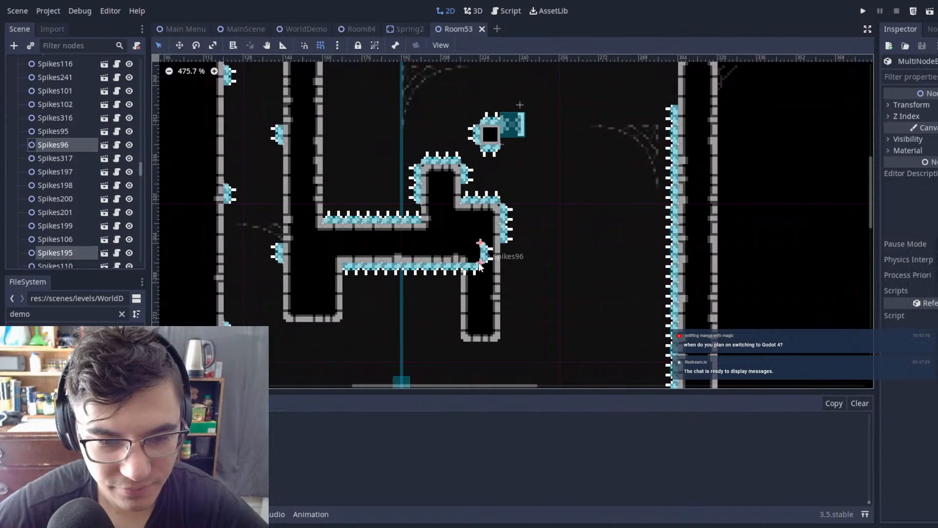
key("Delete")
left_click(470, 272)
Step: Examine the shaft from the upper spiked structures down to the bottom rooms, including the opening between hanging column and pillar
scroll(535, 257, "down", 10)
scroll(532, 217, "up", 3)
scroll(532, 217, "down", 3)
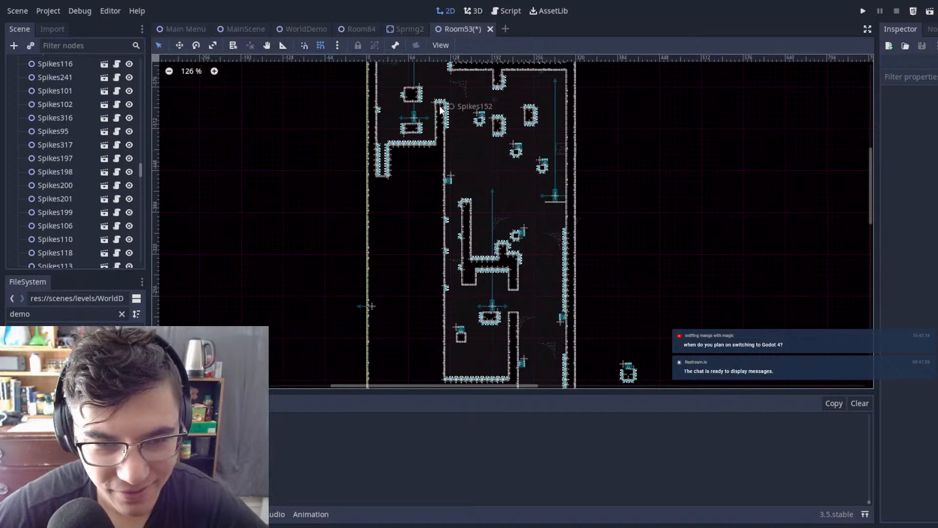
middle_click_drag(652, 125, 644, 272)
middle_click_drag(587, 359, 521, 116)
middle_click_drag(358, 289, 488, 155)
middle_click_drag(573, 110, 511, 157)
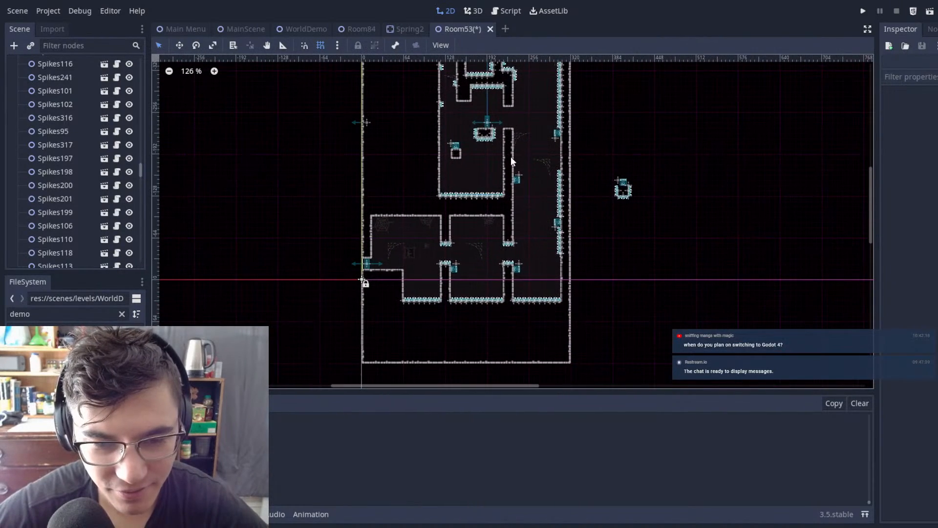
scroll(610, 148, "up", 1)
scroll(627, 152, "down", 6)
middle_click_drag(628, 153, 629, 222)
scroll(590, 178, "up", 7)
middle_click_drag(591, 178, 582, 143)
scroll(538, 159, "down", 7)
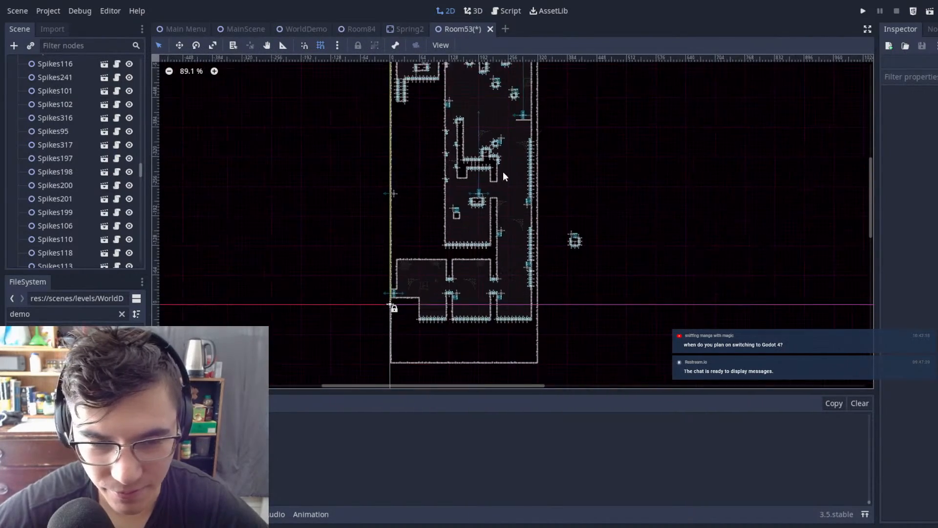
Step: Delete the unneeded spike nodes around the floating block beside the pillar opening
middle_click_drag(502, 171, 606, 209)
scroll(606, 209, "up", 19)
middle_click_drag(668, 271, 540, 183)
left_click_drag(452, 162, 602, 246)
left_click_drag(628, 274, 593, 262)
key("Delete")
left_click(470, 272)
key("w")
mouse_move(603, 200)
left_mouse_down()
mouse_move(597, 269)
mouse_move(593, 189)
mouse_move(603, 197)
left_mouse_up()
key("q")
left_click(635, 201)
Step: Examine the tile layout around the opening, the floating block and the right shaft wall with the Autotile 2 layer
scroll(17, 155, "up", 6)
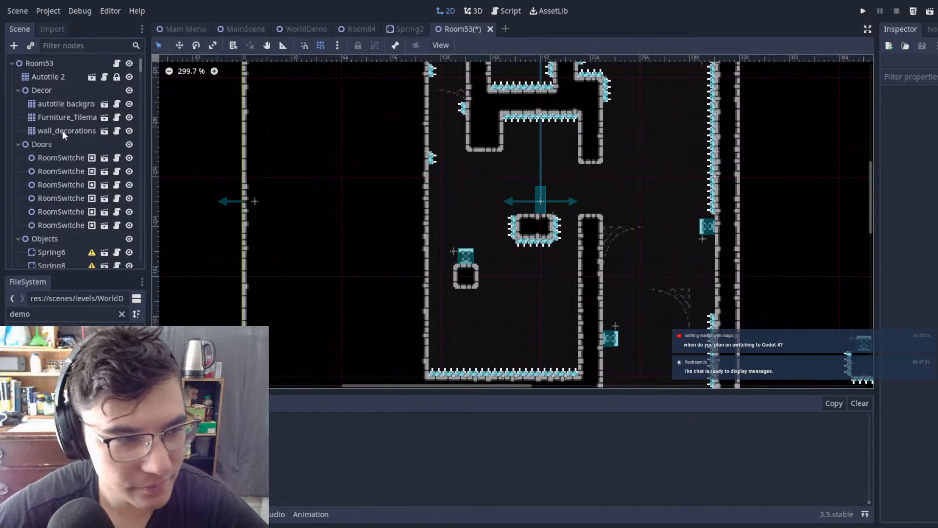
left_click(64, 78)
scroll(448, 123, "down", 8)
middle_click_drag(595, 140, 570, 178)
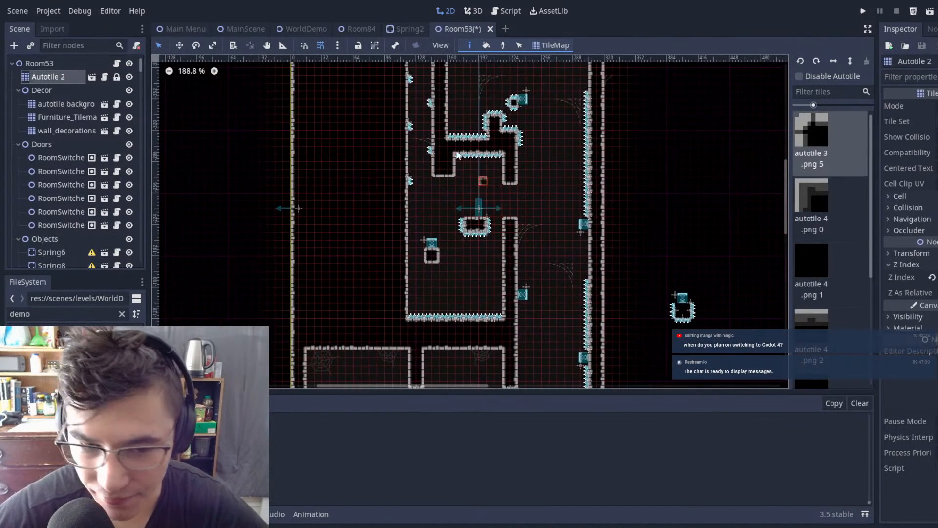
scroll(465, 161, "up", 8)
scroll(592, 170, "up", 1)
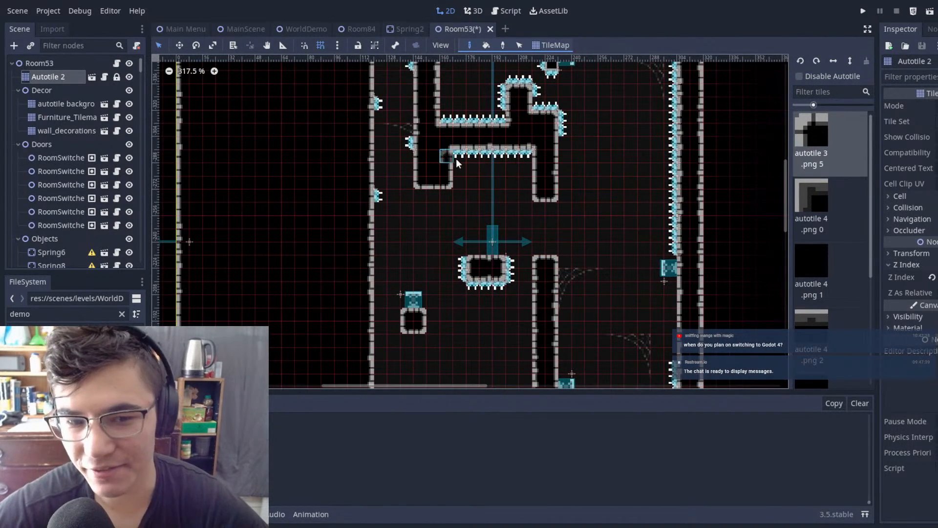
scroll(463, 166, "up", 1)
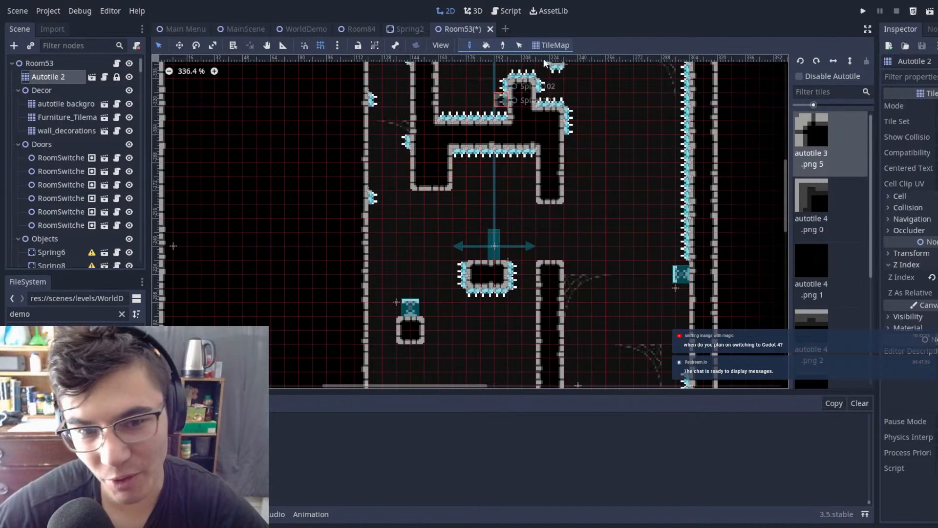
scroll(682, 198, "down", 4)
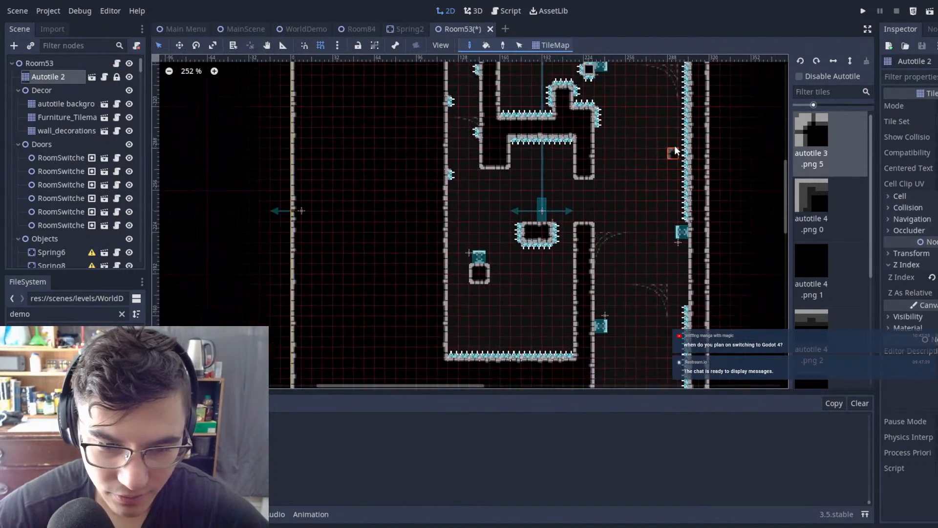
scroll(524, 188, "up", 17)
middle_click_drag(632, 174, 421, 274)
scroll(422, 274, "down", 14)
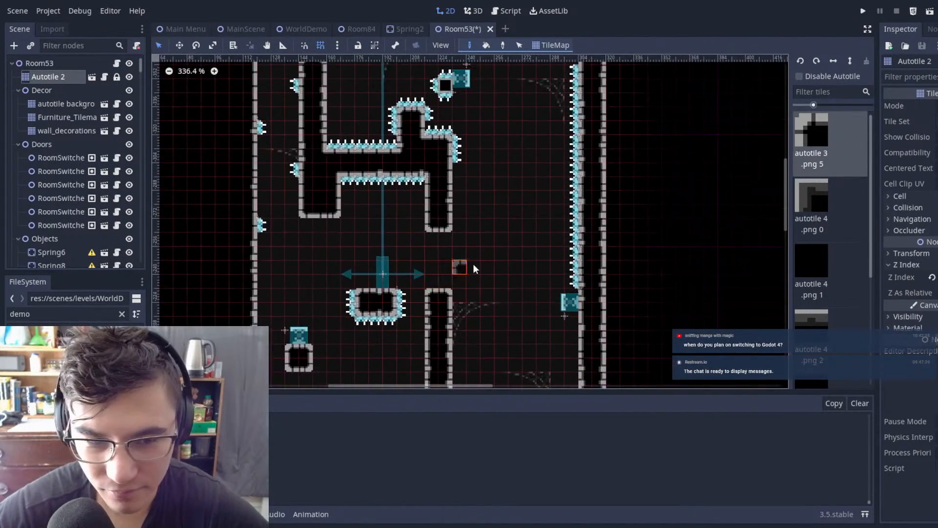
middle_click_drag(477, 267, 561, 259)
scroll(557, 261, "up", 7)
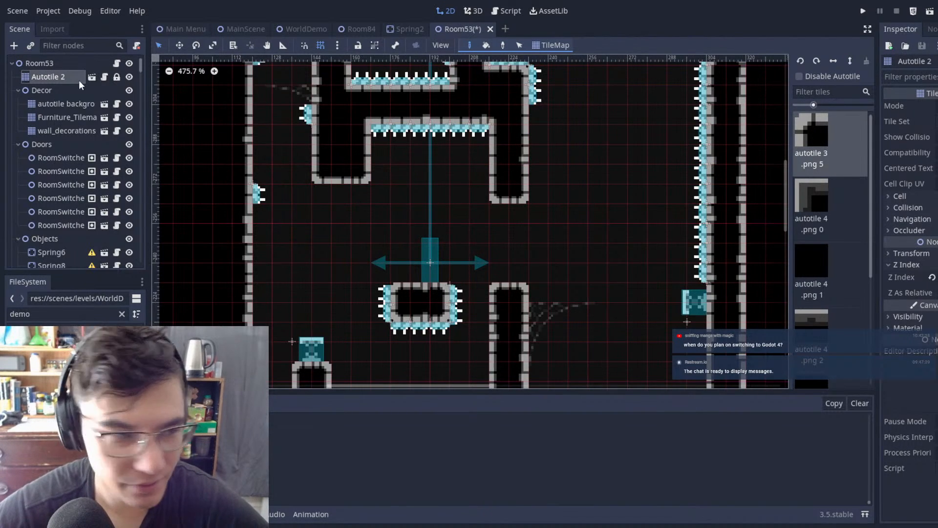
left_click(70, 67)
scroll(547, 130, "up", 5)
scroll(483, 122, "down", 1)
left_click(459, 127, "shift")
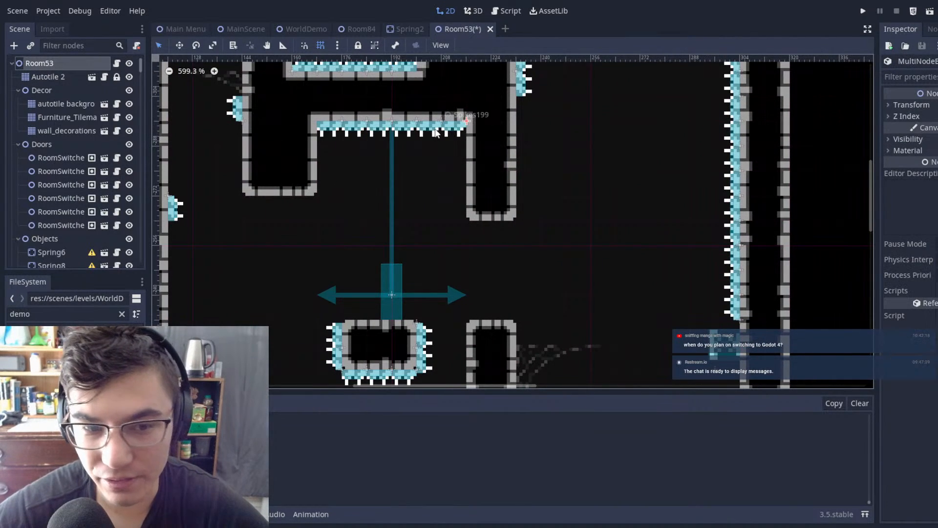
key("ctrl+d")
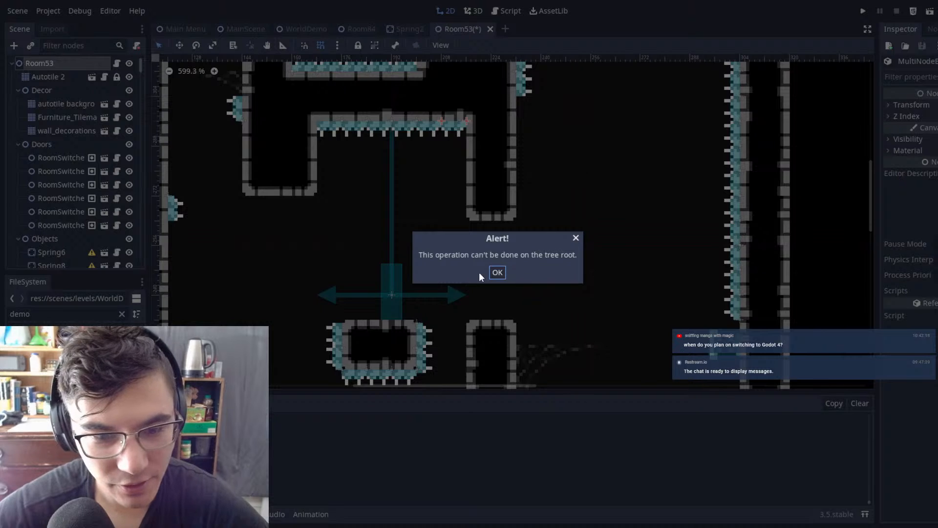
left_click(497, 273)
left_click(357, 189)
Step: Duplicate two spike nodes from the ledge's underside and place the copies across the bottom end of the hanging column
left_click(438, 128)
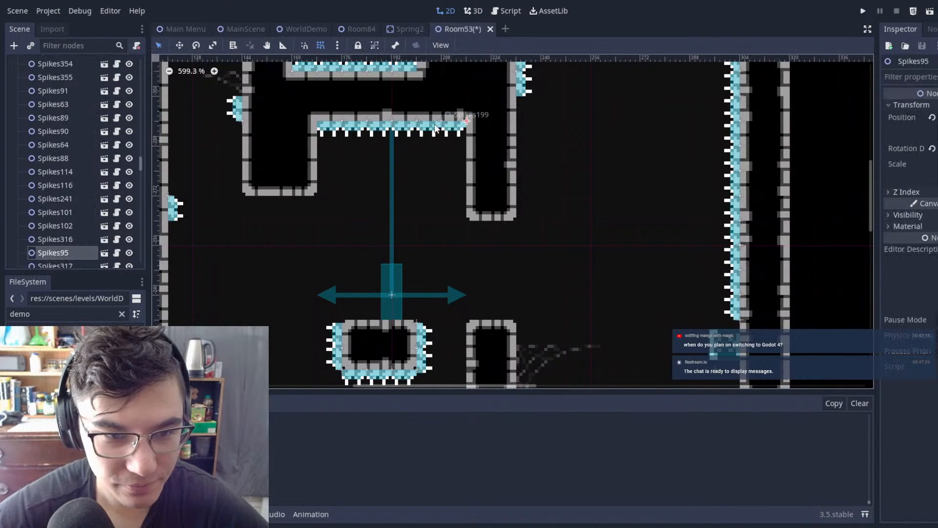
left_click(437, 128, "shift")
key("ctrl+d")
key("w")
left_click_drag(529, 145, 606, 244)
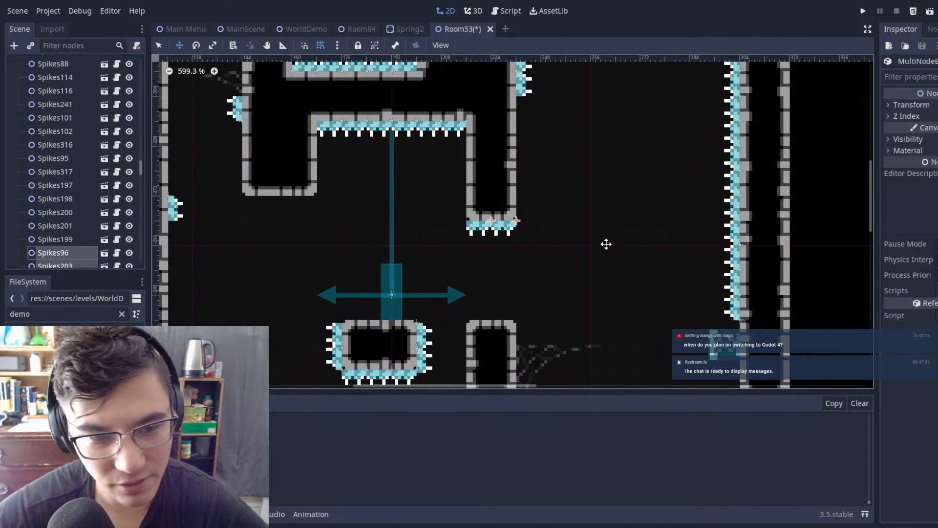
Step: Duplicate two upward-pointing spike nodes from the chamber floor and place the copies on top of the pillar
scroll(600, 251, "down", 6)
middle_click_drag(579, 182, 576, 109)
scroll(576, 112, "up", 5)
scroll(584, 197, "down", 7)
middle_click_drag(585, 197, 595, 100)
middle_click_drag(577, 216, 569, 139)
key("q")
left_click(504, 273)
left_click(490, 271, "shift")
key("ctrl+d")
key("w")
left_click_drag(563, 289, 611, 117)
middle_click_drag(611, 117, 615, 222)
scroll(615, 222, "up", 1)
left_click_drag(614, 189, 593, 153)
key("q")
left_click(594, 152)
Step: Erase the floating block's tiles beside the pillar and delete the seven spike nodes that surrounded it
scroll(604, 134, "down", 6)
middle_click_drag(604, 134, 575, 153)
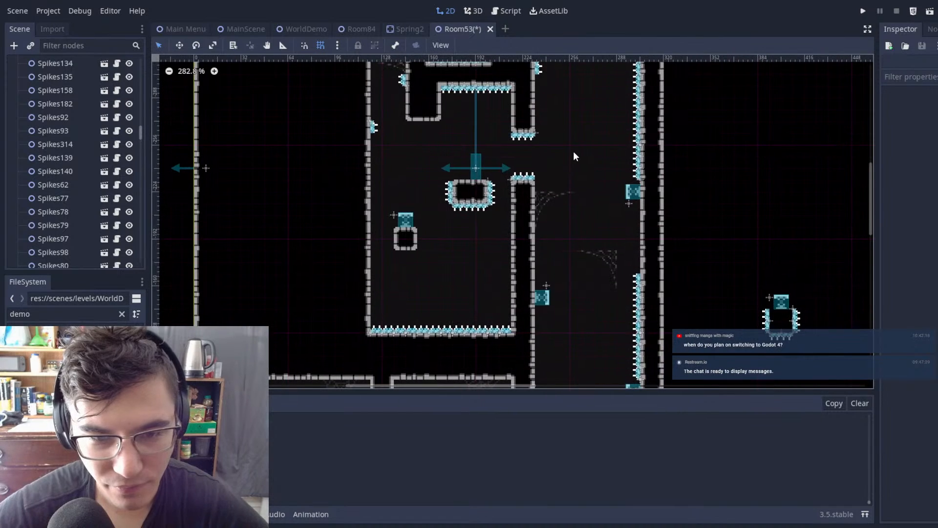
scroll(438, 118, "up", 6)
scroll(438, 119, "down", 1)
scroll(83, 93, "up", 10)
left_click(71, 78)
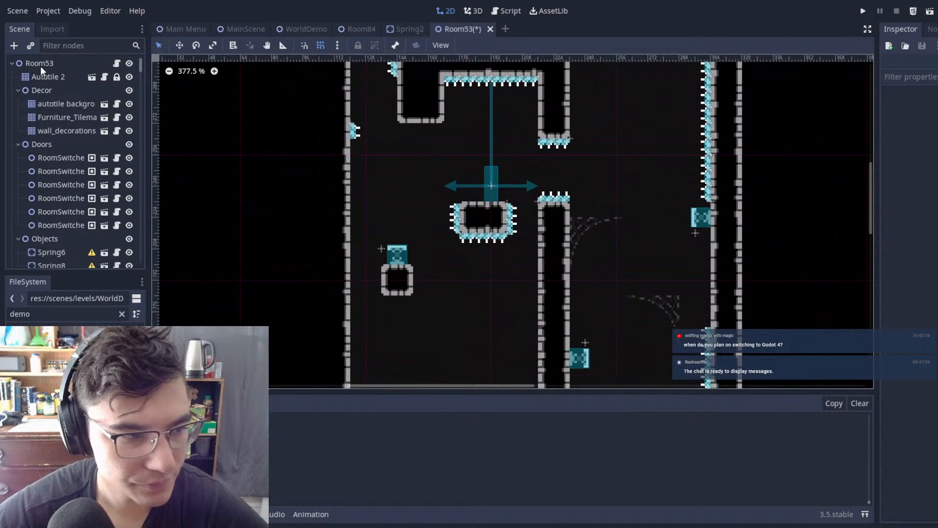
right_click_drag(444, 185, 513, 242, "ctrl+shift")
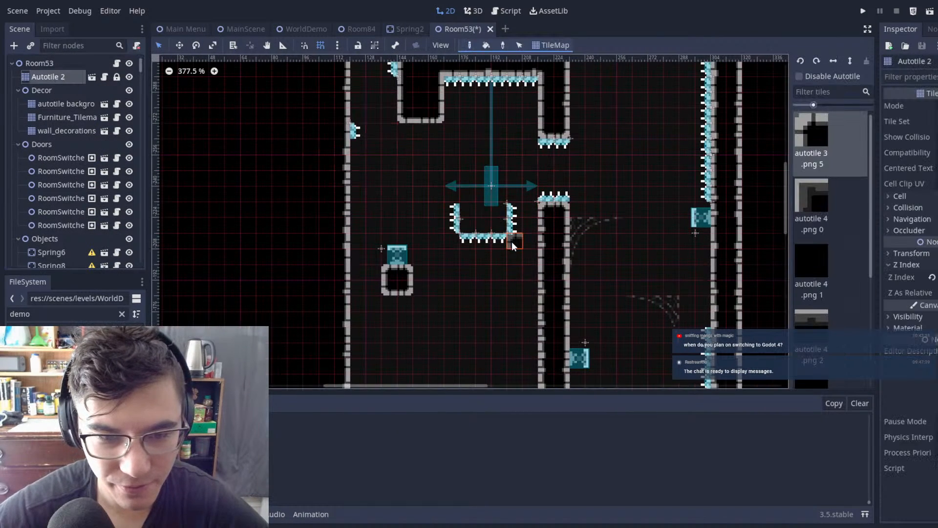
left_click(57, 61)
left_click_drag(519, 264, 427, 190)
key("Delete")
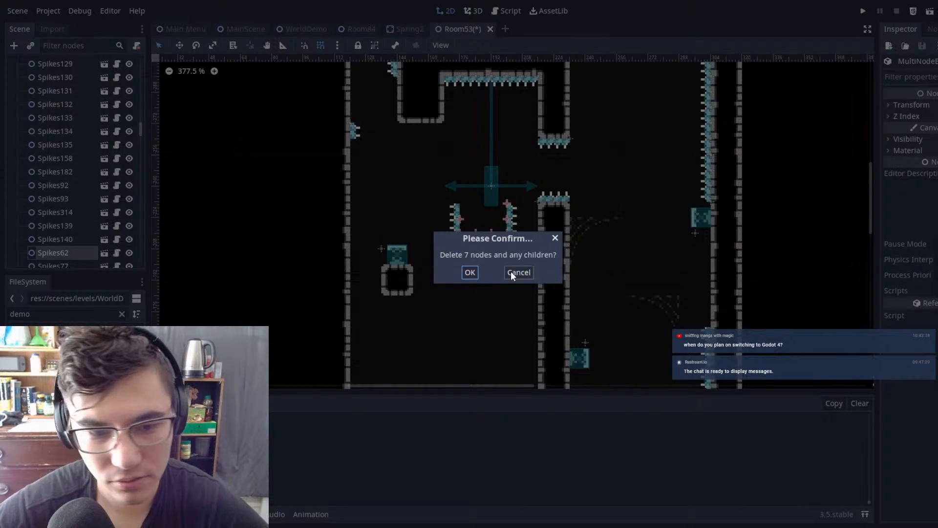
key("Return")
Step: Duplicate the spring on the shaft's right wall and place the copy at (208, -216) on the pillar's left side
scroll(505, 166, "down", 4)
scroll(556, 144, "up", 3)
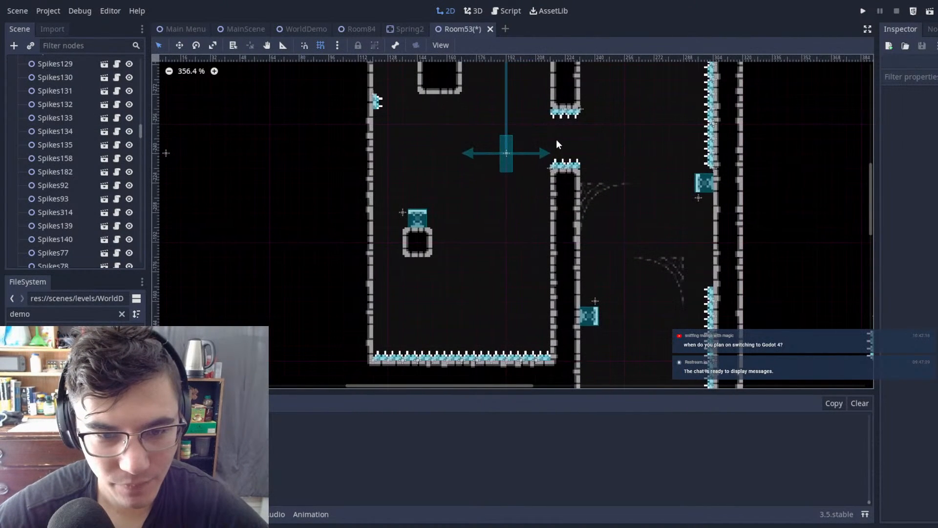
left_click(706, 181)
key("ctrl+d")
key("w")
left_click_drag(725, 137, 562, 135)
left_click_drag(461, 211, 445, 264)
left_click_drag(504, 230, 518, 180)
key("q")
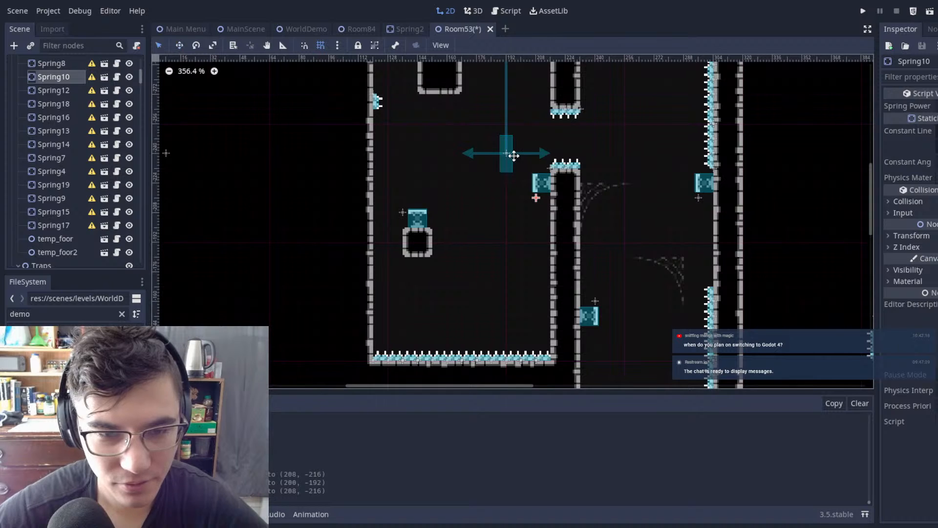
Step: Erase a large rectangle of Autotile 2 wall tiles left of the lower chamber to widen it toward the room's left edge
scroll(52, 100, "up", 8)
left_click(50, 77)
middle_click_drag(370, 203, 482, 155)
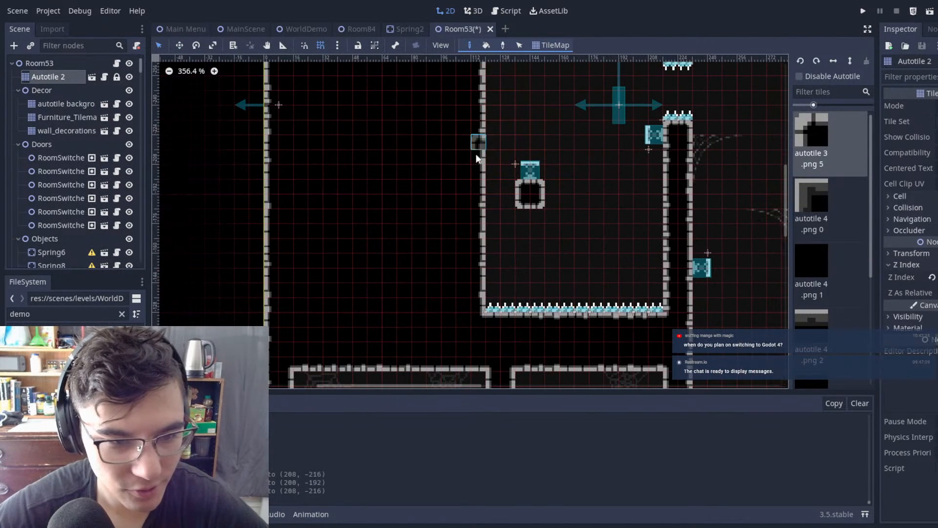
mouse_move(491, 147)
right_mouse_down("ctrl+shift")
mouse_move(336, 283)
mouse_move(320, 286)
mouse_move(314, 303)
right_mouse_up("ctrl+shift")
middle_click_drag(591, 138, 619, 225)
mouse_move(521, 222)
right_mouse_down("ctrl+shift")
mouse_move(335, 180)
mouse_move(349, 177)
right_mouse_up("ctrl+shift")
mouse_move(620, 269)
middle_mouse_down()
mouse_move(568, 135)
mouse_move(503, 256)
mouse_move(466, 280)
mouse_move(535, 222)
mouse_move(530, 178)
mouse_move(488, 233)
middle_mouse_up()
scroll(567, 166, "down", 7)
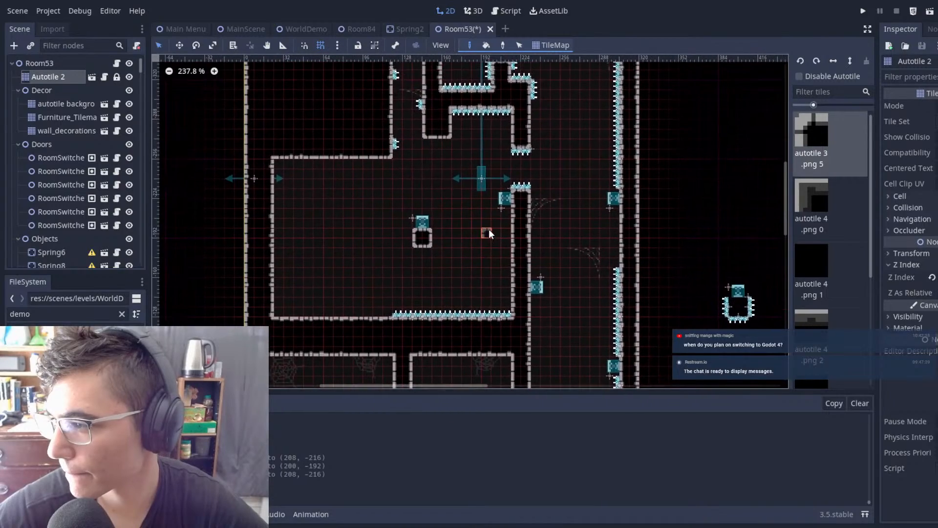
Step: Reshape the short left stub under the ledge into a two-tile-wide column reaching down to just above the spring
scroll(475, 234, "up", 1)
scroll(476, 233, "up", 1)
scroll(465, 127, "down", 2)
middle_click_drag(457, 130, 519, 123)
scroll(509, 202, "up", 6)
scroll(506, 172, "up", 2)
mouse_move(465, 124)
left_mouse_down()
mouse_move(488, 166)
mouse_move(493, 216)
mouse_move(477, 218)
mouse_move(504, 90)
mouse_move(494, 113)
left_mouse_up()
right_click_drag(495, 101, 503, 79)
right_click(494, 72)
mouse_move(596, 127)
middle_mouse_down()
mouse_move(571, 200)
mouse_move(594, 128)
middle_mouse_up()
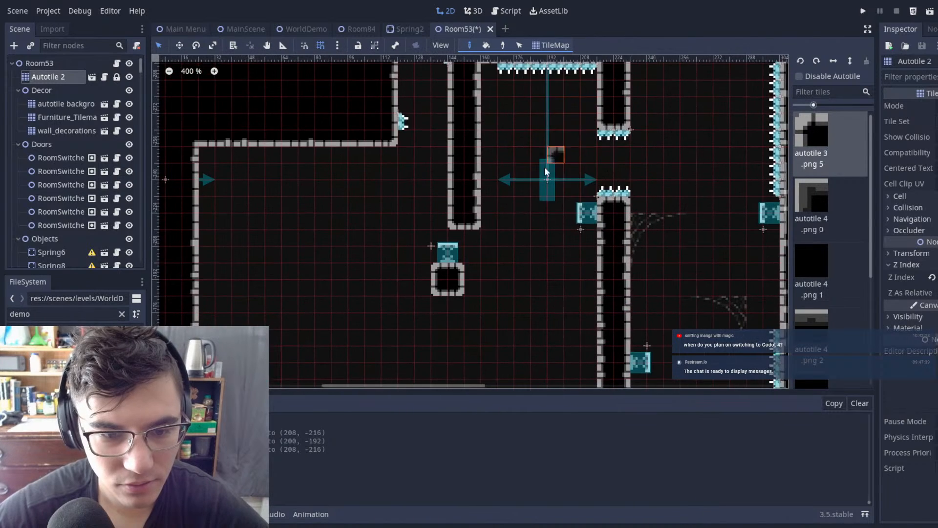
Step: Erase the small block beneath the upward-facing spring and move the spring left to (80, -192)
middle_click_drag(556, 162, 578, 91)
right_click_drag(463, 200, 479, 218)
left_click(66, 64)
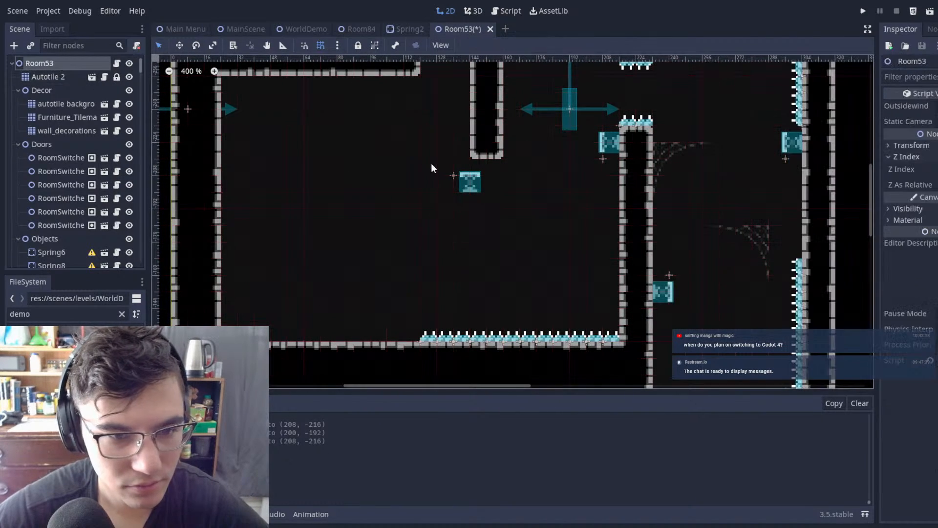
left_click(469, 182)
left_click(542, 199)
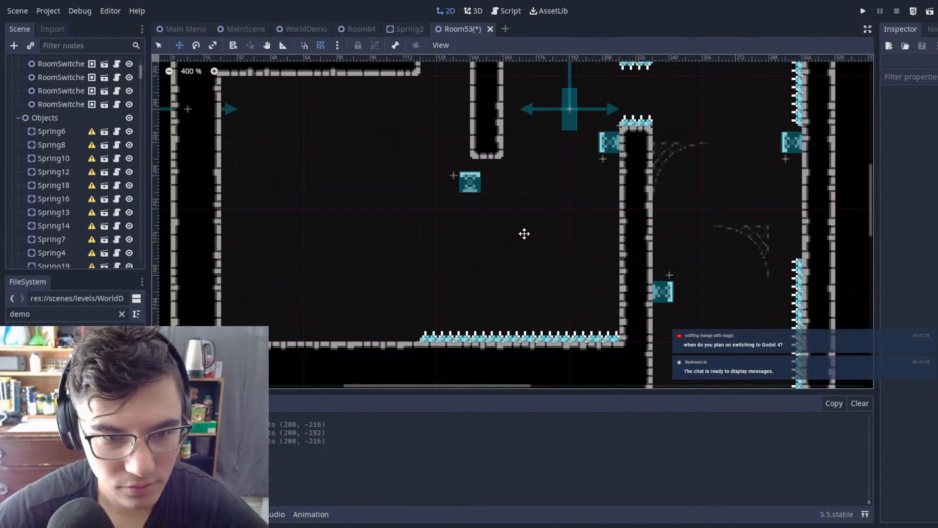
left_click_drag(369, 101, 539, 250)
left_click_drag(547, 189, 428, 221, "alt")
left_click(470, 175)
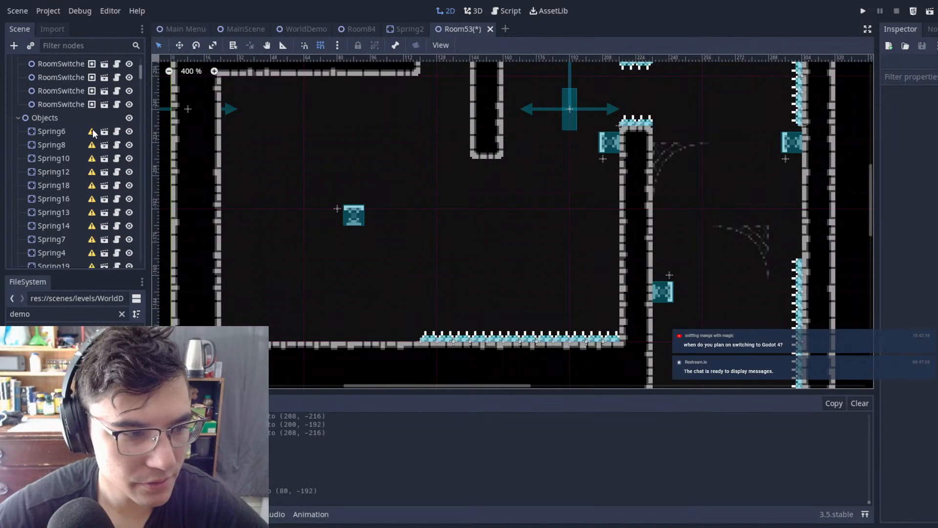
Step: Move the upward-facing spring farther left to (32, -184), near the widened chamber's left wall
mouse_move(93, 133)
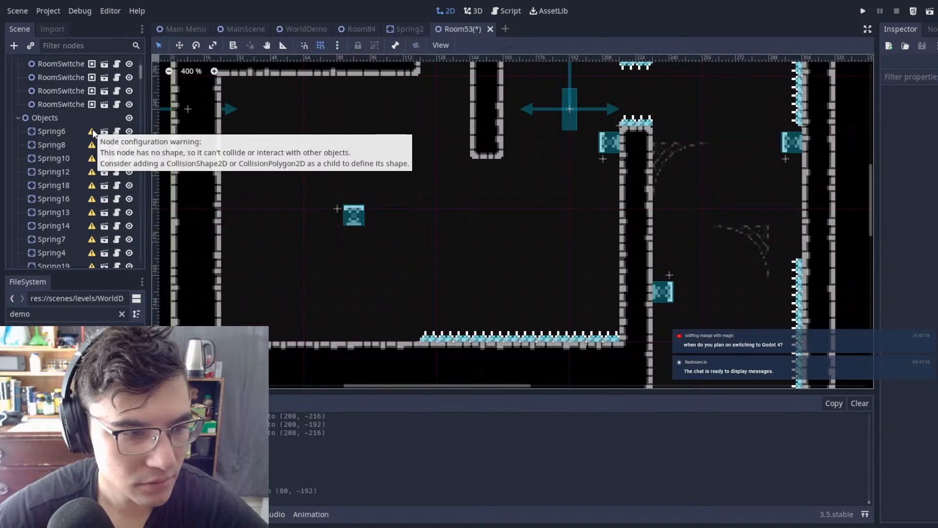
left_click_drag(315, 130, 508, 276)
key("w")
left_click_drag(446, 212, 358, 221)
key("q")
left_click(602, 205)
Step: Move the marker with the horizontal arrows from beside the pillar to (40, -200), above the relocated spring
scroll(609, 201, "down", 7)
middle_click_drag(610, 201, 502, 250)
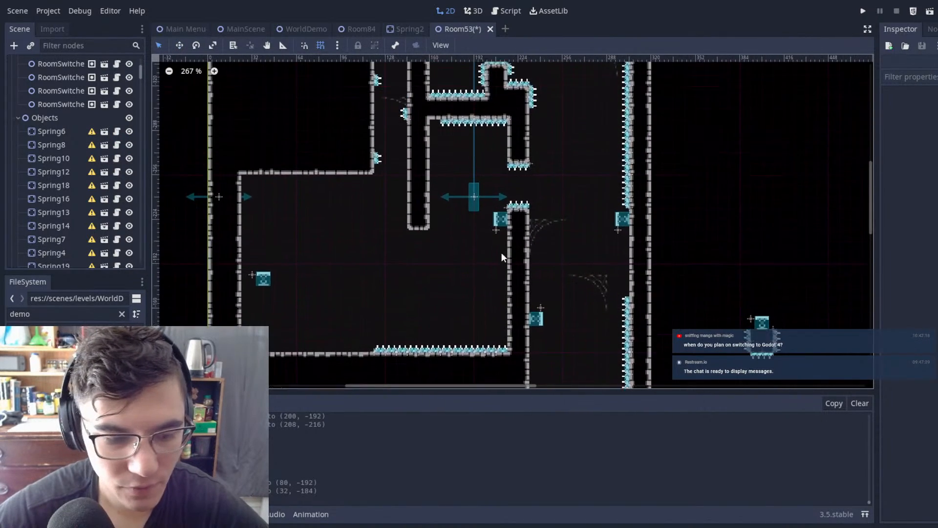
scroll(502, 253, "up", 2)
scroll(549, 157, "up", 1)
middle_click_drag(506, 195, 565, 122)
scroll(520, 189, "up", 2)
scroll(512, 148, "down", 2)
scroll(609, 128, "up", 1)
scroll(608, 128, "down", 1)
left_click_drag(532, 84, 198, 172)
Step: Paint a two-tile-wide Autotile 2 pillar up from the chamber floor beneath the long hanging column, leaving an opening between them
scroll(69, 134, "up", 3)
left_click(44, 77)
middle_click_drag(518, 173, 512, 130)
mouse_move(455, 154)
left_mouse_down()
mouse_move(442, 286)
mouse_move(426, 297)
mouse_move(436, 298)
left_mouse_up()
middle_click_drag(509, 194, 596, 168)
Step: Select the floor spikes to the left of the new pillar and shift them left, clear of its base
left_click(49, 64)
left_click(483, 227)
left_click_drag(388, 211, 542, 314)
key("w")
left_click_drag(572, 247, 534, 245)
key("q")
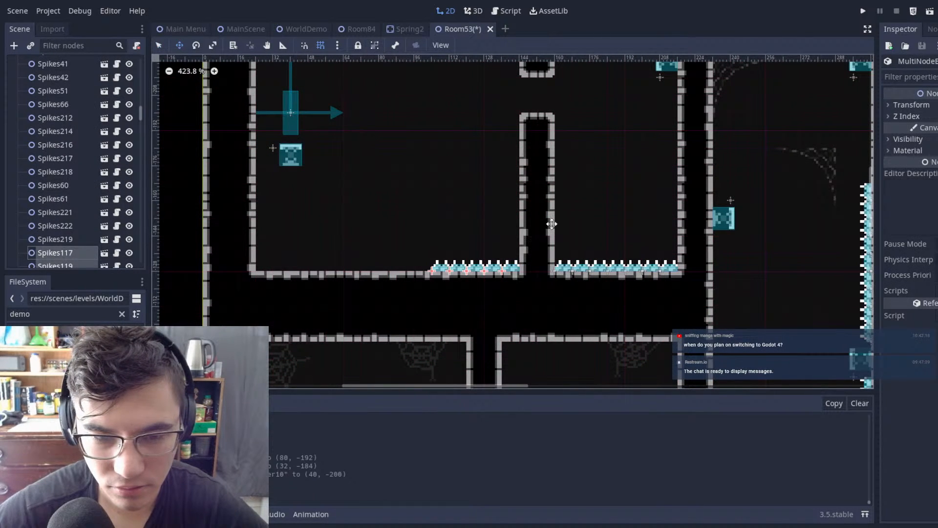
left_click_drag(380, 204, 533, 287)
left_click(650, 135)
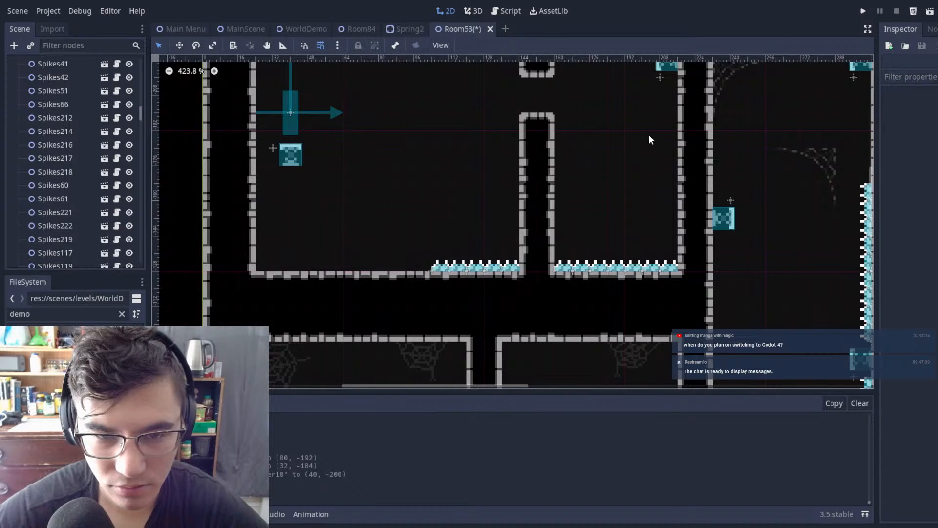
Step: Examine the widened chamber on the background tile layer, and the opening between the new column and pillar on Autotile 2
middle_click_drag(649, 135, 644, 219)
scroll(104, 147, "up", 10)
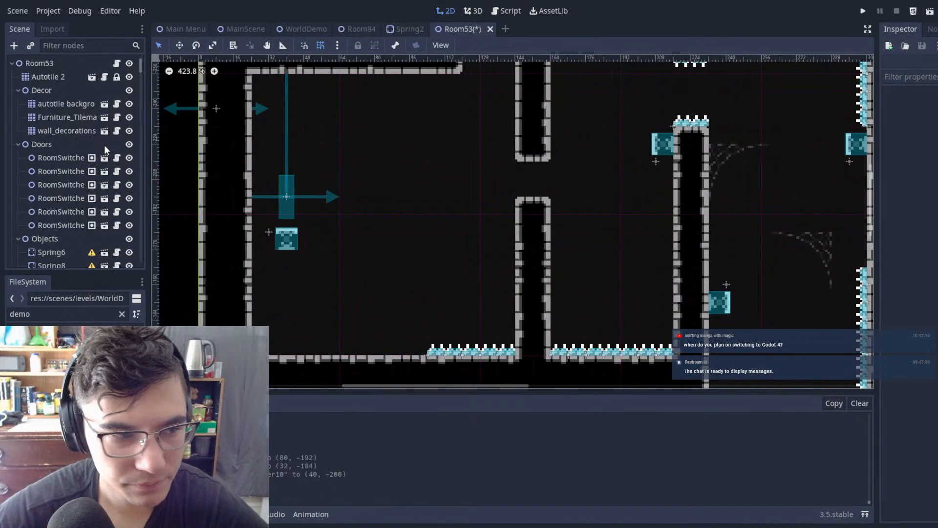
left_click(93, 105)
scroll(538, 146, "down", 4)
middle_click_drag(538, 146, 515, 165)
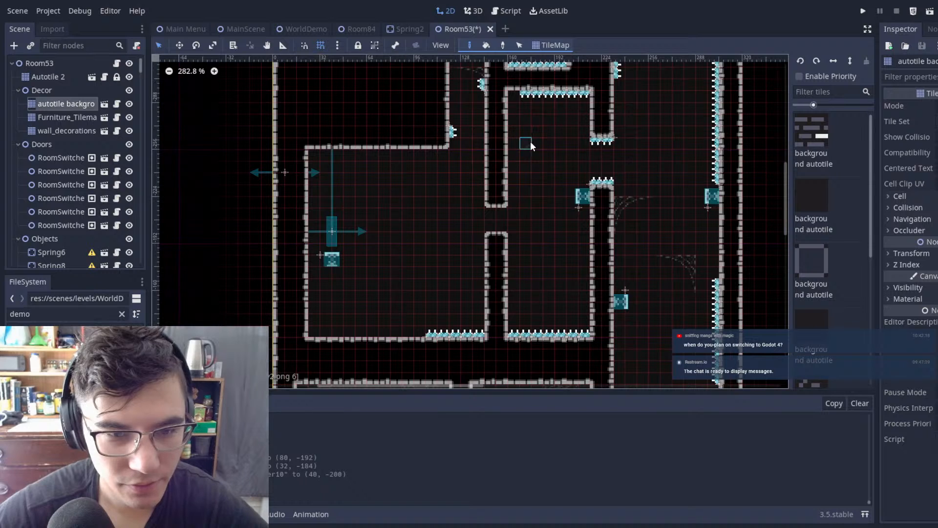
right_click_drag(506, 154, 491, 157)
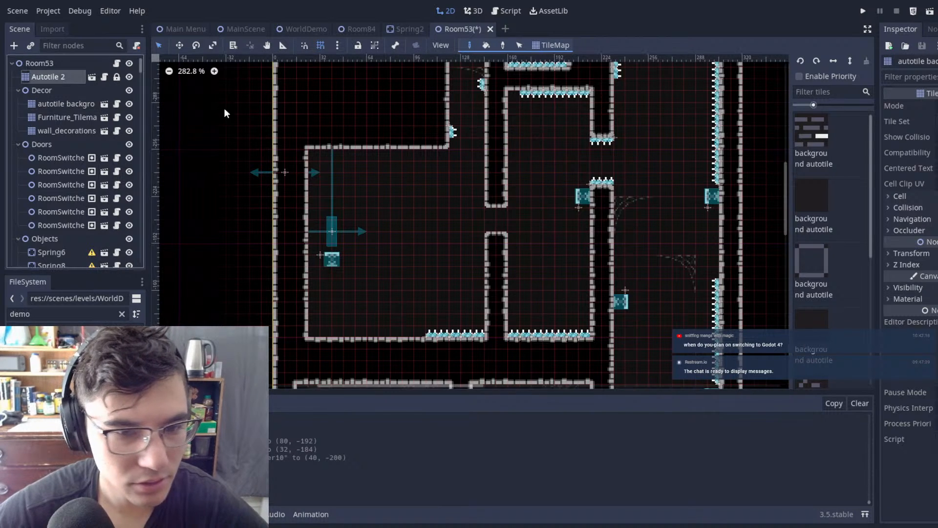
scroll(503, 163, "up", 6)
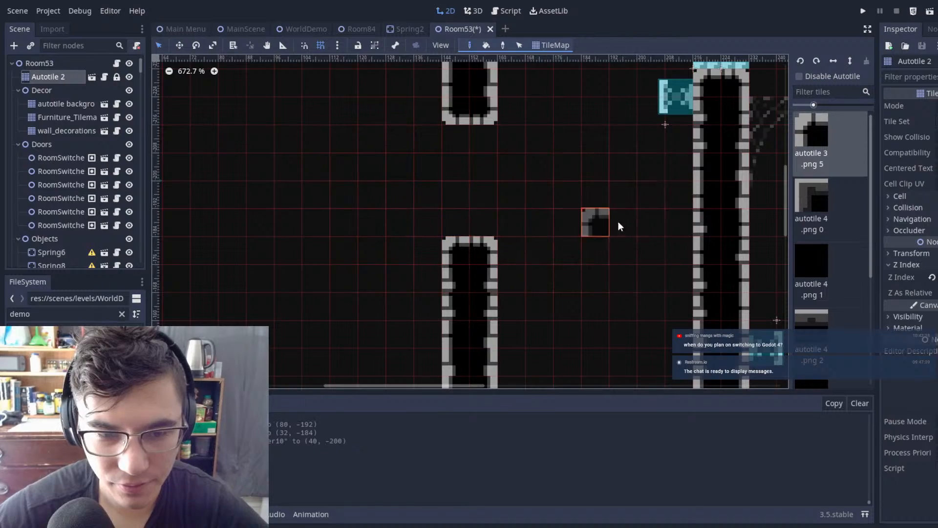
Step: Examine Room53's upper corridors, spiked shaft and widened lower chamber around the new pillar
scroll(589, 220, "down", 8)
middle_click_drag(588, 222, 570, 260)
middle_click_drag(511, 111, 472, 55)
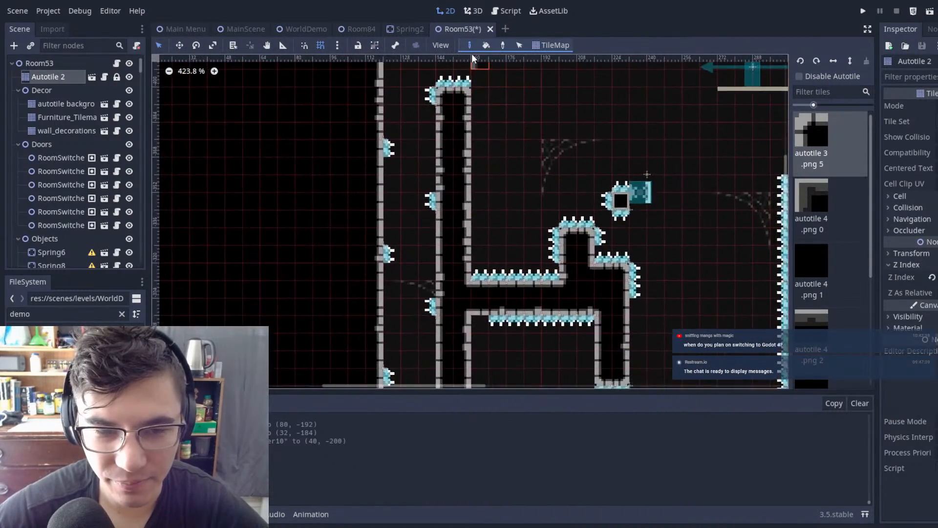
scroll(444, 173, "down", 3)
middle_click_drag(423, 251, 437, 57)
scroll(515, 98, "up", 4)
scroll(572, 142, "down", 3)
scroll(495, 239, "up", 8)
middle_click_drag(587, 115, 477, 193)
scroll(491, 239, "down", 9)
scroll(496, 213, "up", 7)
scroll(494, 214, "down", 6)
scroll(411, 173, "up", 1)
middle_click_drag(503, 223, 604, 70)
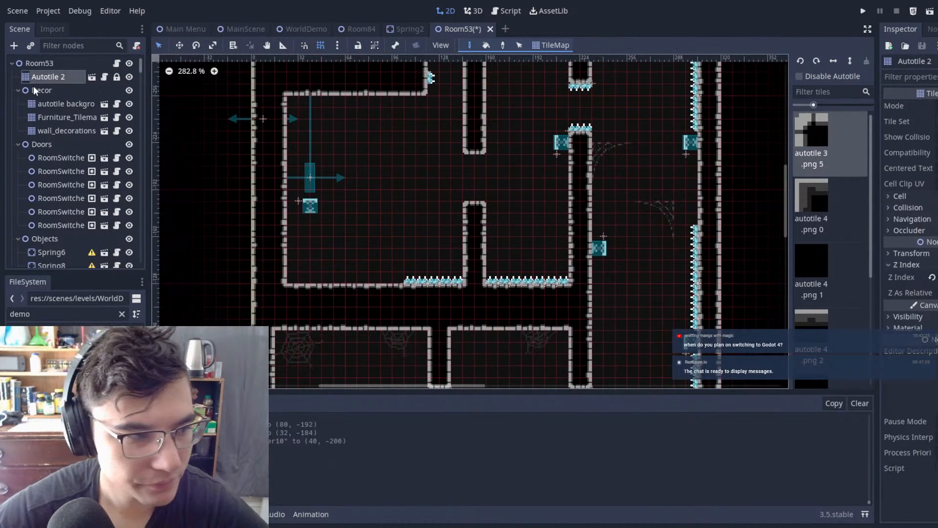
Step: Save the Room53 scene and run the game from MainScene
left_click(95, 64)
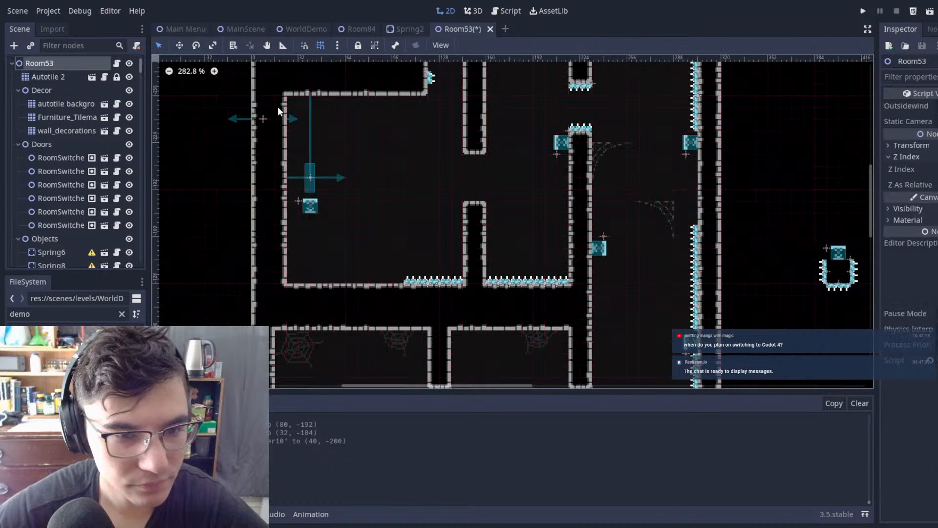
scroll(440, 204, "up", 1)
scroll(440, 204, "down", 2)
key("ctrl+s")
left_click(244, 29)
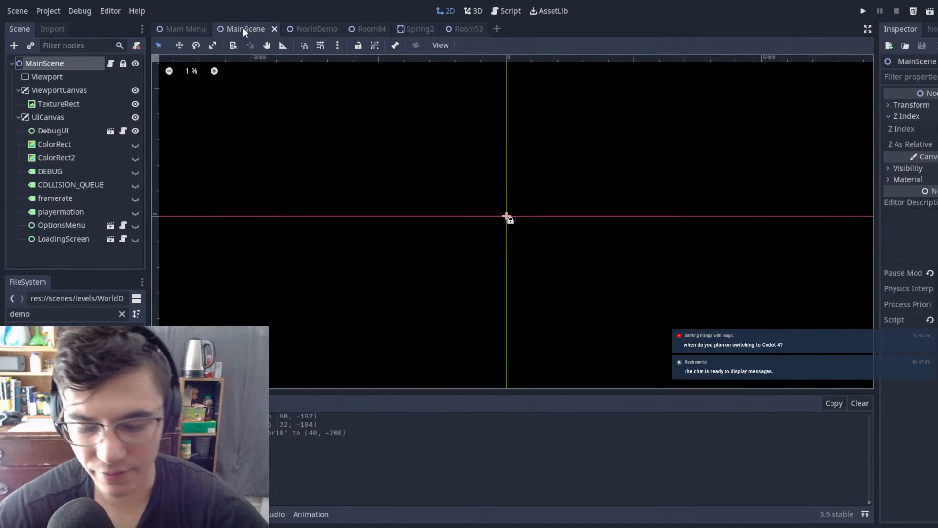
key("F5")
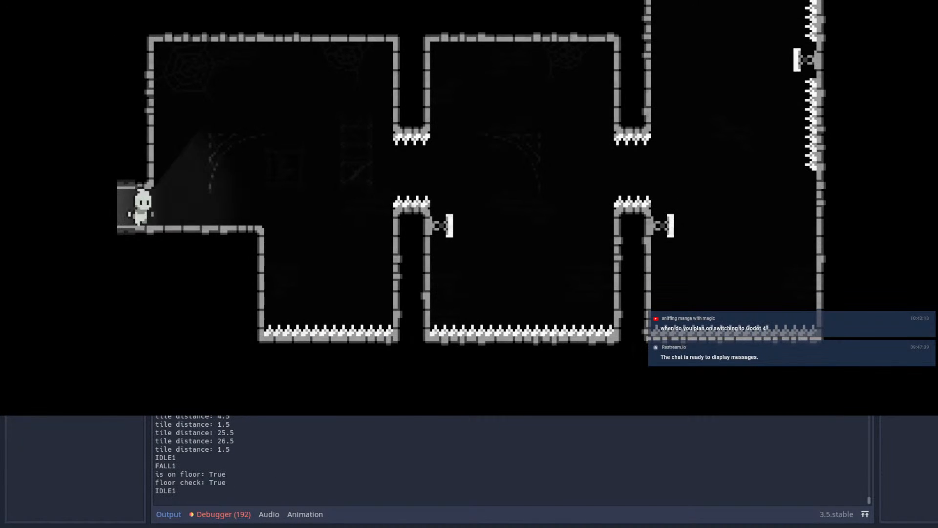
Step: Playtest the route from the entrance, dashing through both spiked openings and bouncing up the tall shaft
key("Right")
key("space")
key("shift")
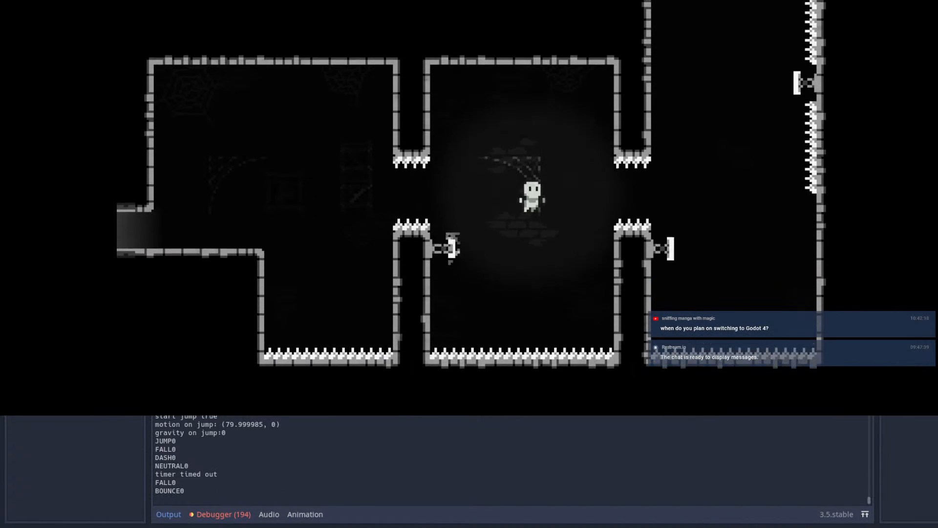
key("shift")
Step: Test the dash from the shaft through the upper spiked opening into the widened chamber and its wall spring
key("shift")
key("shift")
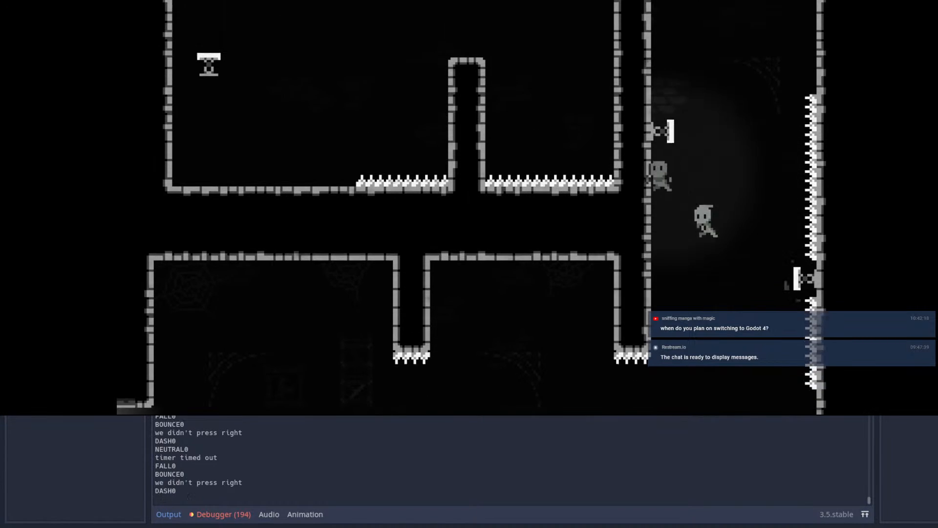
key("shift")
key("shift")
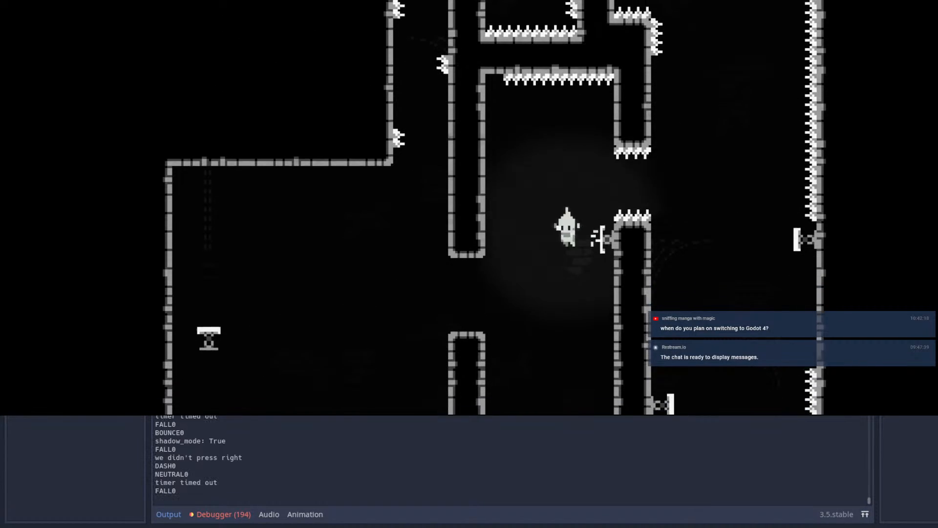
key("space")
key("shift")
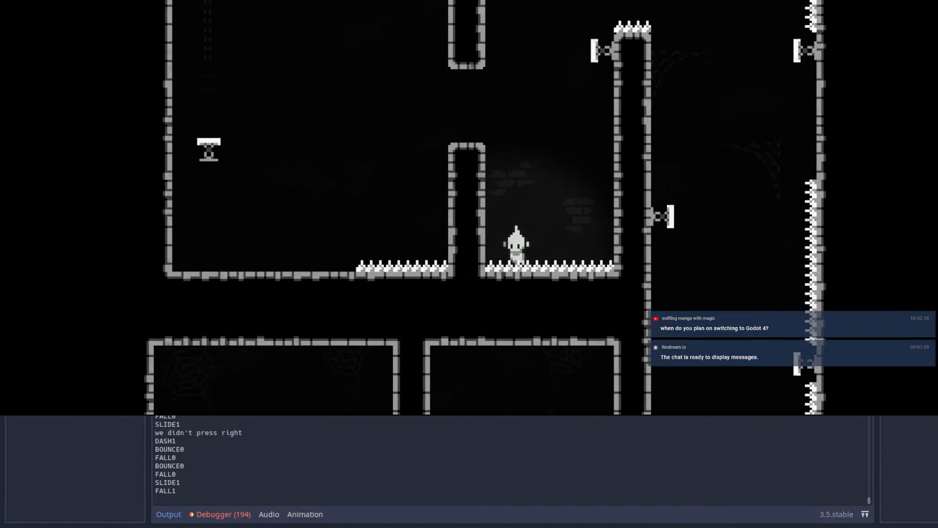
key("space")
Step: Replay the route from the entrance up the shaft's springs, and restart the attempt
key("Right")
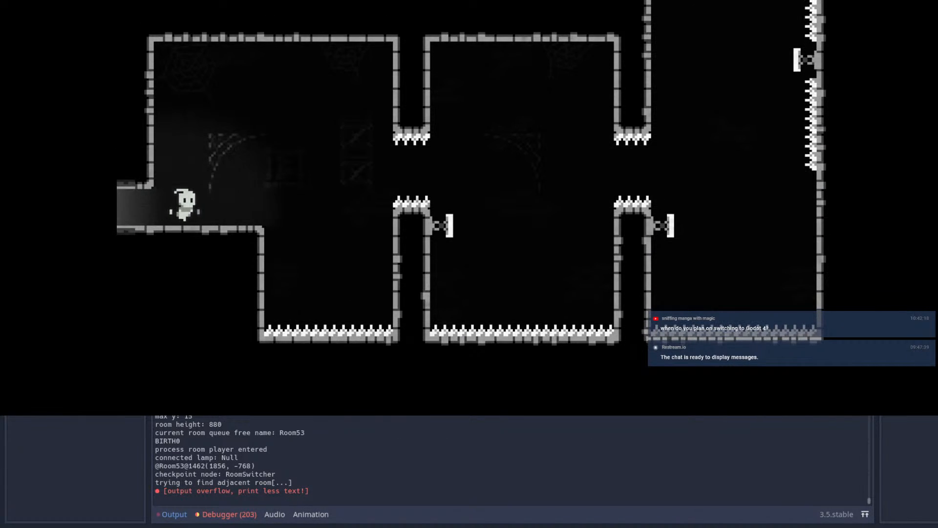
key("space")
key("shift")
key("shift")
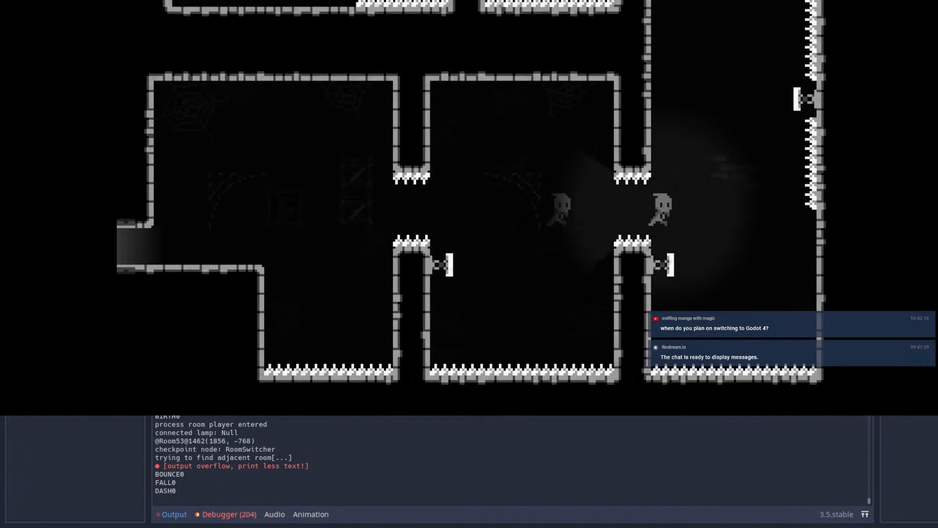
key("shift")
key("shift")
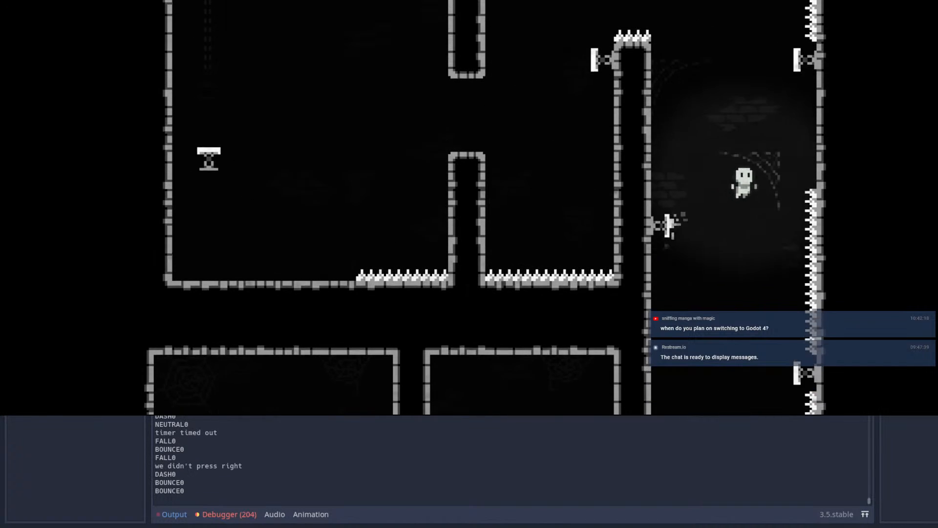
key("shift")
key("Escape")
key("Return")
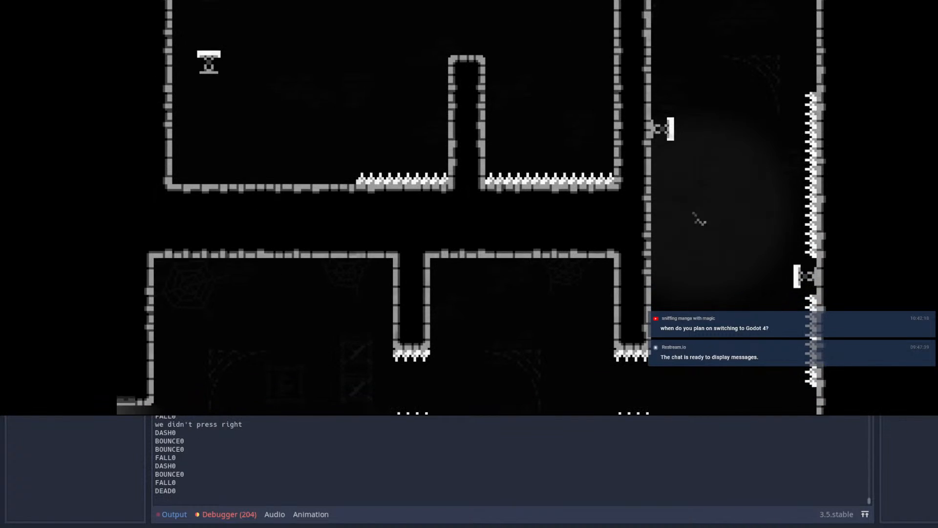
Step: Make two more attempts at dashing from the entrance through both spiked openings to the first shaft spring
key("space")
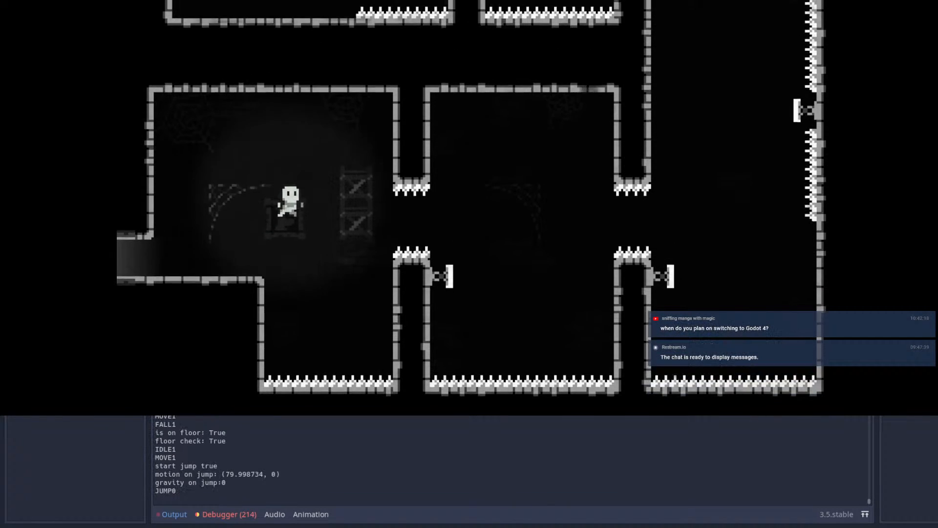
key("shift")
key("shift")
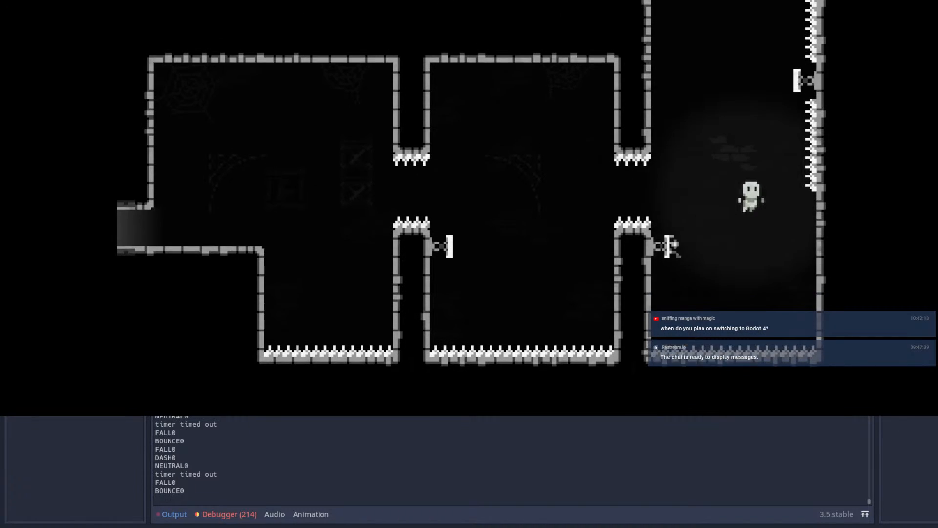
key("shift")
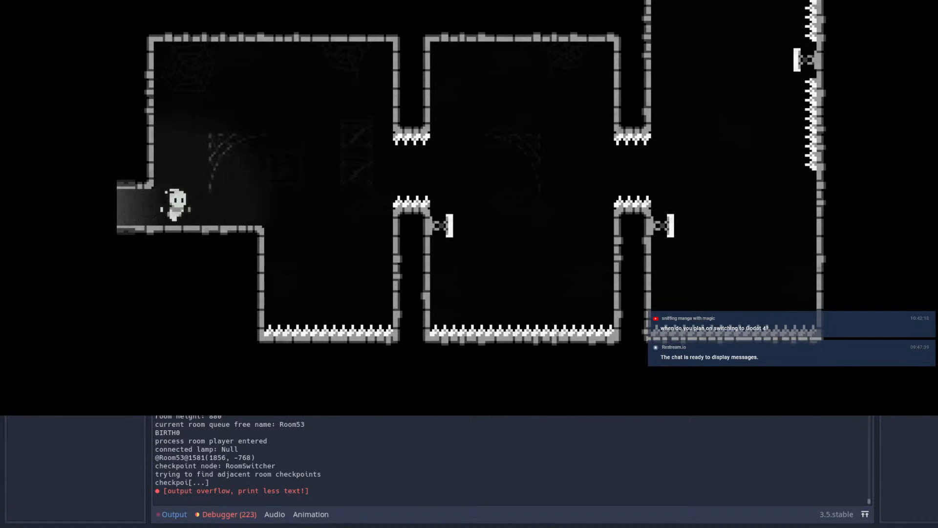
key("Right")
key("space")
key("shift")
key("shift")
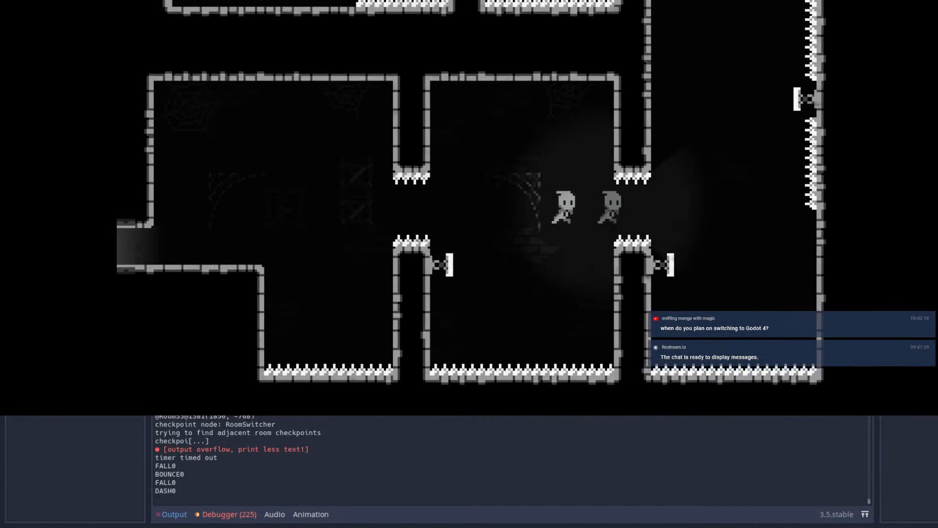
key("Up")
key("shift")
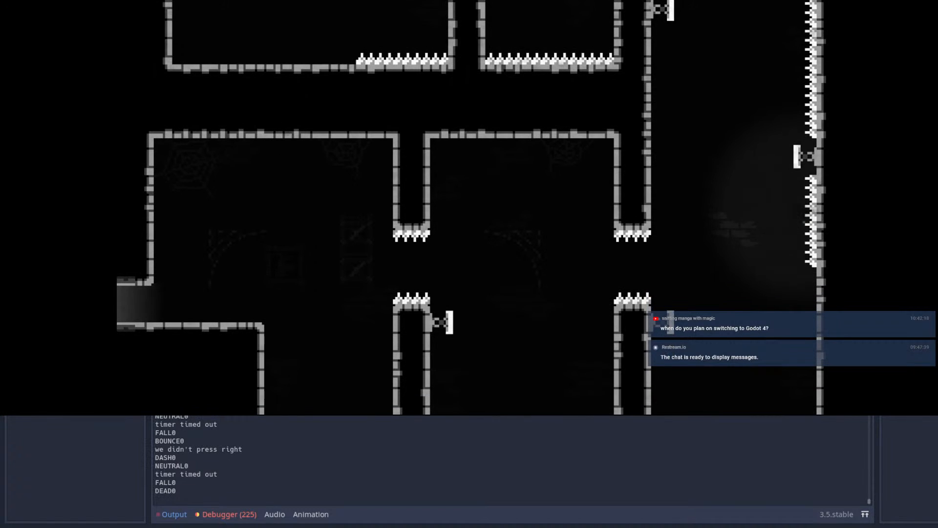
Step: Run the route again from the entrance, chaining spring bounces and dashes up the shaft to its highest spring
key("Right")
key("space")
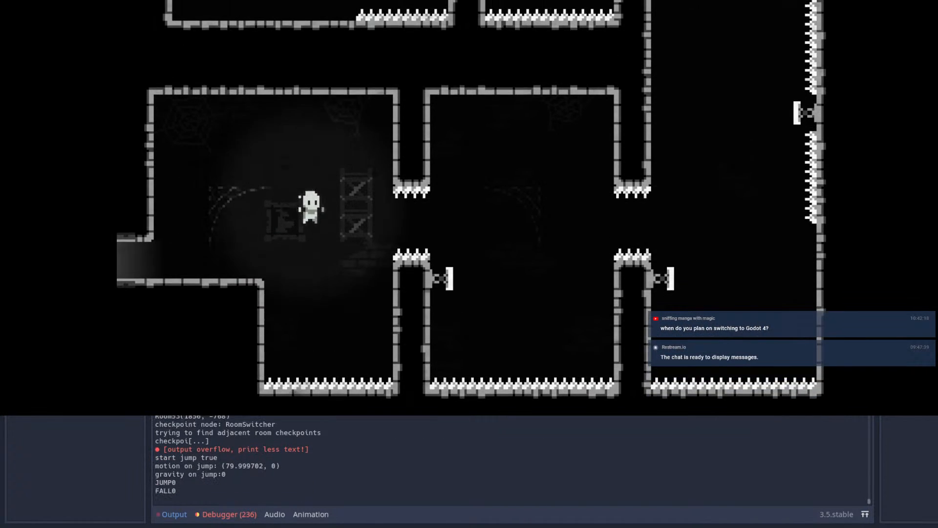
key("shift")
key("shift")
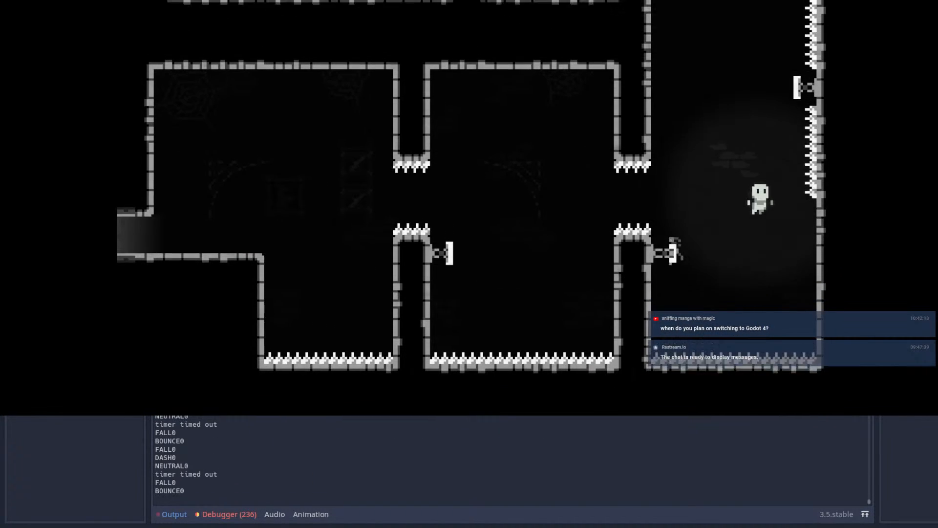
key("Up")
key("shift")
key("shift")
key("Right")
Step: Test dashing from the top of the shaft through the spiked opening into the chamber and jumping beside its spring
key("shift")
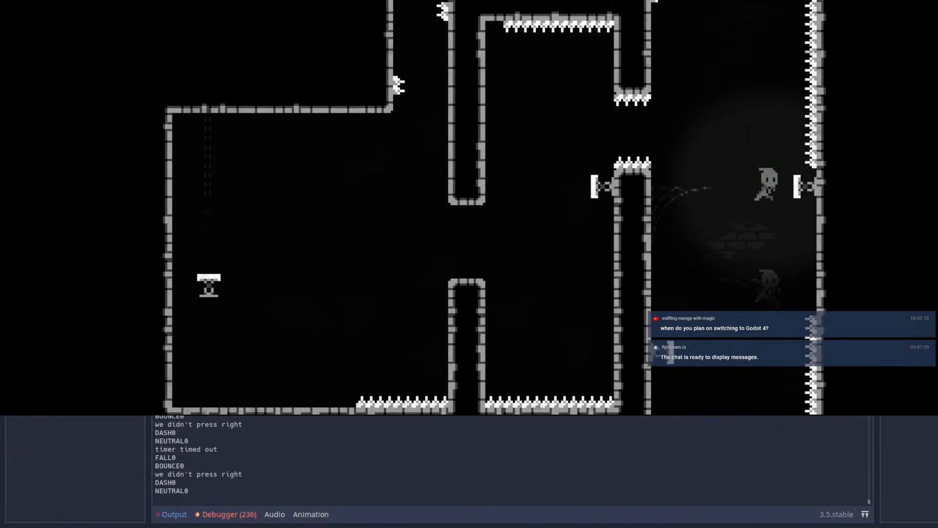
key("Left")
key("shift")
key("Right")
key("shift")
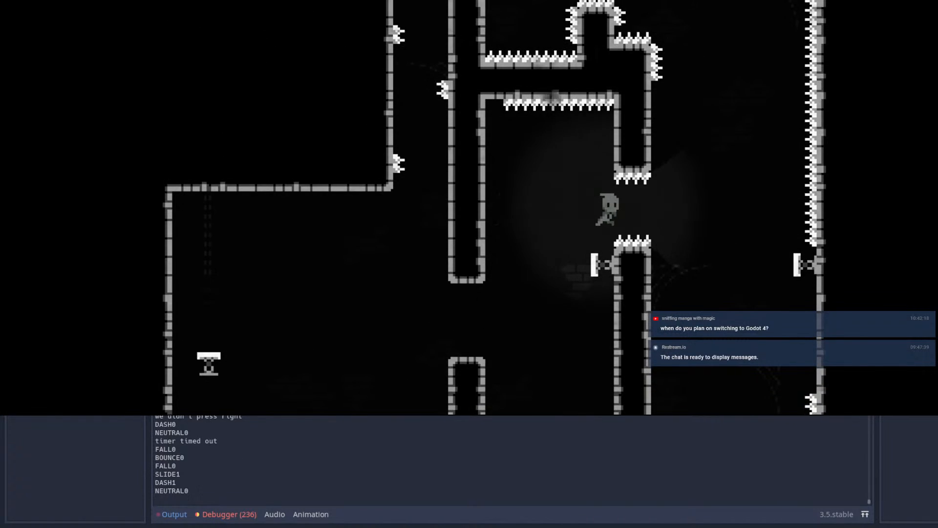
key("space")
key("space")
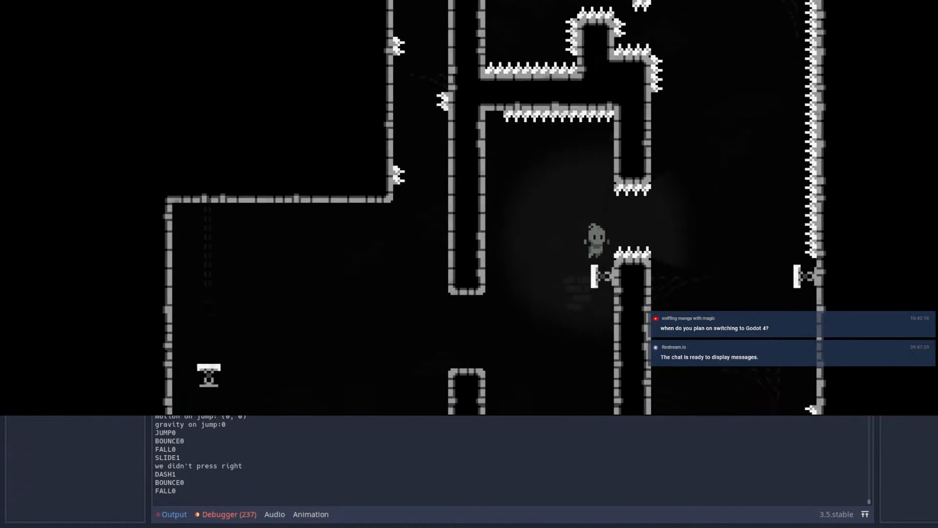
Step: Test climbing and jumping up the wall beneath the chamber's side spring to bounce off it
key("space")
key("space")
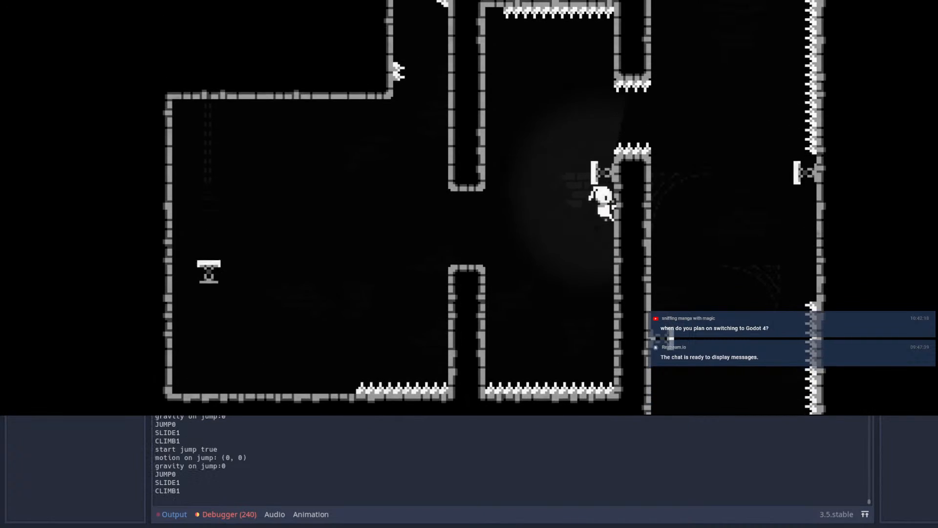
key("space")
key("space")
key("space")
key("Right")
key("space")
Step: Test wall jumps off the hanging column, landing on the pillar and bouncing from the side spring again
key("space")
key("space")
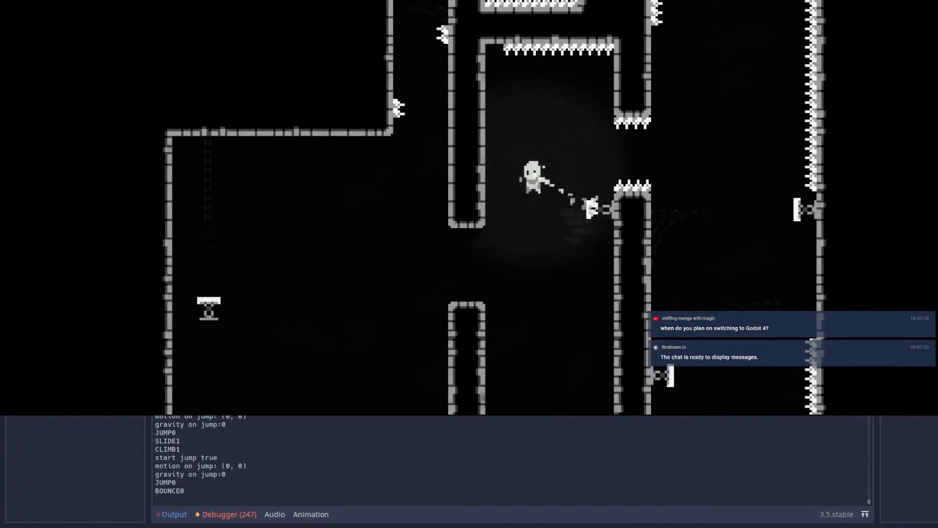
key("space")
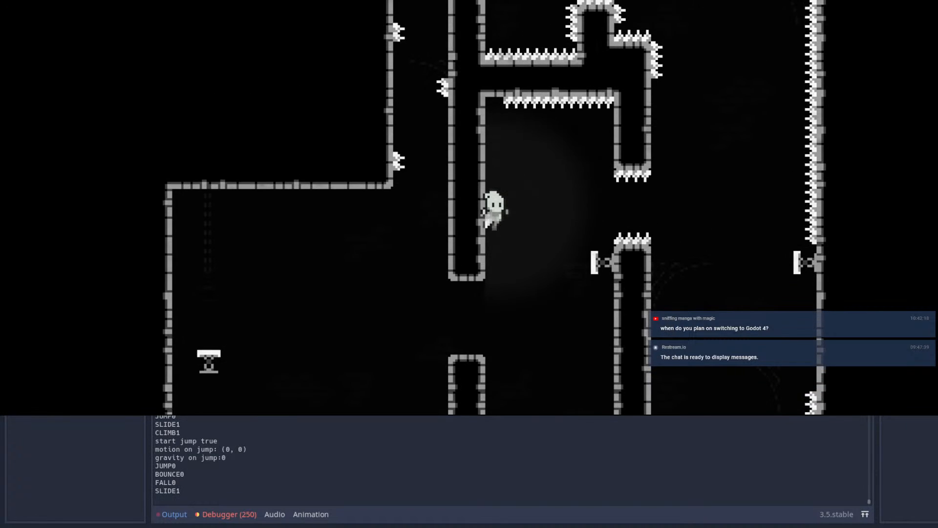
key("space")
key("space")
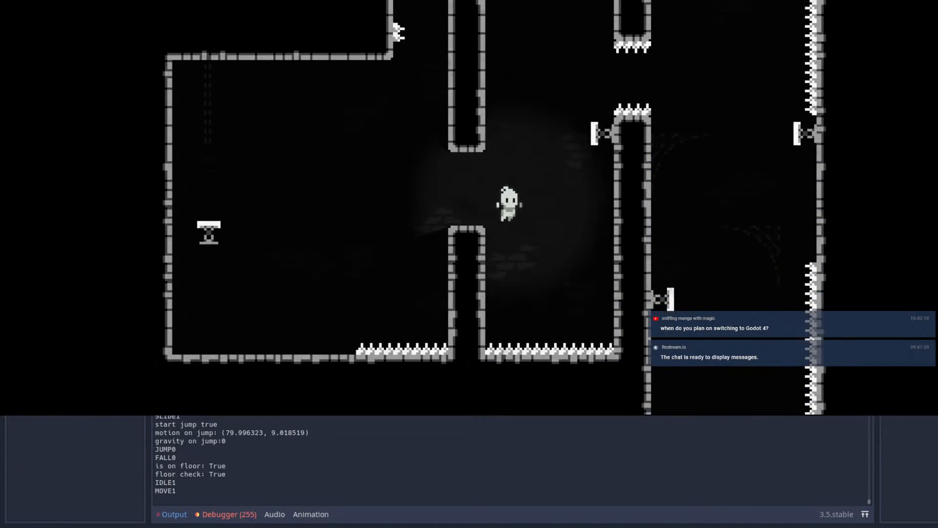
key("space")
key("space")
key("space")
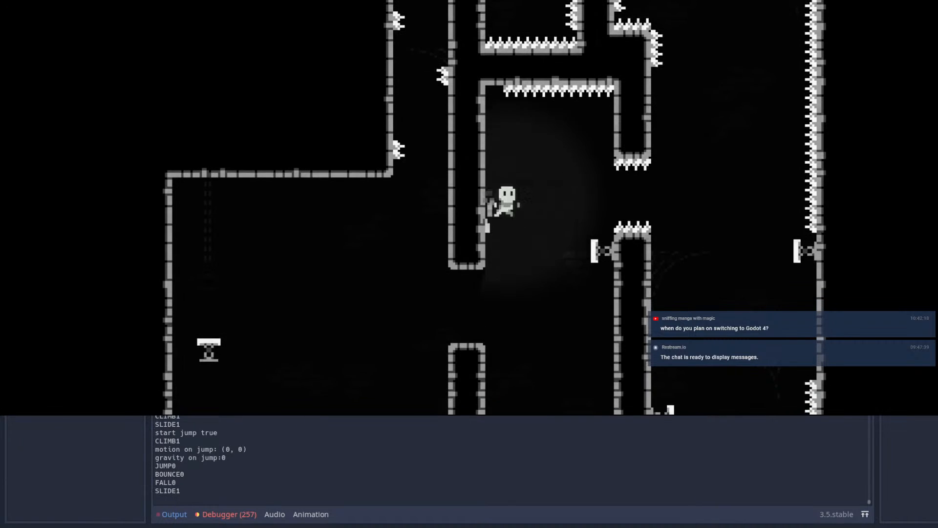
key("space")
key("space")
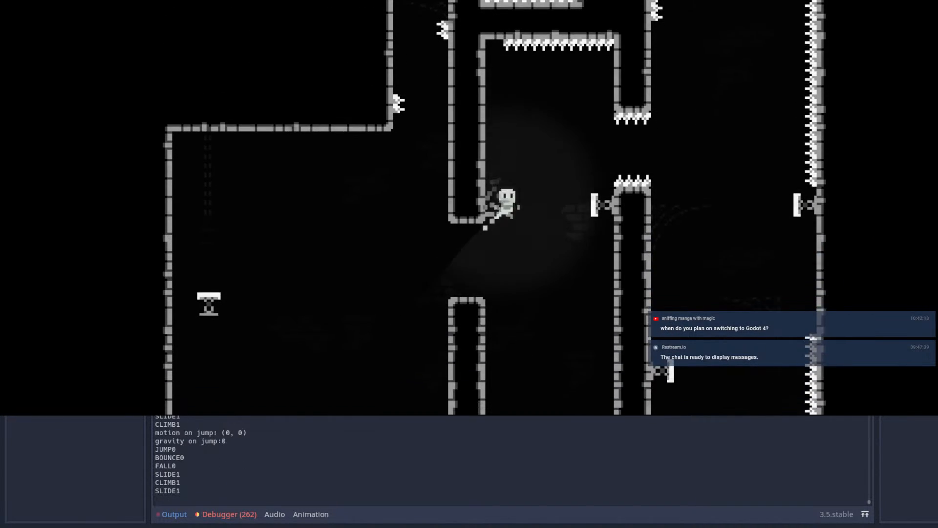
Step: Test climbing the chamber wall up from just above the floor spikes and jumping across to the hanging column
key("space")
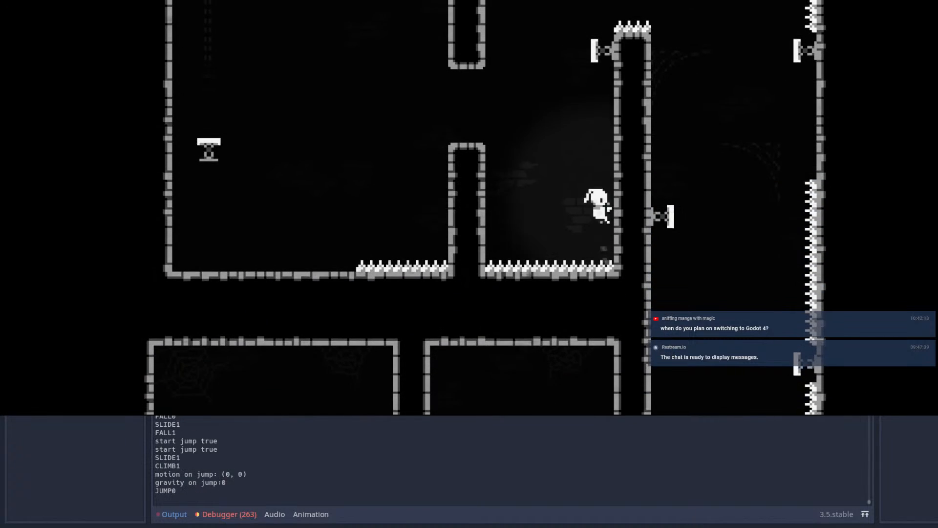
key("space")
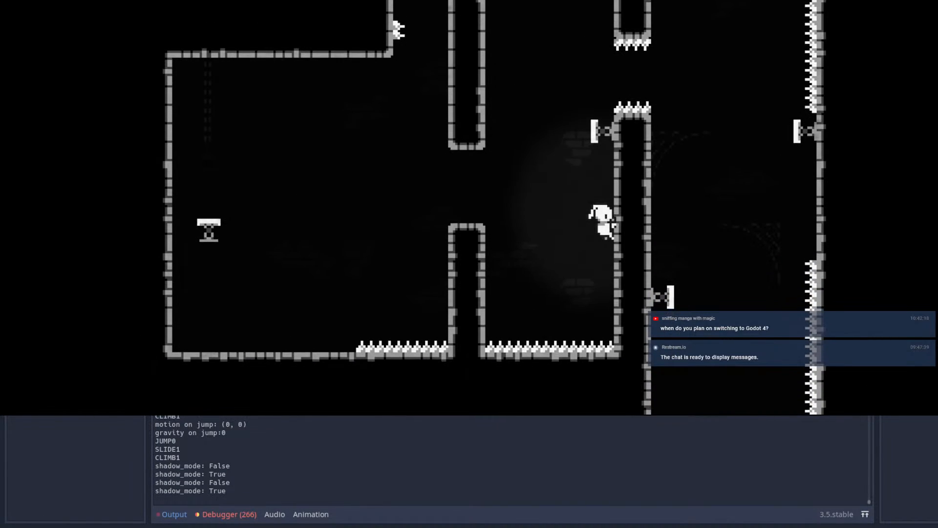
key("Left")
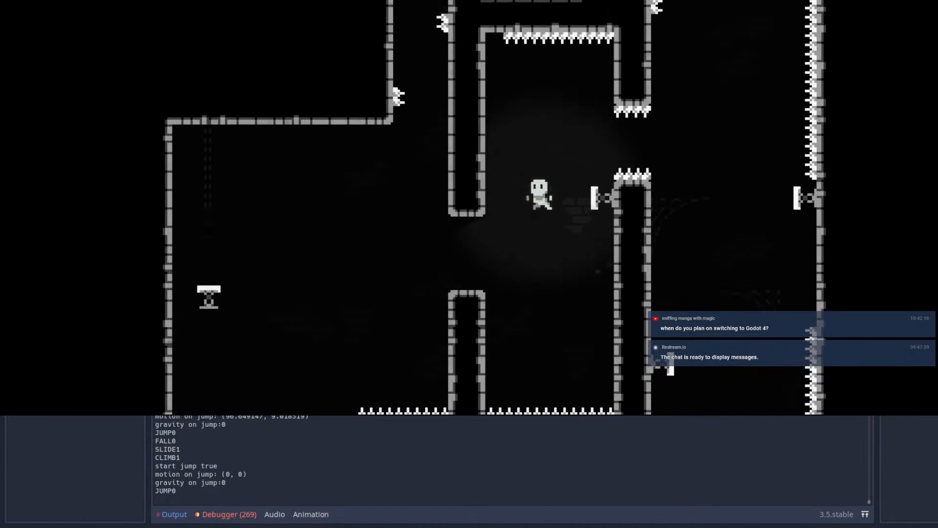
key("Right")
key("space")
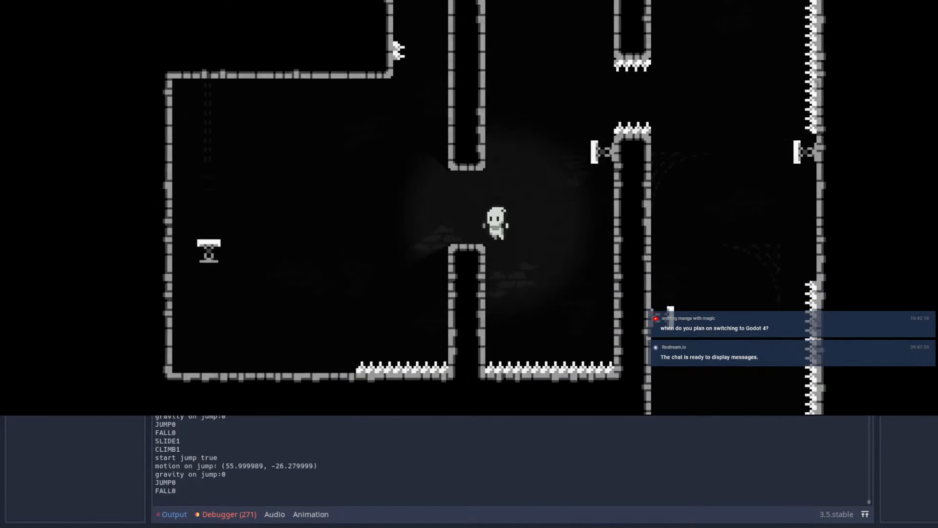
Step: Test jumping into the opening below the hanging column and landing on top of the new pillar
key("space")
key("space")
key("Left")
key("Right")
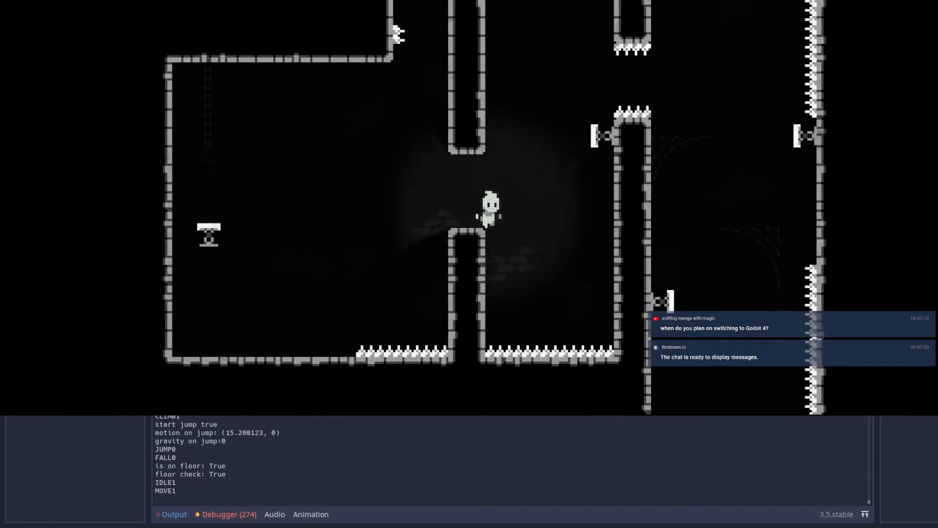
key("space")
key("Left")
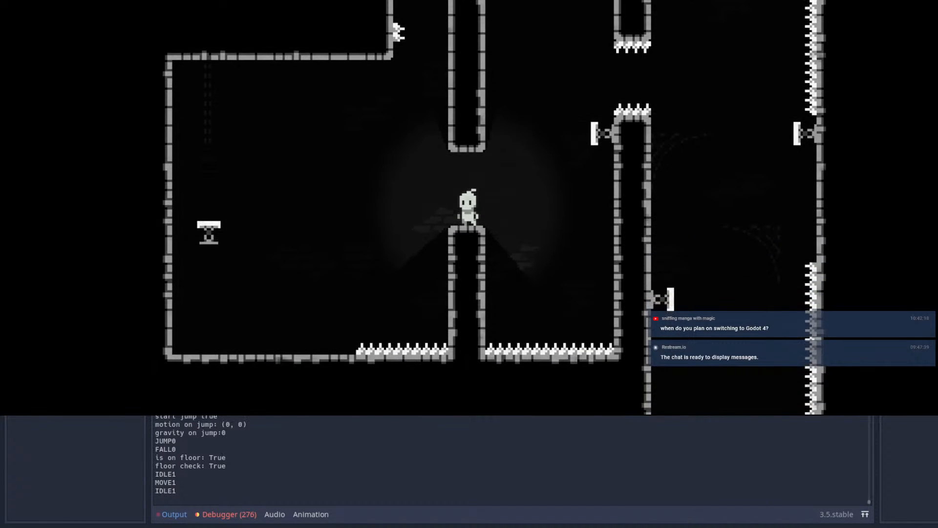
Step: Test jumping from the pillar to the chamber wall beneath the side spring and back onto the pillar, and stop the game
key("Right")
key("space")
key("space")
key("Left")
key("shift")
key("Right")
key("space")
key("space")
key("Right")
key("Left")
key("space")
key("Left")
key("space")
key("space")
key("Left")
key("Right")
key("space")
key("Left")
key("space")
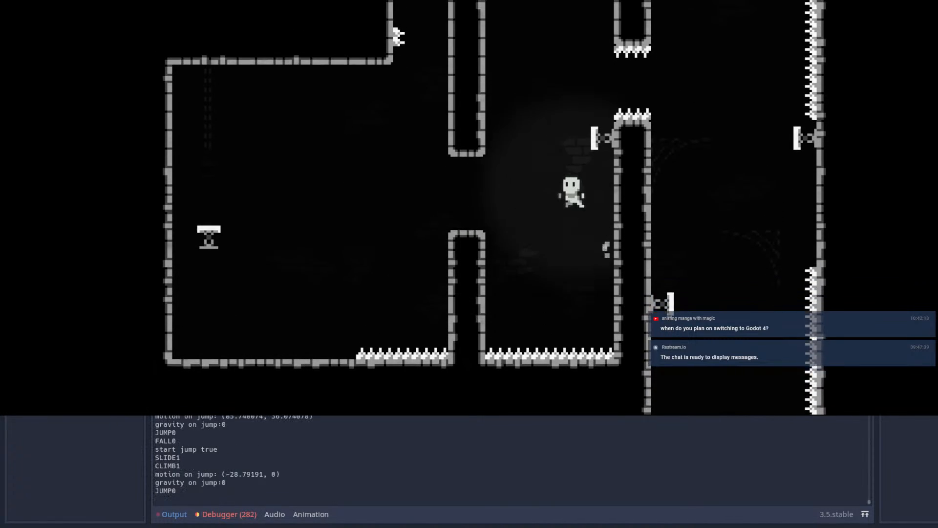
key("Left")
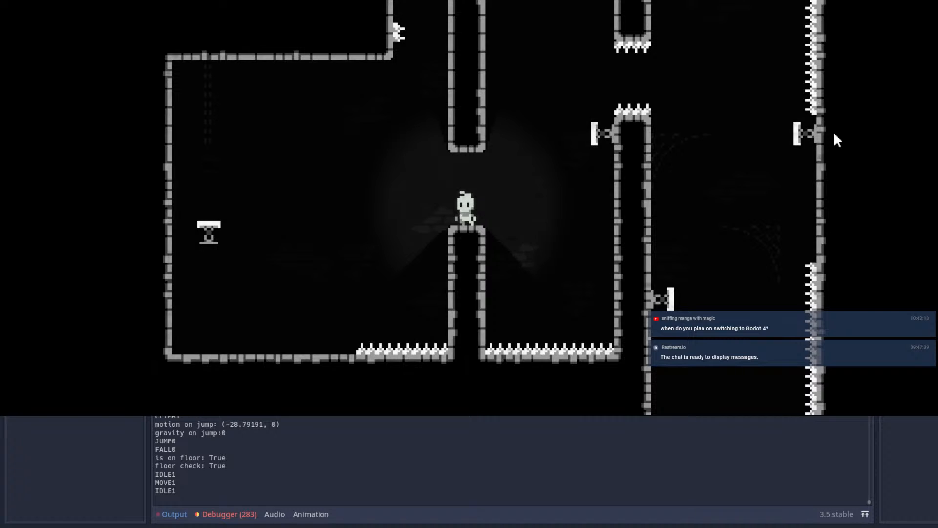
key("F8")
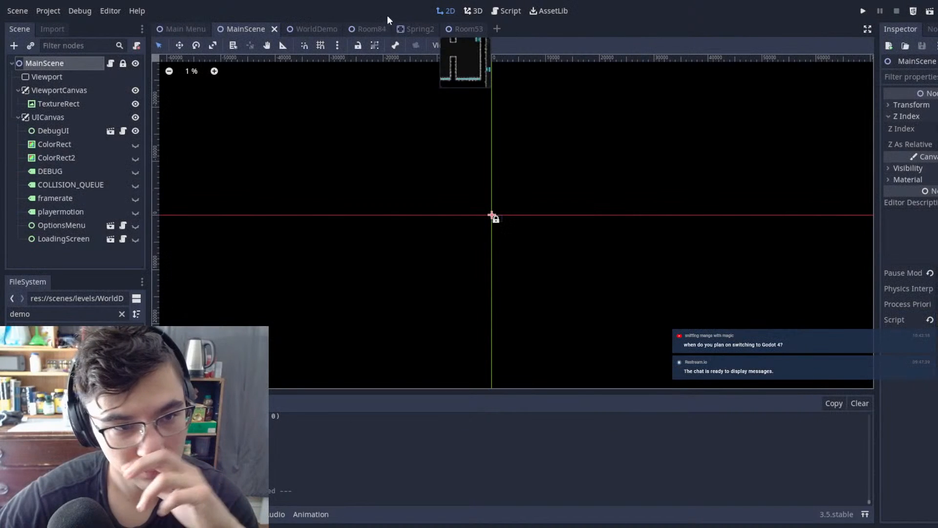
Step: In Room53, lower the side spring on the chamber's inner wall to (208, -176)
left_click(450, 32)
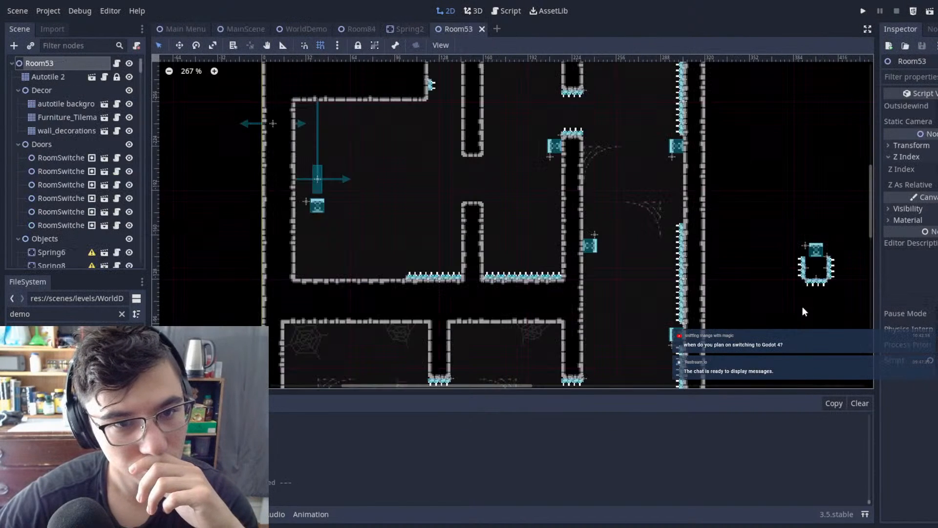
left_click(560, 146)
middle_click_drag(610, 174, 570, 227)
key("w")
left_click_drag(572, 186, 574, 252)
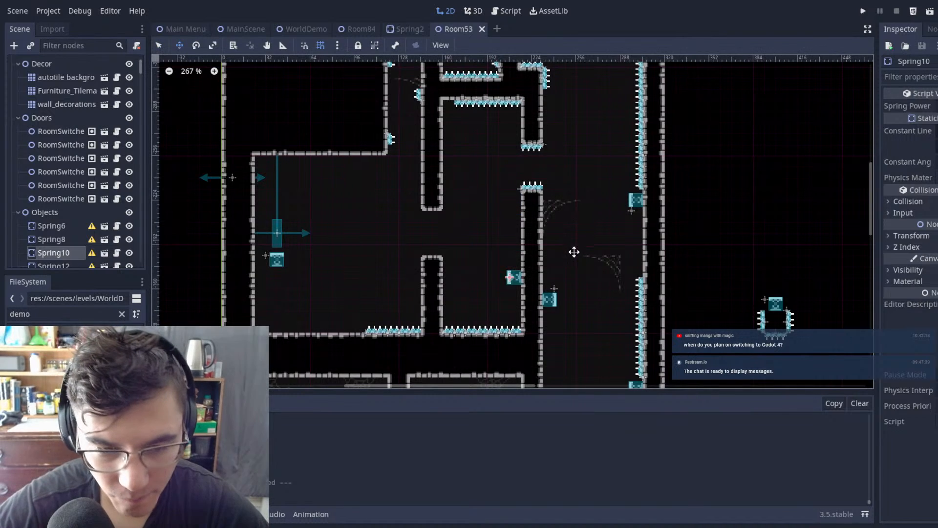
left_click(581, 220)
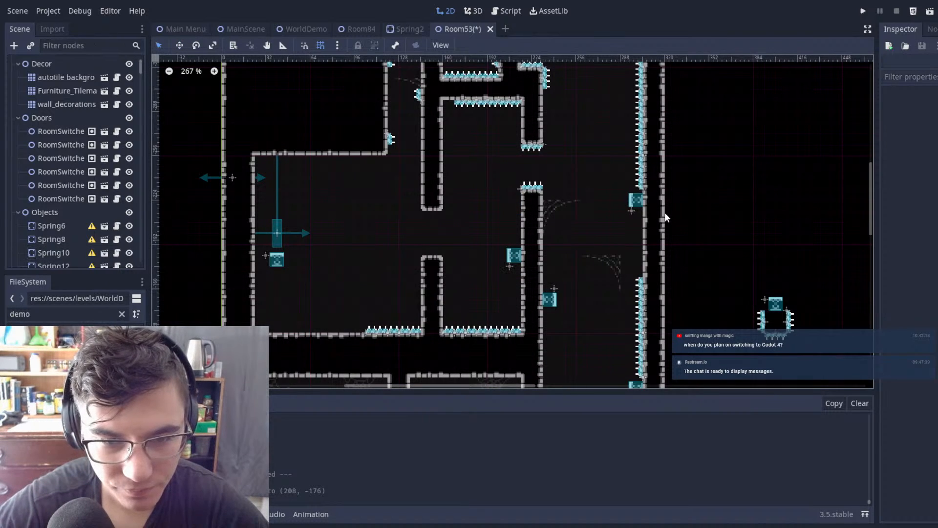
Step: Move the chamber's ceiling spikes down to line up with the spikes under the short hanging wall
scroll(485, 174, "up", 5)
scroll(585, 224, "up", 3)
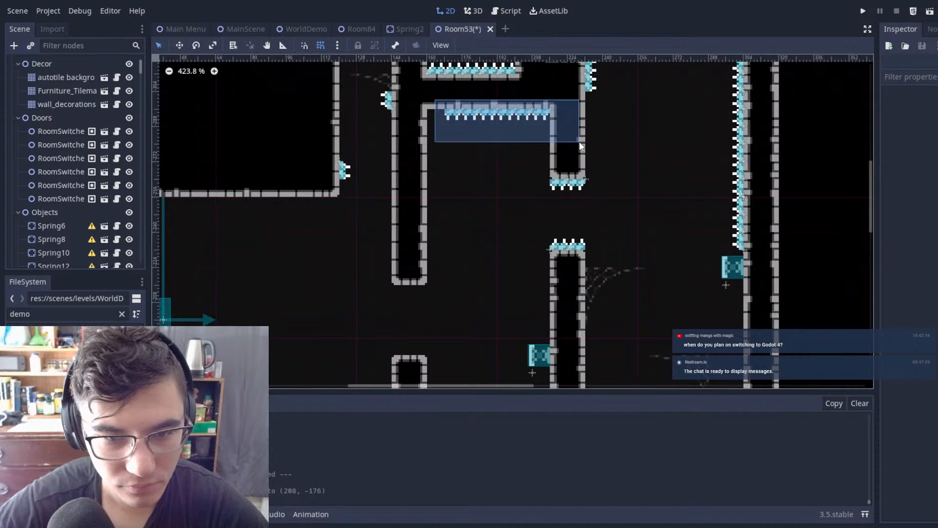
left_click_drag(579, 141, 580, 142)
key("w")
left_click_drag(580, 141, 582, 154)
key("q")
Step: Fill the ceiling recess above the spike row with Autotile 2 tiles, down to the short hanging wall's underside
left_click(539, 107)
scroll(27, 77, "up", 20)
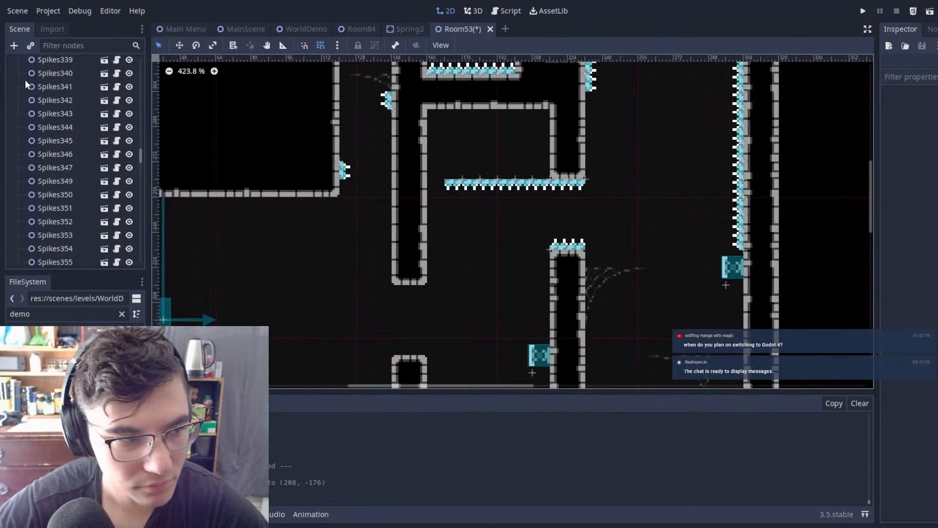
left_click(49, 75)
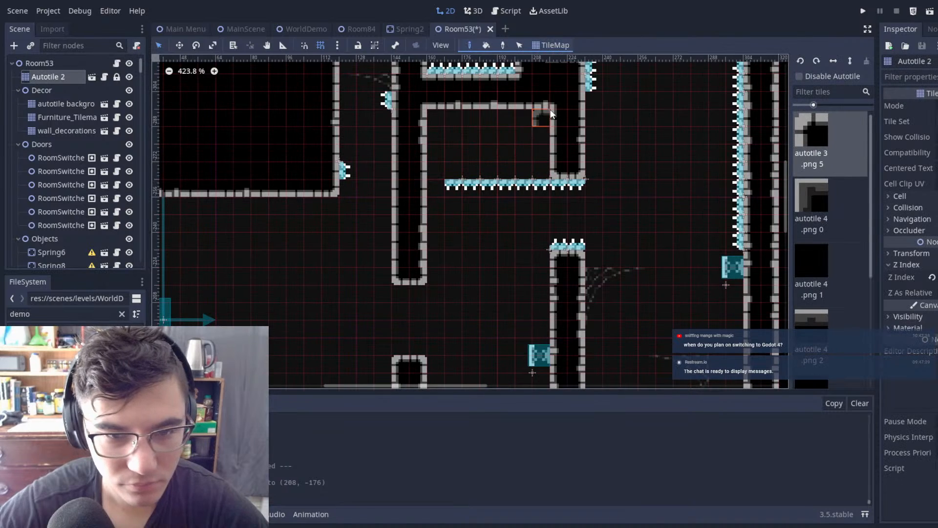
left_click_drag(526, 142, 439, 169, "ctrl+shift")
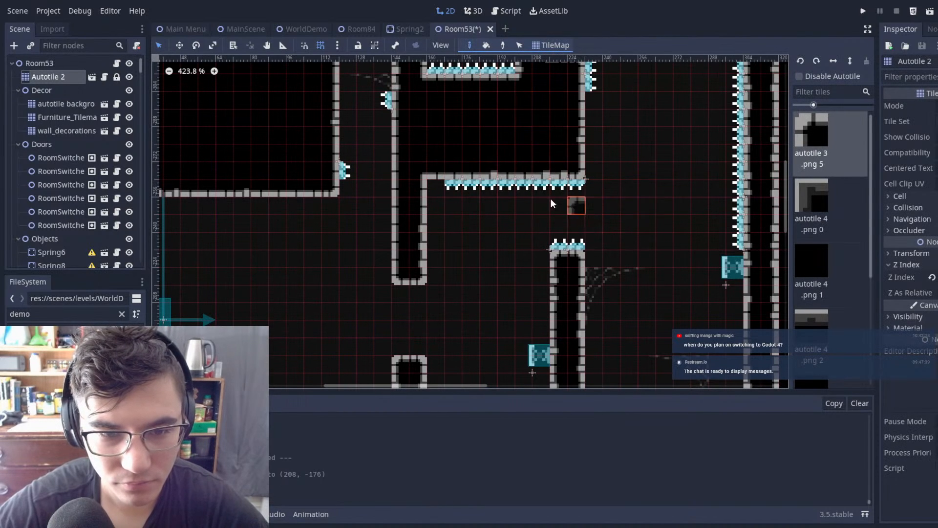
Step: Duplicate a ceiling spike to (168, -264) to extend the spike row to the hanging column
left_click(17, 93)
left_click(459, 183)
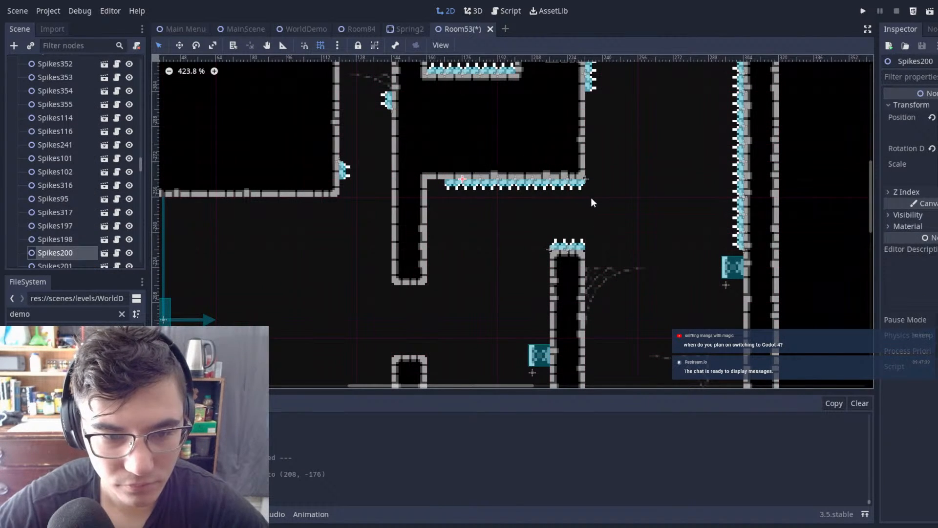
left_click(631, 179)
scroll(632, 194, "down", 2)
middle_click_drag(632, 194, 640, 237)
scroll(587, 219, "up", 6)
scroll(588, 226, "down", 6)
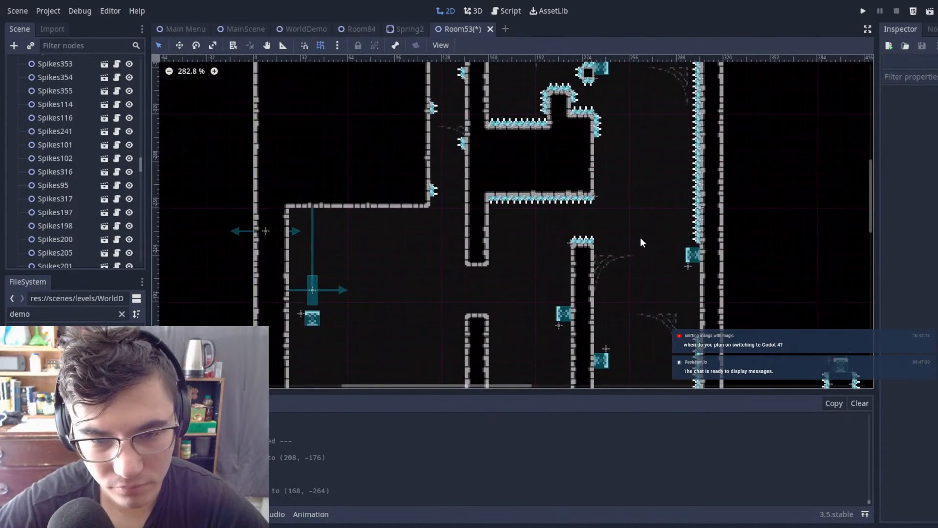
Step: Delete the nine spike nodes beneath the lowered ceiling
scroll(641, 236, "up", 7)
left_click_drag(642, 210, 388, 141)
key("Delete")
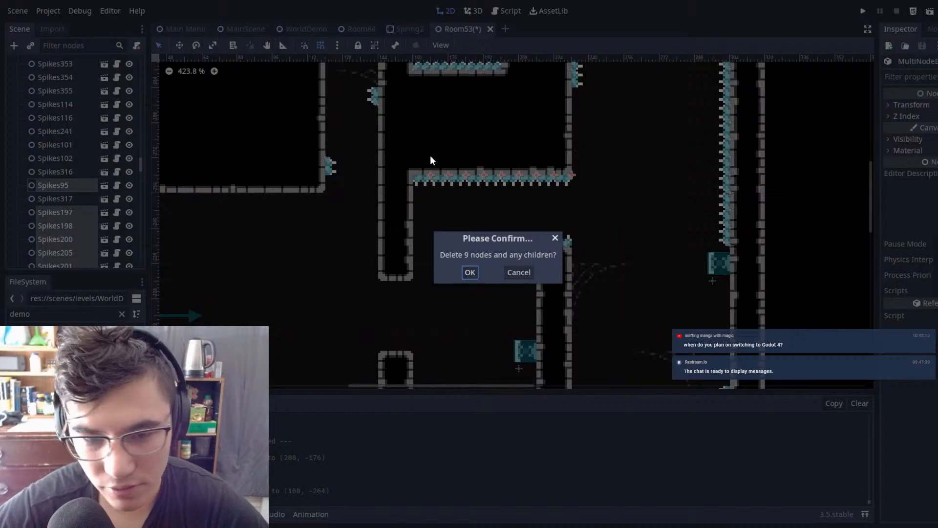
left_click(471, 272)
Step: Examine the lower chamber's layout, its springs and the opening above the spiked wall, in close-up and in the whole room
scroll(533, 231, "down", 10)
middle_click_drag(564, 220, 625, 157)
scroll(537, 190, "up", 6)
scroll(538, 186, "down", 5)
scroll(610, 182, "up", 5)
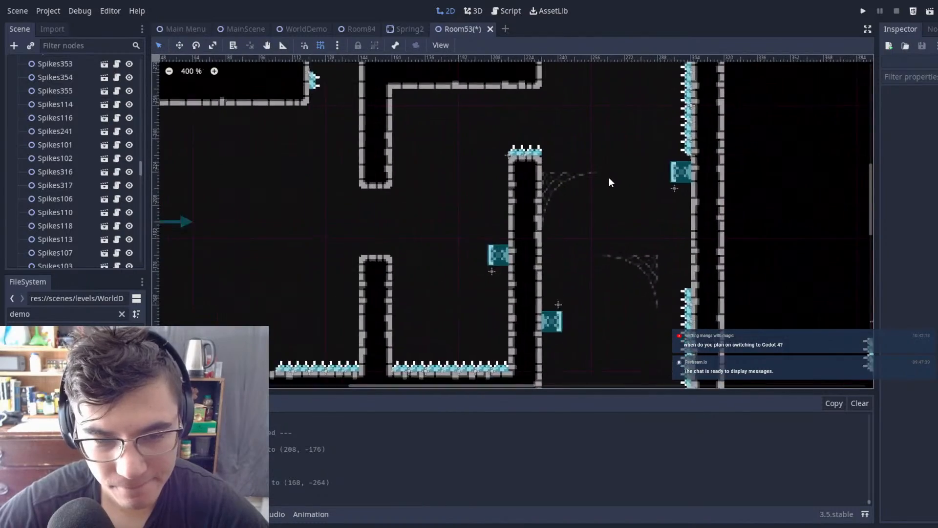
scroll(582, 154, "down", 3)
middle_click_drag(544, 122, 552, 249)
scroll(536, 249, "up", 6)
scroll(514, 249, "down", 7)
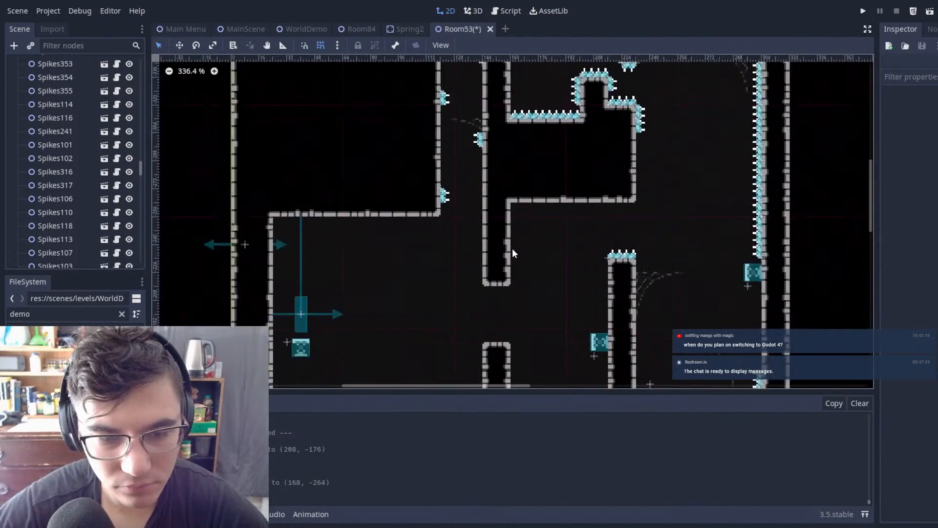
middle_click_drag(635, 275, 574, 222)
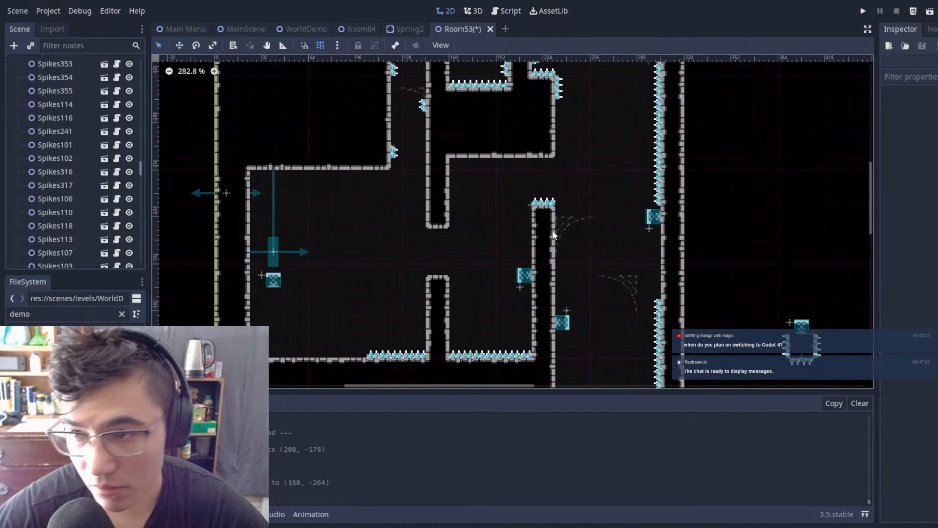
scroll(313, 255, "up", 1)
middle_click_drag(413, 259, 447, 210)
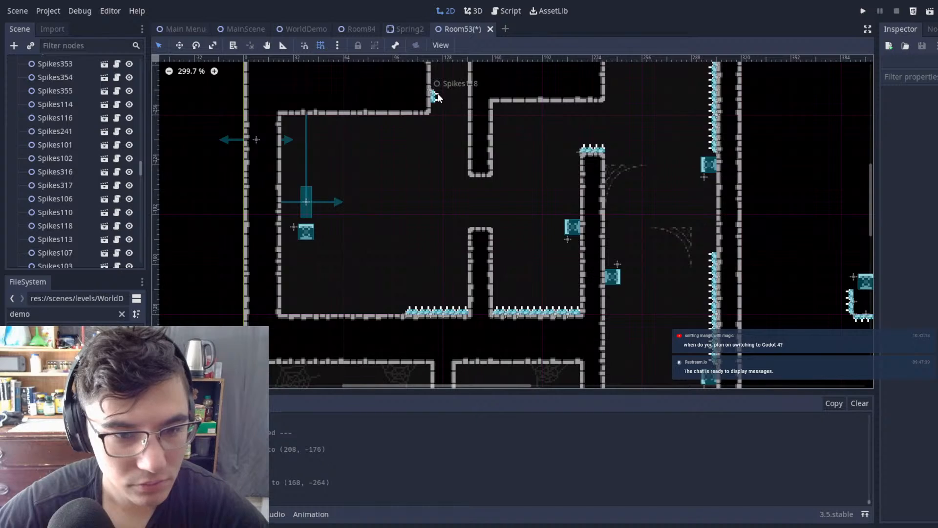
scroll(636, 209, "down", 6)
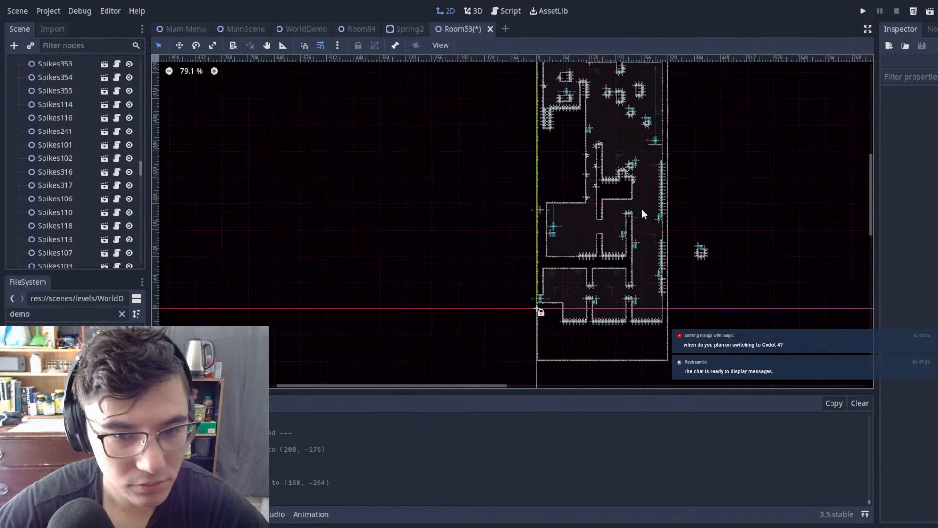
scroll(571, 242, "up", 3)
scroll(569, 259, "up", 16)
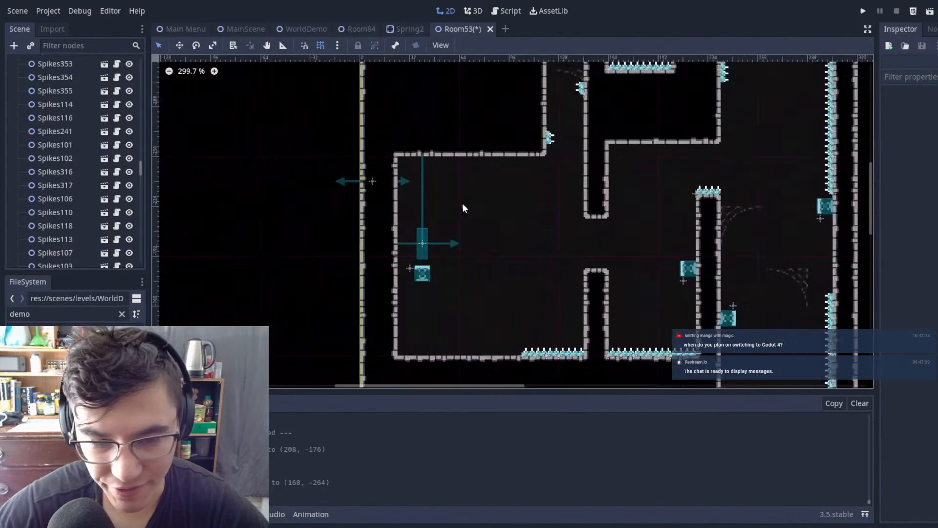
middle_click_drag(812, 353, 533, 144)
scroll(533, 143, "down", 16)
scroll(509, 177, "up", 2)
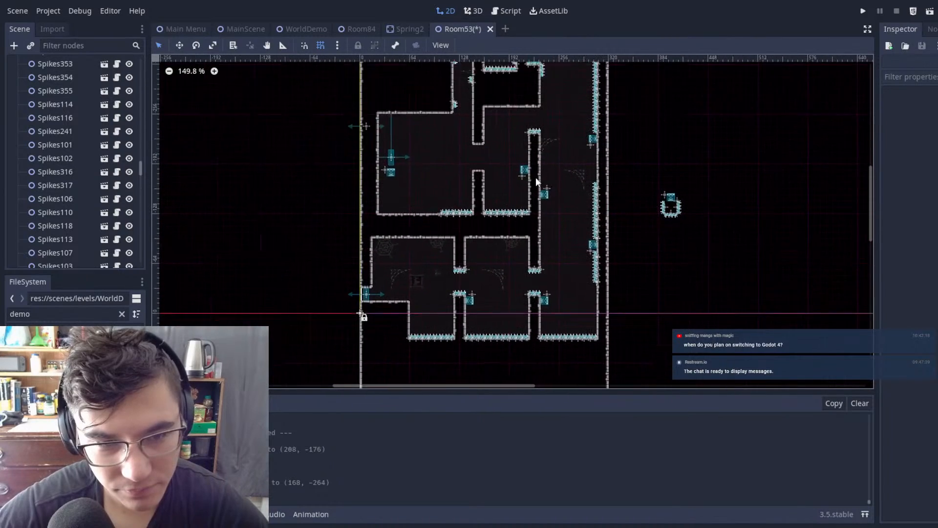
scroll(57, 165, "up", 15)
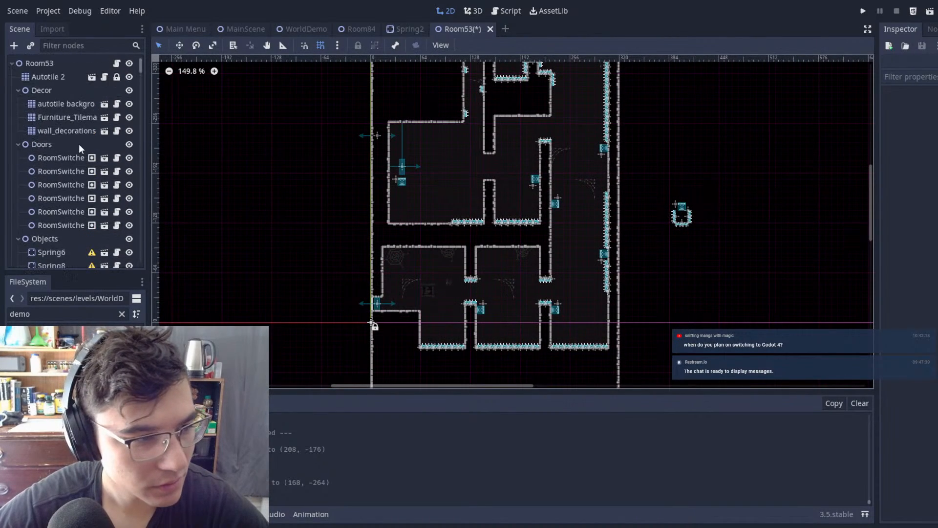
Step: Fill the chamber beside the pillar with Autotile 2 tiles, raising its floor beneath the upward spring to the pillar's top
left_click(48, 77)
scroll(461, 224, "up", 8)
mouse_move(508, 142)
left_mouse_down()
mouse_move(445, 196)
mouse_move(324, 221)
left_mouse_up()
middle_click_drag(558, 172, 541, 251)
scroll(473, 172, "down", 1)
middle_click_drag(473, 172, 474, 186)
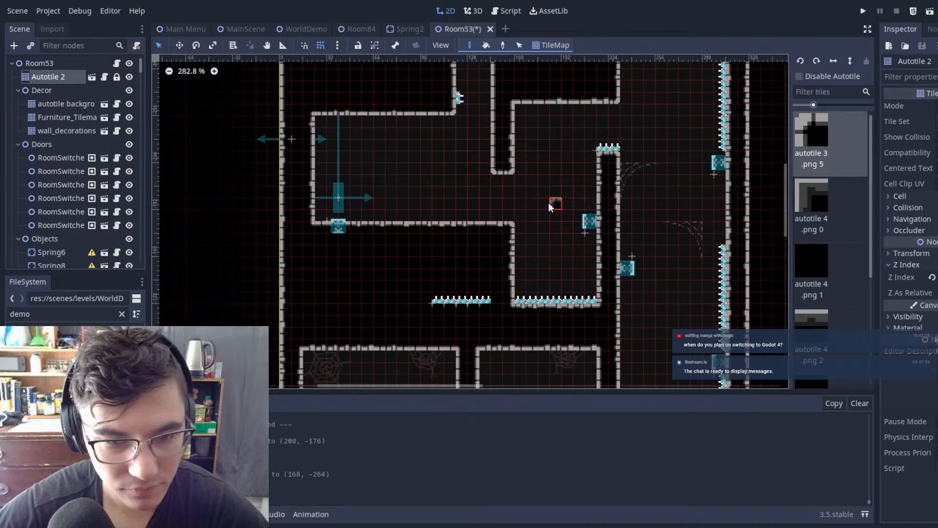
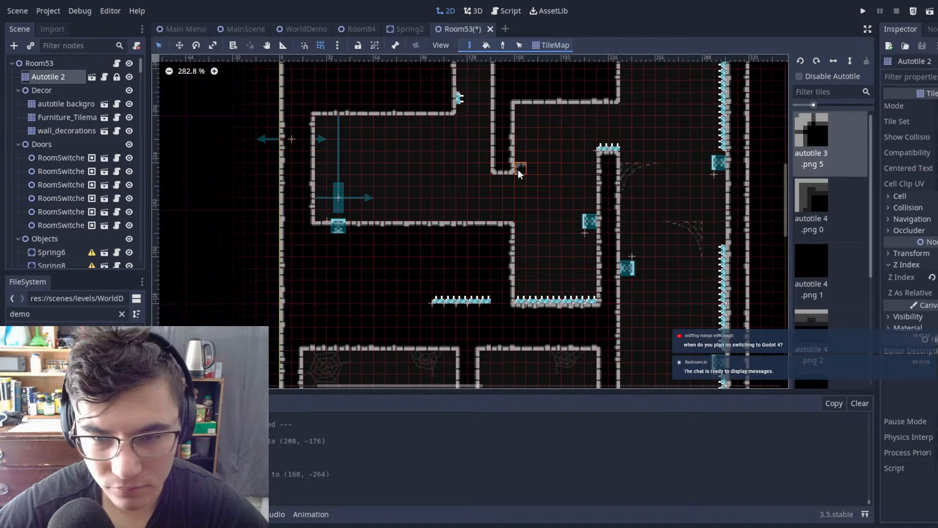
Step: Save Room53 and run the project from MainScene to playtest the raised chamber floor
scroll(518, 169, "down", 5)
scroll(586, 245, "up", 3)
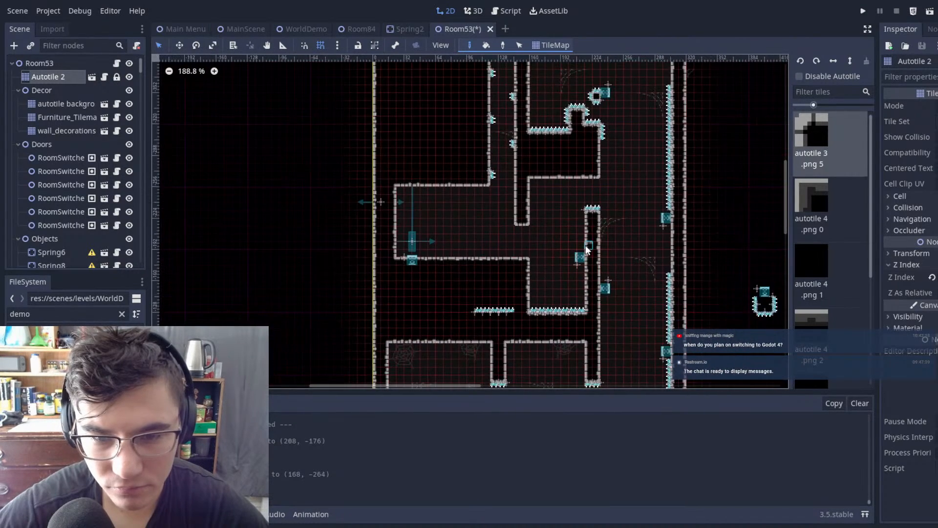
scroll(586, 246, "up", 8)
scroll(585, 246, "down", 7)
key("ctrl+s")
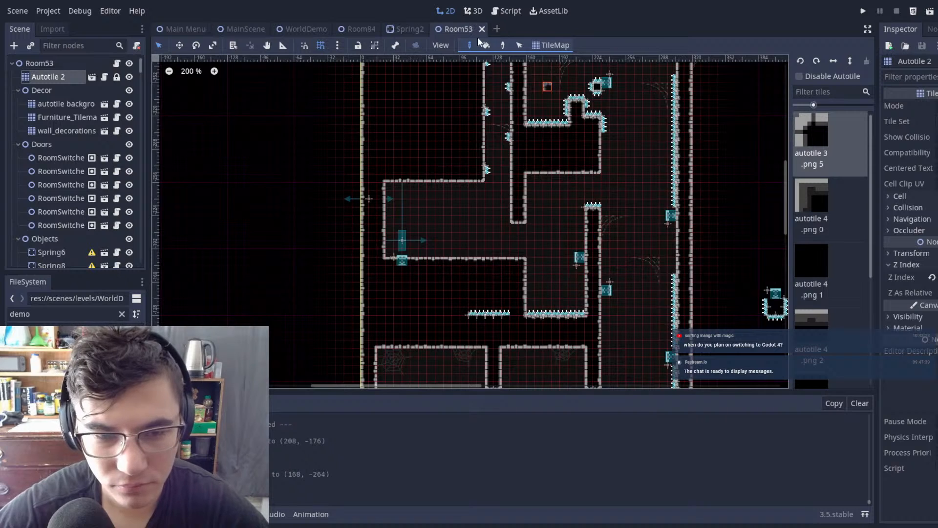
left_click(237, 30)
key("F5")
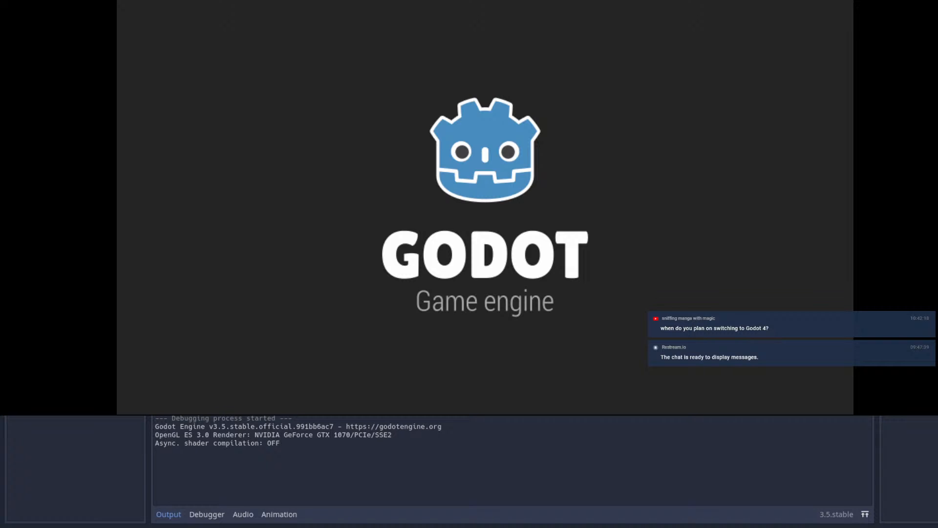
Step: Playtest the jump from the room entrance and the spring-and-dash crossing of the first two spiked gaps
key("Right")
key("space")
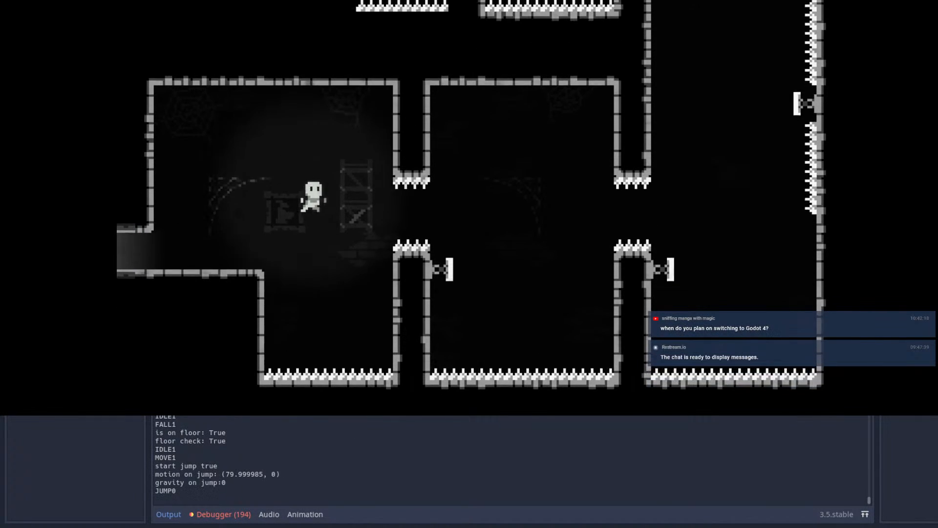
key("x")
key("x")
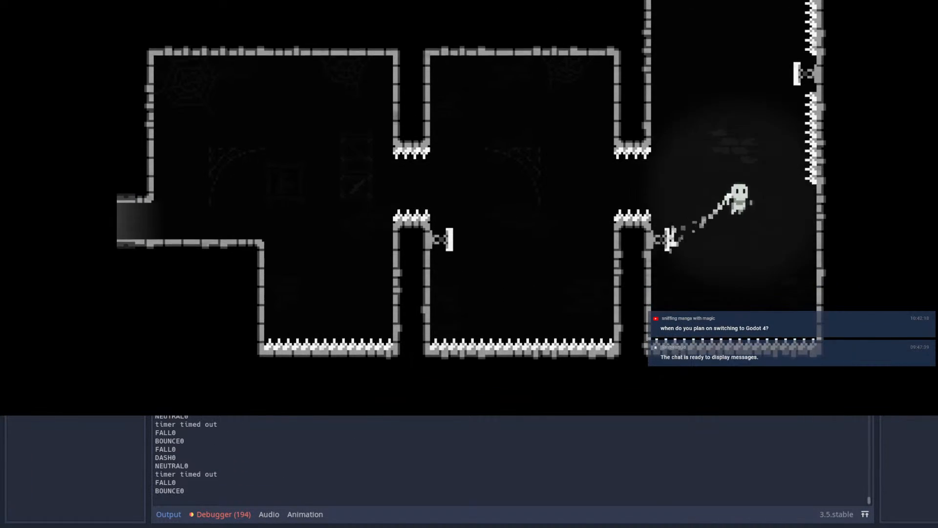
key("x")
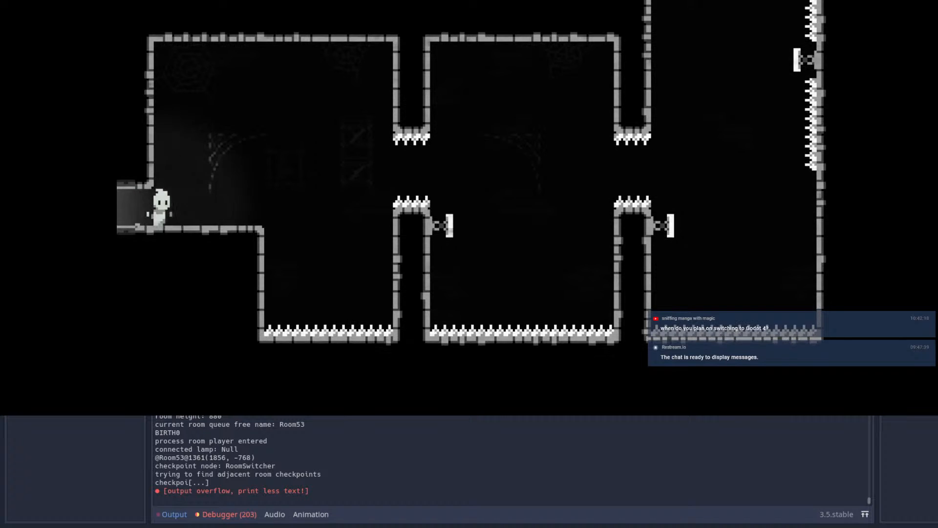
Step: Playtest the full route from the entrance through the spiked gaps and up the spring shaft into the lower chamber
key("Right")
key("space")
key("x")
key("x")
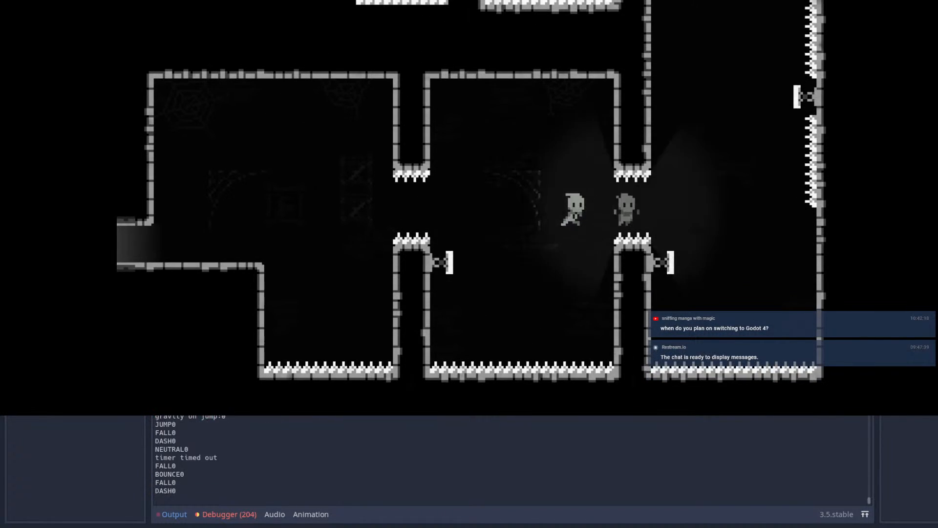
key("Up")
key("x")
key("x")
key("Right")
key("x")
key("Left")
key("x")
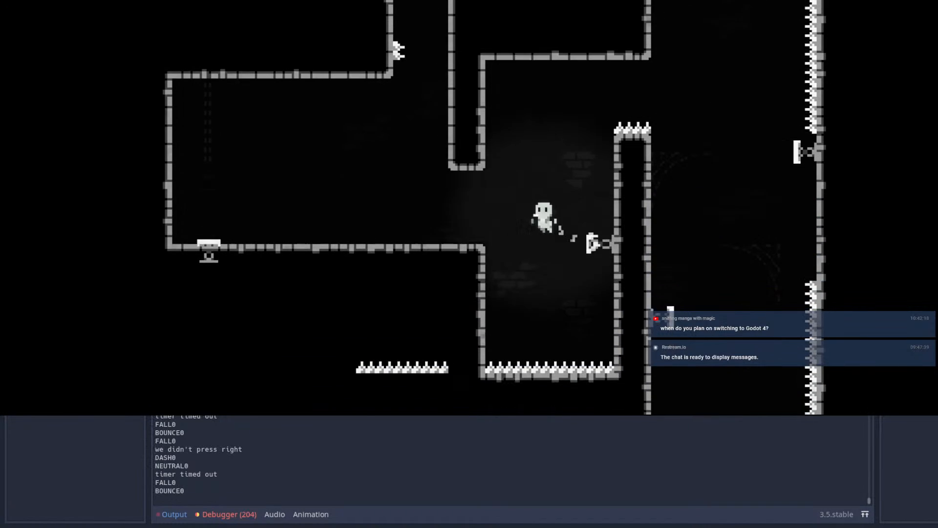
Step: Test jumping from the chamber's raised floor to the spiked pillar and wall-jumping above its spring
key("Left")
key("Right")
key("space")
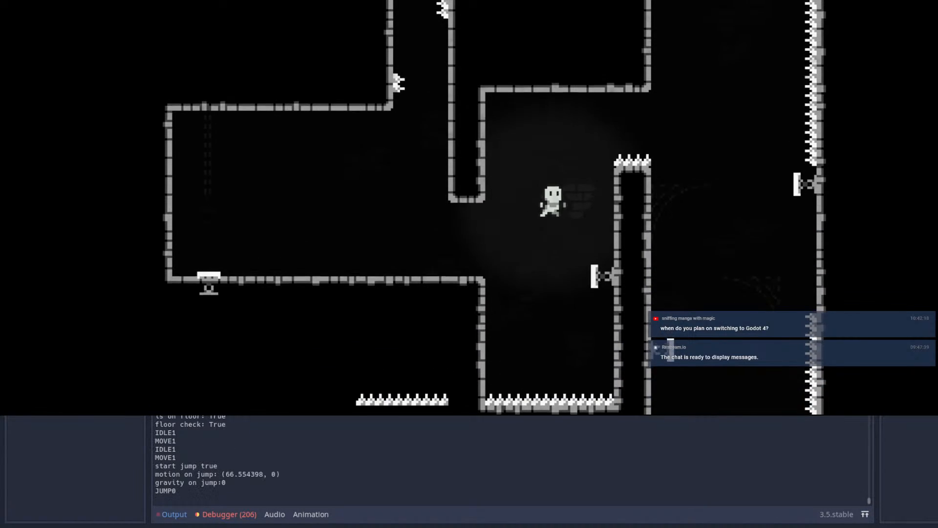
key("Right")
key("space")
key("x")
key("Left")
key("space")
key("Right")
key("space")
Step: Test wall jumps and a dash from the hanging column's side over the spiked pillar out of the chamber
key("space")
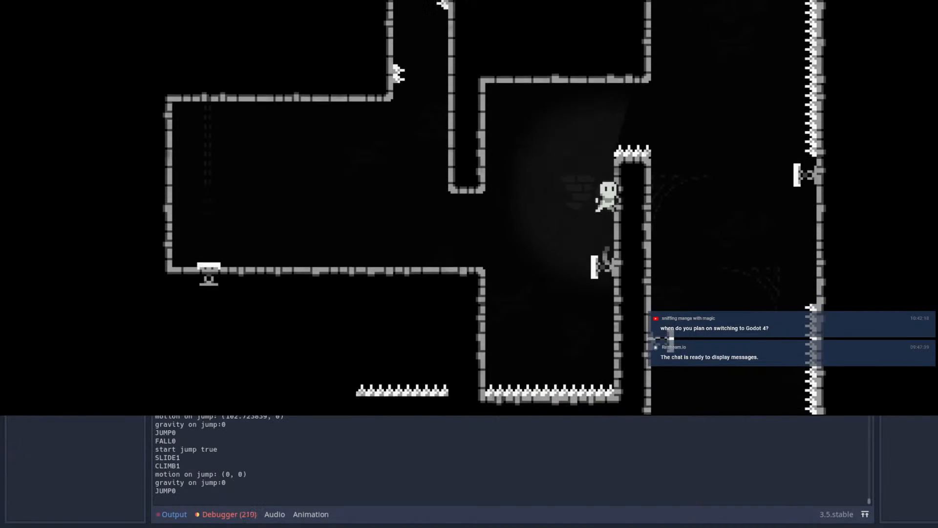
key("space")
key("Left")
key("Right")
key("x")
key("Right")
key("space")
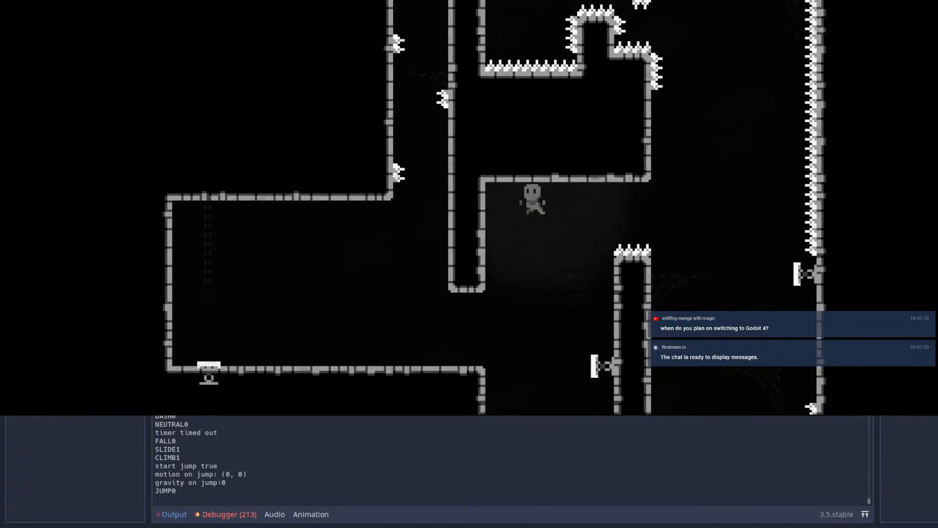
key("Left")
key("Right")
key("space")
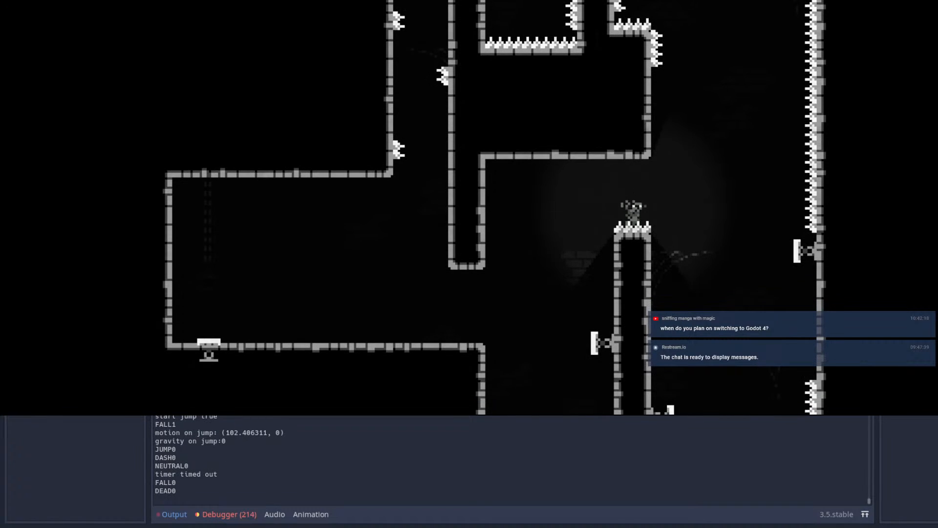
Step: Replay the route from the entrance, dashing between springs up the spiked shaft toward the chamber
key("Right")
key("space")
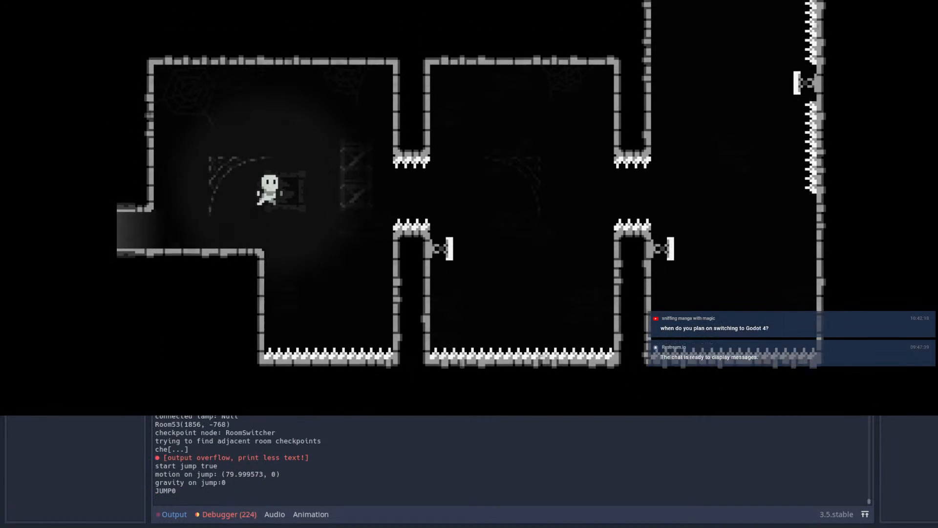
key("x")
key("x")
key("Up")
key("x")
key("Up")
key("x")
key("Right")
key("x")
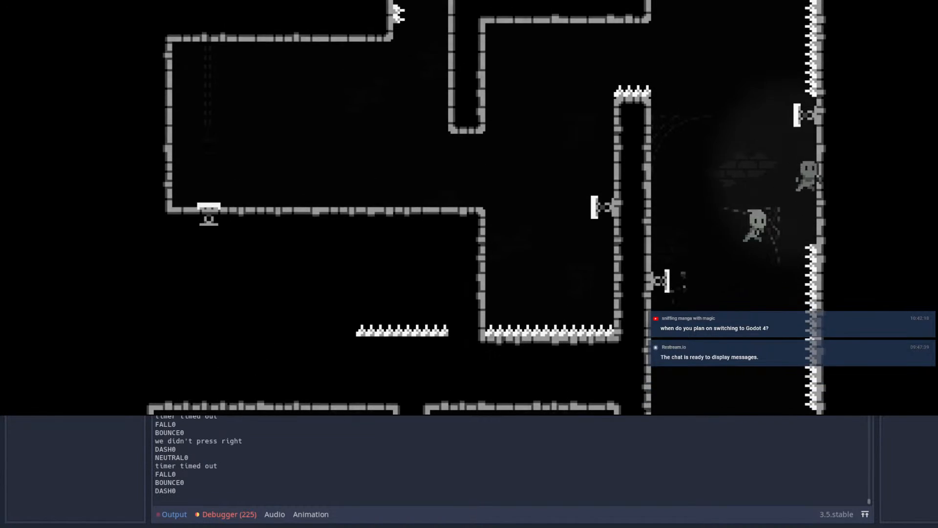
key("x")
Step: Test wall jumps and spring bounces between the hanging column and the pillar, and restart the room
key("Left")
key("Right")
key("space")
key("Left")
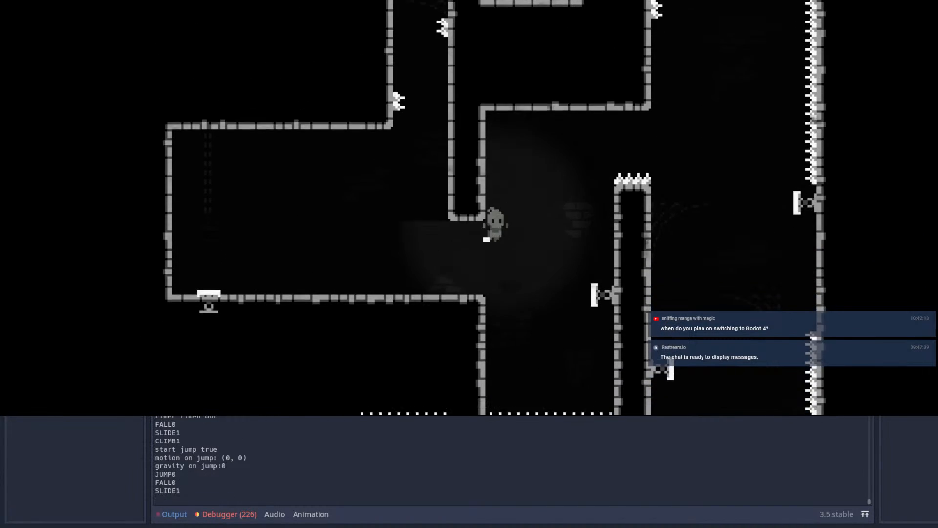
key("Right")
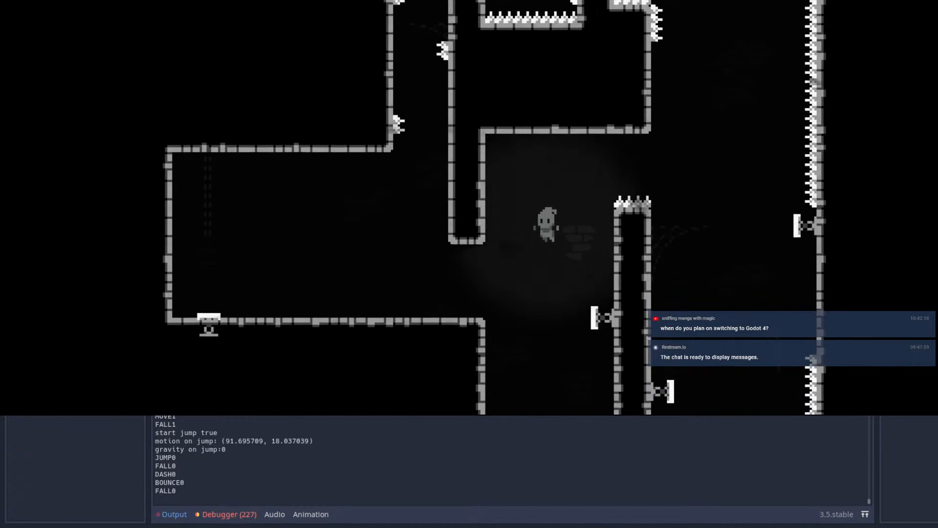
key("Right")
key("space")
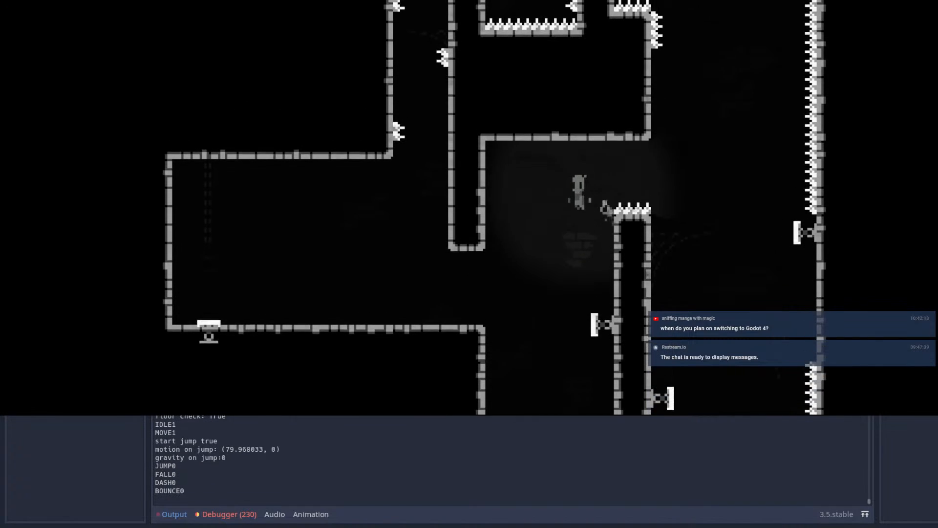
key("Left")
key("Escape")
key("Return")
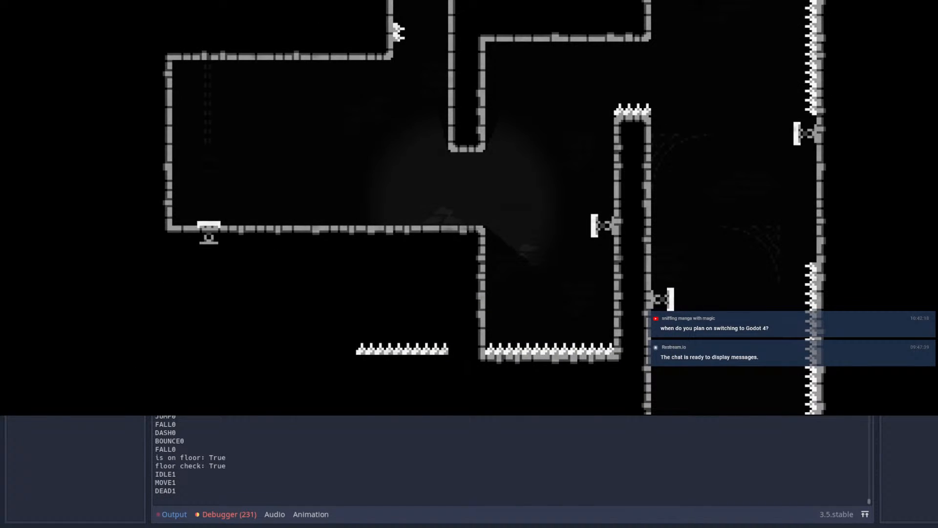
Step: Run the route again from the entrance, dashing up the spring shaft and over the spiked pillar into the chamber
key("Right")
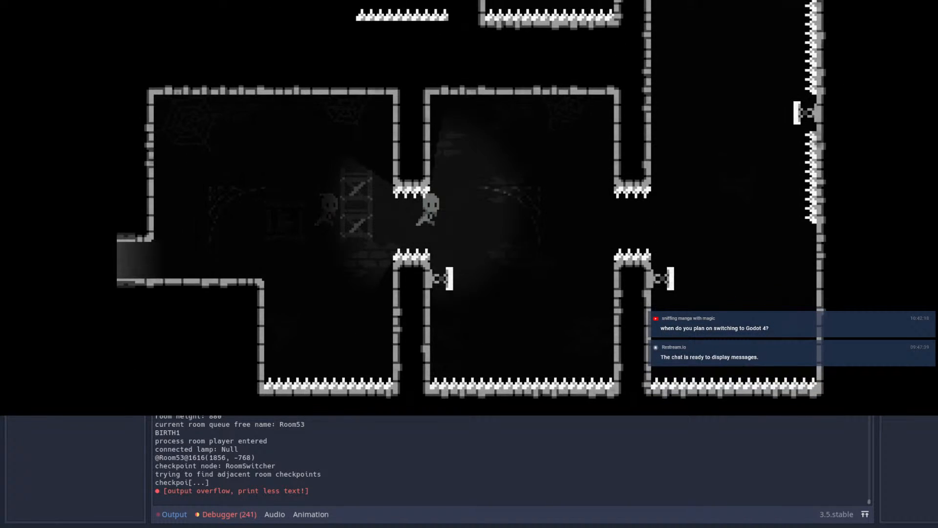
key("Up")
key("Left")
key("Up")
key("Up")
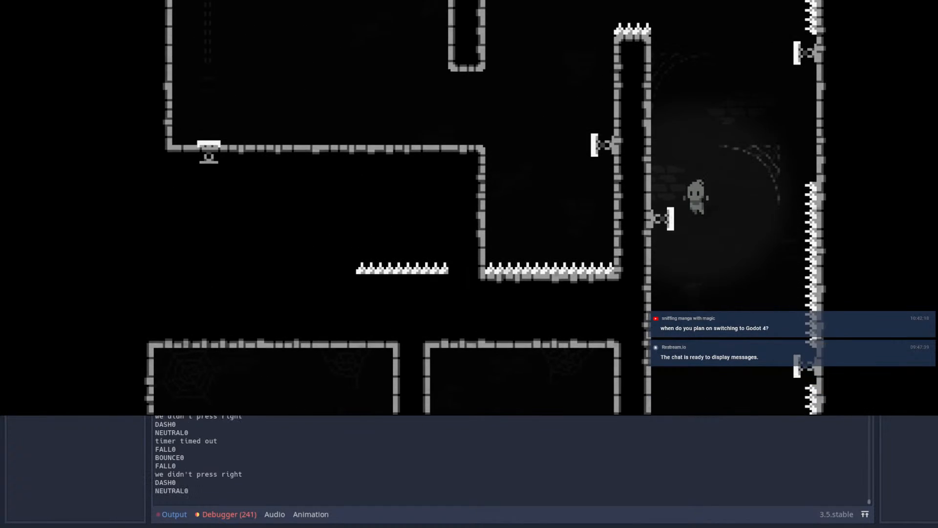
key("Up")
key("Left")
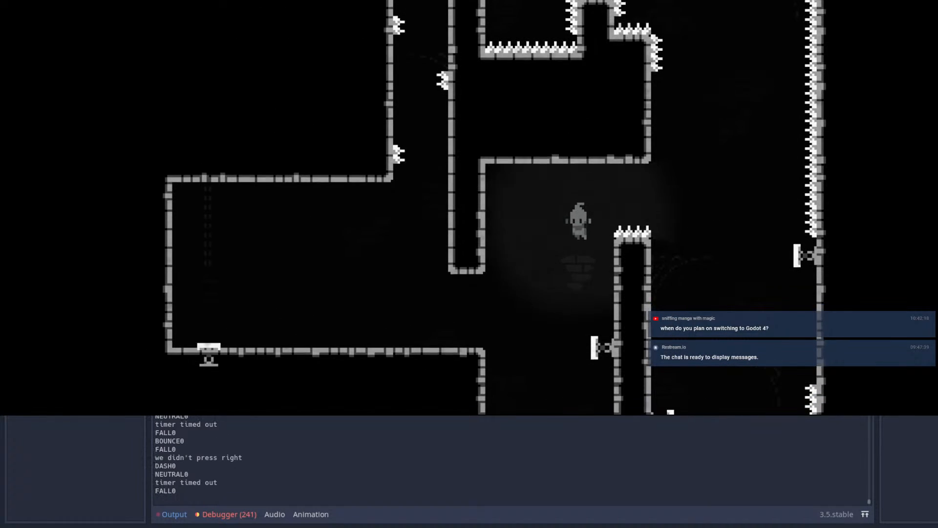
key("Left")
Step: Test a running jump from the raised floor's edge followed by wall climbs above the floor spikes
key("Right")
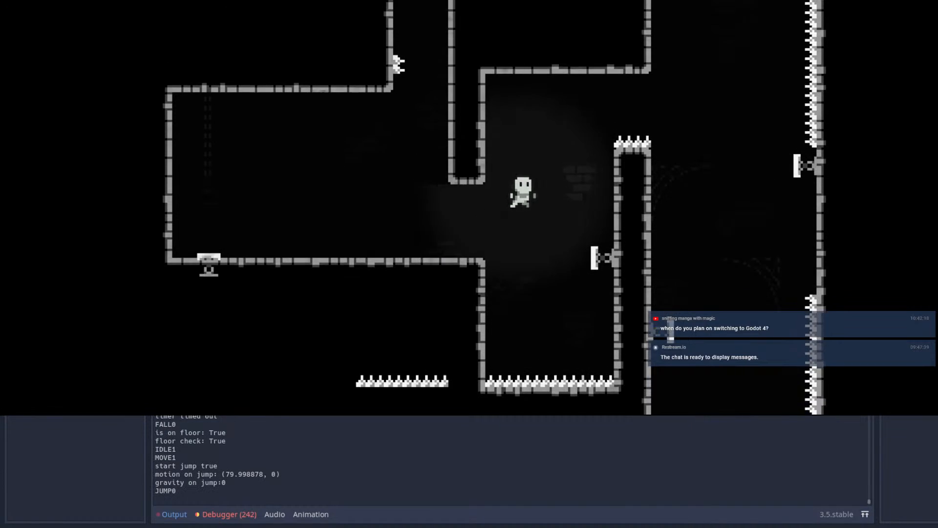
key("Right")
key("space")
key("Left")
key("Up")
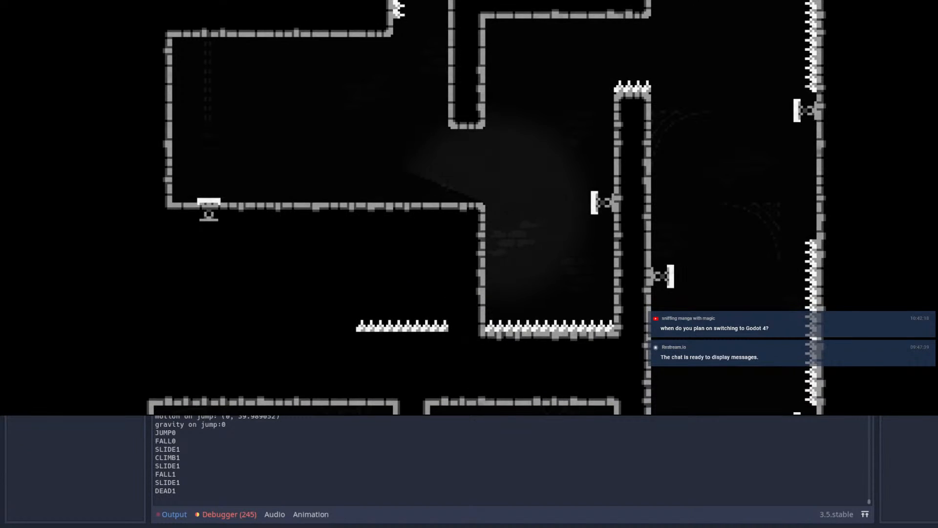
Step: Repeat the entrance-to-chamber run, toggling shadow mode and dashing off each spring
key("Right")
key("space")
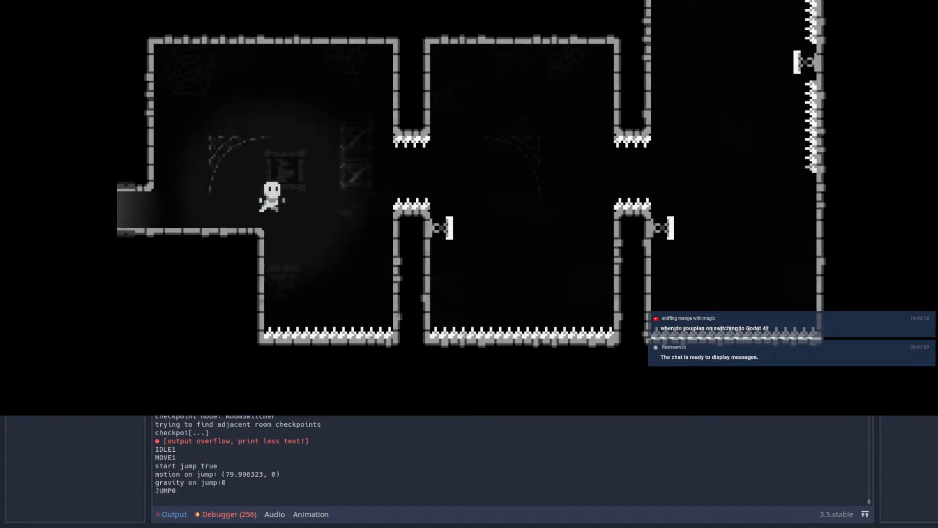
key("shift")
key("shift")
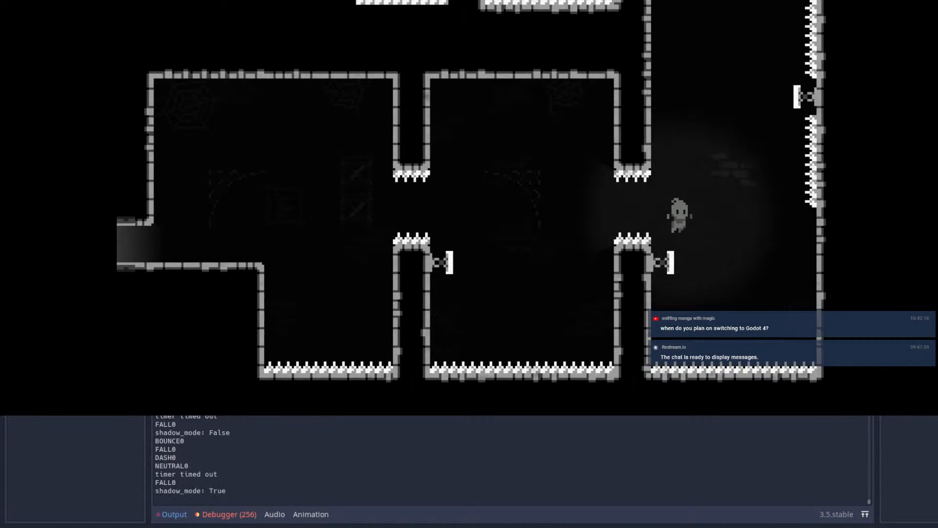
key("shift")
key("shift")
key("shift")
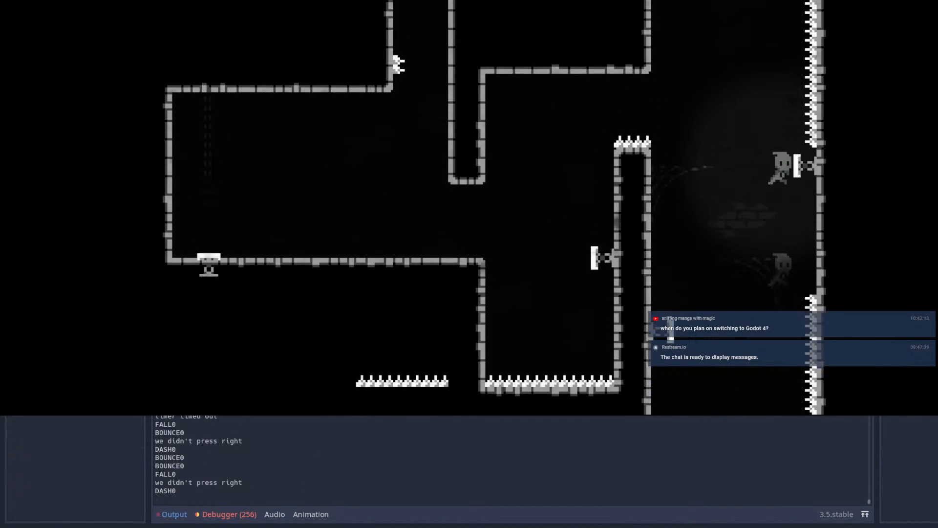
key("Left")
key("shift")
Step: Test chained wall jumps out of the chamber and a dash back in over the spiked pillar
key("Right")
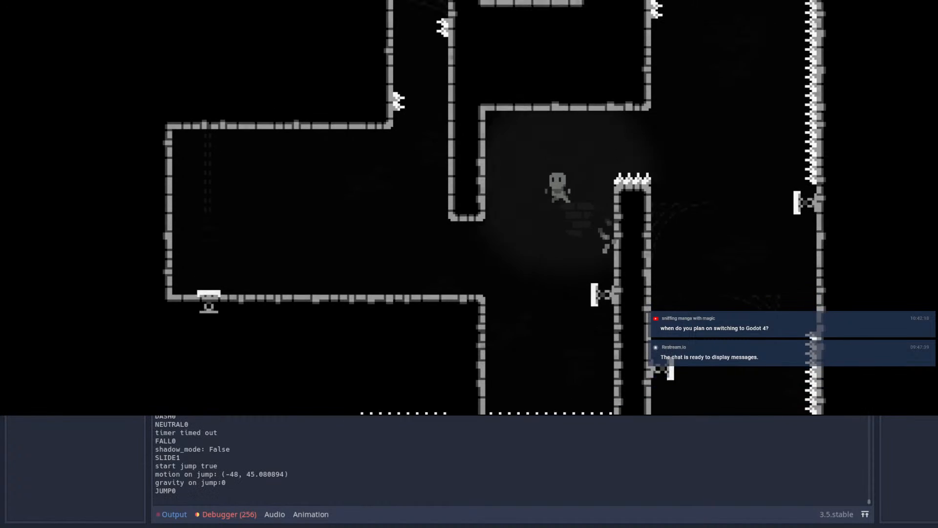
key("Left")
key("Left")
key("Right")
key("space")
key("shift")
key("Up")
key("space")
key("Left")
key("space")
key("space")
key("Right")
key("Left")
key("shift")
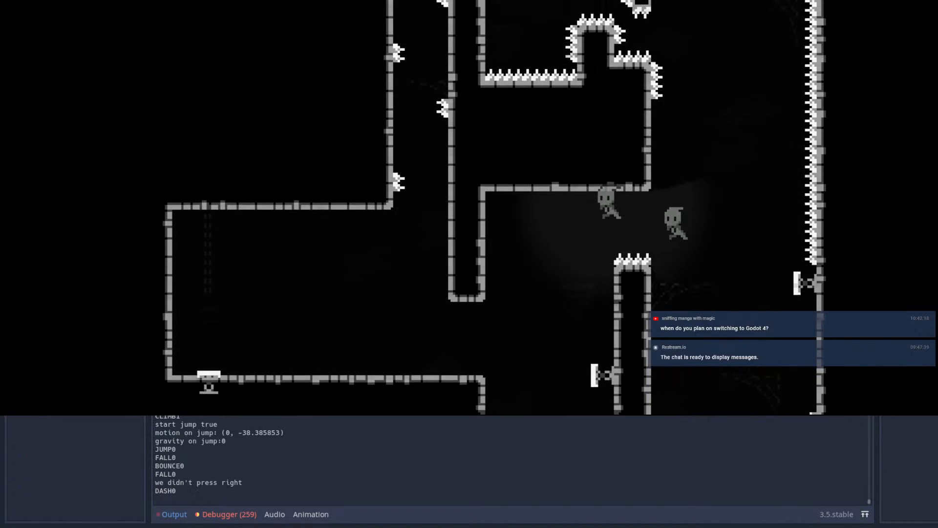
Step: Test further wall jumps on the chamber side of the spiked pillar after dashing in
key("Right")
key("space")
key("Up")
key("space")
key("space")
Step: Replay the route from the entrance using a wall jump to the shaft's upper spring and a dash into the chamber
key("Right")
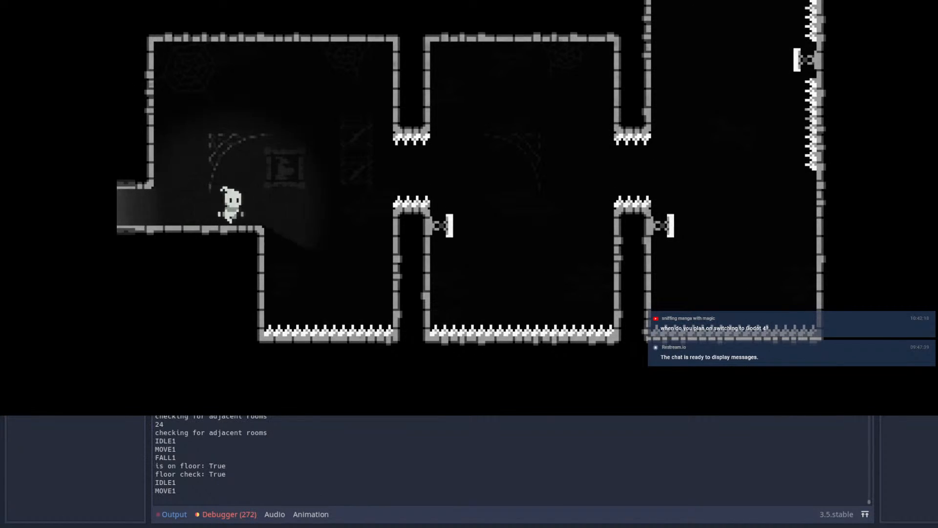
key("space")
key("shift")
key("shift")
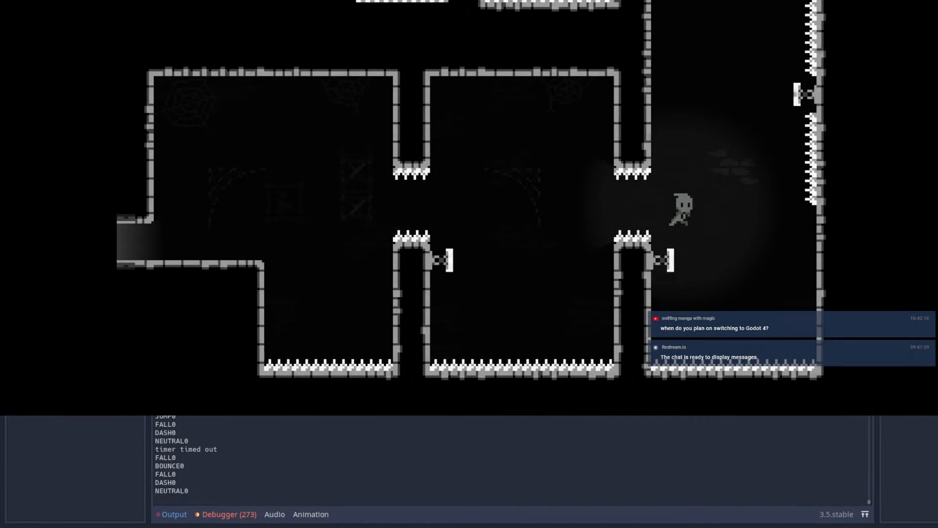
key("shift")
key("shift")
key("shift")
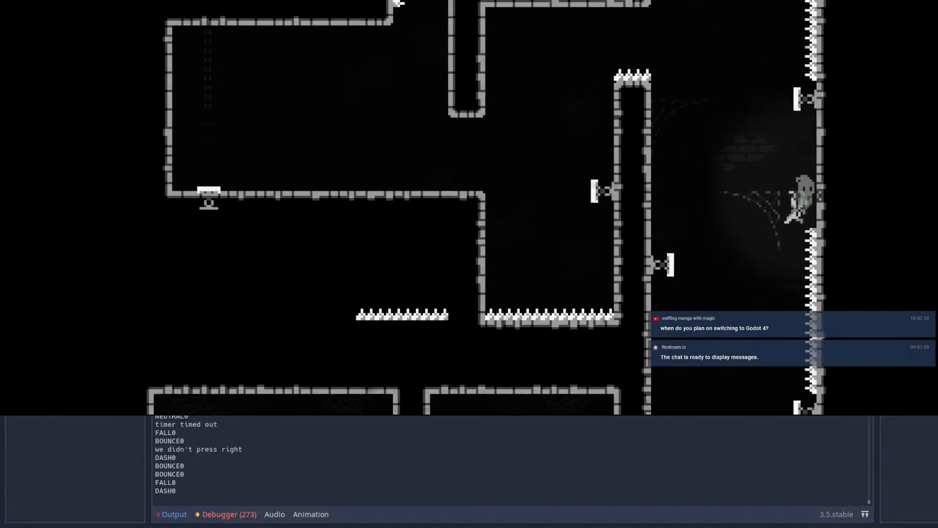
key("space")
key("space")
key("shift")
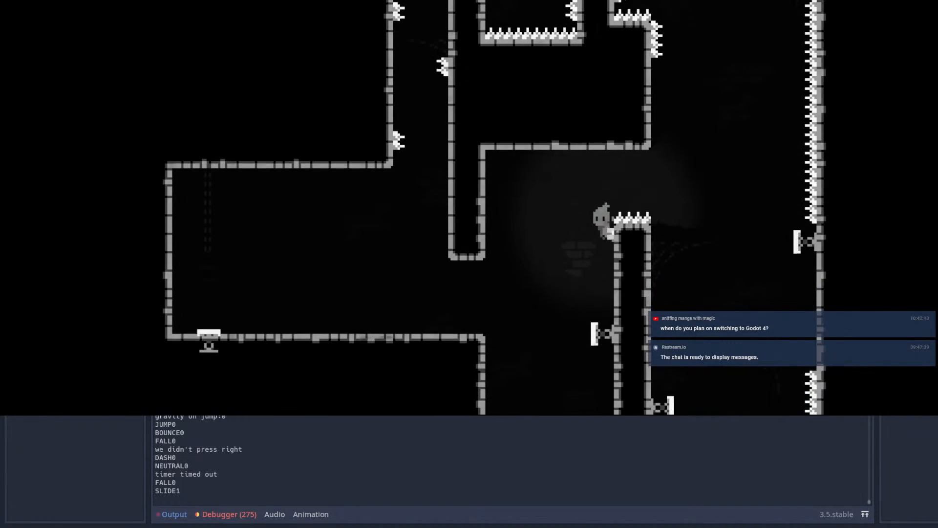
Step: Test wall-jumping along the spiked pillar's inner side to leave the chamber
key("space")
key("space")
key("space")
key("Right")
key("space")
key("Right")
key("space")
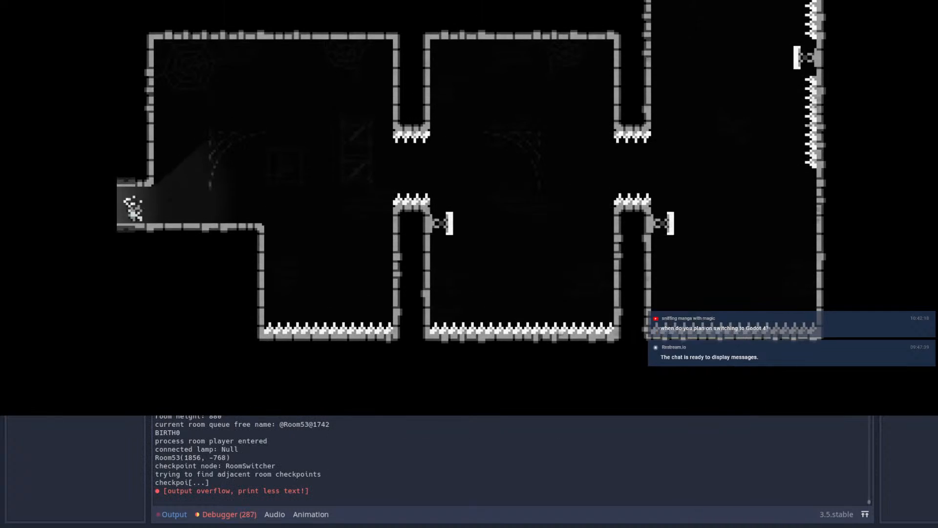
Step: Replay Room53 from the entrance, dashing off the two lower pillar springs and bouncing up the shaft
key("Right")
key("space")
key("shift")
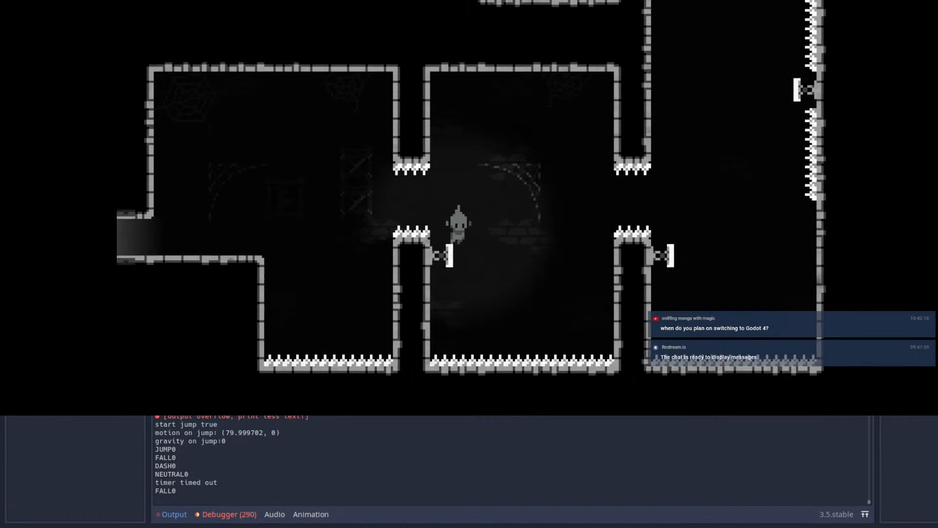
key("shift")
key("Left")
key("Up")
key("shift")
key("Left")
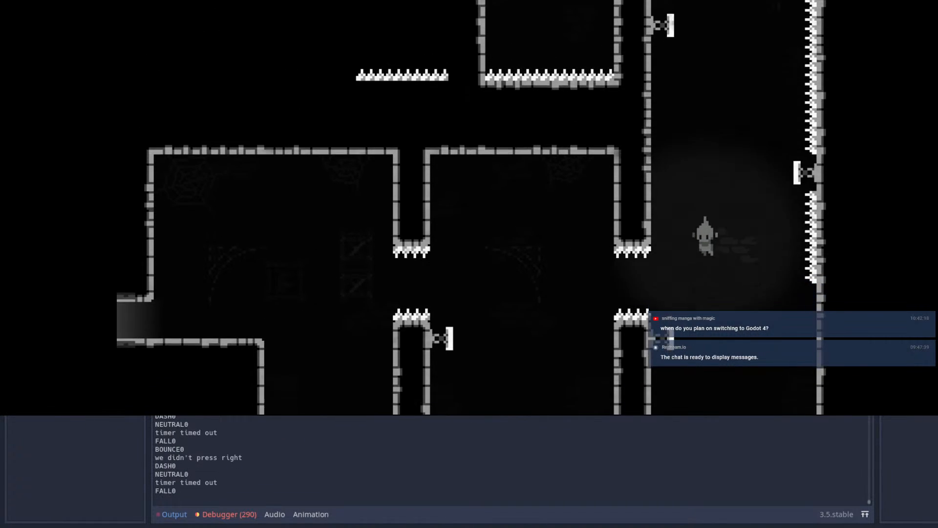
key("Up")
key("shift")
key("Left")
key("shift")
Step: Test dashing from the shaft into the chamber and wall-jumping across to its ledge
key("Up")
key("shift")
key("Right")
key("Left")
key("shift")
key("Right")
key("space")
key("Left")
key("space")
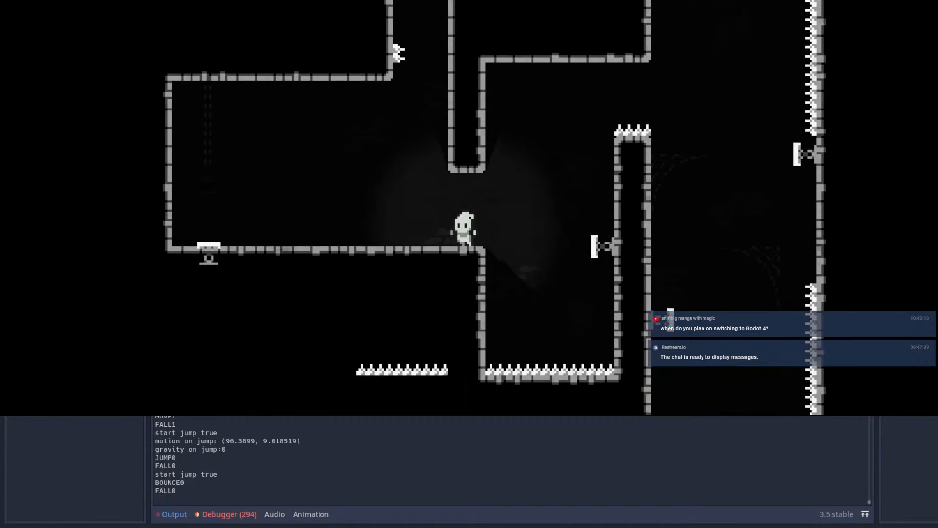
Step: Test leaving the chamber from the ledge with chained wall jumps and a dash over the spiked pillar
key("Right")
key("space")
key("space")
key("Right")
key("space")
key("shift")
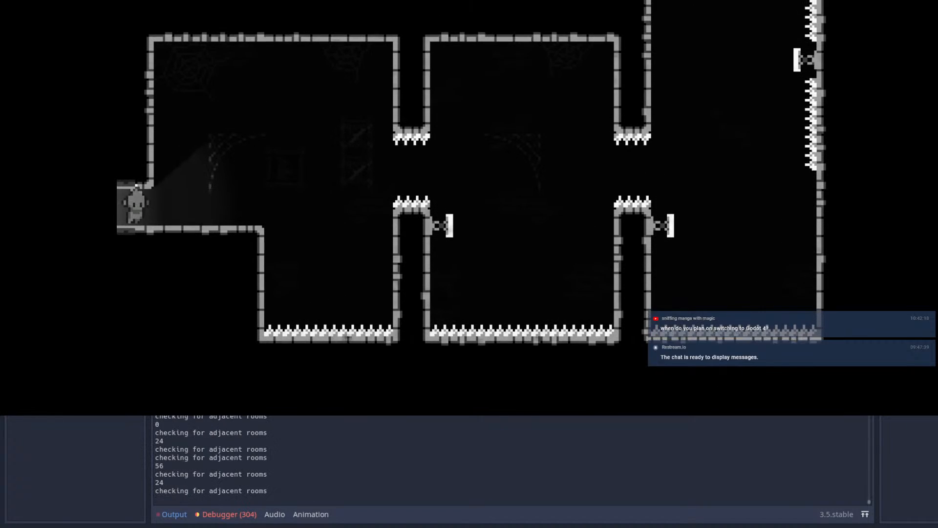
Step: Replay the route from the entrance, chaining spring bounces and dashes up the spiked shaft
key("space")
key("shift")
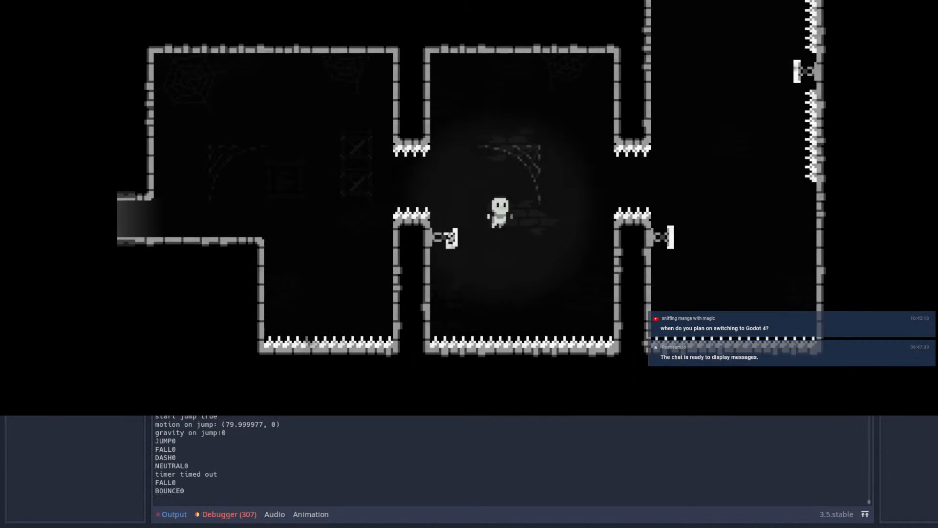
key("shift")
key("shift")
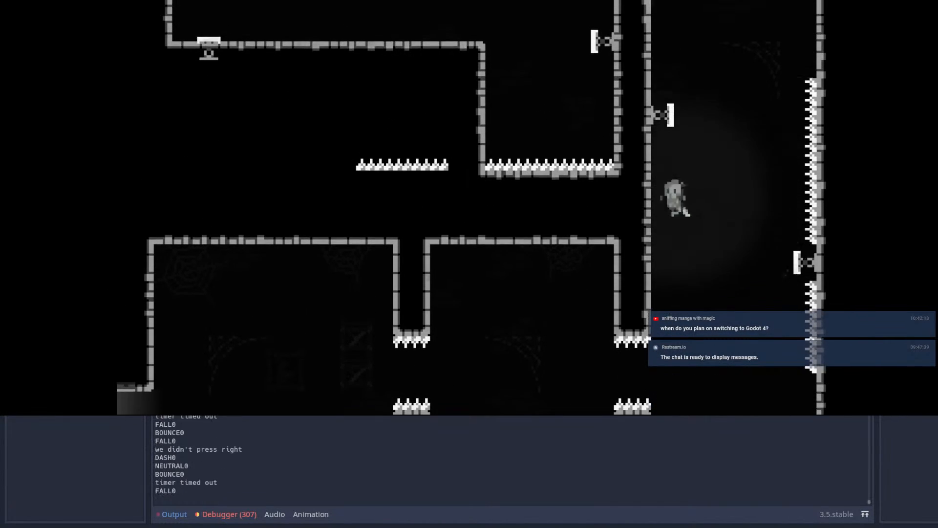
key("shift")
key("shift")
key("shift")
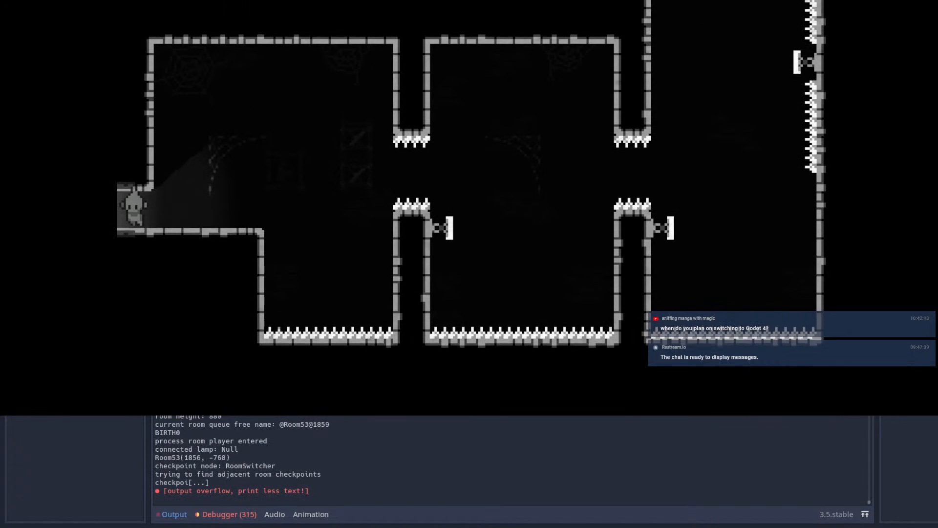
Step: Repeat the run from the entrance, dashing across both lower springs and up to the shaft's inner-wall spring
key("Right")
key("space")
key("shift")
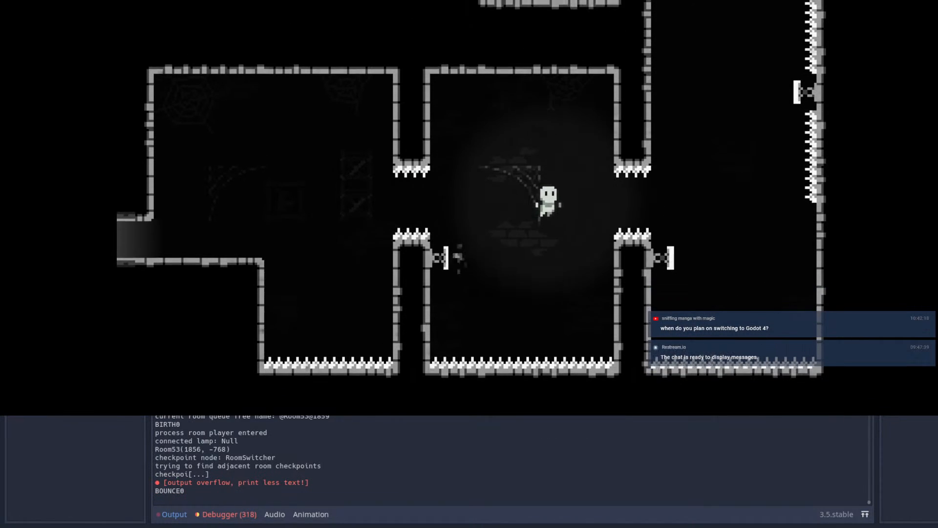
key("shift")
key("shift")
key("shift")
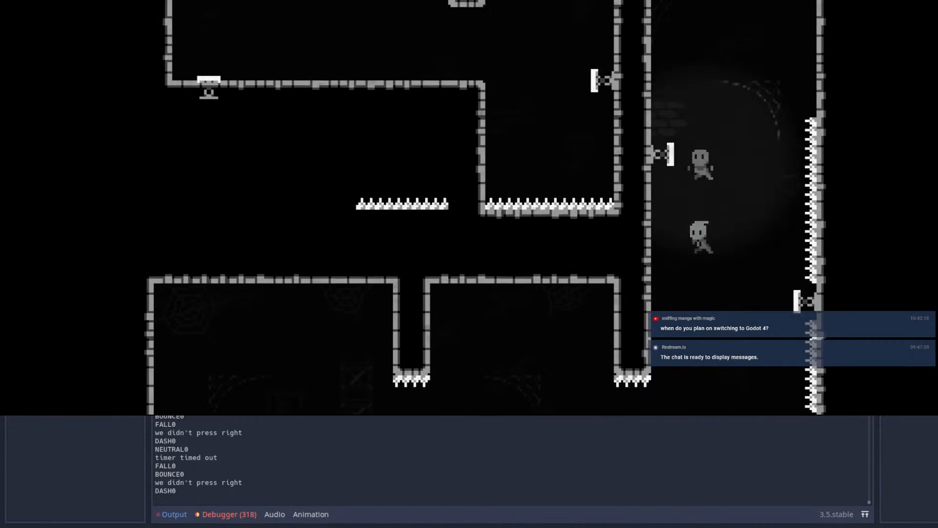
key("shift")
Step: Test wall-jumping to the shaft's upper spring and dashing over the spiked pillar into the chamber
key("space")
key("space")
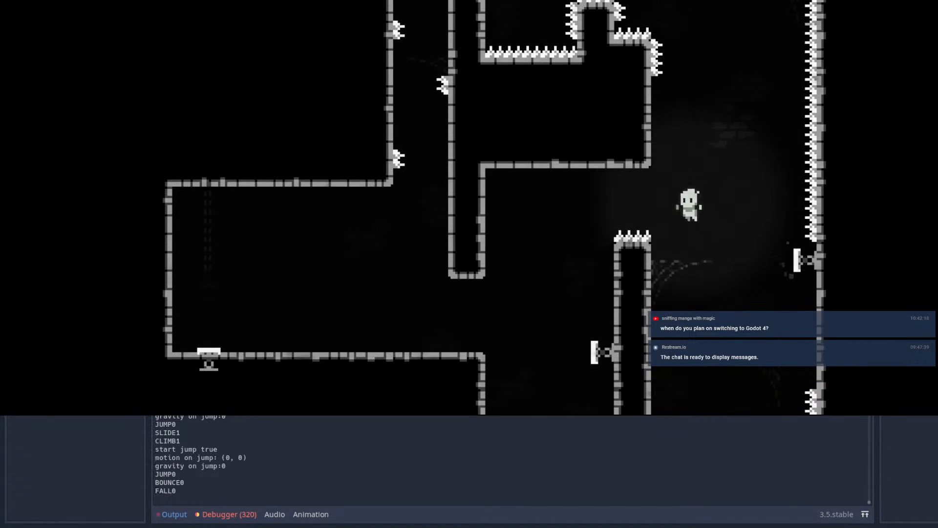
key("shift")
key("space")
key("Left")
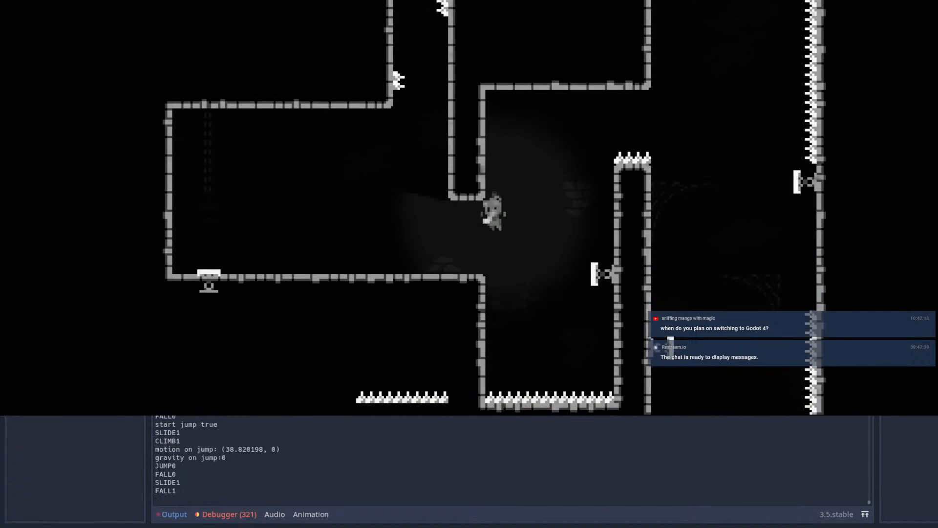
Step: Test wall jumps from the chamber's ledge up the narrow spiked passage, and drop back to the ledge
key("Left")
key("Left")
key("Right")
key("space")
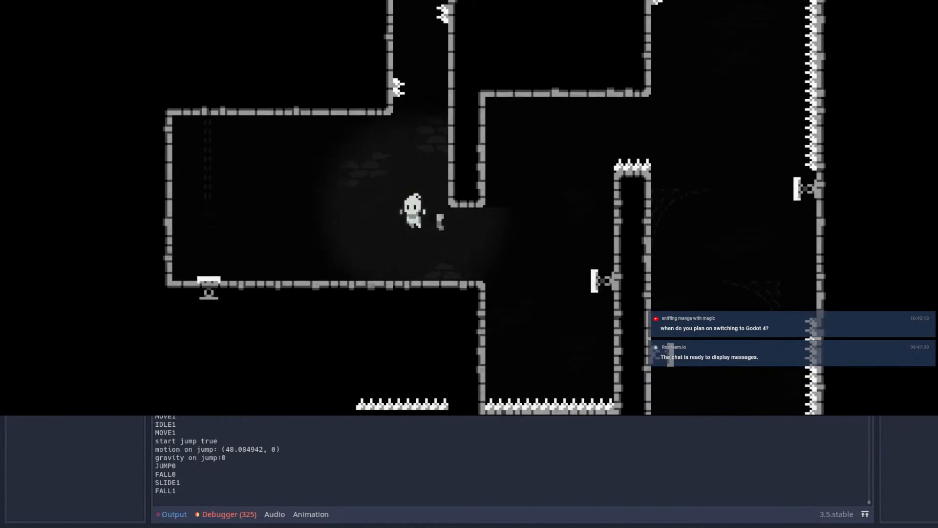
key("space")
key("Left")
key("space")
key("Right")
key("space")
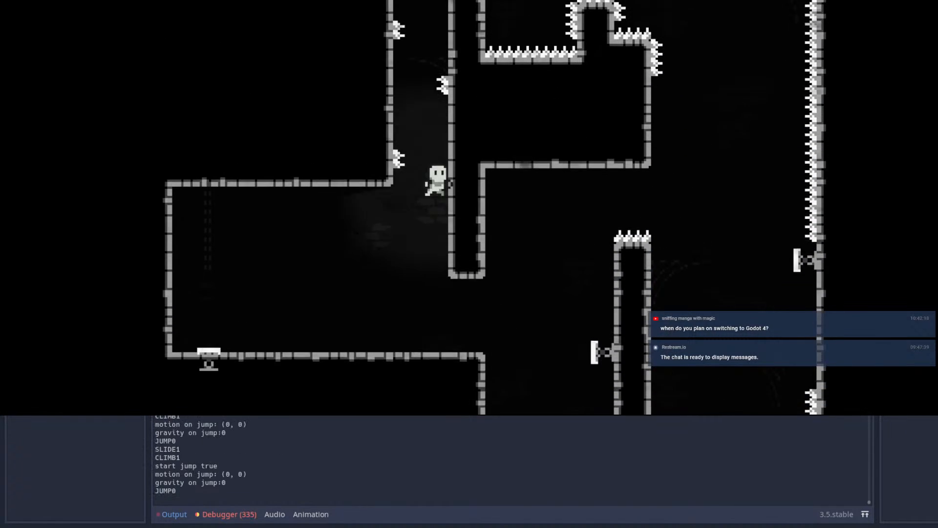
key("Left")
key("Right")
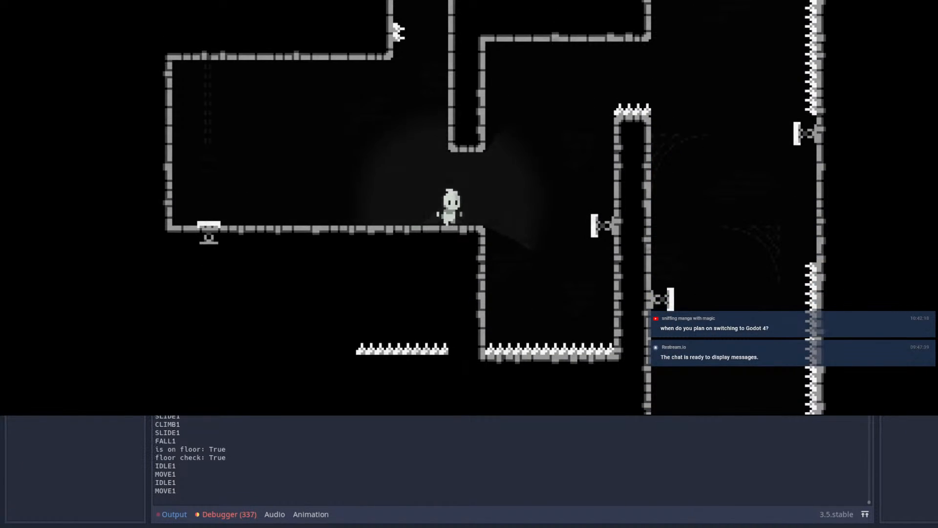
Step: Test leaving the ledge by dashing onto the pillar's inner spring and wall-jumping over its spikes
key("space")
key("shift")
key("space")
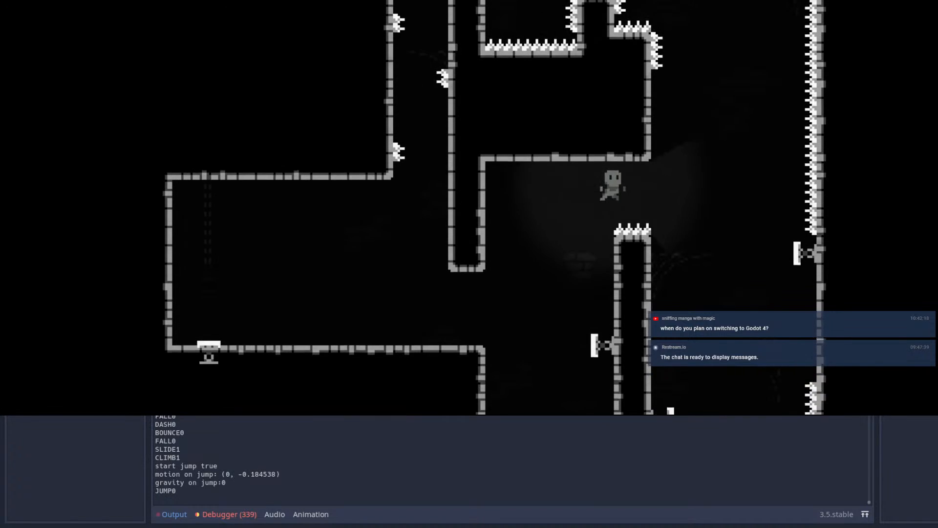
key("Left")
key("space")
key("Right")
key("space")
key("shift")
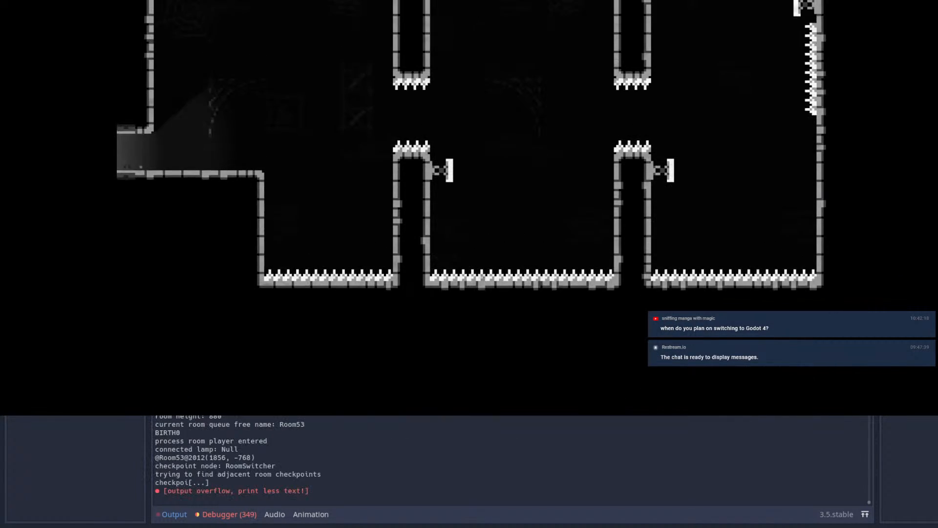
Step: Replay the opening from the entrance, jumping and dashing through both spiked gaps onto the lower springs
key("Right")
key("space")
key("shift")
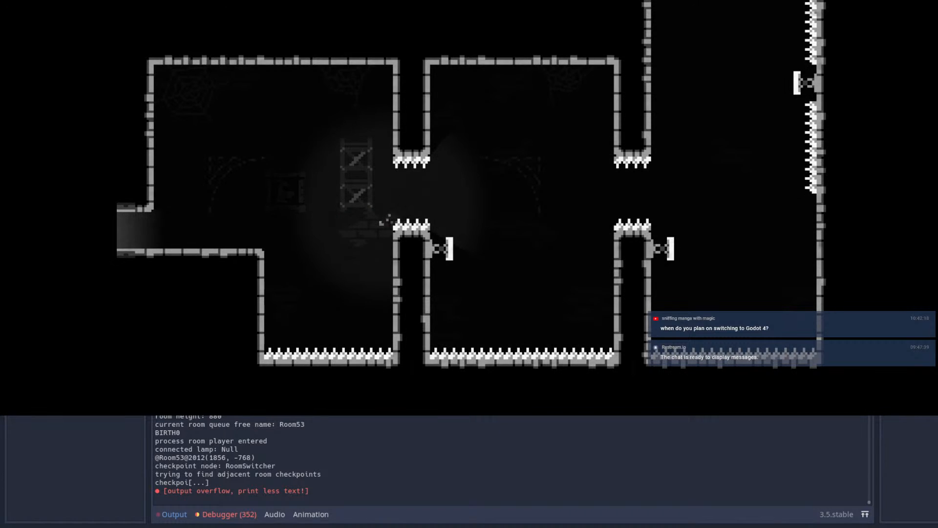
key("Right")
key("space")
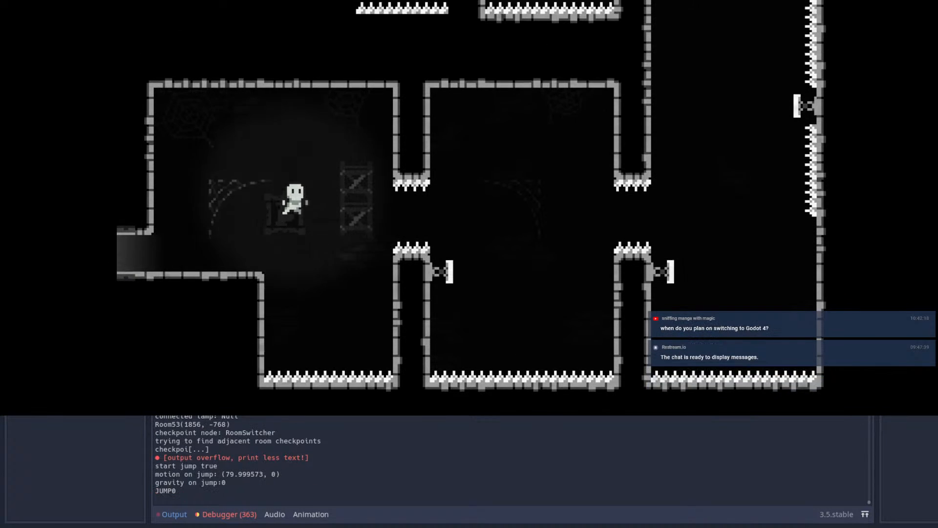
key("shift")
Step: Test bouncing and dashing up the shaft and into the chamber to cling to the spiked pillar's inner side
key("shift")
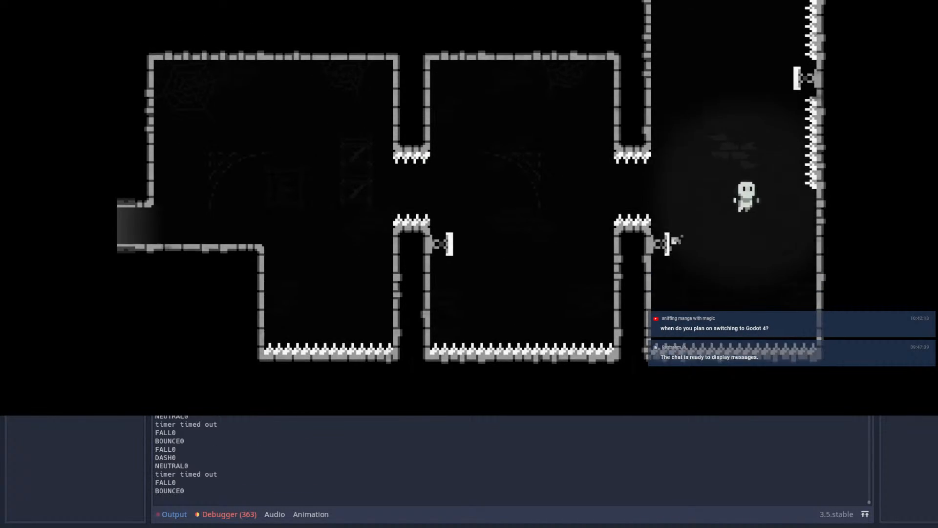
key("shift")
key("shift")
key("shift")
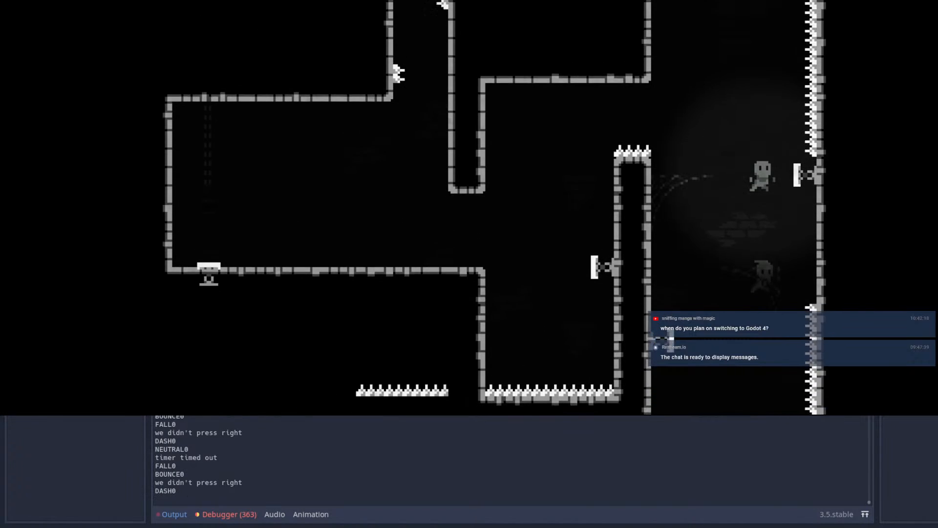
key("space")
key("shift")
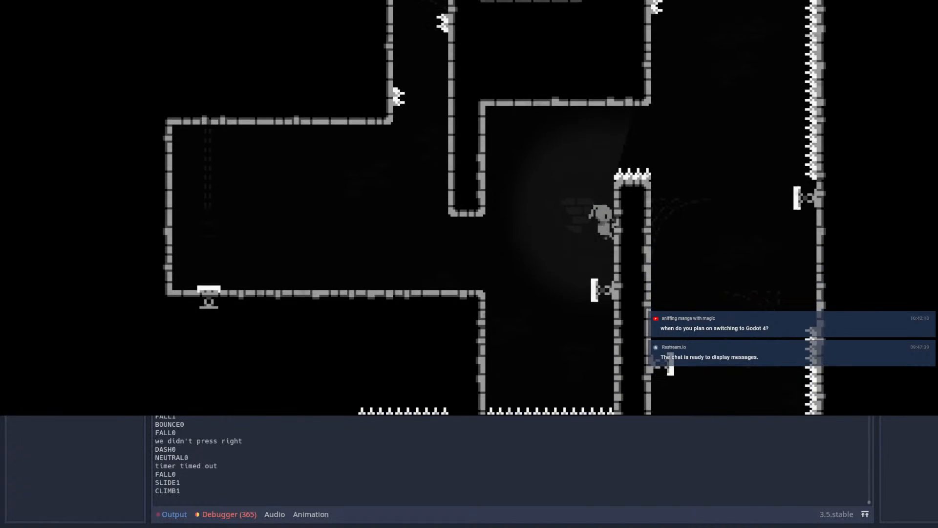
Step: Test jumping from the pillar's inner side to the ledge and dashing back toward the spiked pillar's top
key("Down")
key("Down")
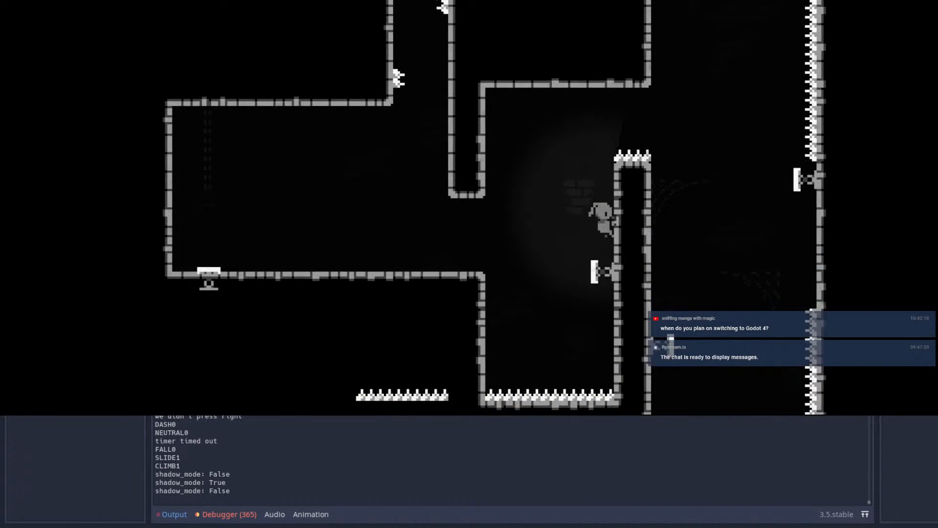
key("space")
key("Left")
key("Down")
key("Left")
key("space")
key("shift")
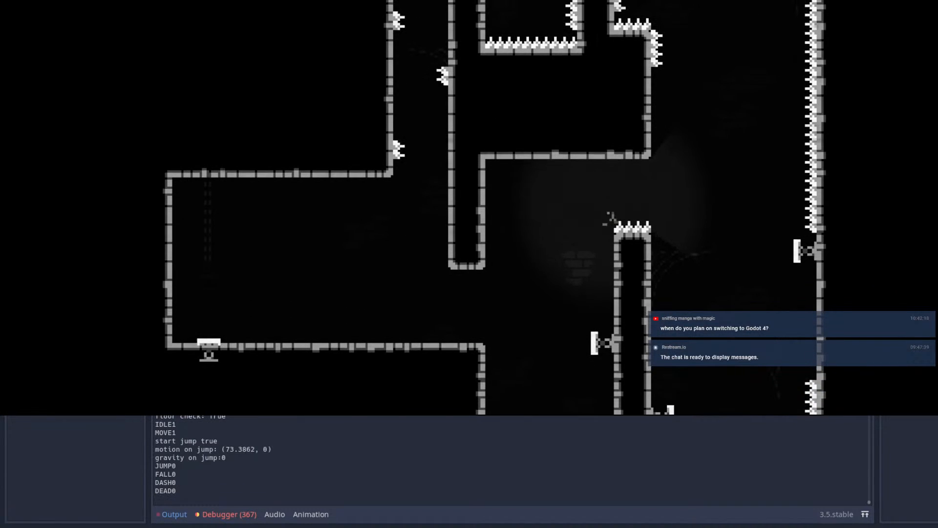
Step: Replay the lower section from the entrance with dashes off the springs into the shaft
key("Right")
key("space")
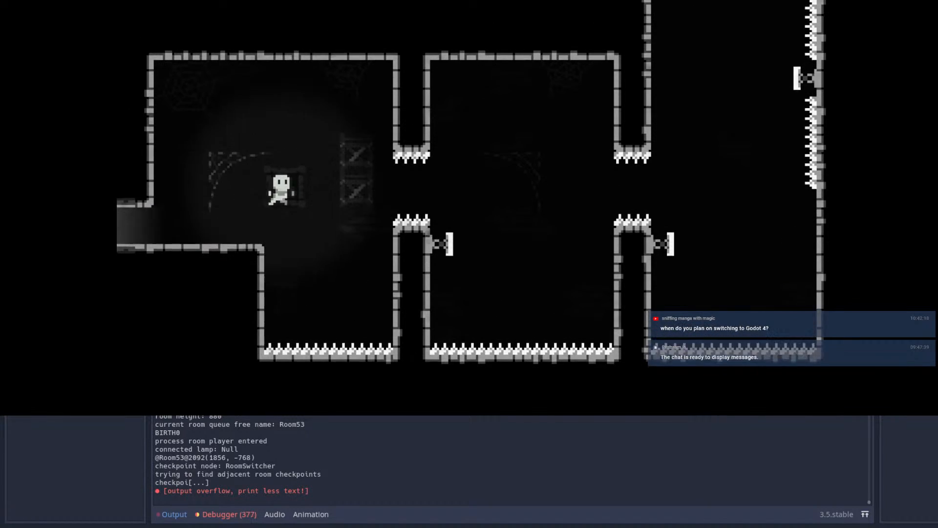
key("shift")
key("shift")
key("Up")
Step: Test wall-jumping and dashing up the shaft and over the spiked pillar into the chamber
key("shift")
key("Left")
key("space")
key("space")
key("Up")
key("shift")
Step: Test clinging to and climbing the spiked pillar's inner side above its spring, and jumping over the spikes
key("shift")
key("Left")
key("shift")
key("Right")
key("Left")
key("shift")
key("Right")
key("Up")
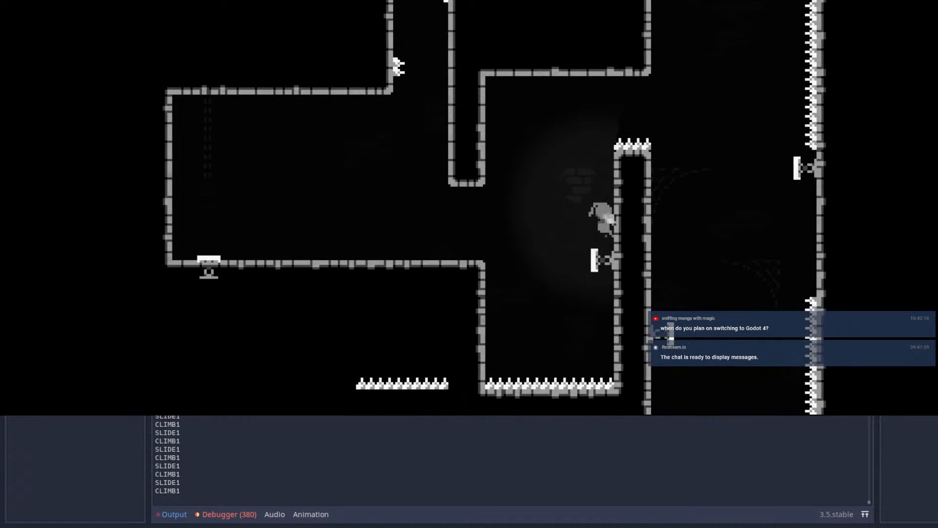
key("Up")
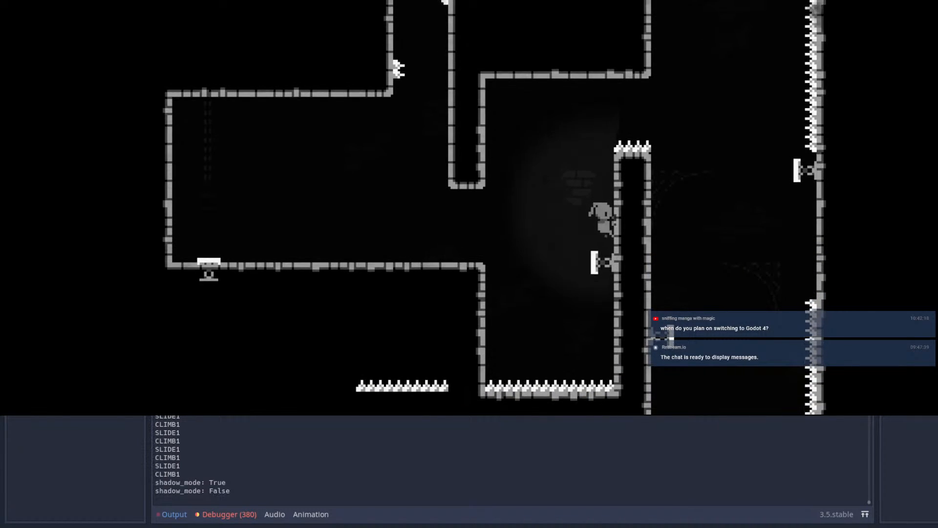
key("Up")
key("Down")
key("Up")
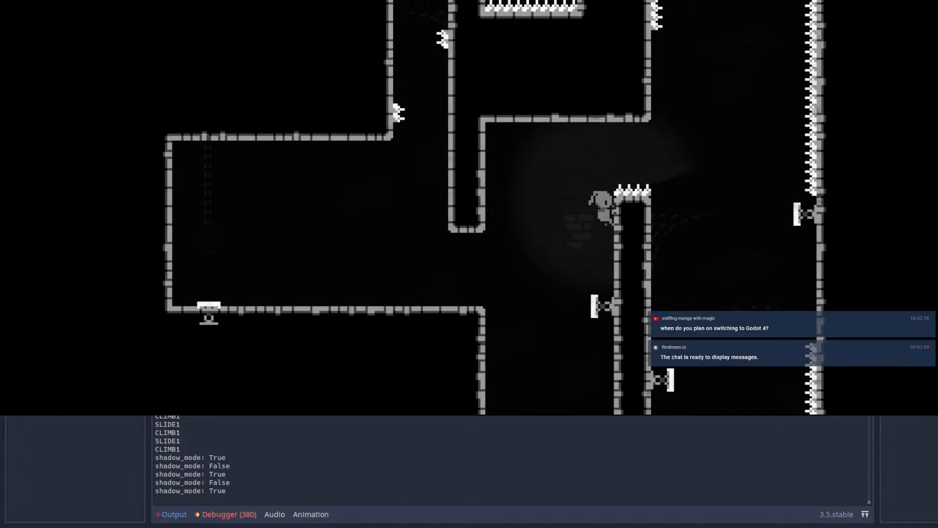
key("space")
key("Right")
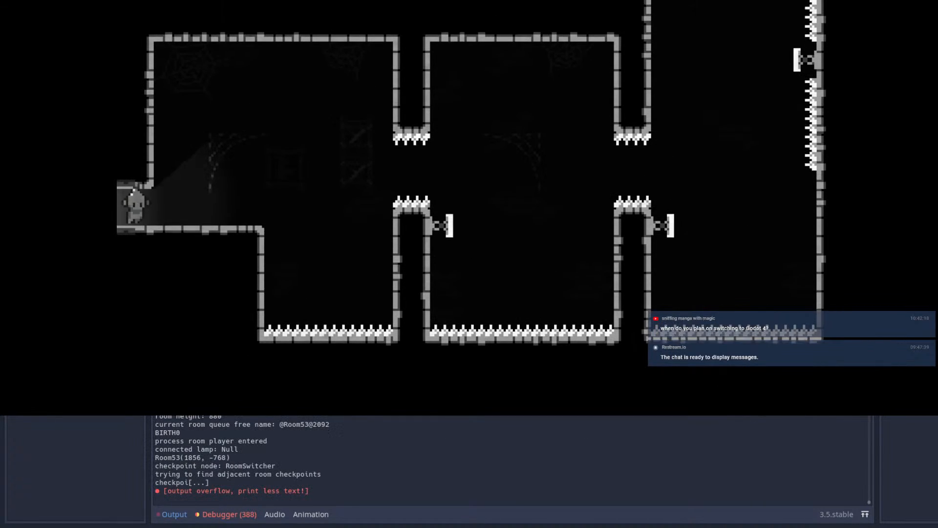
Step: Replay the full route from the entrance, dashing between springs up the shaft and into the chamber
key("Right")
key("space")
key("x")
key("x")
key("x")
key("x")
key("x")
key("x")
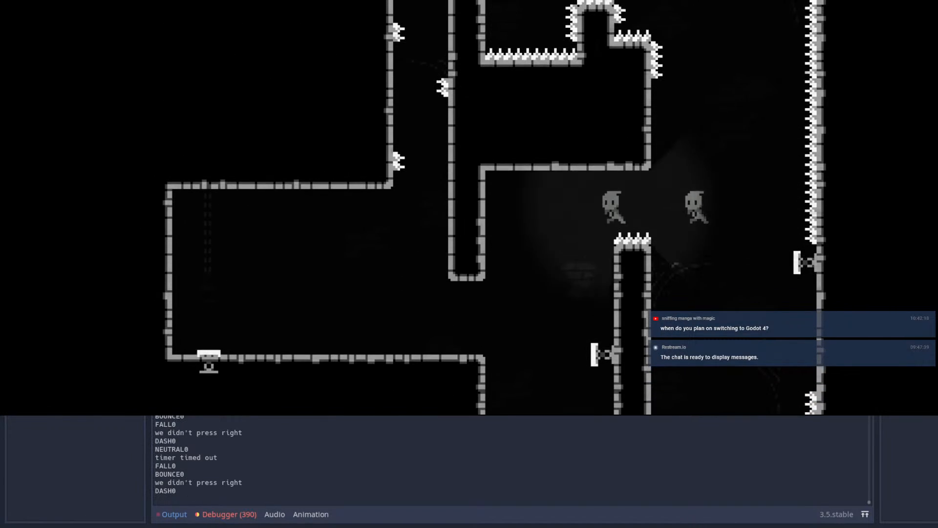
Step: Test wall jumps from the pillar across to the hanging wall and down to the chamber's ledge
key("space")
key("Left")
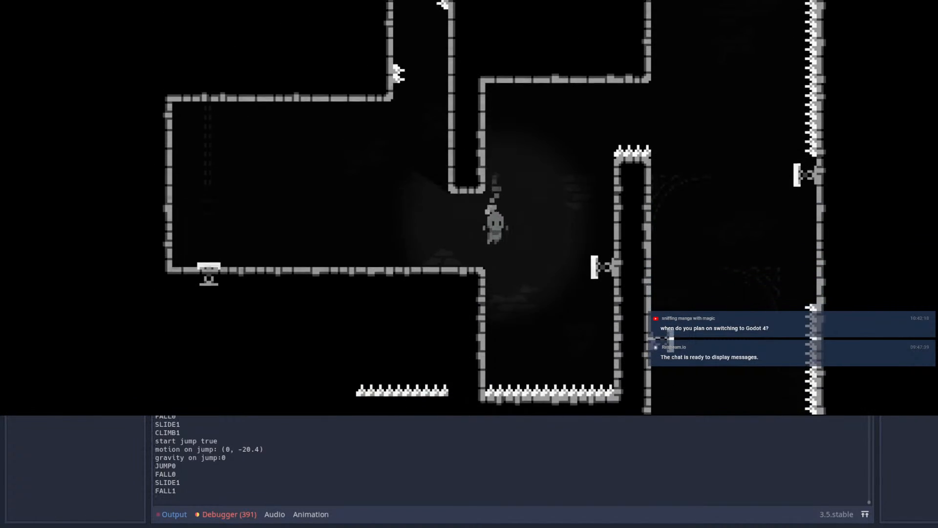
key("space")
key("Left")
key("space")
Step: Test a single jump and dash off the ledge toward the spiked pillar
key("space")
key("space")
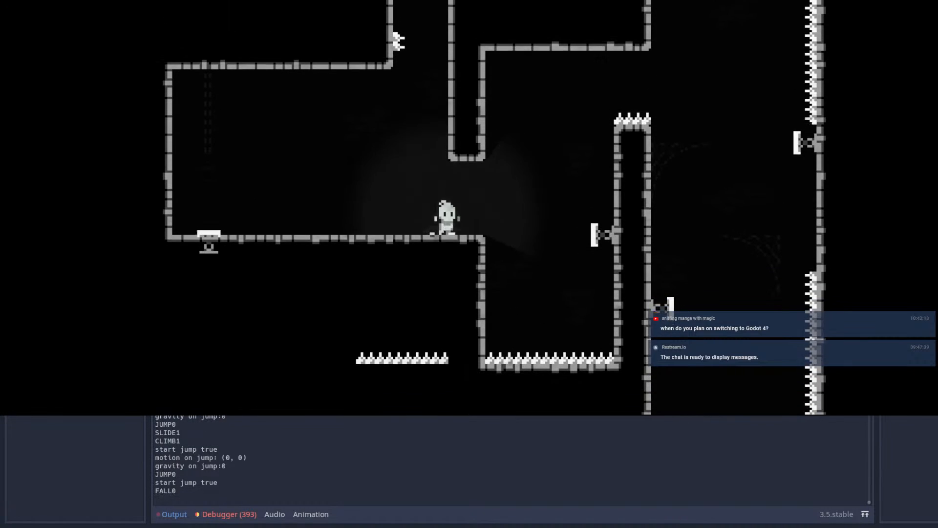
key("Right")
key("space")
key("x")
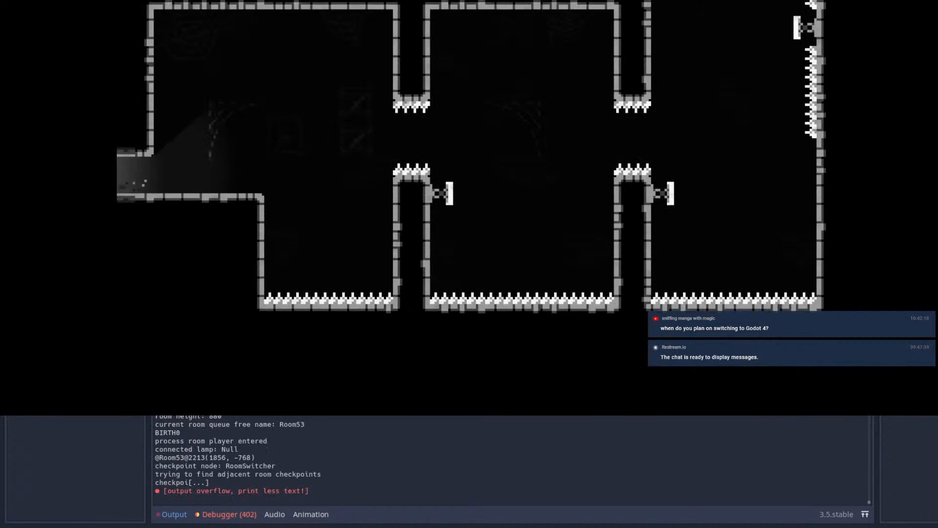
Step: Replay the route from the entrance through the shaft's springs and wall jumps, dashing into the chamber
key("Right")
key("space")
key("x")
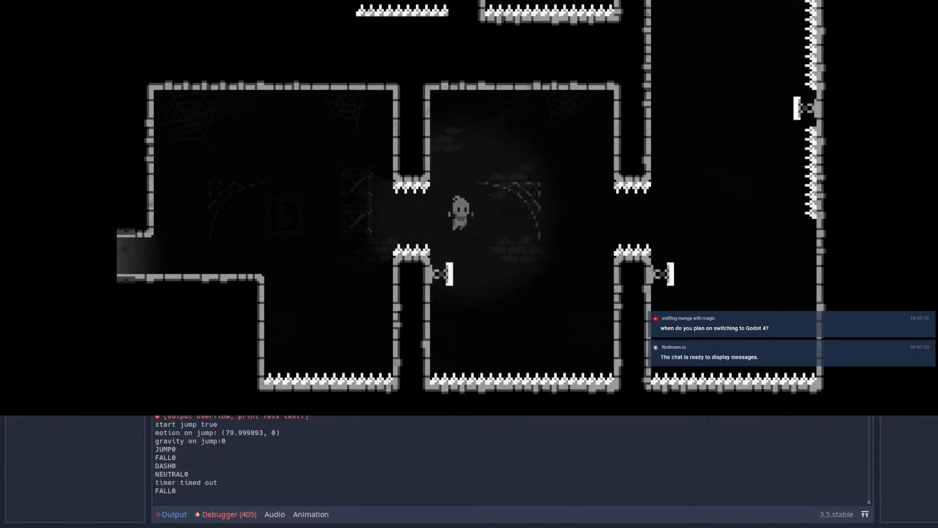
key("x")
key("x")
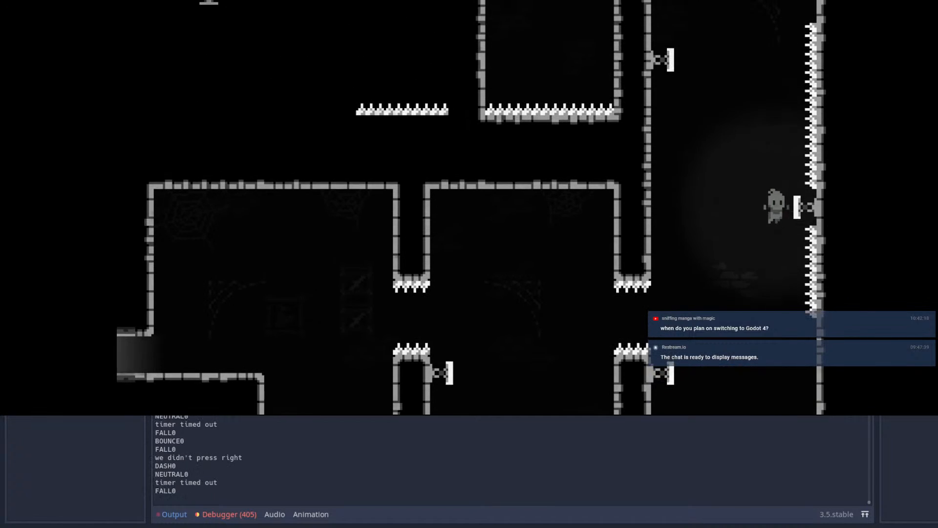
key("x")
key("space")
key("space")
key("x")
key("x")
Step: Test wall-jumping up the pillar's inner side and over its spikes to leave the chamber
key("Right")
key("space")
key("space")
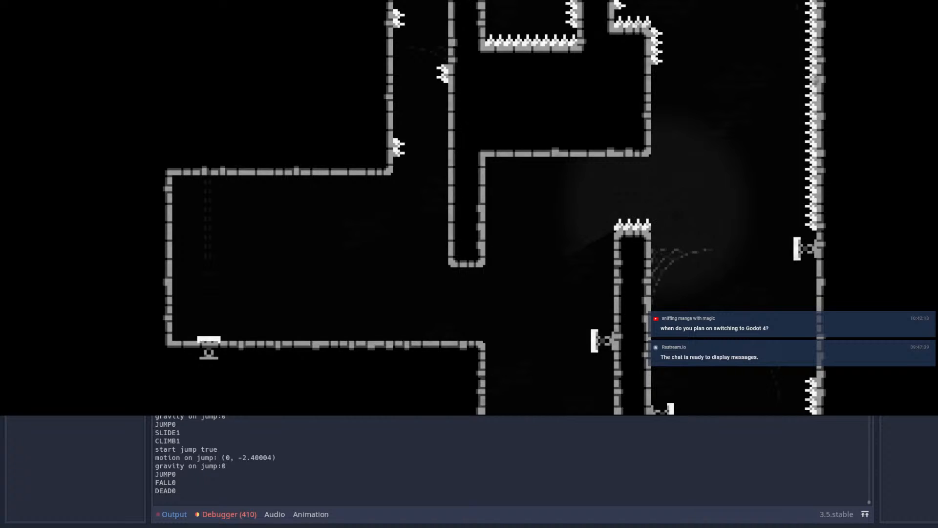
Step: Replay the route from the entrance across the spike pits and springs to the outer side of the chamber's spiked pillar
key("Right")
key("space")
key("x")
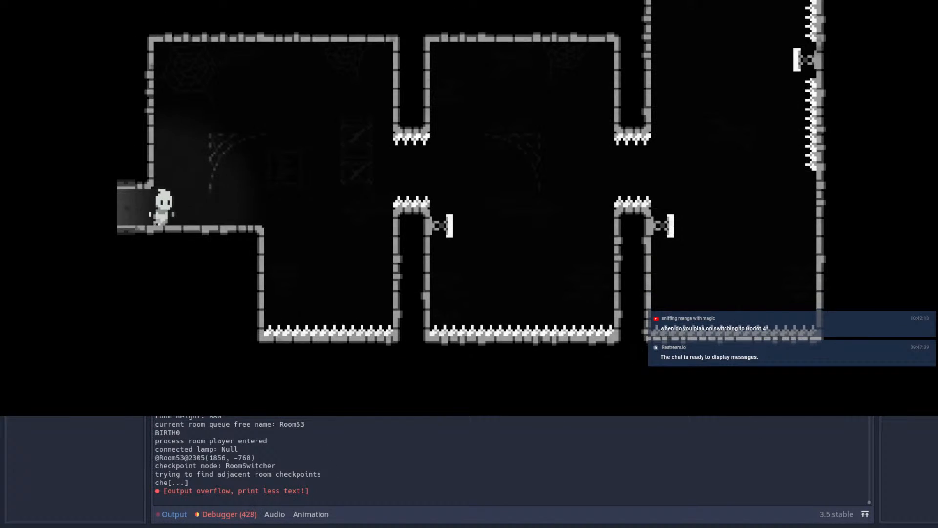
key("Right")
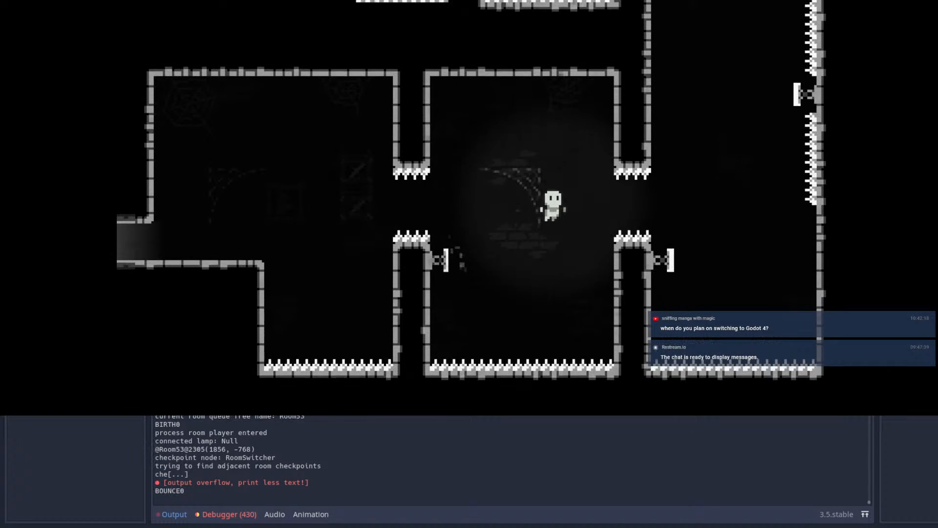
key("x")
key("x")
key("x")
key("x")
key("x")
key("Left")
key("Up")
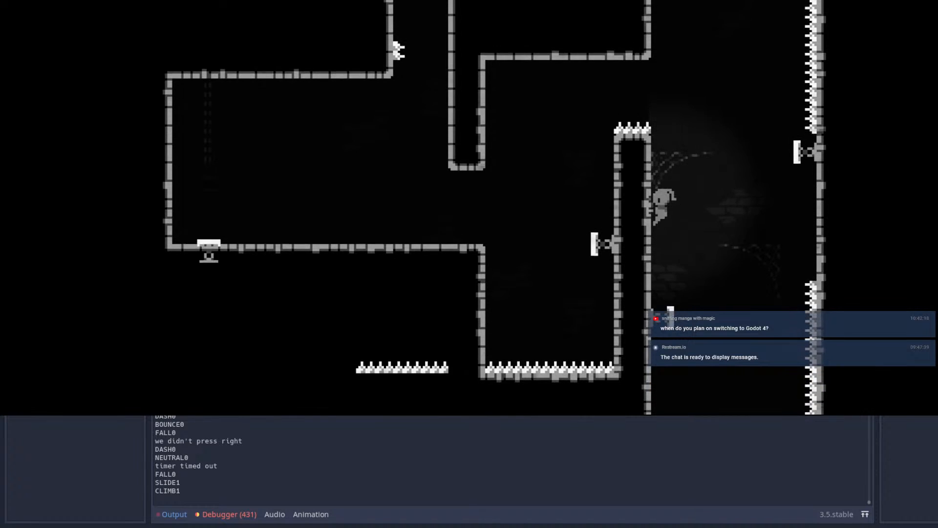
Step: Test entering the chamber over the pillar and bouncing off the pillar's inner spring back onto the ledge
key("space")
key("Left")
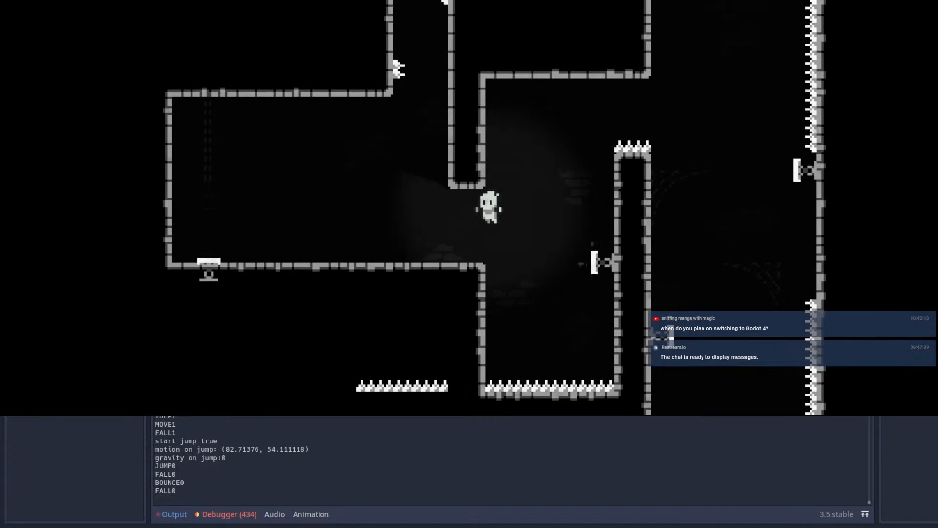
key("space")
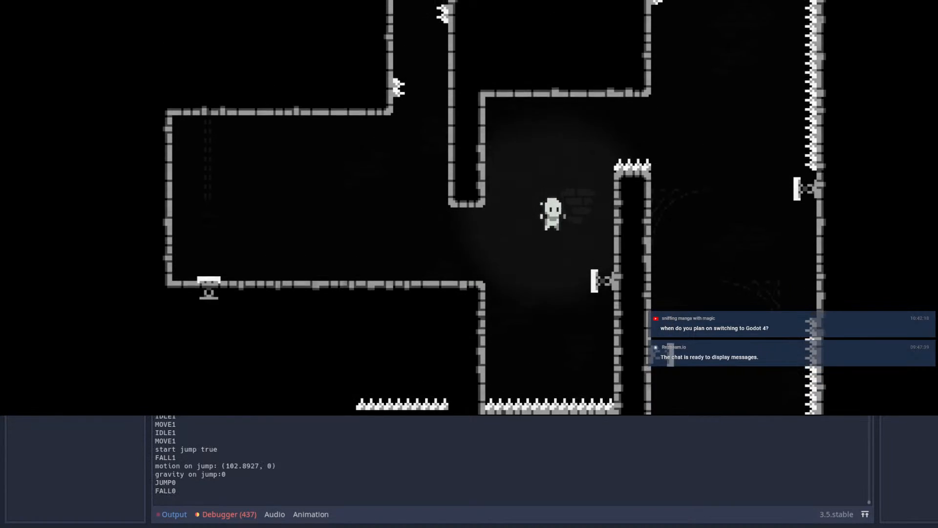
key("Right")
key("space")
key("shift")
key("Left")
key("space")
key("space")
key("Right")
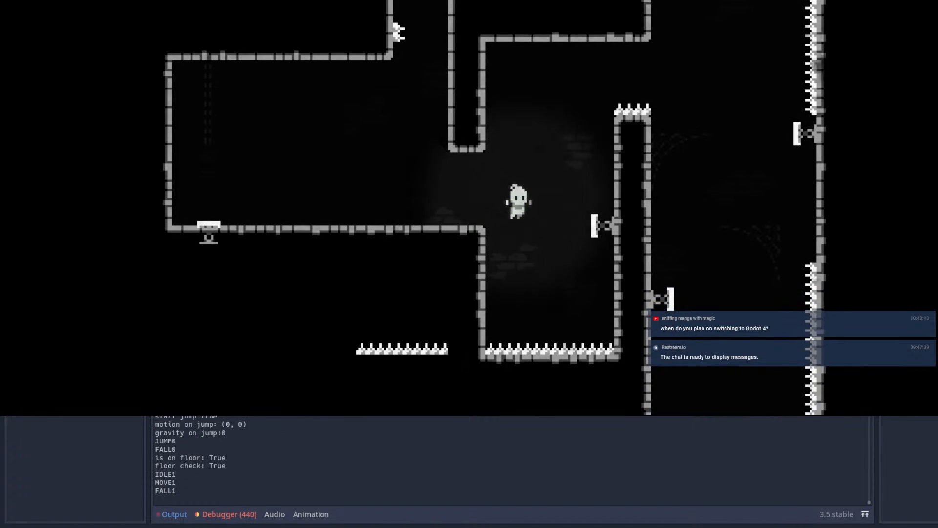
key("shift")
key("Left")
key("space")
Step: Test wall-jumping from the ledge up the narrow spiked shaft and over its top into the tall shaft
key("space")
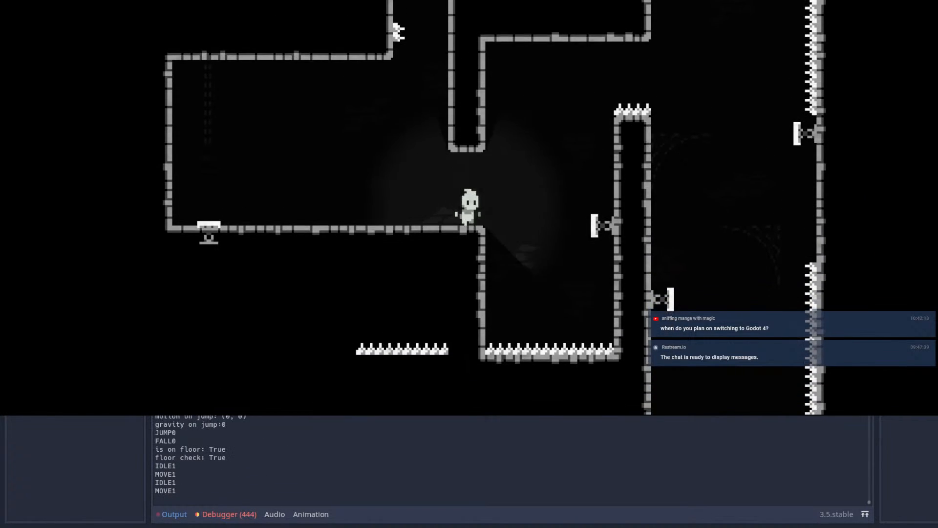
key("space")
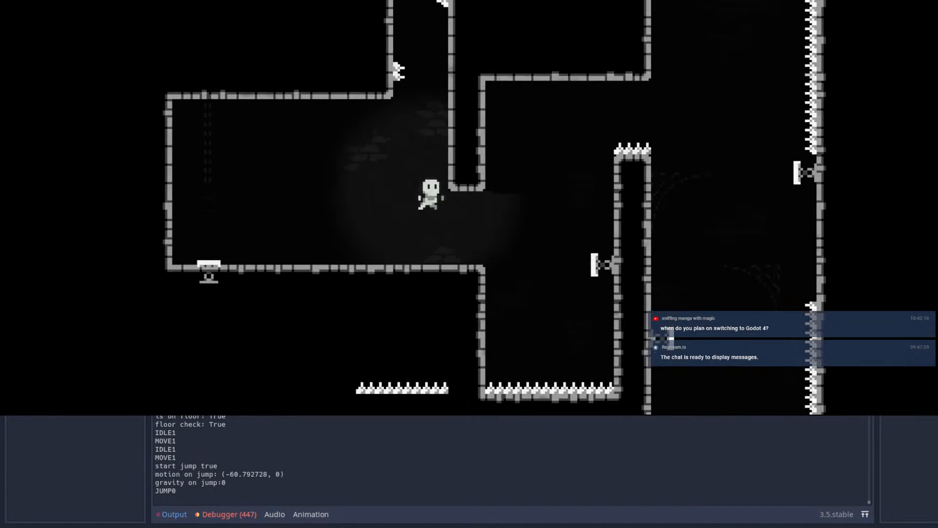
key("space")
key("space")
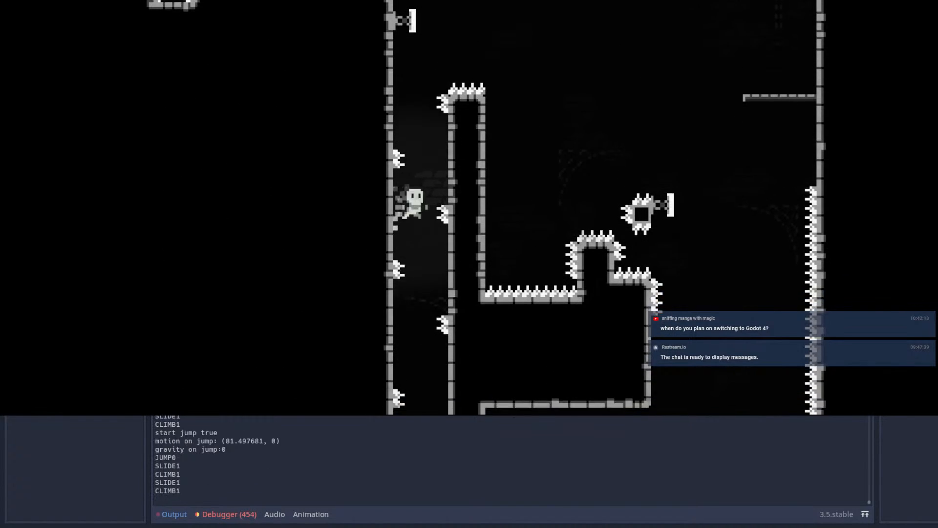
key("space")
Step: Test the climb up the tall shaft's floating springs and the dash over the spiked column
key("space")
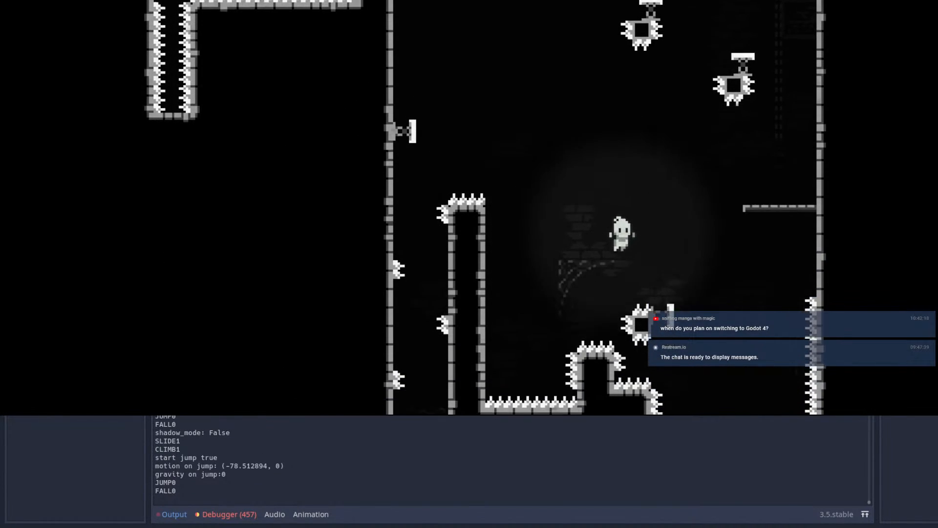
key("shift")
key("shift")
key("space")
key("space")
key("space")
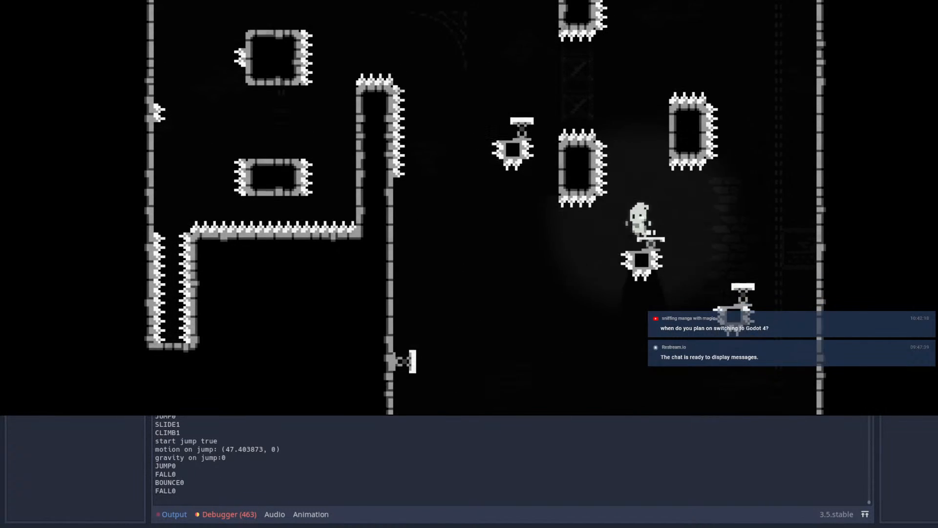
key("shift")
key("shift")
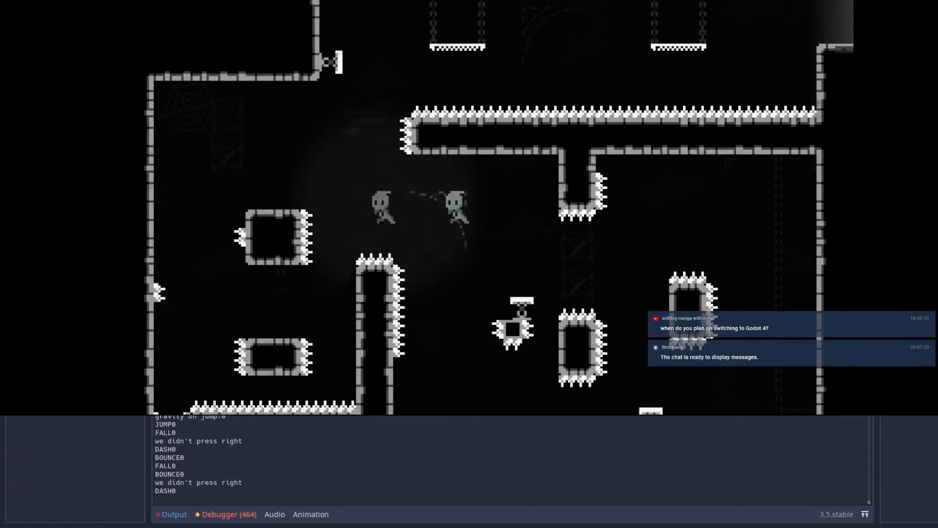
Step: Test the final stretch past the floating spiked blocks and across the hanging platforms to Room53's upper exit
key("space")
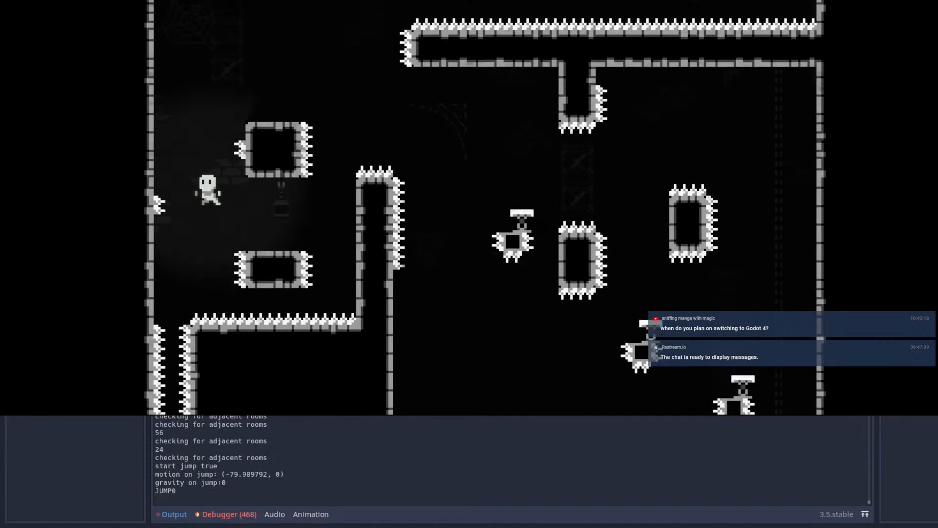
key("shift")
key("space")
key("shift")
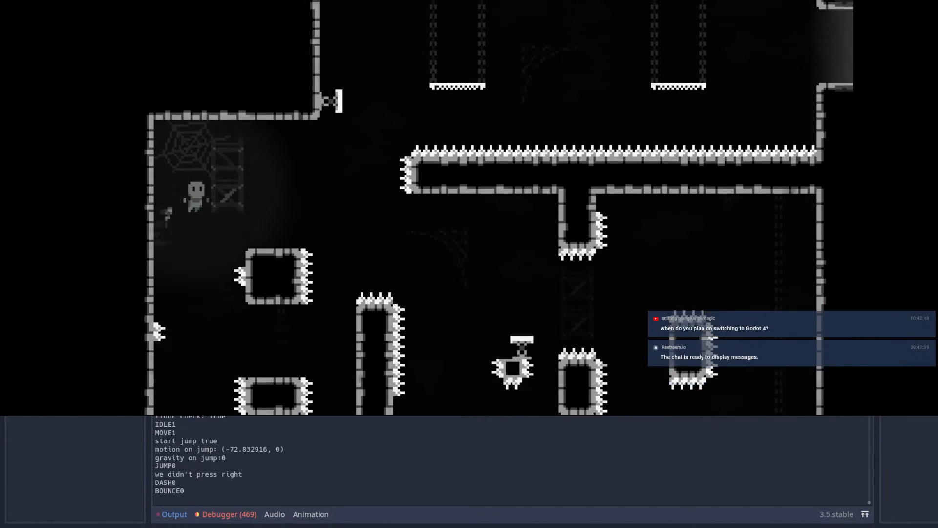
key("space")
key("space")
key("shift")
key("space")
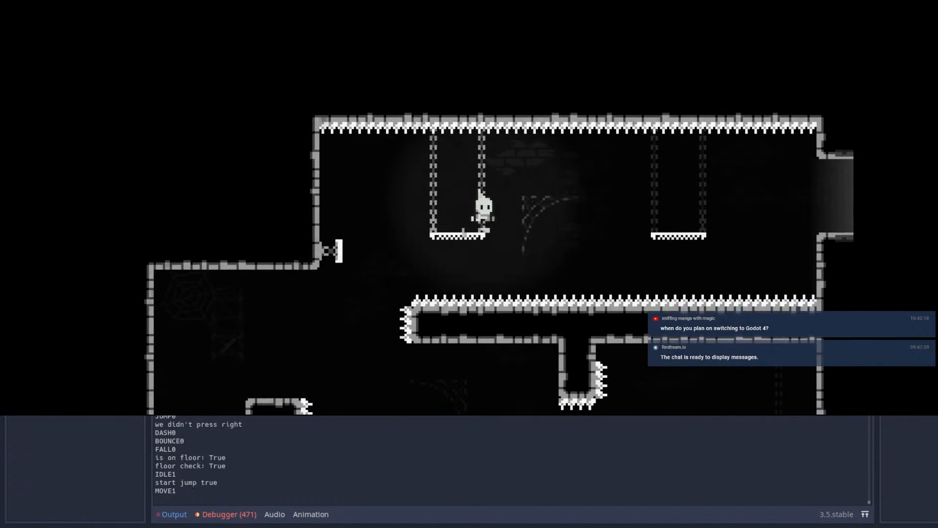
key("shift")
Step: Play through Room85, wall-jumping and dashing over the spiked block and up to its far exit
key("space")
key("shift")
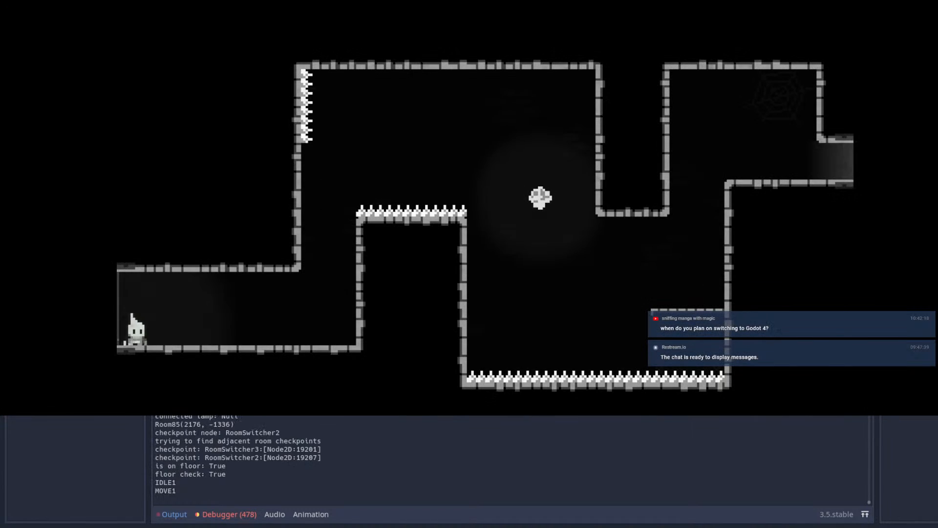
key("space")
key("space")
key("shift")
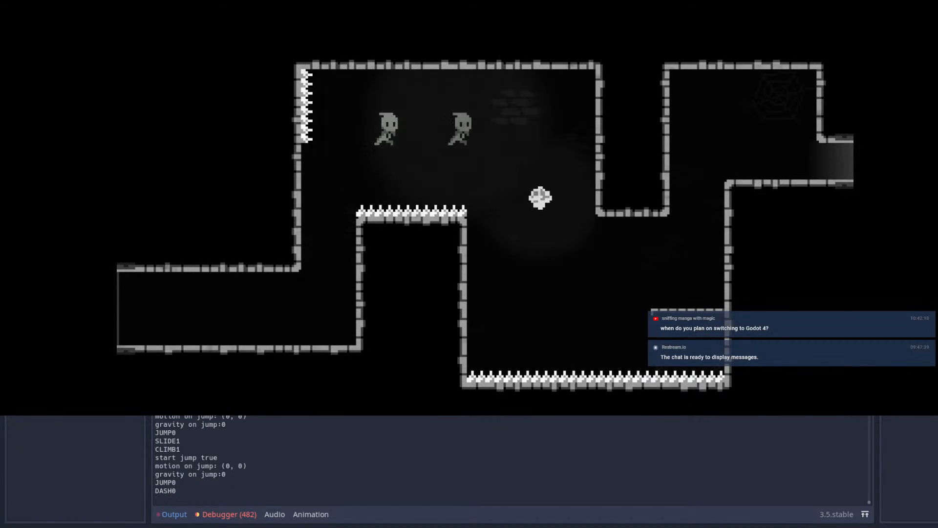
key("shift")
key("space")
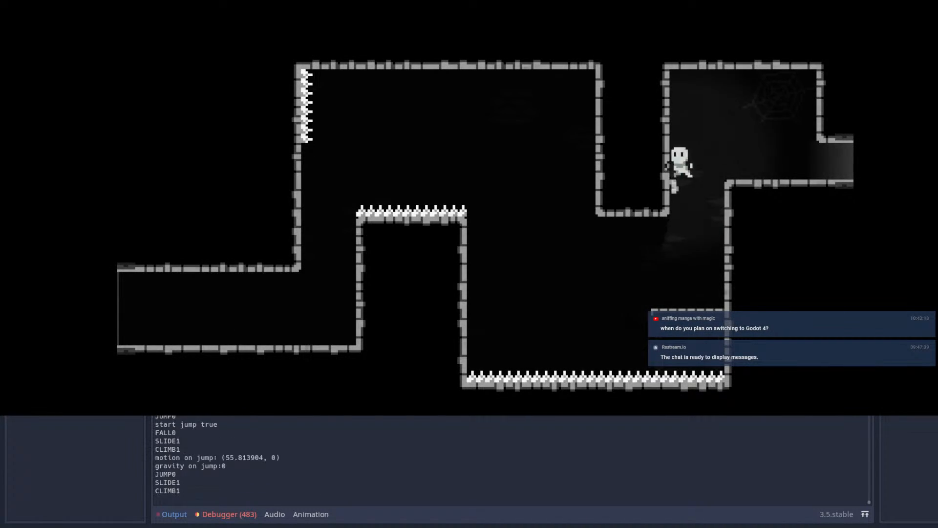
key("space")
Step: Cross the following spike-floored room by dashing through its crystal and bouncing off the wall spring
key("space")
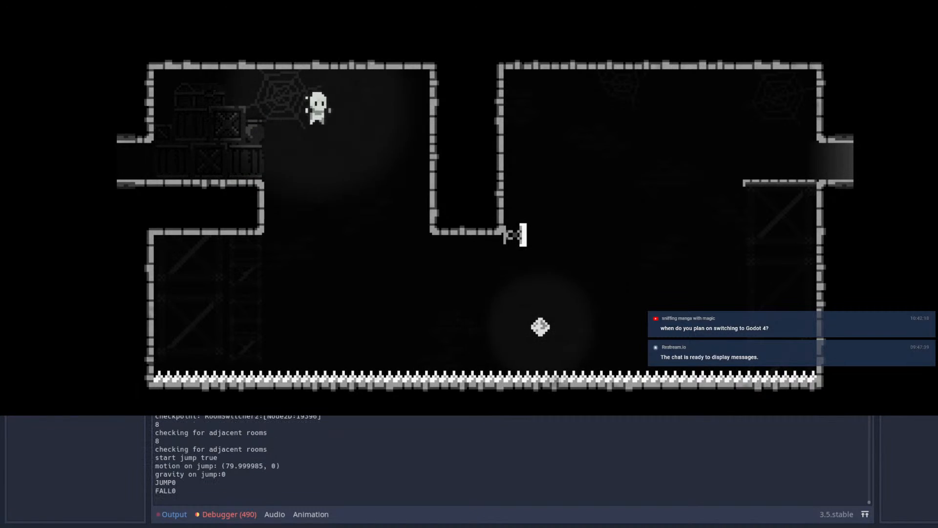
key("shift")
key("shift")
key("space")
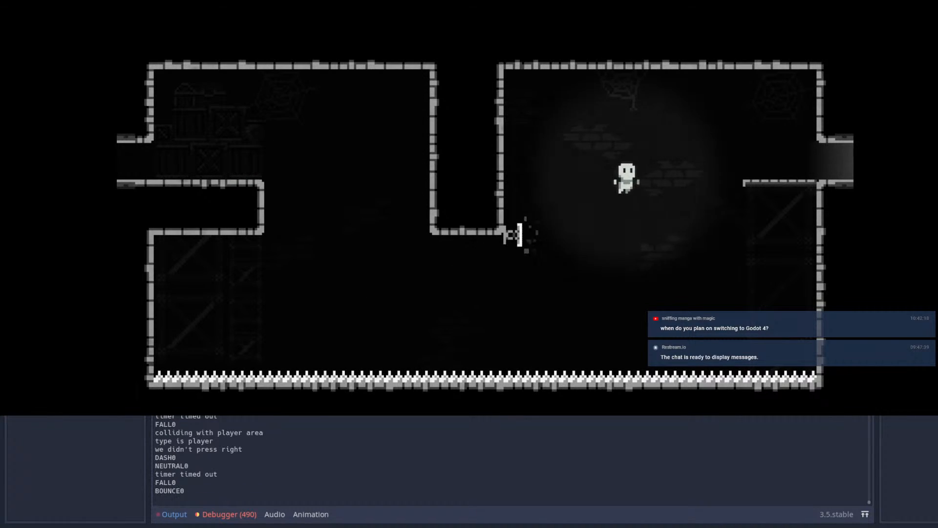
key("shift")
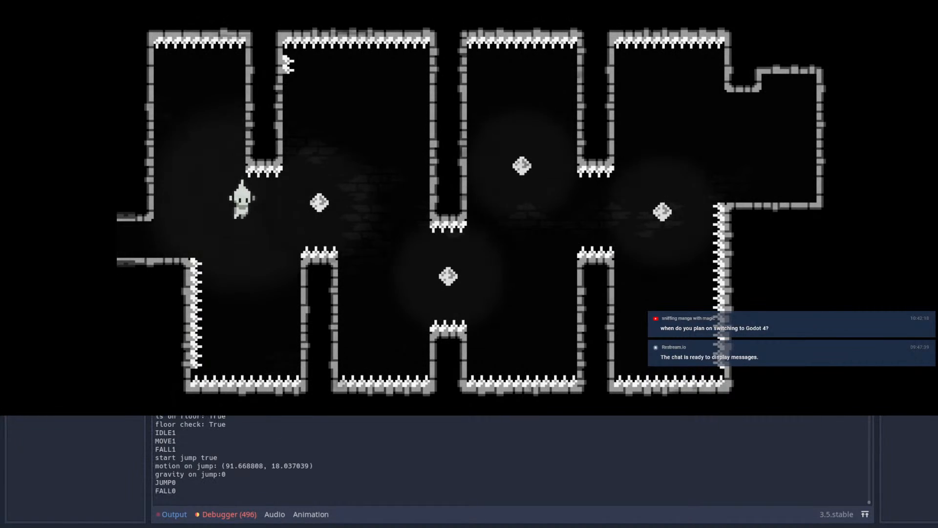
Step: Dash through the four crystals between the spiked pillars to reach the far ledge of the next room
key("shift")
key("shift")
key("shift")
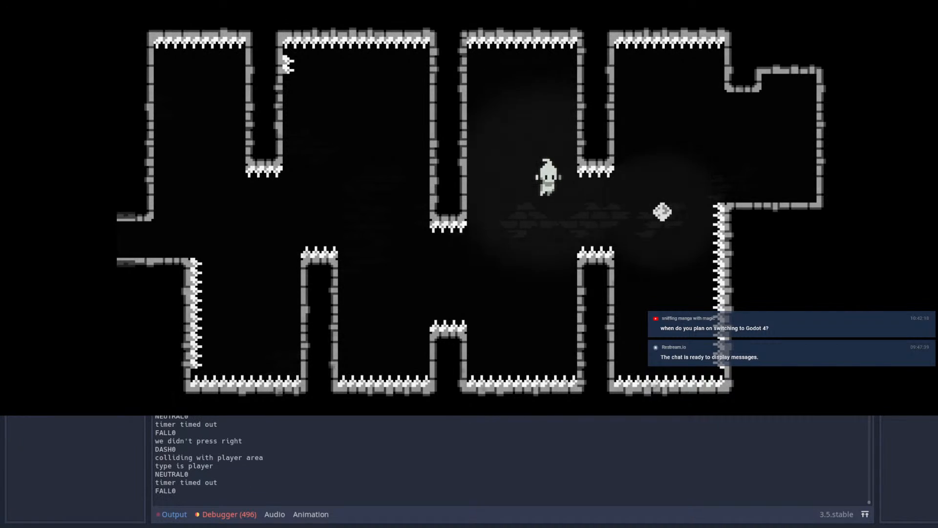
key("shift")
key("space")
key("shift")
key("shift")
key("shift")
key("shift")
key("shift")
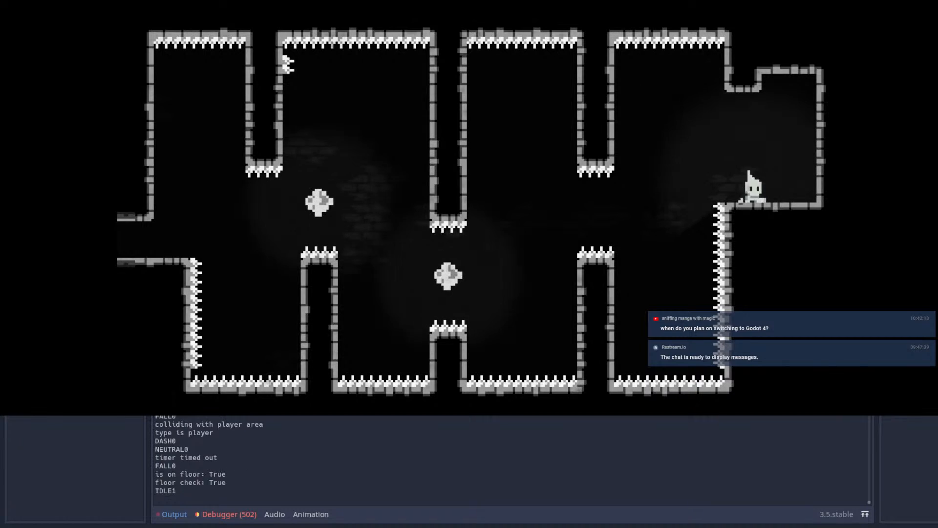
Step: Test the way back through the four-crystal room from the far ledge toward its entrance
key("Left")
key("space")
key("space")
key("Left")
key("shift")
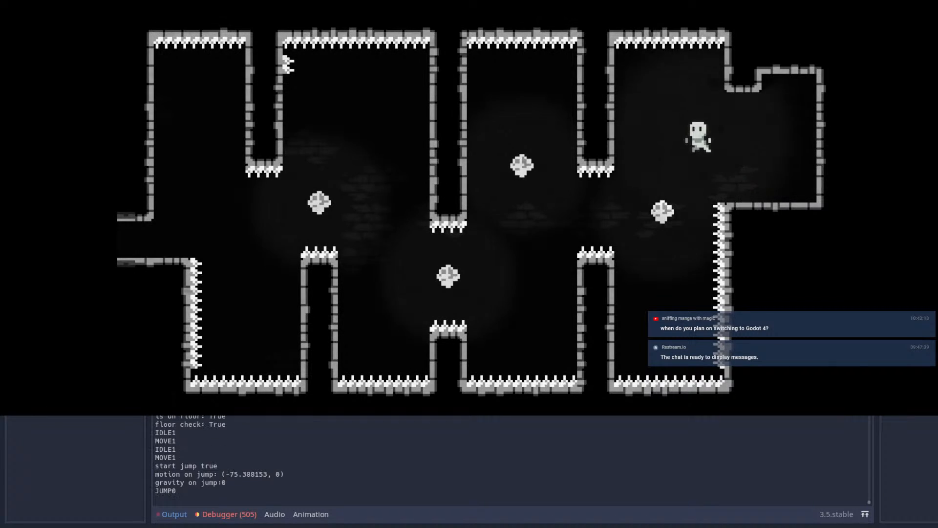
key("Left")
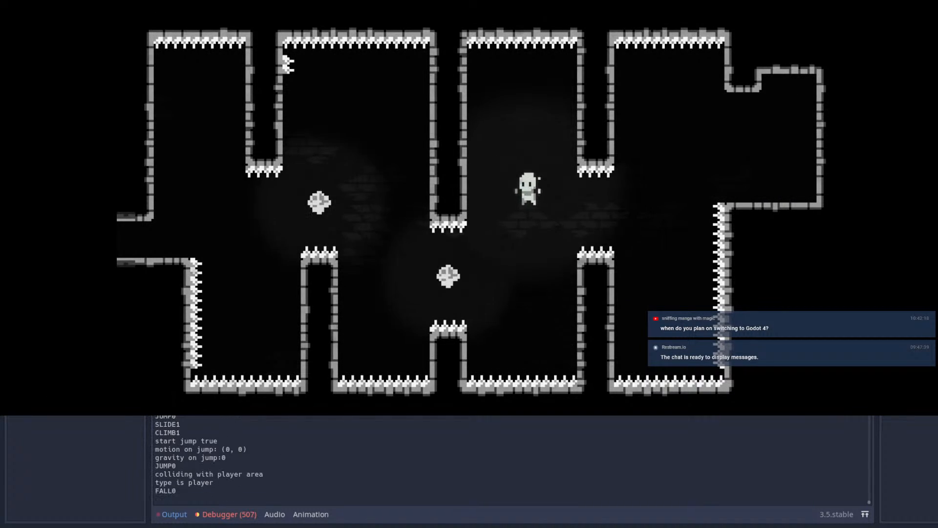
key("shift")
key("shift")
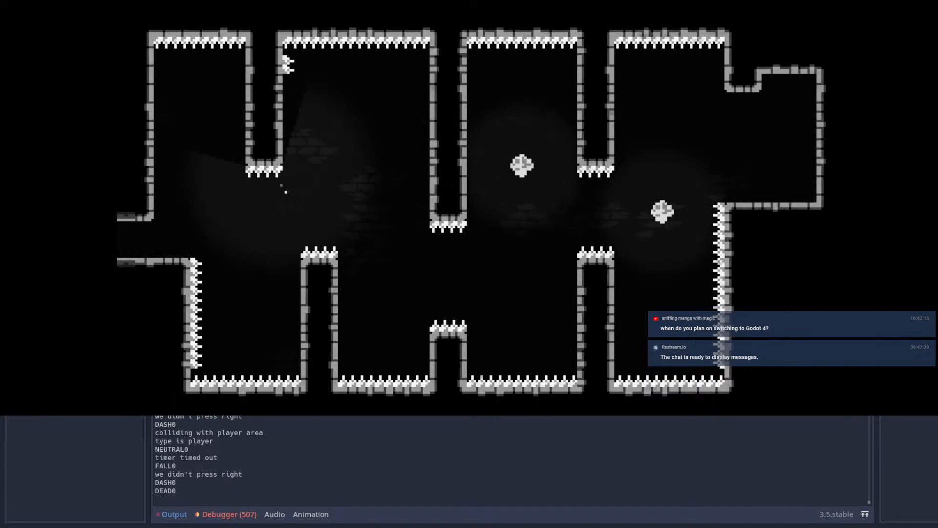
Step: Replay the four-crystal room from its entrance, testing other jump and dash paths between the crystals
key("Right")
key("space")
key("shift")
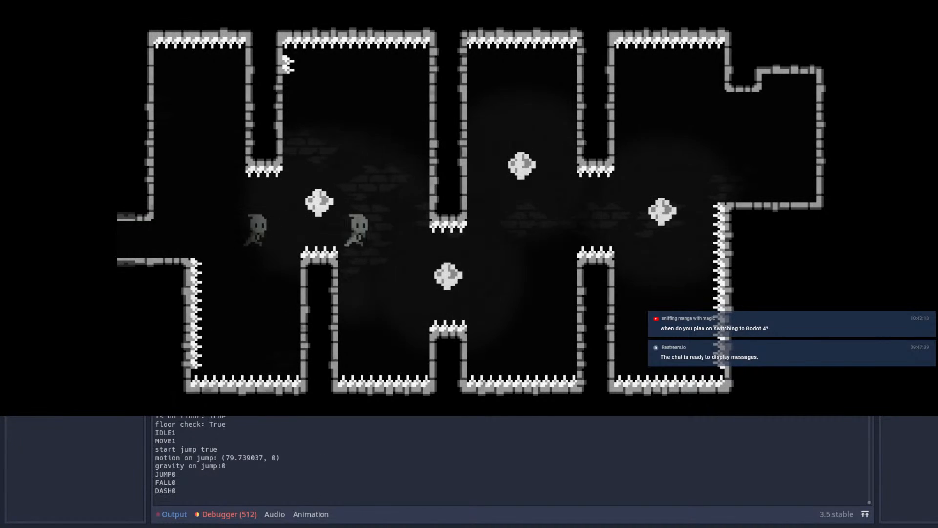
key("Right")
key("shift")
key("space")
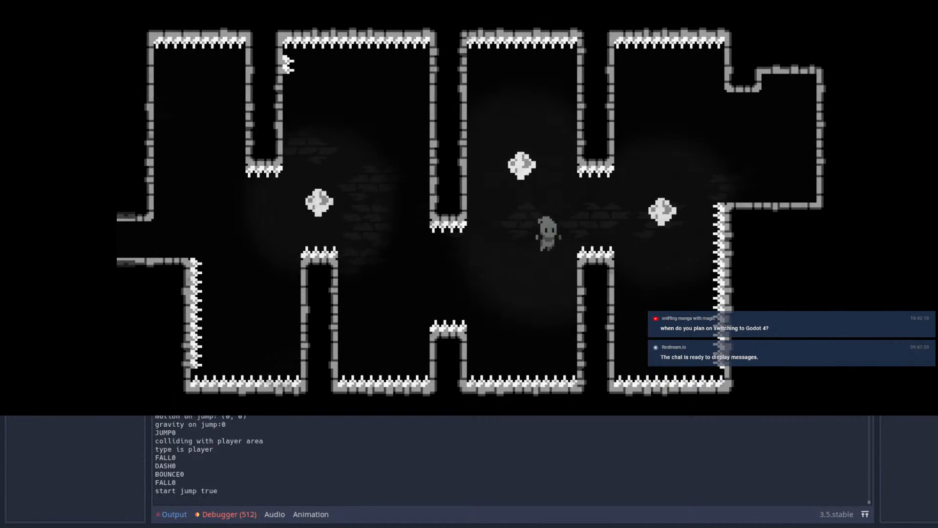
key("Right")
key("space")
key("shift")
key("shift")
key("Up")
key("shift")
key("Right")
key("shift")
key("shift")
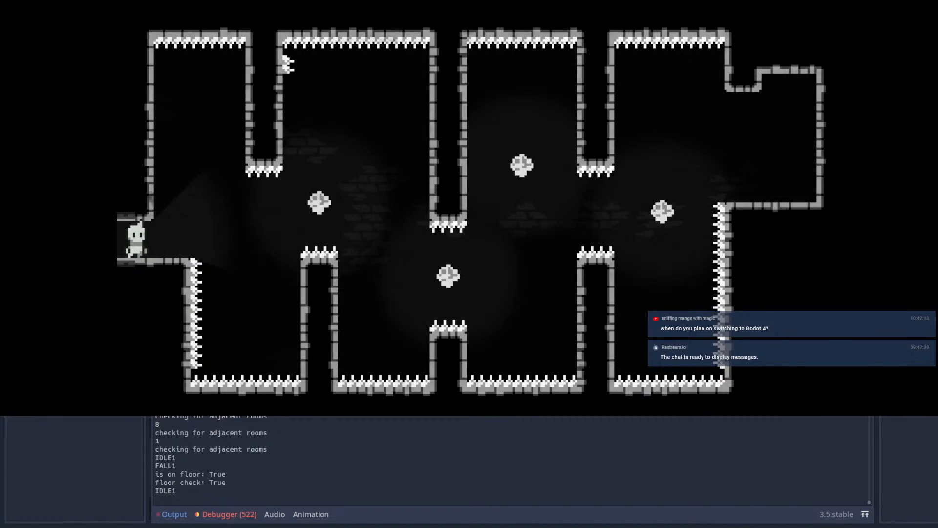
Step: Stop the test run and delete the spring on the inner side of Room53's chamber pillar
left_click(833, 1)
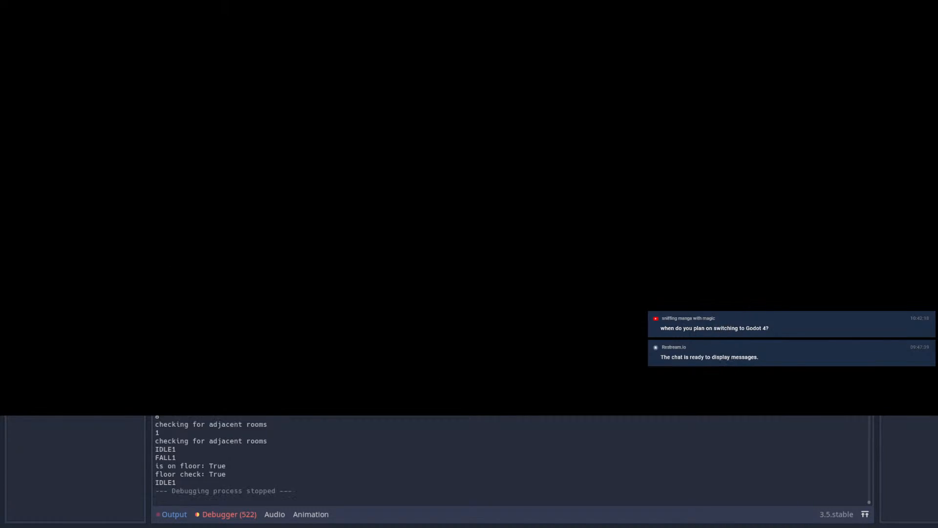
left_click(464, 30)
scroll(509, 128, "down", 7)
middle_click_drag(604, 188, 483, 199)
scroll(452, 180, "up", 7)
middle_click_drag(443, 174, 555, 169)
scroll(551, 220, "up", 2)
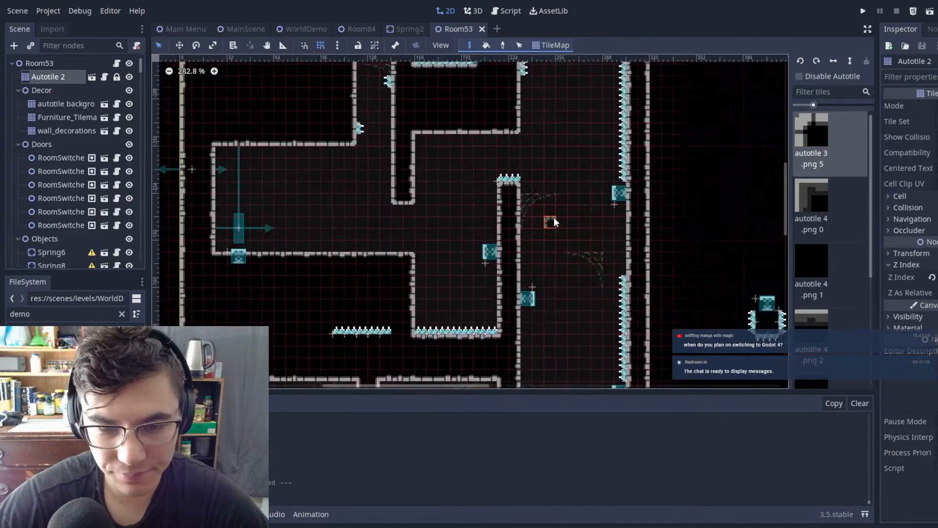
left_click(57, 63)
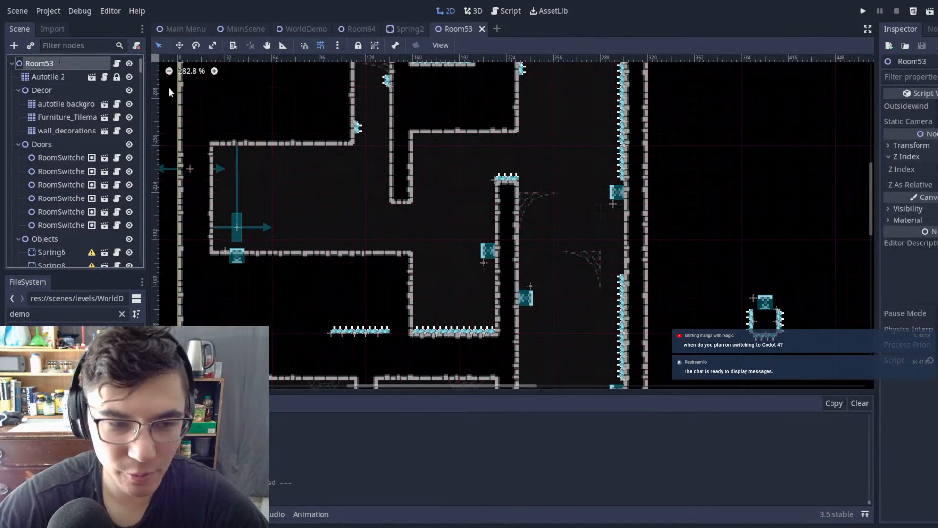
left_click(489, 252)
key("Delete")
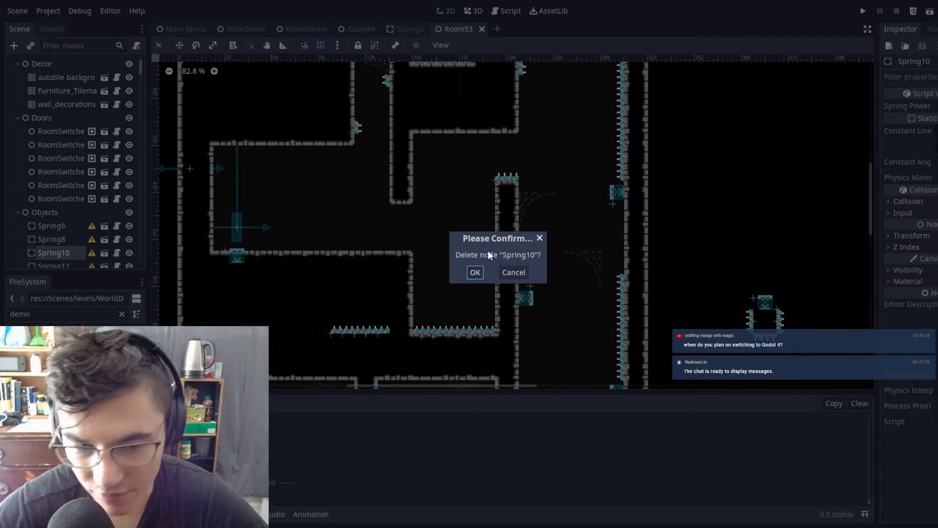
left_click(472, 273)
Step: Delete the stray row of seven spikes embedded in the solid ground beside the chamber's spiked pit
scroll(514, 254, "down", 1)
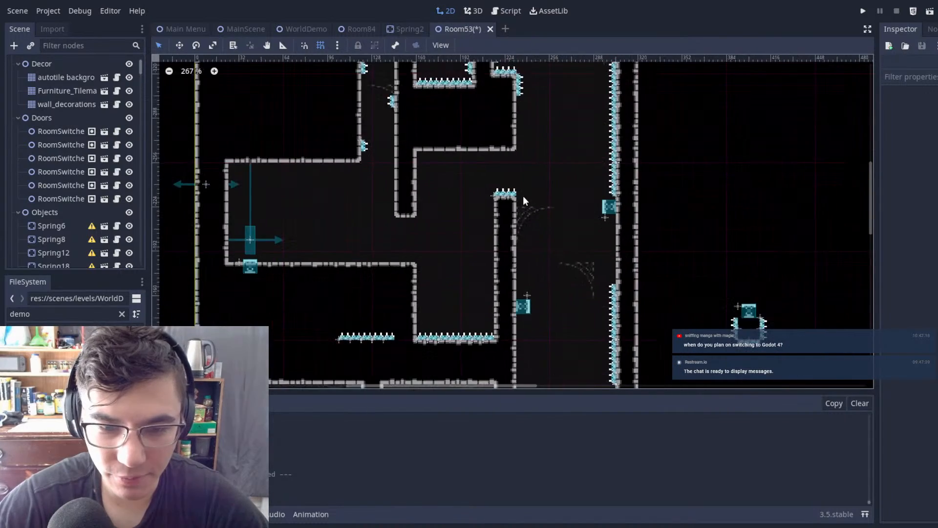
middle_click_drag(520, 195, 461, 67)
middle_click_drag(336, 162, 422, 191)
scroll(491, 175, "up", 2)
scroll(490, 174, "up", 4)
left_click_drag(249, 182, 426, 304)
key("Delete")
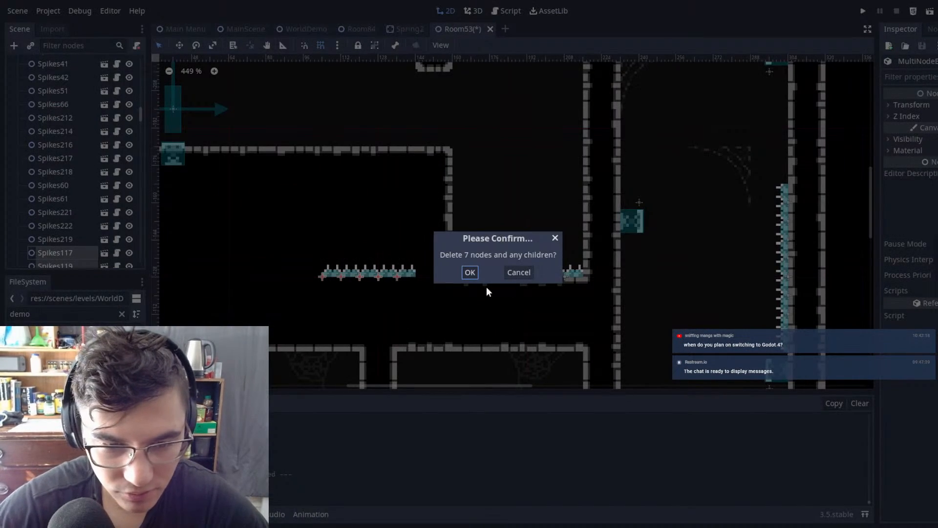
key("Return")
Step: Duplicate the lowest spikes on the narrow shaft's left wall and place the copy at (232, -232) beside the pillar's spiked top
scroll(498, 233, "down", 9)
middle_click_drag(551, 239, 501, 268)
scroll(515, 236, "up", 4)
scroll(515, 235, "down", 4)
middle_click_drag(516, 160, 496, 234)
scroll(340, 188, "up", 6)
scroll(341, 188, "up", 1)
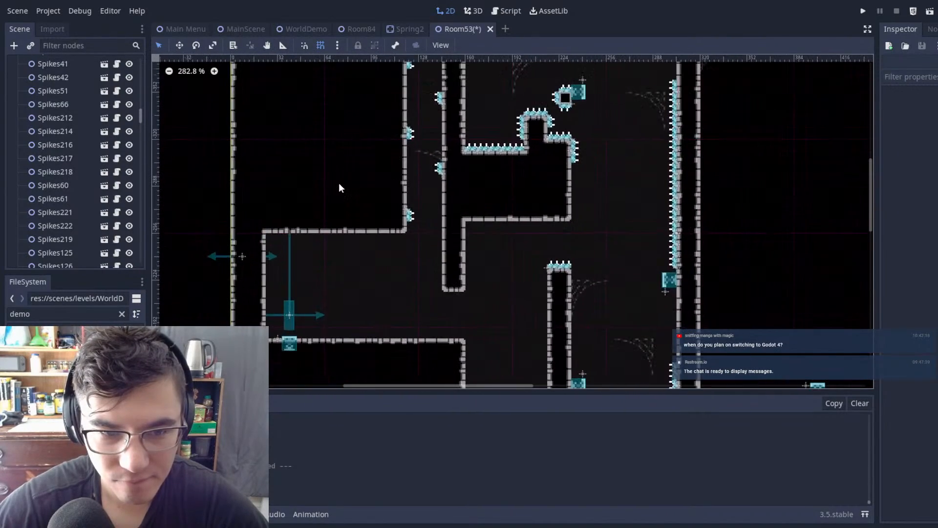
left_click(408, 218)
middle_click_drag(686, 250, 612, 194)
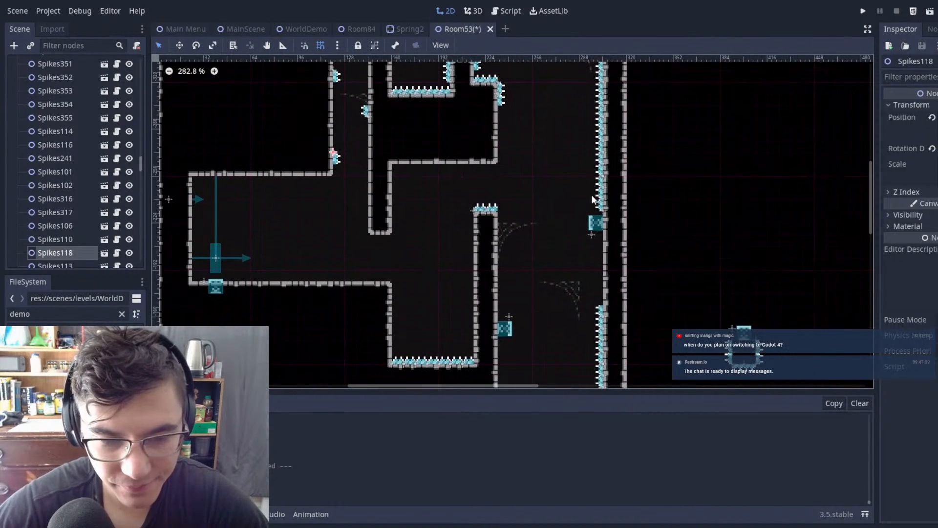
key("ctrl+d")
key("w")
left_click_drag(507, 193, 625, 229)
scroll(545, 224, "up", 20)
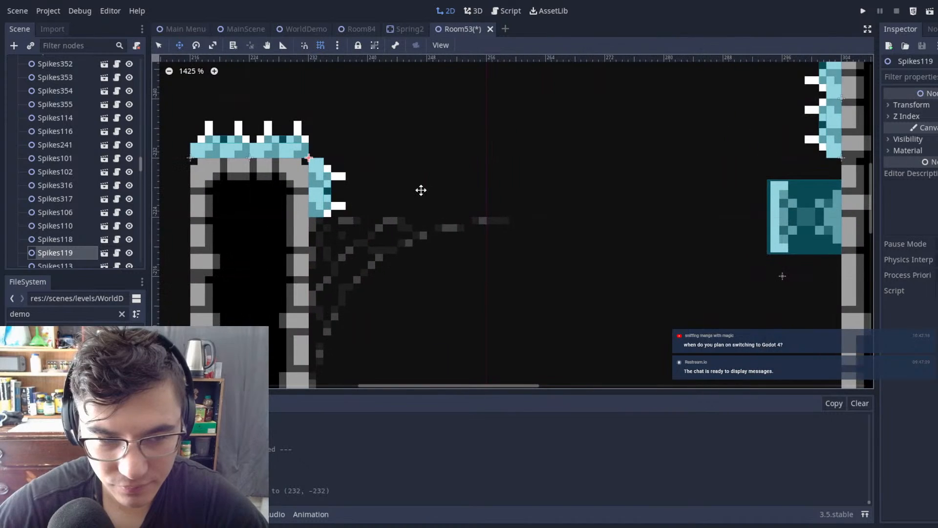
Step: Move RoomSwitcher10 along the chamber floor to (136, -192), directly beneath the narrow vertical shaft
scroll(432, 228, "down", 20)
scroll(533, 207, "up", 3)
scroll(413, 244, "up", 3)
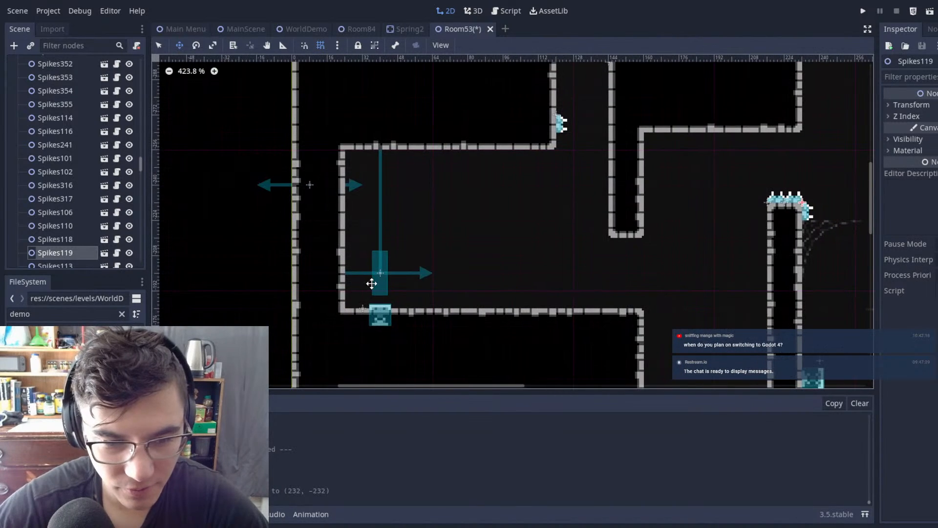
left_click(383, 276)
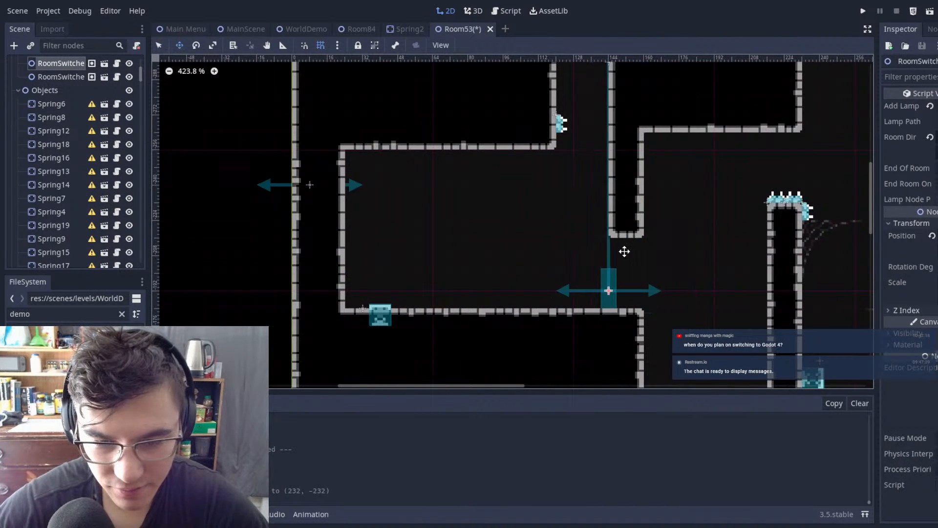
scroll(617, 251, "down", 8)
scroll(538, 235, "up", 8)
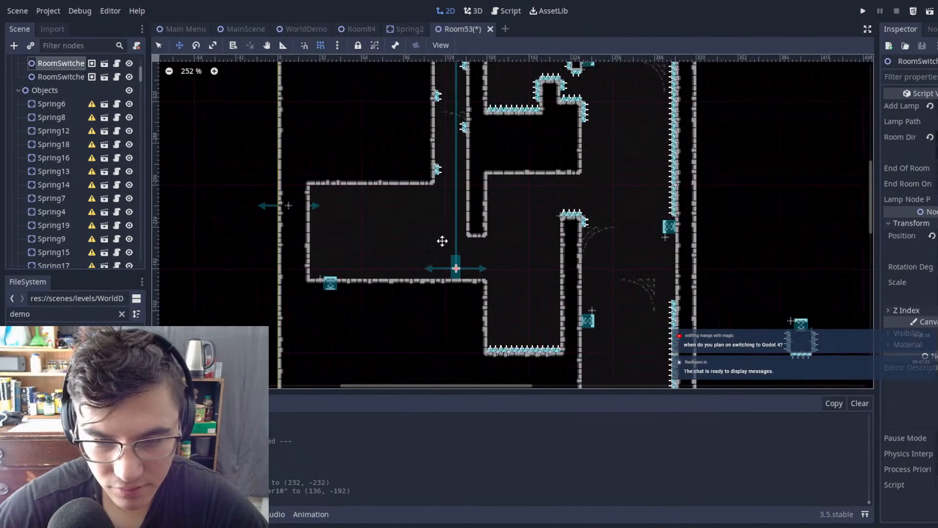
scroll(508, 215, "up", 1)
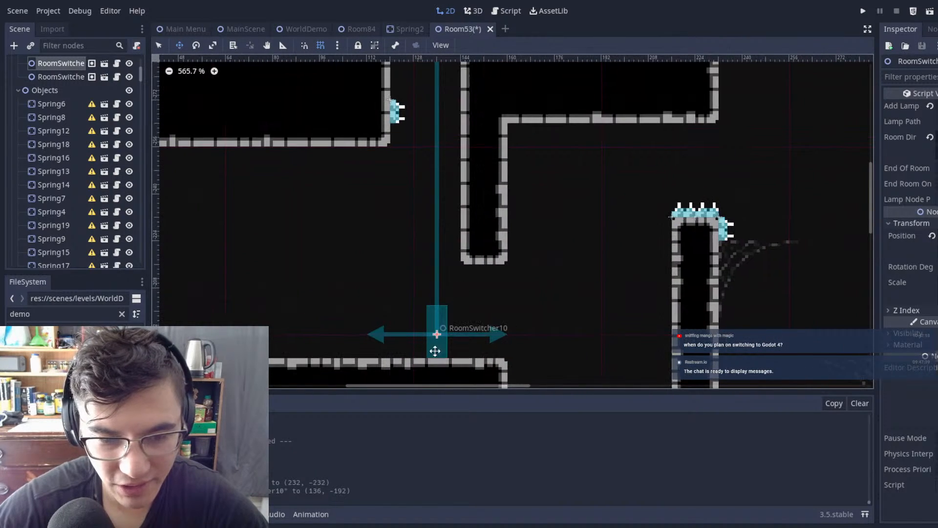
scroll(461, 240, "down", 3)
scroll(38, 179, "up", 4)
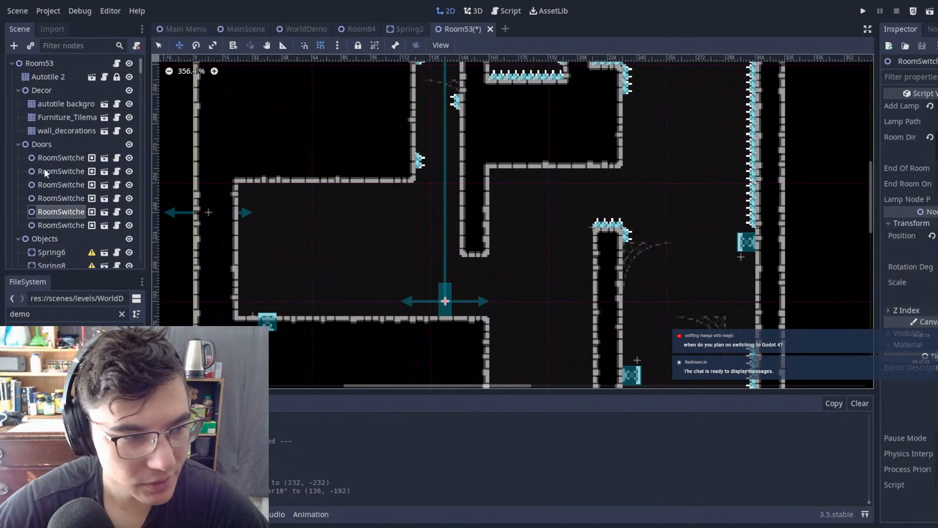
Step: Paint Autotile 2 tiles to lower the chamber's ceiling to the shaft's lower end, keeping the outer left wall straight
left_click(48, 76)
mouse_move(407, 184)
left_mouse_down()
mouse_move(406, 232)
mouse_move(272, 250)
mouse_move(193, 248)
left_mouse_up()
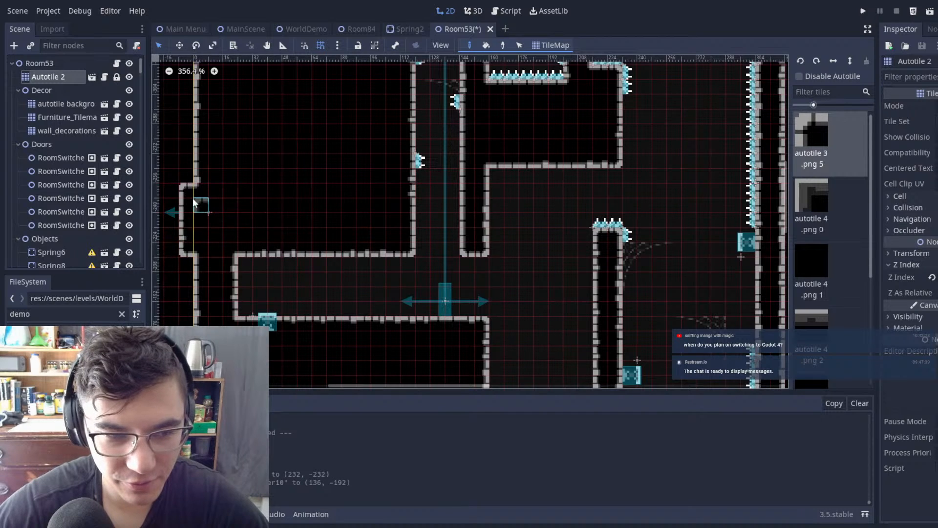
scroll(351, 233, "down", 7)
middle_click_drag(439, 185, 548, 171)
Step: Try filling the chamber's left part with solid tiles up to the narrow shaft
scroll(538, 190, "up", 6)
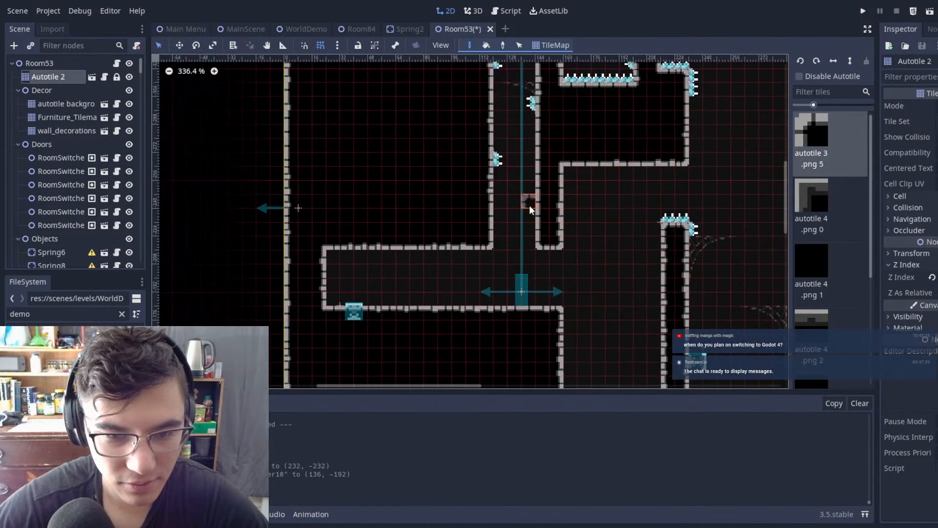
scroll(521, 203, "down", 1)
left_click_drag(455, 322, 488, 318, "ctrl+shift")
mouse_move(370, 268)
left_mouse_down("ctrl+shift")
mouse_move(406, 294)
mouse_move(358, 328)
left_mouse_up("ctrl+shift")
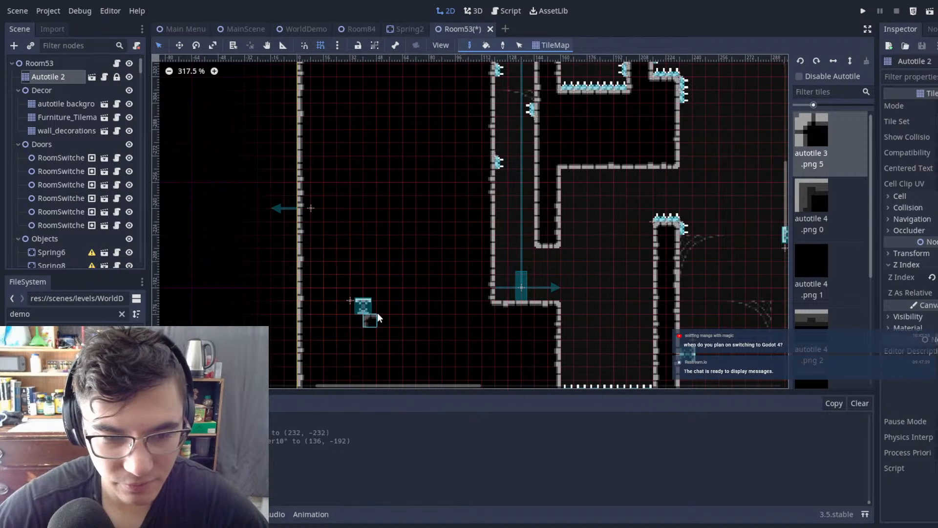
scroll(357, 229, "down", 8)
scroll(429, 265, "up", 9)
Step: Carve the chamber's left part open again with a raised ceiling, leaving a two-tile-wide wall hanging beside the shaft
mouse_move(435, 317)
left_mouse_down("ctrl+shift")
mouse_move(263, 226)
mouse_move(263, 274)
left_mouse_up("ctrl+shift")
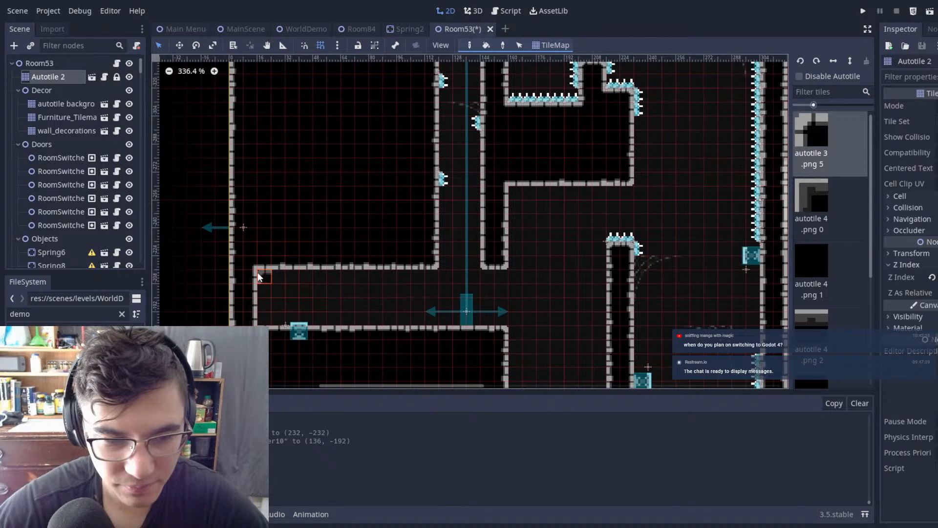
right_click_drag(266, 222, 337, 280, "ctrl+shift")
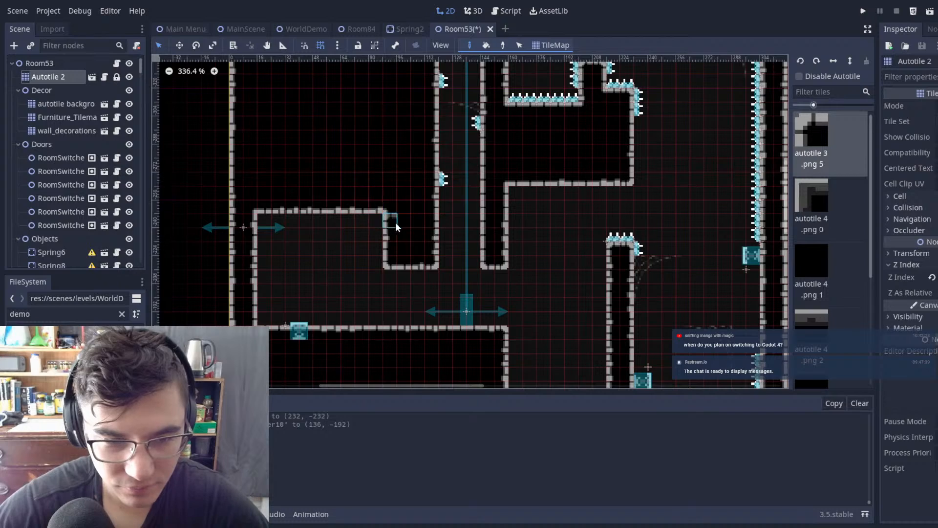
scroll(409, 264, "down", 12)
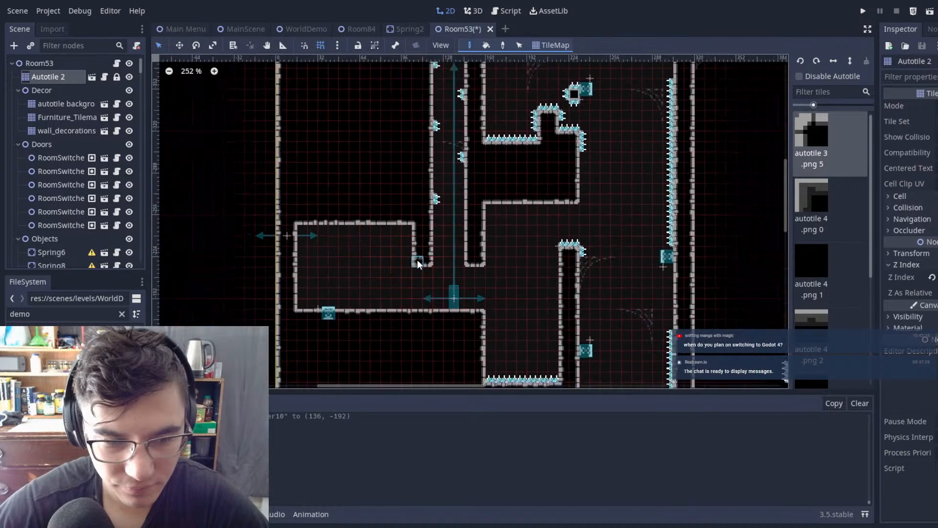
scroll(409, 264, "up", 5)
scroll(408, 264, "up", 6)
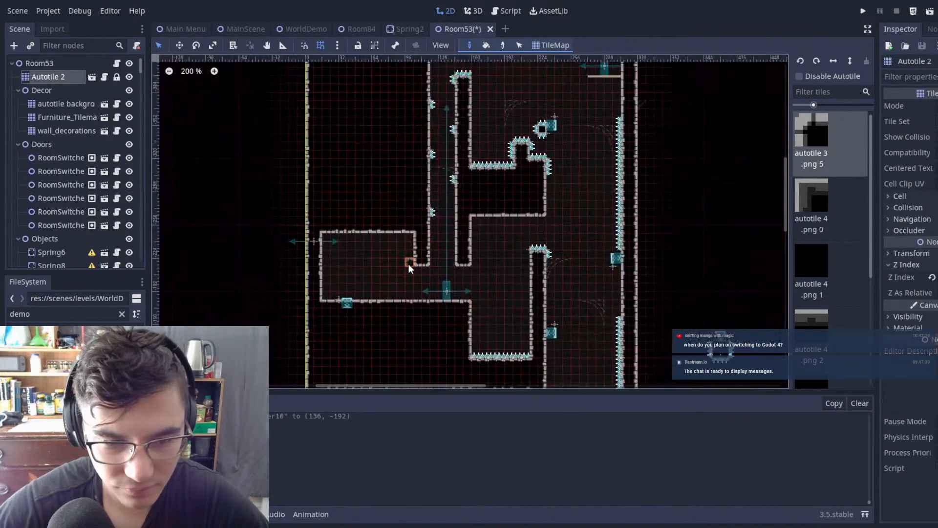
Step: Examine the reshaped chamber together with the narrow shaft and the spiked passages around it
scroll(430, 216, "down", 6)
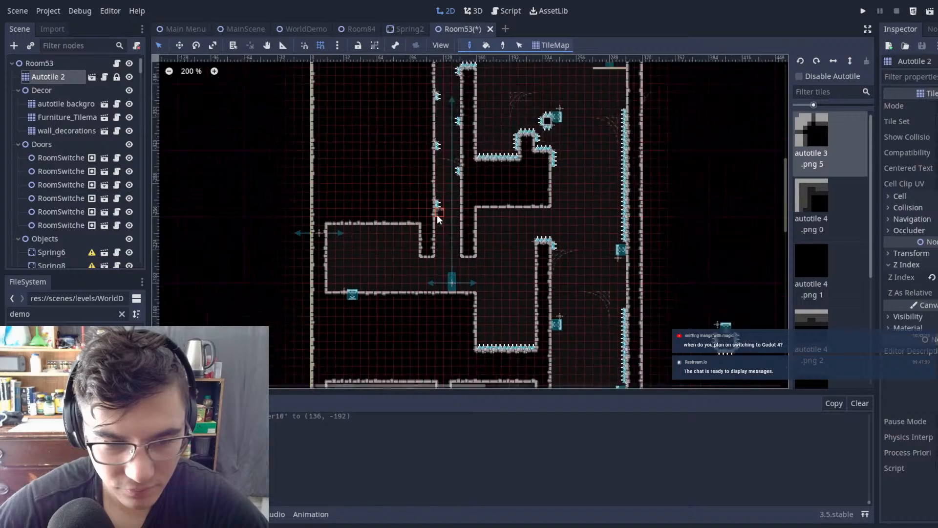
scroll(430, 216, "up", 3)
scroll(338, 315, "down", 8)
middle_click_drag(436, 241, 520, 198)
scroll(432, 255, "up", 1)
scroll(433, 257, "up", 6)
scroll(488, 249, "up", 1)
scroll(488, 249, "down", 6)
scroll(473, 198, "up", 7)
scroll(474, 186, "down", 1)
scroll(498, 199, "up", 7)
scroll(498, 198, "down", 7)
scroll(520, 197, "up", 1)
scroll(519, 199, "up", 6)
Step: Save the Room53 scene with the reshaped chamber
middle_click_drag(491, 138, 530, 131)
key("ctrl+s")
scroll(566, 193, "down", 7)
scroll(514, 213, "up", 7)
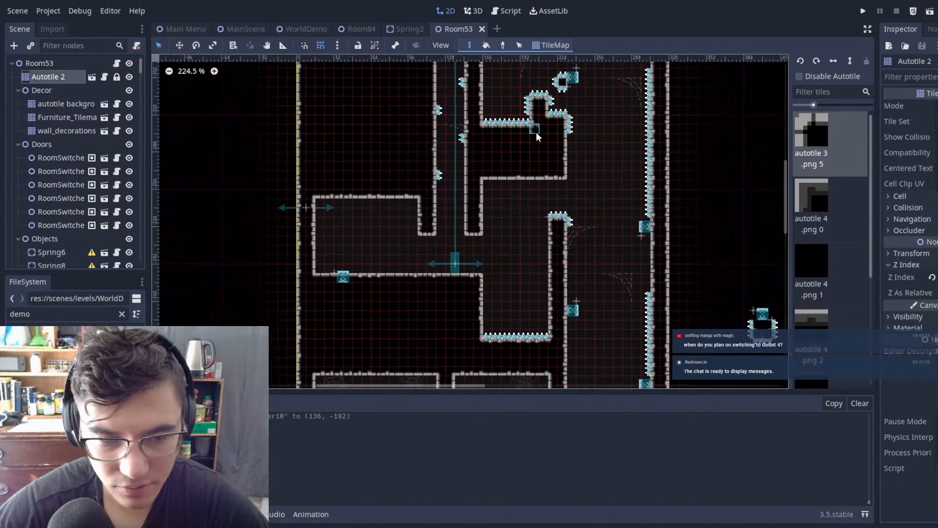
Step: Delete RoomSwitcher3 at the chamber's outer left wall and Spring4 in the chamber floor
scroll(449, 182, "up", 5)
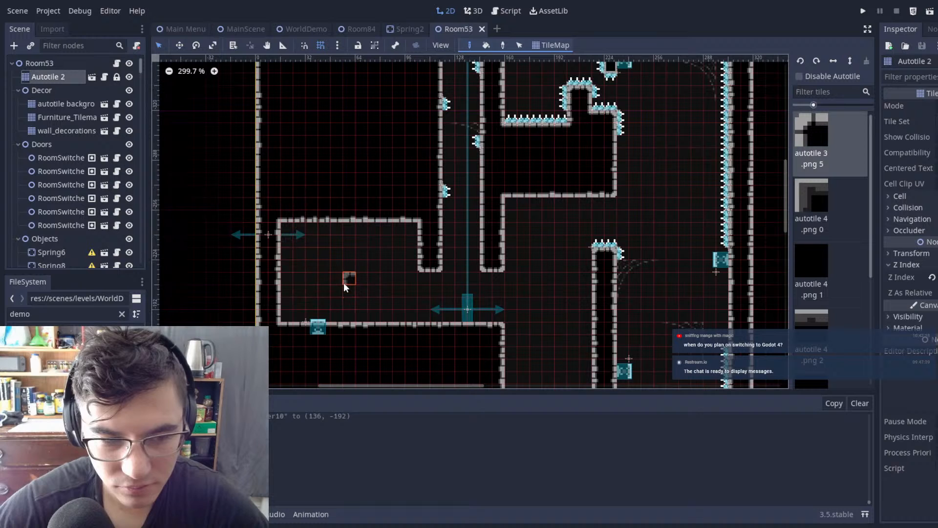
left_click(272, 234)
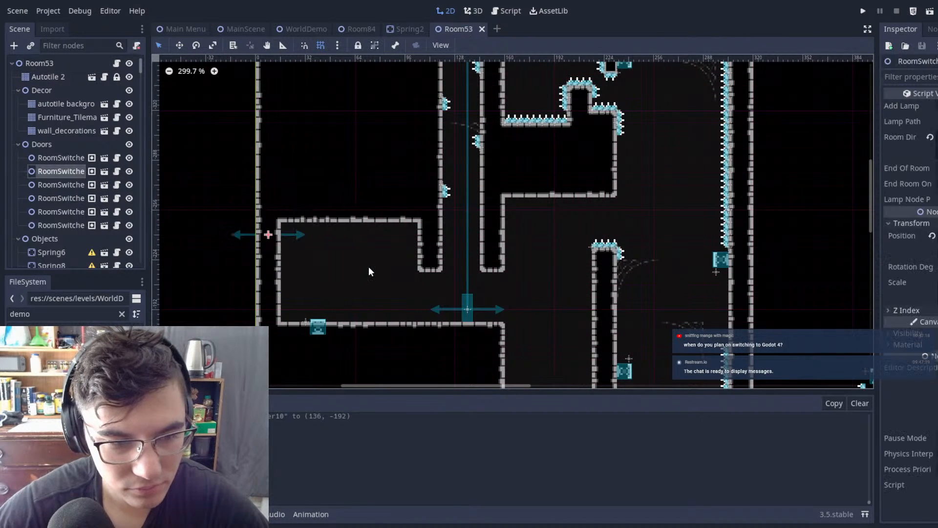
key("Delete")
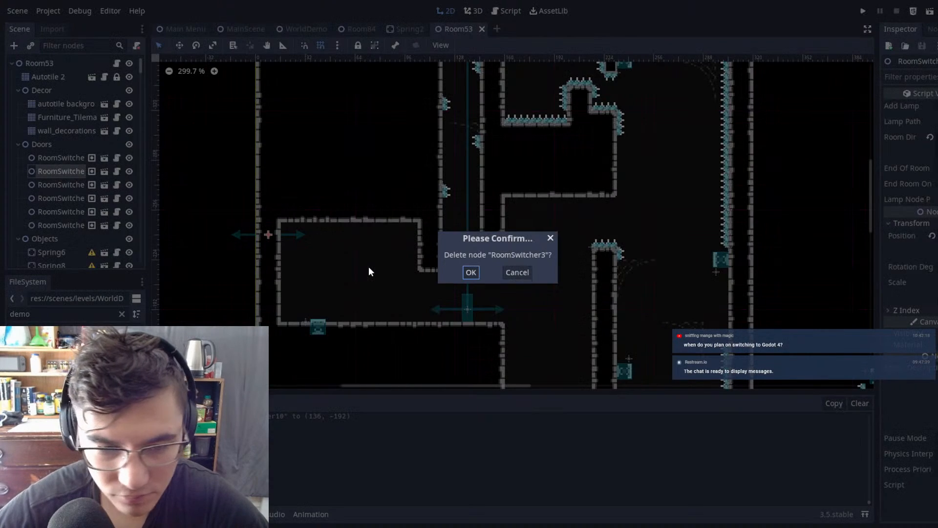
left_click(471, 272)
left_click(318, 326)
key("Delete")
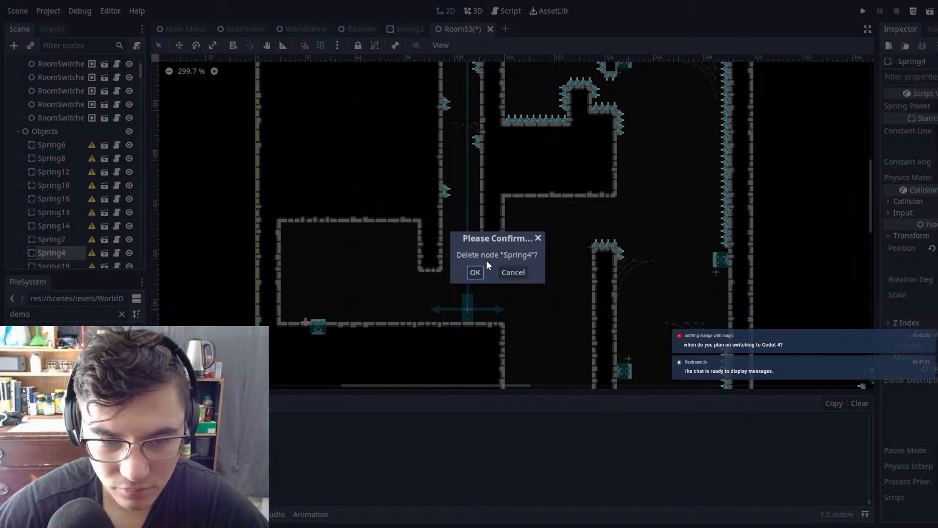
left_click(475, 272)
Step: Look over Room53's upper section, then switch to MainScene and run it for a playtest
scroll(568, 337, "down", 8)
middle_click_drag(512, 206, 512, 288)
scroll(511, 289, "up", 7)
scroll(511, 289, "down", 6)
middle_click_drag(517, 201, 536, 136)
middle_click_drag(435, 191, 481, 266)
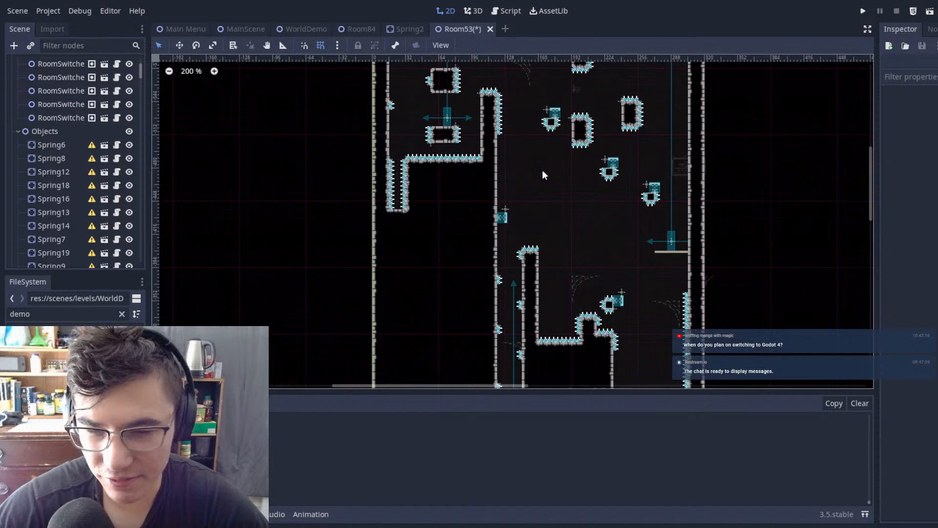
middle_click_drag(629, 208, 567, 187)
left_click(245, 34)
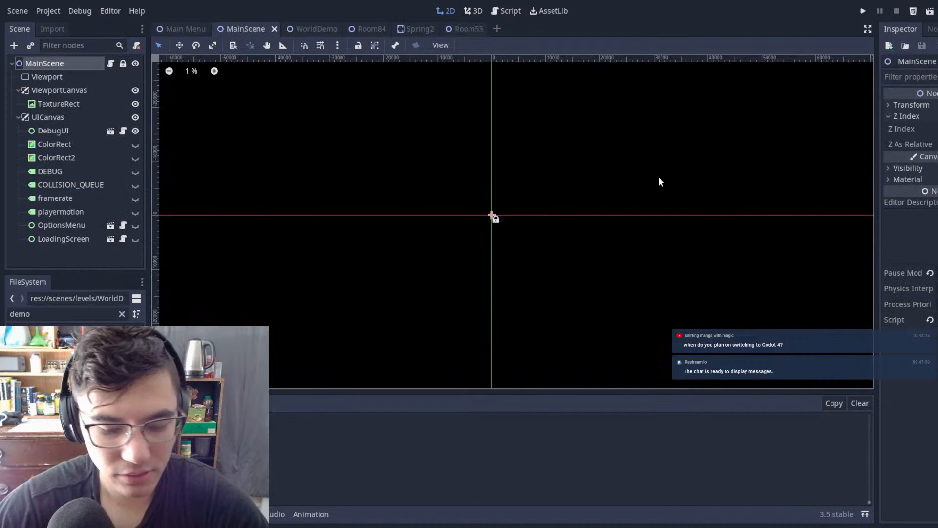
key("F6")
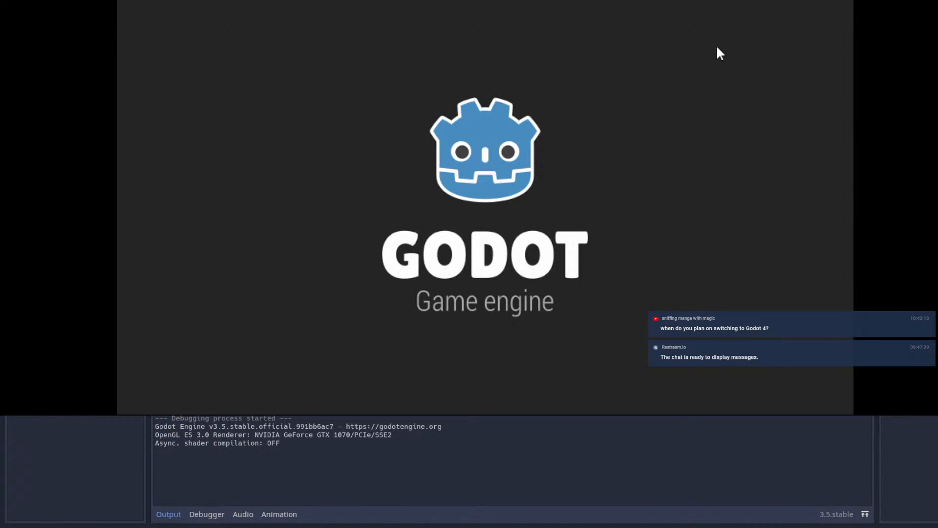
Step: Jump and dash from Room53's entrance through the two spiked gaps above the pits
key("Right")
key("space")
key("shift")
key("shift")
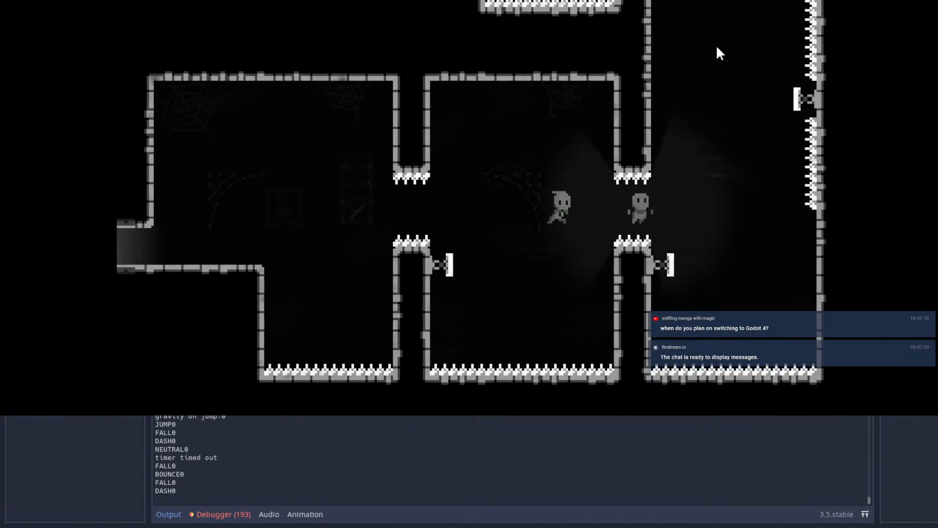
key("shift")
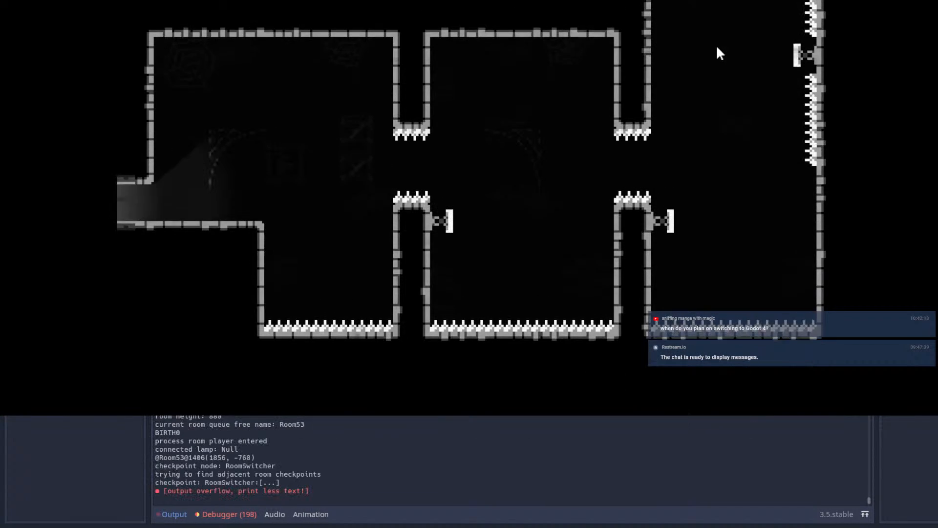
Step: Replay from the entrance across the pits, bounce up the wall springs and dash left over the pillar into the chamber
key("Right")
key("space")
key("shift")
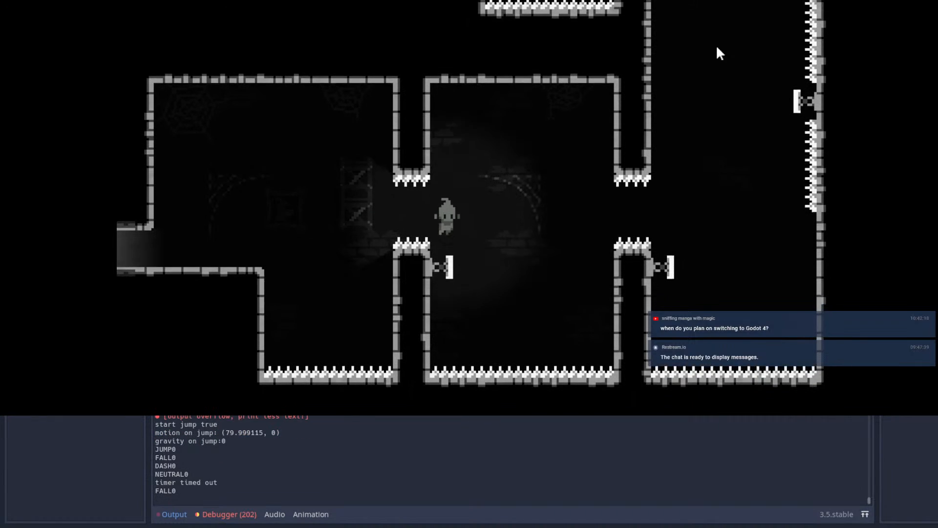
key("shift")
key("shift")
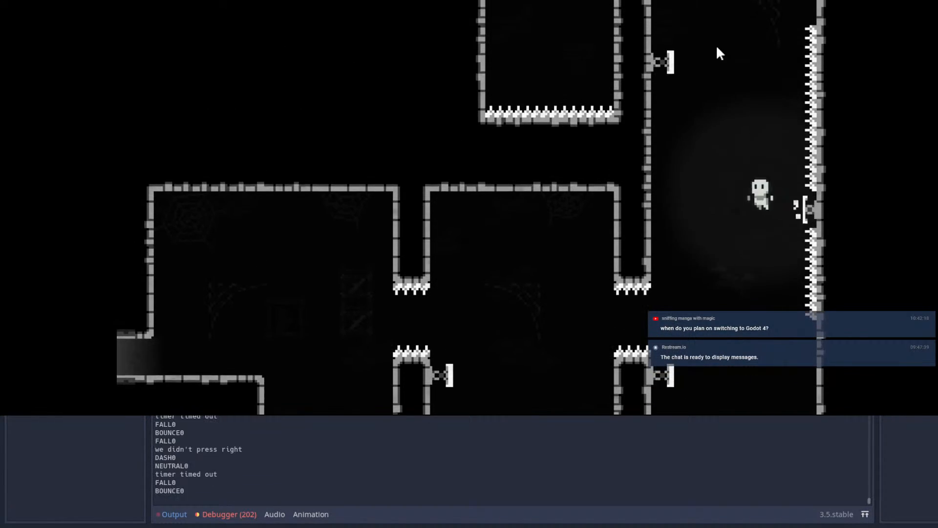
key("shift")
key("shift")
Step: Leave the shaft's top to the right and bounce off the floating block's spring toward the thin ledge
key("shift")
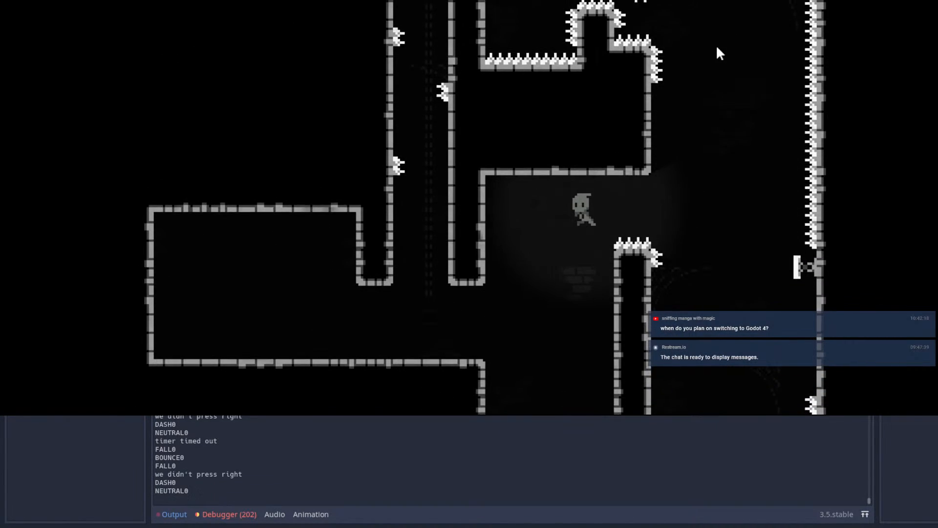
Step: Test the wall-jump climb from the chamber floor up through the narrow spiked shaft
key("space")
key("Left")
key("space")
key("space")
key("space")
key("space")
key("space")
key("space")
key("space")
key("space")
key("space")
key("Left")
key("space")
key("Right")
key("shift")
key("Up")
Step: Jump from the thin ledge and dash up and left toward the spring on the far wall
key("shift")
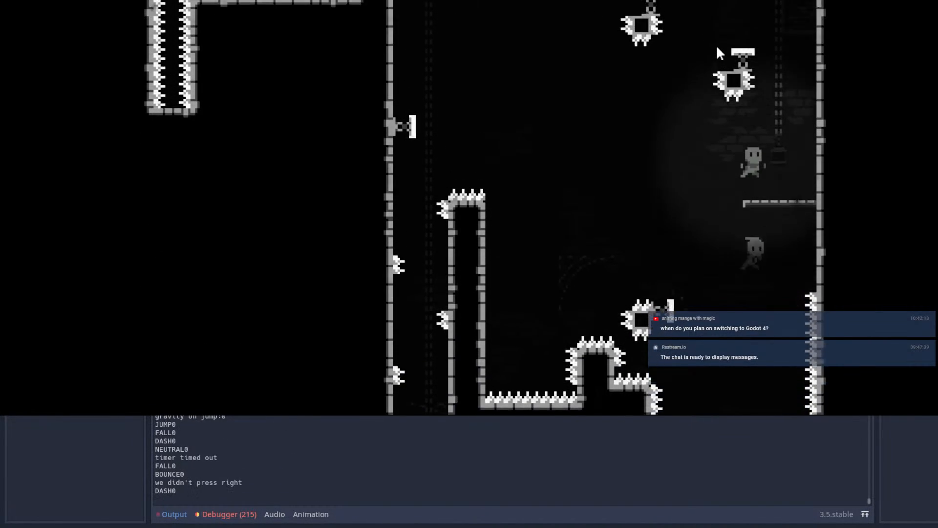
key("Left")
key("space")
key("Up")
key("shift")
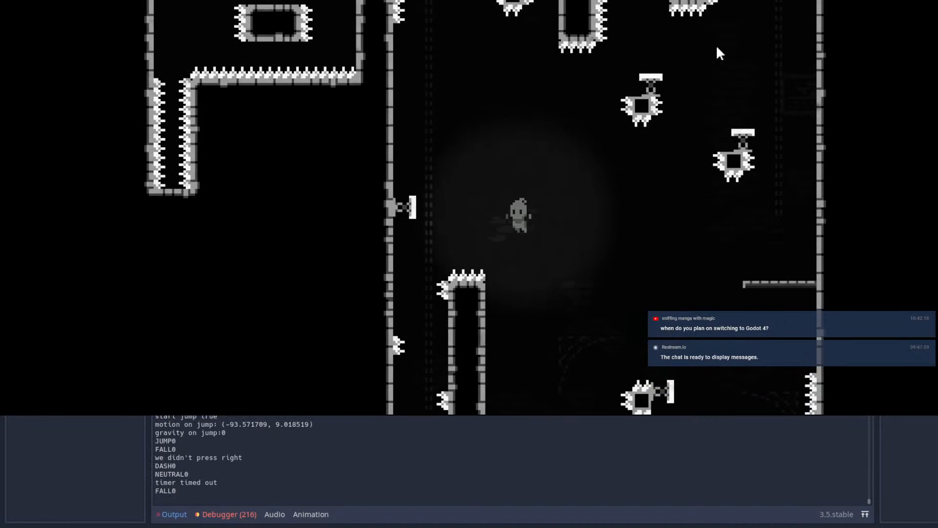
key("space")
Step: Wall-jump from the chamber floor up the narrow spiked shaft to just below the pillar's top
key("space")
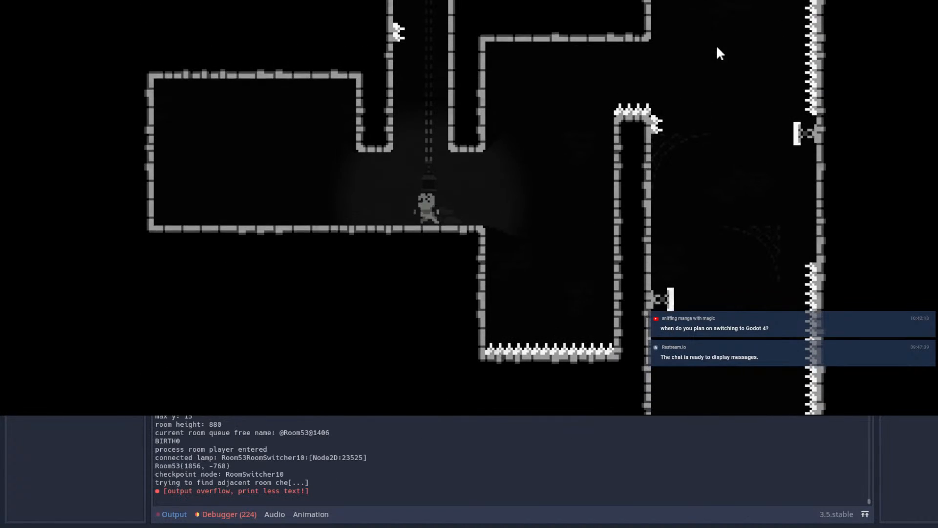
key("Left")
key("space")
key("Right")
key("space")
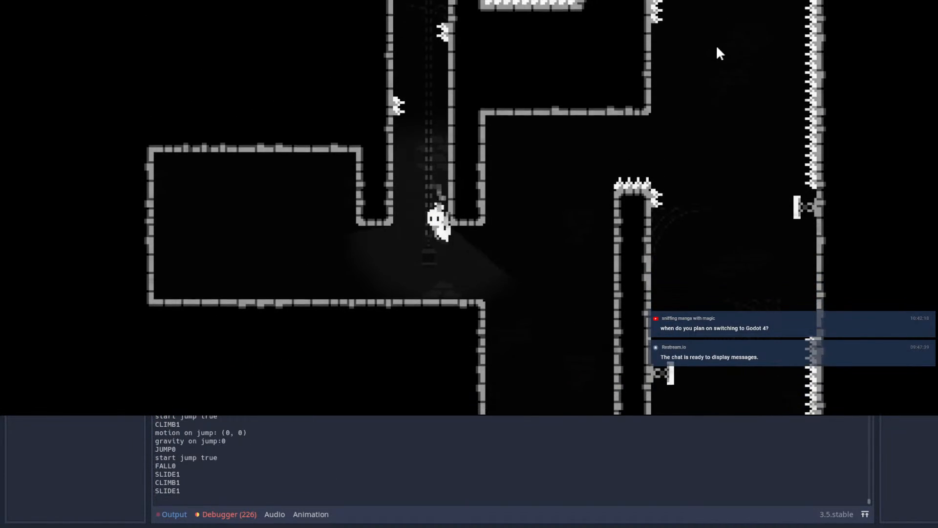
key("Left")
key("space")
key("space")
key("space")
key("Right")
key("Left")
key("space")
key("space")
key("Right")
key("Left")
key("space")
key("space")
key("Right")
Step: Try to pass the last wall spikes near the shaft's top, and retry the ascent from the chamber floor
key("space")
key("Right")
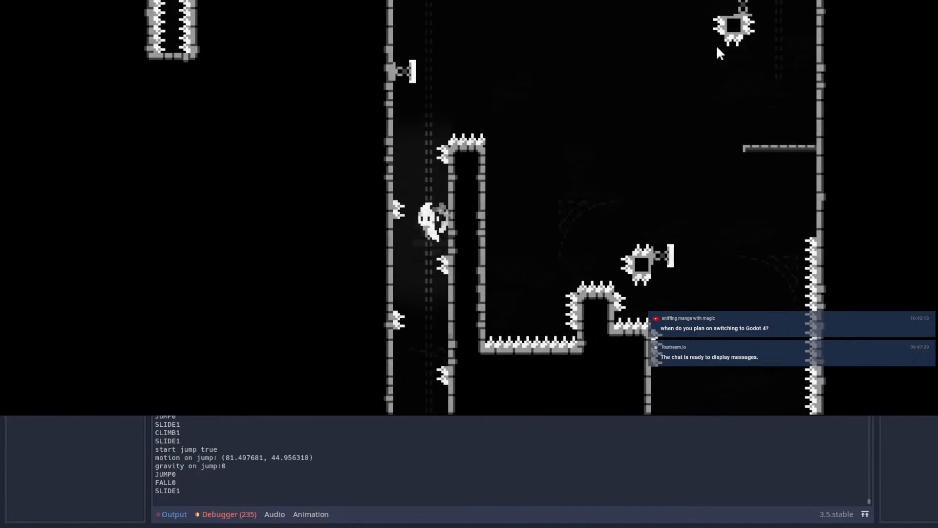
key("Left")
key("Right")
key("Left")
key("space")
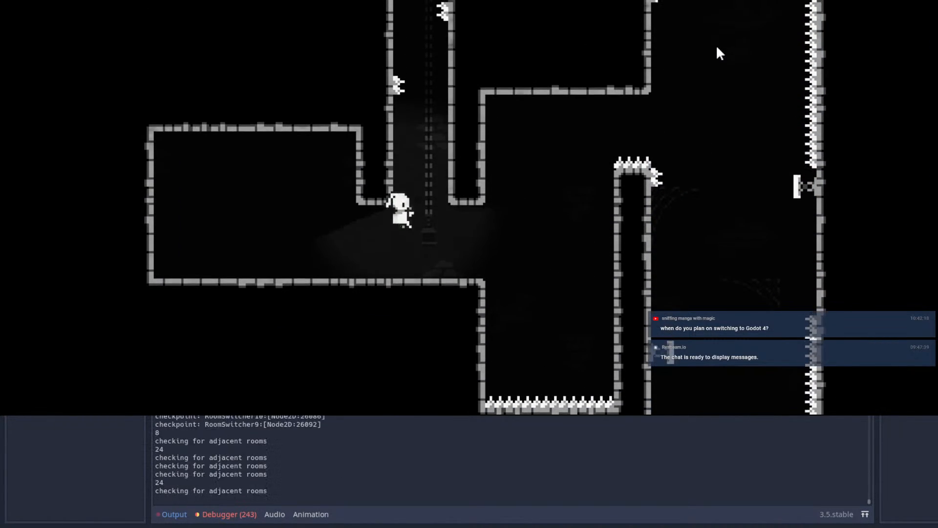
key("space")
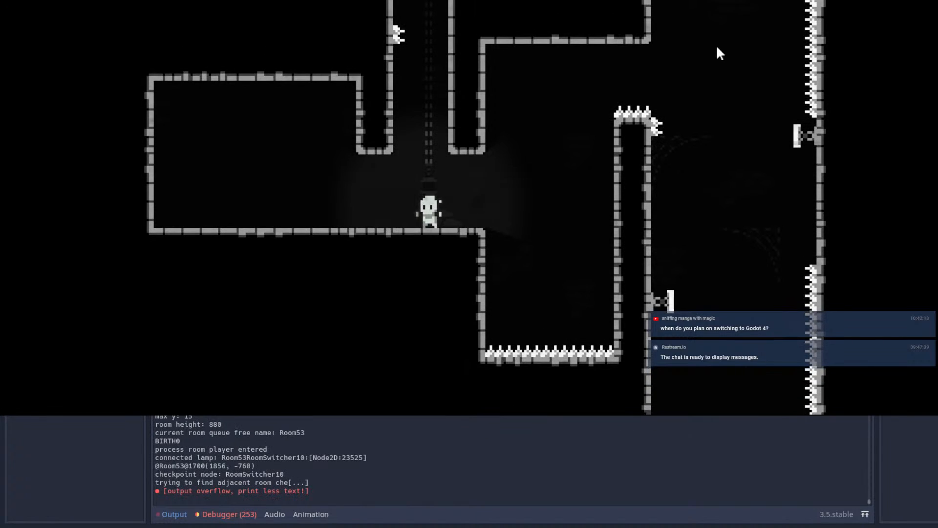
Step: Test a jump and dash around the pillar's lower end, and wall-jump up the shaft past its lowest spikes
key("Right")
key("Left")
key("space")
key("Left")
key("shift")
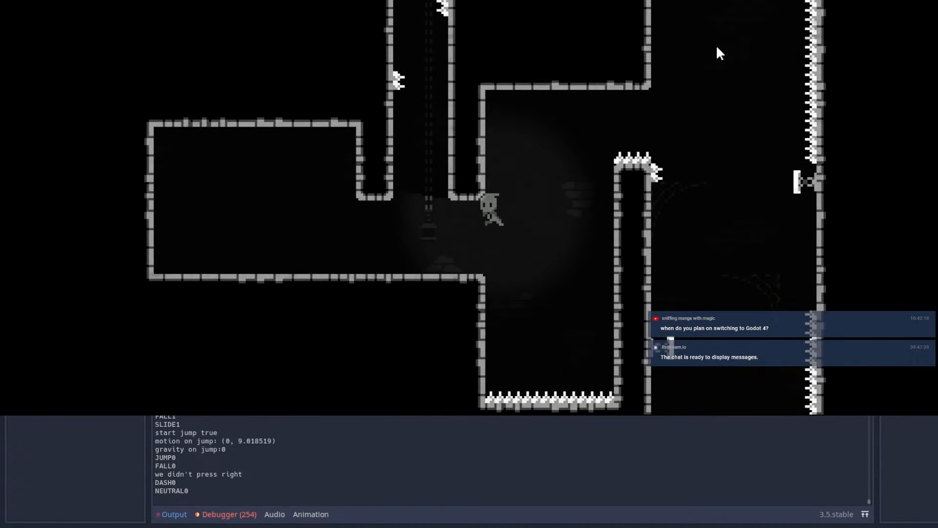
key("Left")
key("space")
Step: Wall-jump through the upper spikes and cross over the spiked pillar to its right side
key("space")
key("space")
key("space")
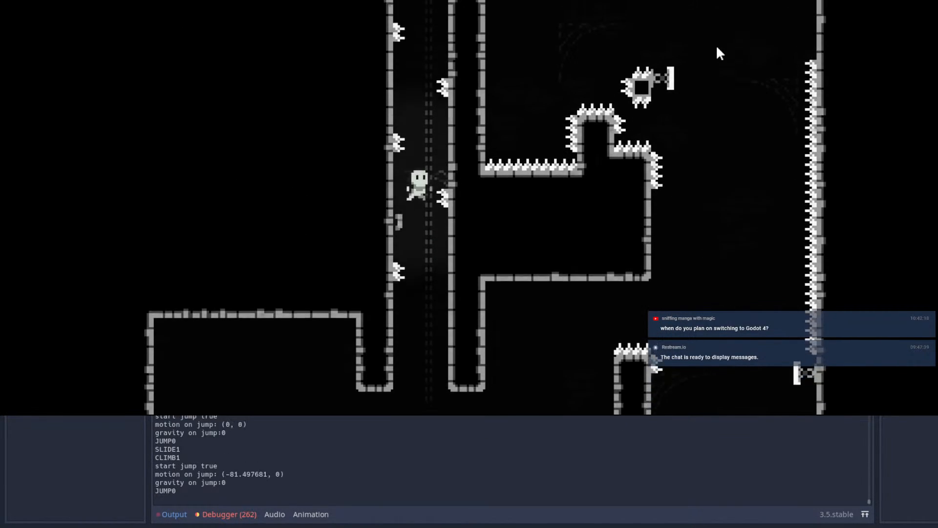
key("Right")
key("Left")
key("space")
key("space")
key("Left")
key("space")
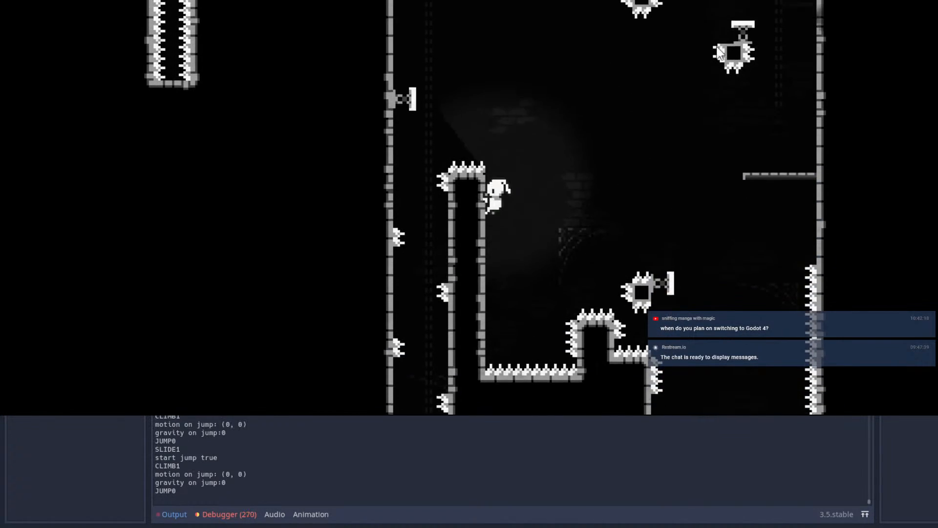
key("Right")
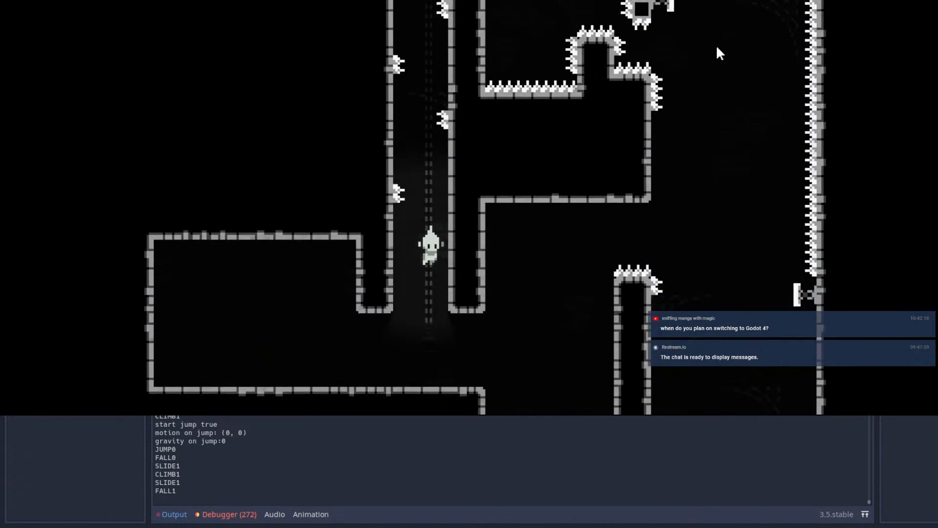
Step: Repeat the climb from the shaft's mouth, alternating between both walls up to the stretch between the upper left-wall spikes
key("Left")
key("space")
key("Right")
key("Left")
key("space")
key("Right")
key("space")
key("Left")
key("space")
key("space")
Step: Leap out of the upper shaft over the spiked pillar into the open area on its right
key("space")
key("space")
key("space")
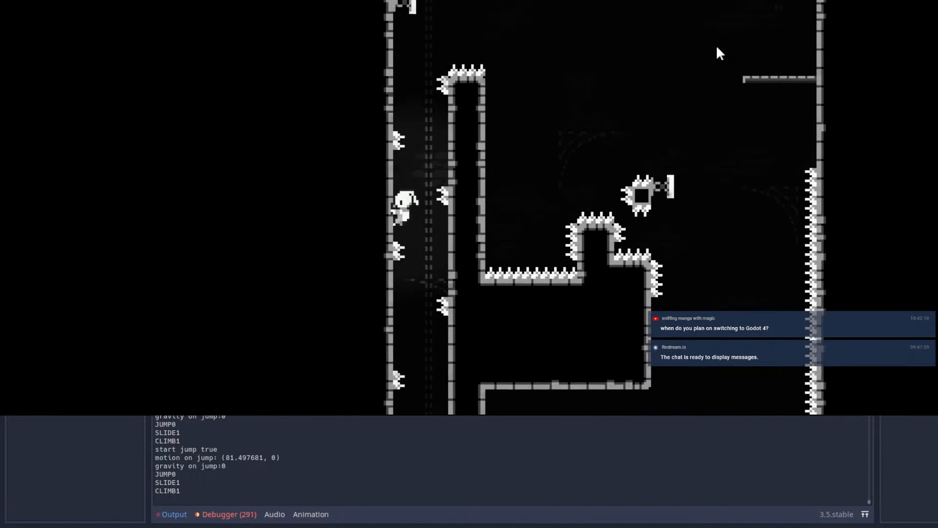
key("space")
key("Right")
key("Left")
Step: Retry the first wall jumps at the foot of the shaft below the lowest left-wall spikes
key("space")
key("space")
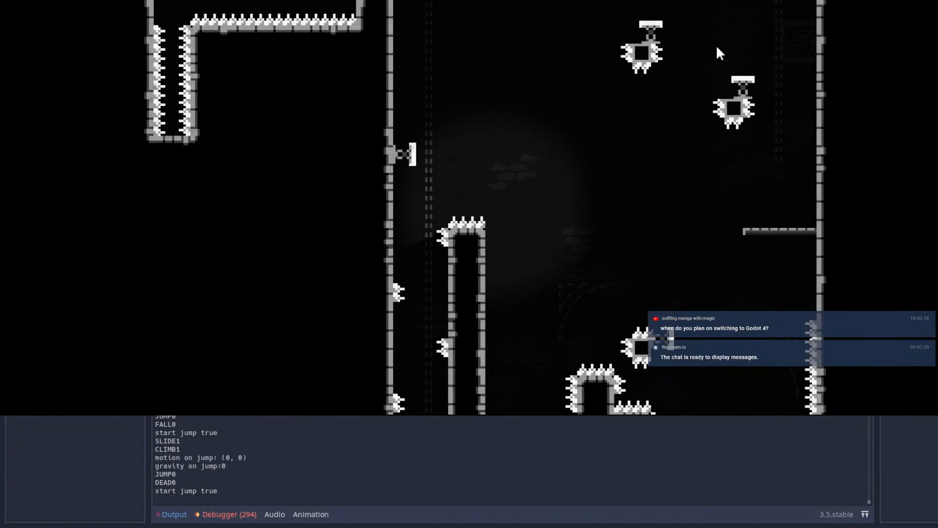
key("space")
key("Left")
key("space")
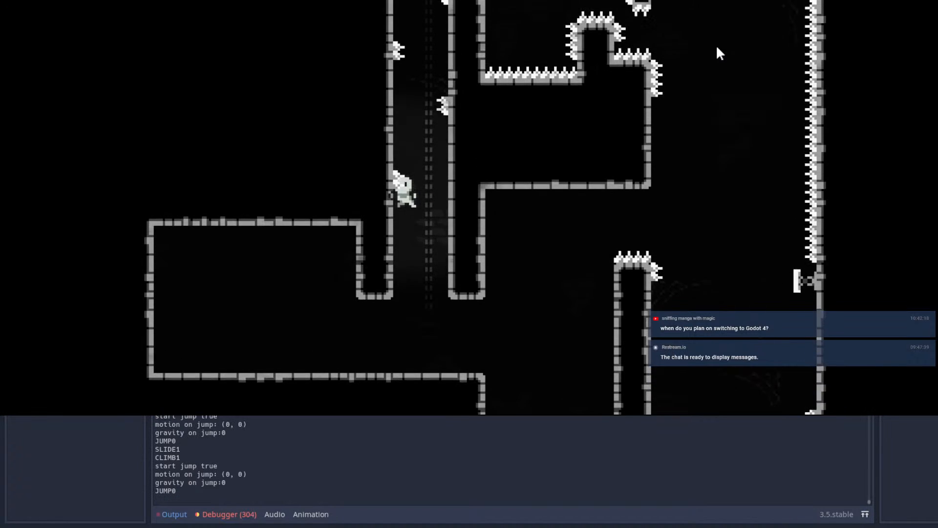
key("space")
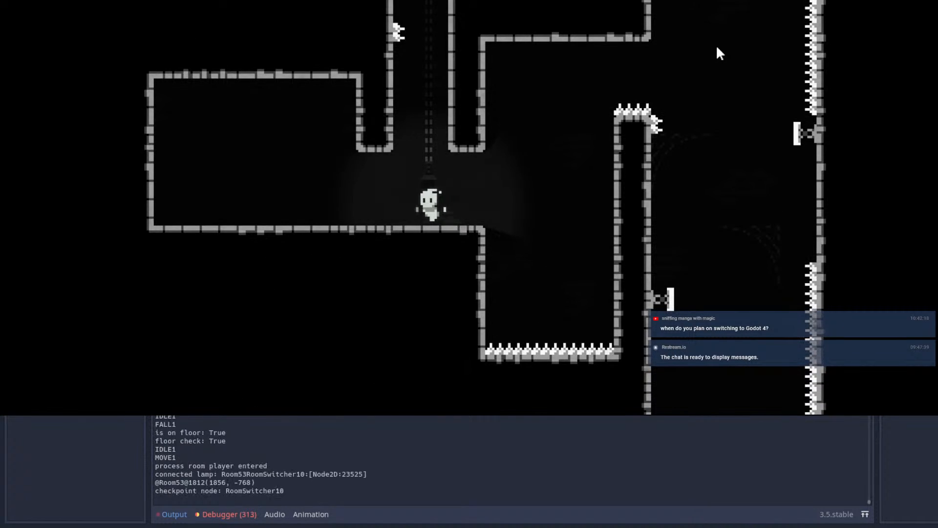
Step: Climb the full shaft from the checkpoint and test the left-wall spring's bounce over the pillar into the open area
key("space")
key("Left")
key("space")
key("space")
key("space")
key("space")
key("space")
key("Left")
key("space")
key("space")
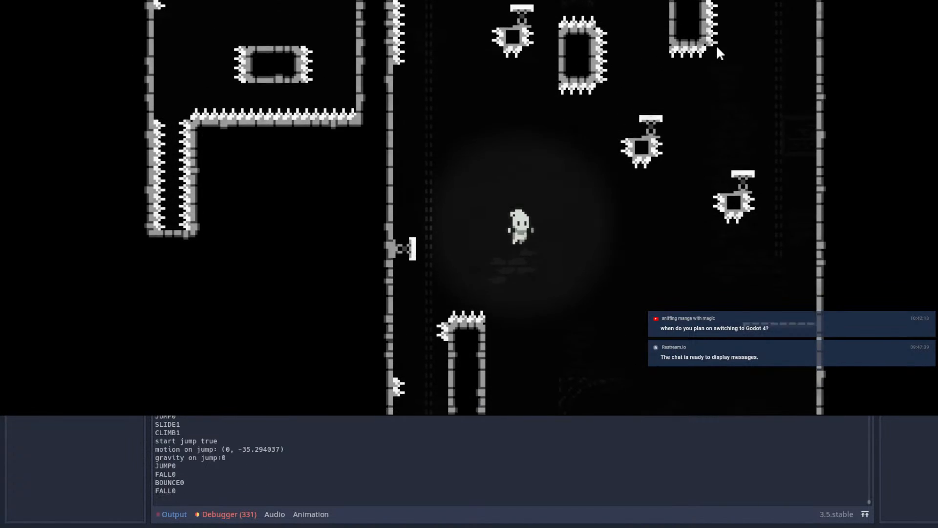
key("Left")
key("space")
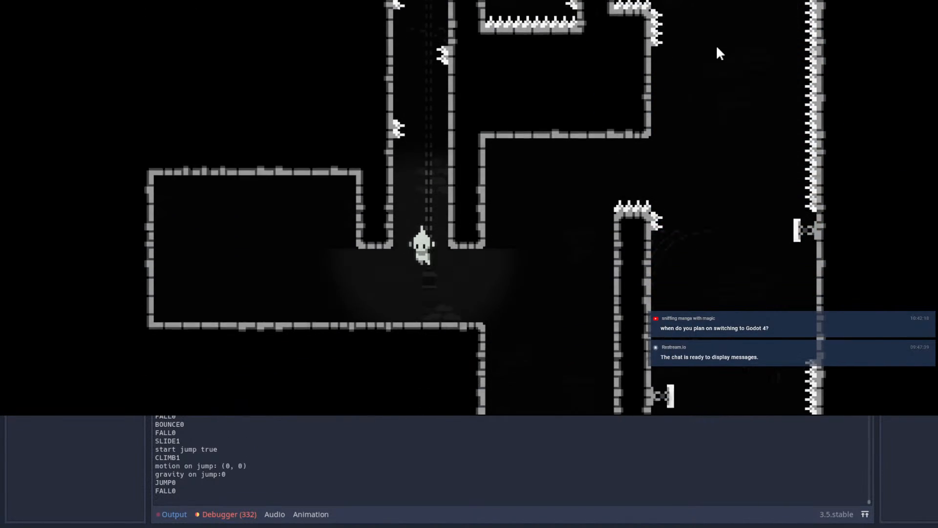
Step: Retry the wall jumps from the shaft's mouth toward the lowest left-wall spikes
key("Left")
key("space")
key("space")
key("space")
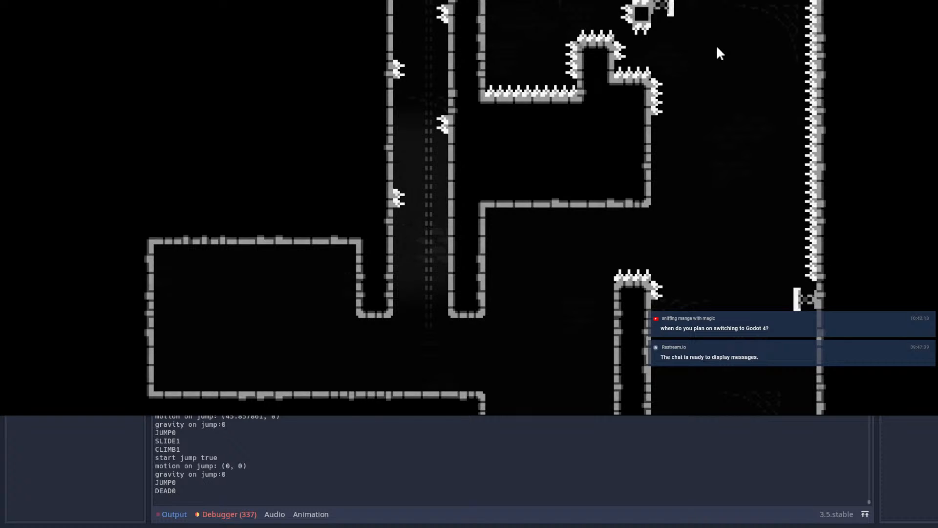
Step: Wall-jump up the whole shaft and exit to the right above the spiked pillar
key("Left")
key("space")
key("space")
key("space")
key("space")
Step: Restart from the checkpoint and wall-jump up to the right wall midway through the spiked shaft
key("space")
key("space")
key("Right")
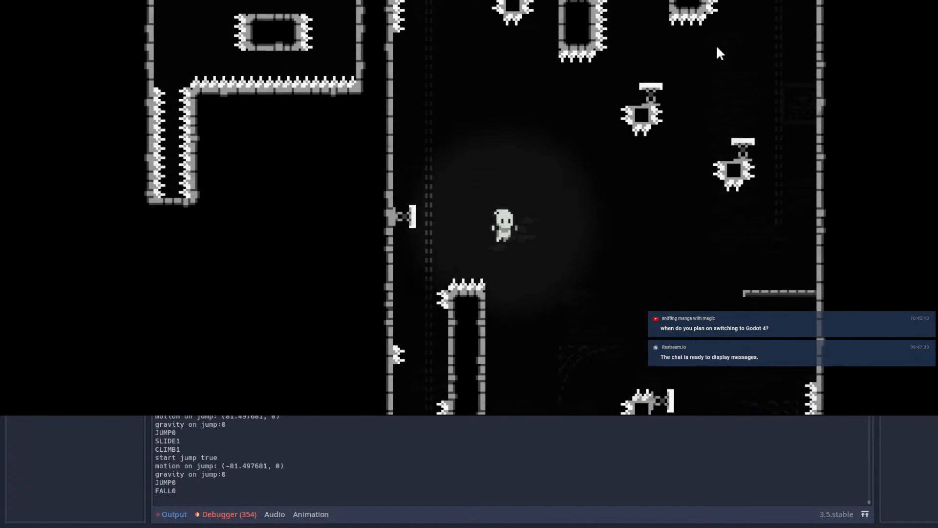
key("Escape")
key("Return")
key("Left")
key("space")
key("space")
key("space")
key("space")
key("space")
key("space")
key("space")
key("space")
key("space")
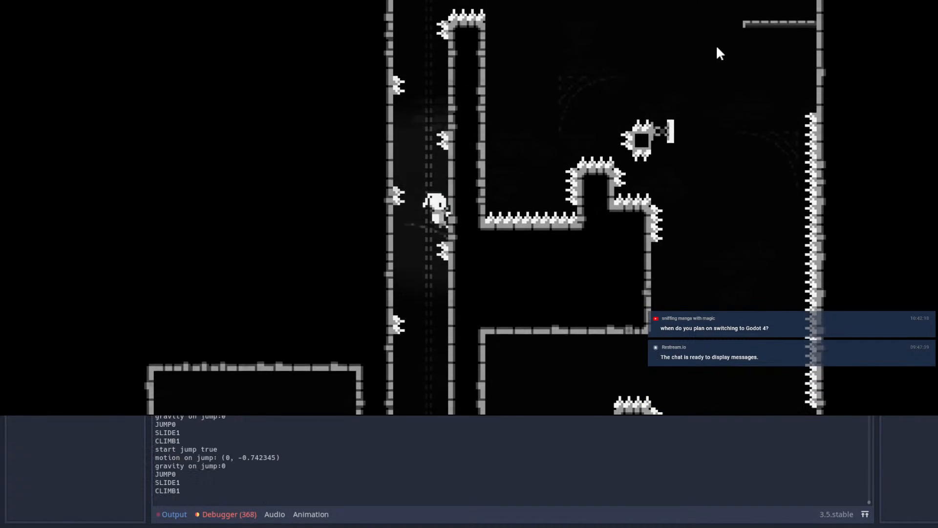
Step: Restart the run again and climb the shaft to the left wall just below the spring
key("Right")
key("Escape")
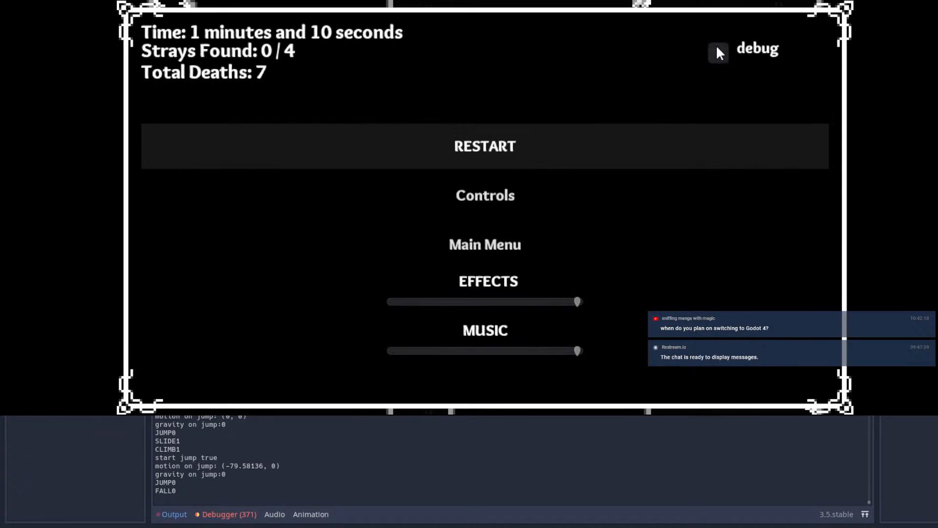
key("Return")
key("Left")
key("space")
key("space")
key("space")
key("space")
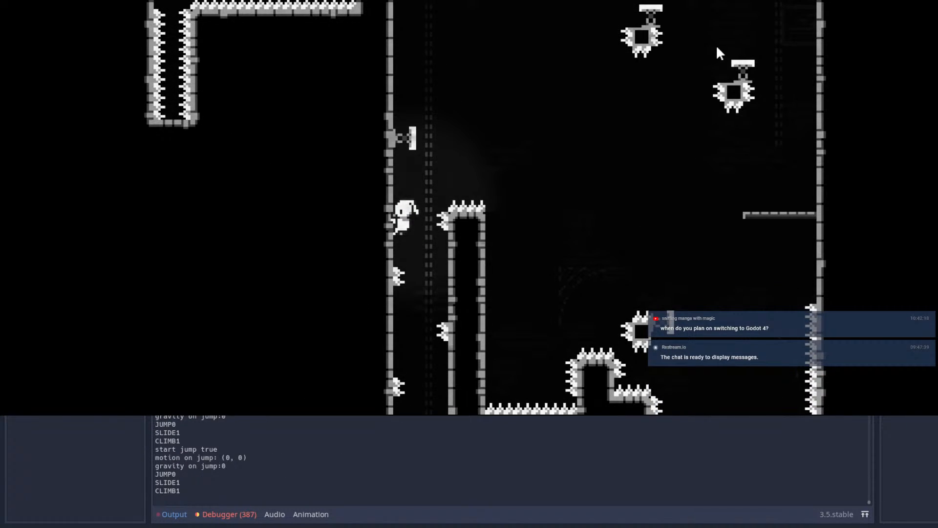
key("Right")
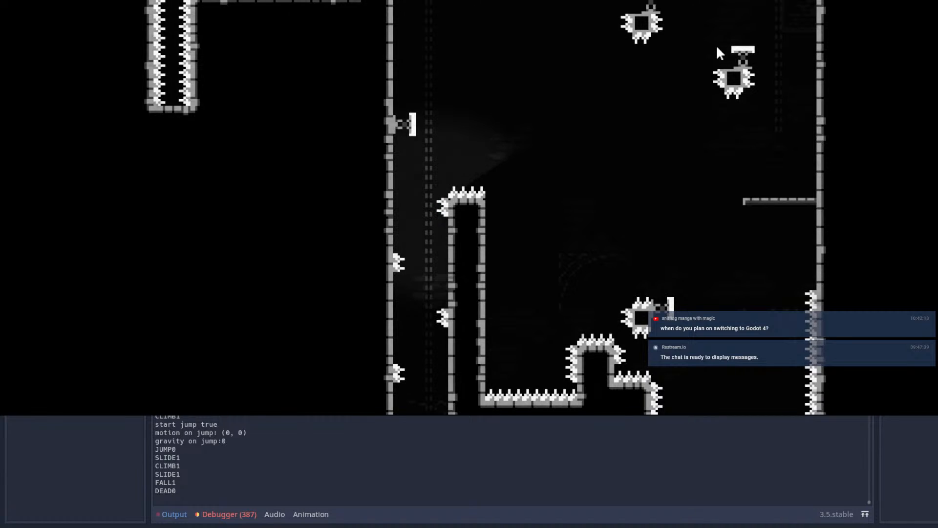
Step: Repeat the climb to the left wall below the spring and test jumping off from there
key("space")
key("Left")
key("space")
key("space")
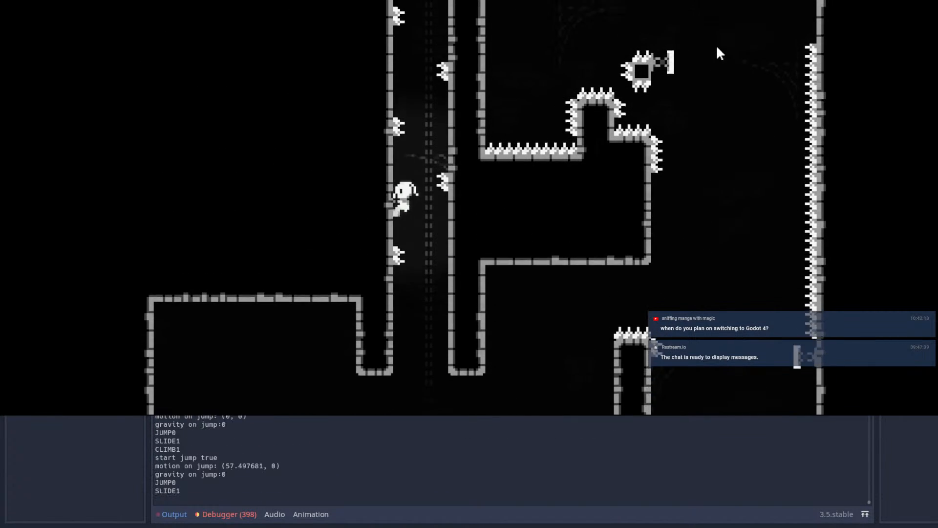
key("space")
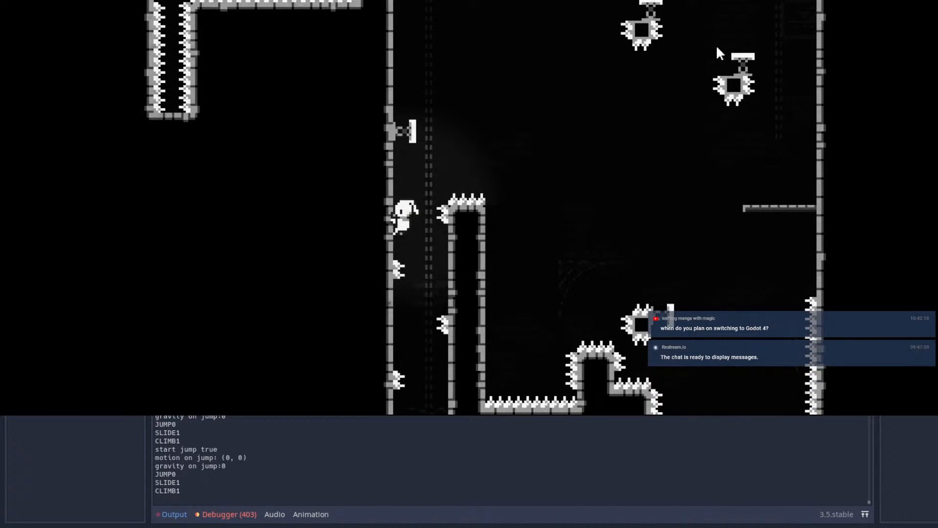
key("space")
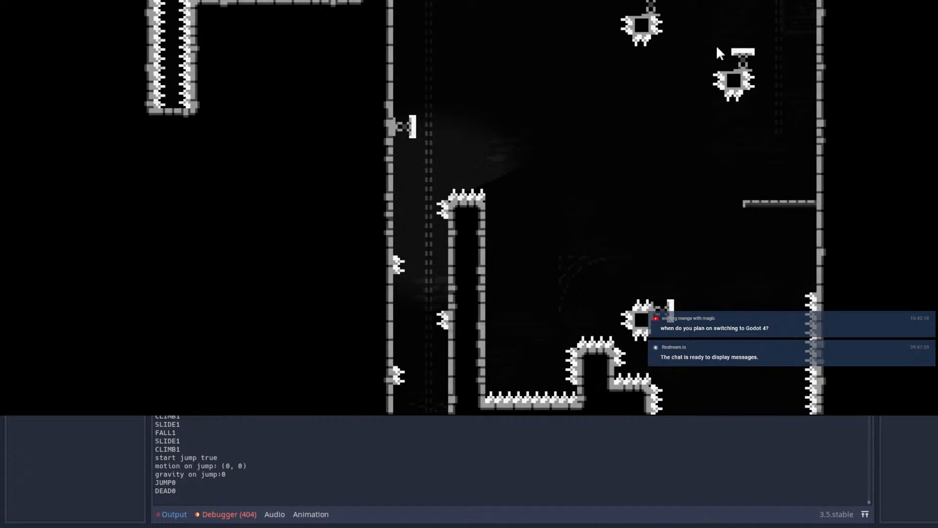
Step: Climb the shaft and test clinging to the right wall between its two uppermost spikes
key("space")
key("Left")
key("space")
key("space")
key("space")
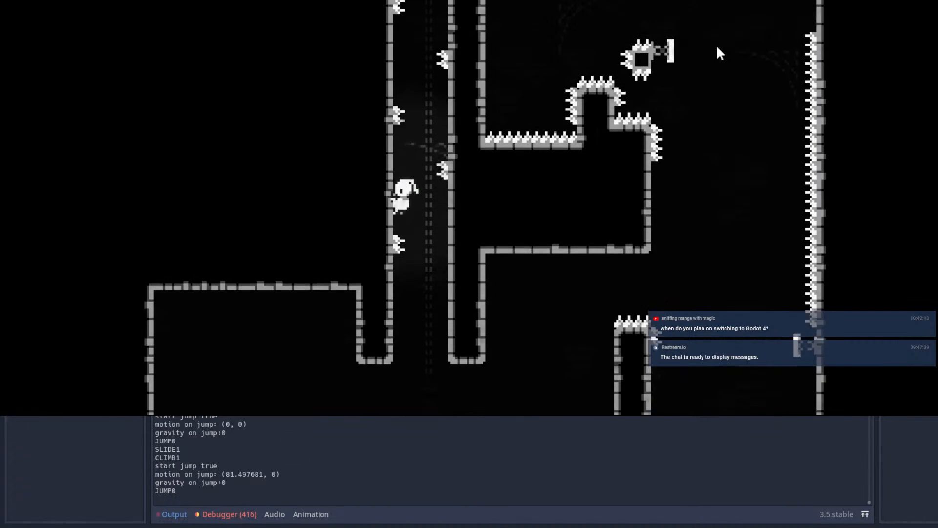
key("space")
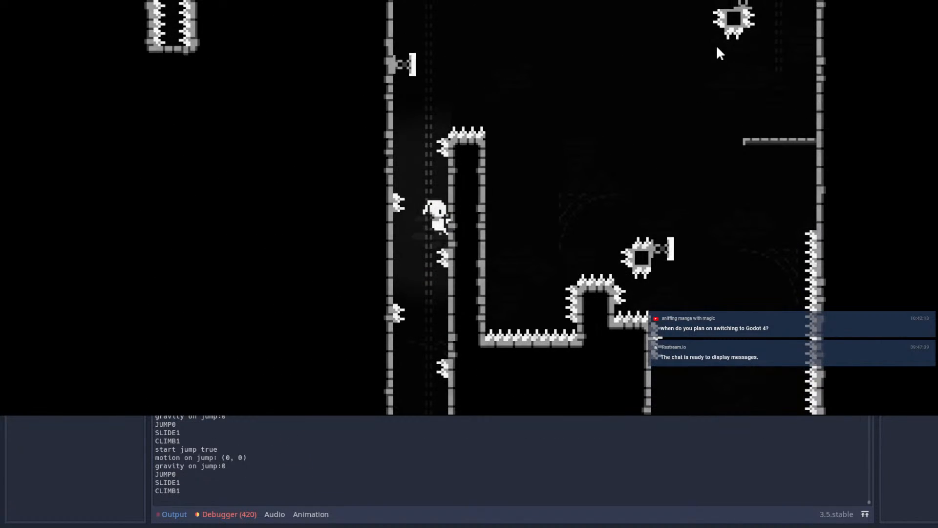
key("Up")
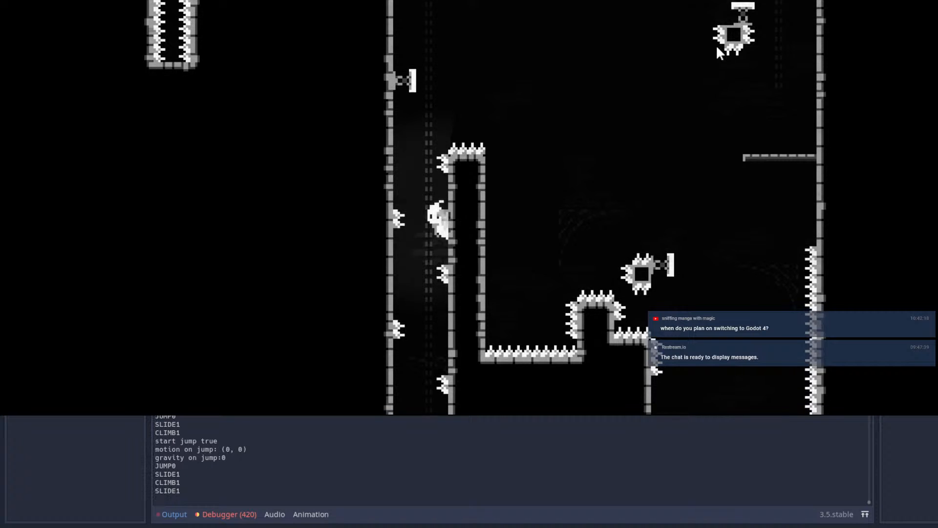
Step: Jump left off the upper right wall and retry the shaft from the checkpoint
key("Left")
key("space")
key("Left")
key("space")
key("space")
key("space")
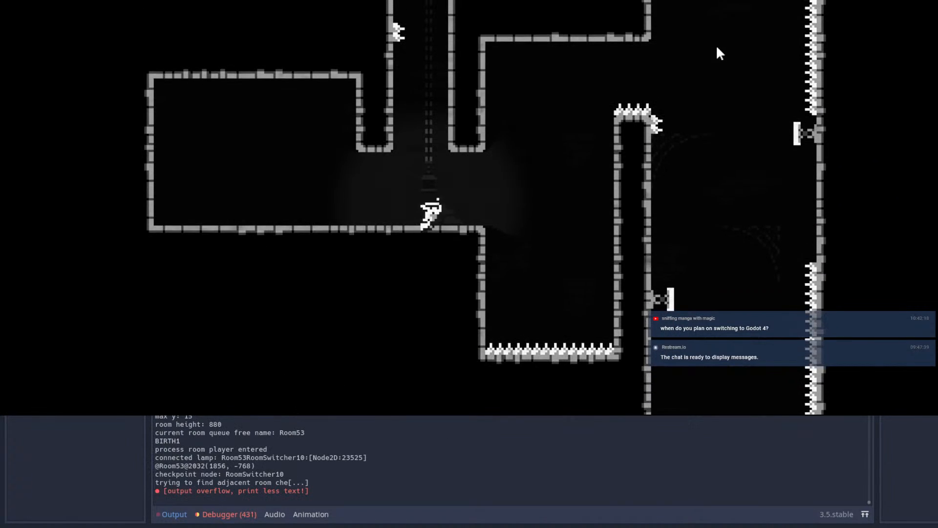
Step: Test quick alternating wall jumps through the lower shaft between its first spikes
key("Left")
key("space")
key("space")
key("space")
Step: Retry the shaft entry from the checkpoint, testing the wall slides and jumps below the first spikes
key("space")
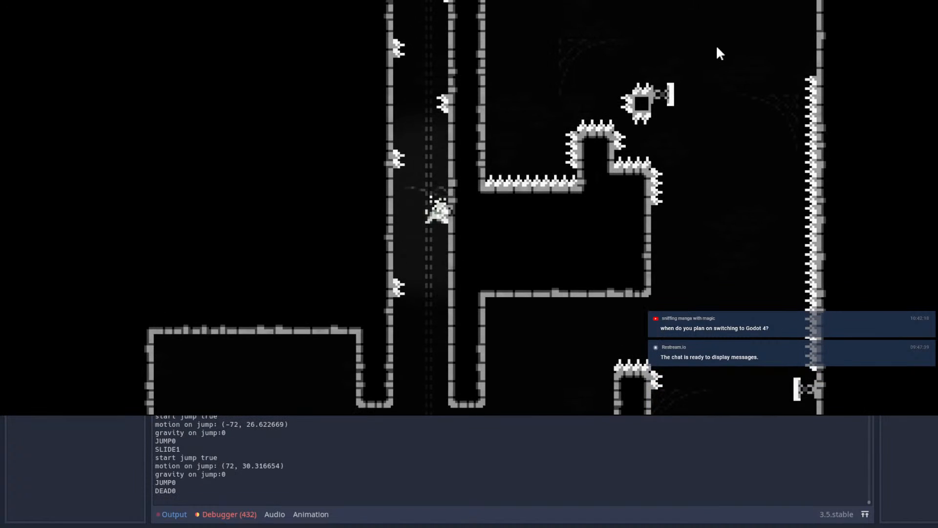
key("space")
key("space")
key("space")
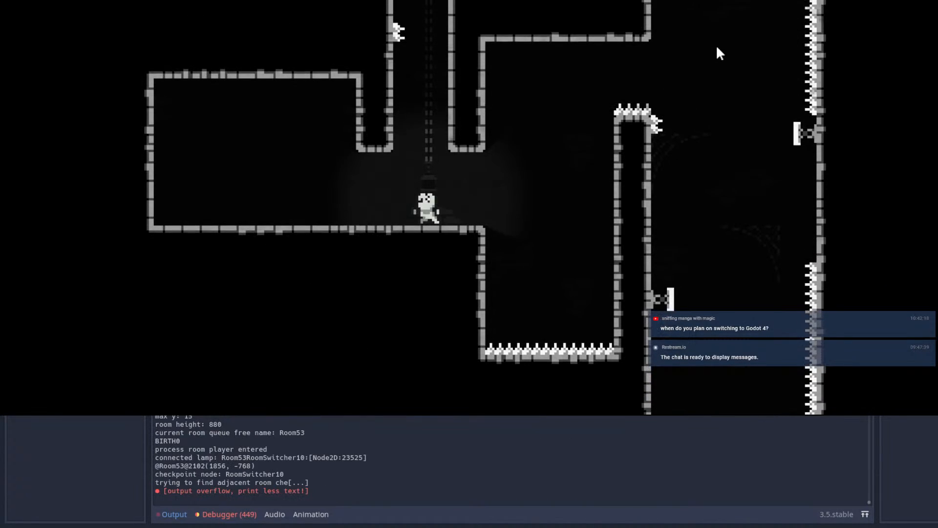
key("space")
key("space")
key("space")
key("space")
key("space")
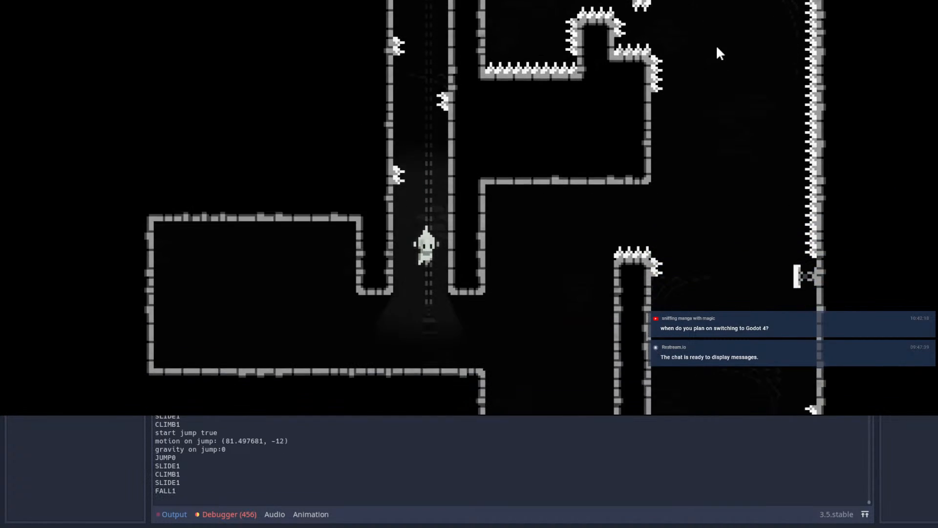
Step: Wall-jump up the full shaft and leap over the pillar's top beside the left-wall spring
key("space")
key("space")
key("space")
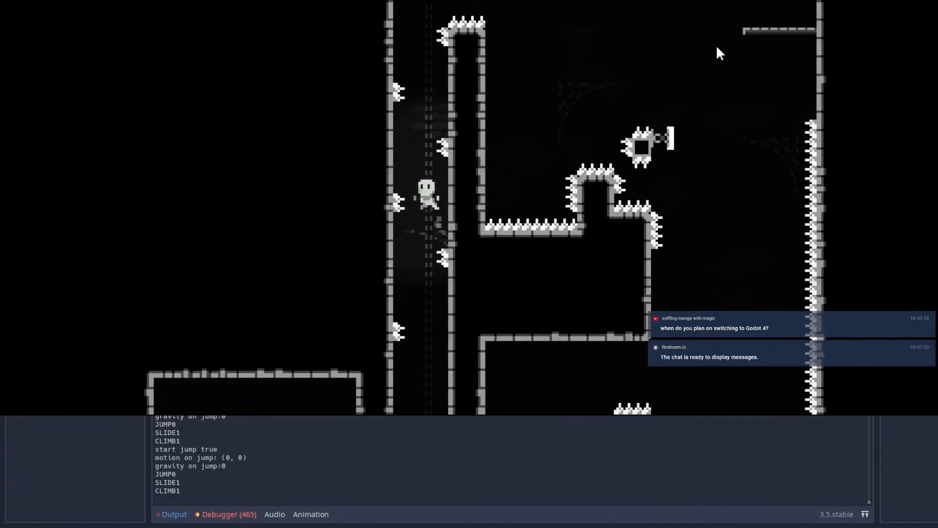
key("space")
key("Right")
Step: Retry the opening wall jumps from the chamber floor into the shaft's lower section
key("space")
key("Left")
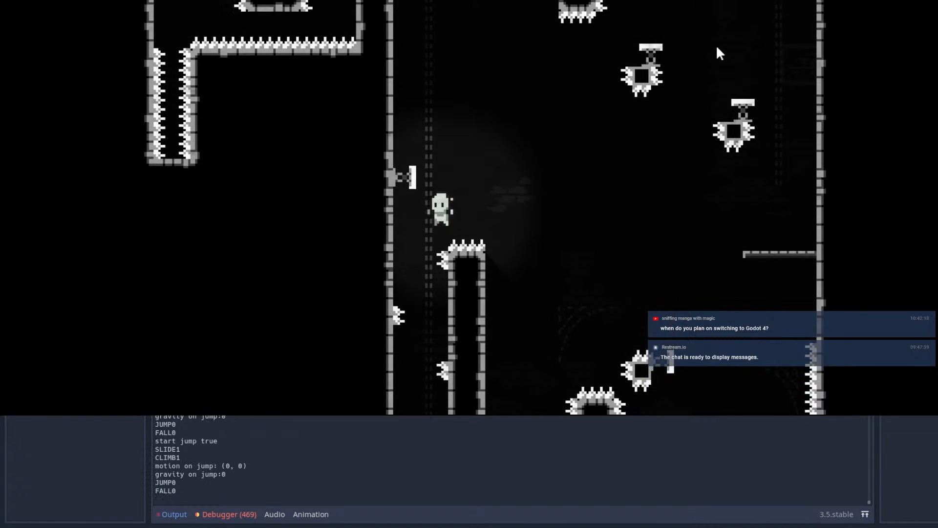
key("space")
key("Left")
key("space")
key("space")
key("space")
key("space")
key("space")
key("space")
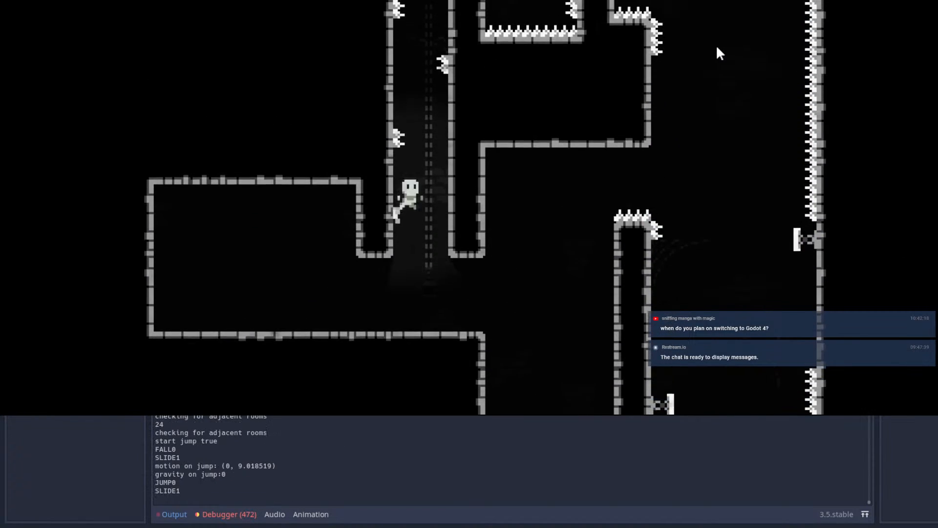
key("space")
key("Left")
Step: Wall-jump from the chamber floor past the first left-wall spikes and test the slide just above them
key("space")
key("Right")
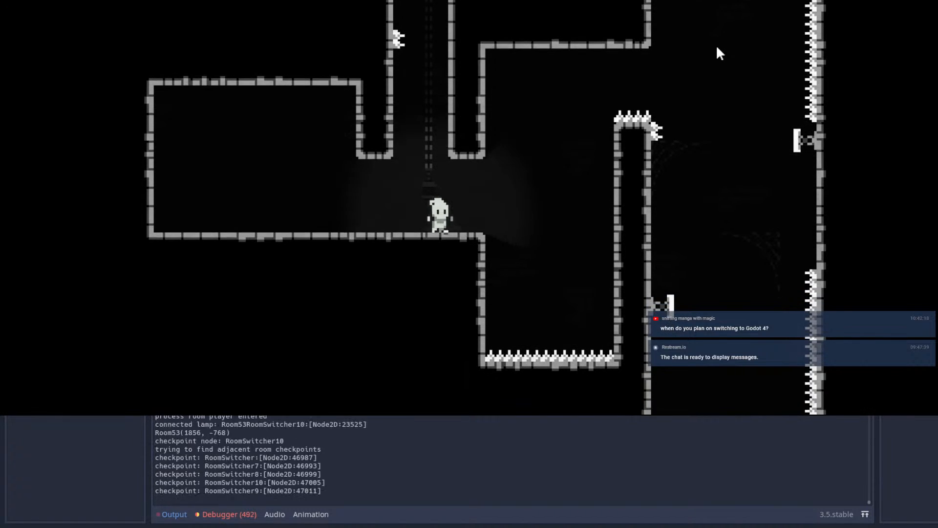
key("space")
key("Left")
key("space")
key("Right")
key("space")
key("space")
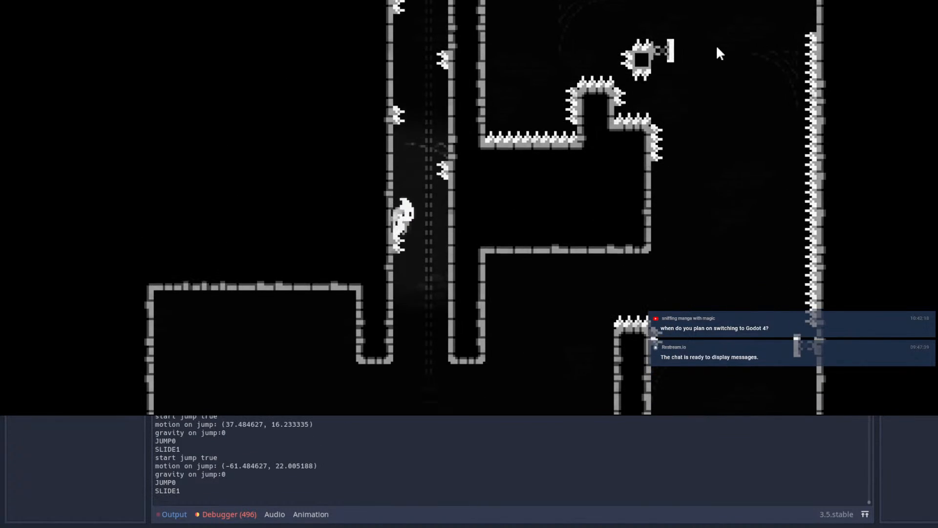
key("Right")
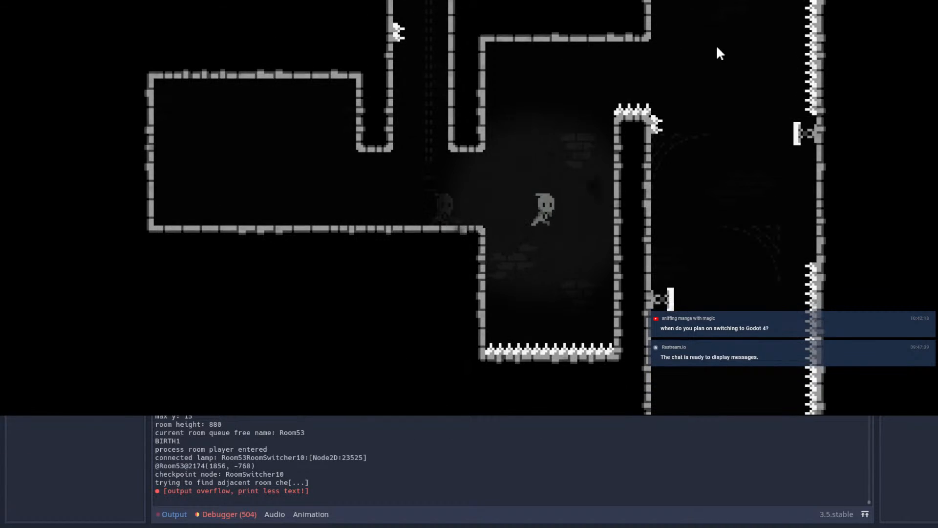
Step: Retry the shaft climb from the respawn point with repeated wall jumps off both sides
key("Left")
key("space")
key("space")
key("Left")
key("space")
key("Left")
key("Right")
key("space")
key("space")
key("space")
key("space")
key("space")
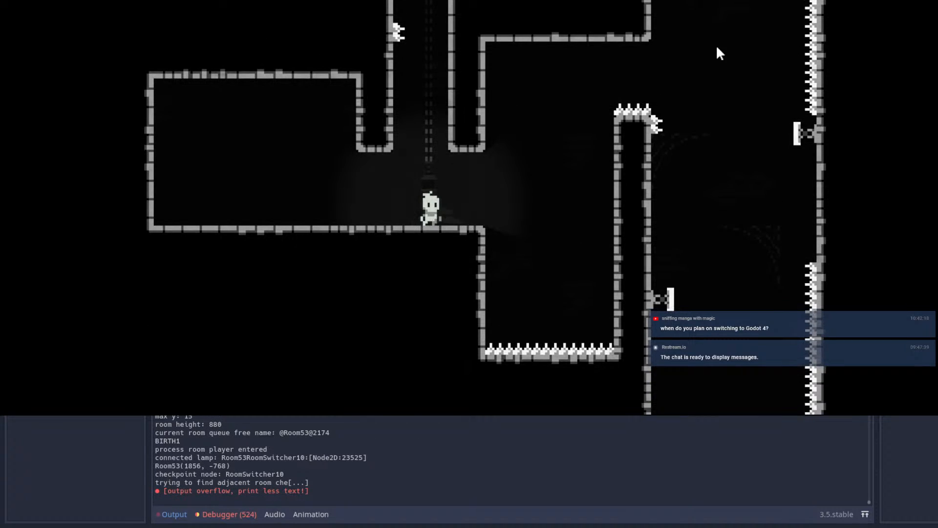
Step: Test a right-wall start into the shaft, jumping across to the left wall at the lowest spikes
key("Right")
key("space")
Step: Test a left-wall start into the shaft, continuing the wall jumps to the lowest right-wall spikes
key("space")
key("space")
key("space")
key("space")
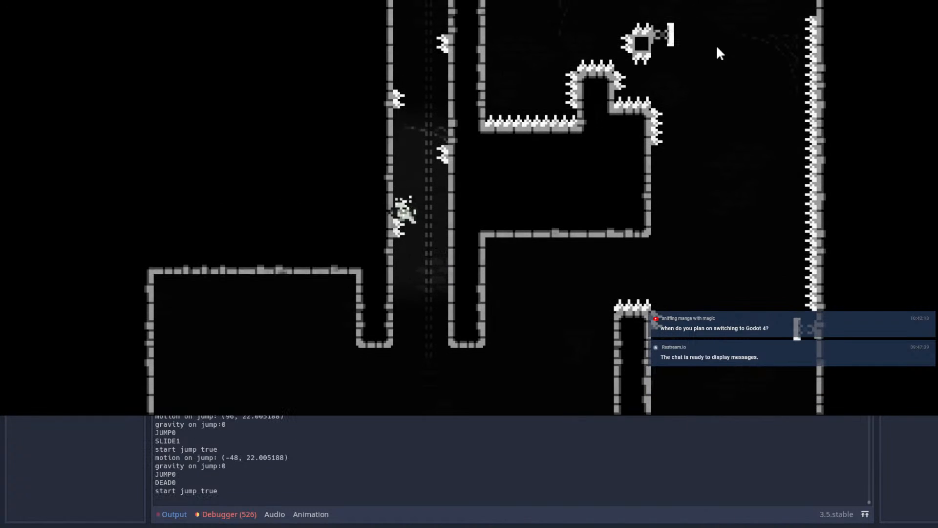
key("Left")
key("space")
key("space")
key("space")
key("space")
Step: Test the rightward wall jump in the shaft just below the first left-wall spikes
key("space")
key("space")
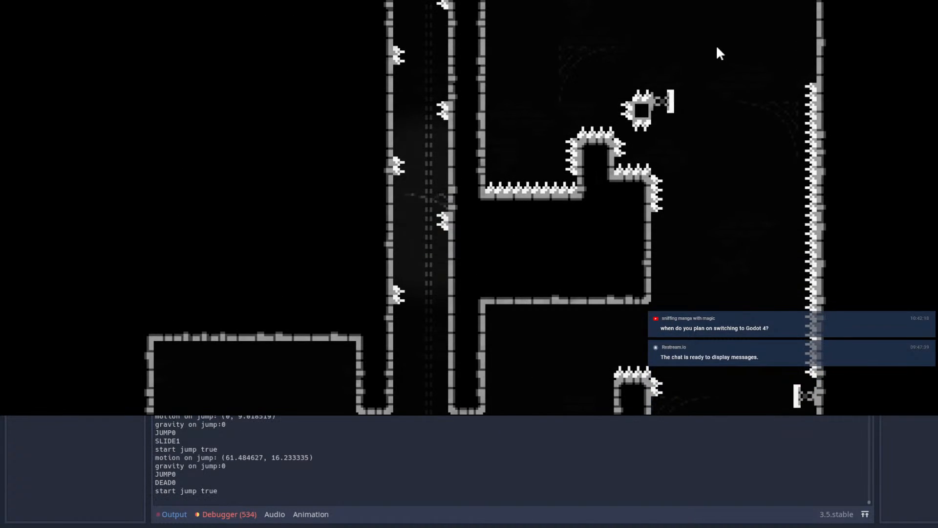
key("space")
key("space")
key("space")
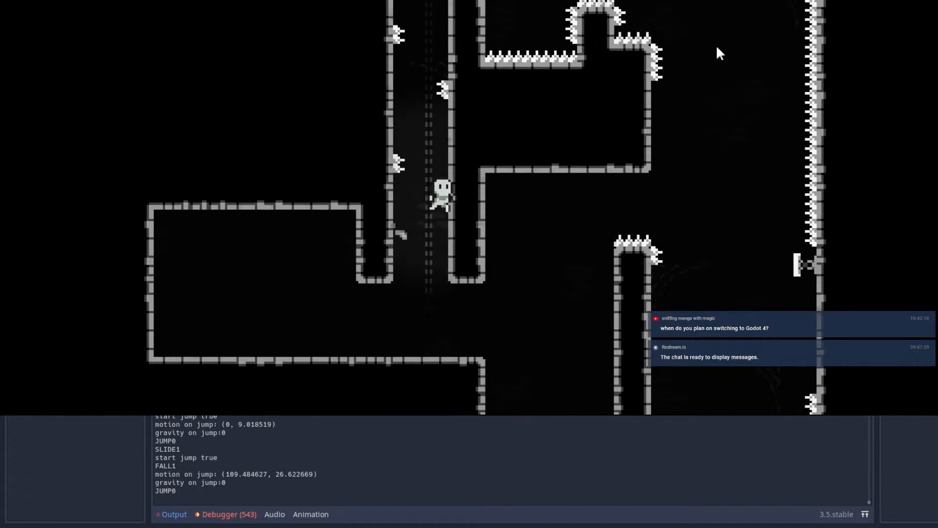
key("space")
key("space")
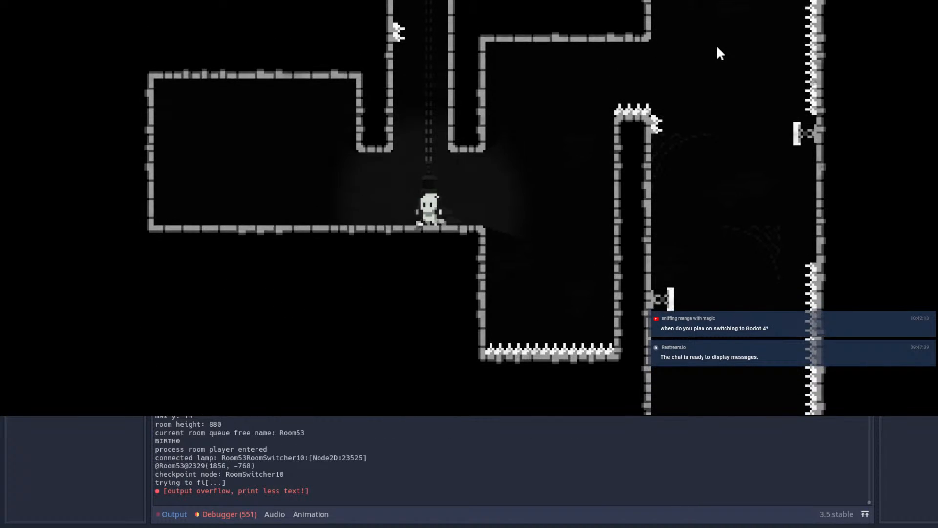
Step: Climb the shaft's left wall with successive jumps over the lowest left-wall spikes
key("Left")
key("space")
key("space")
key("space")
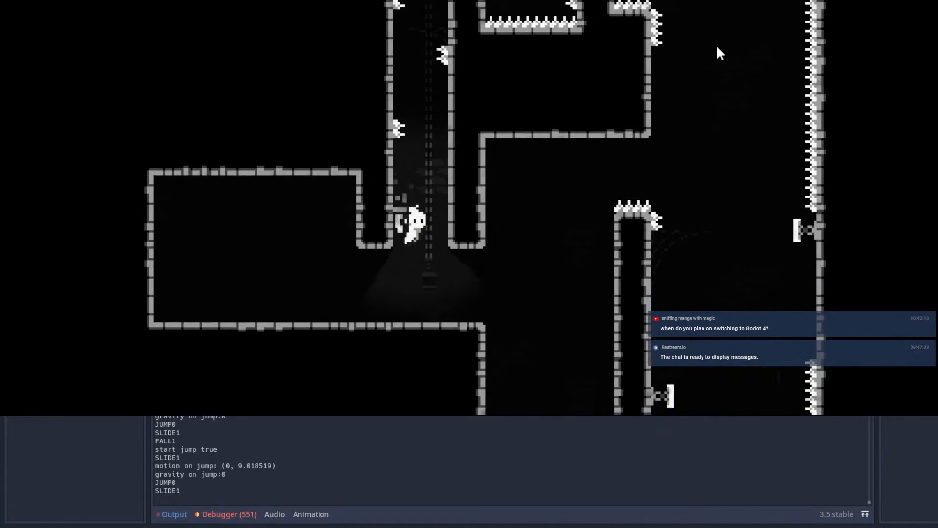
key("space")
key("Left")
key("space")
key("space")
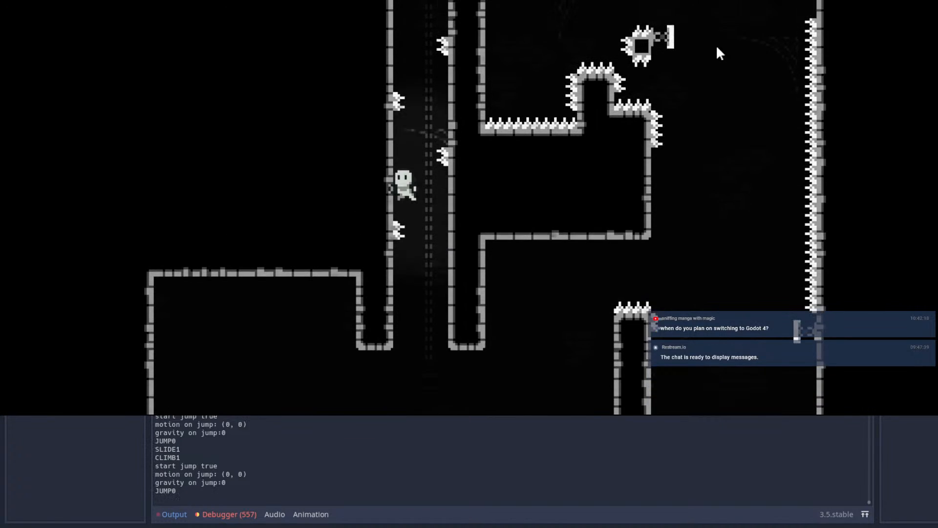
Step: Wall-jump between the staggered spikes to the upper shaft just below the spiked pillar top
key("space")
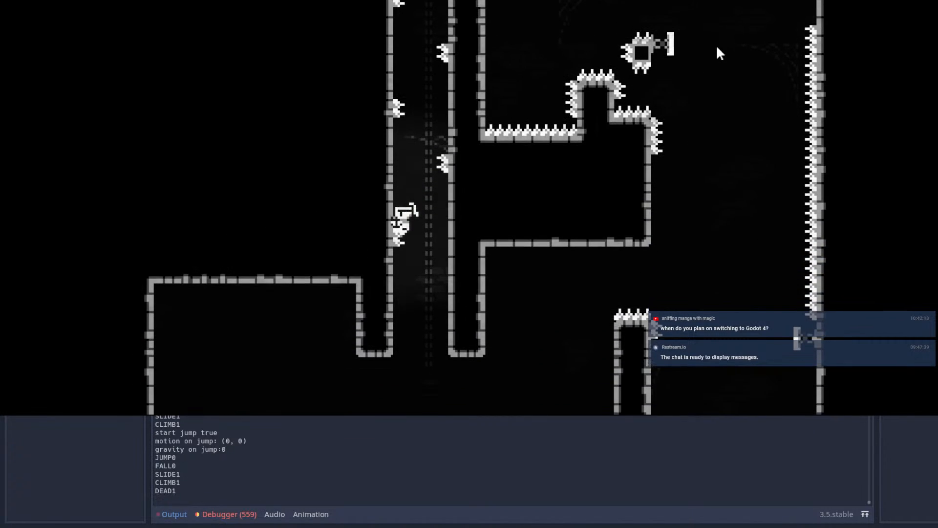
key("space")
key("space")
key("space")
key("space")
key("space")
key("space")
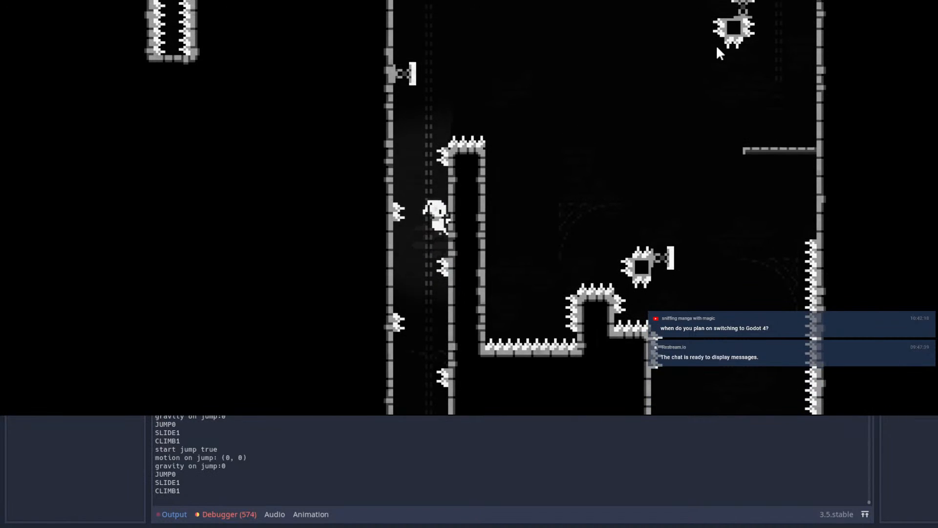
key("space")
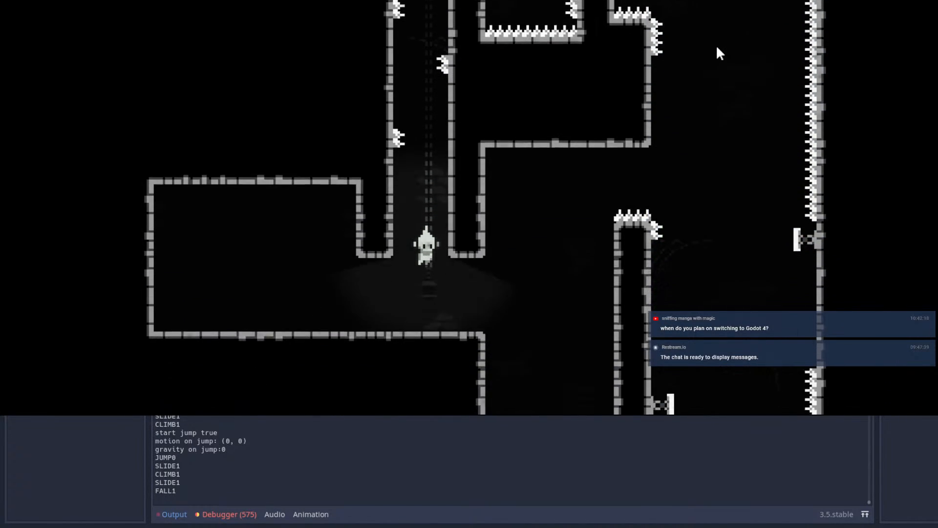
Step: Climb the full shaft again and leap over the pillar toward the spiked pit beyond it
key("space")
key("space")
key("space")
key("space")
key("space")
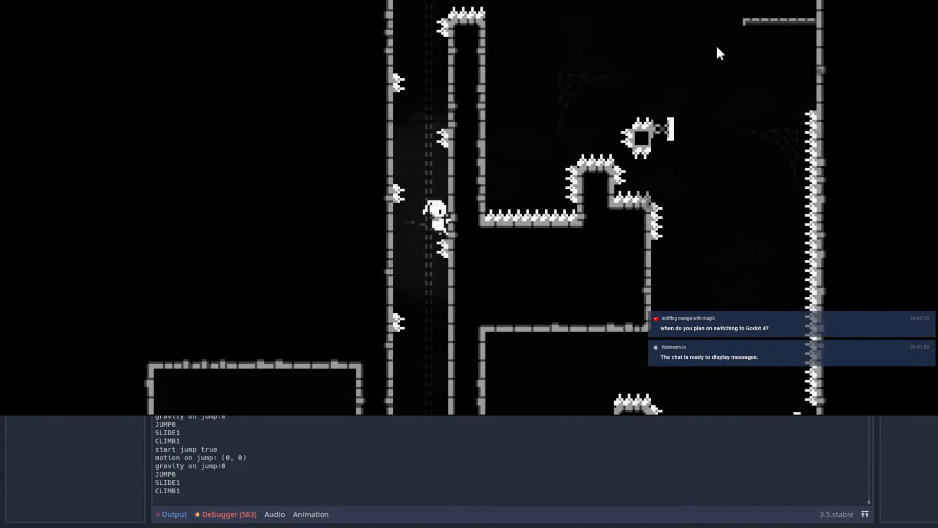
key("space")
key("space")
key("space")
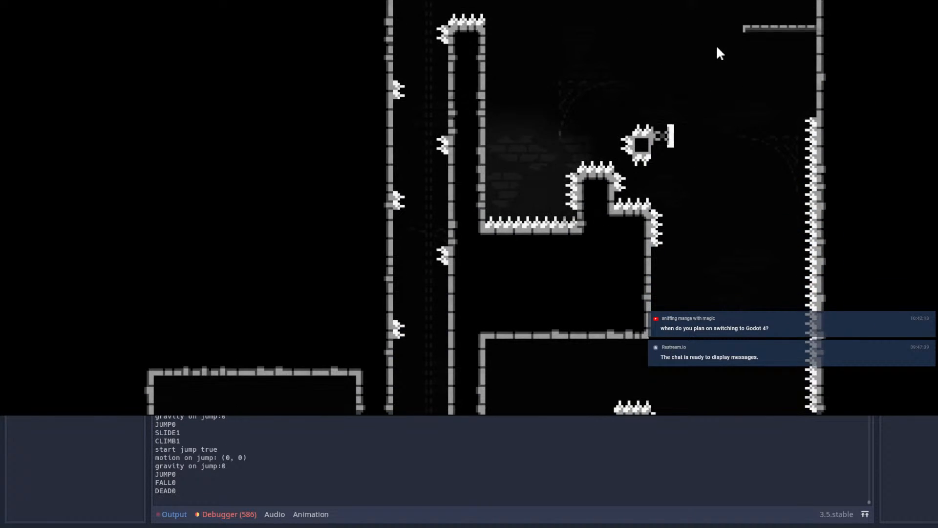
Step: Re-enter the shaft from the respawn point and test clinging to the base of its right wall
key("space")
key("Right")
key("Left")
key("space")
key("Right")
key("space")
key("Up")
key("Down")
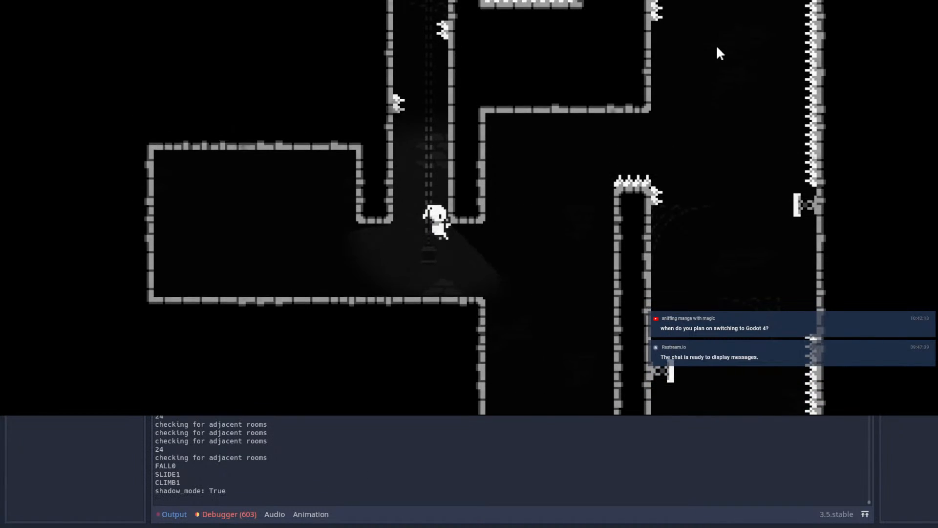
Step: Alternate wall jumps between both walls at the shaft's base, below the first left-wall spikes
key("space")
key("Left")
key("space")
key("Right")
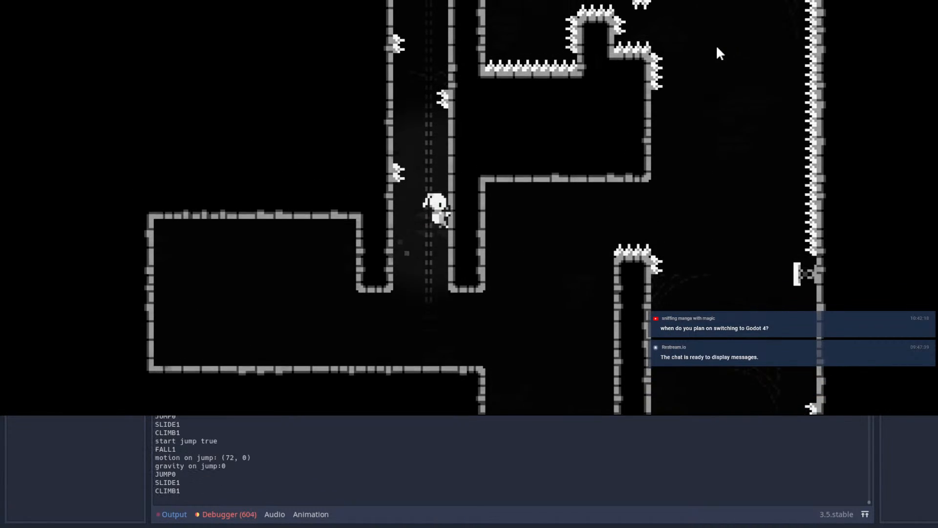
key("space")
key("Left")
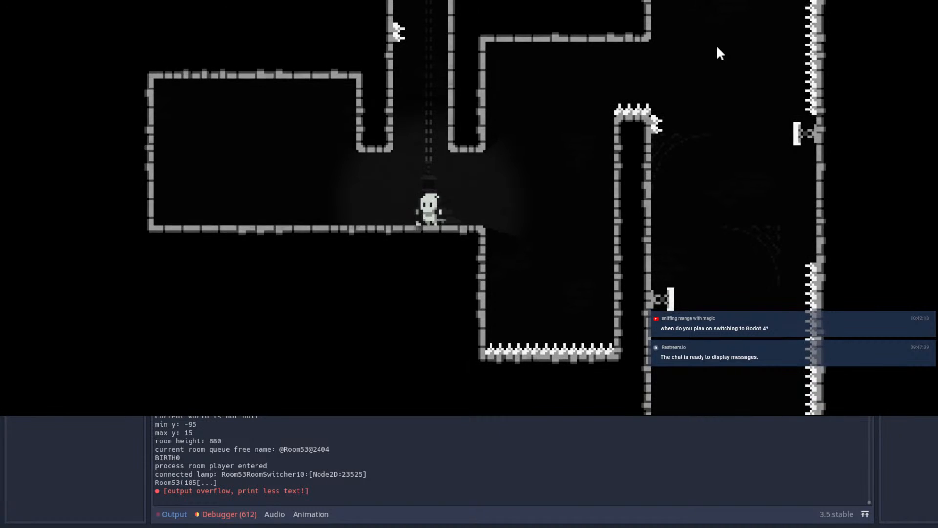
Step: Test jumps across the chamber's left side, and return to wall-jump into the shaft
key("Right")
key("Left")
key("space")
key("Left")
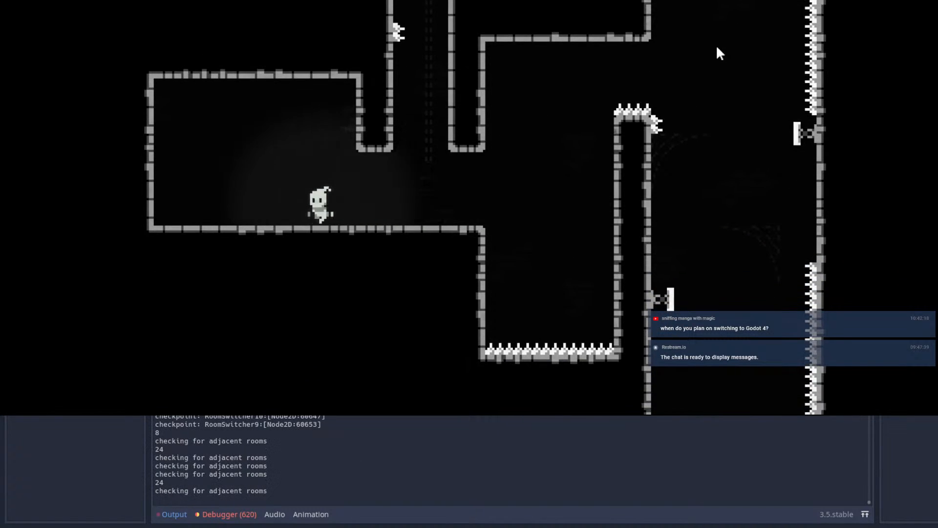
key("space")
key("Left")
key("space")
key("Right")
key("Right")
key("space")
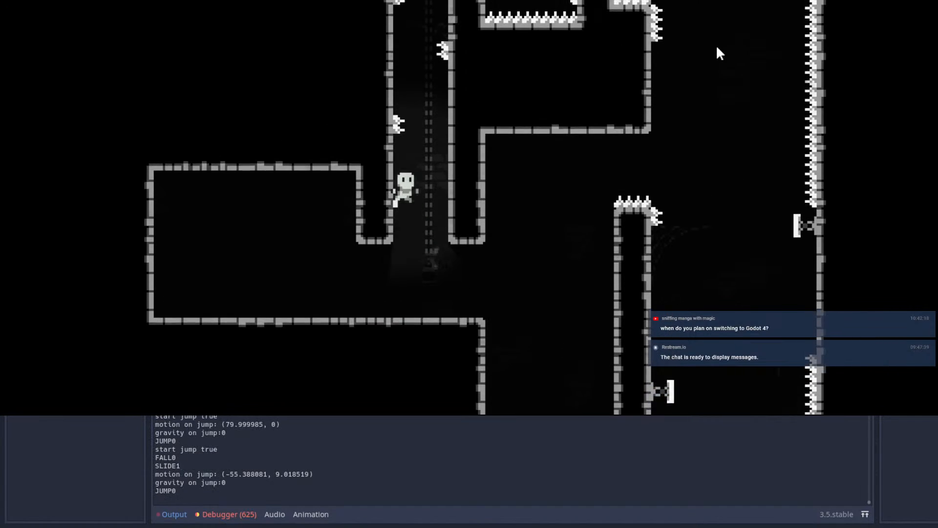
key("space")
key("space")
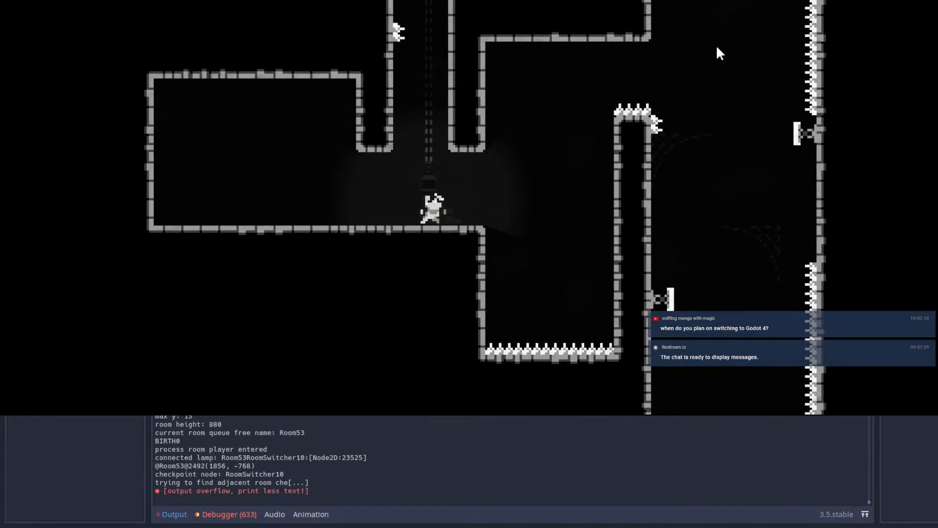
Step: Retry the shaft's opening wall jumps and review the logged jump motion values in the output
key("Right")
key("space")
key("space")
key("space")
key("space")
key("space")
key("space")
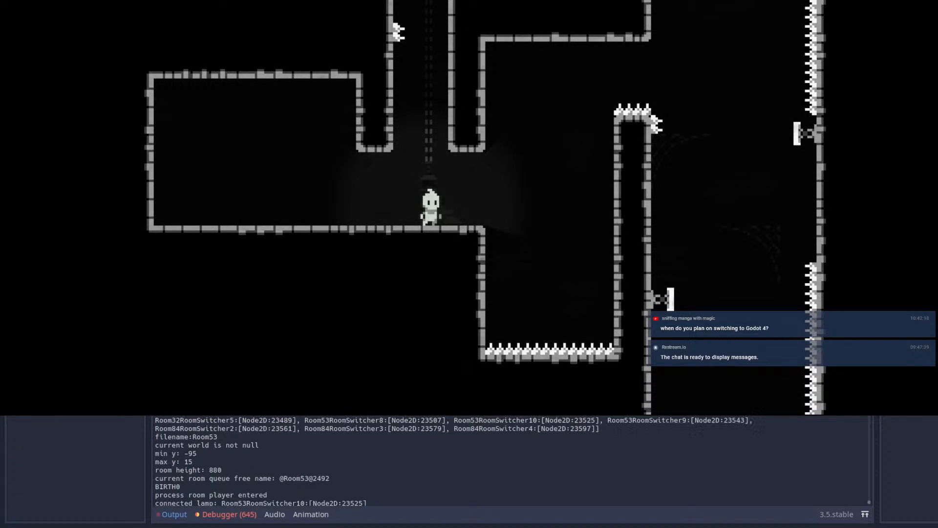
scroll(510, 461, "up", 5)
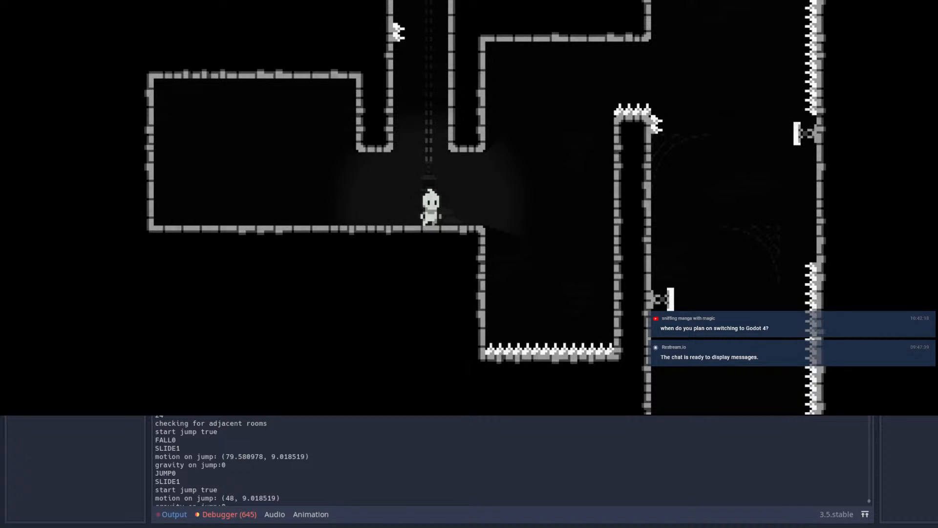
Step: Test a jump at the shaft opening's right edge, and move back into the left chamber
key("space")
key("space")
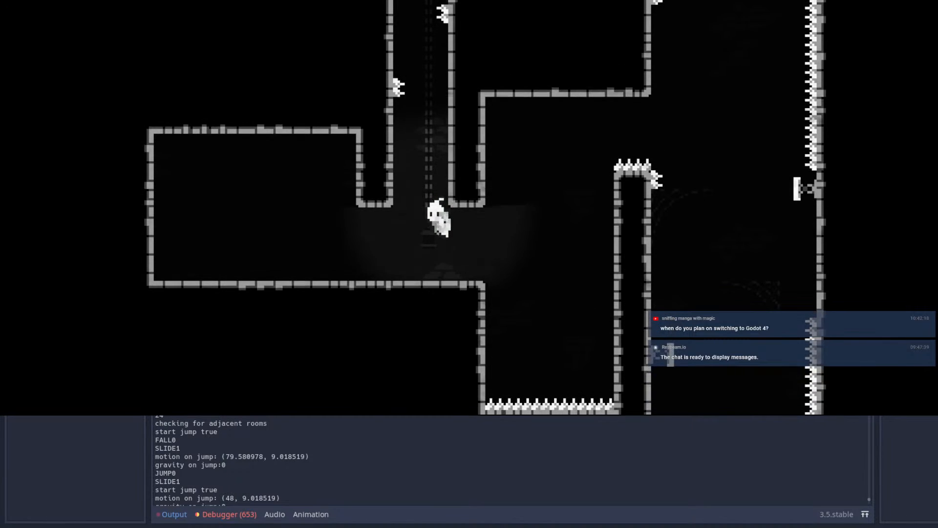
key("Right")
key("Left")
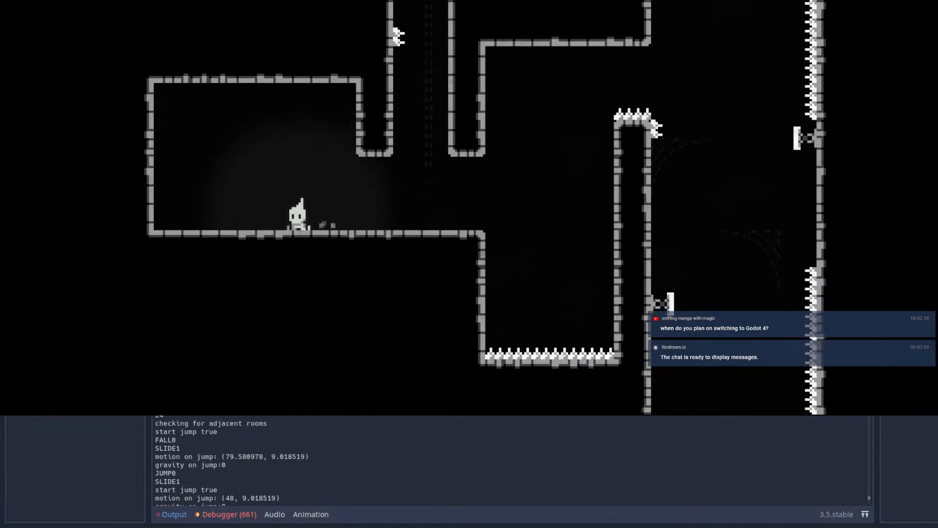
Step: Practise repeated jumps with quick left-right direction changes in the left chamber
key("space")
key("Right")
key("space")
key("Left")
key("Right")
key("space")
key("Left")
key("Right")
key("space")
key("Left")
key("Right")
key("space")
key("Left")
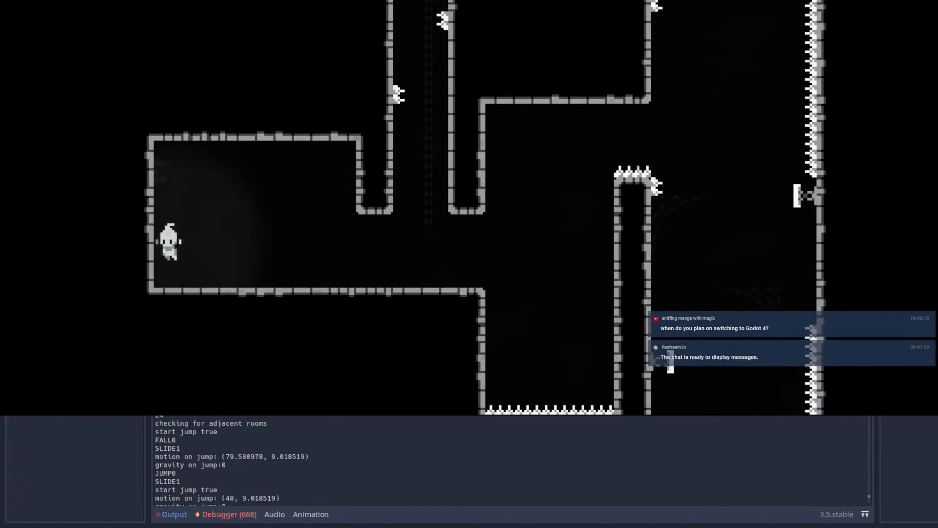
Step: Test wall jumps off the chamber's far left wall, and head back toward the shaft
key("space")
key("Left")
key("space")
key("Left")
key("space")
key("Left")
key("Right")
key("space")
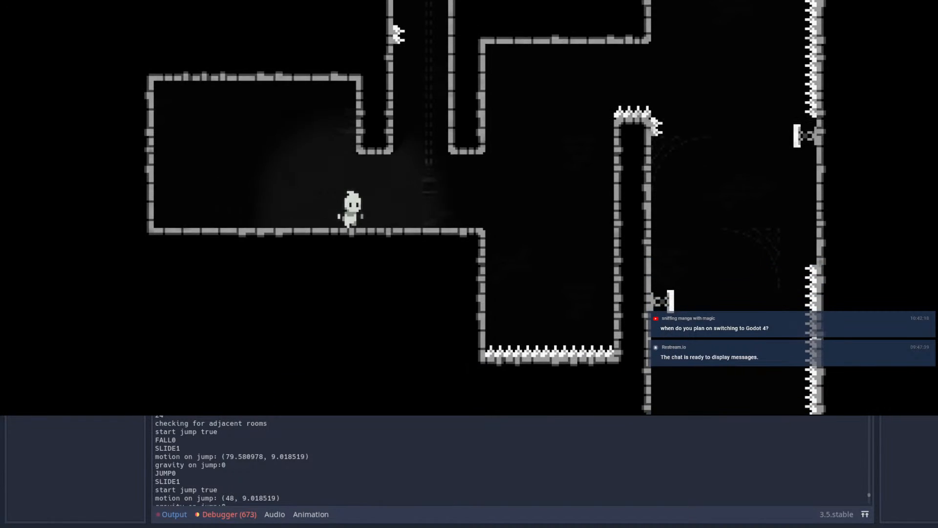
Step: Wall-jump up to the lower right-wall spikes, and repeat the opening jumps after respawning
key("space")
key("Left")
key("space")
key("Right")
key("space")
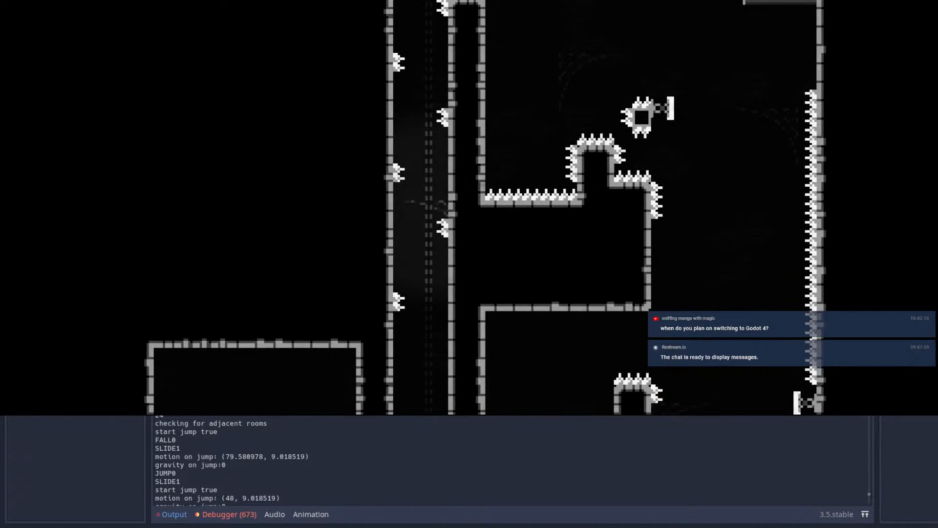
key("space")
key("Right")
key("space")
key("Left")
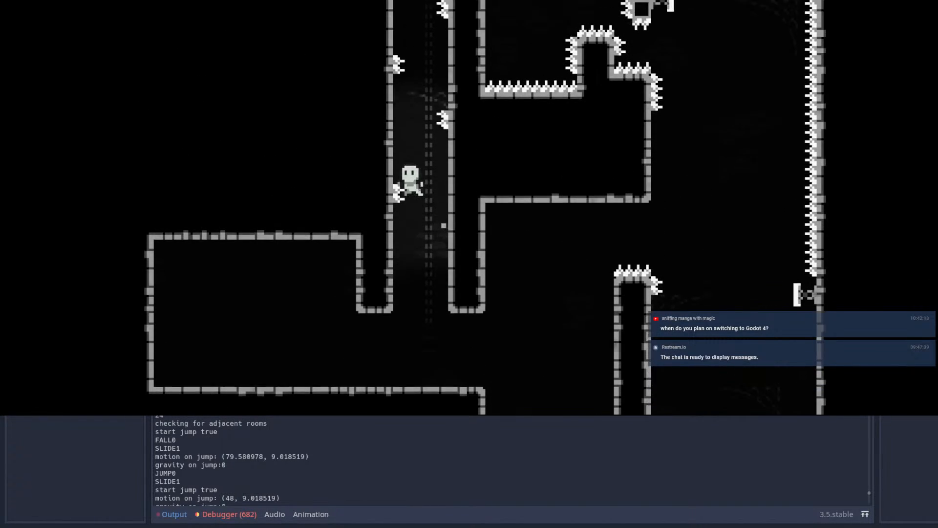
Step: Retry alternating left and right jumps into the shaft opening from the respawn point
key("space")
key("Right")
key("space")
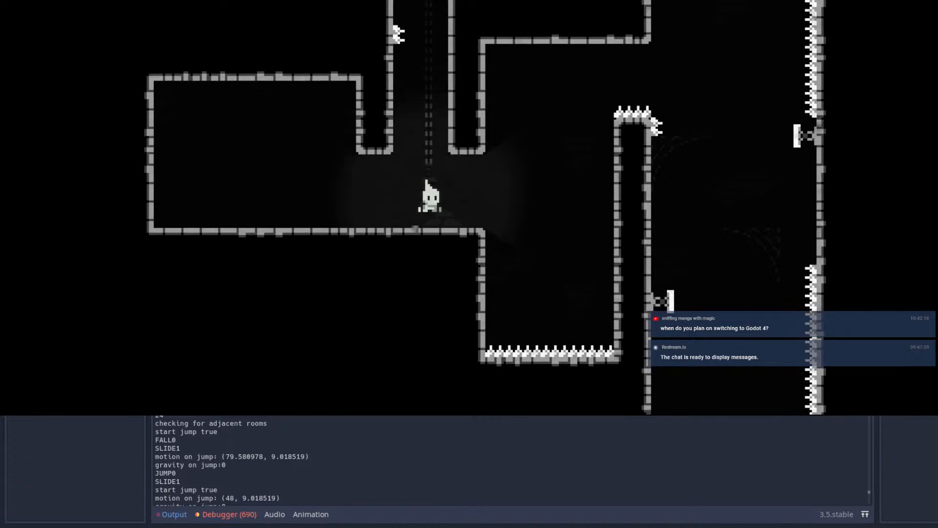
key("Left")
key("space")
key("Right")
key("space")
key("Left")
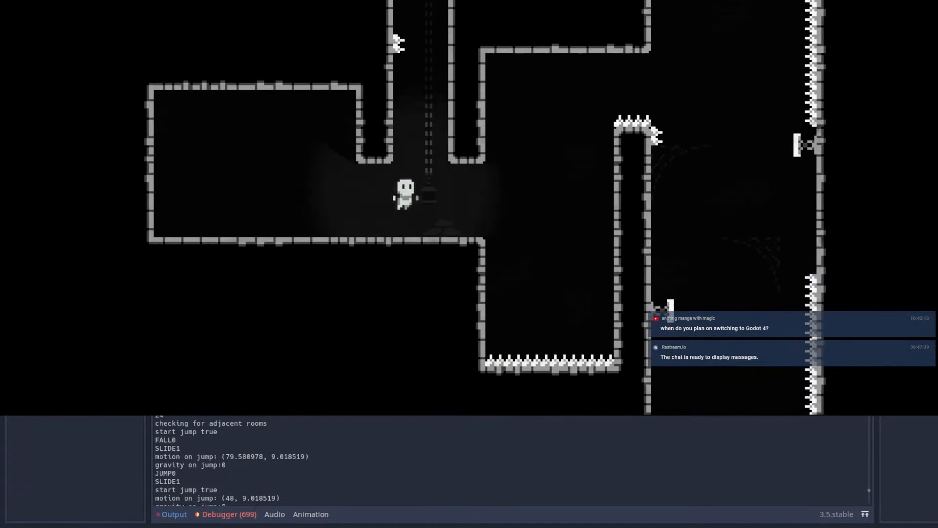
Step: Turn on the debug option in the pause menu and resume the playtest
key("Escape")
key("Escape")
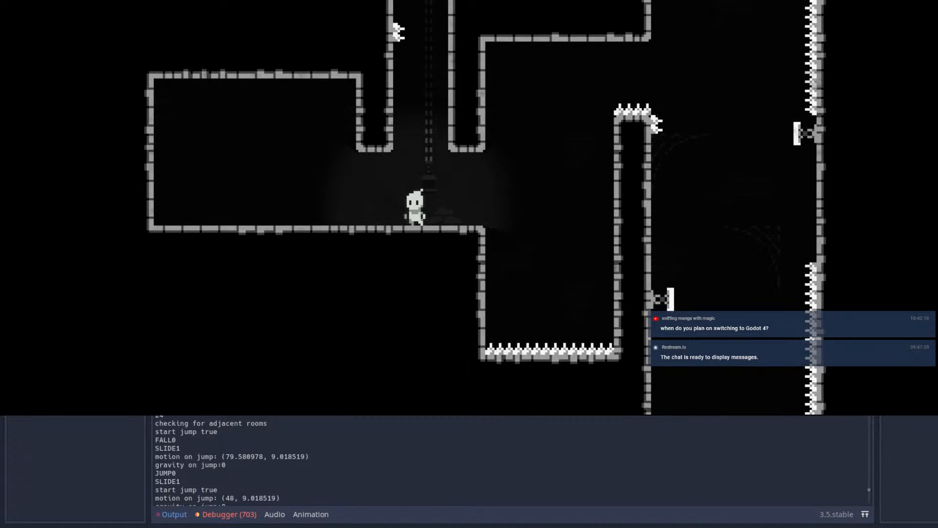
key("Escape")
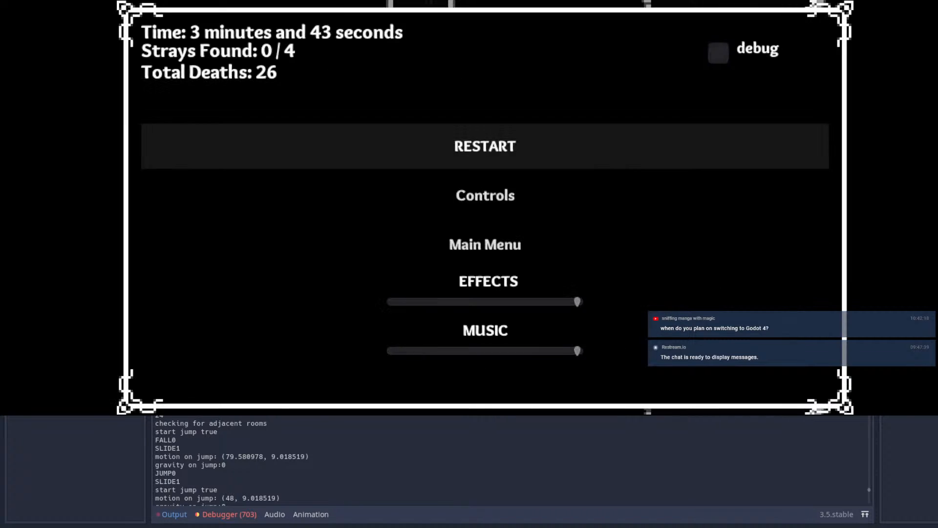
key("Up")
key("Return")
key("Escape")
key("Left")
key("Up")
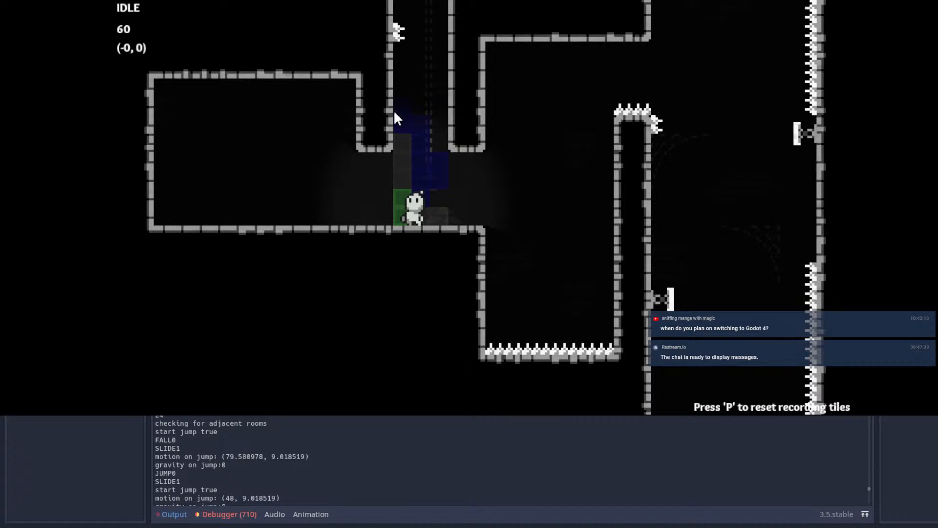
key("Left")
key("Right")
key("Left")
key("Right")
key("Left")
key("Right")
key("Left")
key("Right")
key("Left")
key("Right")
key("Left")
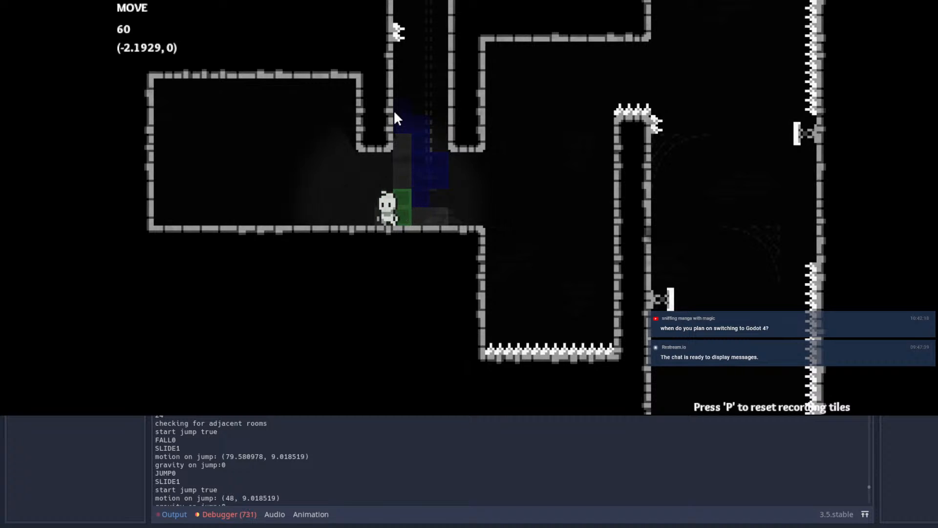
Step: Jump from the floor onto the shaft's left wall, cling there, and climb back down to the floor
key("Right")
key("space")
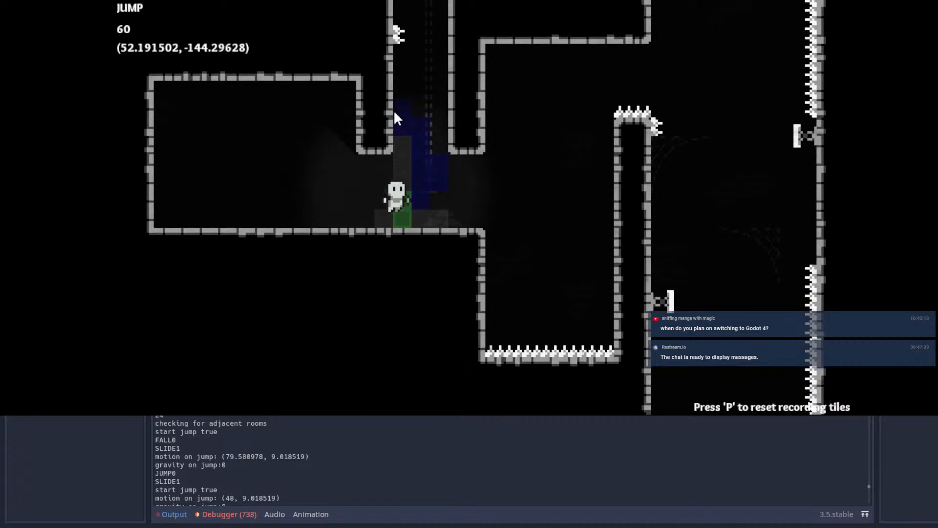
key("space")
key("Left")
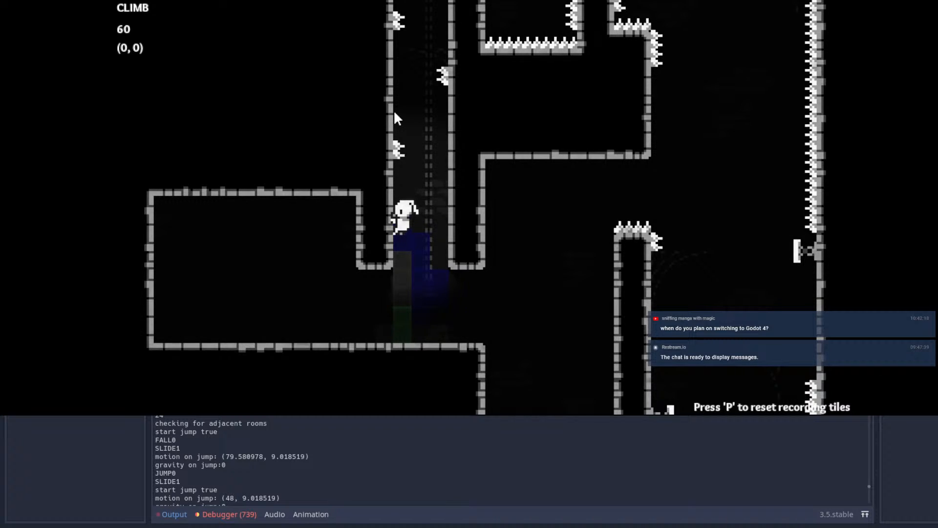
key("Down")
key("Down")
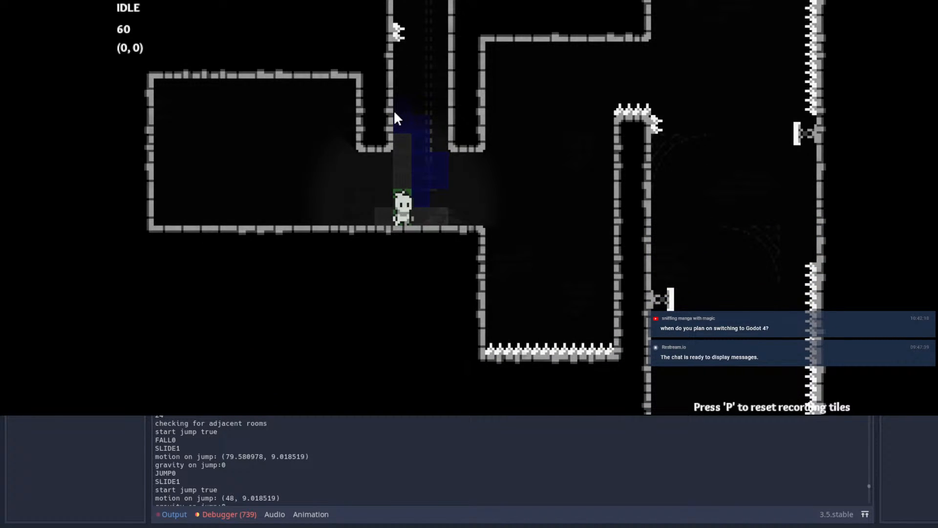
Step: Reset the recording tiles and record a jump to the shaft's left wall followed by wall jumps
key("p")
key("Right")
key("space")
key("Left")
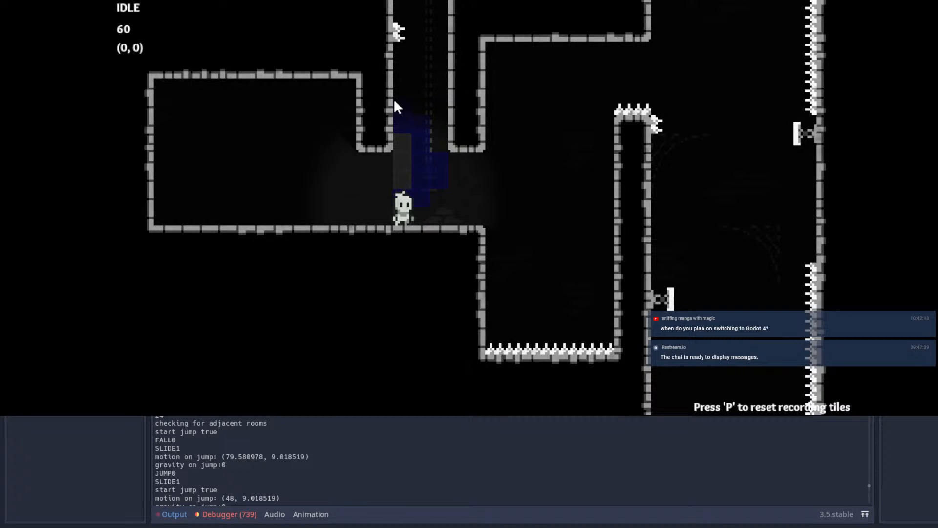
key("space")
key("space")
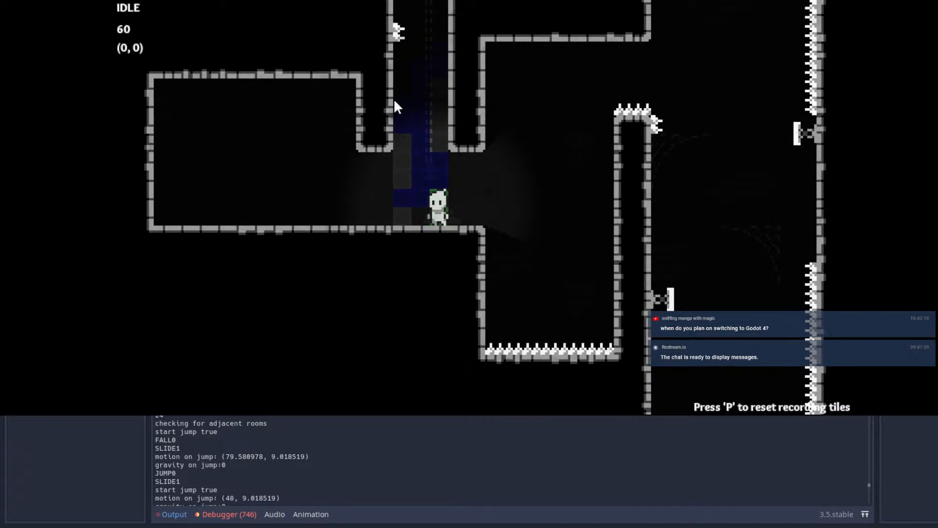
Step: Respawn through the pause menu and record short runs and hops beneath the shaft opening
key("Escape")
key("Return")
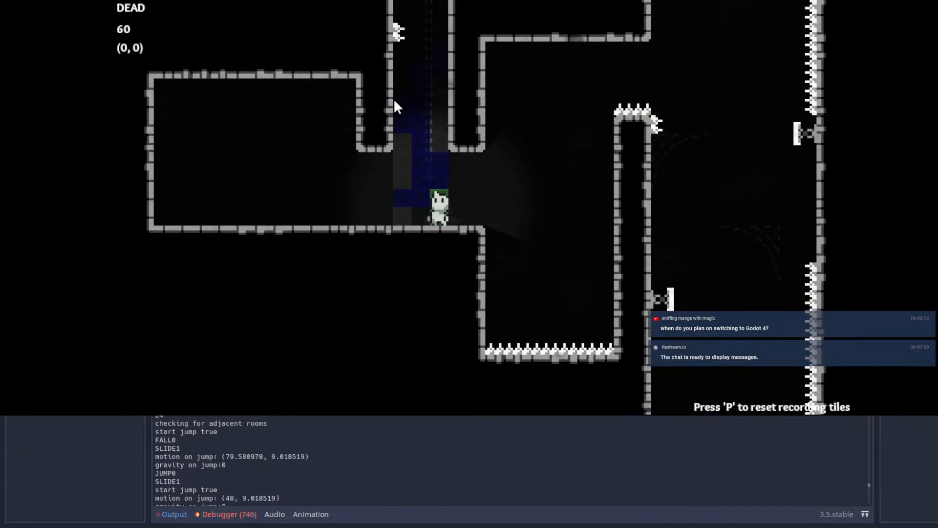
key("Left")
key("Right")
key("Left")
key("Right")
key("Left")
key("Right")
key("space")
key("Left")
key("Right")
key("space")
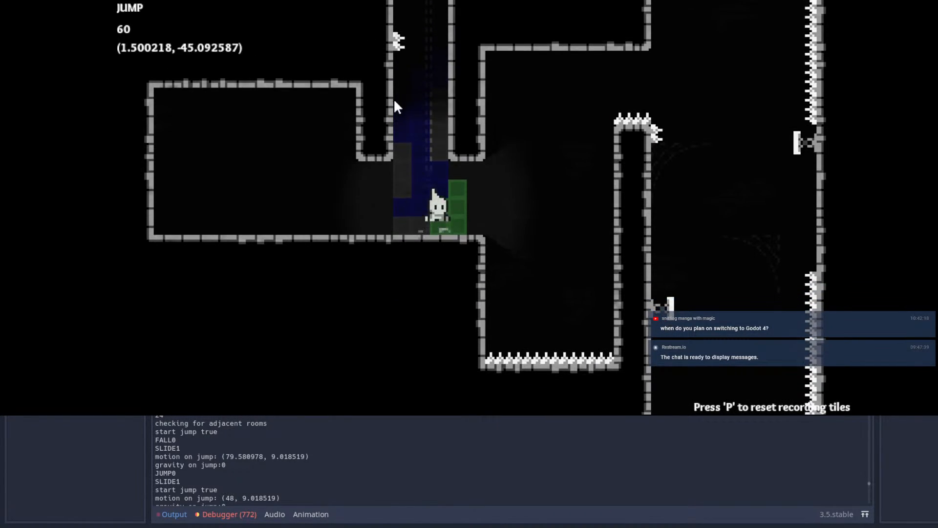
key("Left")
Step: Clear the recorded tiles and trace a fresh wall-jump climb up the shaft
key("p")
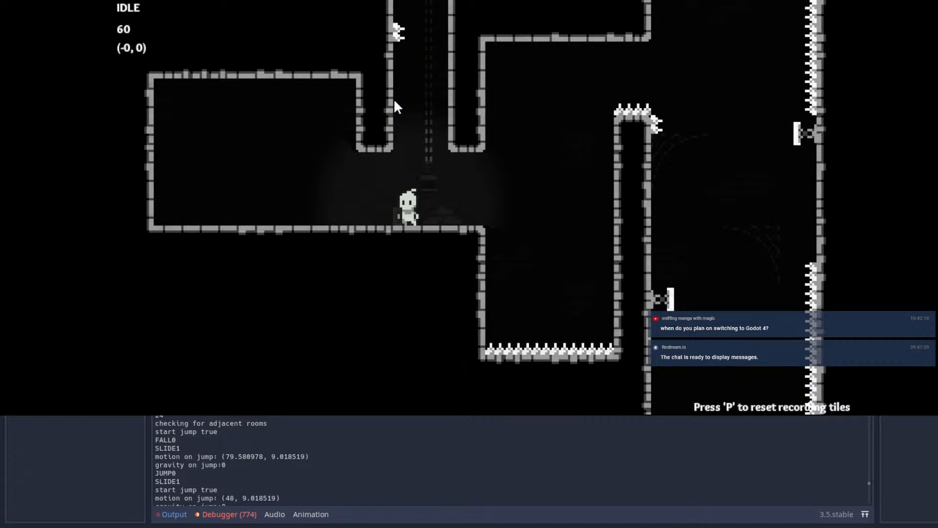
key("Left")
key("Right")
key("space")
key("space")
key("space")
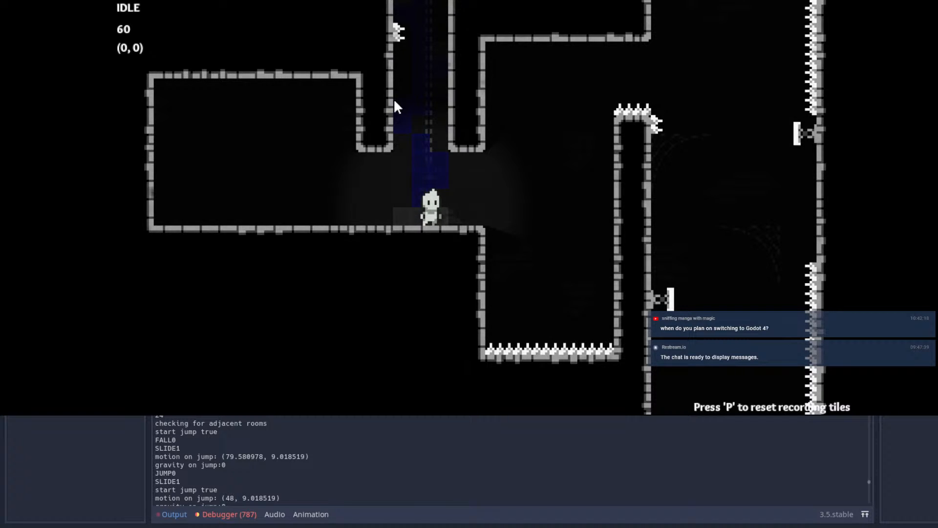
Step: Run into the chamber beside the shaft and test a jump and upward dash near its right wall
key("Left")
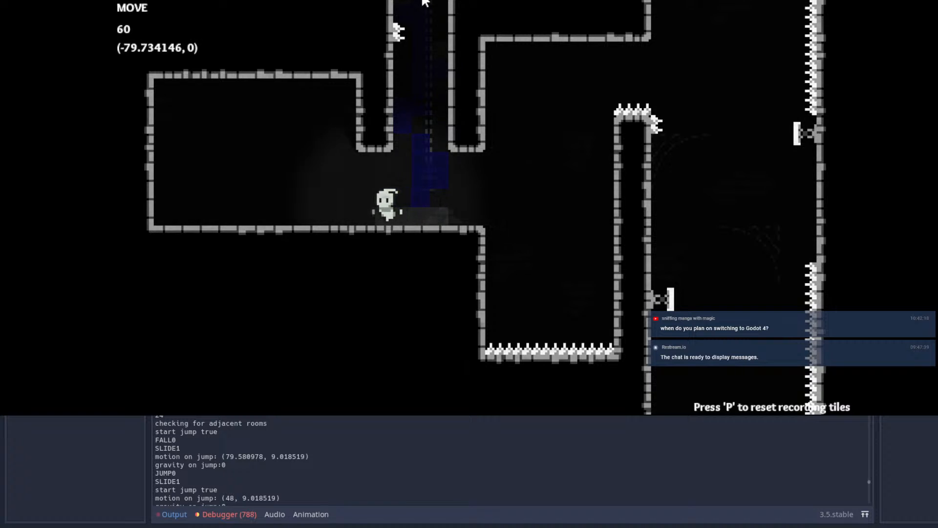
key("space")
key("Right")
key("x")
key("Right")
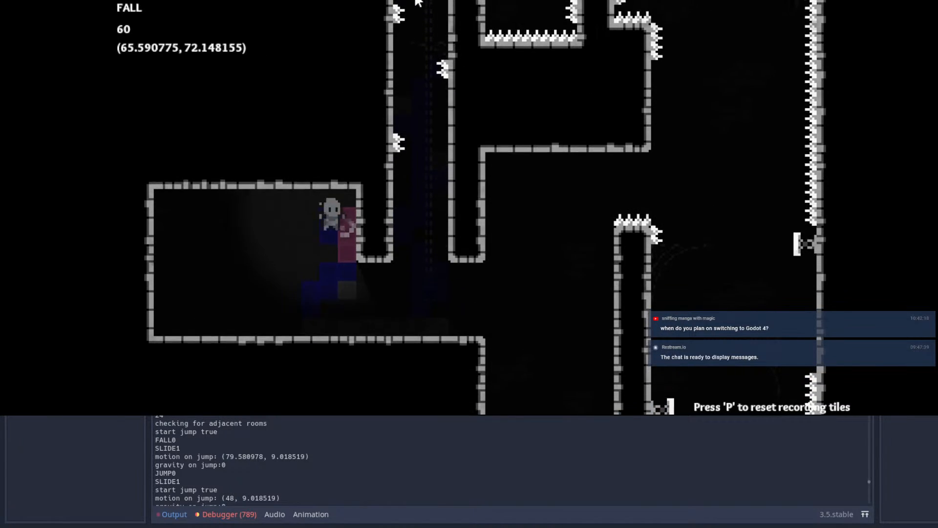
key("Left")
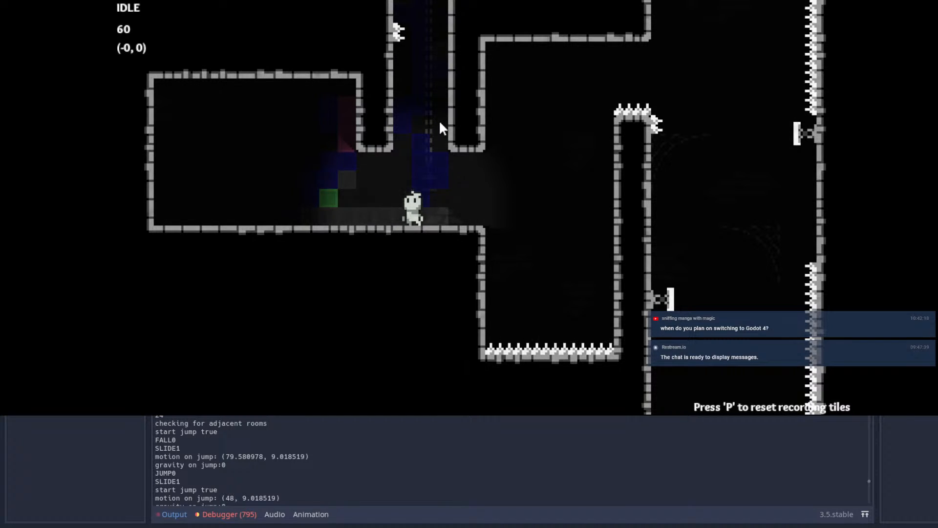
Step: Test a jump out over the spiked pit and back to the ledge, and stop the playtest
key("Right")
key("space")
key("Left")
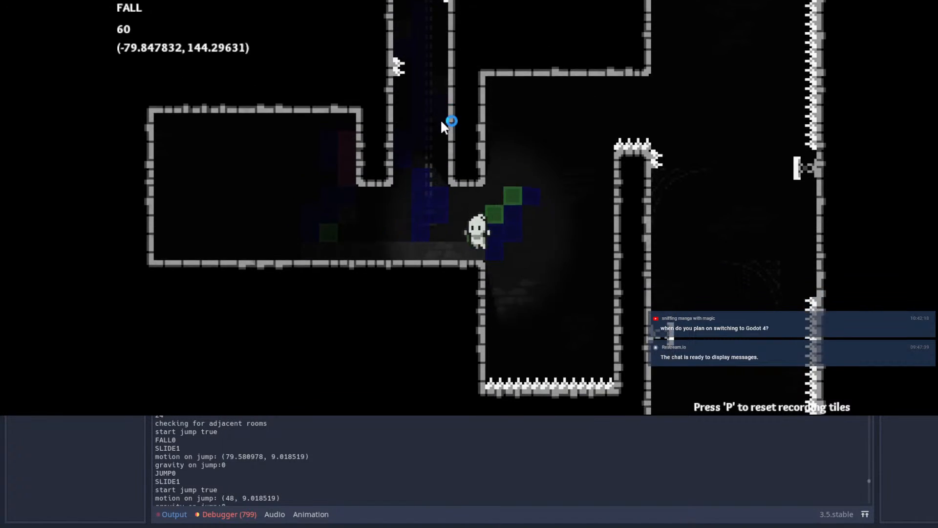
key("F8")
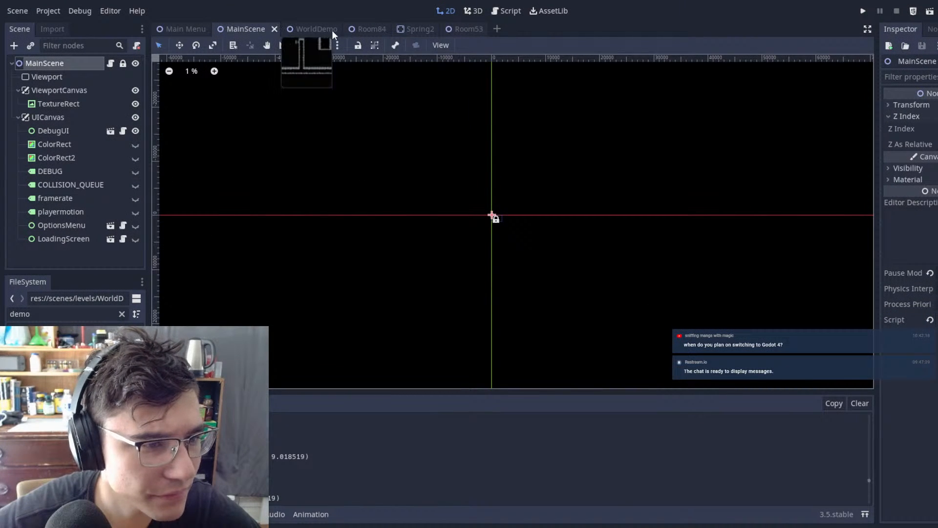
Step: Open the WorldDemo scene and look through its node tree for the recording tiles
left_click(318, 30)
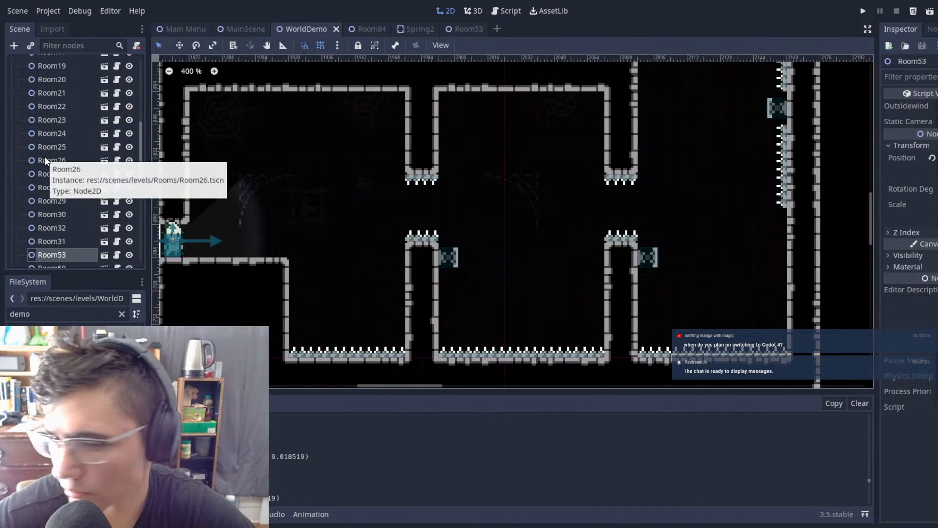
scroll(51, 111, "up", 10)
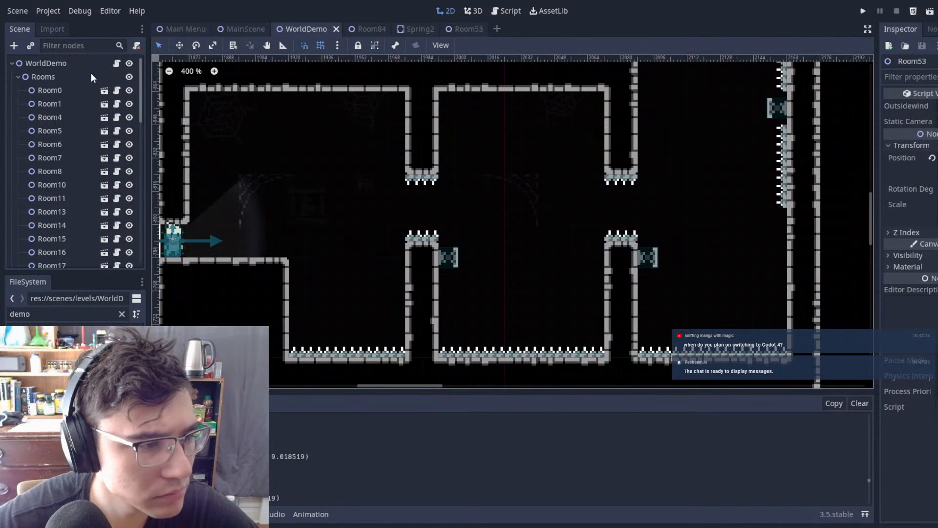
scroll(93, 108, "down", 15)
scroll(93, 128, "up", 15)
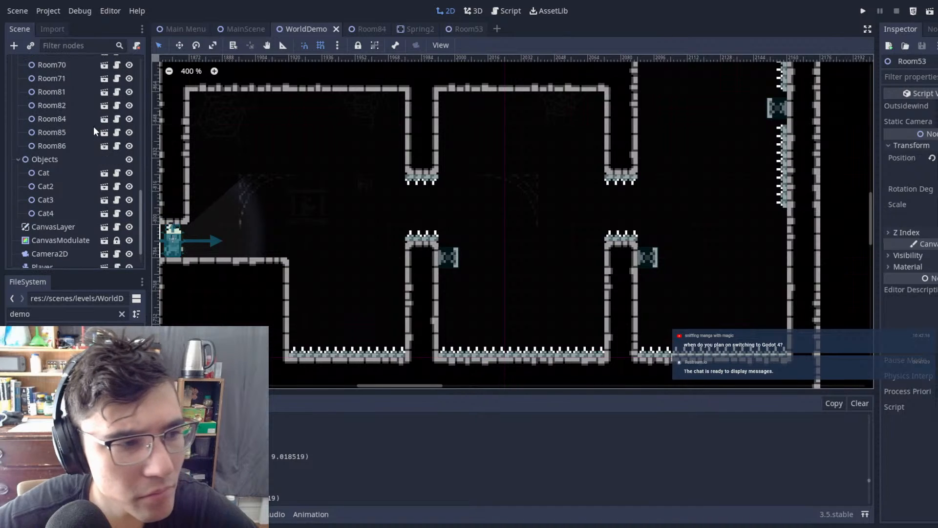
scroll(81, 137, "up", 2)
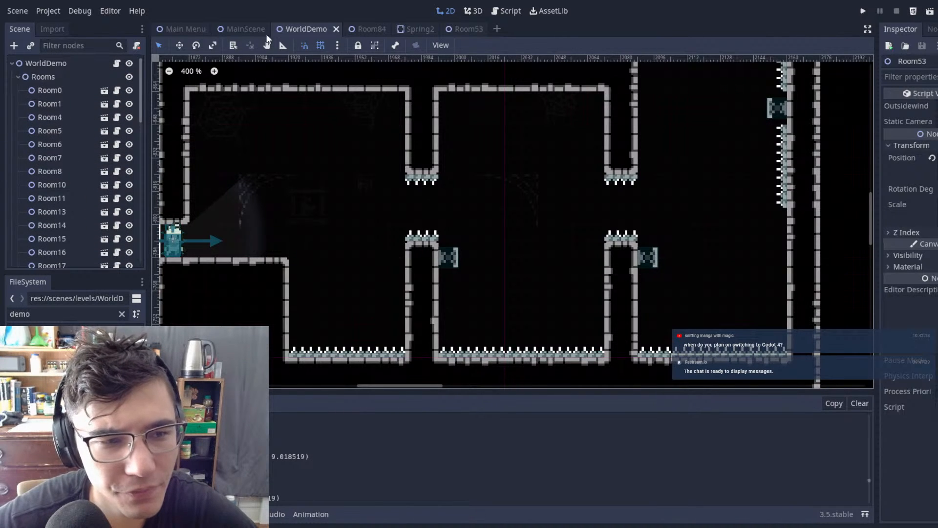
Step: Search the project files for "RECOR" and open the RecordTile scene
double_click(55, 310)
type("RECOR")
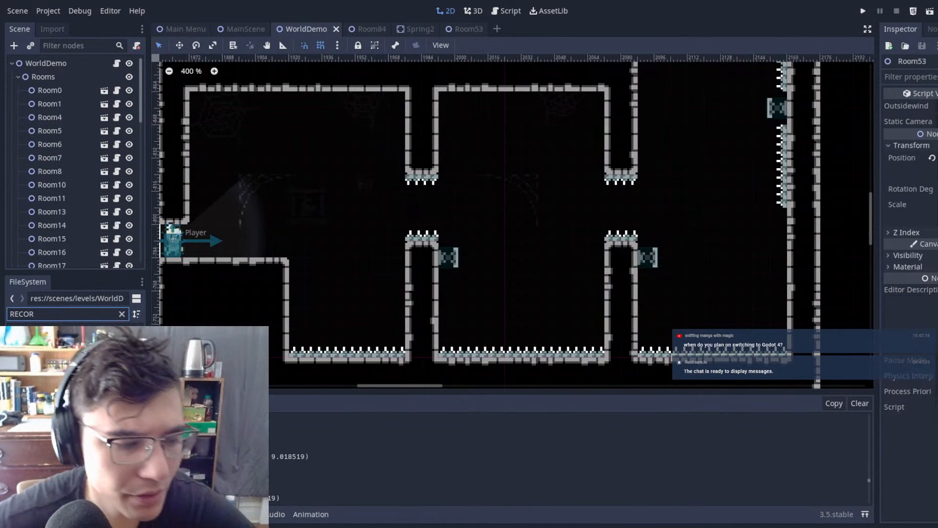
left_click(61, 374)
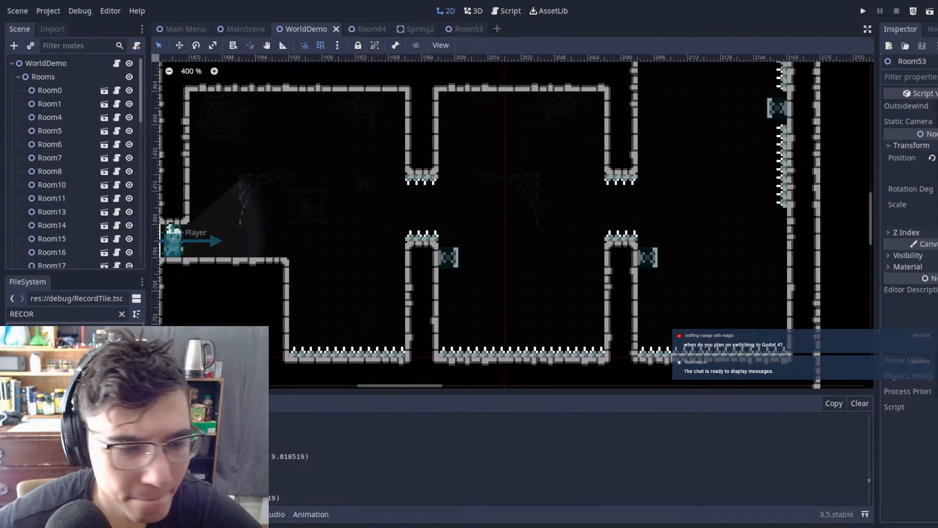
double_click(61, 374)
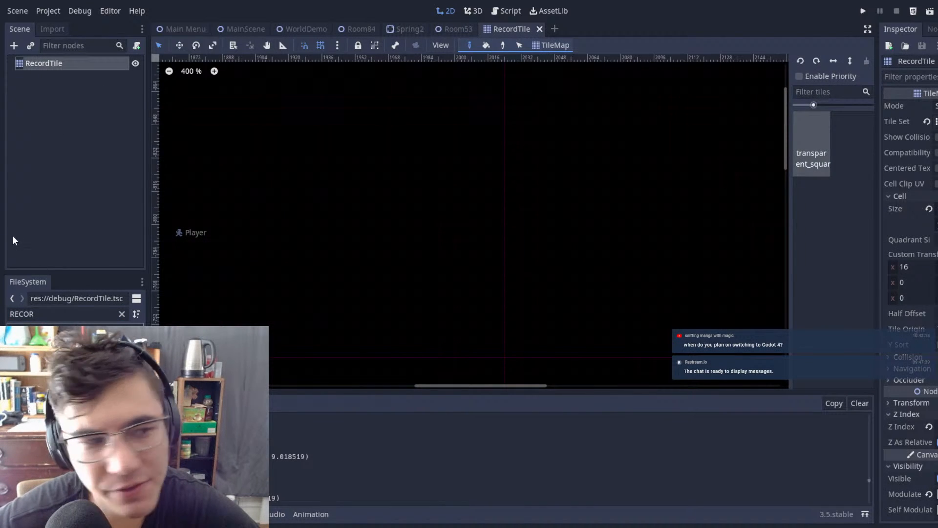
Step: Set the alpha of RecordTile's Modulate colour to 209 and save the scene
left_click(937, 494)
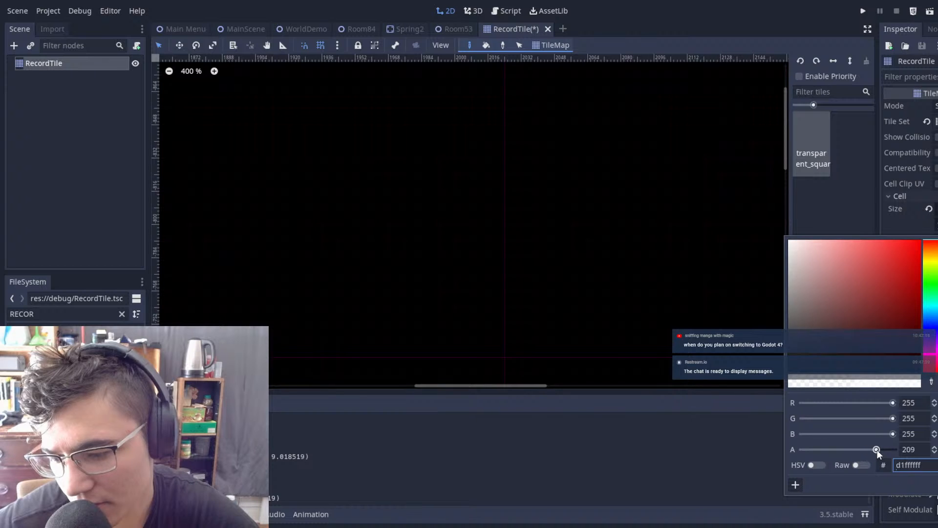
left_click(735, 444)
key("ctrl+s")
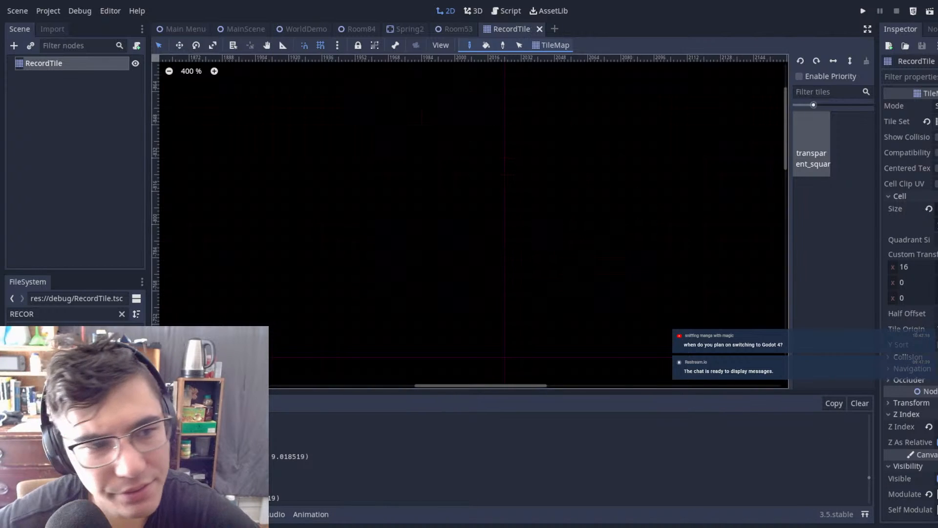
Step: Run the game from MainScene and turn on the debug option in the pause menu
left_click(228, 28)
key("F5")
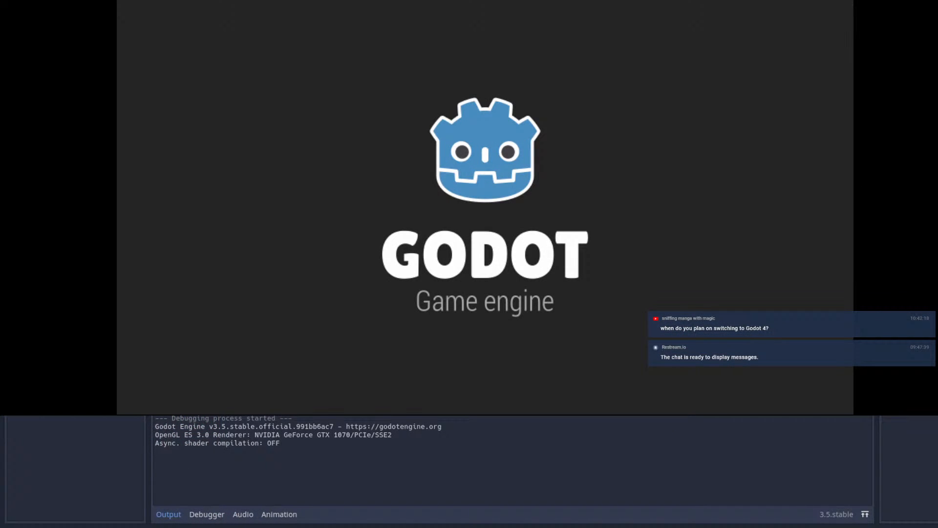
key("Right")
key("space")
key("Left")
key("Escape")
key("Up")
key("Return")
key("Escape")
Step: Jump across Room53's first spiked pit and dash through the gap into the second chamber
key("Right")
key("space")
key("Left")
key("Right")
key("space")
key("shift")
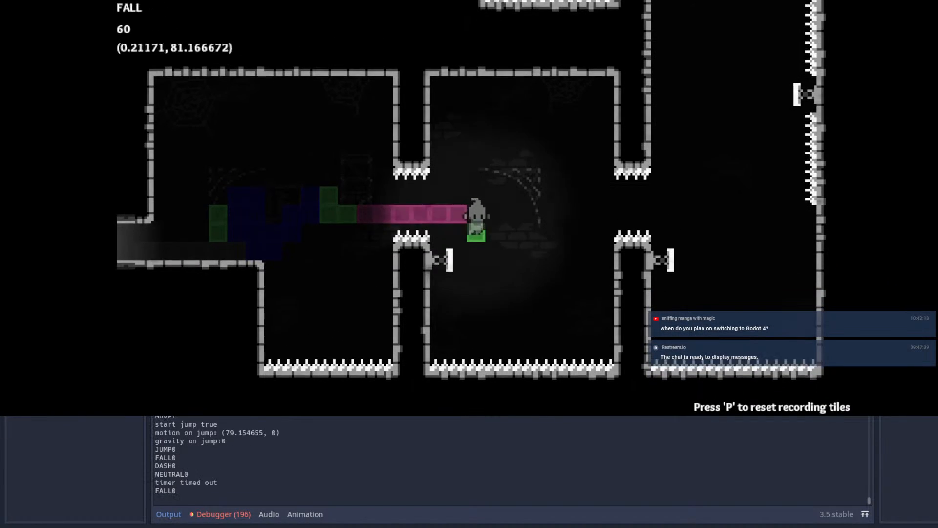
Step: Bounce off the first two springs, dash through the second gap, and dash upward toward the right-wall spring
key("Left")
key("Right")
key("shift")
key("Left")
key("Up")
key("shift")
key("Right")
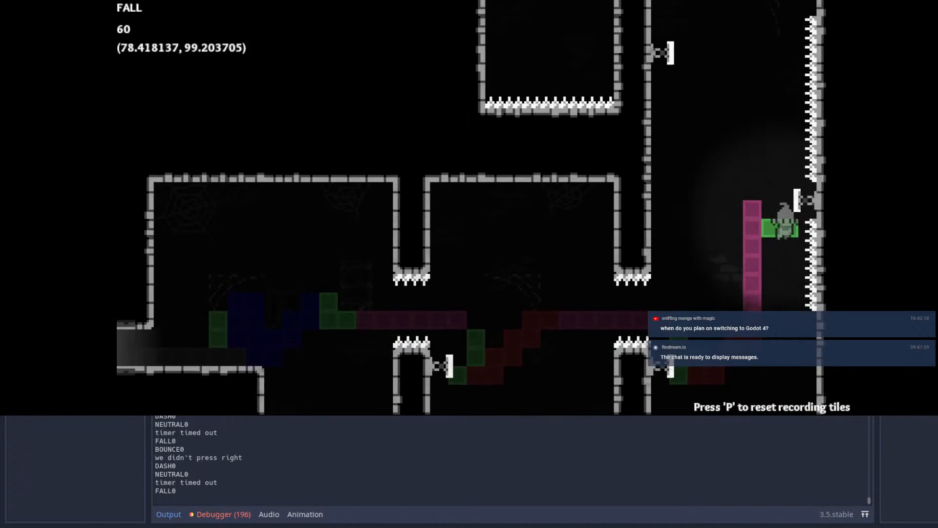
Step: Retry the route from Room53's entrance with a jump, a dash to the first spring, and a dash toward the second gap
key("Right")
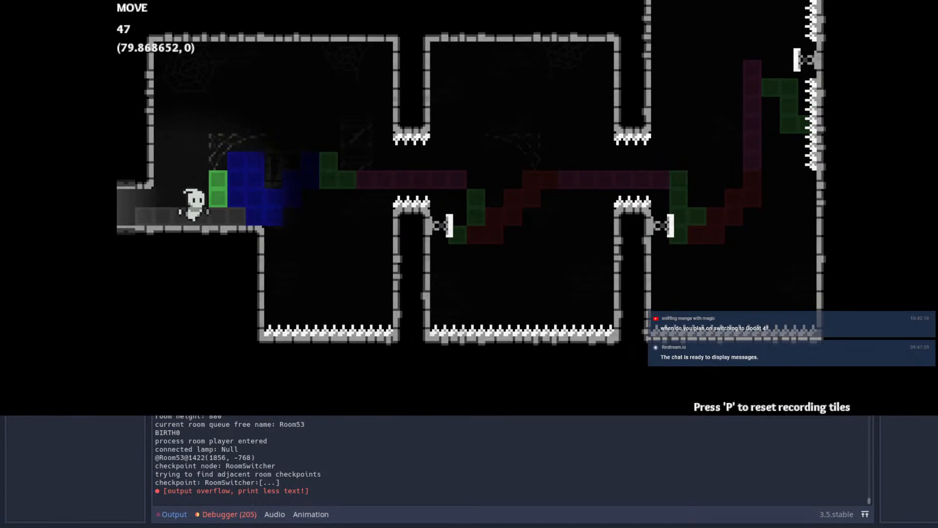
key("space")
key("shift")
key("Left")
key("Right")
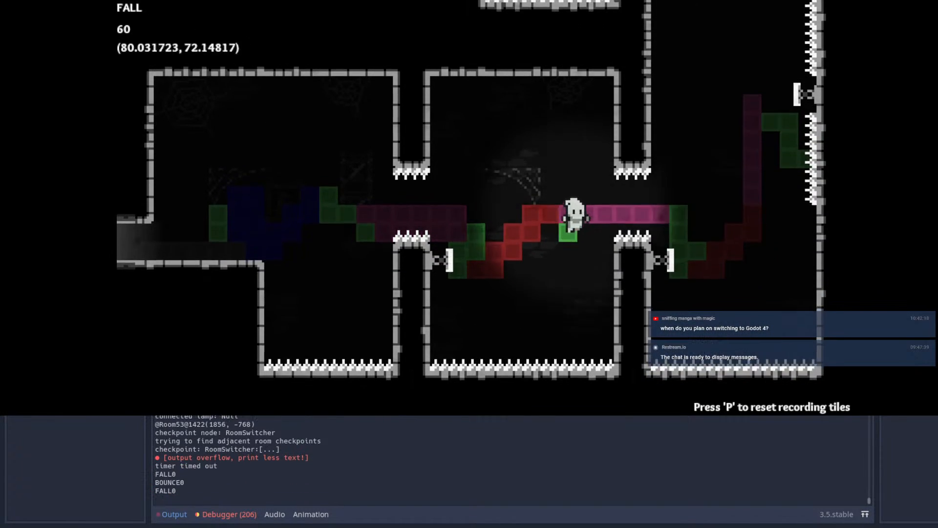
key("Up")
key("shift")
Step: Repeat the opening jump and spring bounce, dash through the second gap, and try to reach the third chamber's lower spring
key("Right")
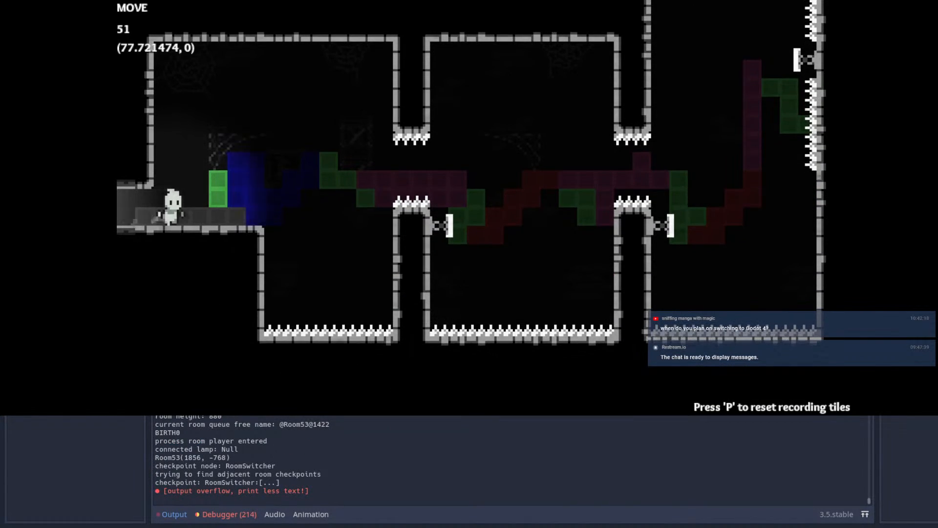
key("Left")
key("Right")
key("space")
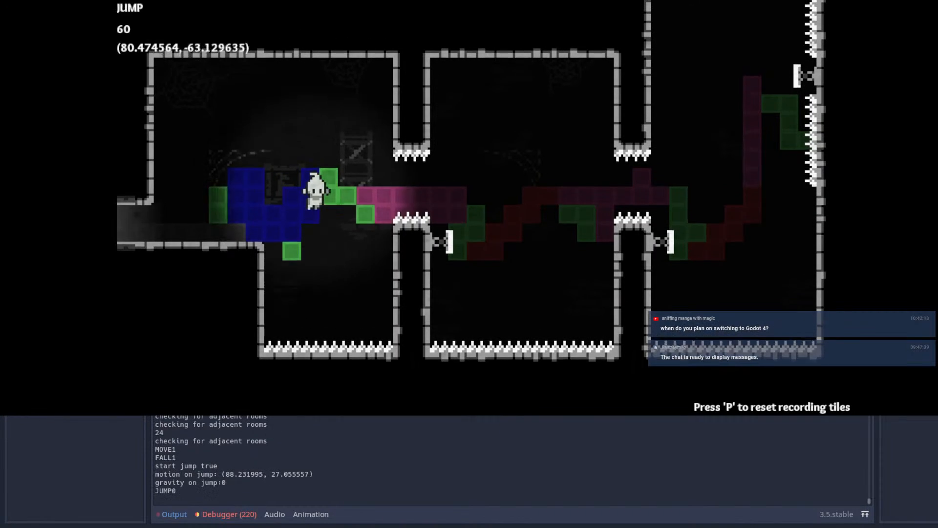
key("shift")
key("Left")
key("Right")
key("shift")
key("Left")
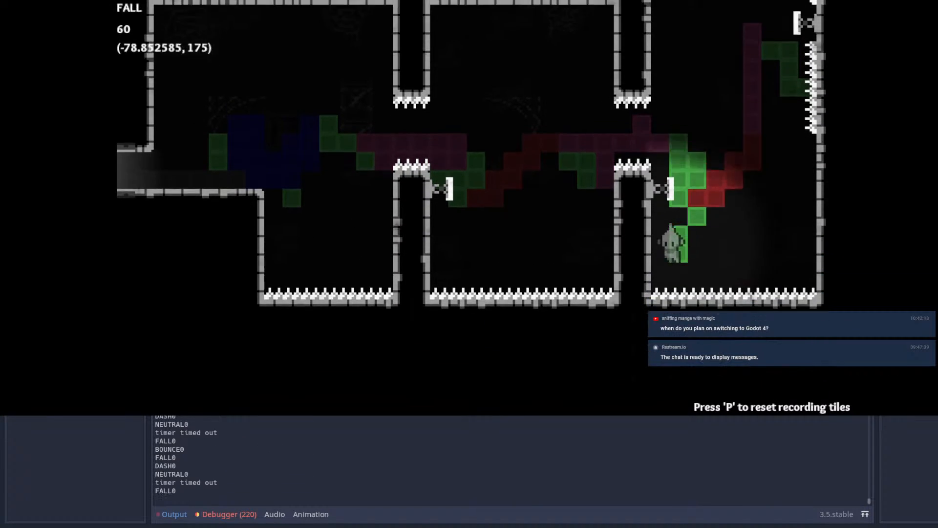
key("space")
Step: Restart the run from the entrance, bounce off the first spring, and dash through the second spiked gap
key("Right")
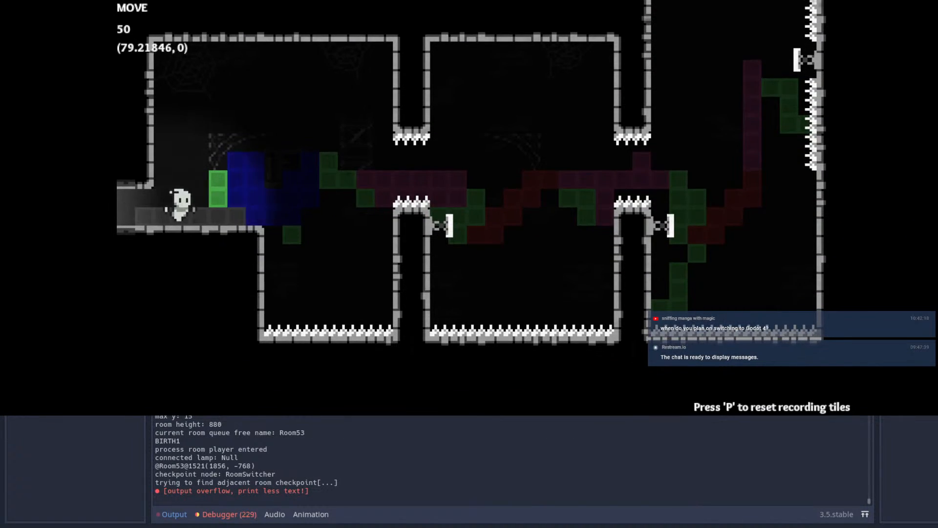
key("space")
key("shift")
key("Left")
key("Right")
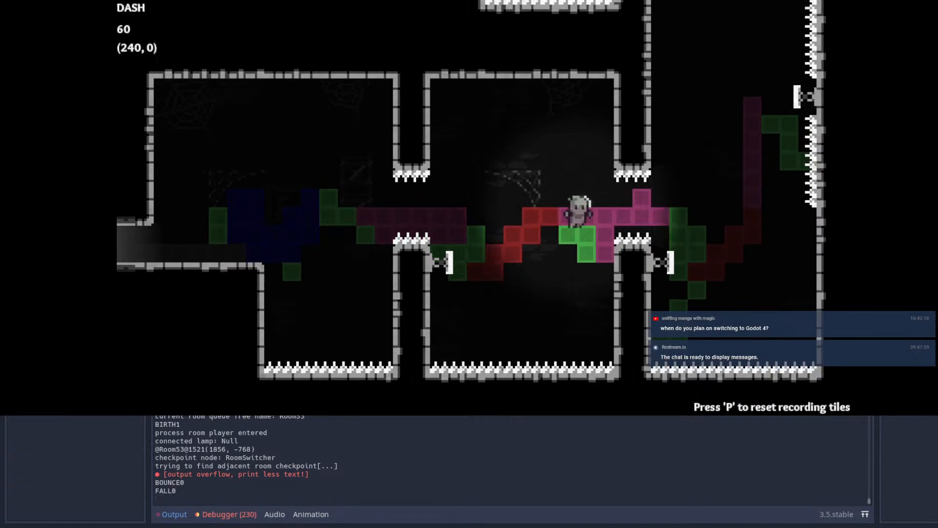
key("shift")
Step: Bounce off the third chamber's lower spring and dash upward via the right-wall spring to the upper left-wall spring
key("Left")
key("Right")
key("Up")
key("shift")
key("Right")
key("Up")
key("shift")
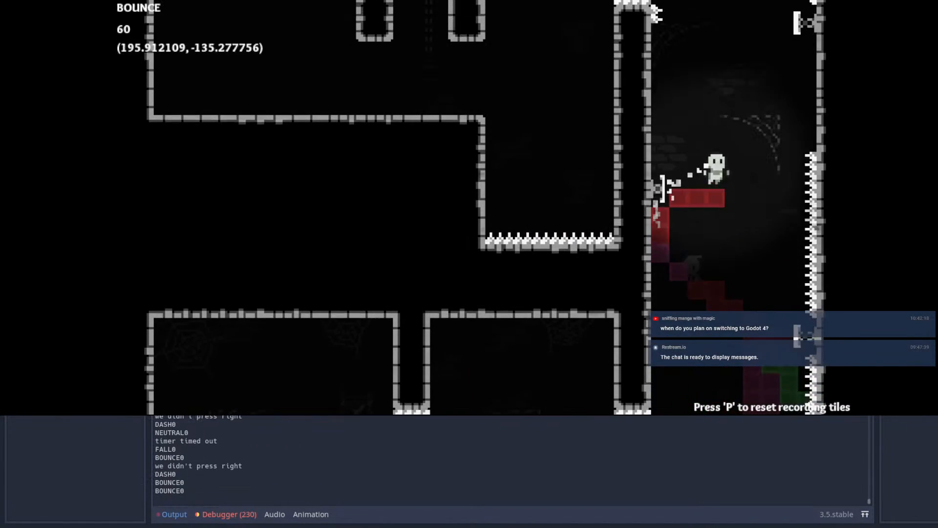
Step: Dash up from the left-wall spring, bounce off the upper right-wall spring, and dash over the spiked pillar into the pit chamber
key("Up")
key("shift")
key("Right")
key("Left")
key("shift")
key("Right")
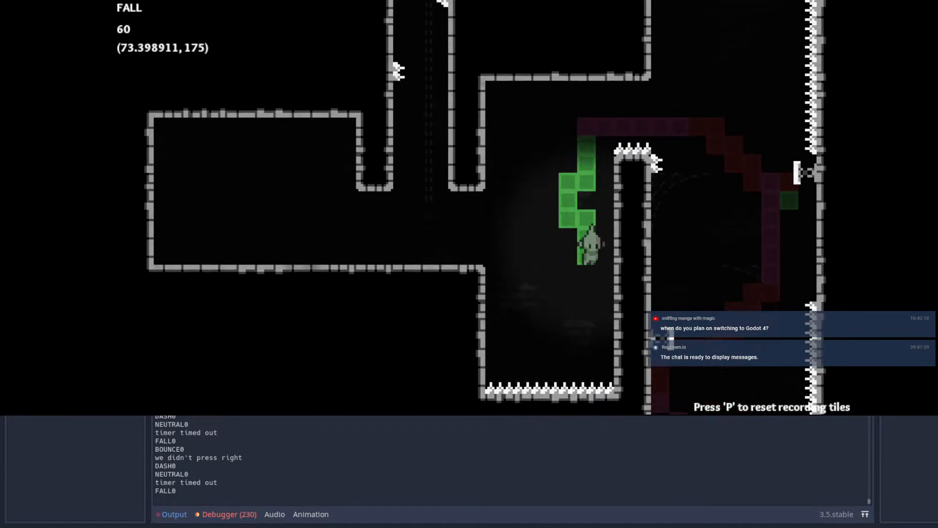
Step: Wall-jump out of the spiked pit onto the checkpoint ledge and start climbing the vertical shaft
key("space")
key("Left")
key("space")
key("space")
key("Right")
key("Left")
key("Right")
Step: Try to climb higher in the spiked vertical shaft with alternating wall jumps
key("space")
key("space")
key("Left")
key("space")
key("Right")
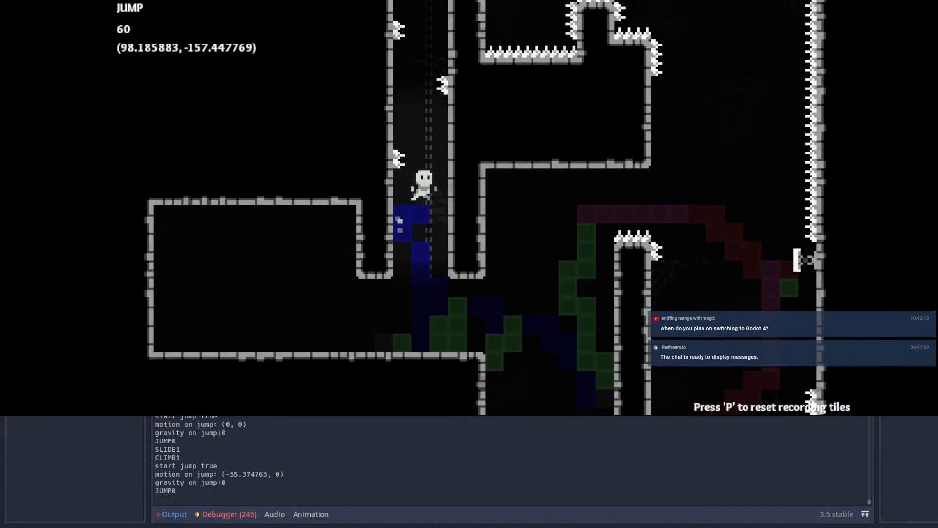
key("space")
key("space")
key("space")
key("Left")
key("space")
key("Right")
key("space")
key("Left")
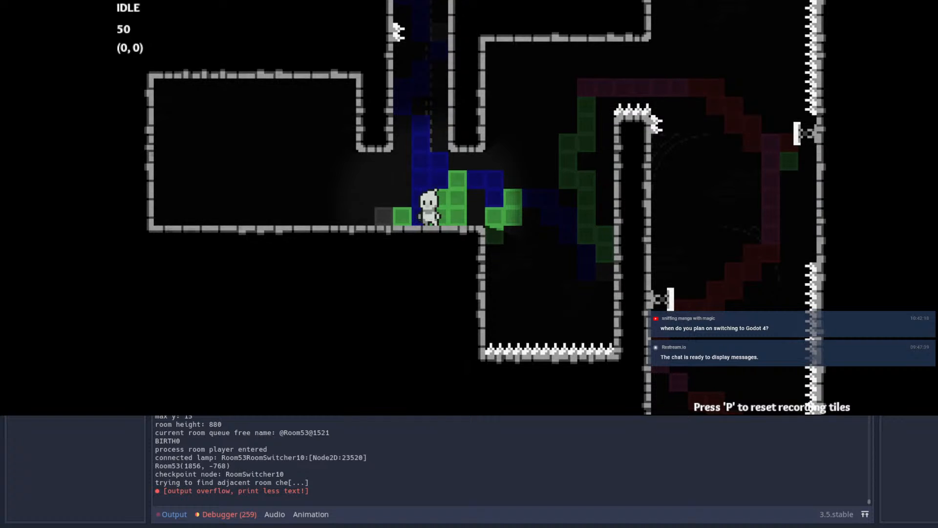
Step: Walk along the checkpoint ledge to below the shaft and reset the recorded movement tiles
key("Left")
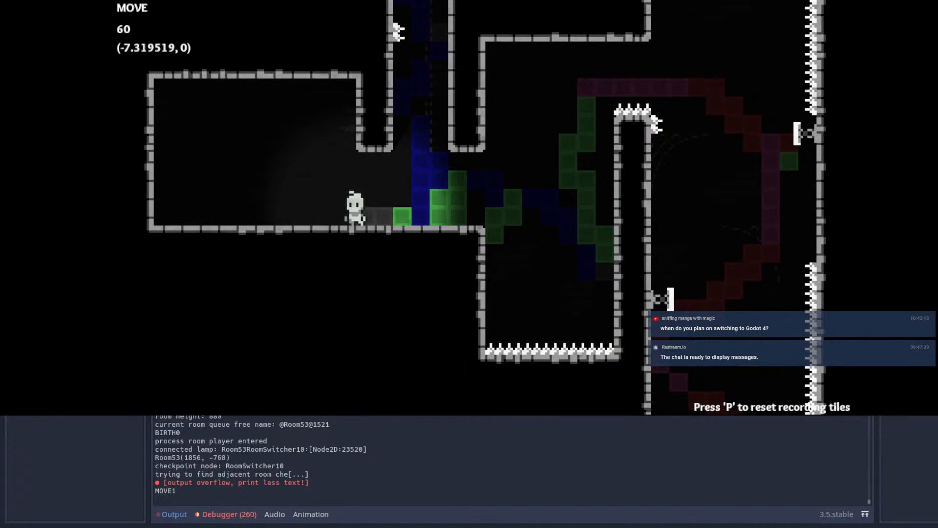
key("Right")
key("Left")
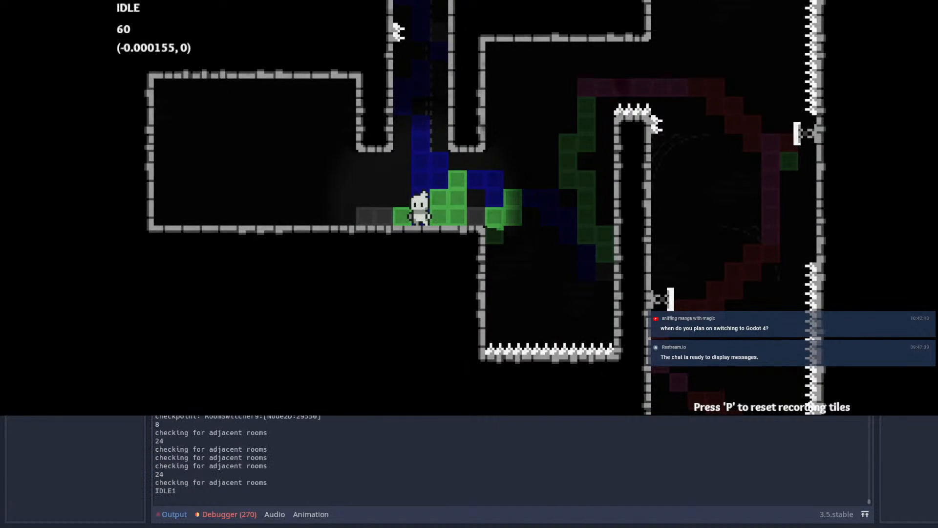
key("p")
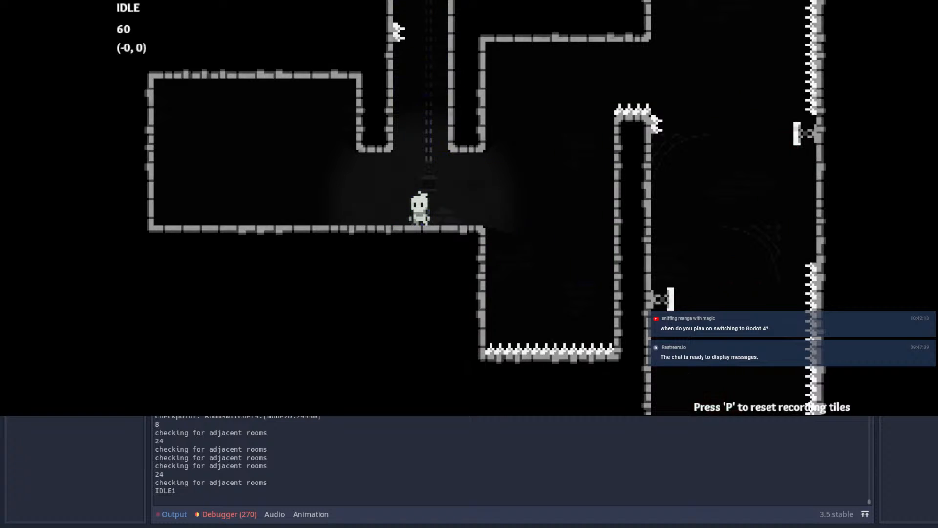
Step: Jump from the ledge into the shaft and try to wall-jump past its lowest spikes
key("Right")
key("Left")
key("space")
key("space")
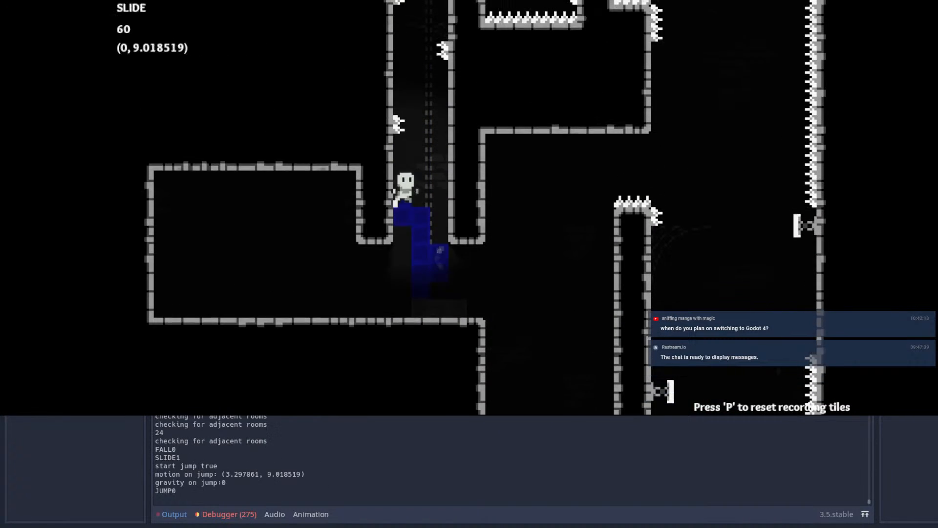
key("space")
key("space")
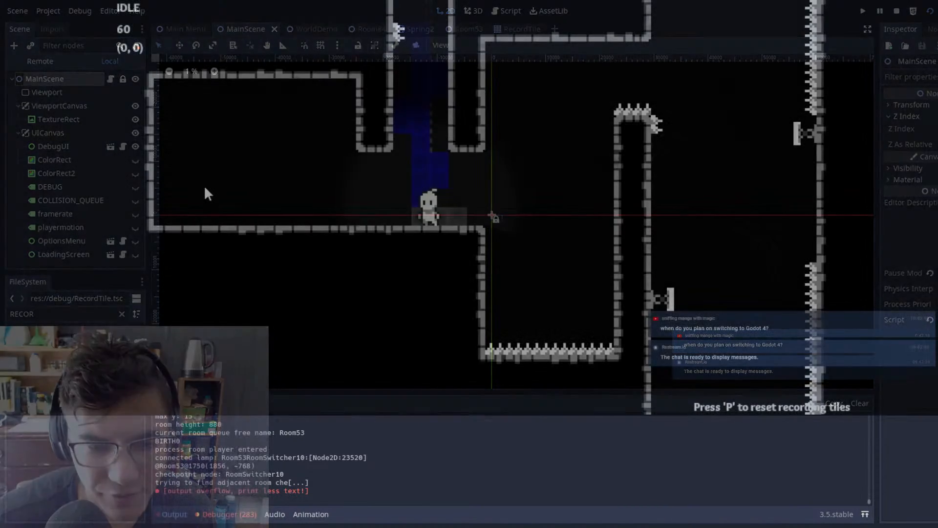
Step: Open and close the pause menu, and wall-jump from the checkpoint ledge to the middle of the spiked shaft
key("Escape")
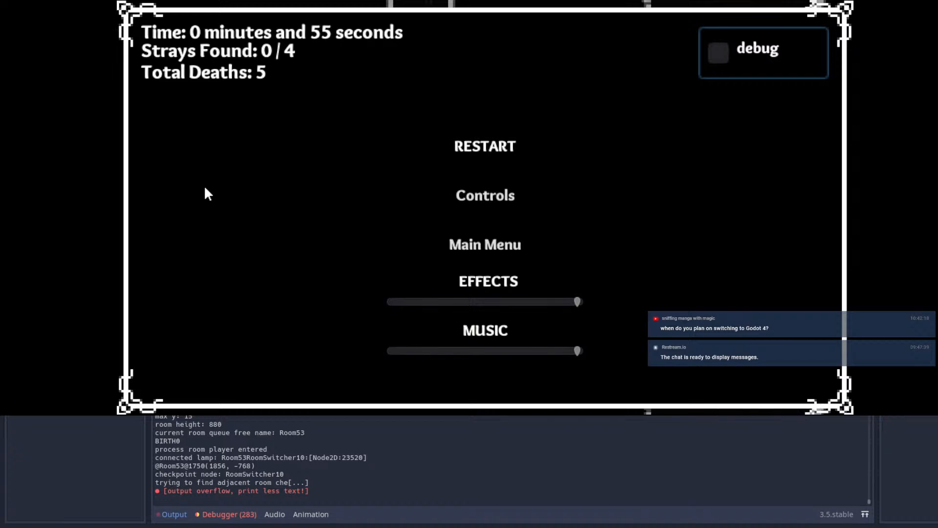
key("Escape")
key("Left")
key("space")
key("Right")
key("Left")
key("space")
key("Right")
key("space")
key("space")
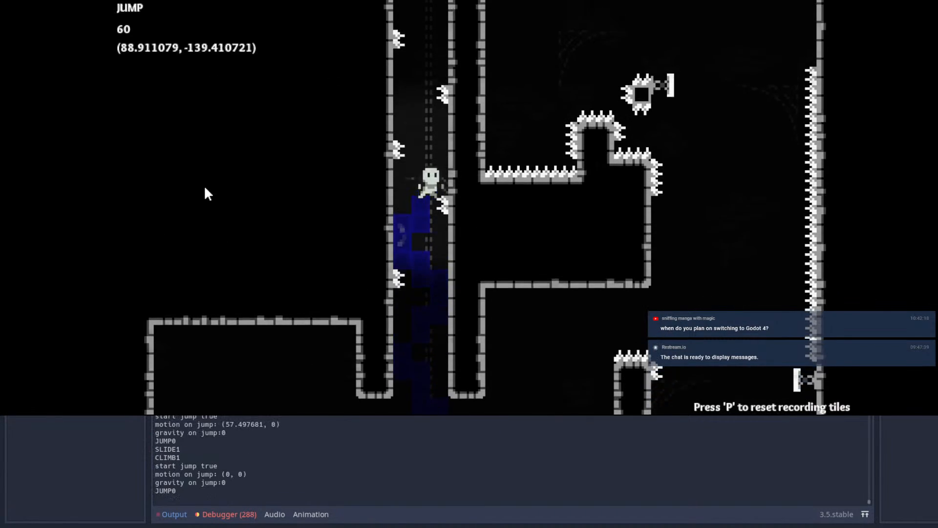
Step: Wall-jump out of the shaft over the spiked pillar top and try to leap off the pillar's far side
key("space")
key("space")
key("space")
key("Left")
key("space")
key("Right")
key("Left")
key("space")
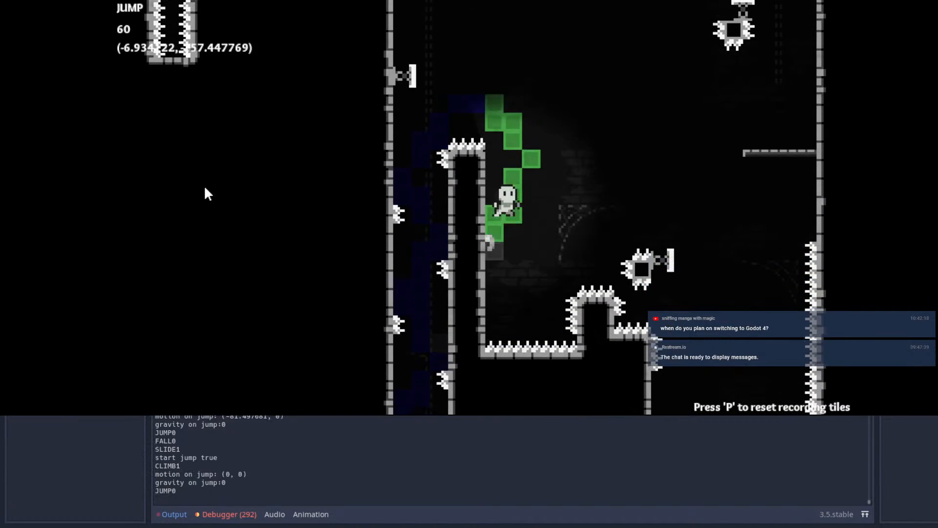
key("space")
key("Right")
key("Escape")
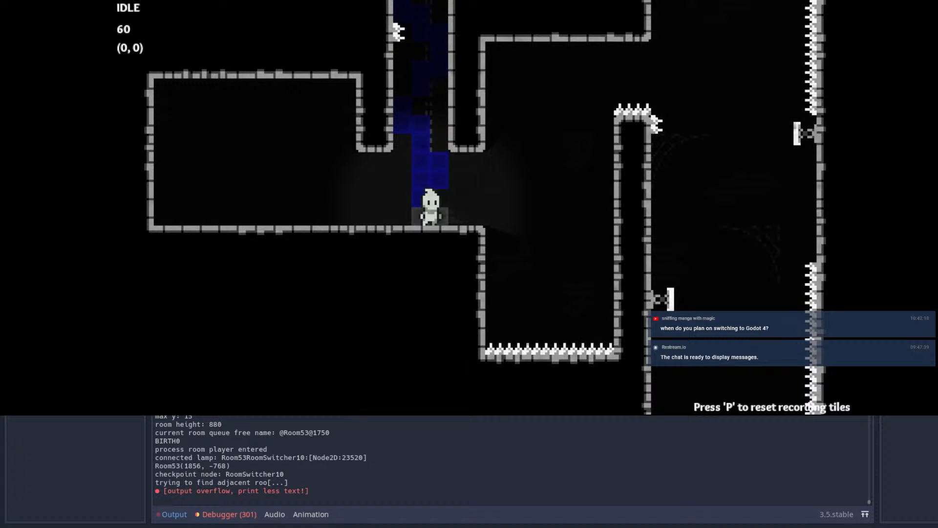
Step: Return to the running game and retry the wall-jump climb from the checkpoint ledge into the shaft
key("alt+Tab")
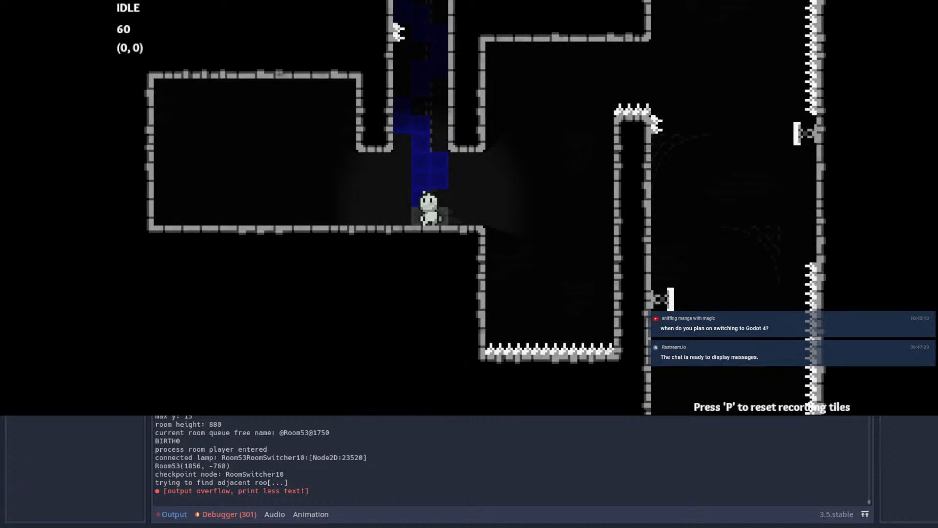
key("Right")
key("space")
key("Left")
key("space")
key("space")
key("Left")
Step: Finish the shaft climb, cross the spiked pillar top, and drop along the pillar's far side
key("space")
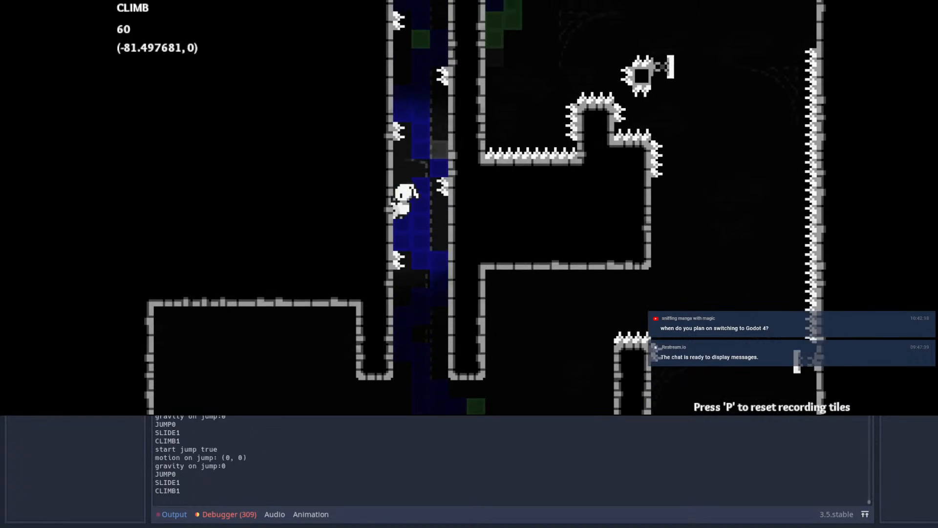
key("space")
key("space")
key("space")
key("space")
key("space")
key("Right")
key("Left")
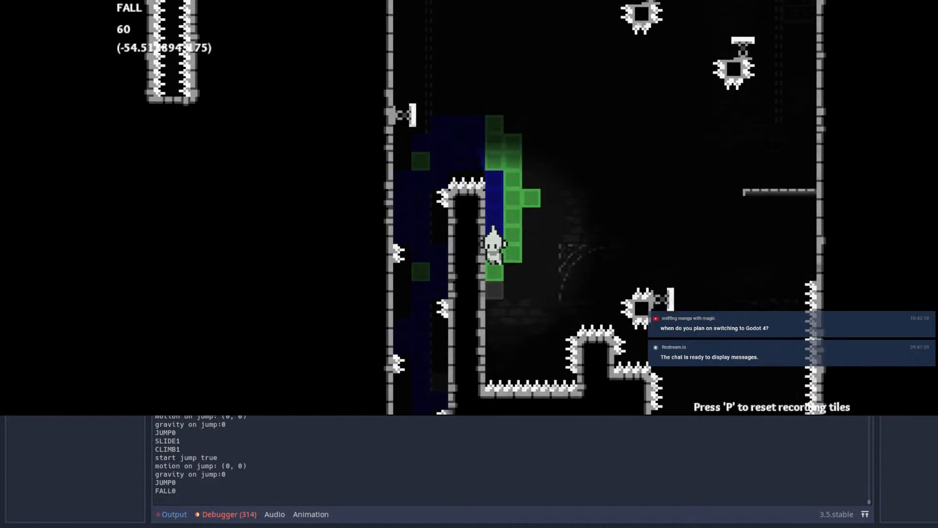
Step: Leap off the pillar, dash across to the block-mounted spring, bounce off it, and dash up through the thin platform
key("space")
key("Right")
key("shift")
key("Left")
key("Up")
key("shift")
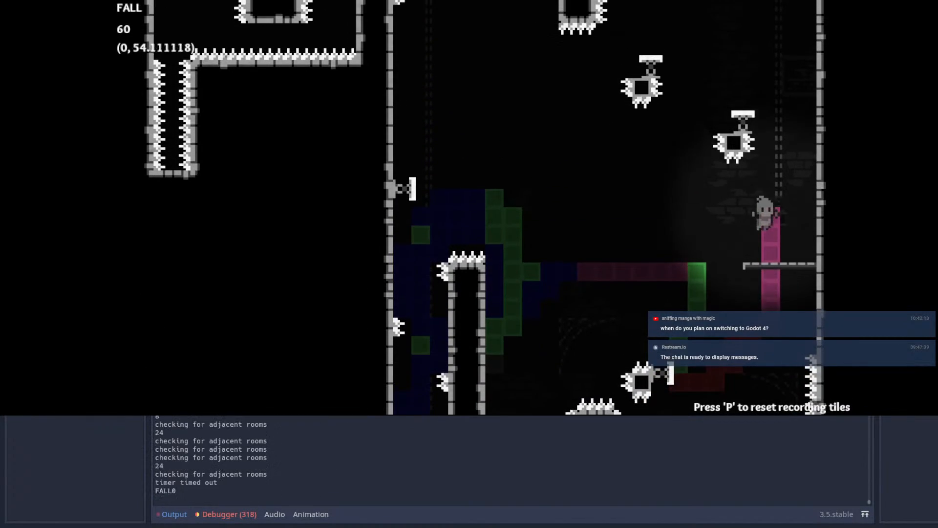
Step: Wall-jump up the far right wall, drop onto the first upward spring, and bounce toward the second one
key("space")
key("Right")
key("space")
key("Left")
Step: Bounce off the second upward spring and dash left between the spiked blocks to the third spring
key("Left")
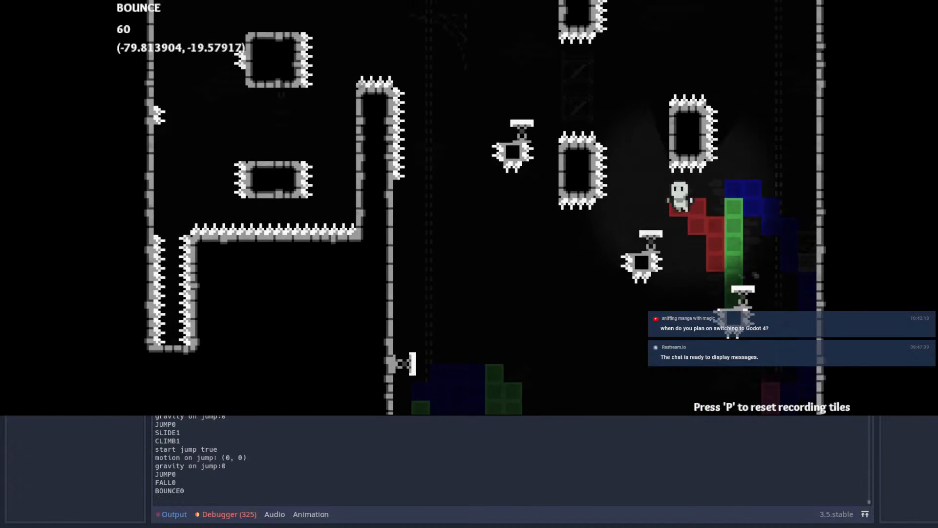
key("Right")
key("space")
key("Left")
key("shift")
key("Right")
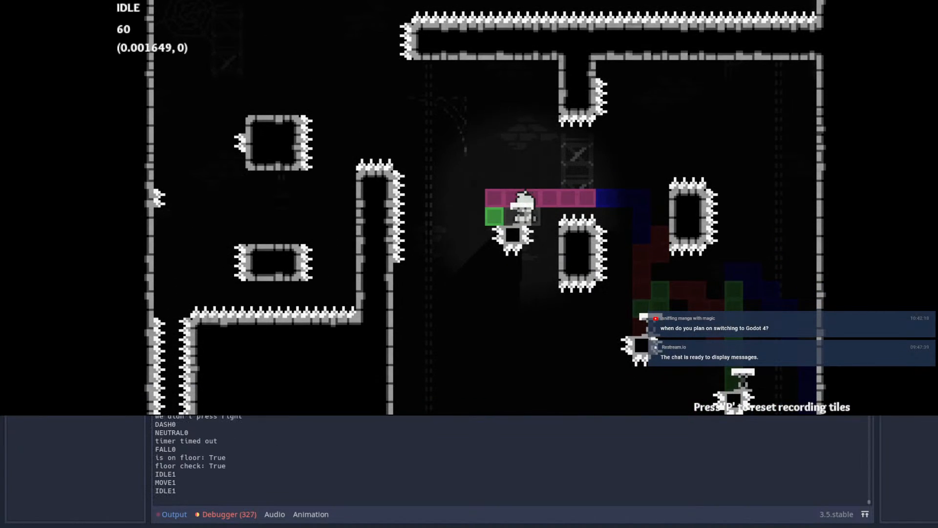
Step: Bounce off the third upward spring and dash left over the spiked pillar into the left chamber
key("Right")
key("Left")
key("shift")
key("Right")
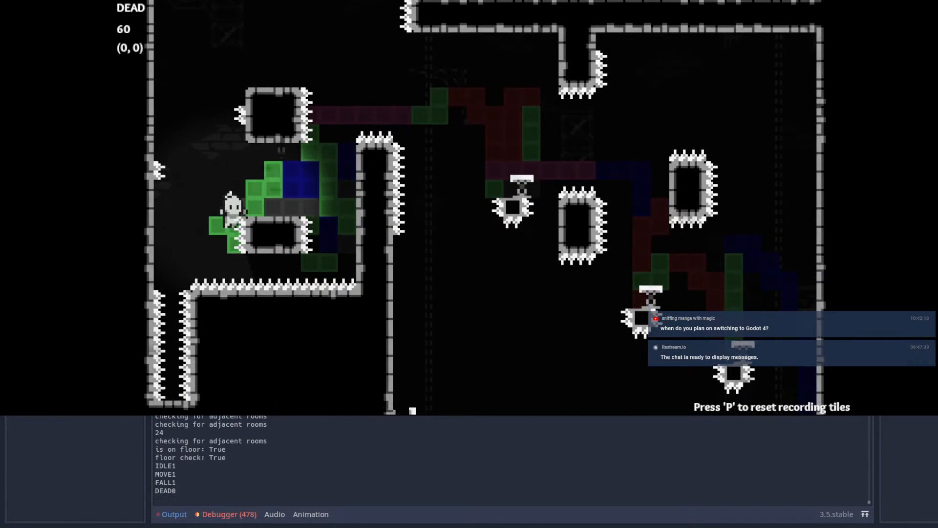
Step: Retry the left chamber from its checkpoint, jumping between the lower spiked block and the pillar wall
key("Right")
key("space")
key("Left")
key("Right")
key("space")
key("Left")
key("Right")
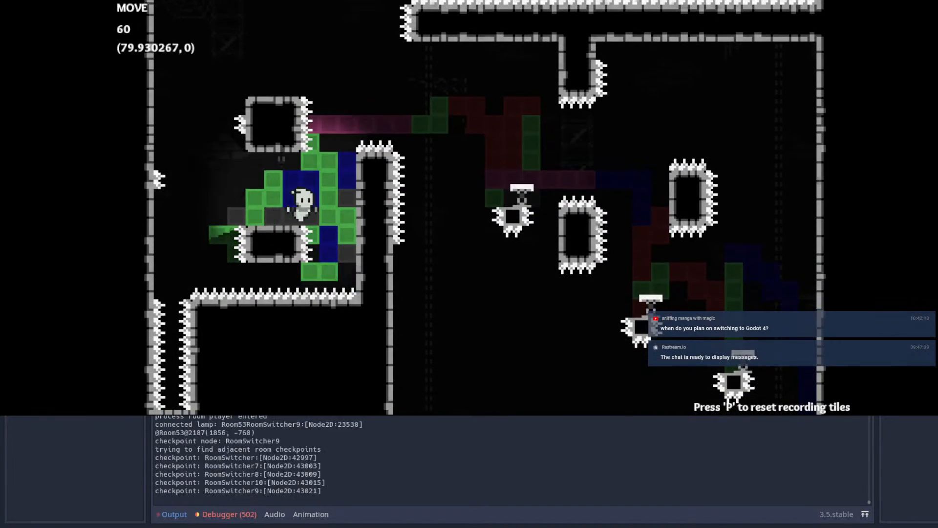
Step: Try to wall-jump up the gap between the left chamber's lower spiked block and the pillar
key("space")
key("Left")
key("Right")
key("space")
key("Left")
key("Right")
key("Left")
key("space")
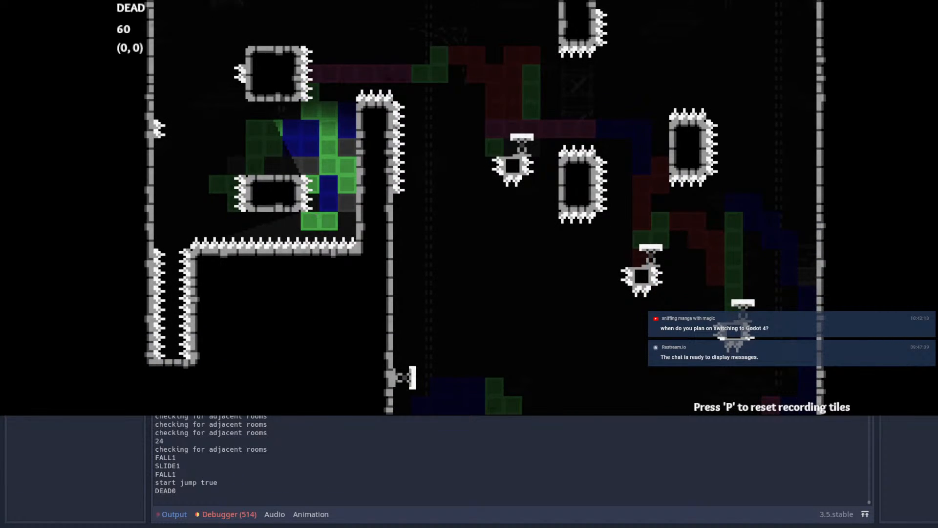
Step: Jump left from the lower block, dash upward beside the upper block, and work back over onto its top
key("Left")
key("space")
key("Up")
key("shift")
key("Right")
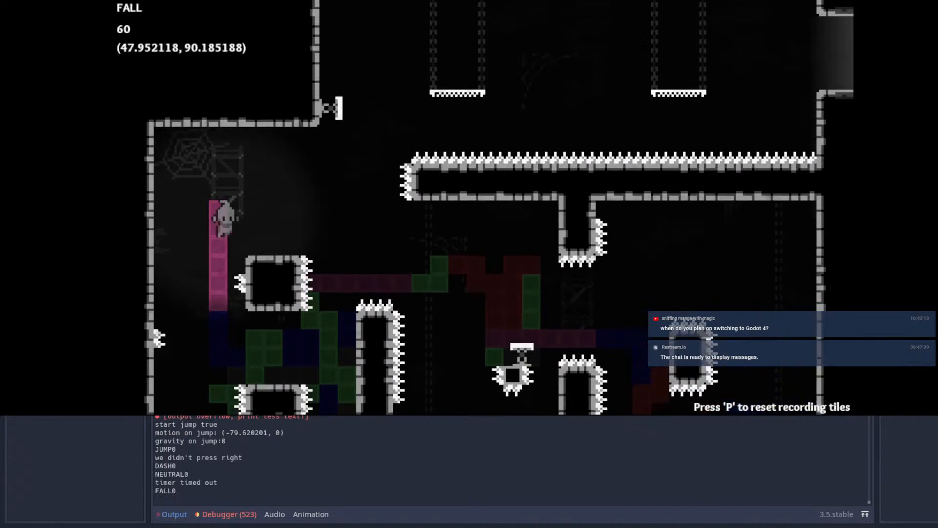
key("Right")
key("Left")
key("Up")
key("shift")
key("Right")
Step: Jump from the upper block and try to dash up and across toward the spring above the spiked ledge
key("space")
key("Up")
key("shift")
key("Left")
key("Right")
key("space")
key("shift")
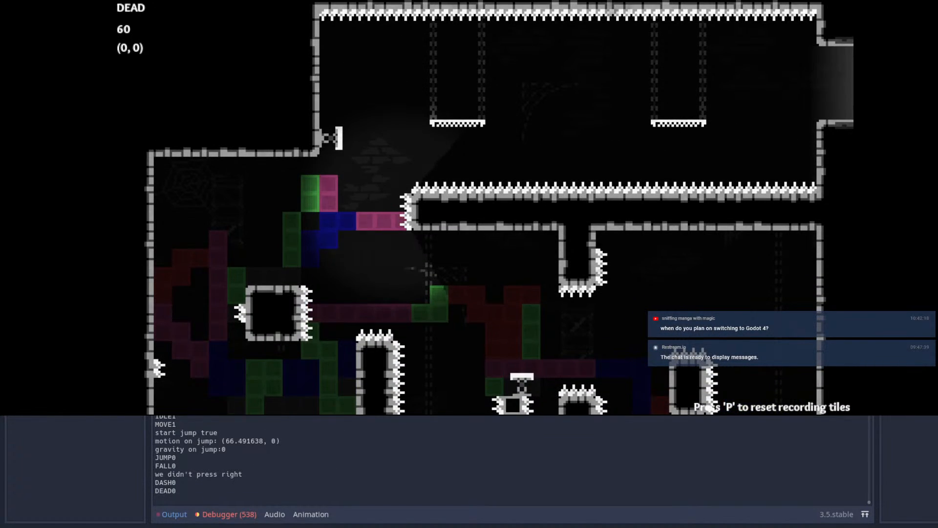
Step: Replay the left-chamber climb, bounce off the upper wall spring to the first hanging platform, and dash toward the second
key("Left")
key("space")
key("Up")
key("shift")
key("Right")
key("space")
key("Up")
key("shift")
key("Right")
key("space")
key("shift")
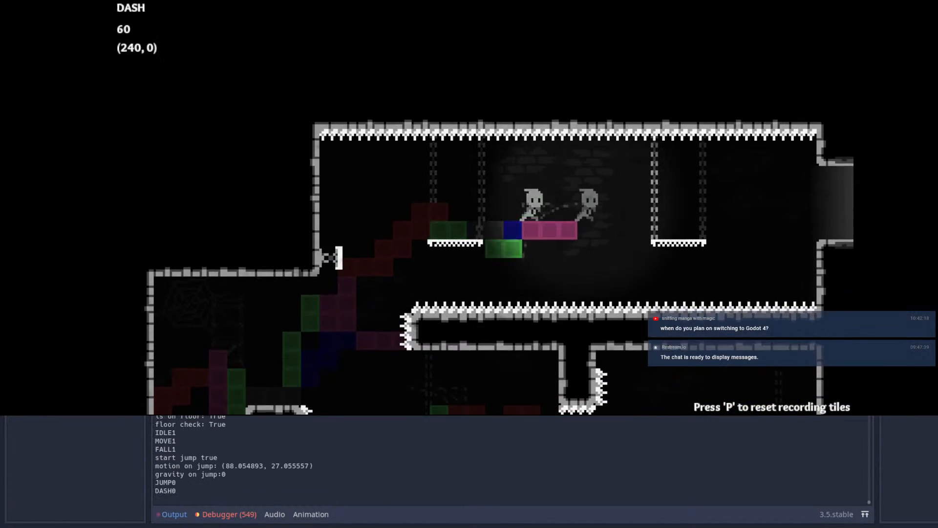
Step: Jump from the second hanging platform toward the room's right exit and try wall-jumping up to its ledge
key("Right")
key("space")
key("Right")
key("space")
key("Right")
key("space")
key("Right")
key("space")
key("space")
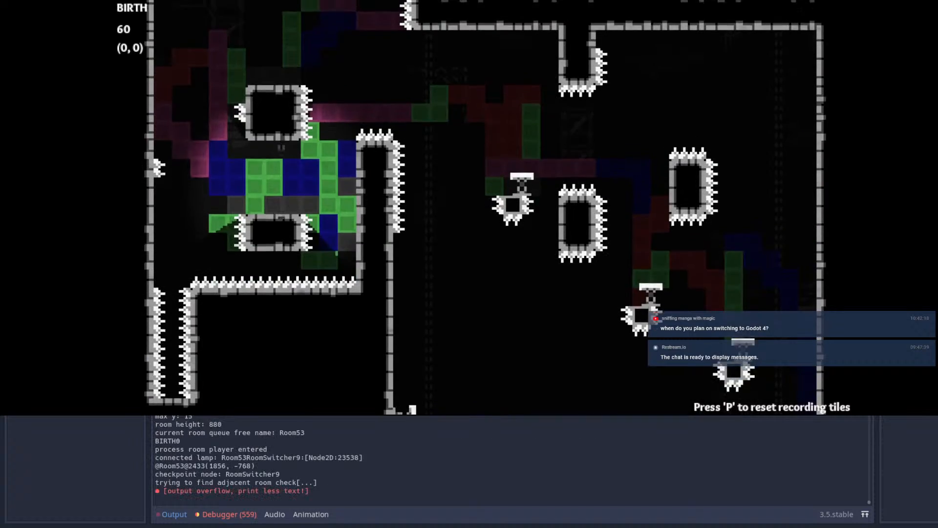
Step: Restart at the left chamber checkpoint, dash up to the upper block, and try a jump and dash off it
key("Right")
key("space")
key("space")
key("Up")
key("shift")
key("Left")
key("Right")
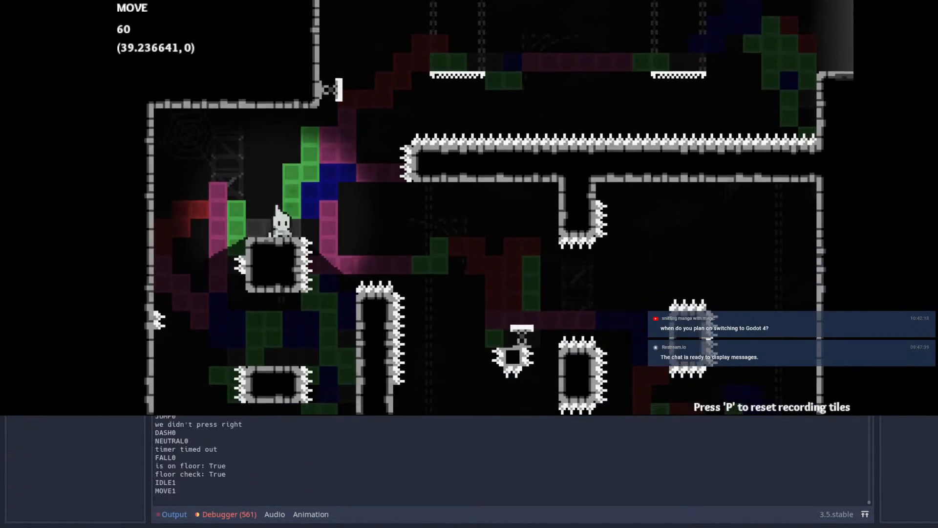
key("space")
key("shift")
key("Left")
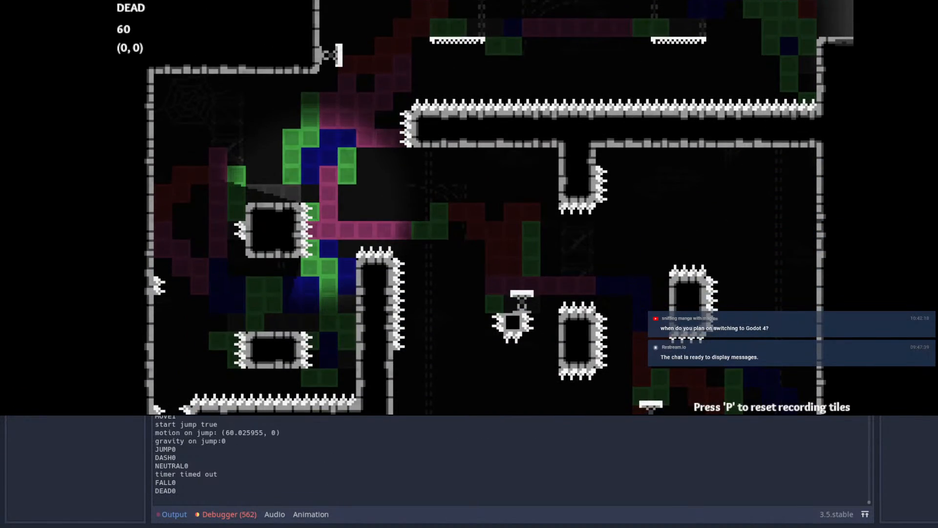
Step: Climb from the left chamber checkpoint to the upper block with jumps and an upward dash
key("Right")
key("space")
Step: Dash up from above the upper block, bounce off the wall spring to the first hanging platform, and dash toward the second
key("space")
key("Up")
key("shift")
key("Left")
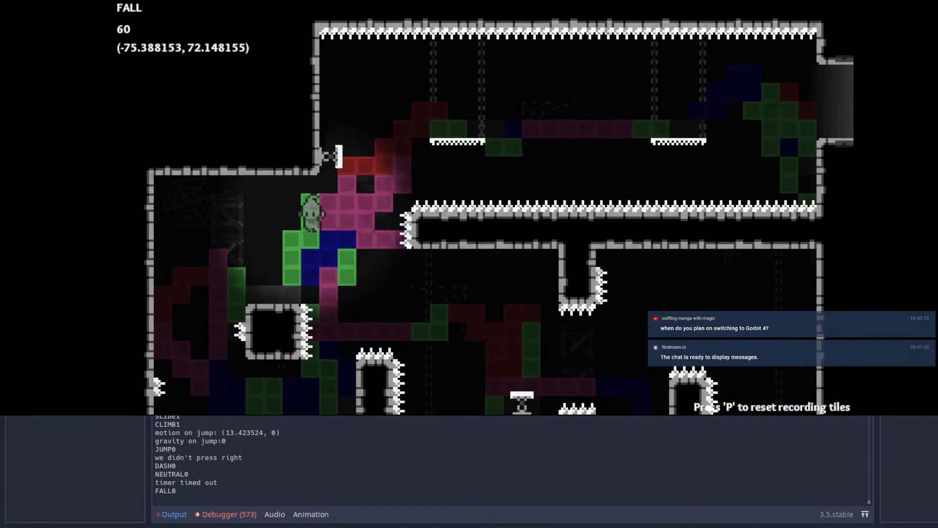
key("Right")
key("space")
key("Up")
key("shift")
key("Right")
Step: Try to jump and dash from the second hanging platform into the room's right exit
key("space")
key("shift")
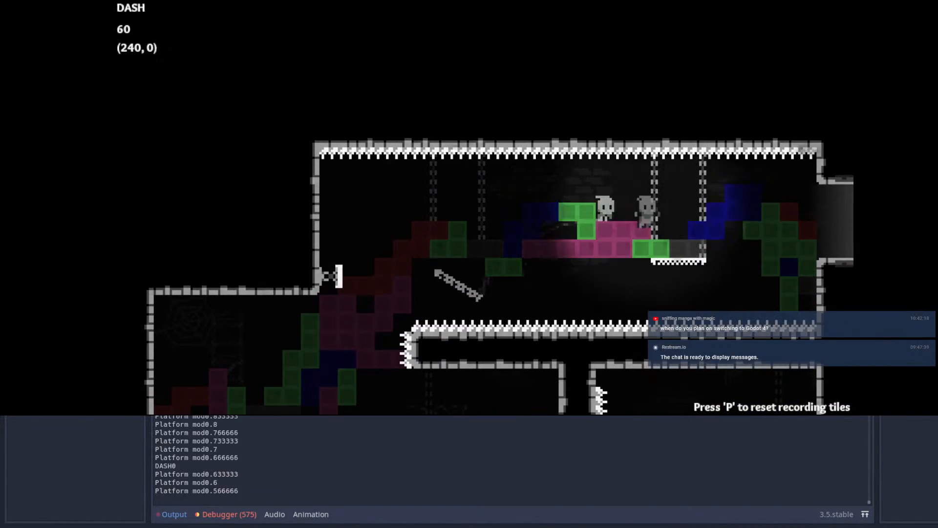
key("Left")
key("Right")
key("space")
key("shift")
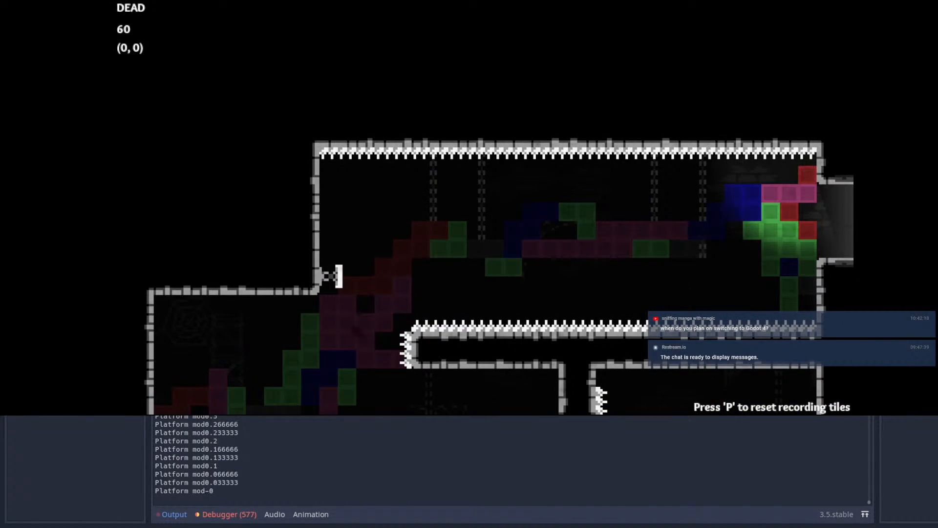
Step: Restart from the left chamber checkpoint and repeat the jump and upward-dash climb past the upper block
key("Right")
key("space")
Step: Reach the upper wall spring with an upward dash, cross the first hanging platform, and dash over the second
key("space")
key("Up")
key("shift")
key("Left")
key("Right")
key("space")
key("Up")
key("shift")
key("Right")
Step: Dash and jump from the second hanging platform through the right exit into the next room
key("space")
key("shift")
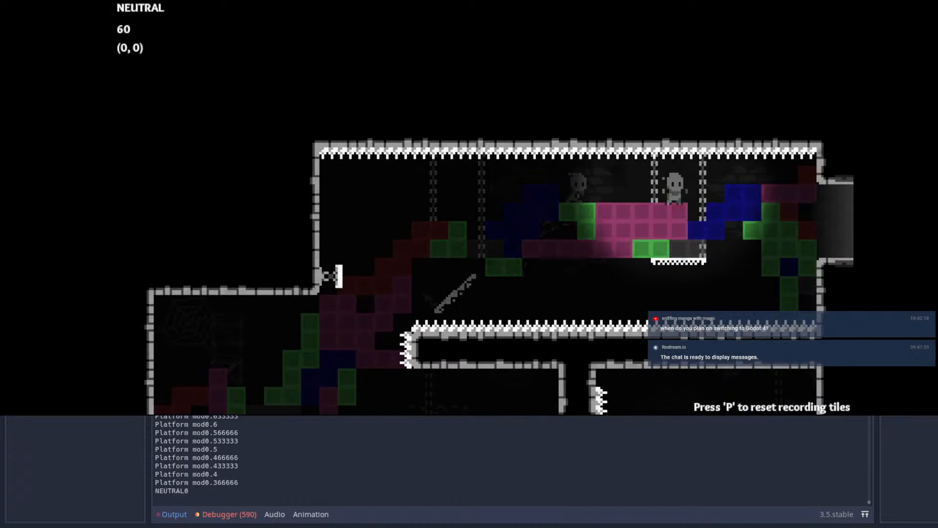
key("Right")
key("shift")
Step: Wall-jump up the entry shaft, dash over the spiked block to the crystal, and dash across to the right ledge
key("space")
key("Right")
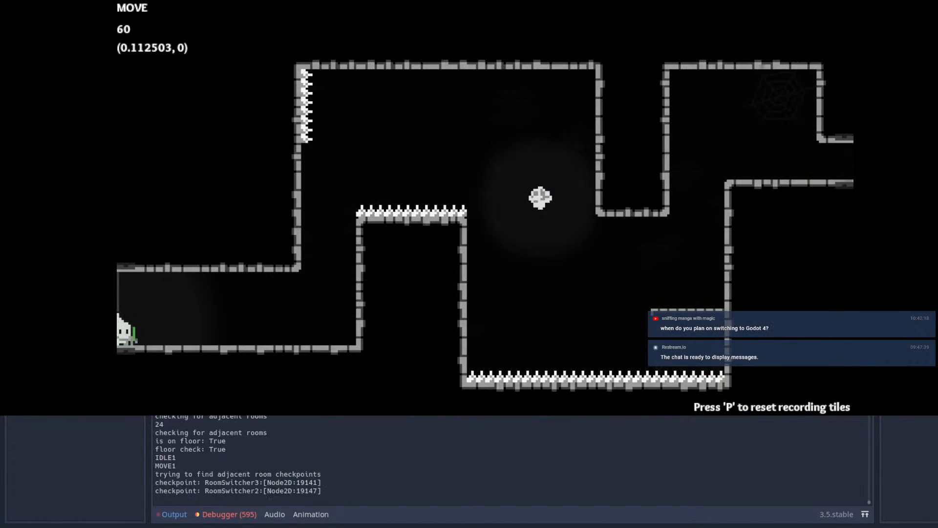
key("space")
key("space")
key("Left")
key("space")
key("Right")
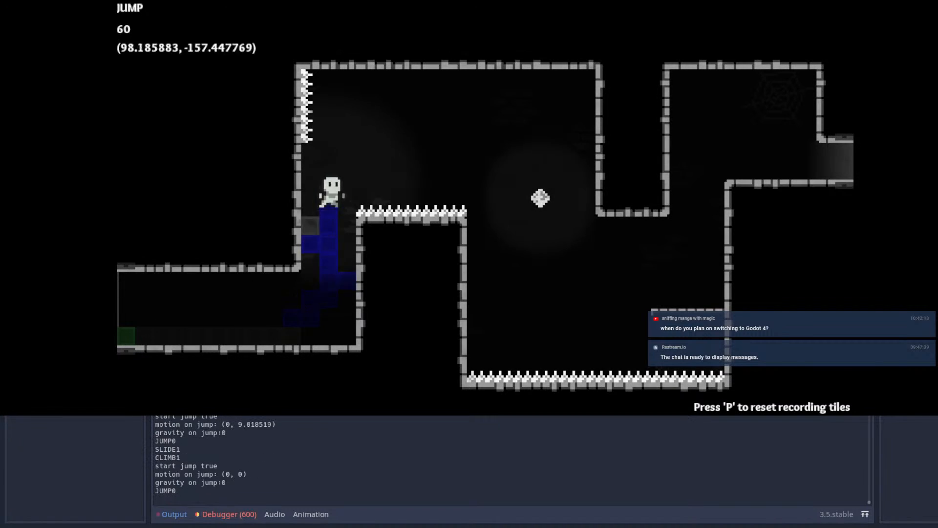
key("shift")
key("Right")
key("shift")
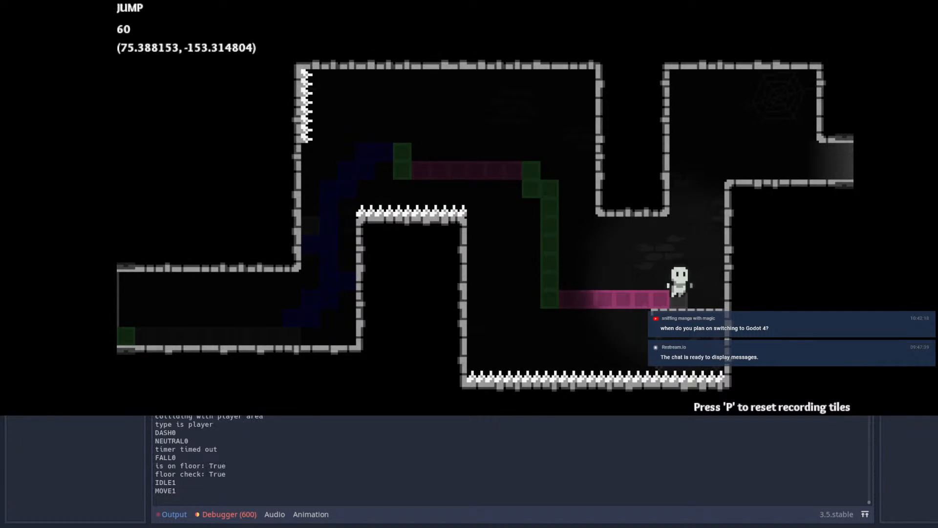
Step: Wall-jump from the low right ledge up to the upper exit and enter the following room
key("space")
key("Left")
key("space")
key("Right")
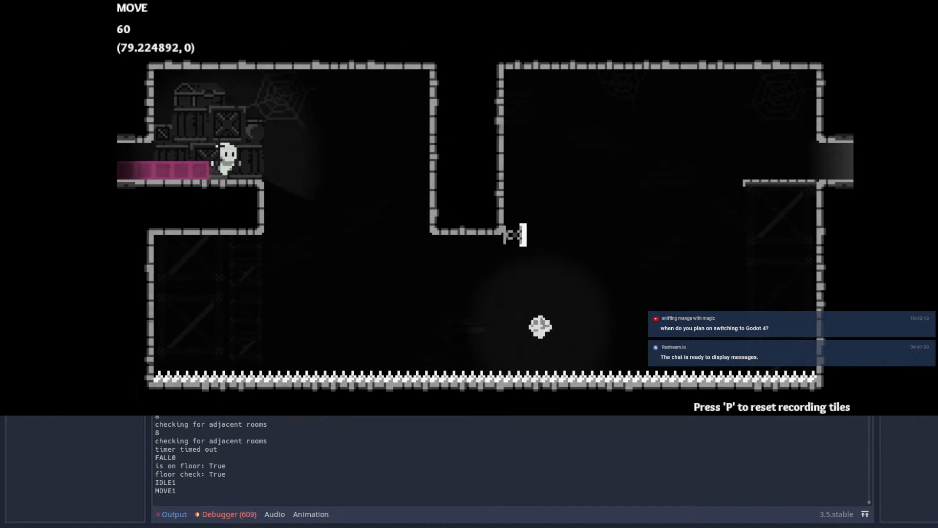
Step: Drop and dash under the central wall to the crystal, dash up to the wall spring, and dash to the right exit
key("space")
key("shift")
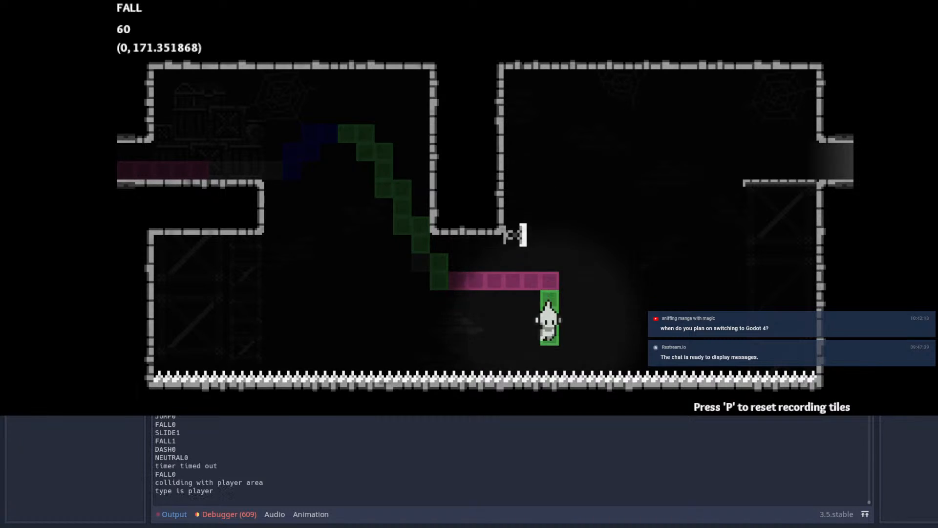
key("Up")
key("shift")
key("space")
key("Right")
key("shift")
Step: Enter the four-shaft room, jump into the first gap, and dash diagonally over the first spiked pillar
key("shift")
key("Right")
key("space")
key("Up")
Step: Dash through the remaining crystals to the far right ledge, try a jump there, and restart at the room's checkpoint
key("shift")
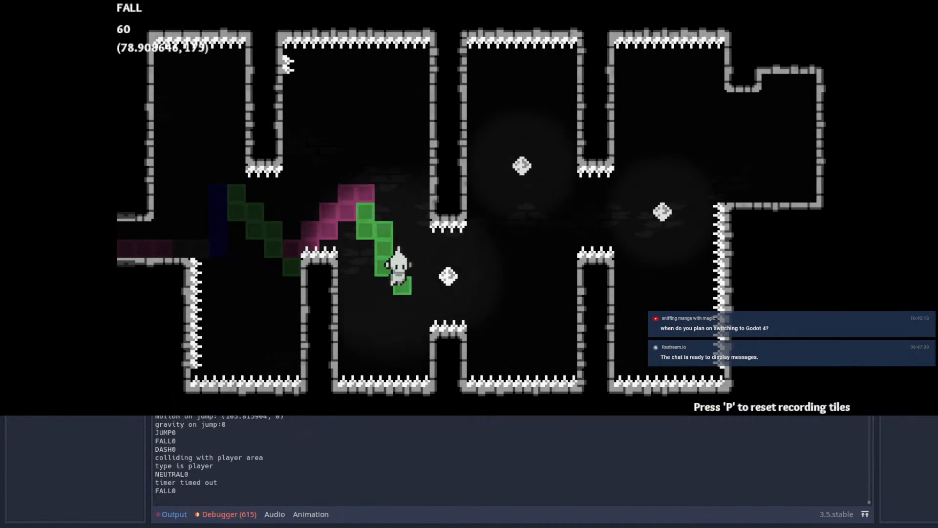
key("shift")
key("Up")
key("shift")
key("Right")
key("shift")
key("Up")
key("shift")
key("Right")
key("space")
key("Left")
key("Escape")
key("Return")
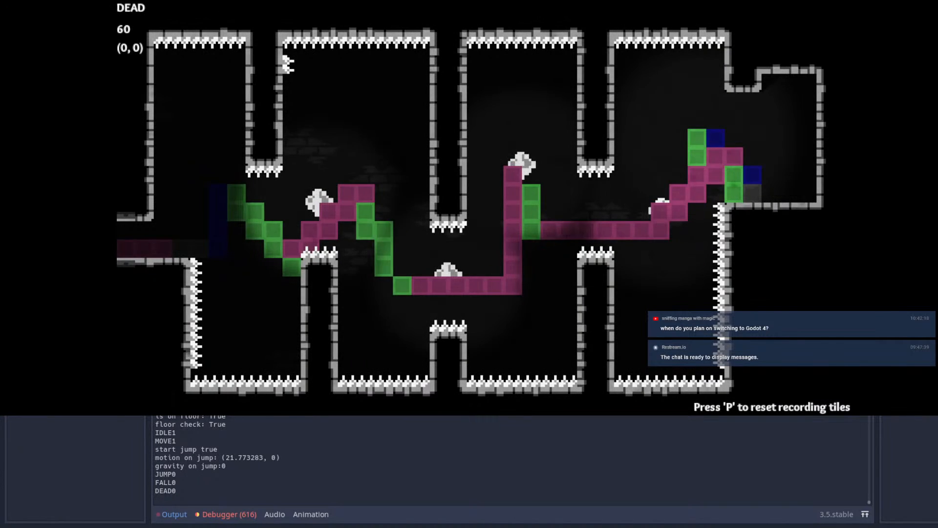
Step: Go back to the previous room, jump off its right ledge, and test dashing left into the wall spring
key("Left")
key("space")
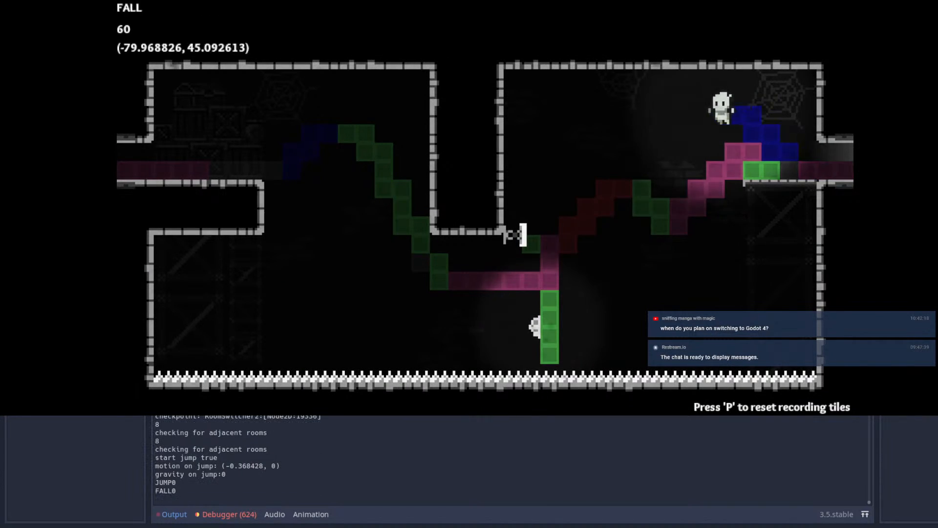
key("shift")
key("shift")
key("shift")
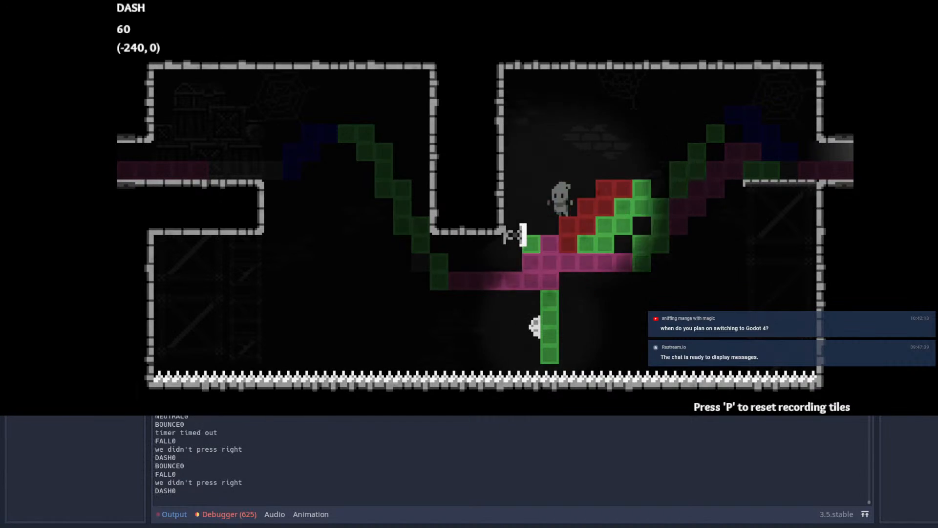
key("space")
key("shift")
key("space")
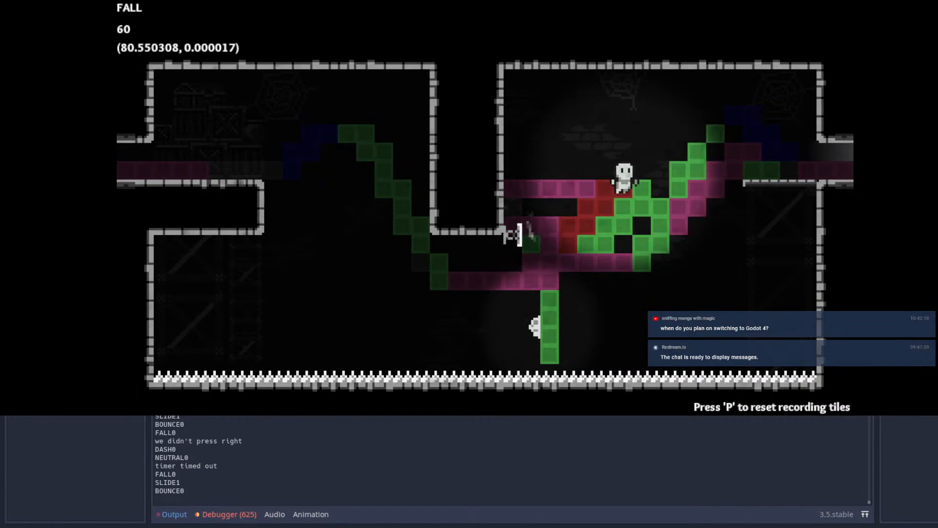
Step: Chain more dashes and bounces around the wall spring, finishing with a diagonal dash back to the right ledge
key("shift")
key("shift")
key("shift")
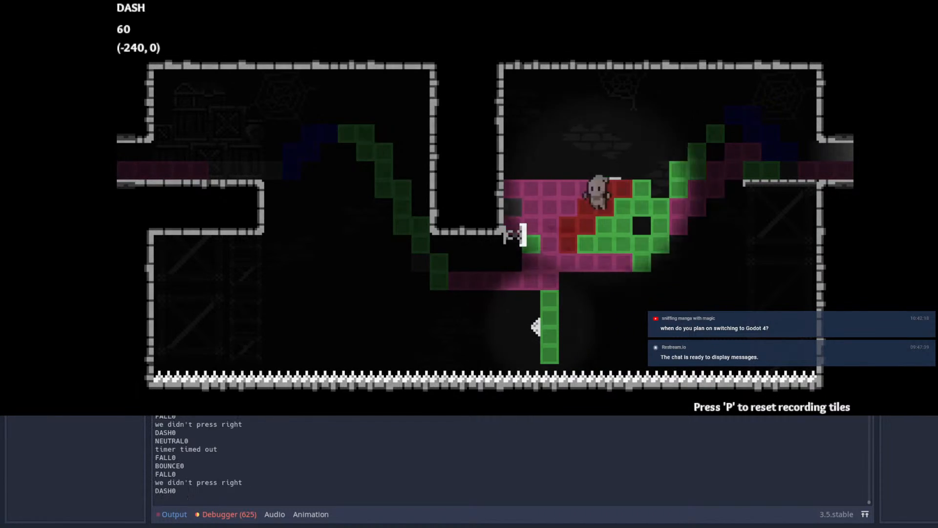
key("shift")
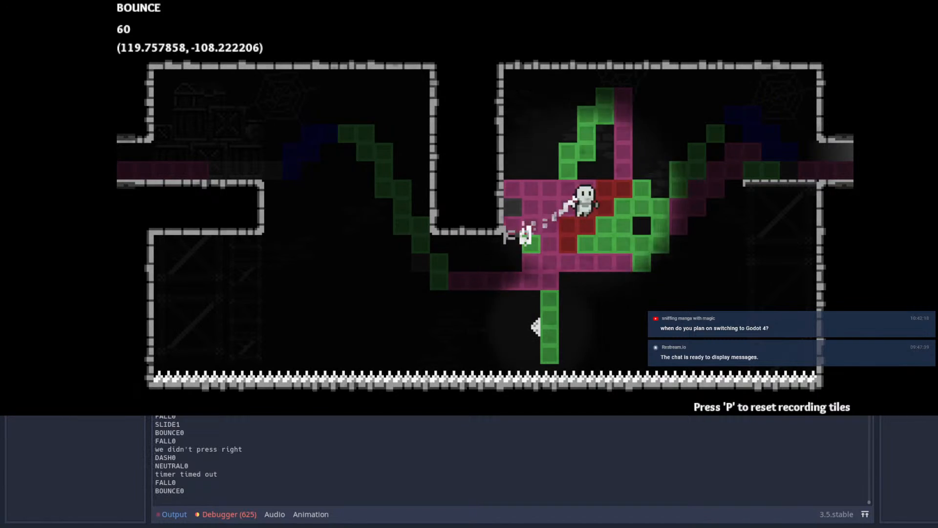
key("shift")
Step: Reenter the four-shaft room and try to dash between the crystals past the third spiked pillar
key("shift")
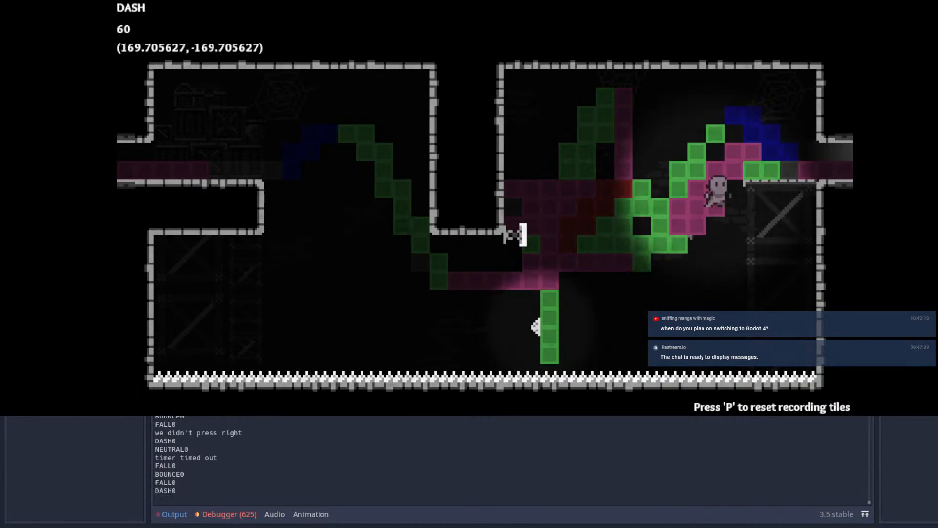
key("space")
key("shift")
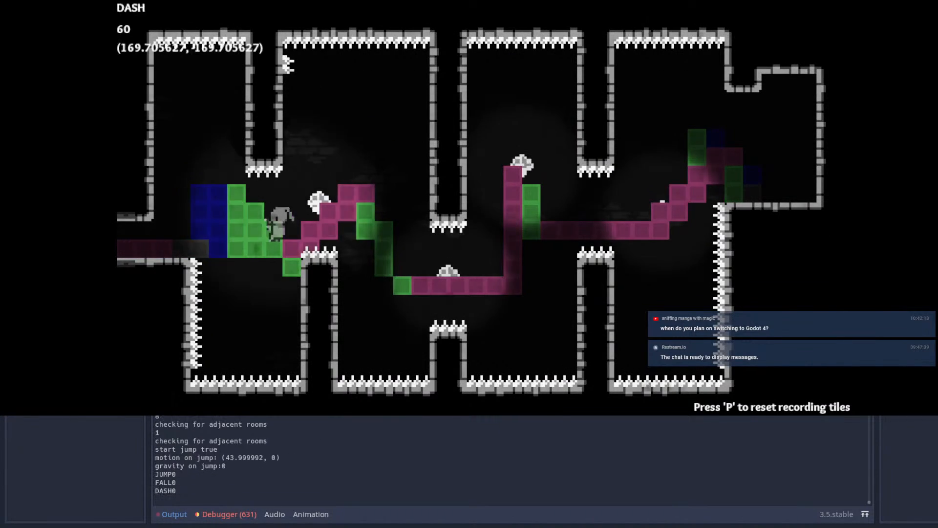
key("shift")
key("Right")
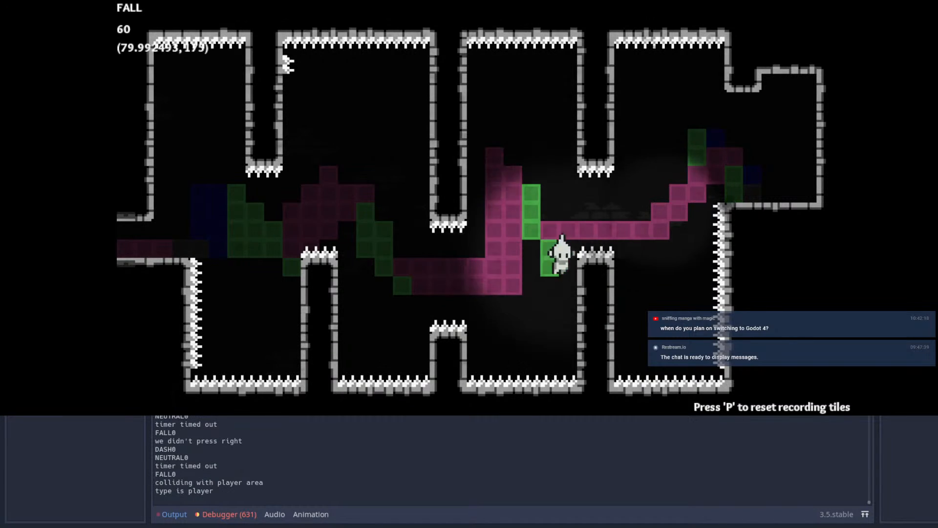
key("shift")
key("Escape")
key("Escape")
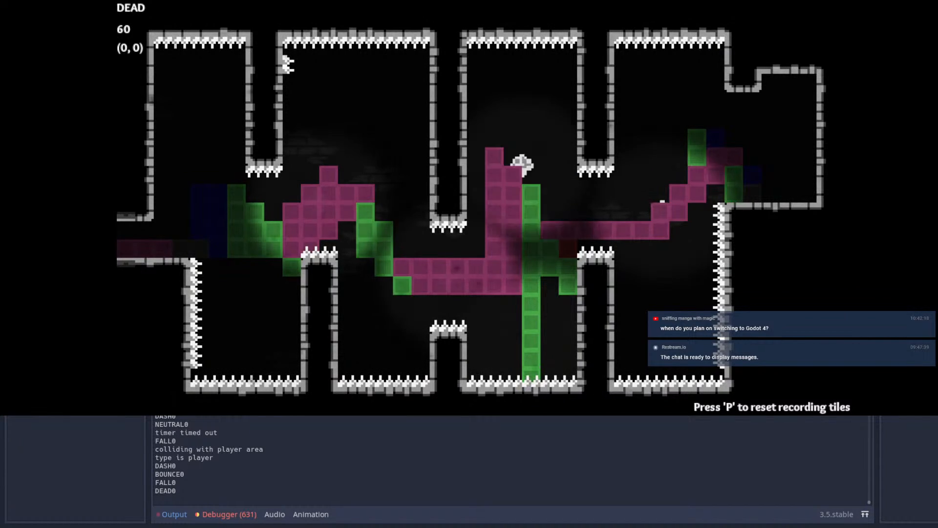
Step: Retry the four-shaft room from its checkpoint, dashing via the first crystals toward the third pillar gap
key("Right")
key("space")
key("shift")
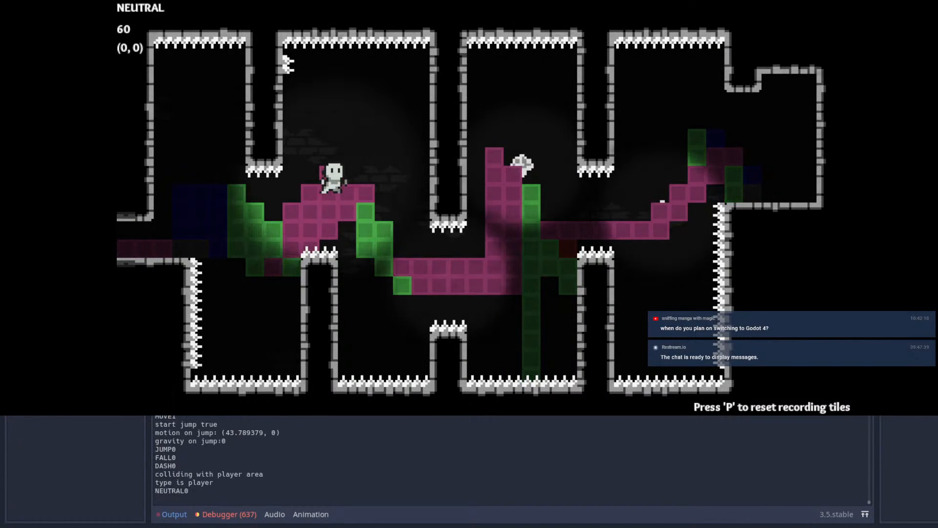
key("shift")
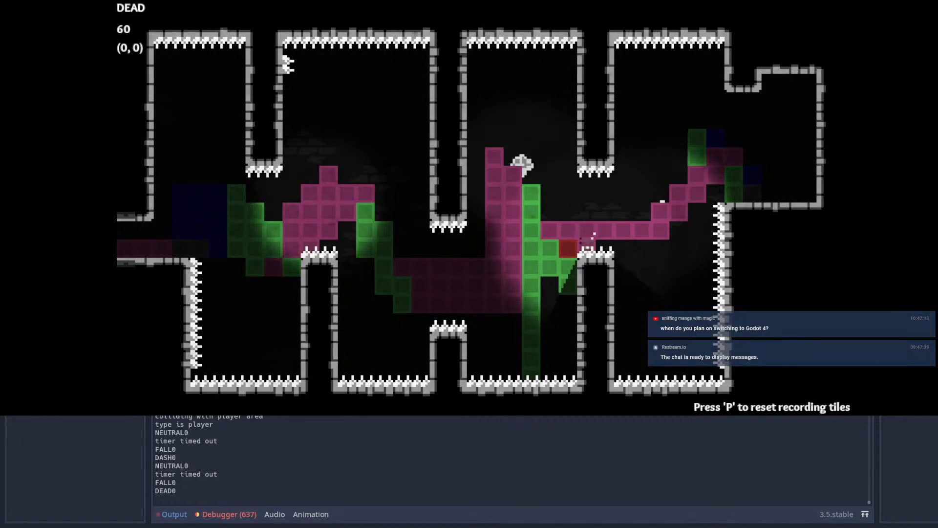
Step: Replay the four-shaft room from its checkpoint, dashing through every crystal to the far right ledge and jumping there
key("Right")
key("space")
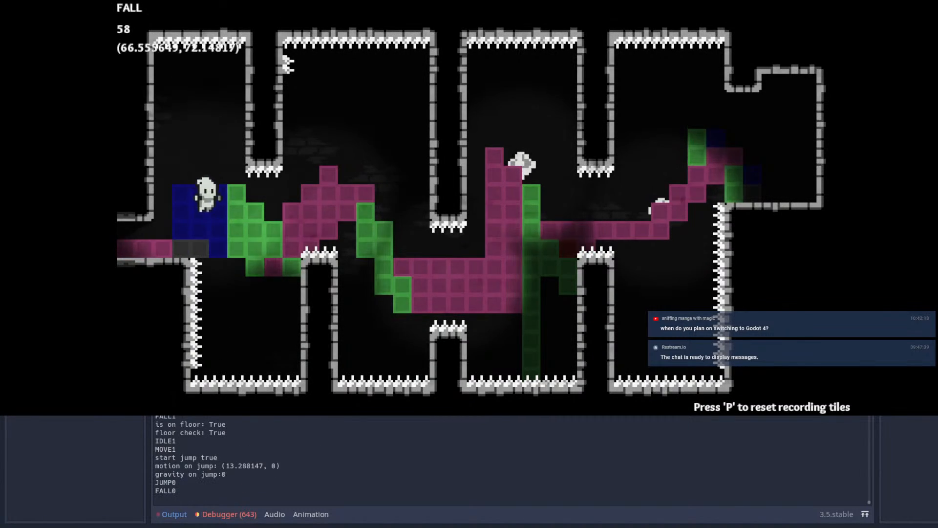
key("shift")
key("shift")
key("Up")
key("shift")
key("Right")
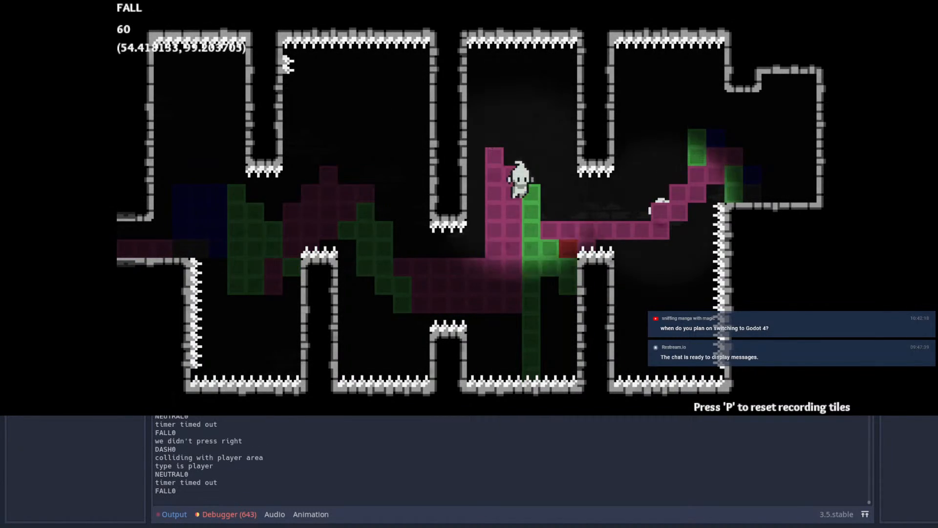
key("shift")
key("Up")
key("shift")
key("space")
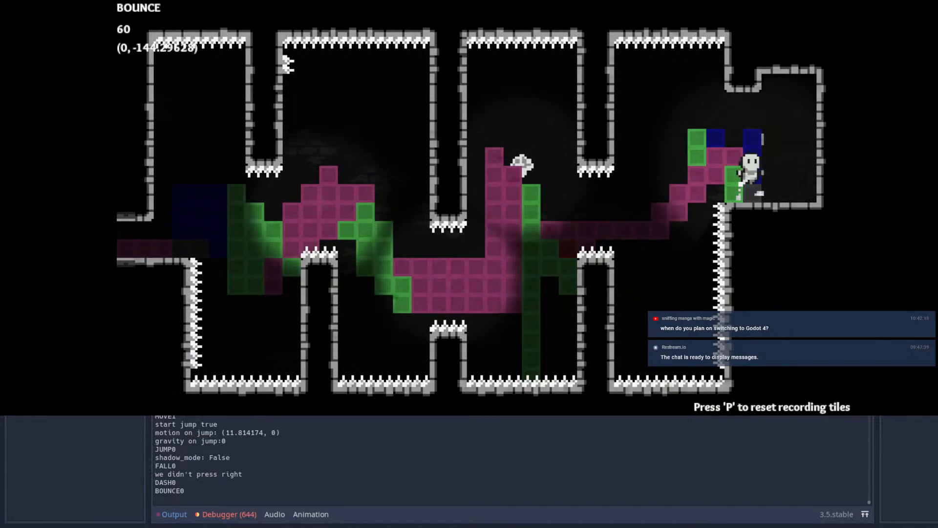
Step: Open the pause menu and lower the music volume slightly
key("Escape")
key("Right")
key("Left")
key("Up")
key("Left")
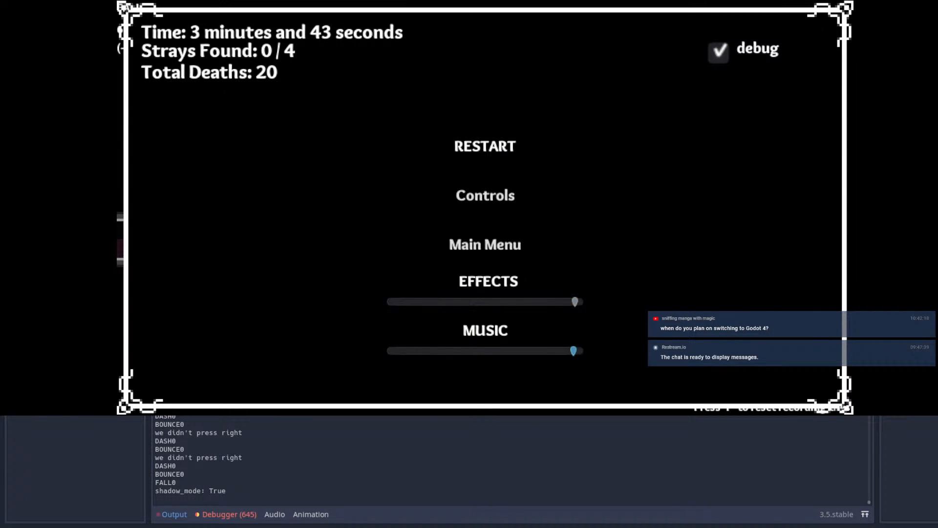